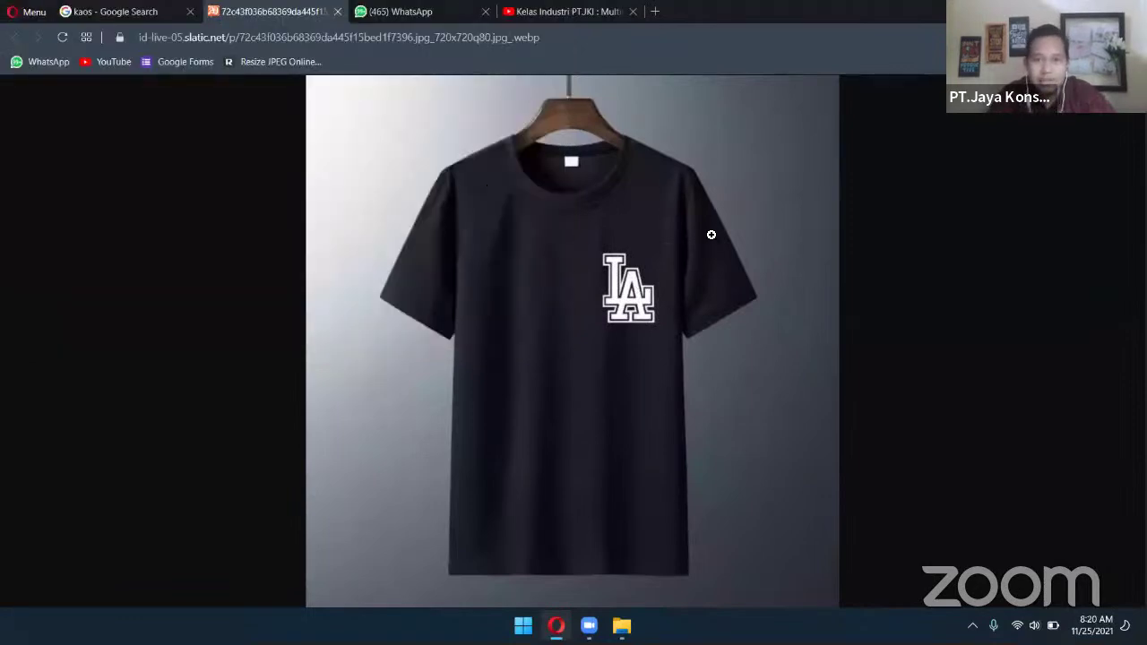
View the black LA T-shirt photo at full size, then bring up the Downloads folder window
click(797, 245)
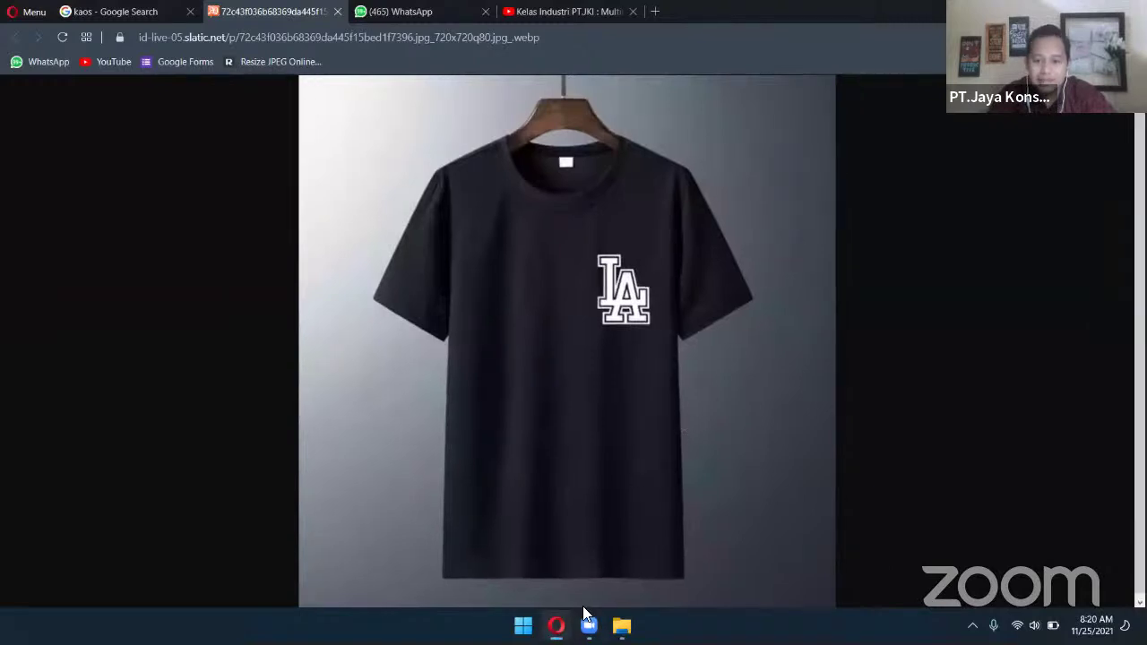
click(556, 625)
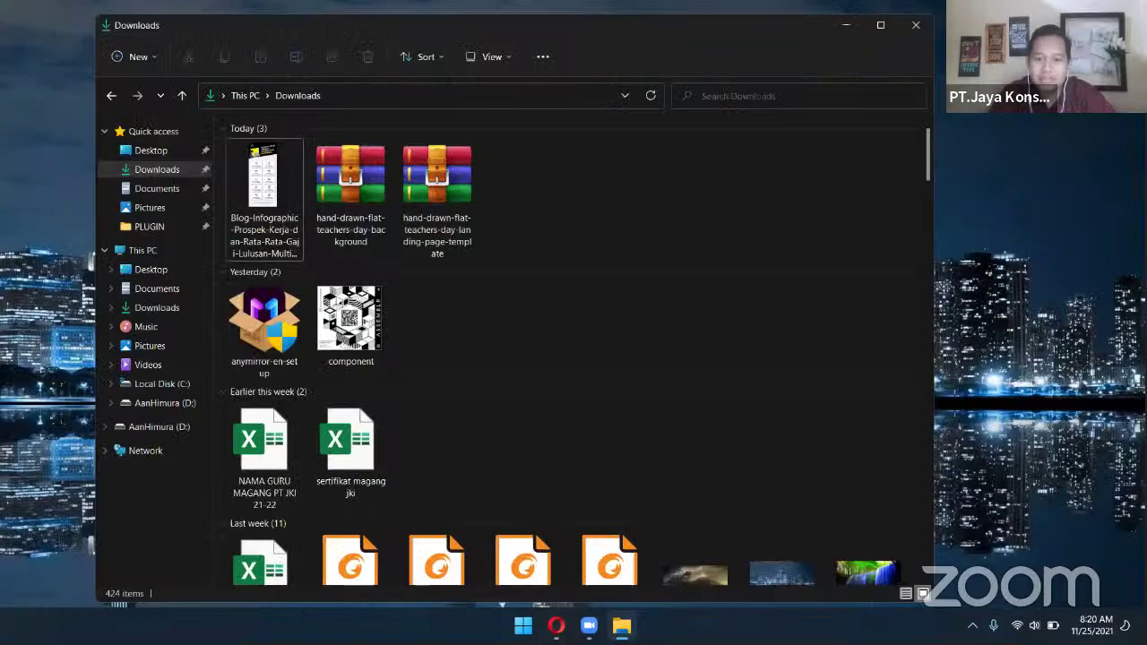
Minimize the Downloads window and launch Adobe Photoshop 2021 from the Start menu
click(620, 625)
click(523, 625)
click(613, 326)
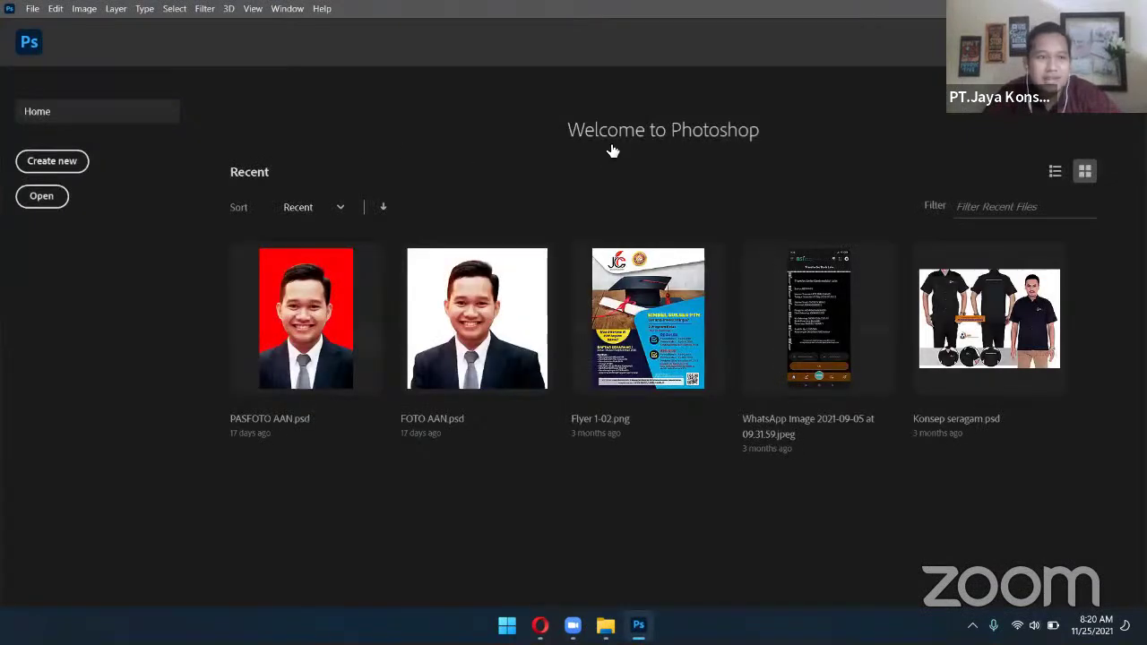
Create a new 1920×1080 px document and paste the T-shirt screenshot in as Layer 1
click(64, 172)
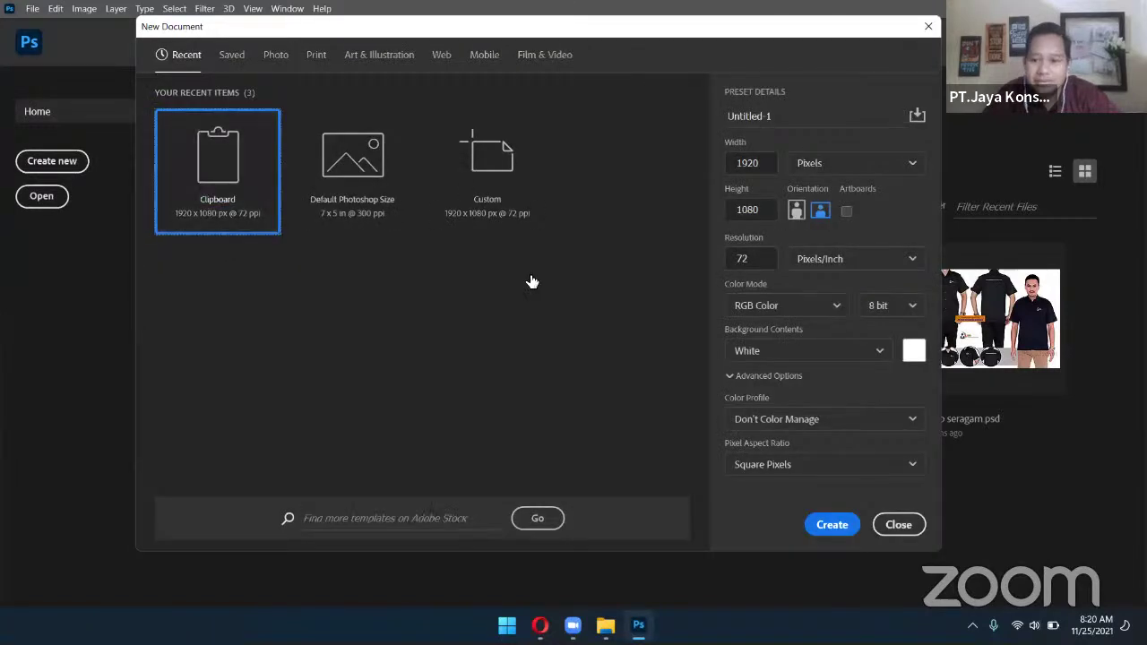
click(832, 525)
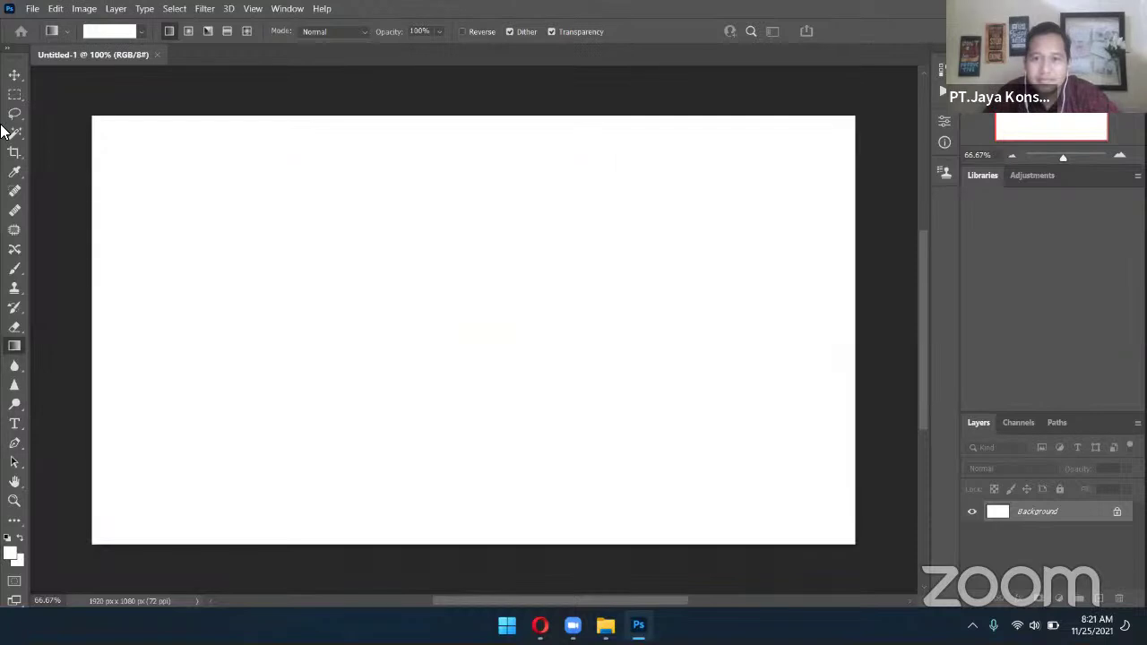
key(v)
key(ctrl+v)
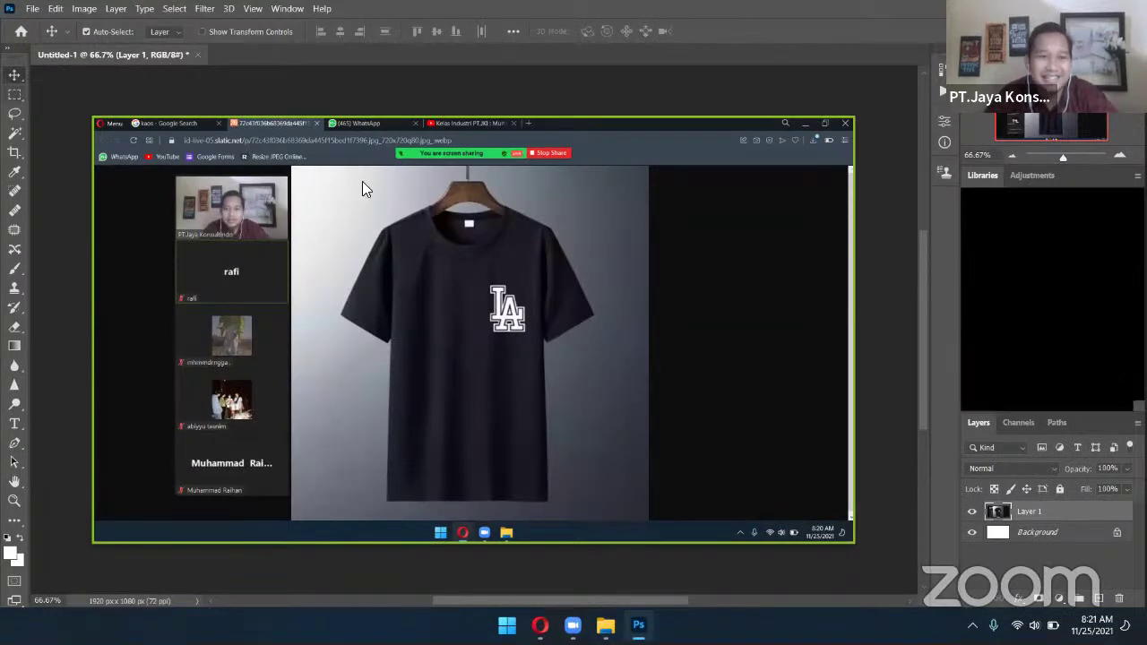
key(c)
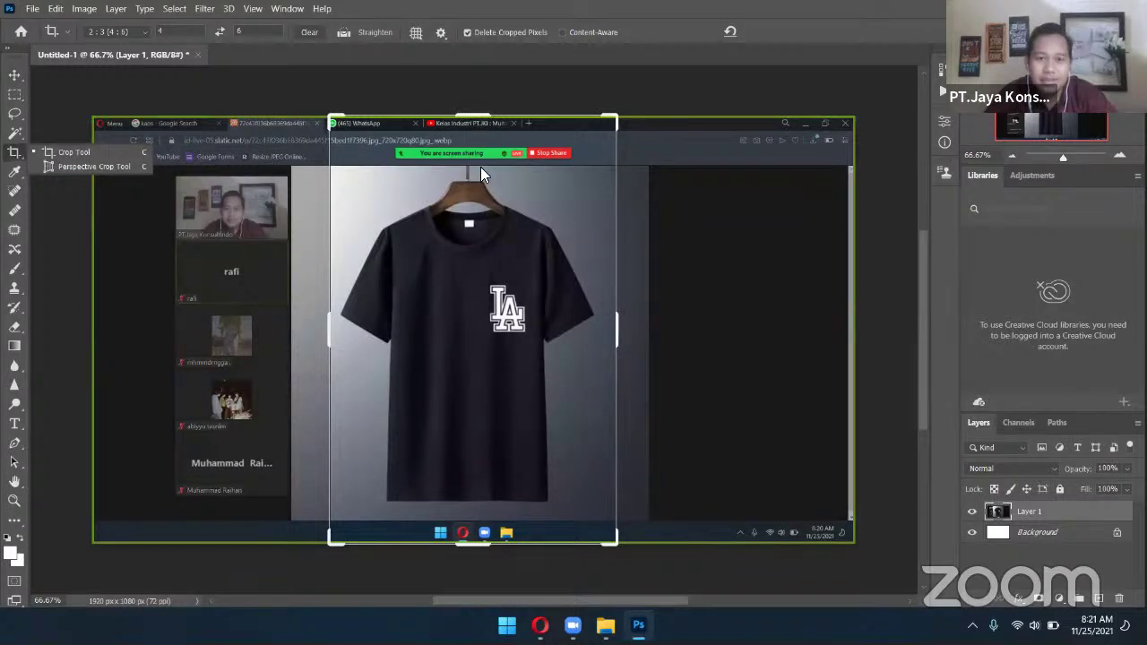
Clear the crop ratio width and height, frame just the T-shirt photo, and apply the crop
drag(473, 154, 468, 108)
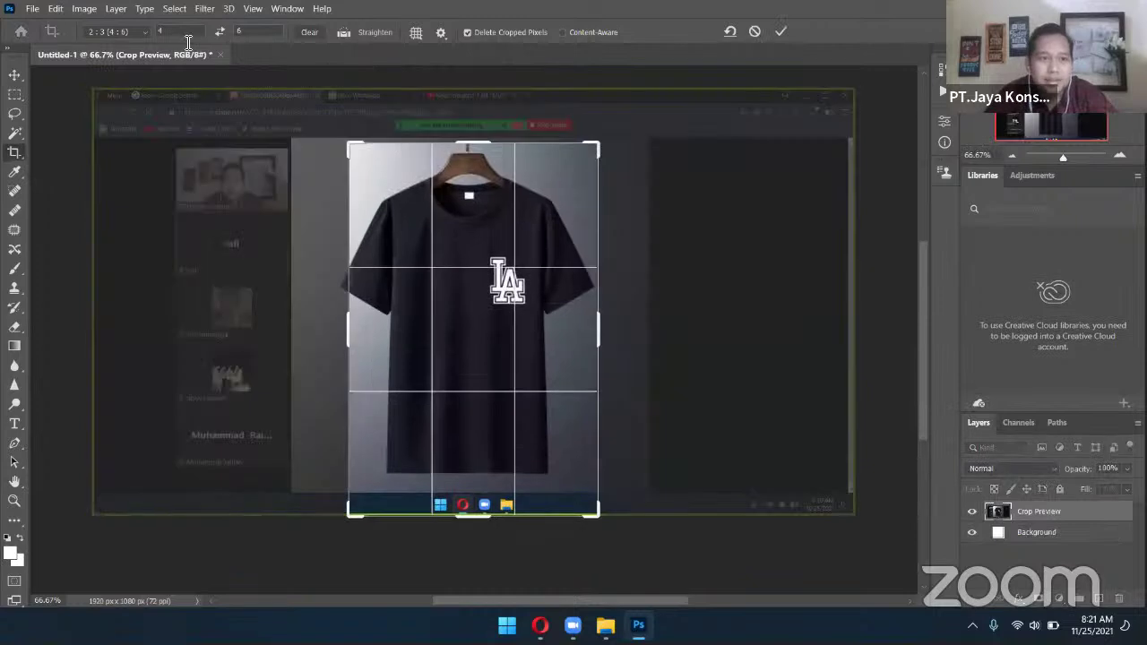
click(159, 32)
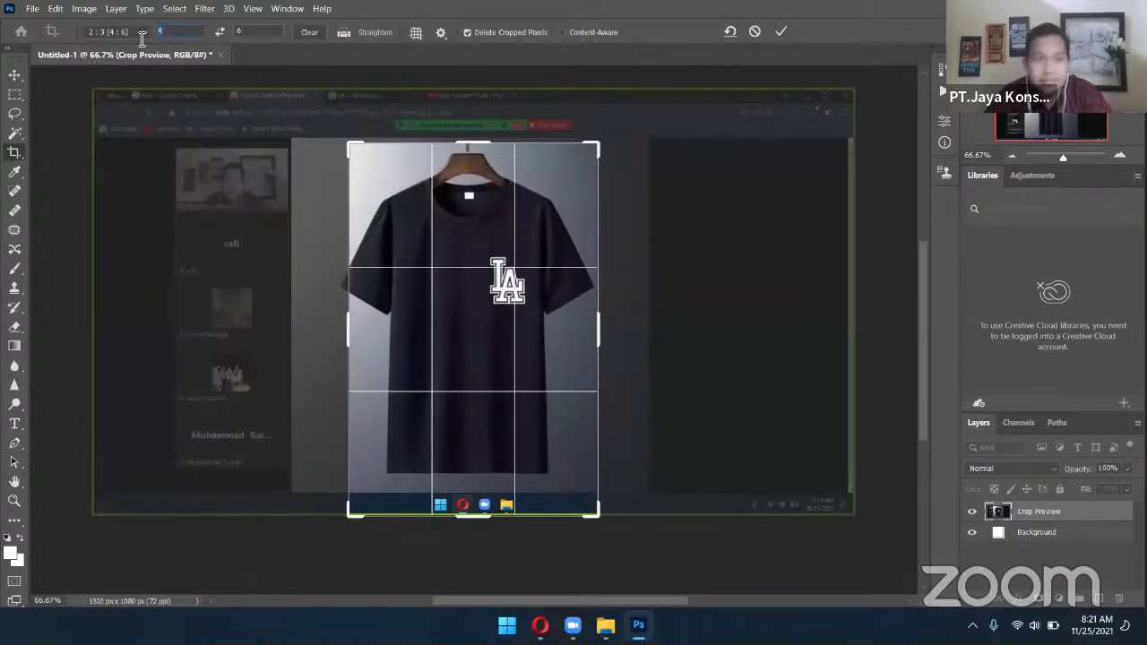
key(BackSpace)
key(Tab)
key(BackSpace)
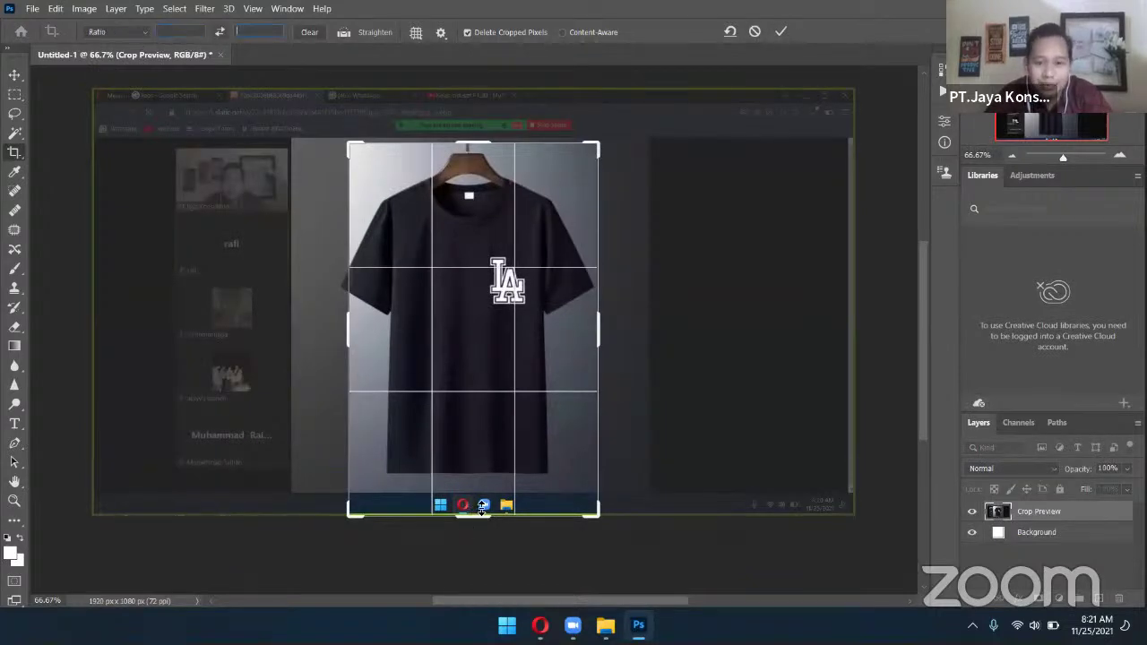
drag(482, 499, 482, 480)
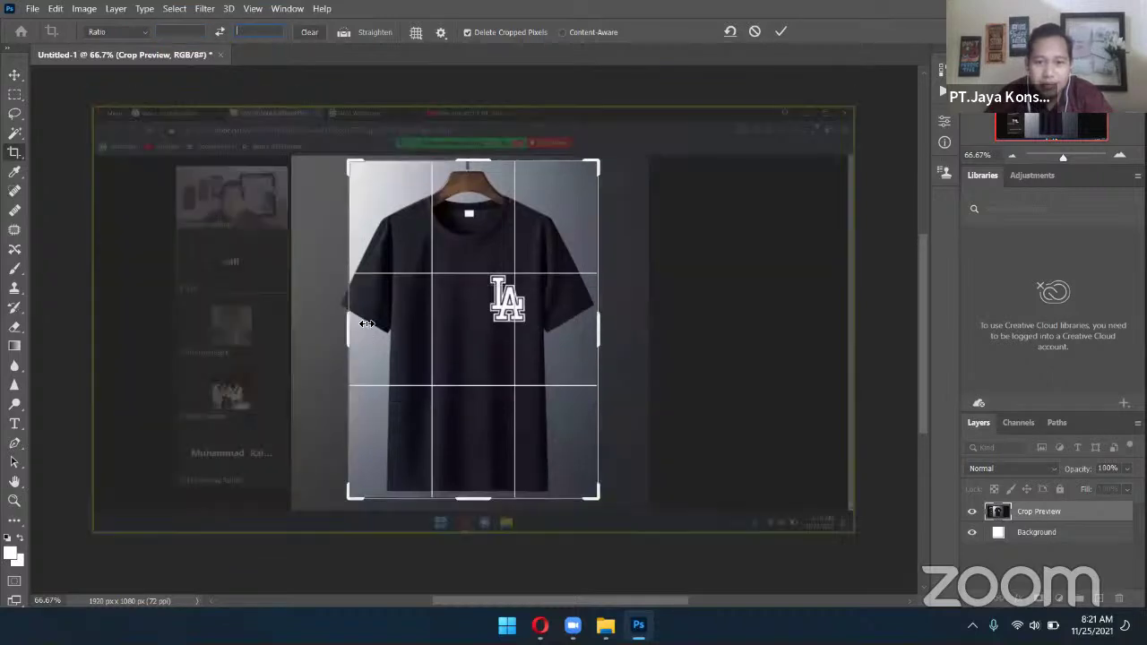
drag(341, 323, 334, 324)
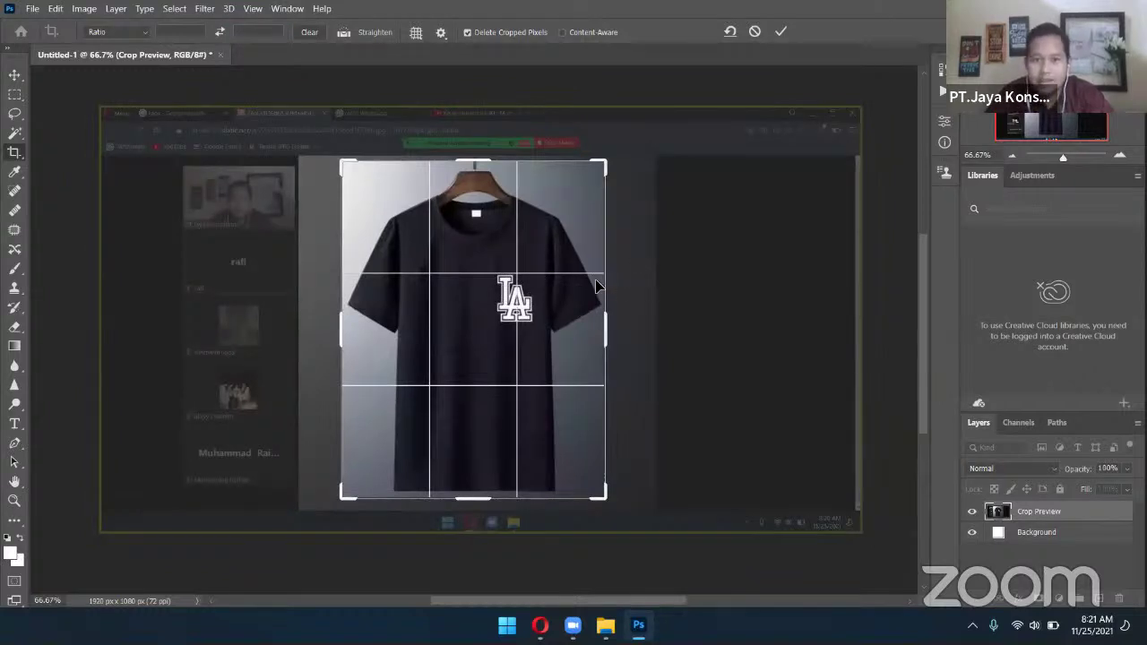
key(Return)
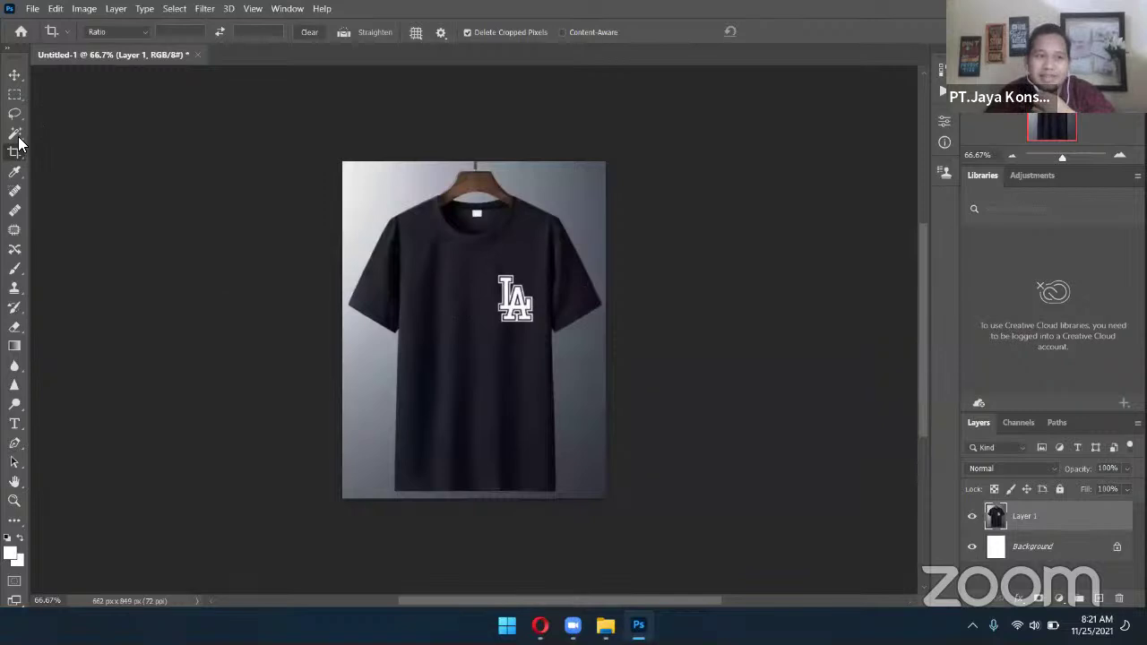
right_click(15, 134)
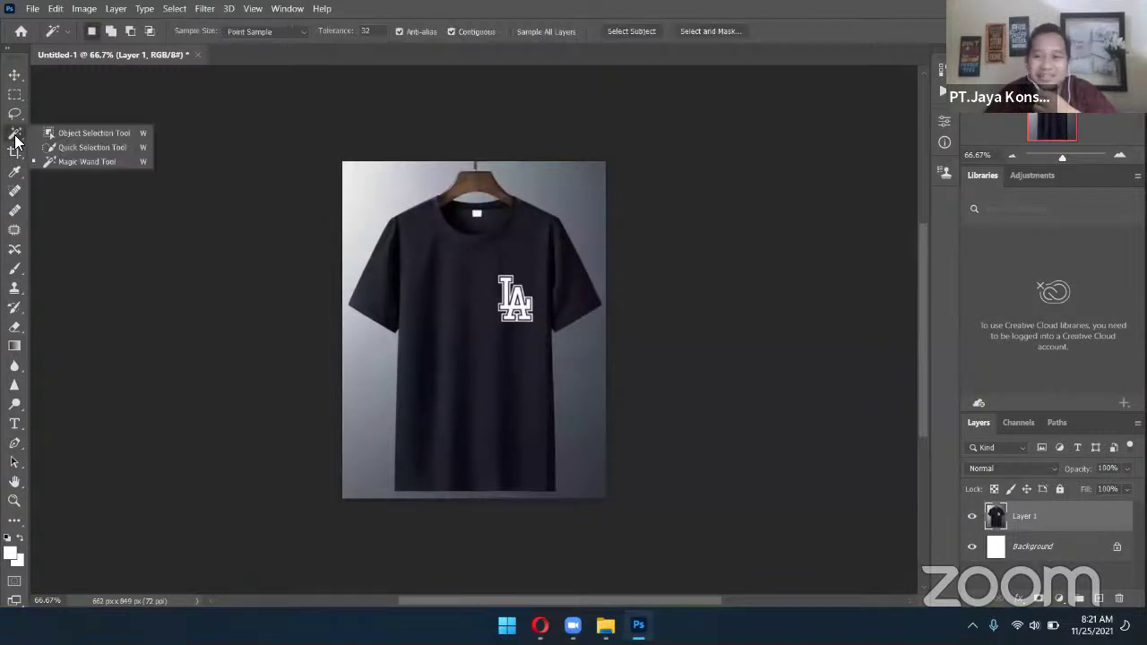
click(102, 161)
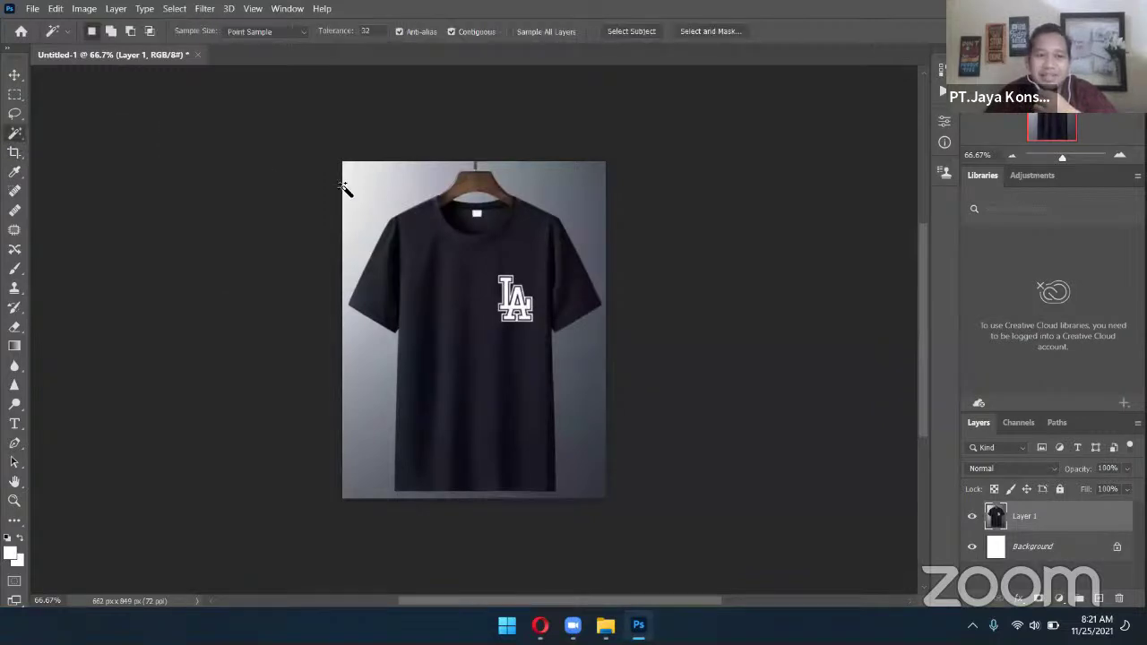
click(373, 185)
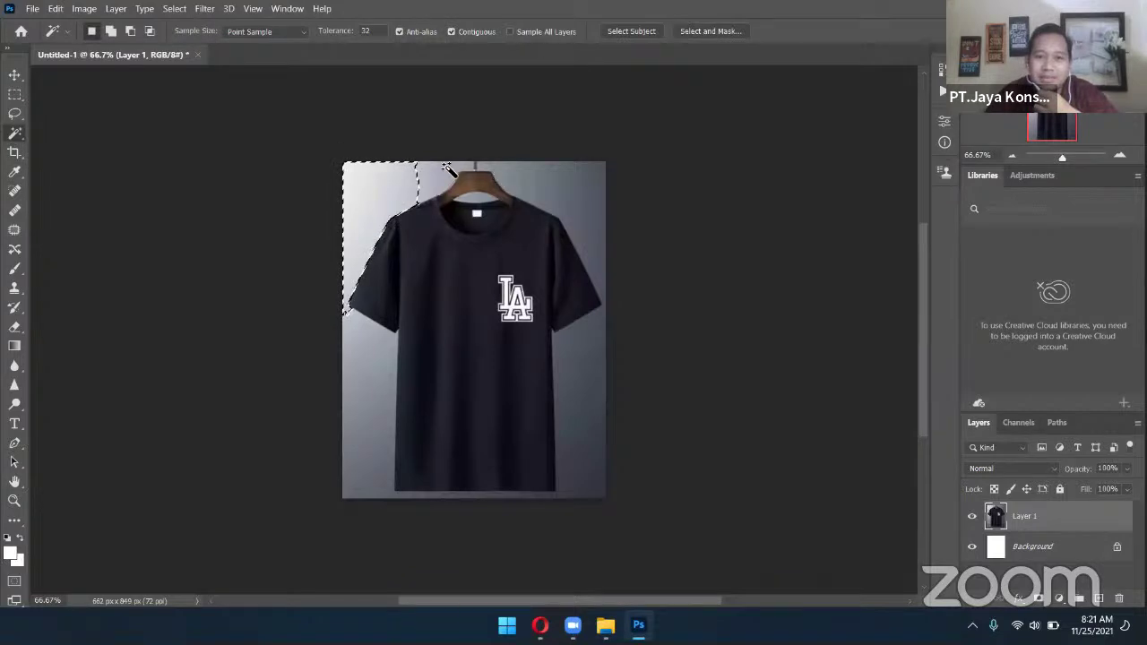
click(545, 191)
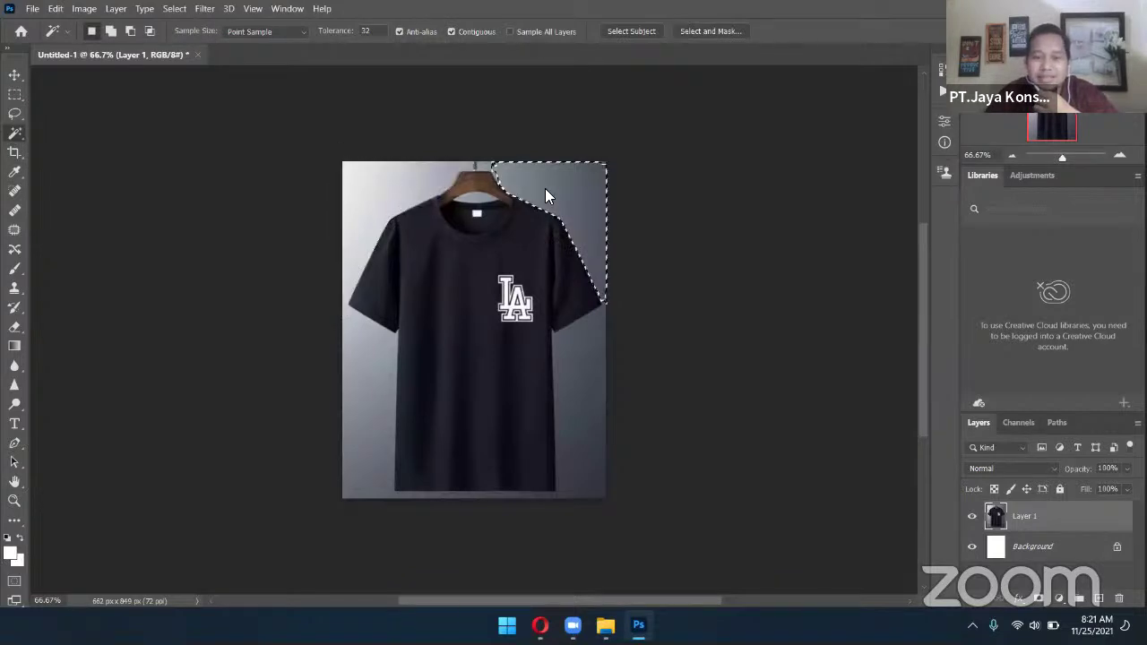
shift+click(589, 387)
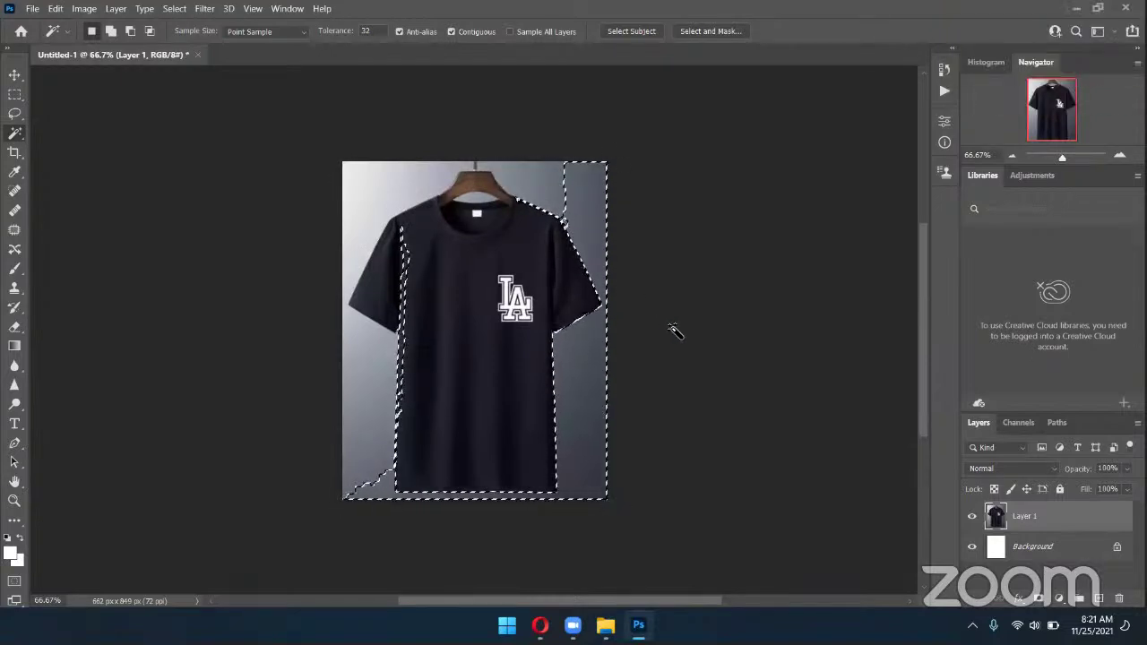
key(ctrl+d)
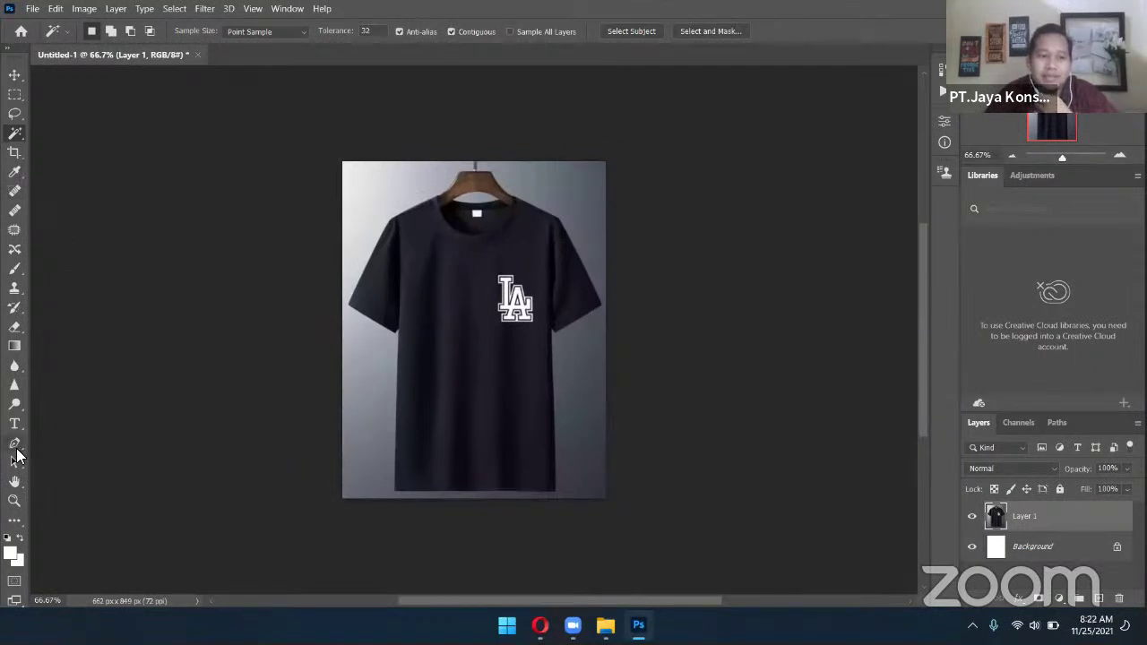
Select the Pen Tool and zoom in on the shirt with the Navigator
click(16, 447)
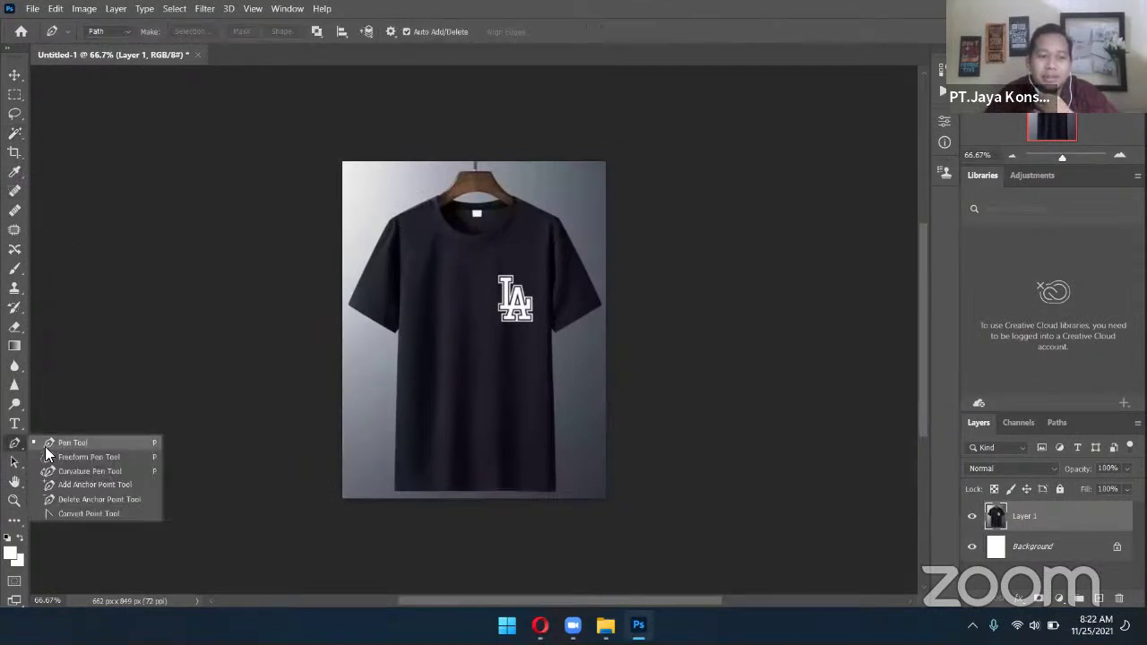
click(40, 443)
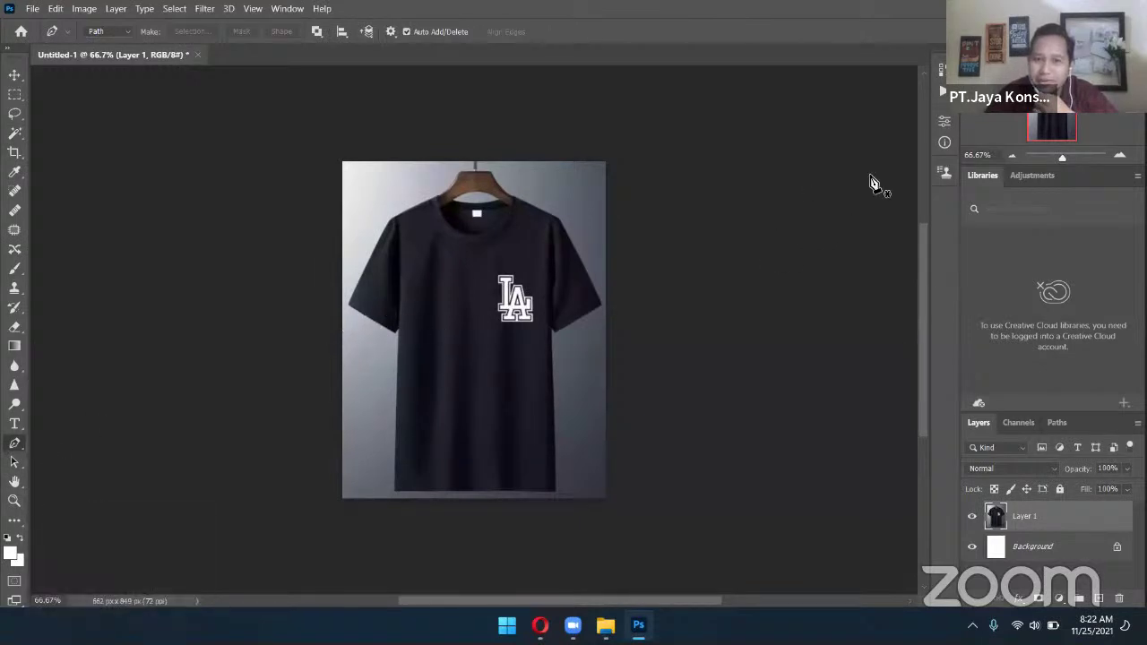
click(1120, 157)
click(1120, 158)
scroll(589, 313, up, 3)
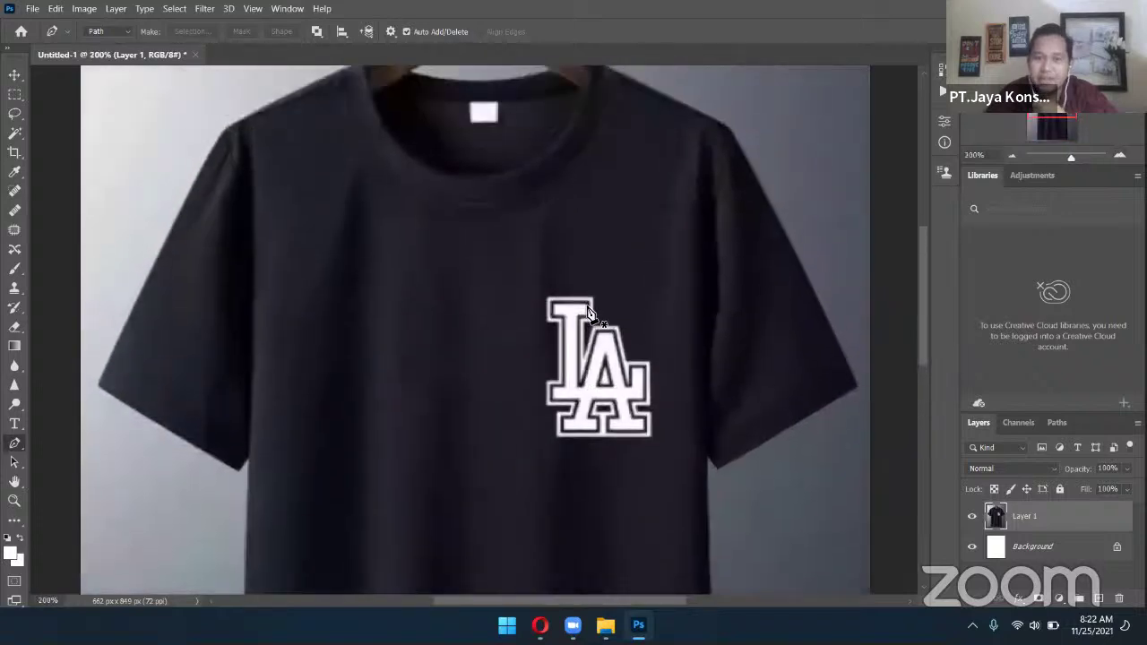
scroll(589, 312, up, 3)
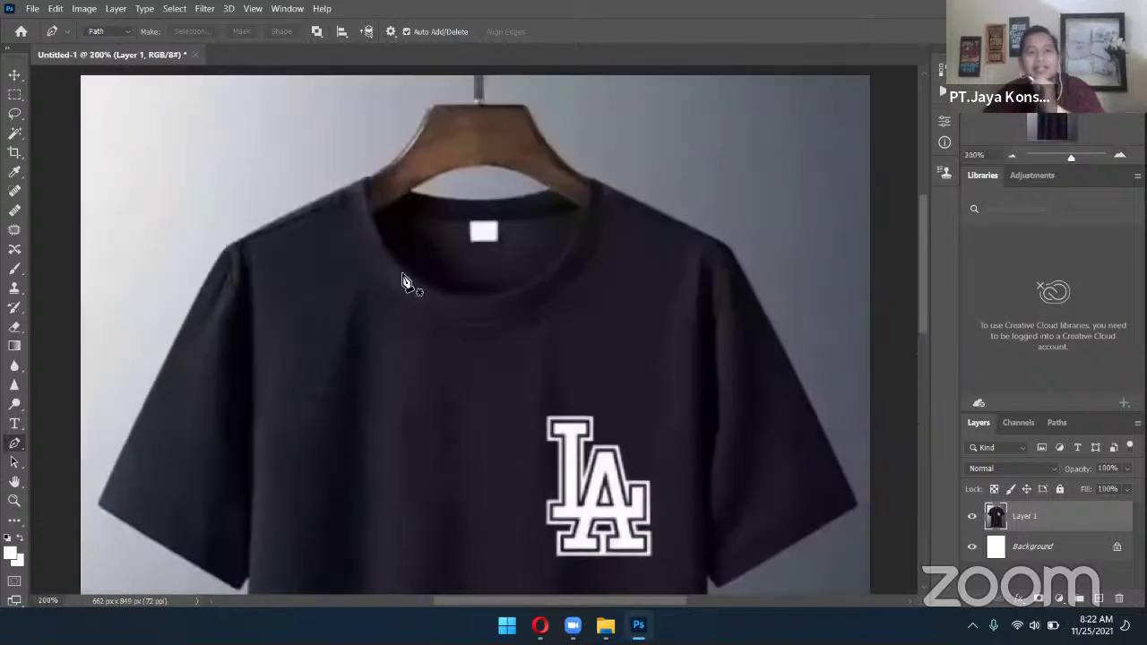
Place anchor points from the collar down along the left shoulder edge
click(472, 241)
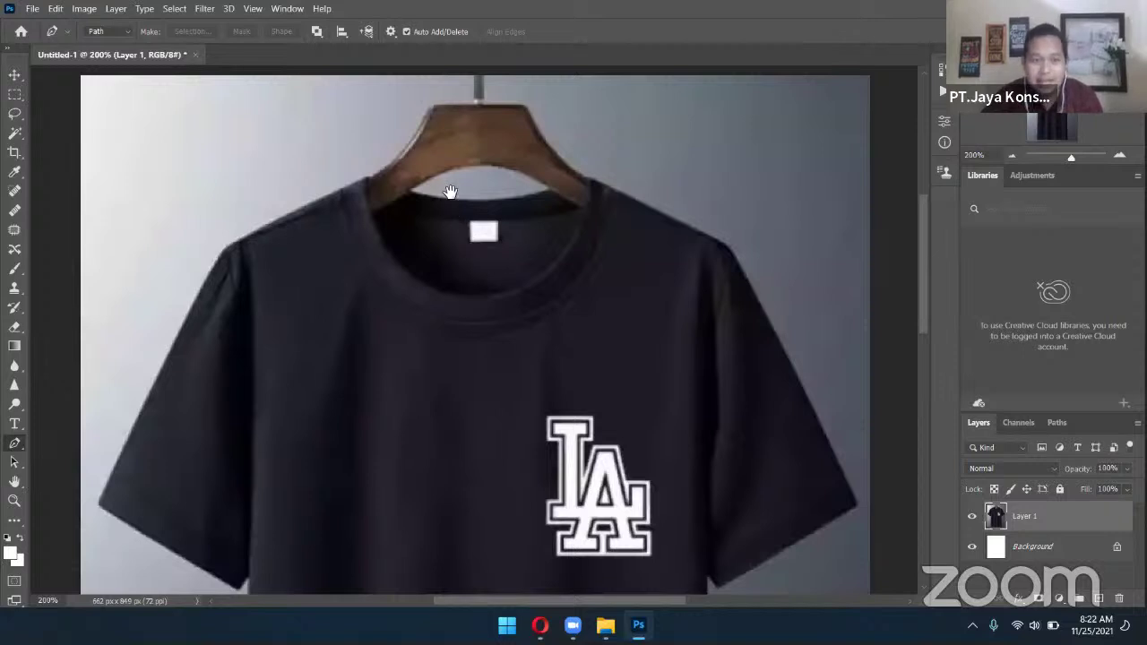
drag(450, 192, 489, 213)
scroll(488, 212, up, 5)
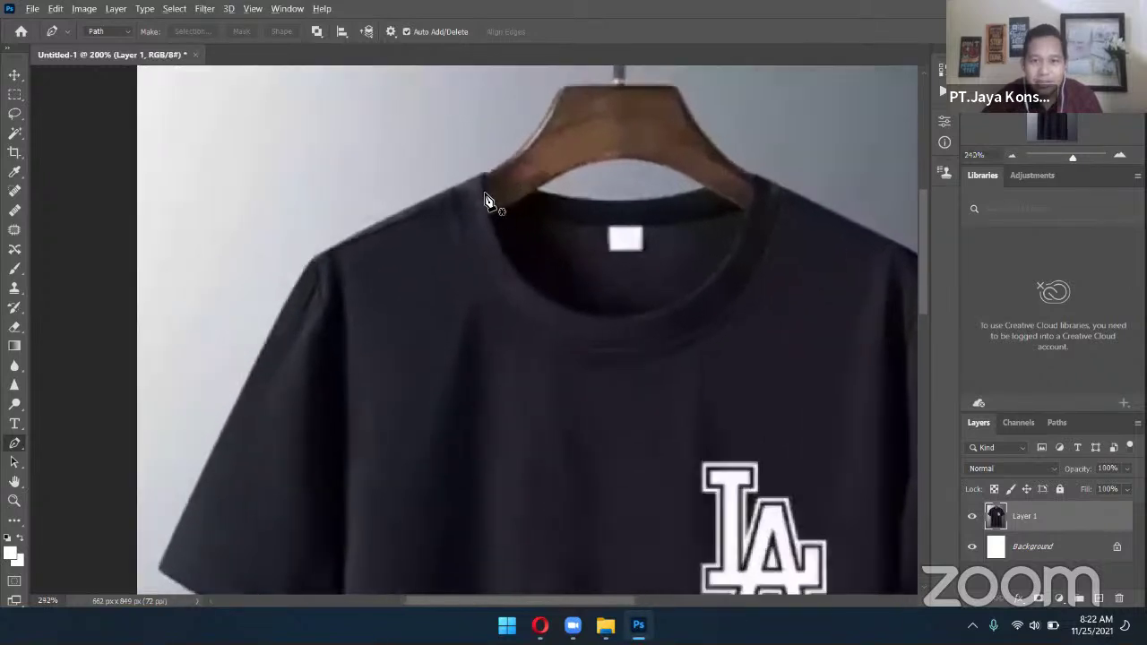
scroll(484, 198, up, 3)
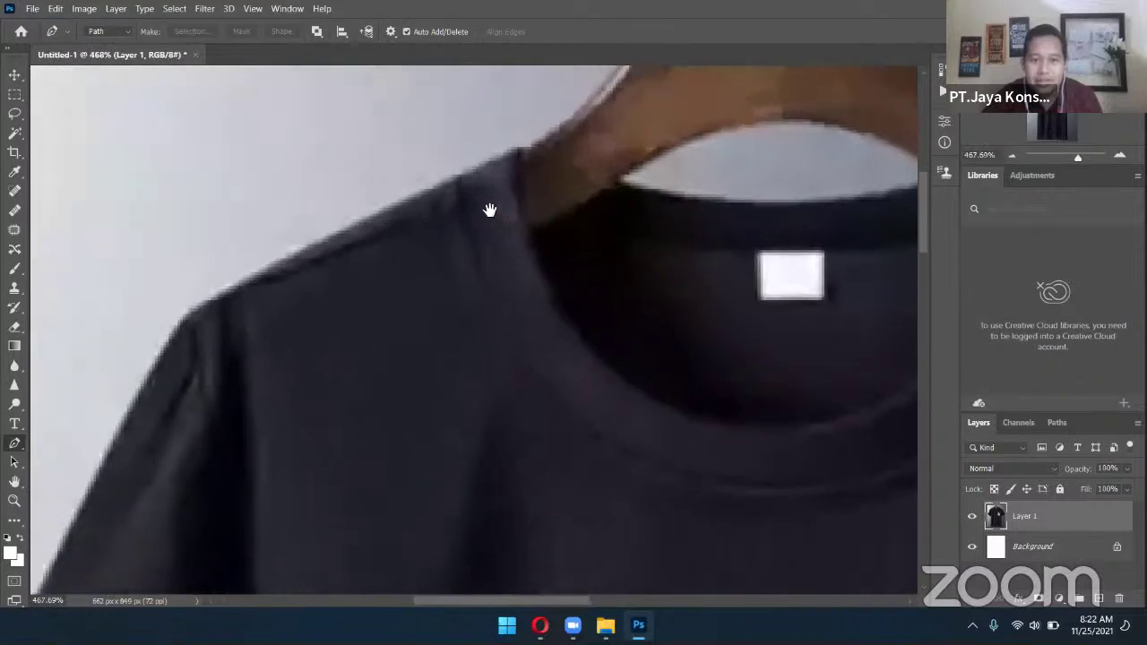
click(519, 151)
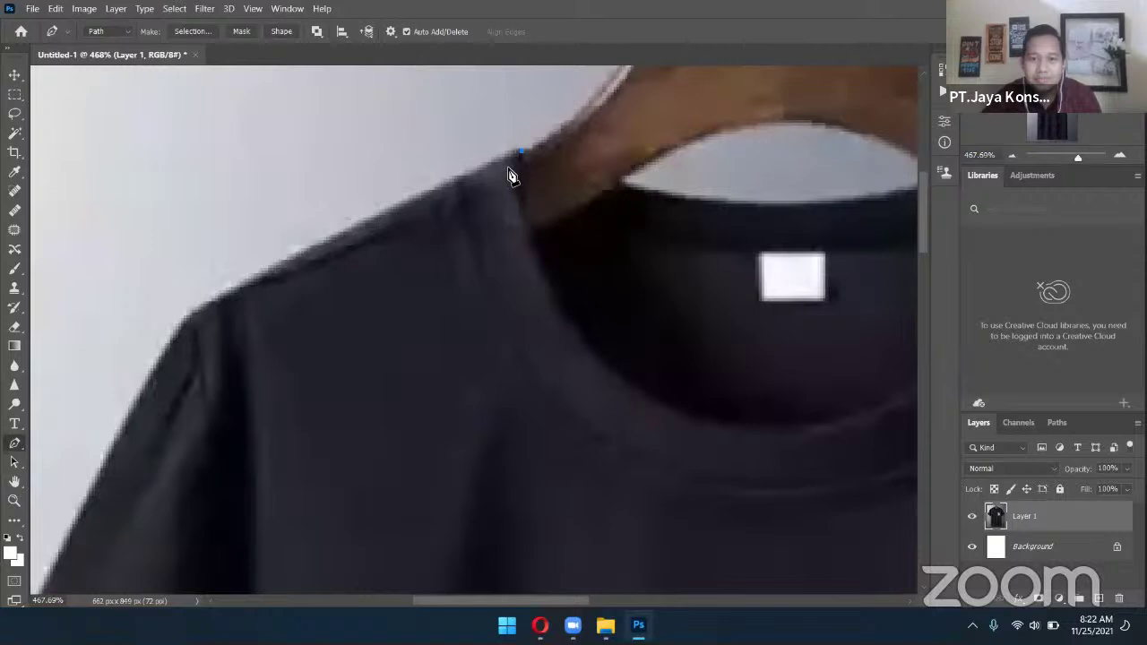
scroll(543, 180, down, 2)
scroll(543, 179, left, 4)
click(357, 239)
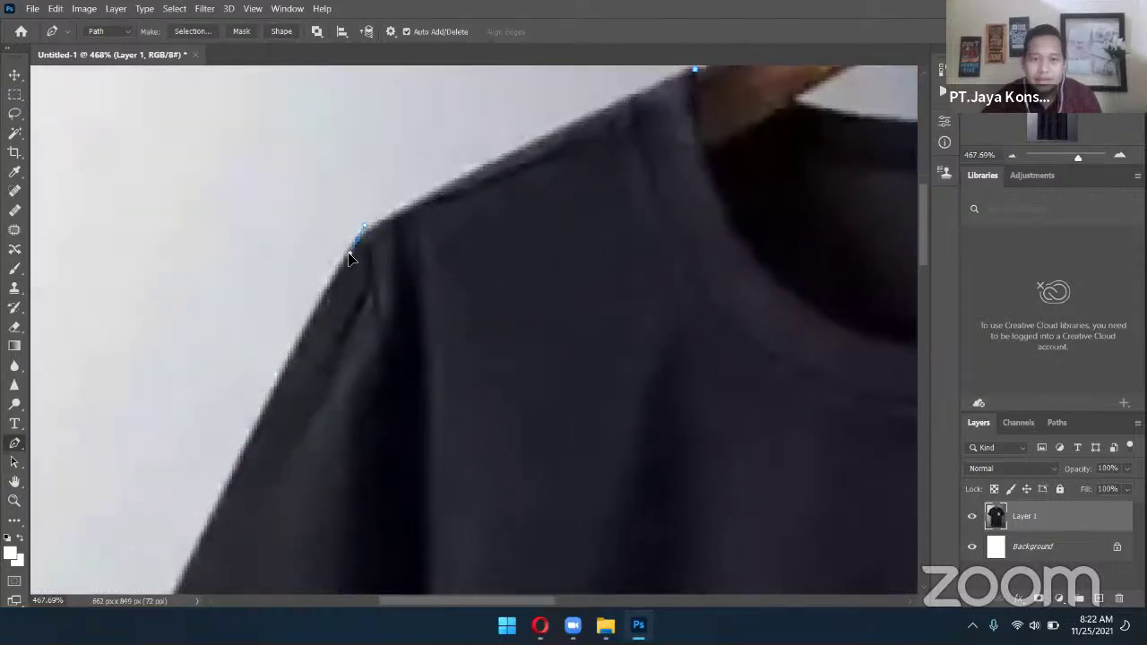
click(341, 271)
scroll(342, 280, down, 3)
scroll(341, 280, left, 3)
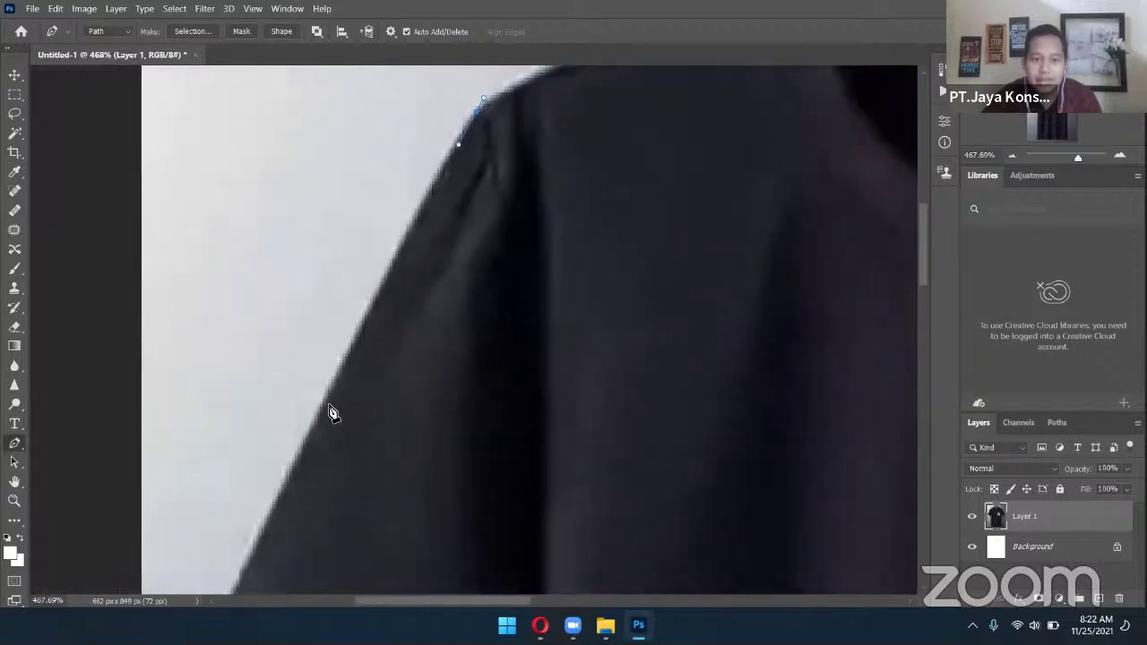
scroll(512, 282, down, 3)
scroll(512, 282, left, 2)
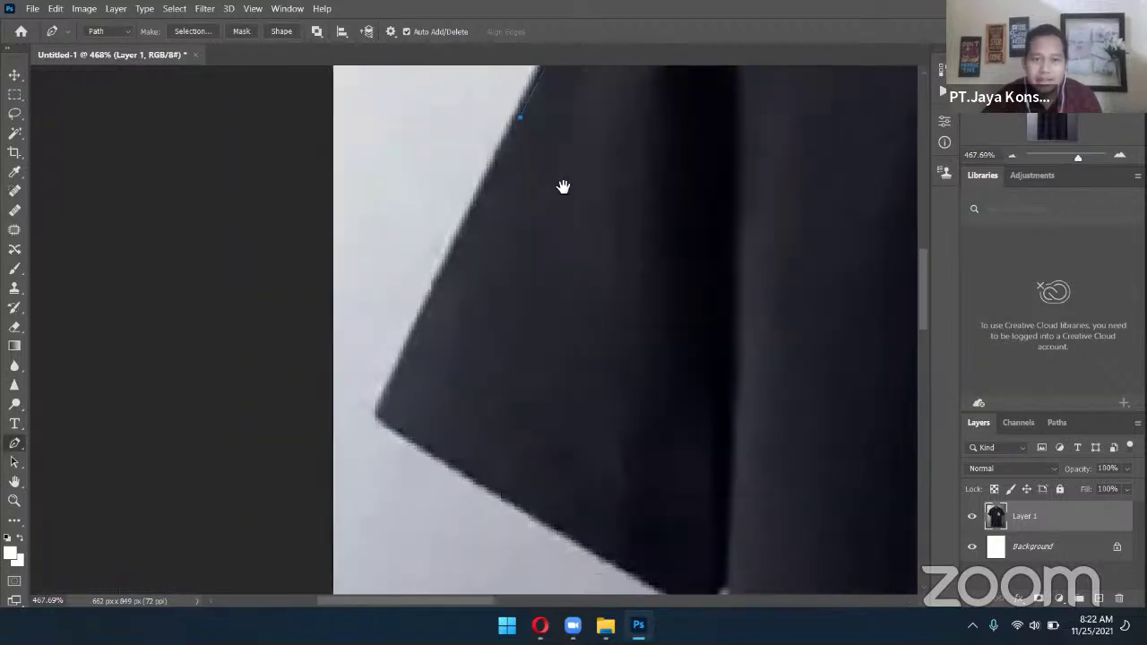
Anchor the path from the sleeve corner down along the shirt's side edge
click(387, 411)
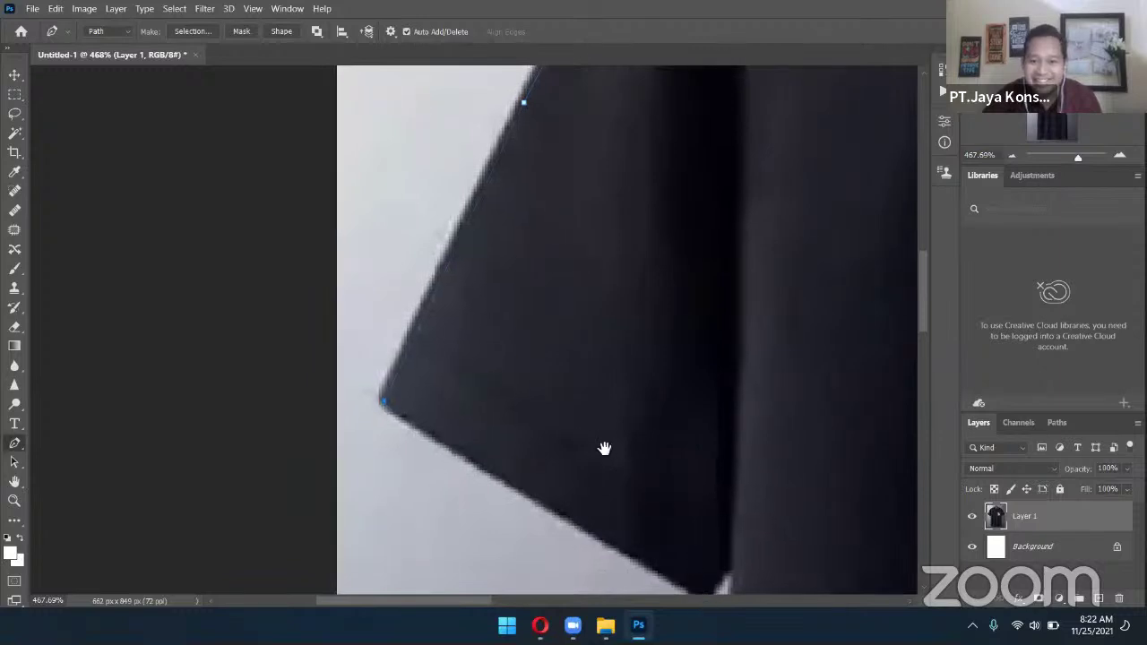
drag(695, 563, 597, 435)
click(607, 468)
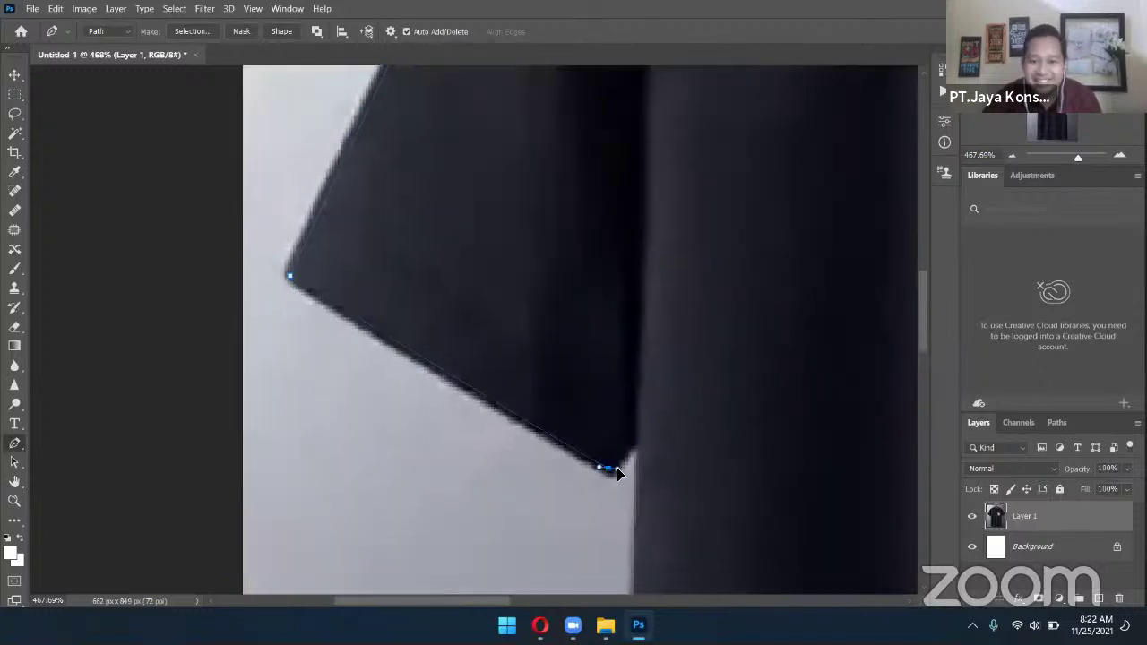
click(632, 447)
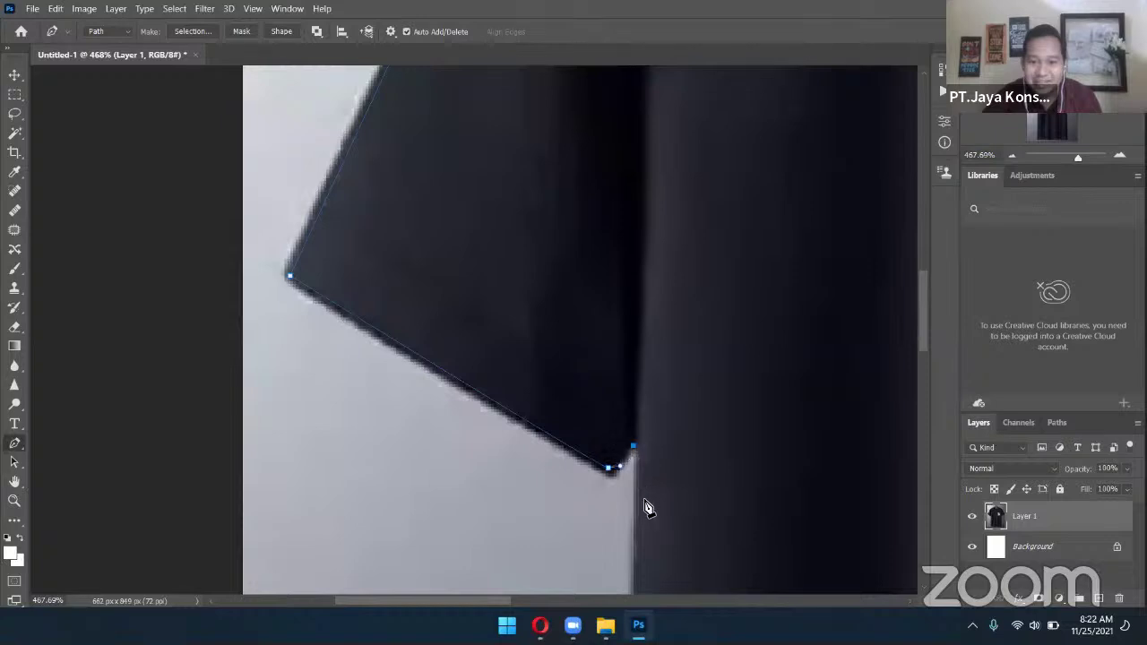
drag(652, 391, 642, 478)
click(565, 437)
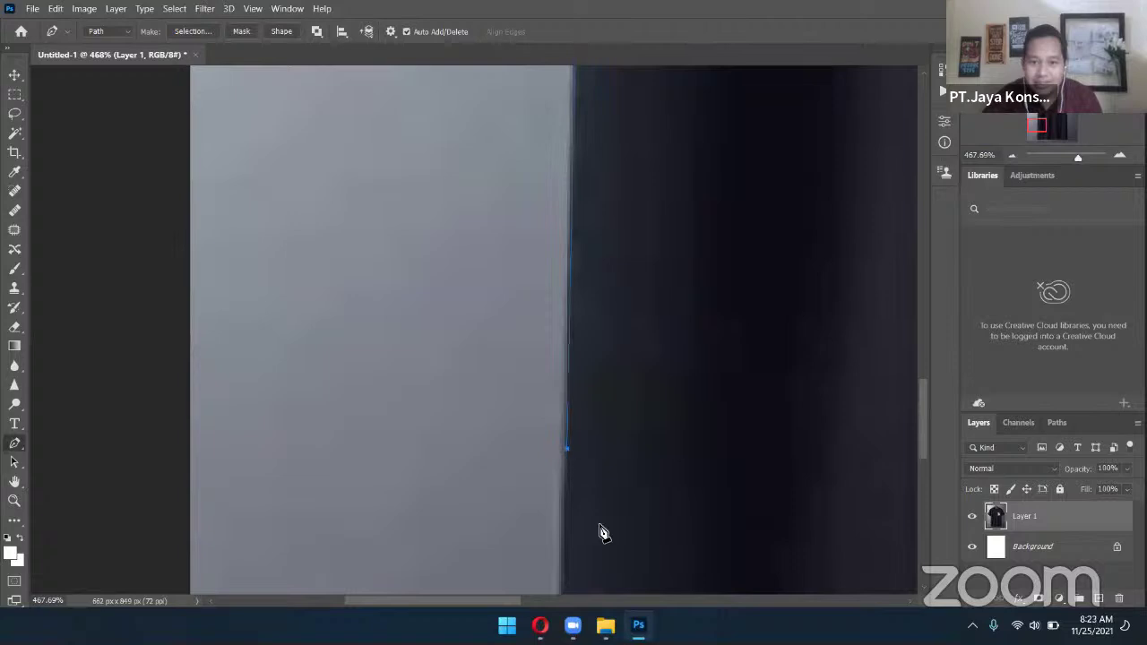
scroll(614, 448, down, 3)
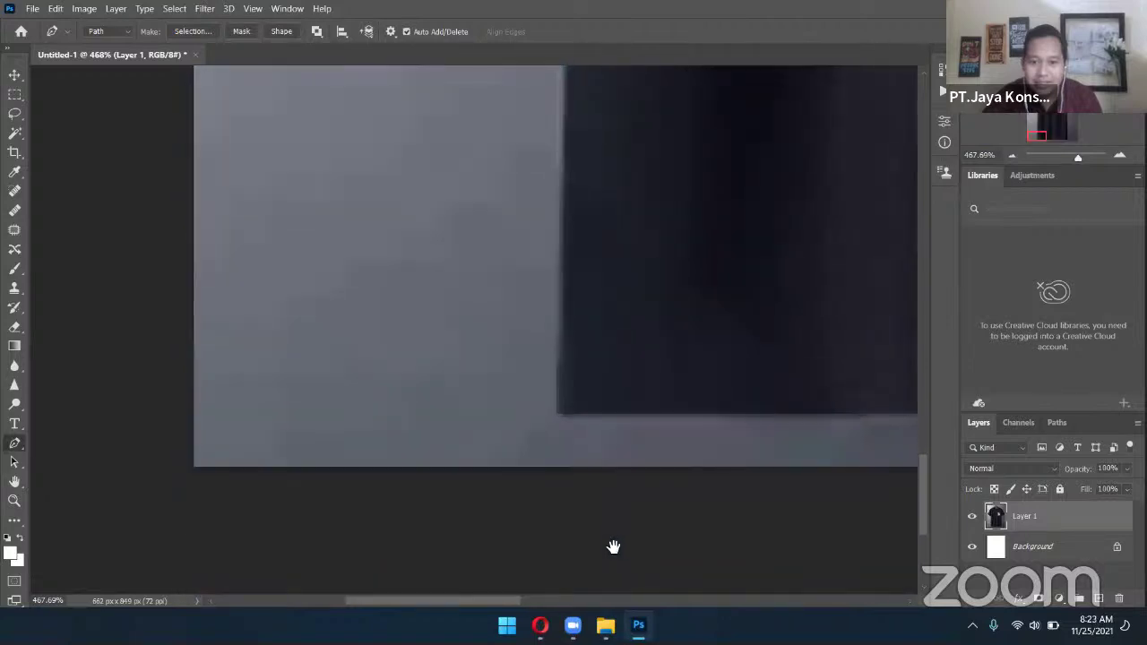
click(552, 414)
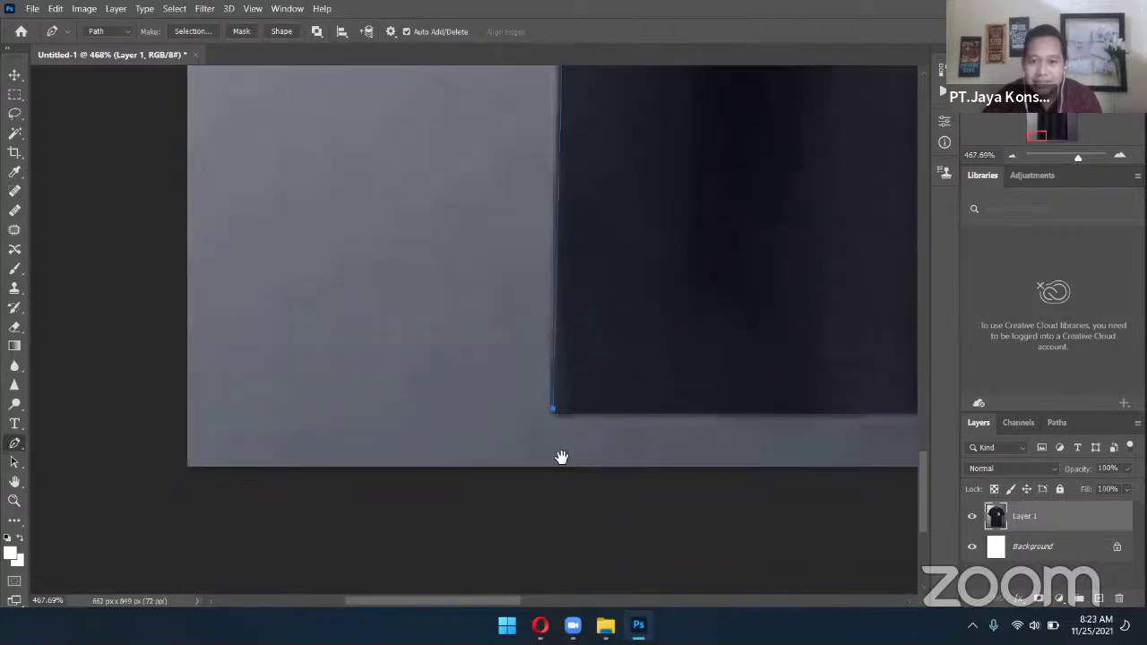
Continue the path around the hem corner and up the side seam to the underarm
scroll(672, 458, right, 5)
scroll(785, 459, right, 5)
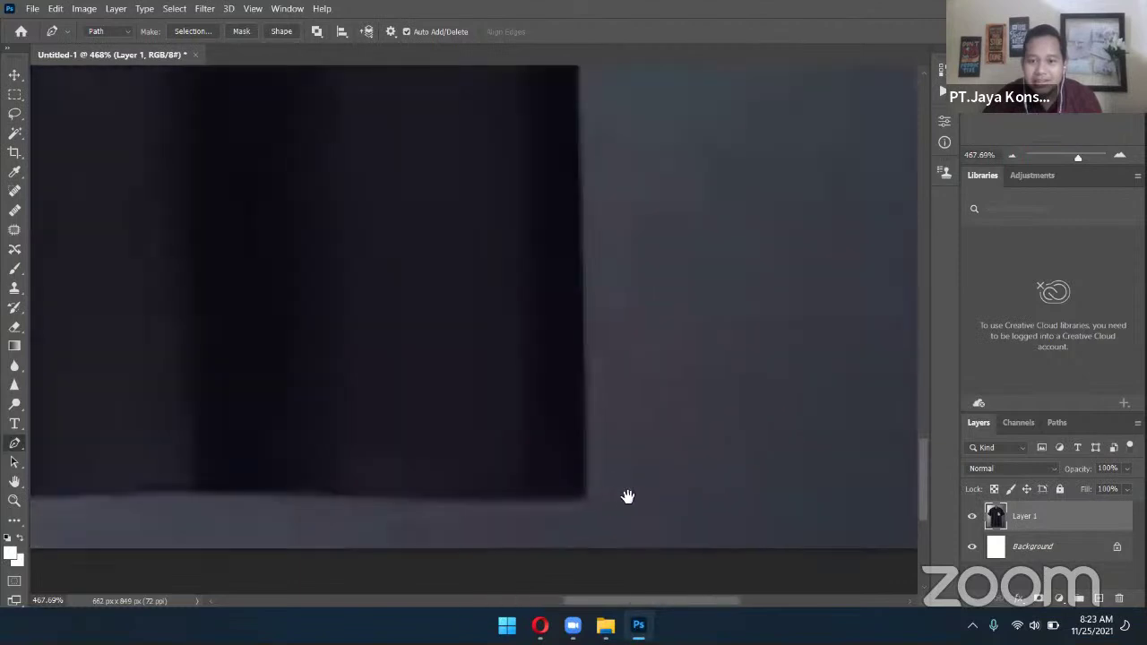
drag(593, 498, 606, 489)
scroll(644, 453, up, 2)
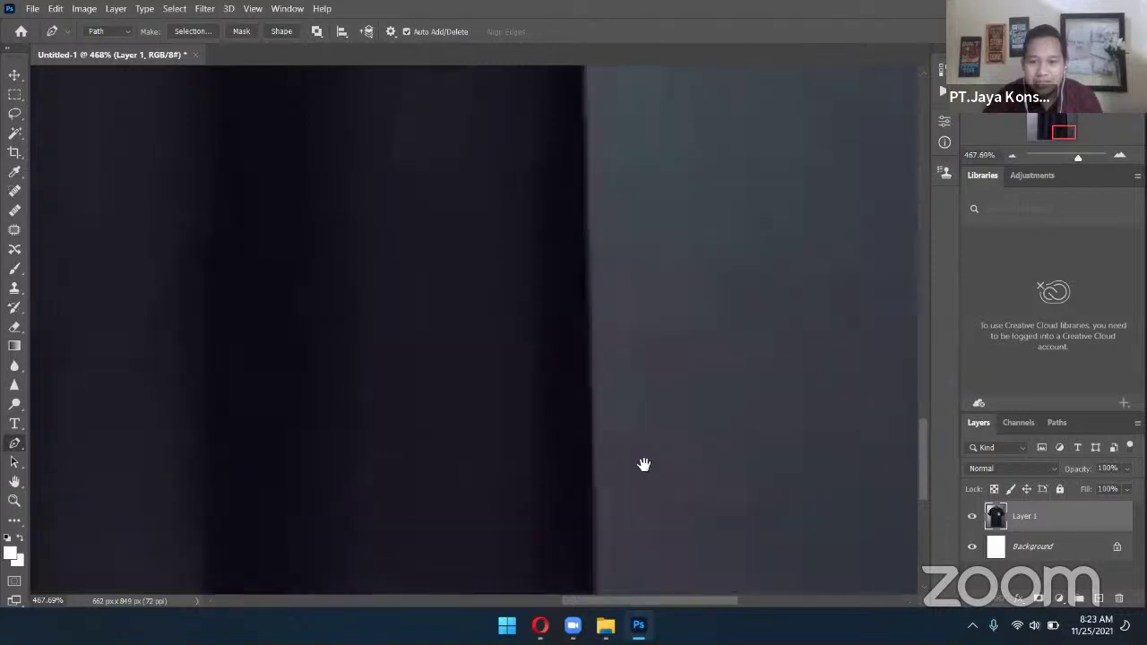
click(581, 275)
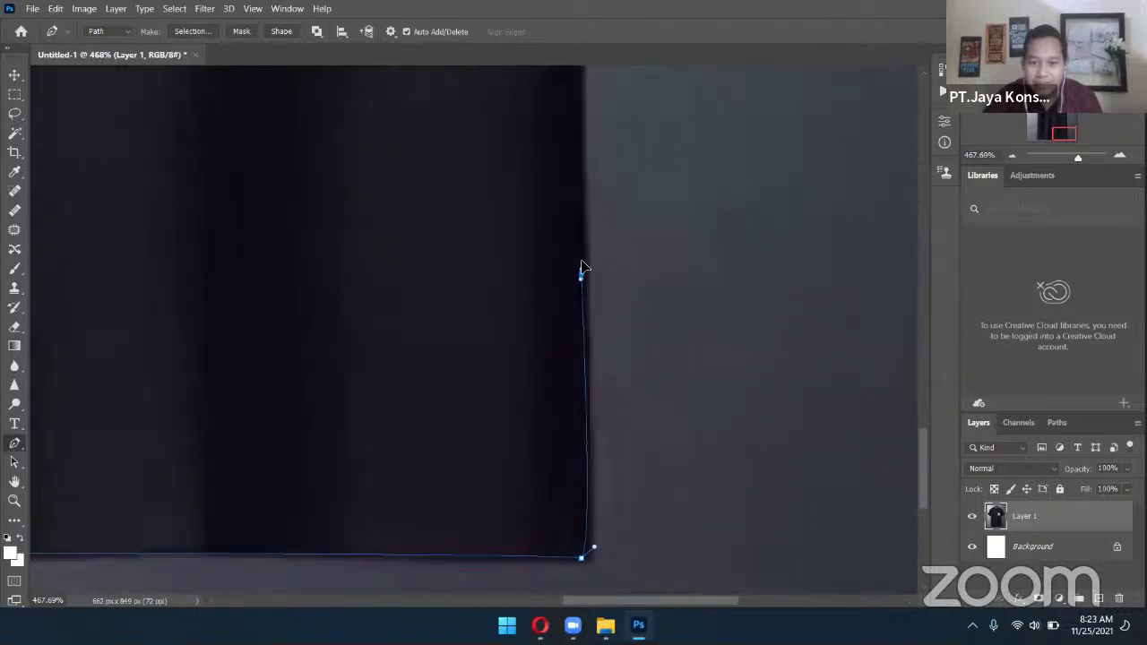
scroll(681, 269, up, 3)
drag(699, 179, 702, 400)
scroll(695, 358, up, 3)
click(629, 328)
click(635, 319)
click(656, 347)
drag(806, 310, 655, 381)
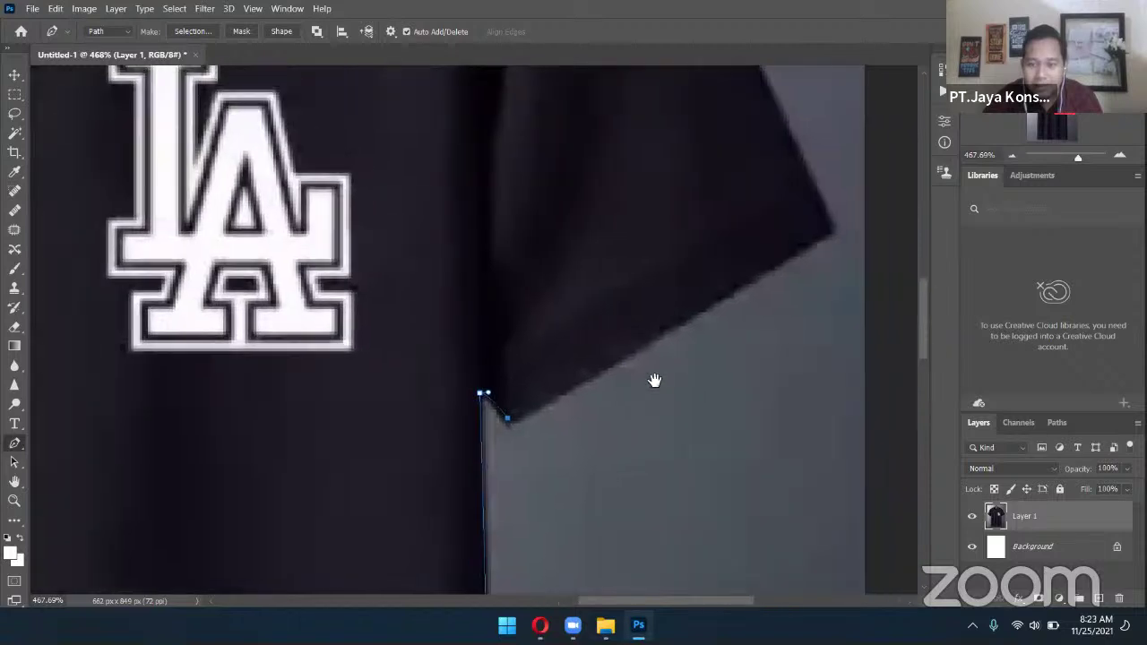
Trace the sleeve's lower edge and outer corner, undoing a stray curve handle for a sharp corner
drag(747, 343, 670, 367)
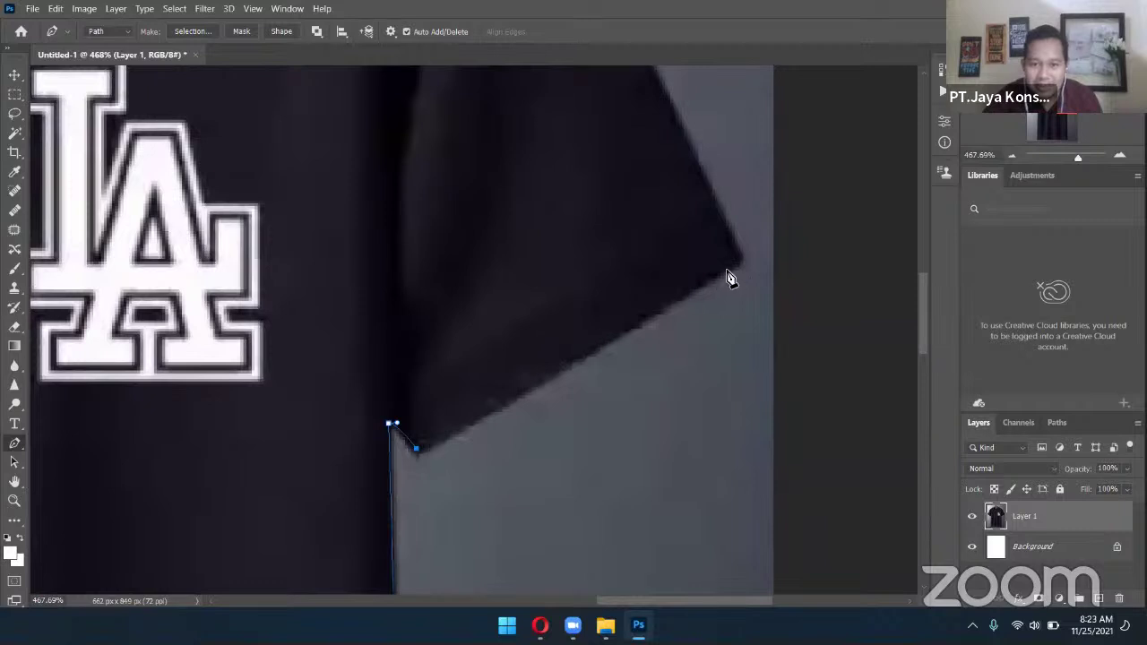
click(733, 266)
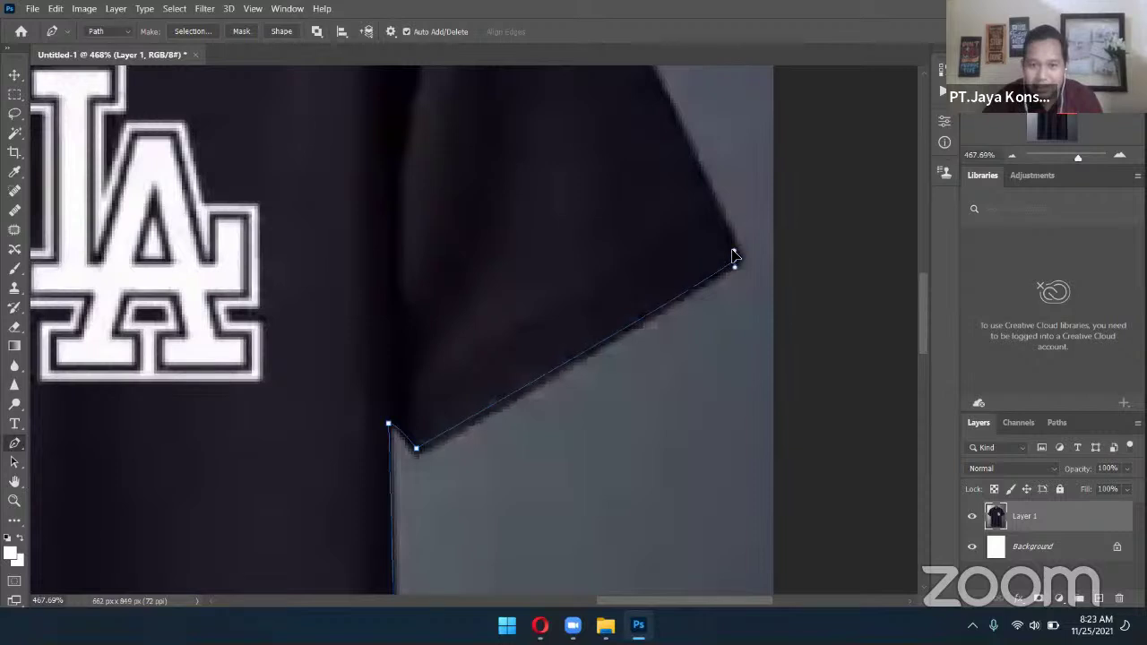
click(734, 254)
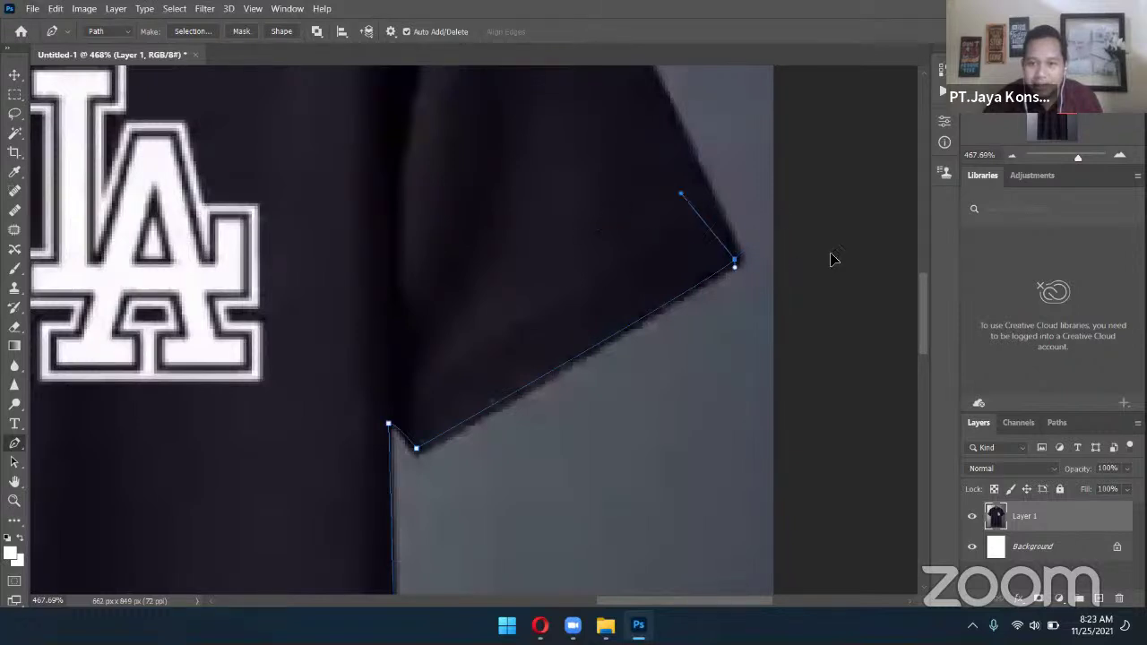
drag(522, 224, 589, 175)
key(ctrl+z)
key(ctrl+z)
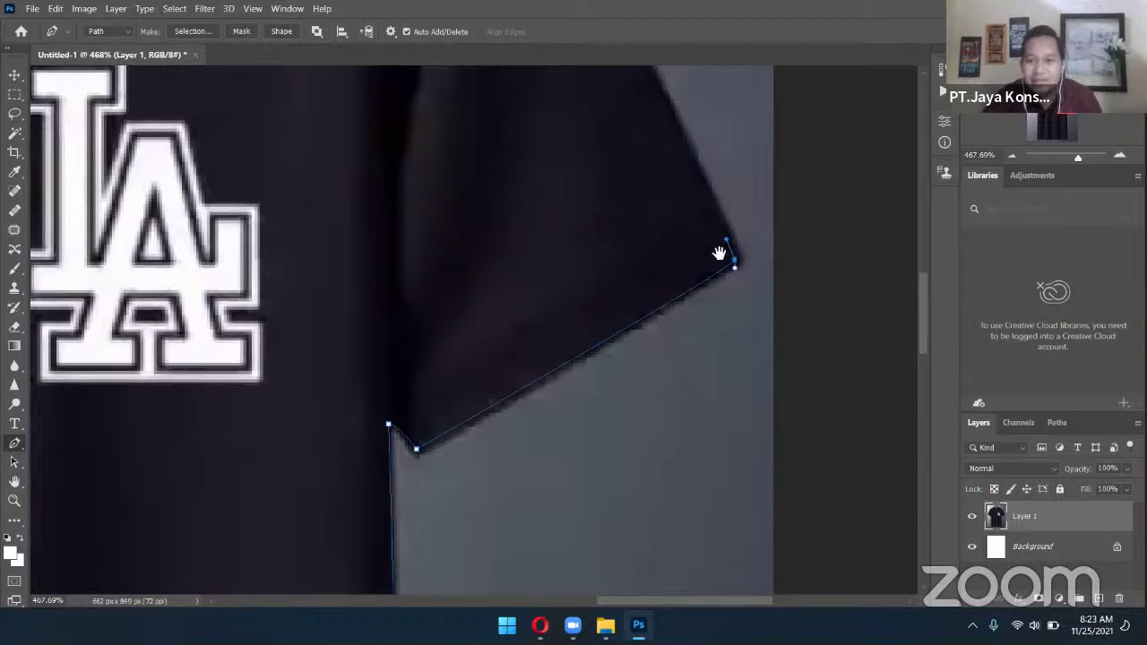
drag(719, 251, 717, 361)
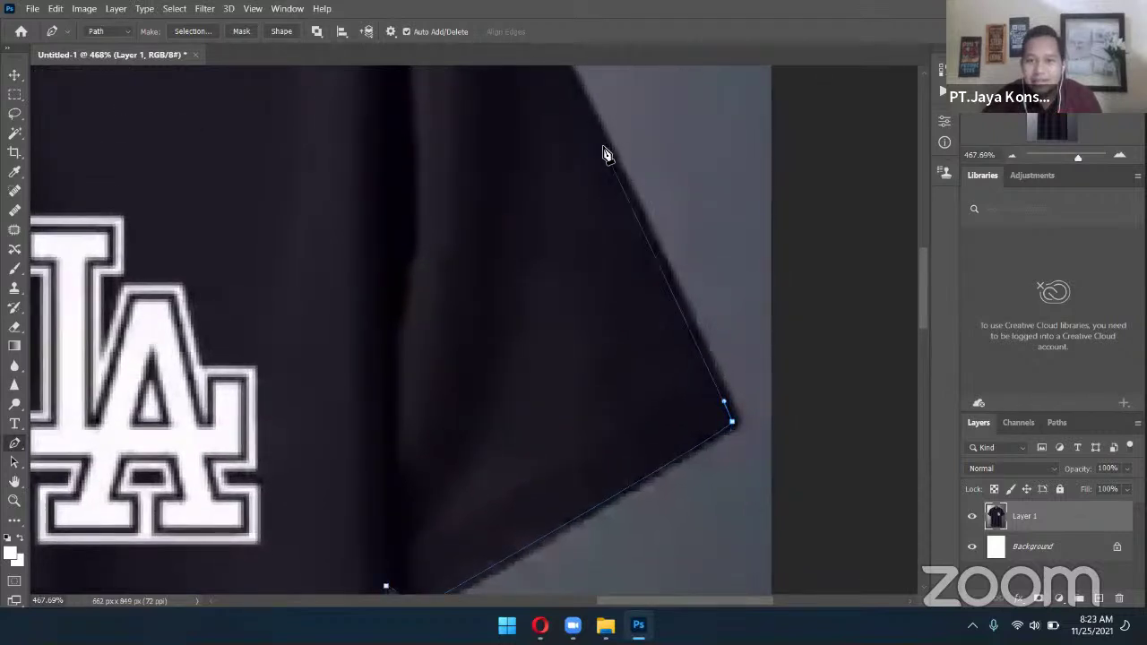
drag(681, 238, 730, 430)
drag(591, 86, 680, 346)
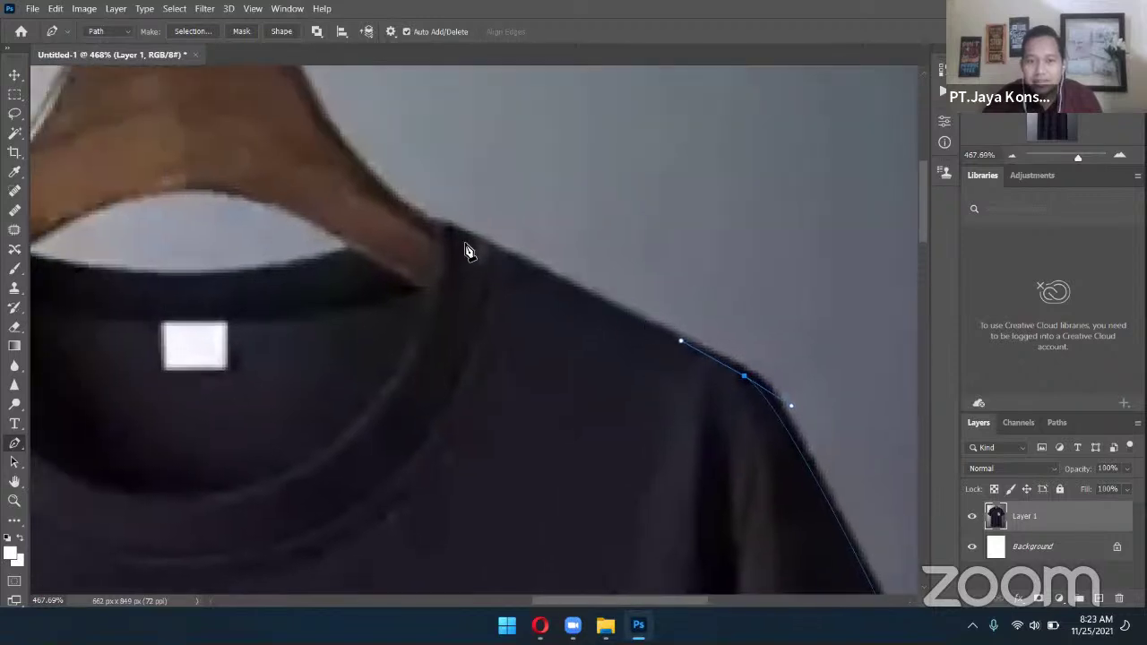
Curve the path along the shoulder and collar and close it at the starting anchor
click(442, 229)
drag(430, 310, 735, 346)
drag(647, 298, 545, 320)
scroll(609, 338, left, 5)
click(461, 297)
drag(449, 291, 400, 266)
click(365, 258)
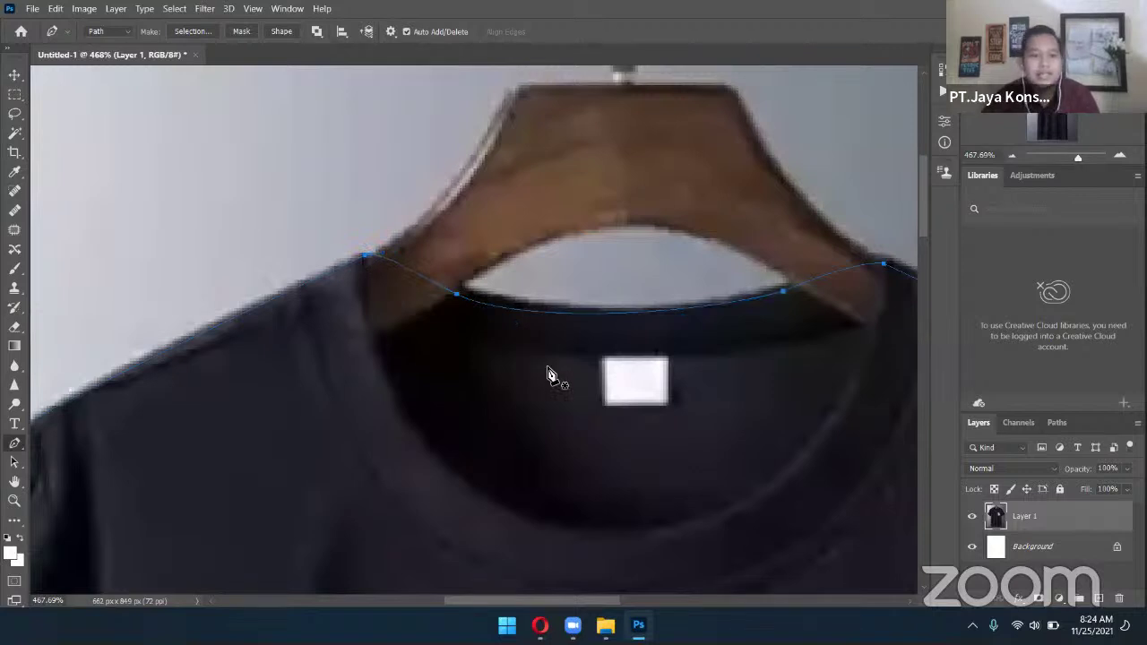
drag(704, 408, 701, 406)
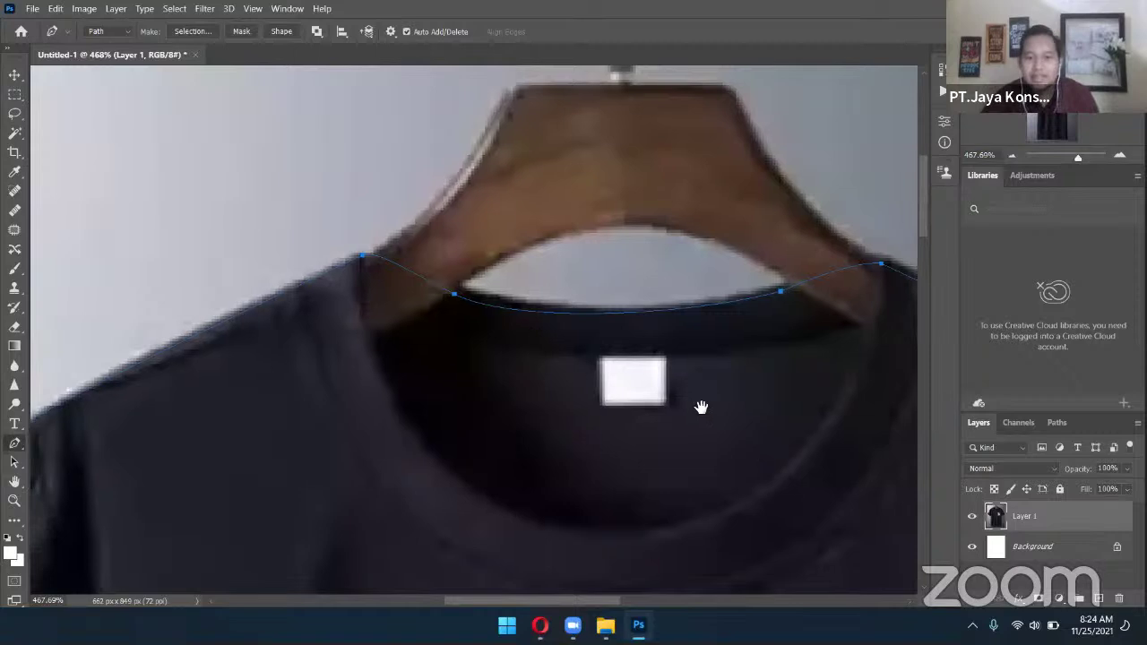
scroll(700, 407, down, 1)
scroll(740, 417, up, 10)
scroll(740, 417, left, 8)
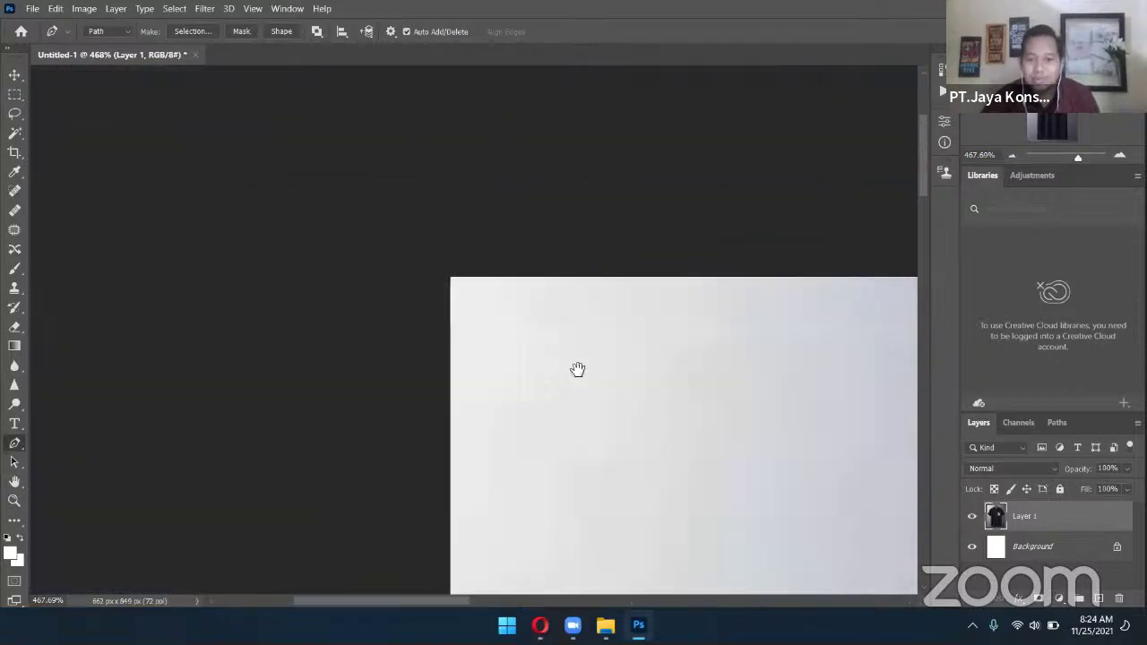
scroll(750, 430, down, 8)
scroll(750, 430, right, 8)
scroll(636, 409, right, 4)
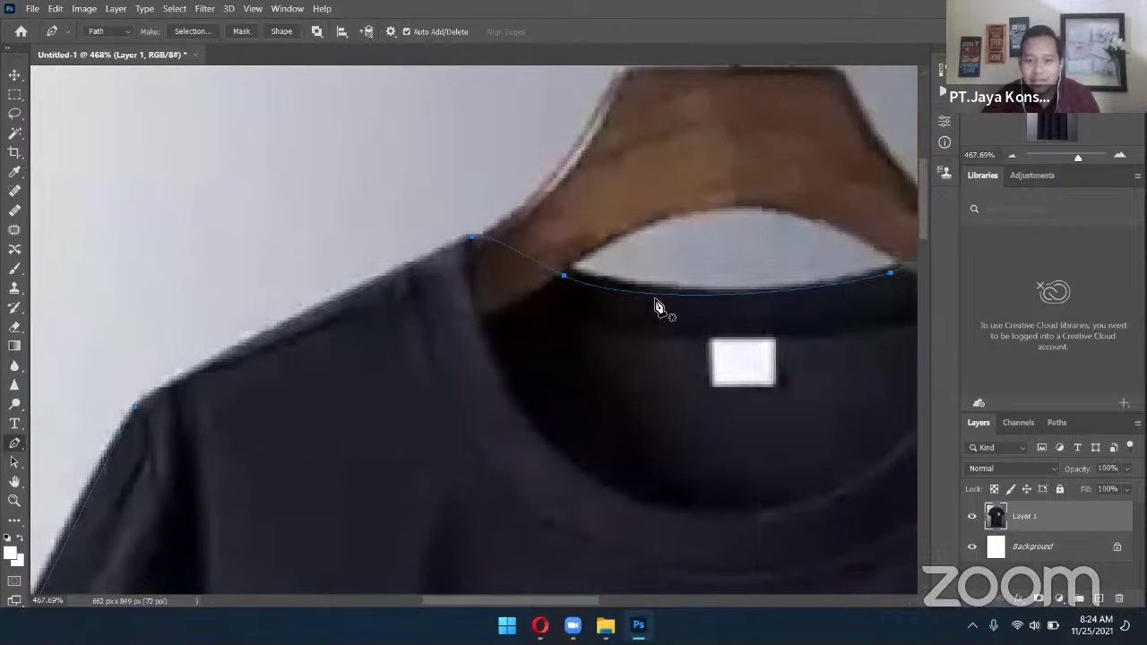
Turn the shirt path into a new selection with a 0-pixel feather radius via Make Selection
right_click(659, 304)
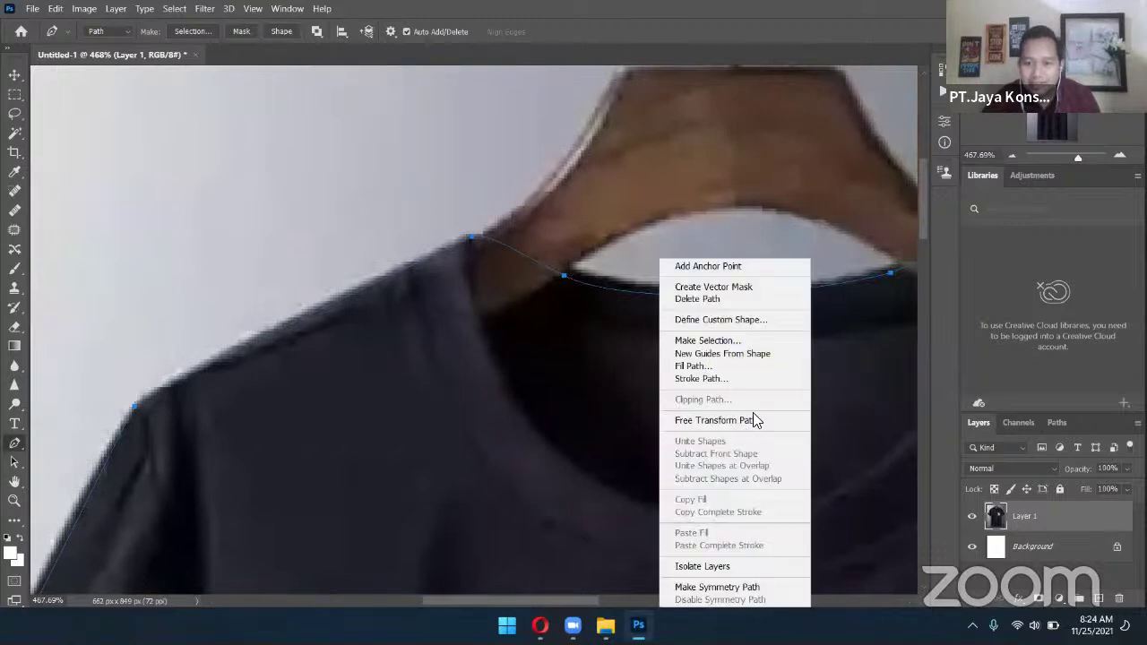
click(750, 336)
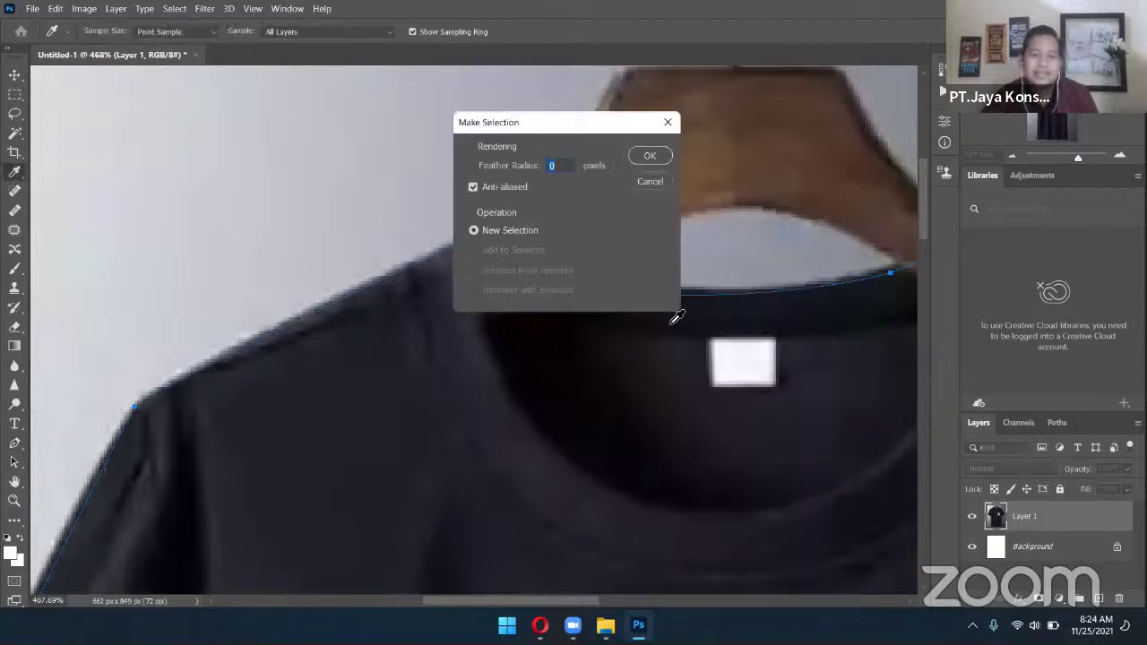
click(663, 173)
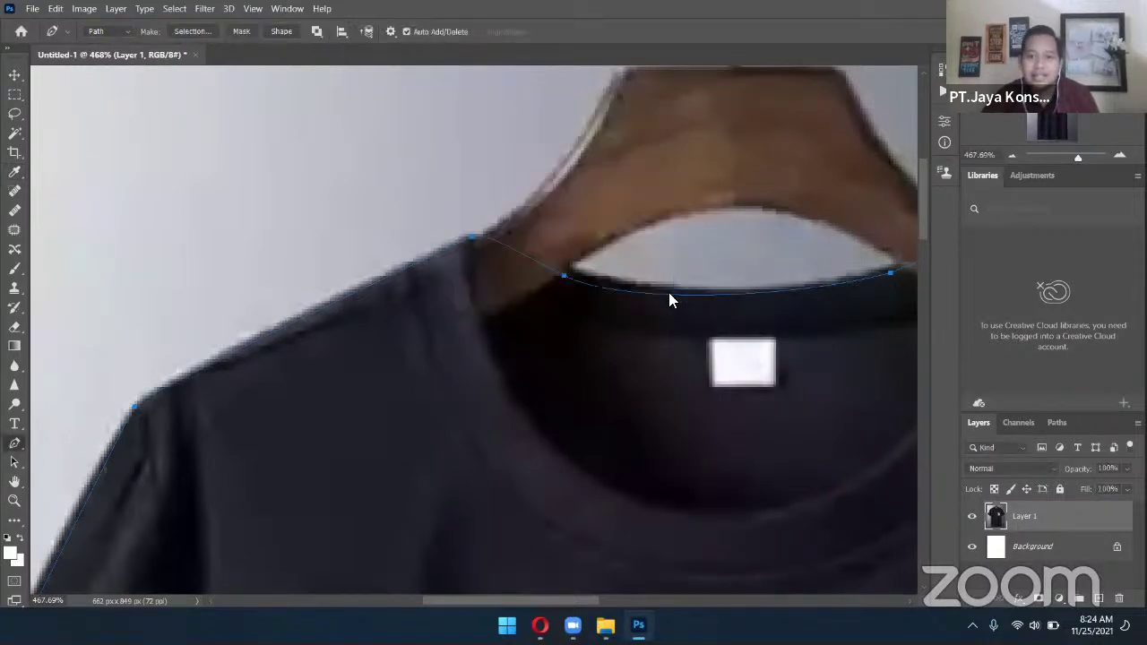
right_click(669, 292)
click(706, 341)
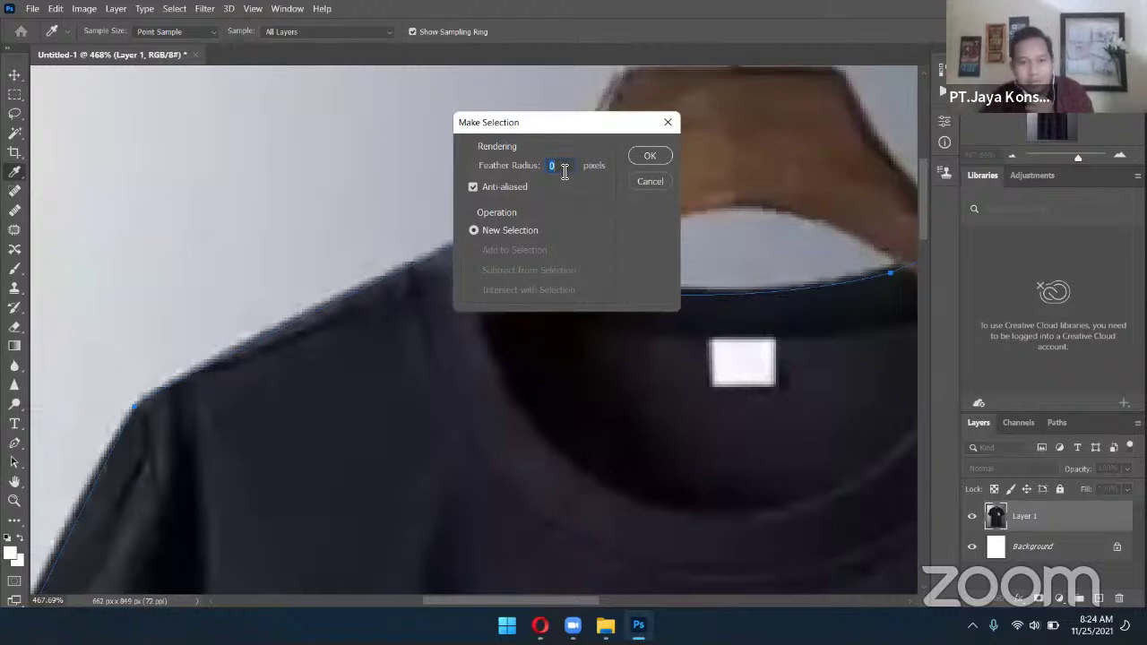
click(647, 157)
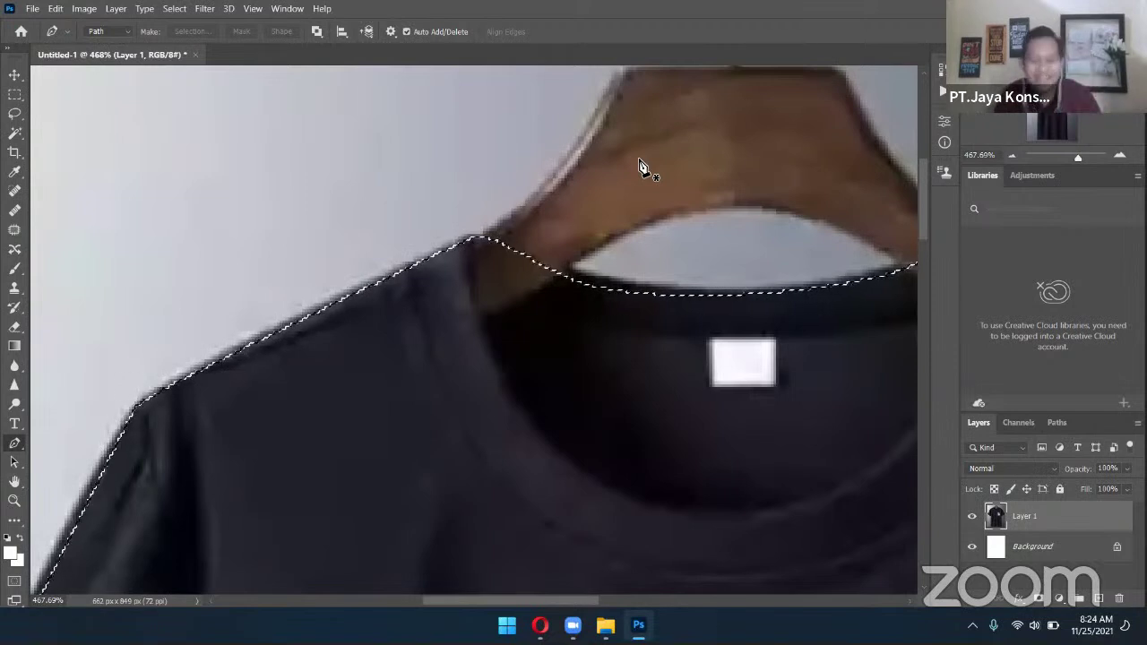
Copy the selected shirt onto Layer 2 and hide the original photo layer
key(ctrl+j)
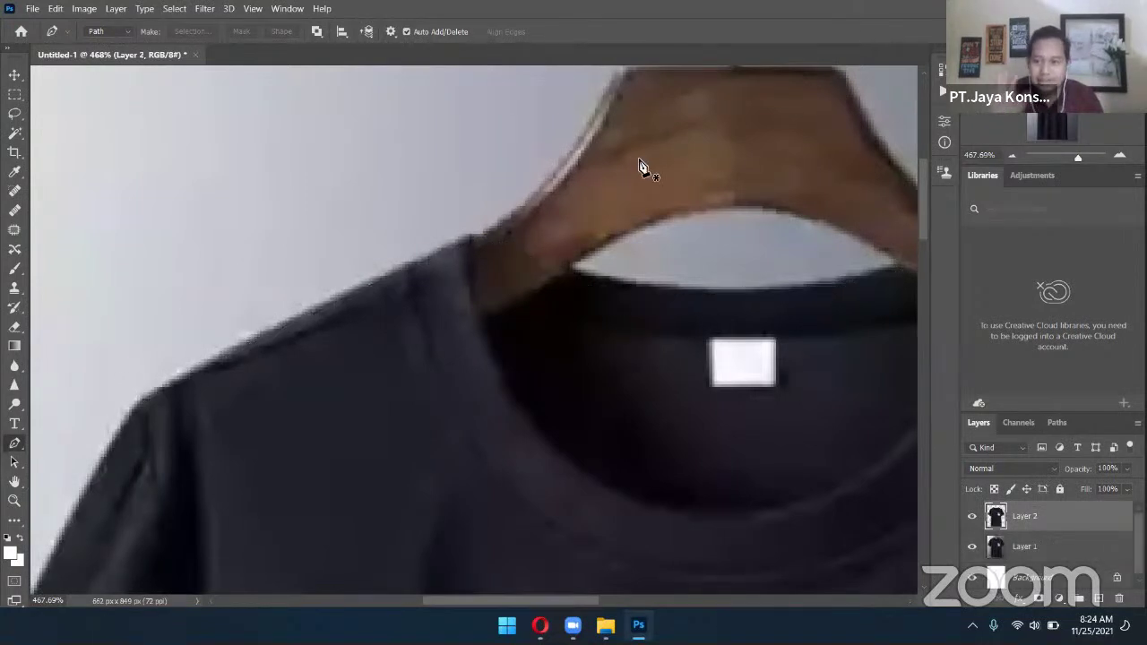
click(973, 548)
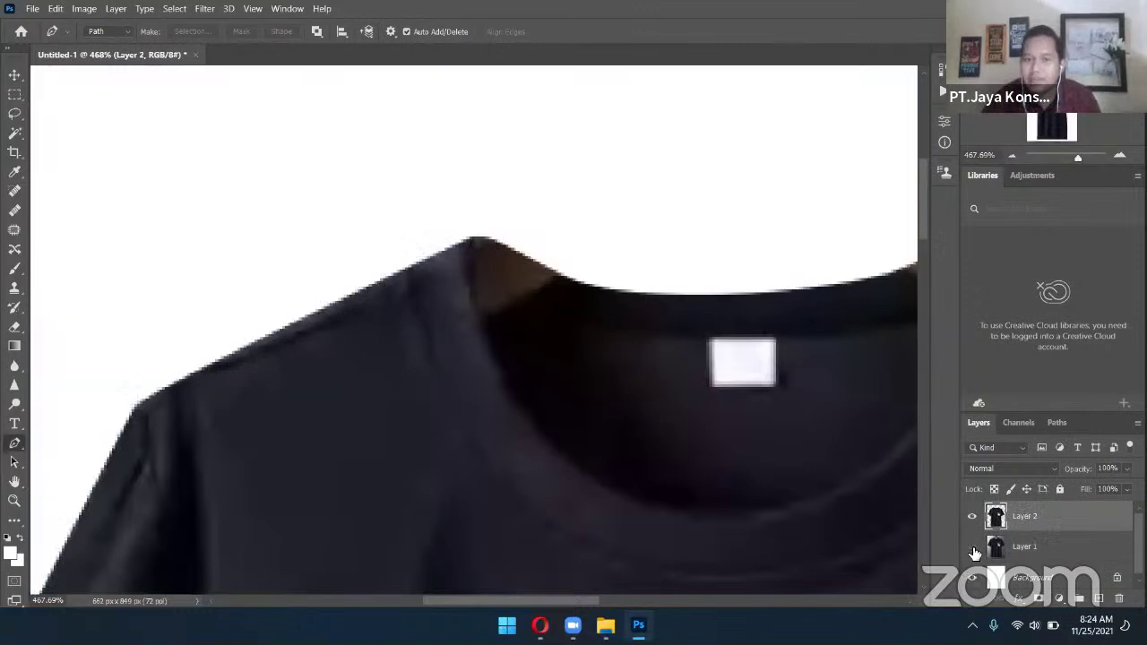
drag(797, 409, 653, 318)
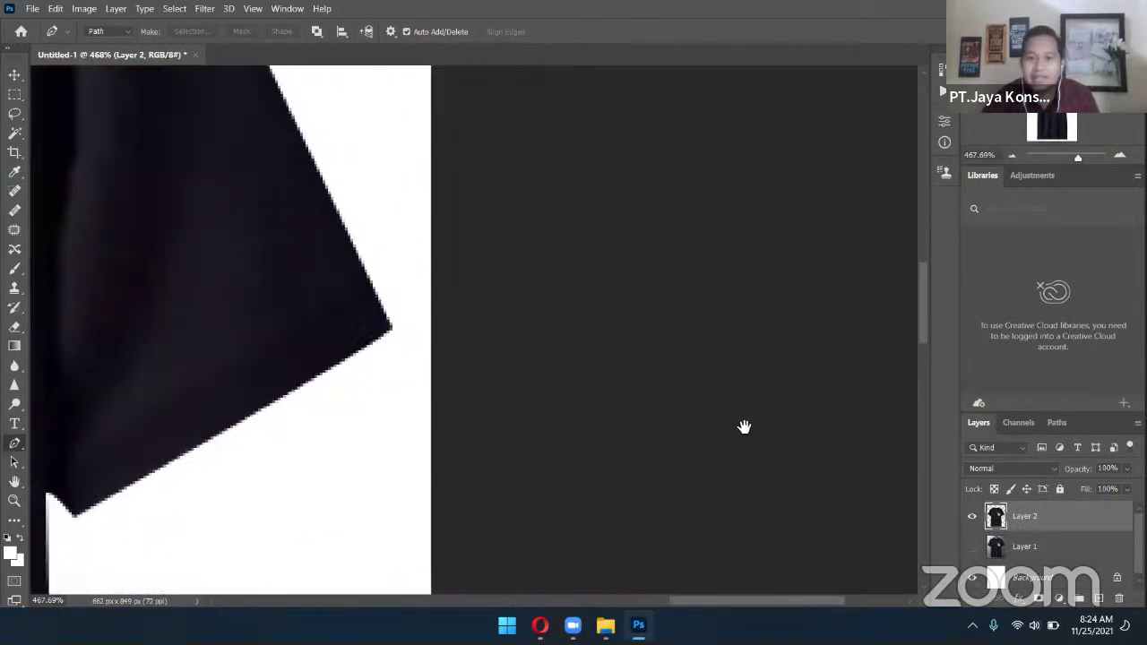
drag(743, 427, 558, 345)
scroll(556, 355, down, 3)
Zoom in on the collar and select the Clone Stamp tool
key(super)
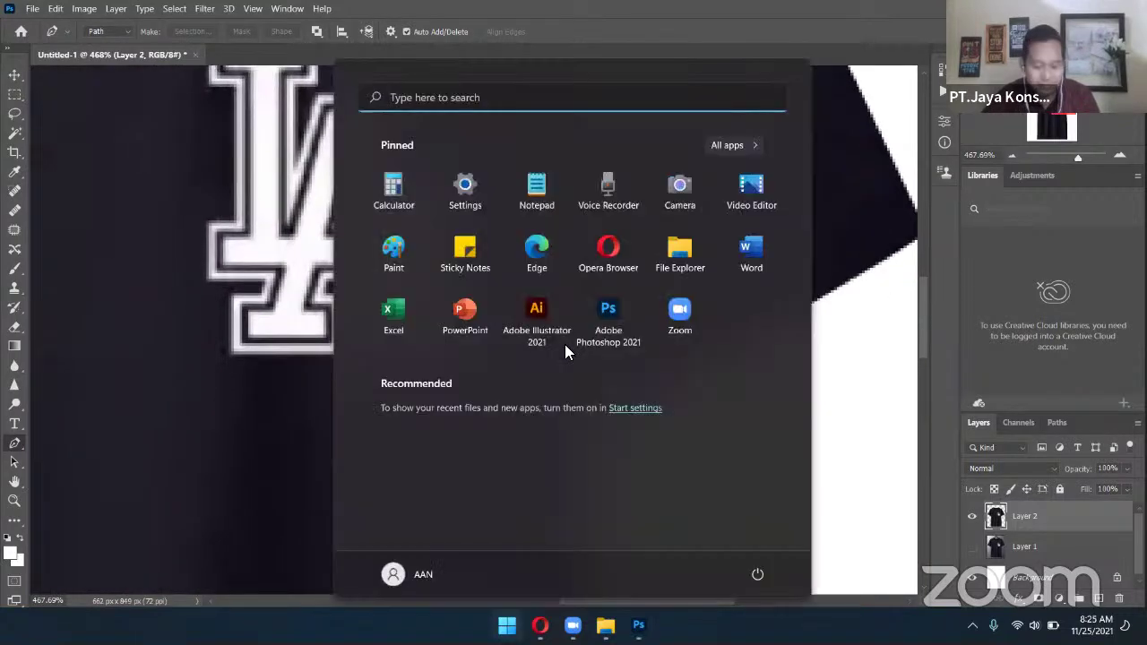
key(super)
scroll(663, 368, down, 6)
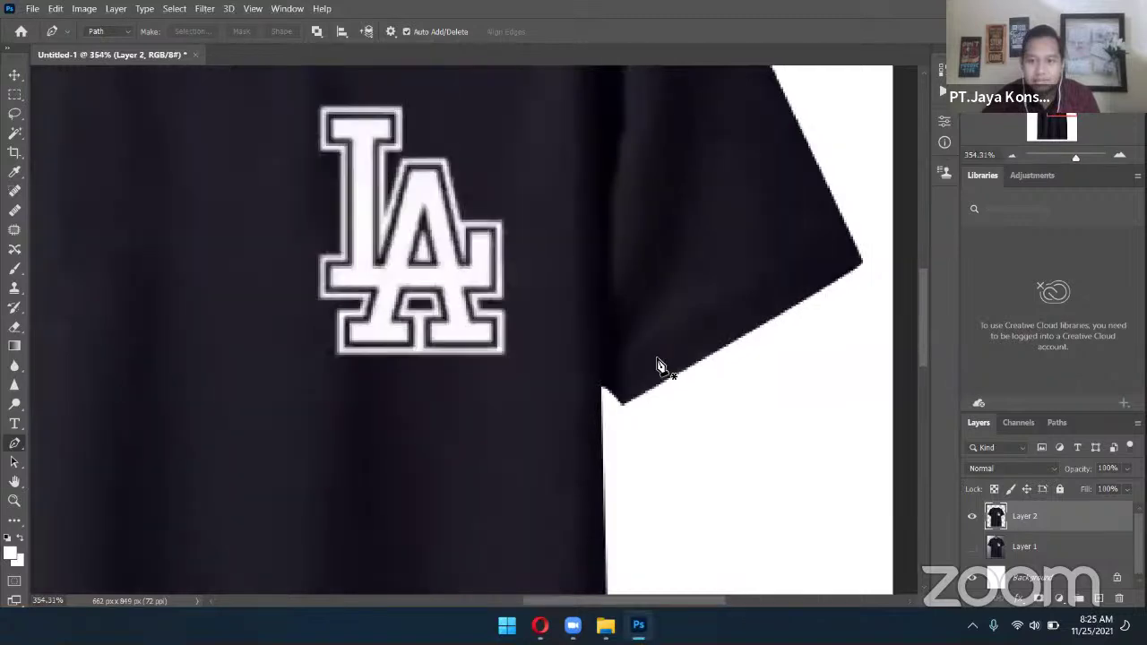
scroll(617, 373, down, 2)
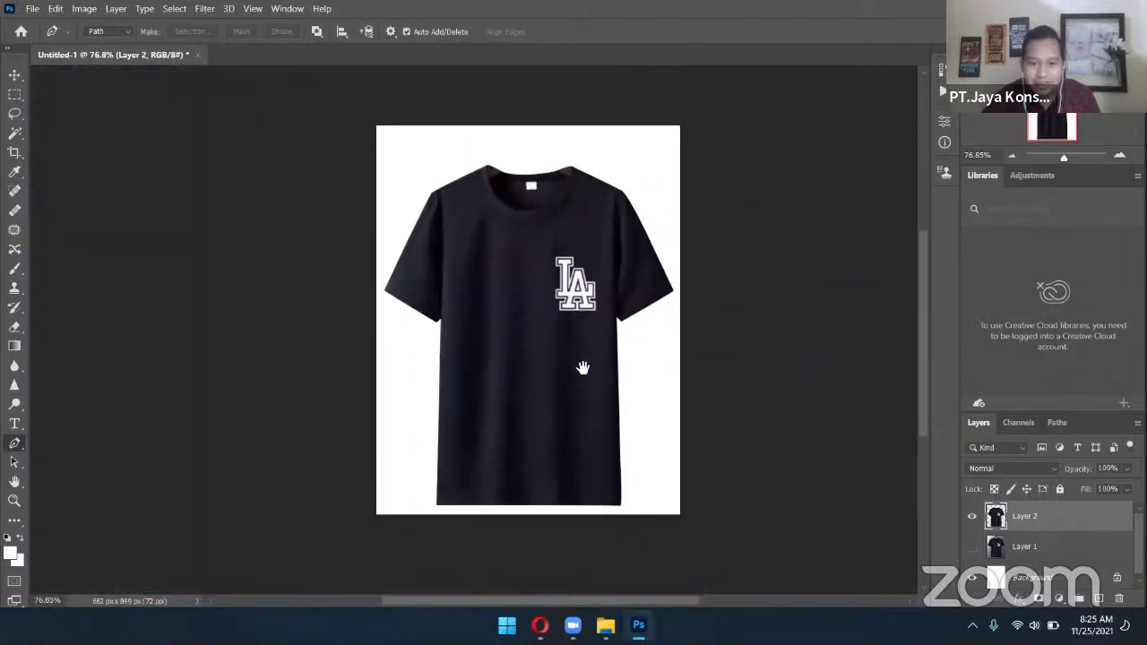
scroll(543, 389, up, 1)
scroll(541, 389, up, 3)
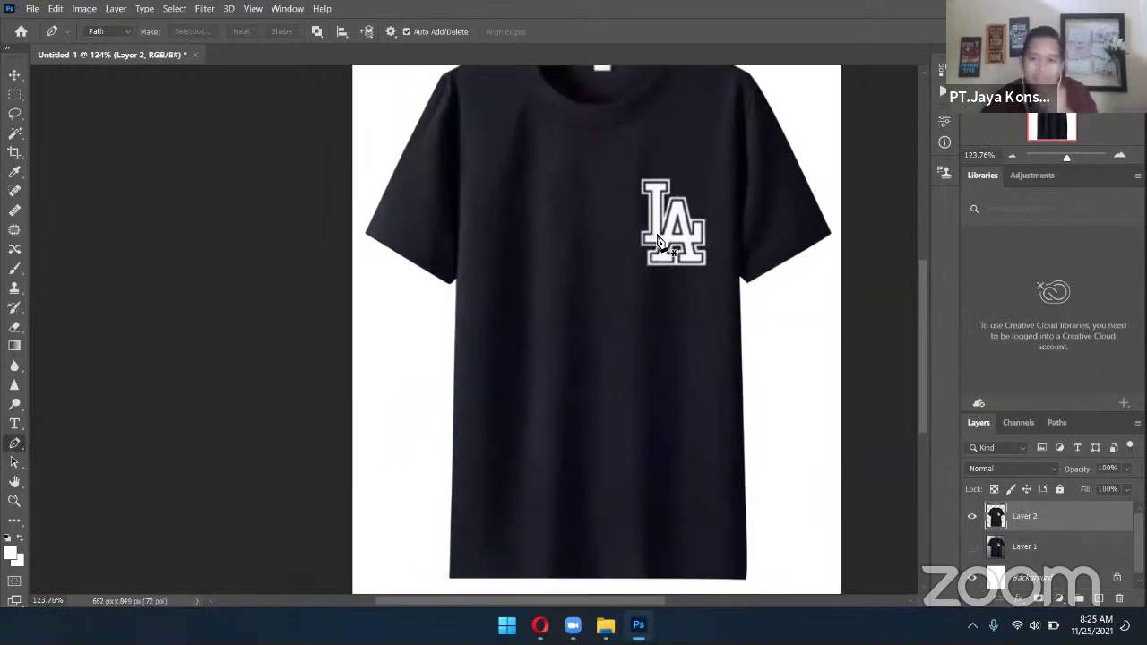
scroll(658, 245, up, 3)
scroll(687, 371, down, 3)
scroll(687, 373, up, 3)
scroll(687, 374, down, 3)
scroll(687, 374, up, 8)
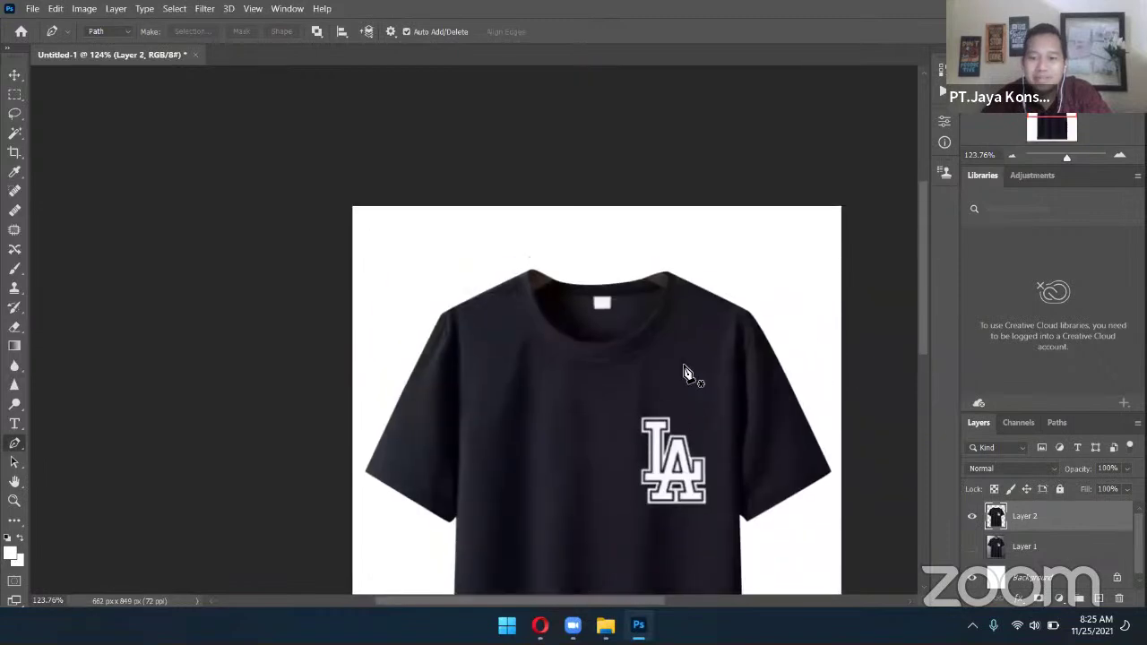
scroll(602, 300, up, 6)
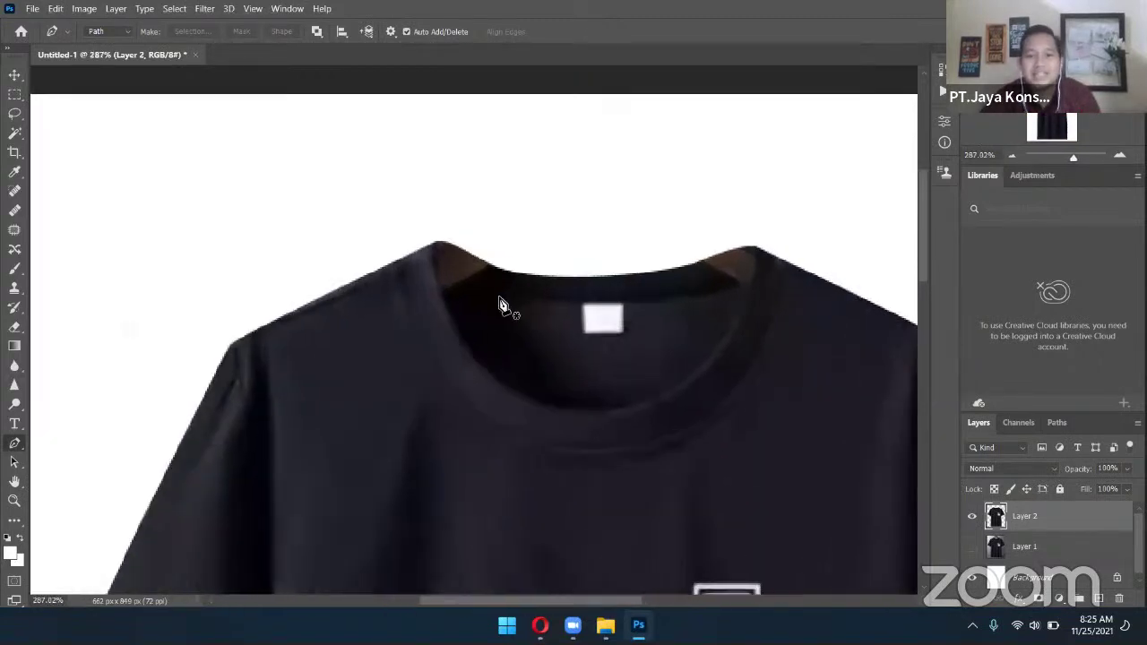
scroll(627, 333, right, 2)
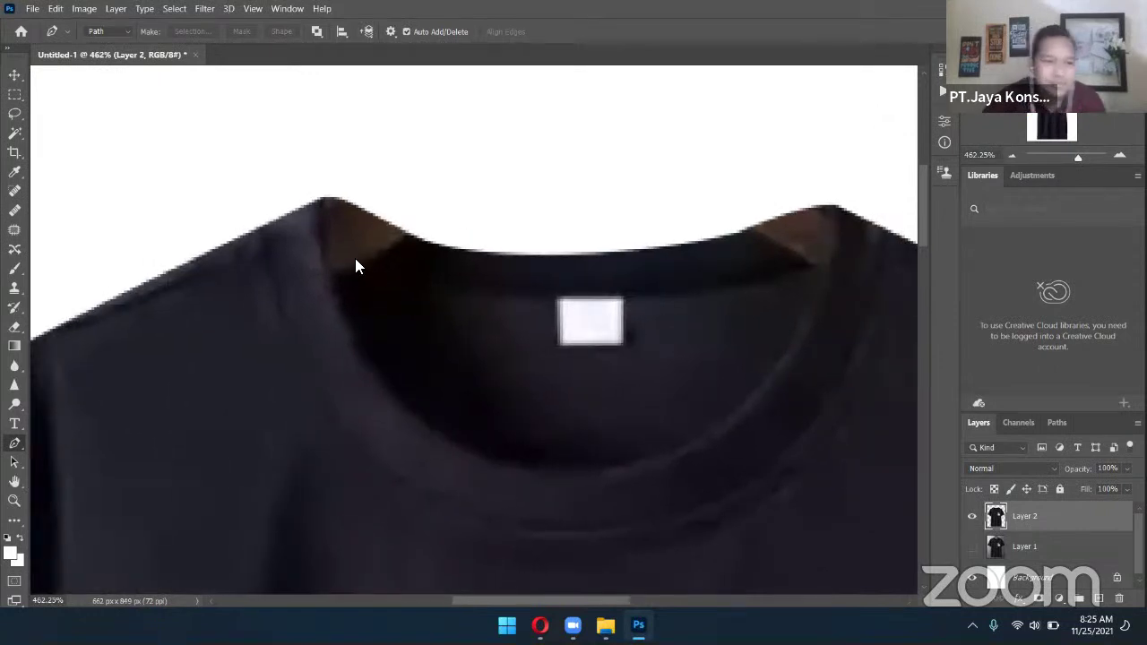
click(14, 291)
Clone dark fabric over the collar's left lining, shrinking the brush to a small size
right_click(16, 290)
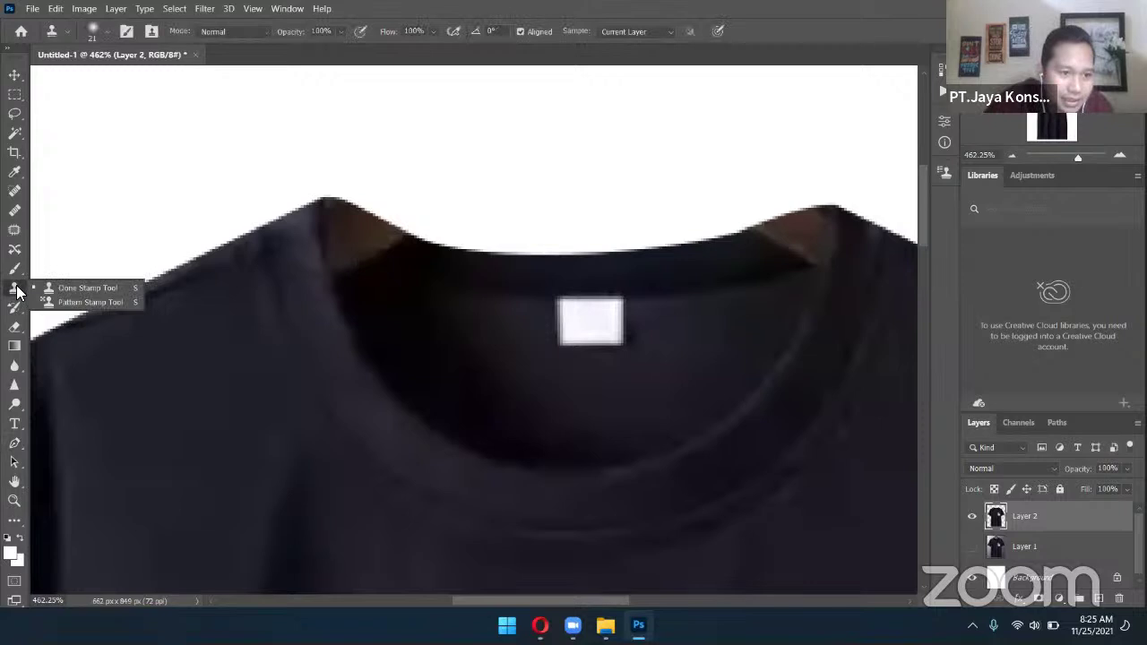
click(16, 290)
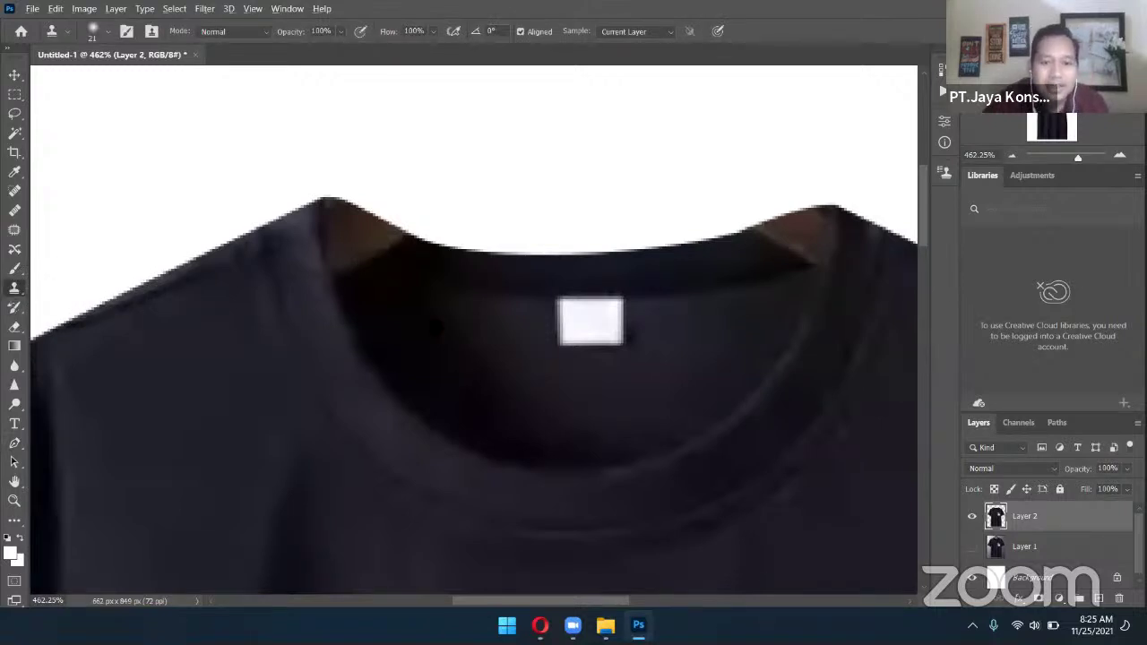
mouse_move(379, 294)
mouse_down()
mouse_move(357, 254)
mouse_move(397, 266)
mouse_up()
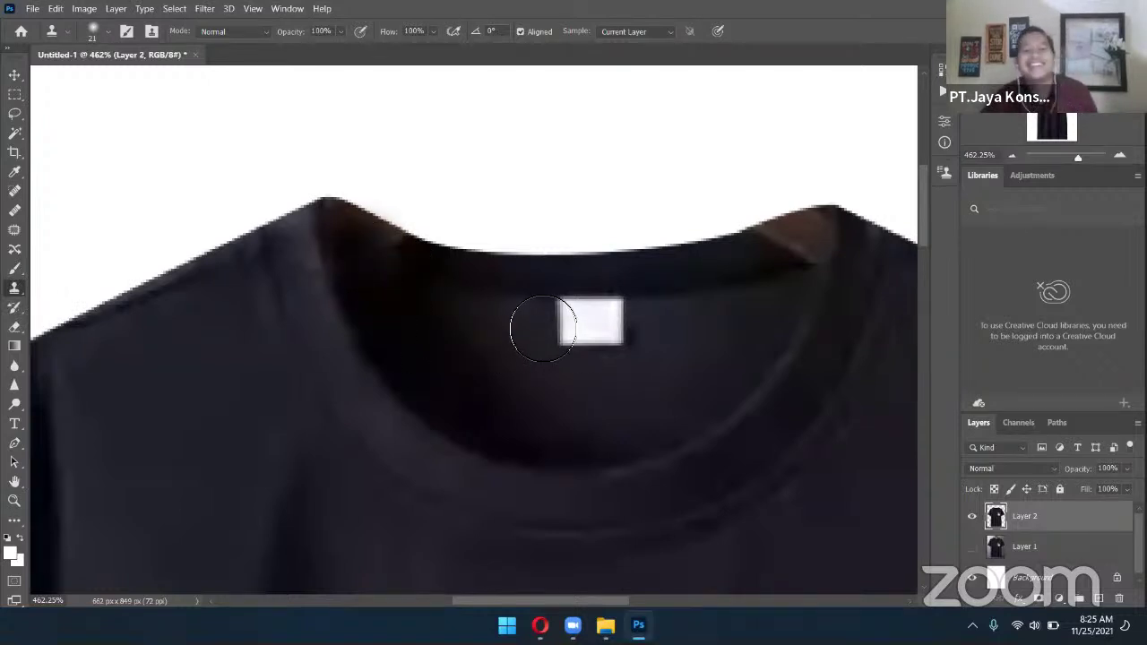
click(104, 27)
drag(95, 79, 82, 81)
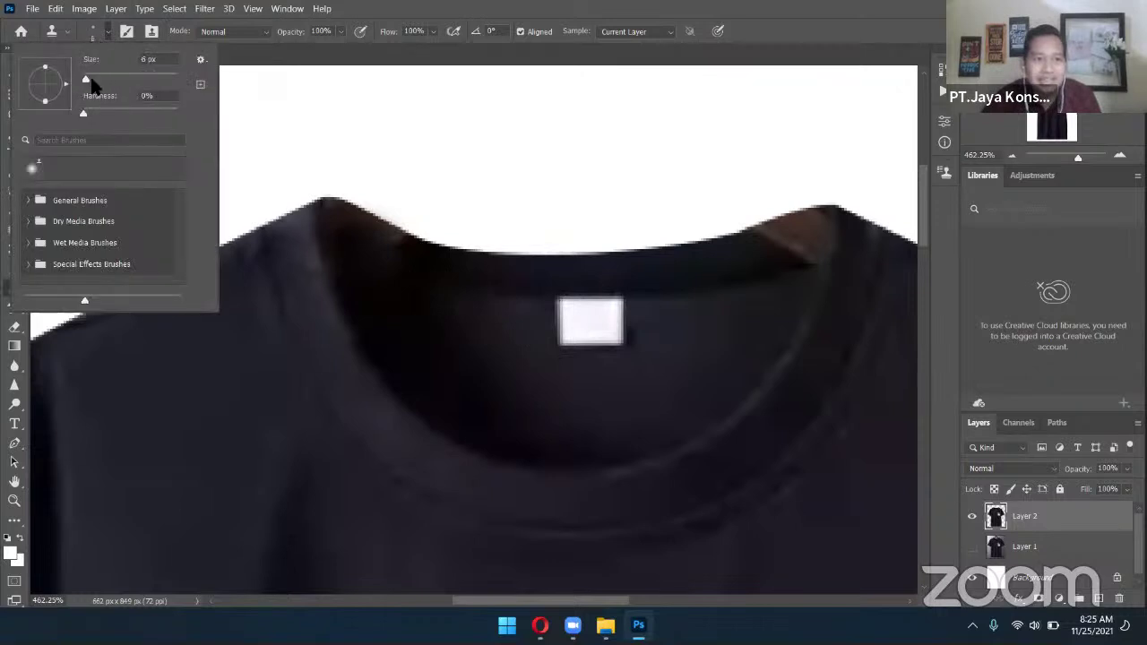
key(Return)
drag(401, 247, 357, 219)
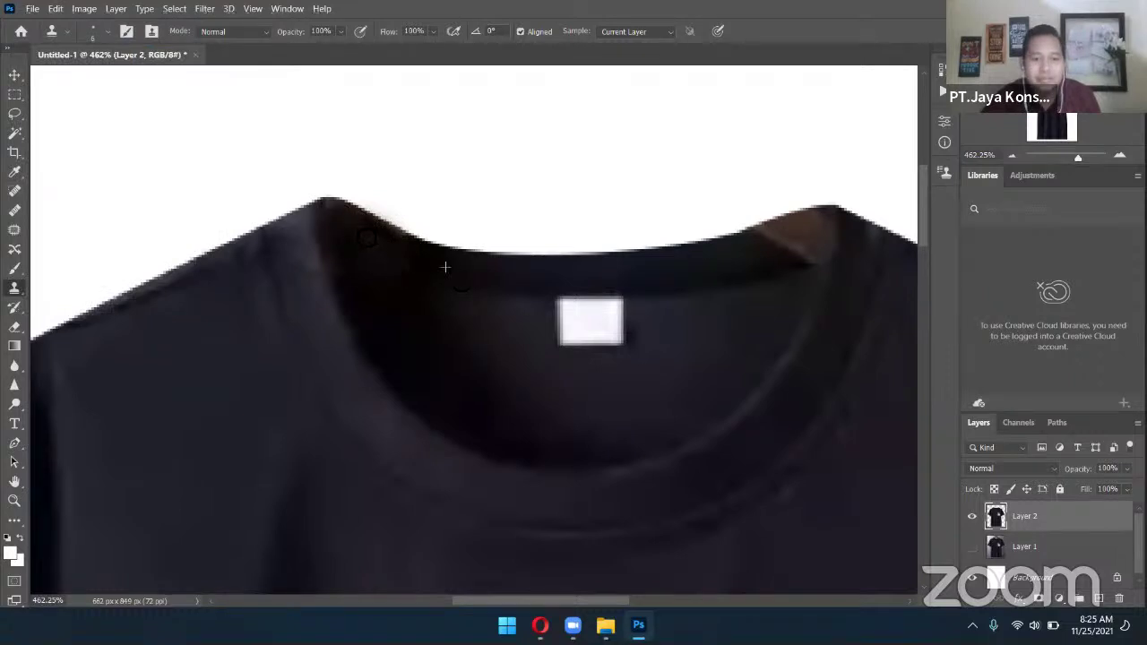
Paint over the brown patches on the collar's right side, then zoom out to the whole shirt
scroll(609, 321, right, 3)
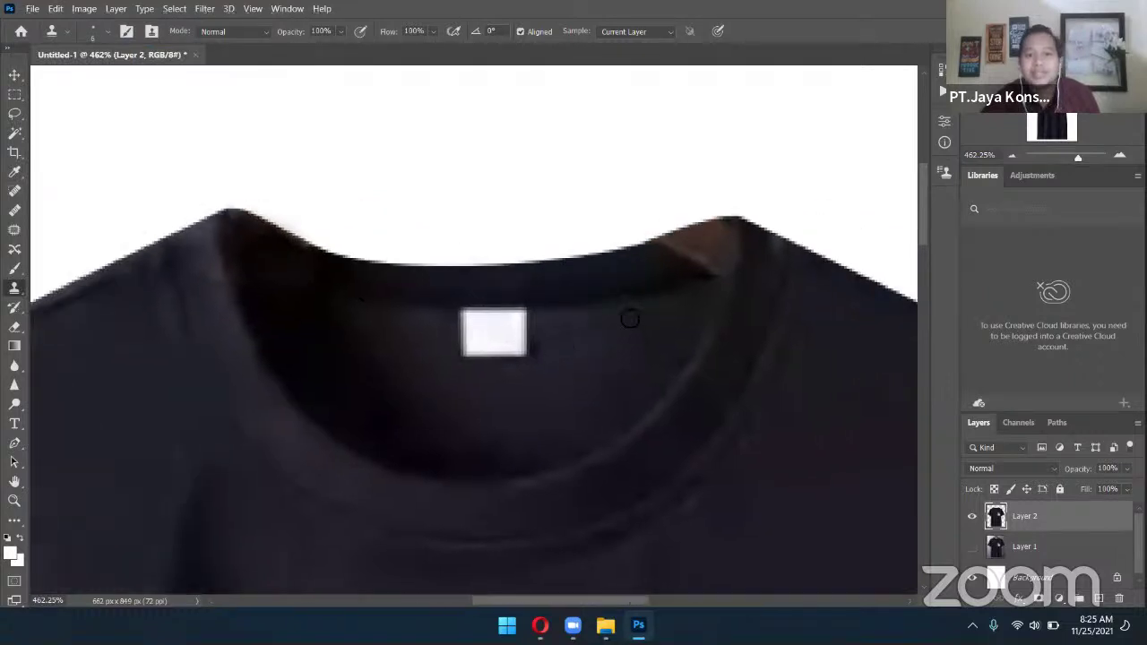
mouse_move(688, 255)
mouse_down()
mouse_move(717, 243)
mouse_move(666, 273)
mouse_move(727, 235)
mouse_up()
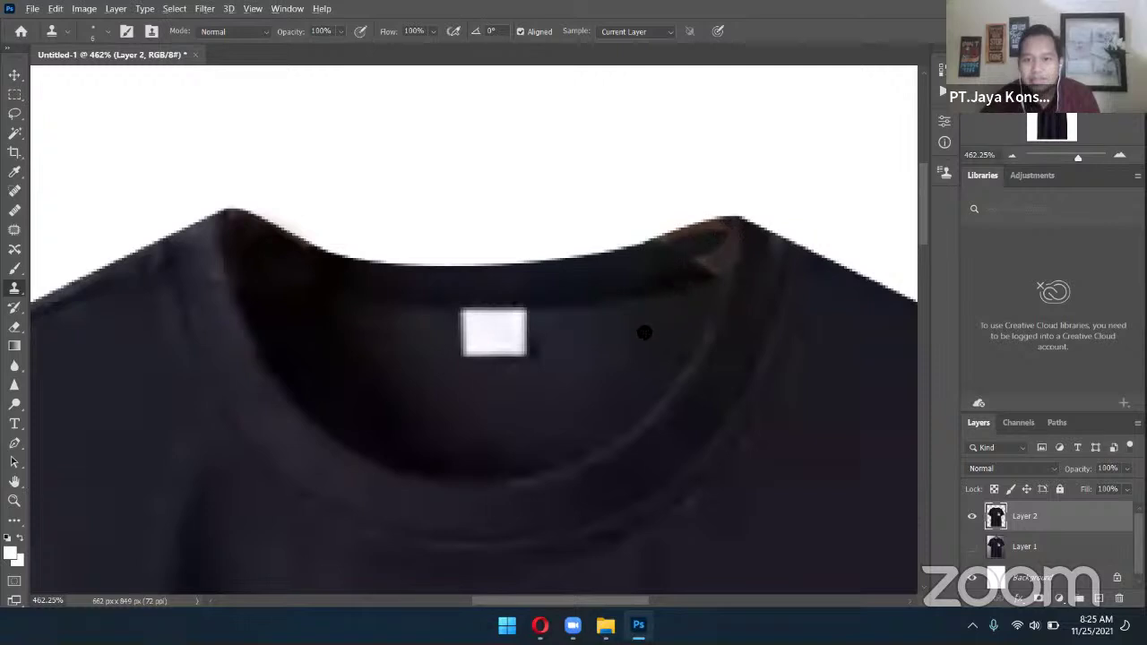
mouse_move(656, 276)
mouse_down()
mouse_move(716, 265)
mouse_move(691, 266)
mouse_up()
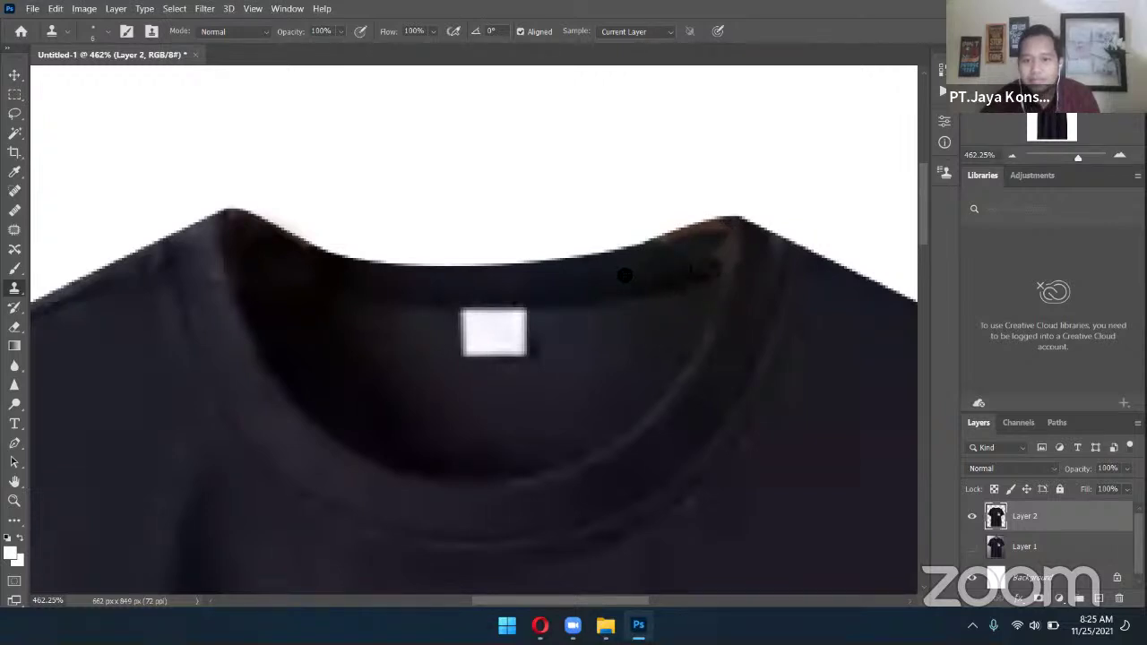
mouse_move(669, 246)
mouse_down()
mouse_move(725, 233)
mouse_move(701, 251)
mouse_up()
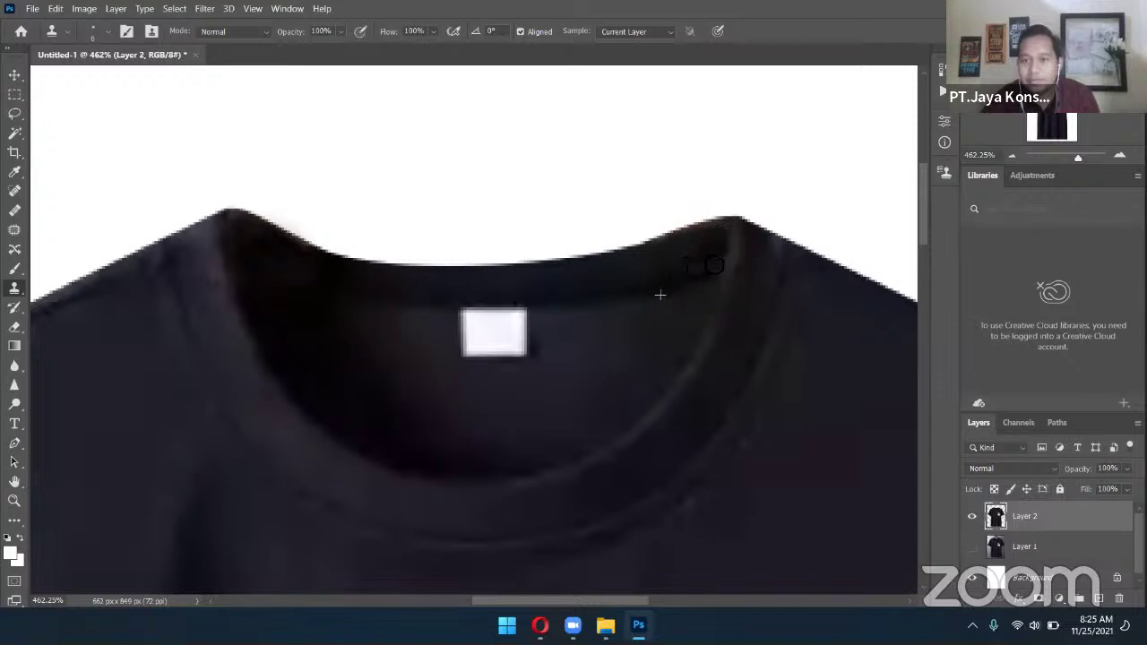
mouse_move(716, 261)
mouse_down()
mouse_move(650, 309)
mouse_move(601, 286)
mouse_move(674, 265)
mouse_up()
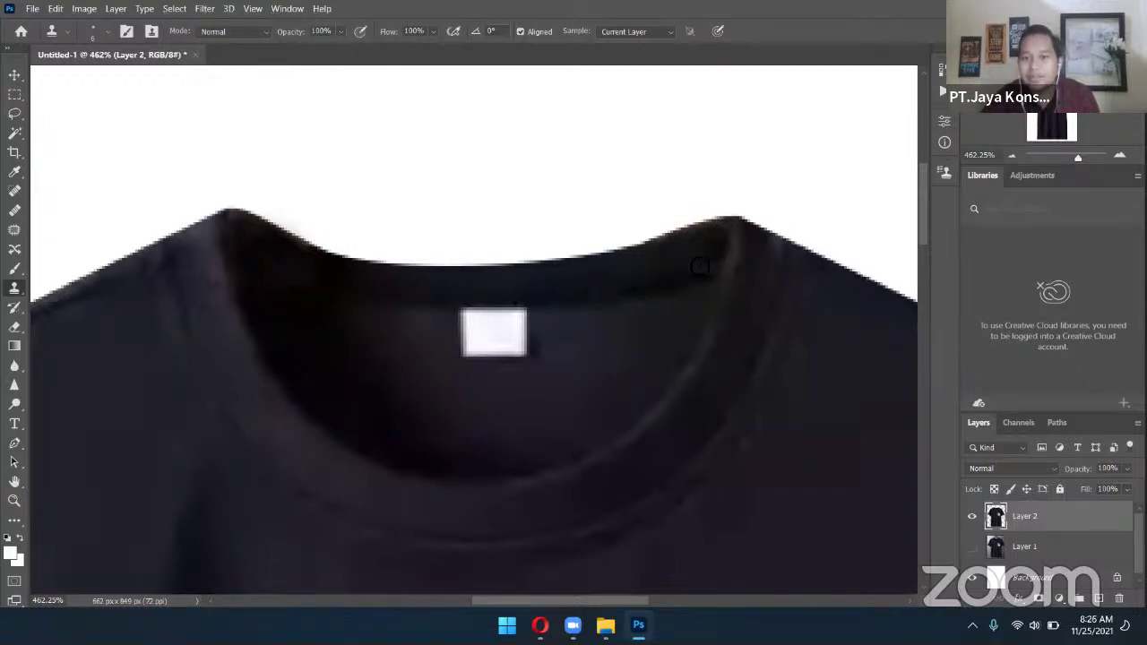
drag(709, 259, 714, 260)
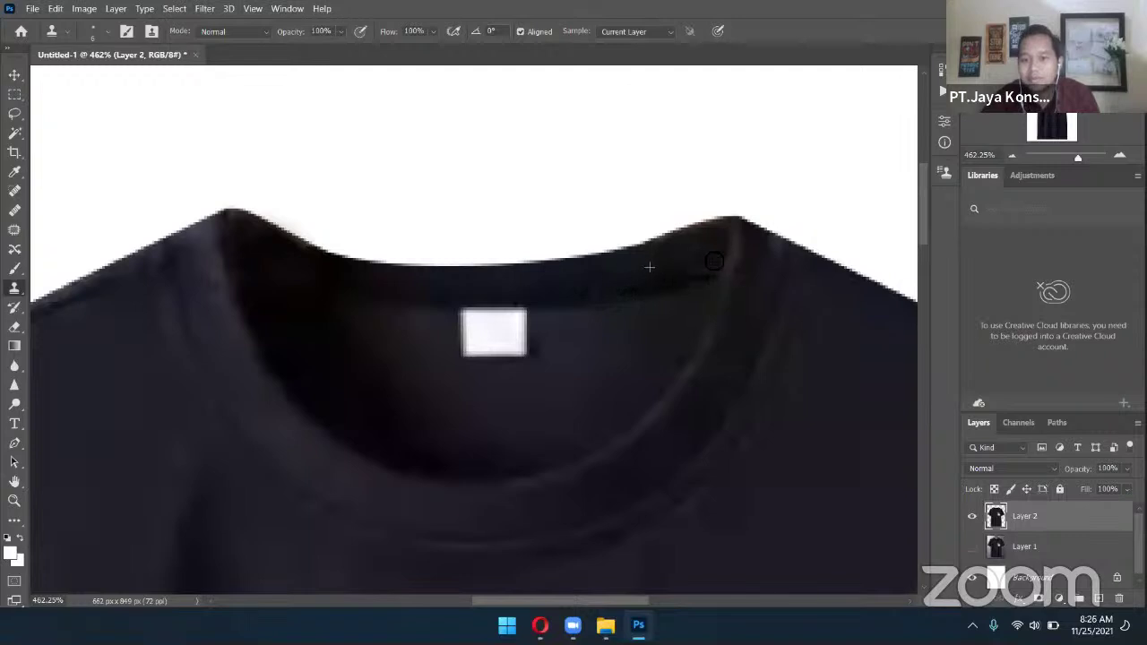
key(ctrl+minus)
key(ctrl+minus)
key(ctrl+minus)
key(ctrl+minus)
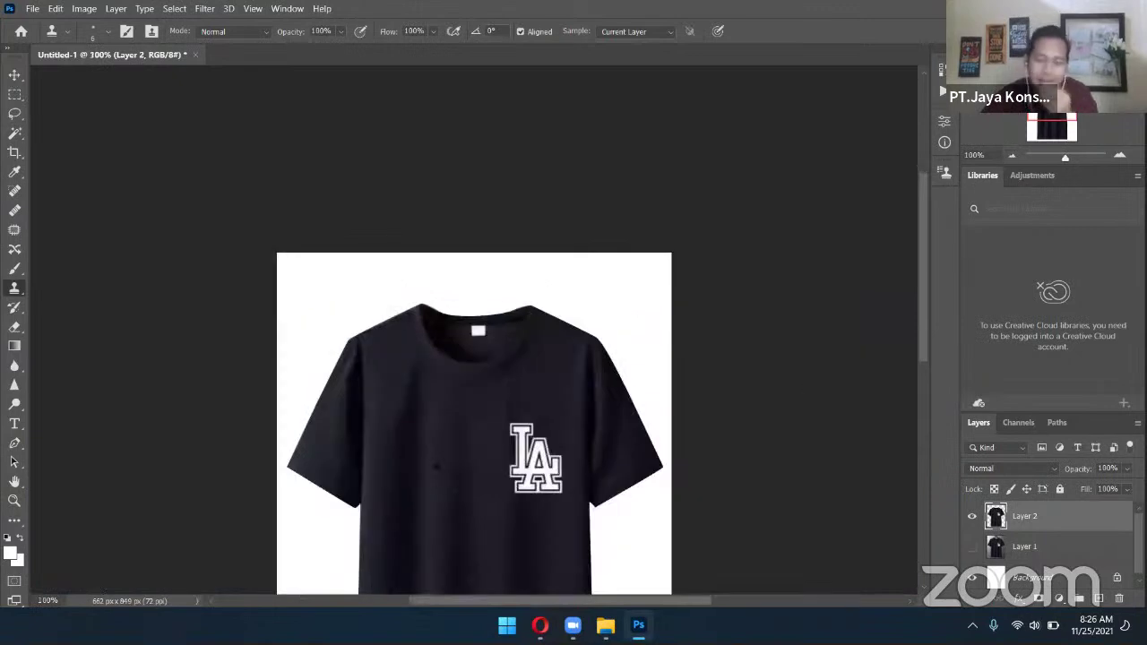
Center the whole T-shirt in view and select the Pen tool
scroll(436, 489, down, 5)
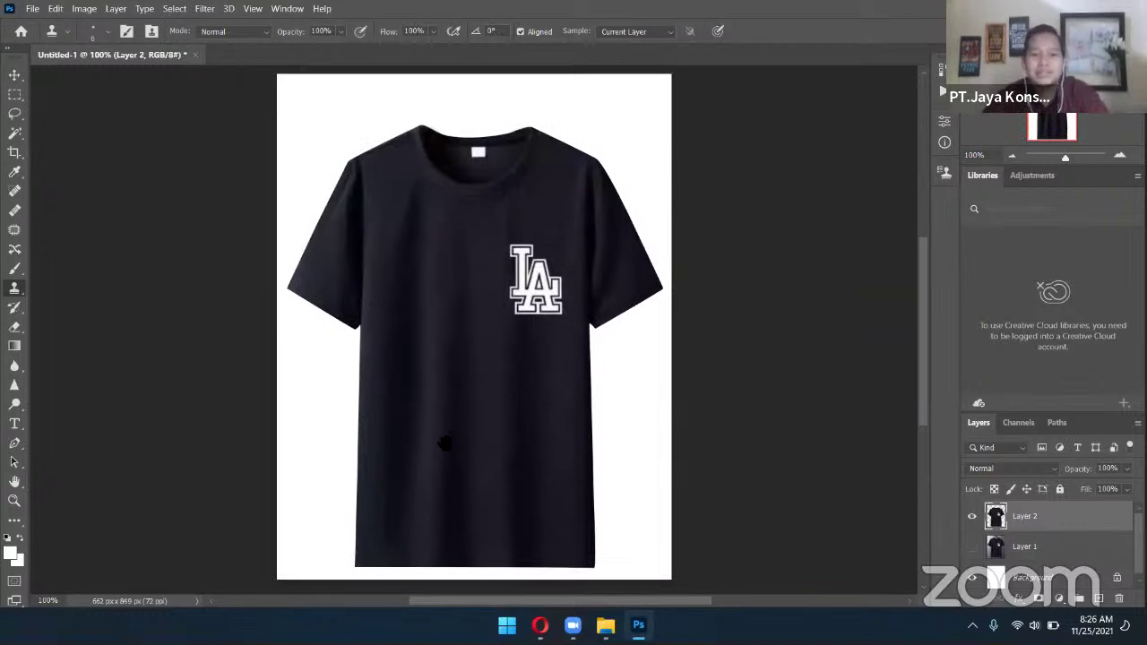
drag(439, 457, 594, 490)
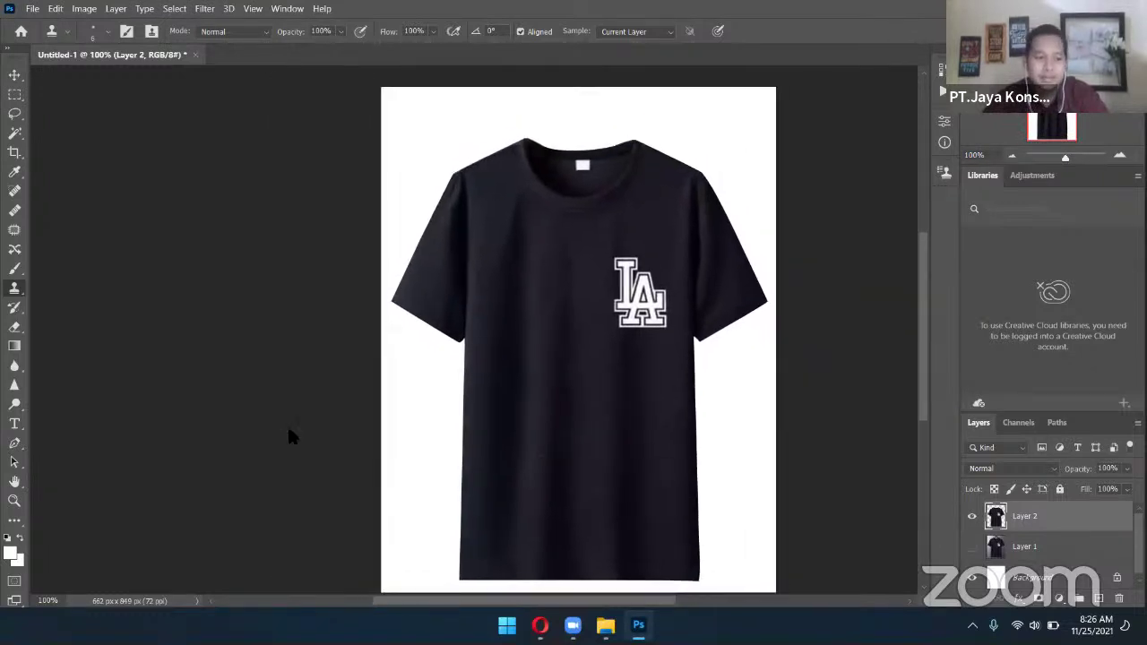
click(15, 443)
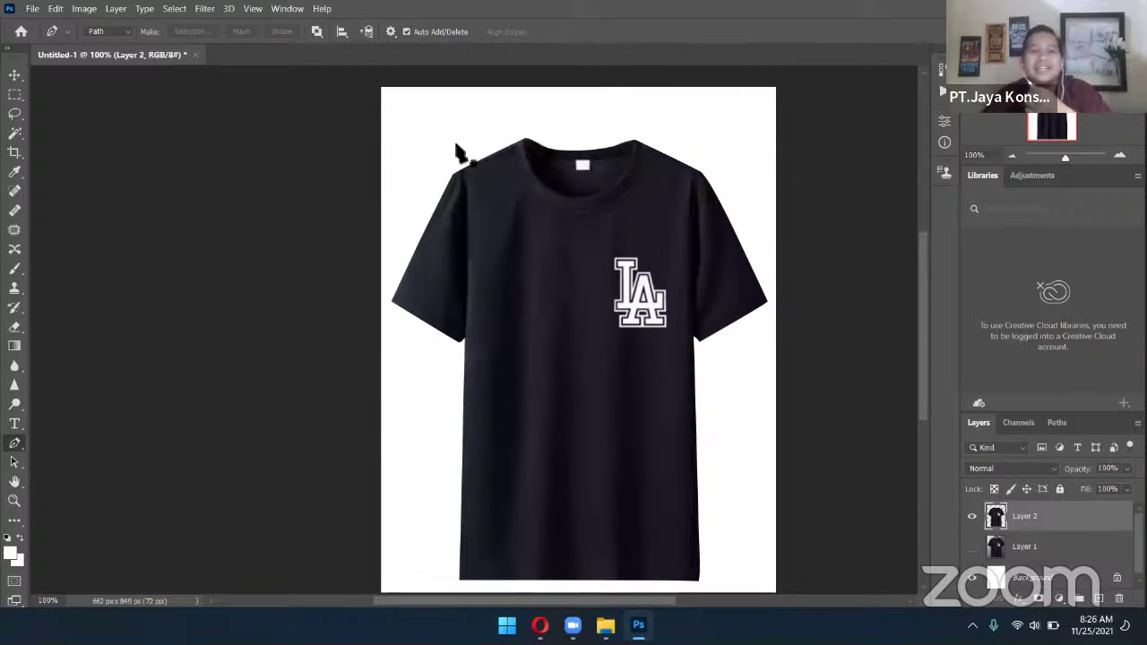
Zoom in to inspect the sleeve edge, then zoom back out to 66.67%
key(ctrl+plus)
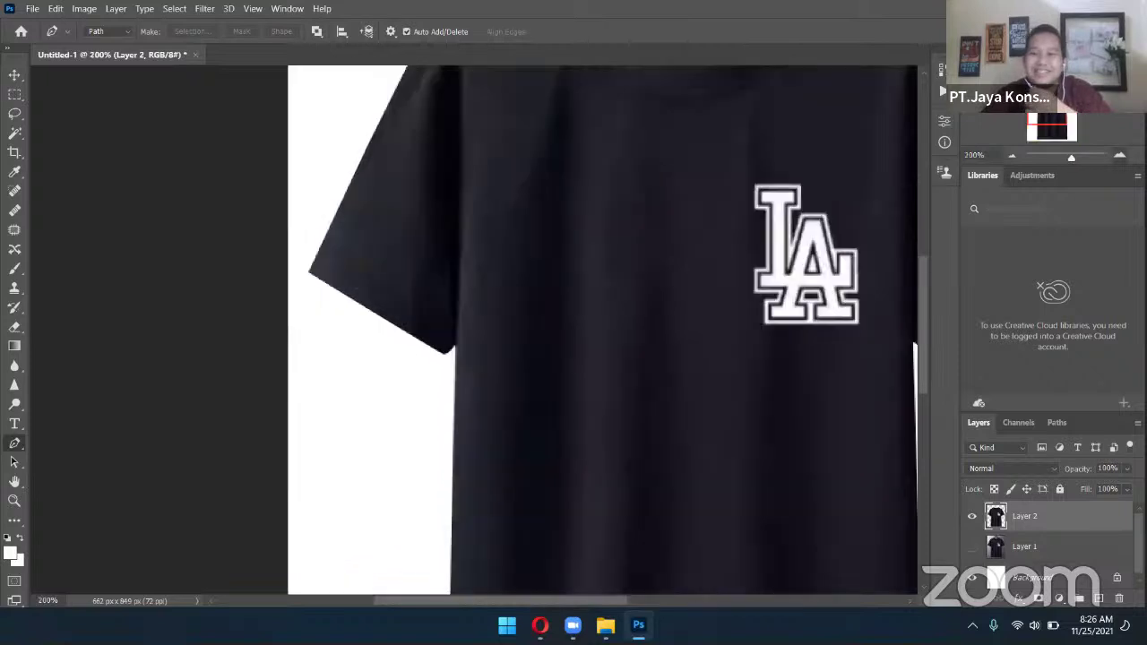
click(1119, 155)
click(1119, 156)
click(1119, 156)
scroll(519, 175, down, 2)
scroll(520, 175, left, 2)
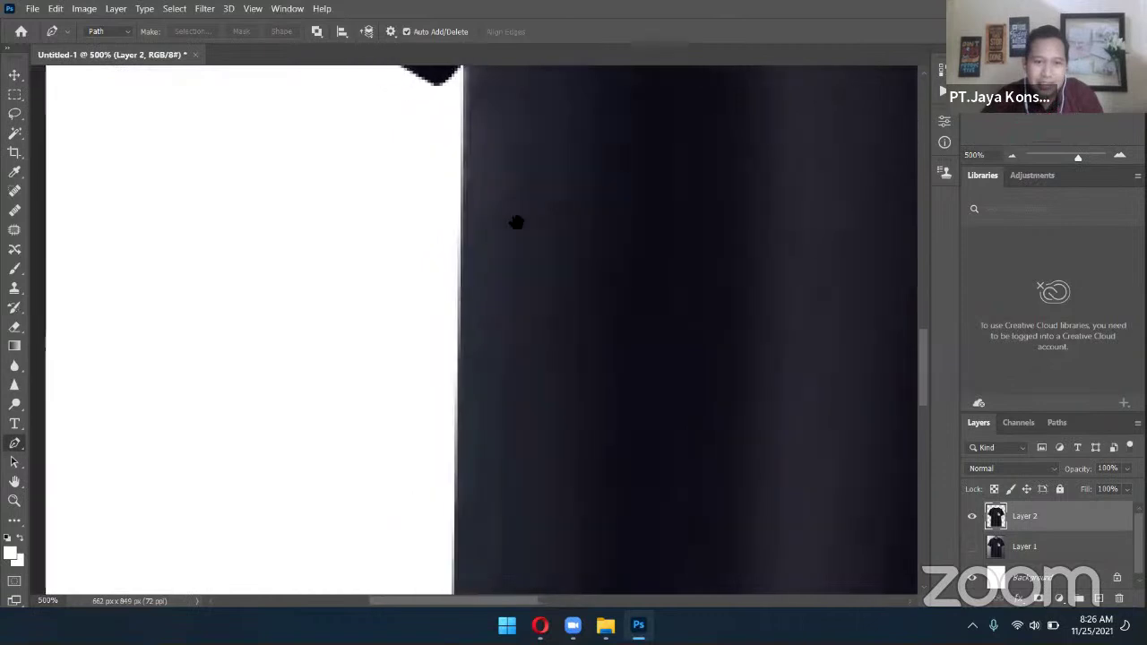
click(1012, 158)
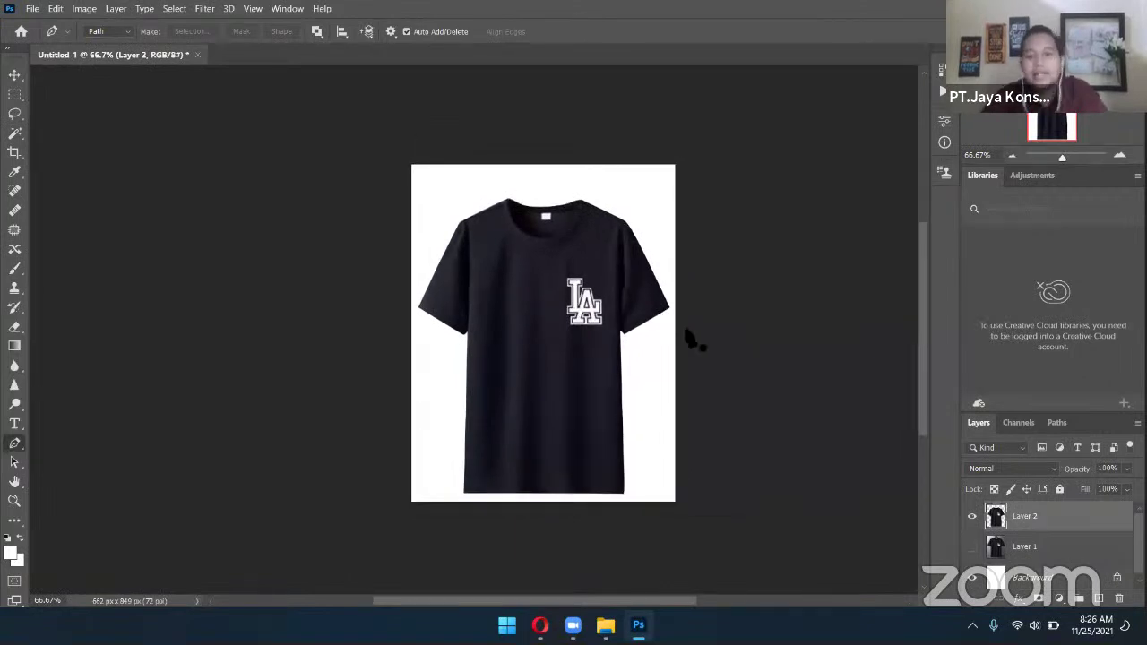
scroll(633, 376, down, 2)
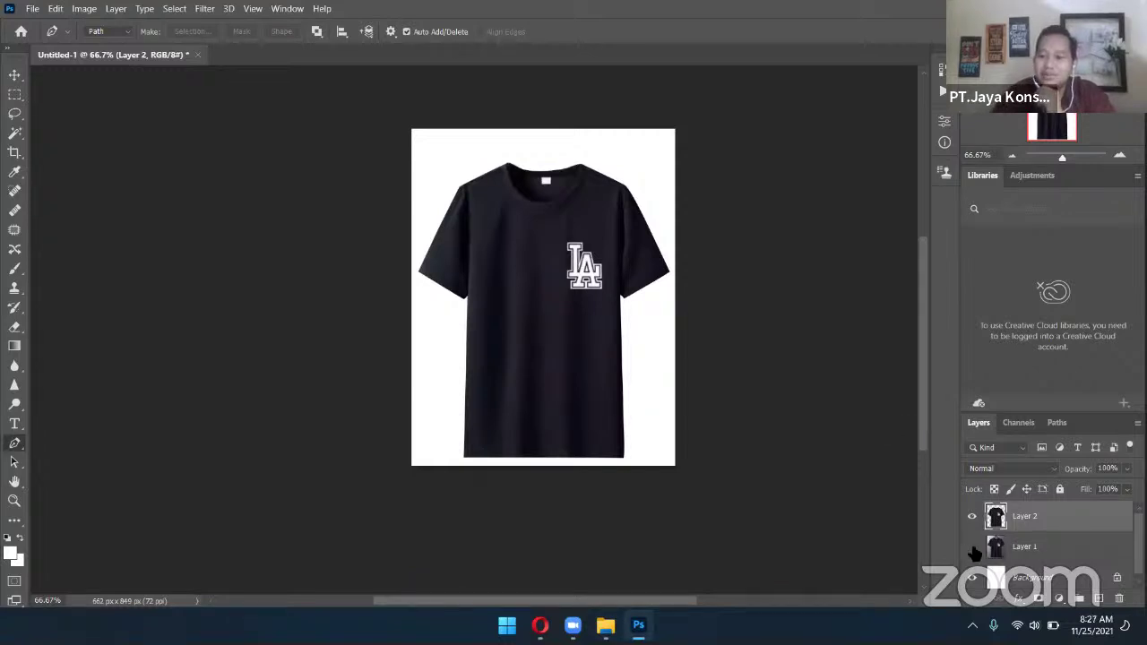
Toggle Layer 2 and Layer 1 visibility to compare the retouched shirt with the original photo
click(973, 518)
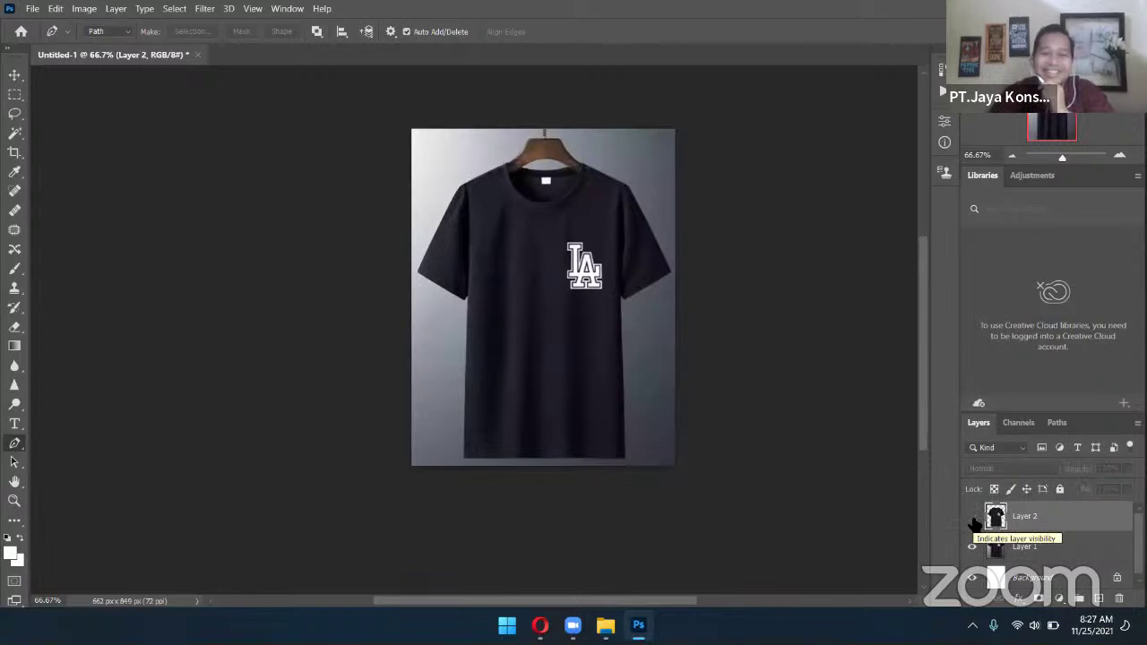
click(973, 518)
click(972, 547)
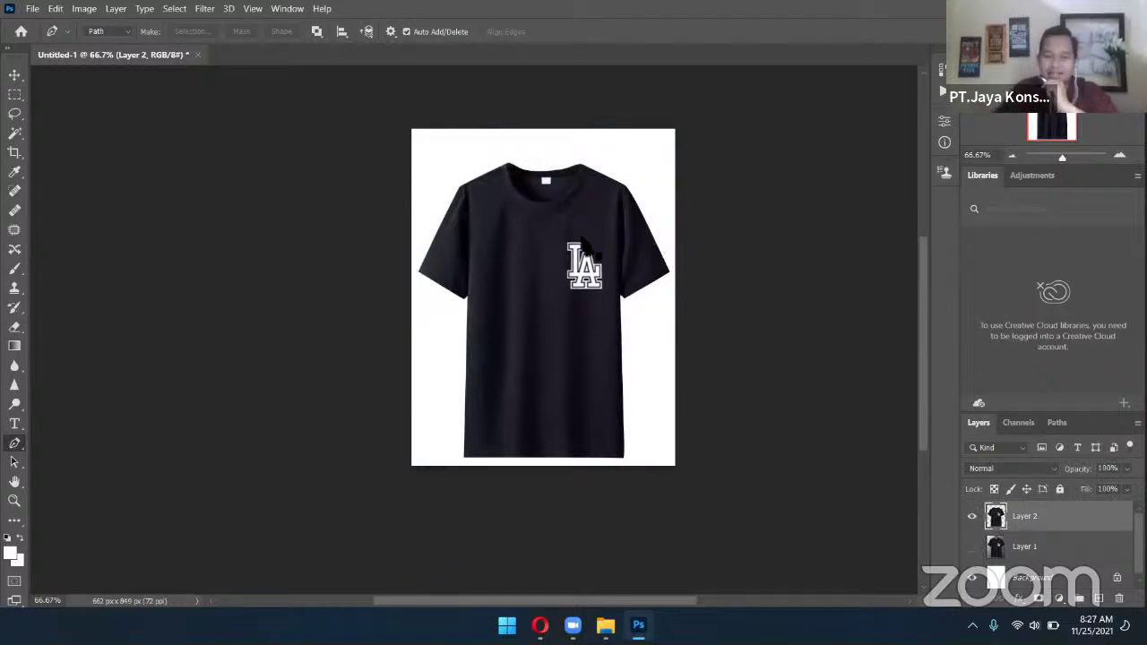
Zoom in on the shirt front and place the first Pen anchor left of the LA logo
click(1119, 156)
click(1119, 157)
click(1119, 157)
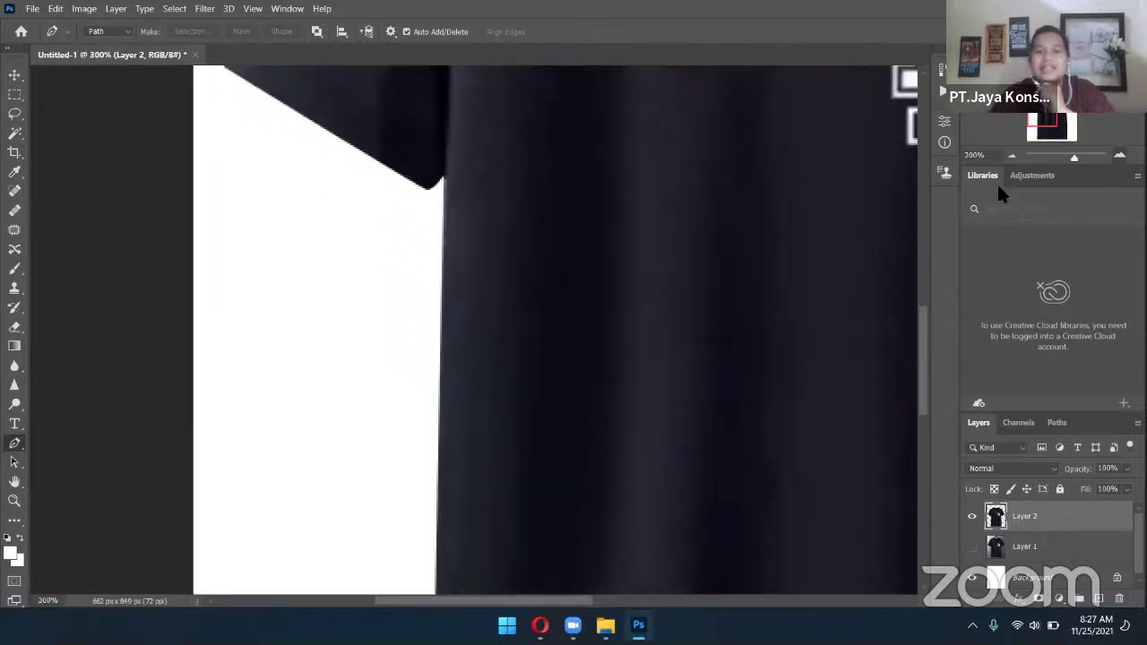
scroll(647, 300, right, 3)
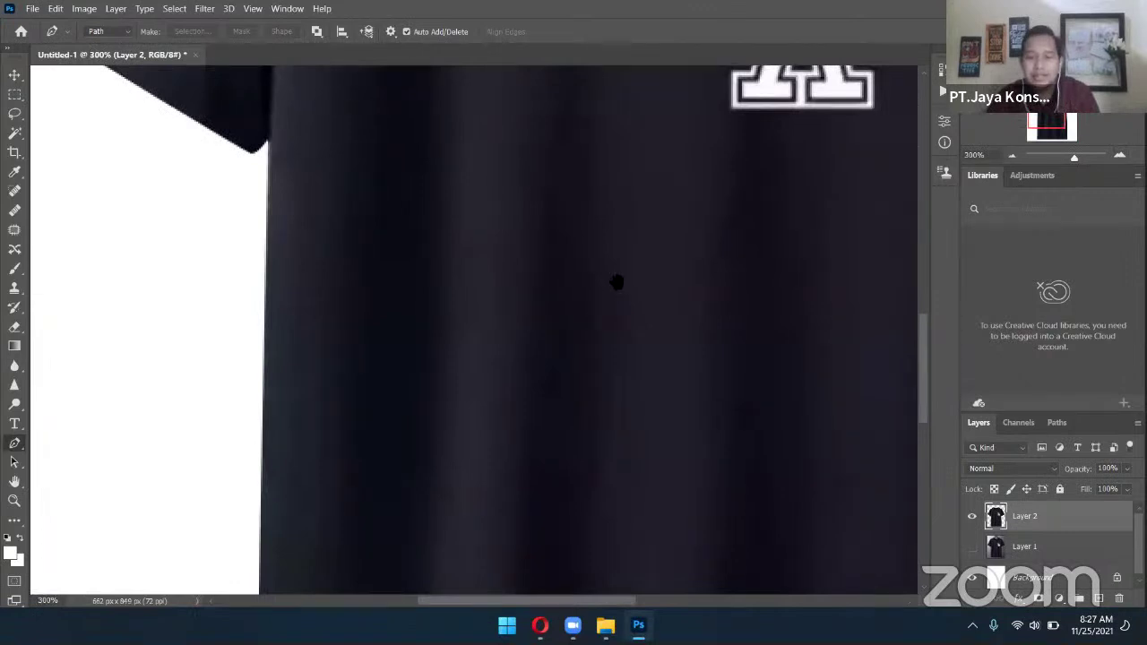
scroll(504, 318, right, 2)
scroll(614, 225, up, 3)
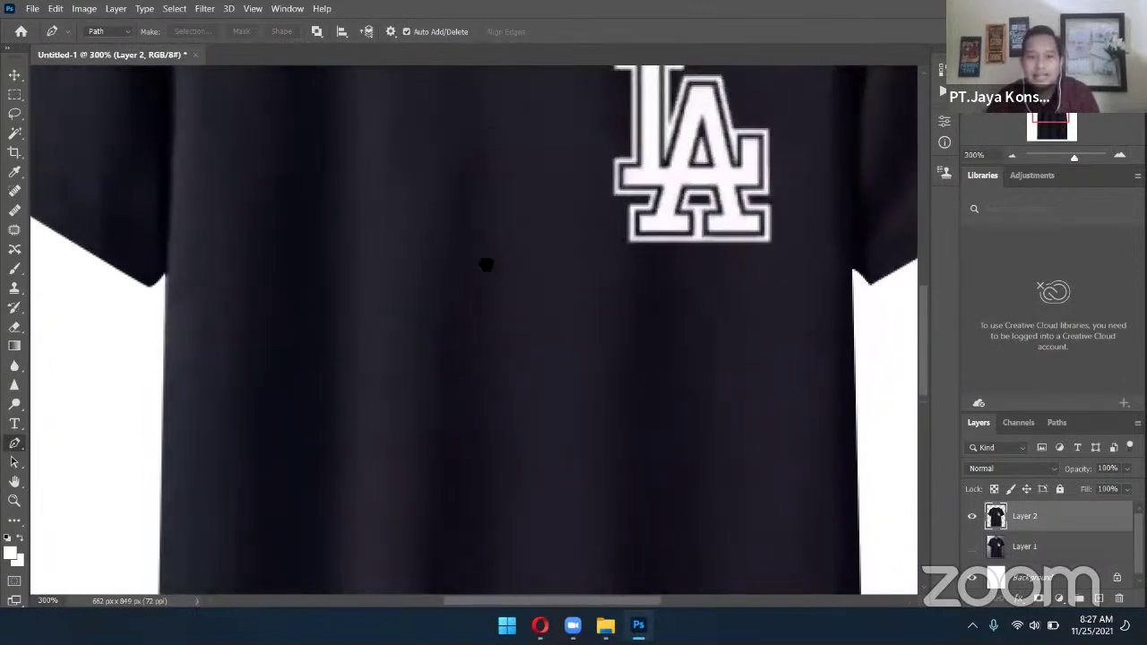
scroll(466, 256, left, 3)
scroll(633, 392, down, 1)
scroll(531, 351, right, 5)
scroll(646, 389, down, 1)
scroll(776, 384, left, 2)
scroll(708, 385, left, 3)
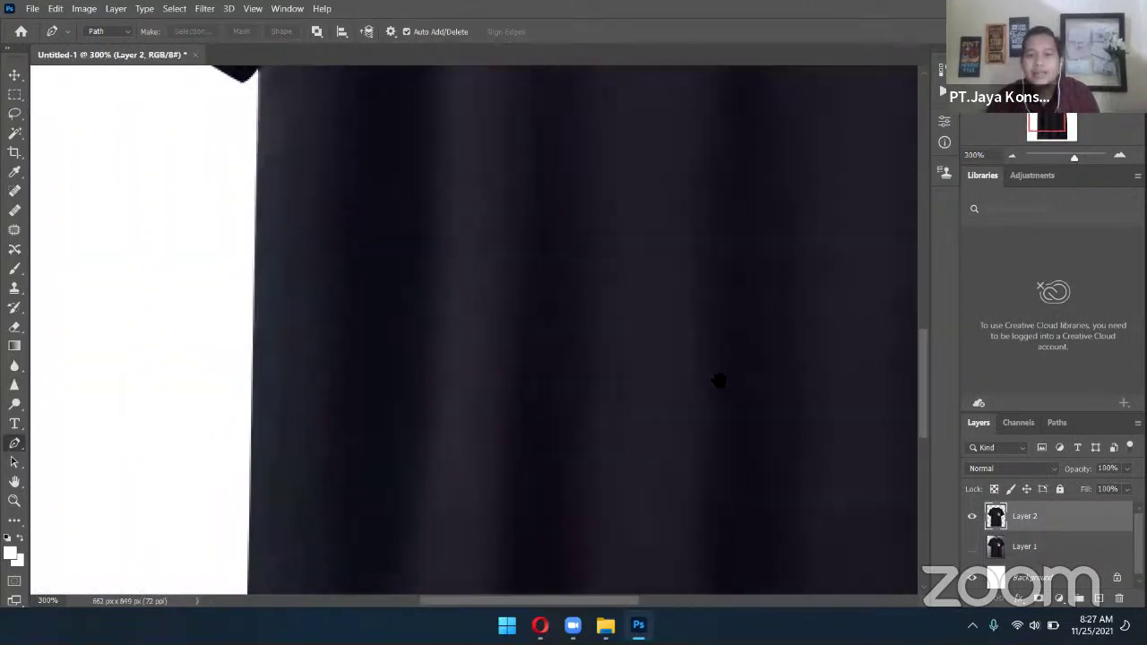
click(1010, 154)
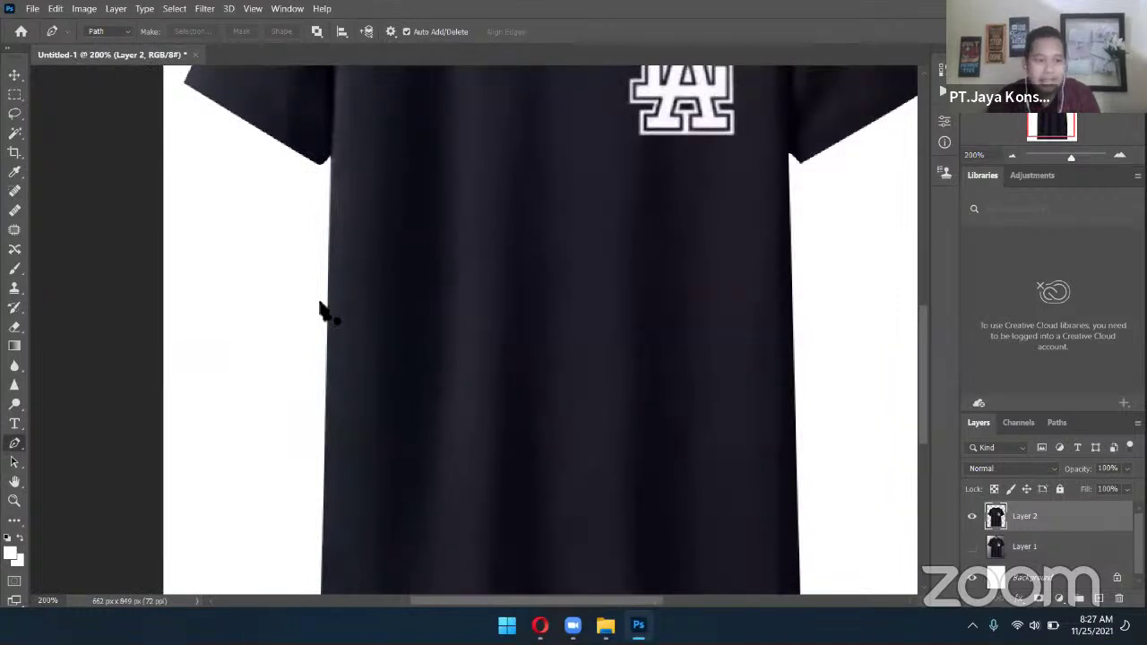
click(492, 195)
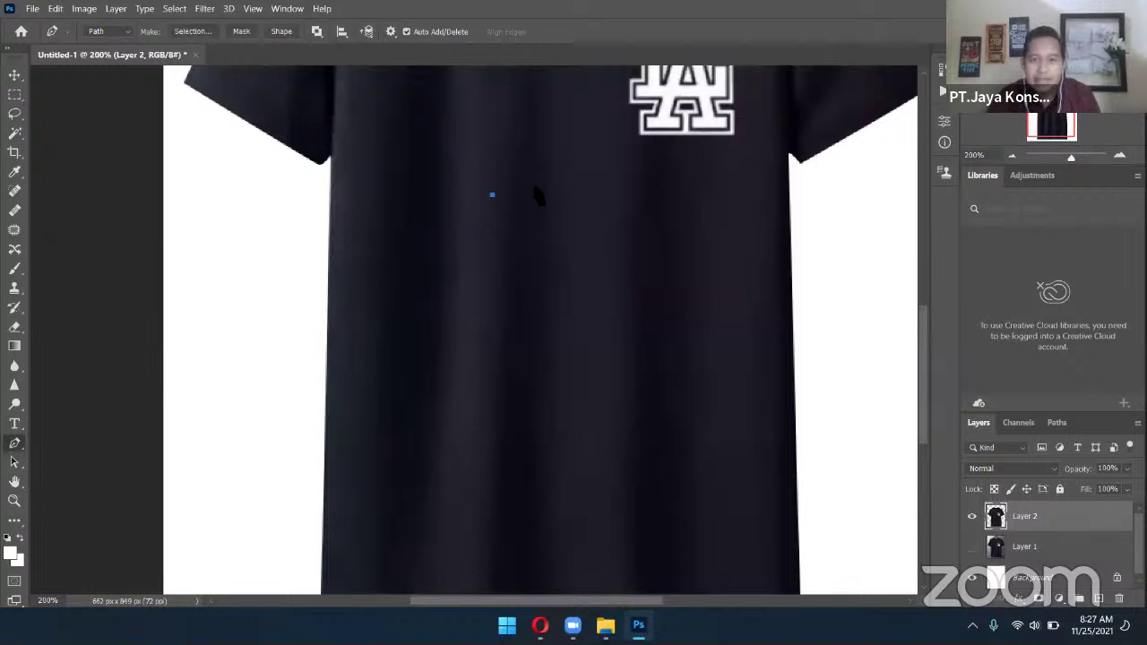
Add anchors to the right and straight below, bending the new segment into a curve
click(655, 199)
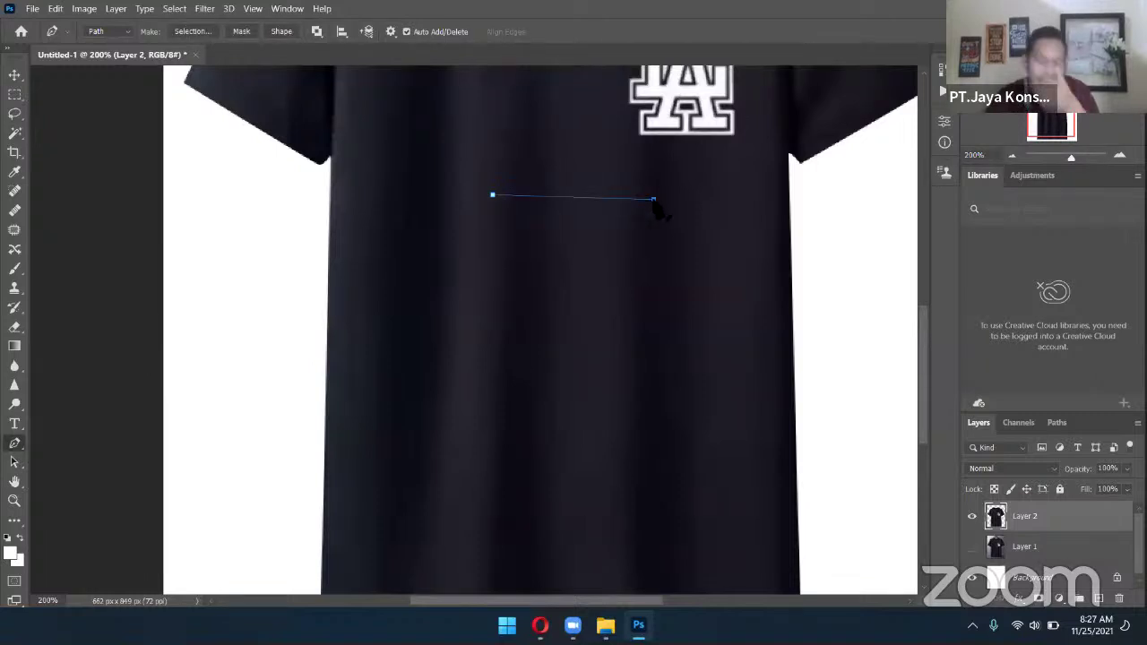
click(655, 339)
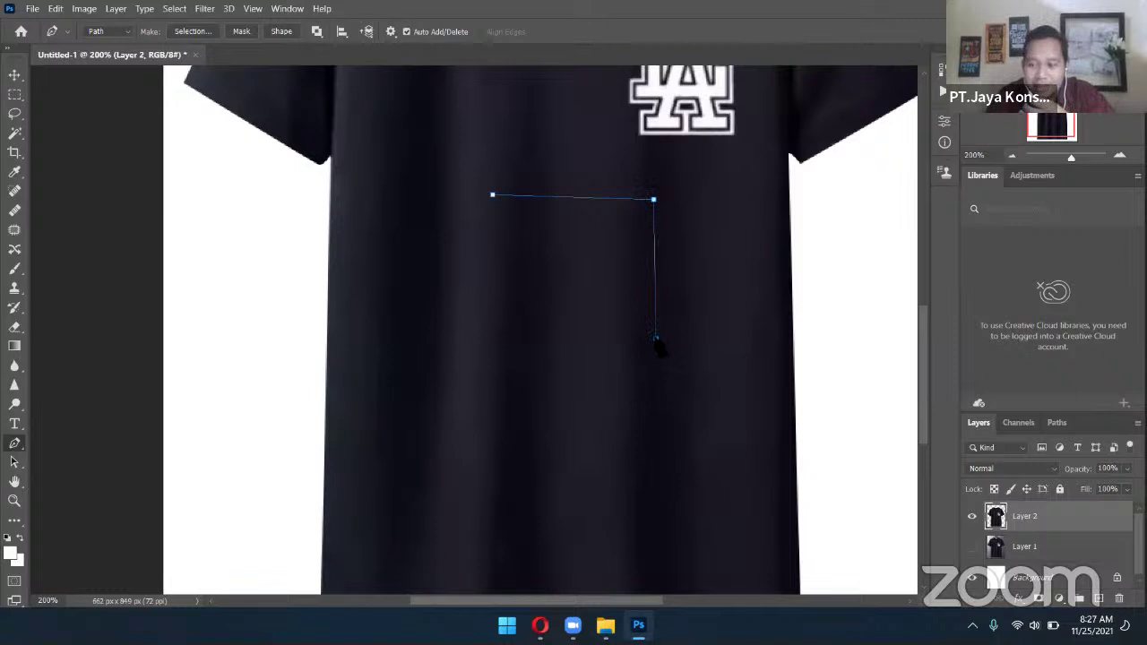
drag(657, 341, 550, 380)
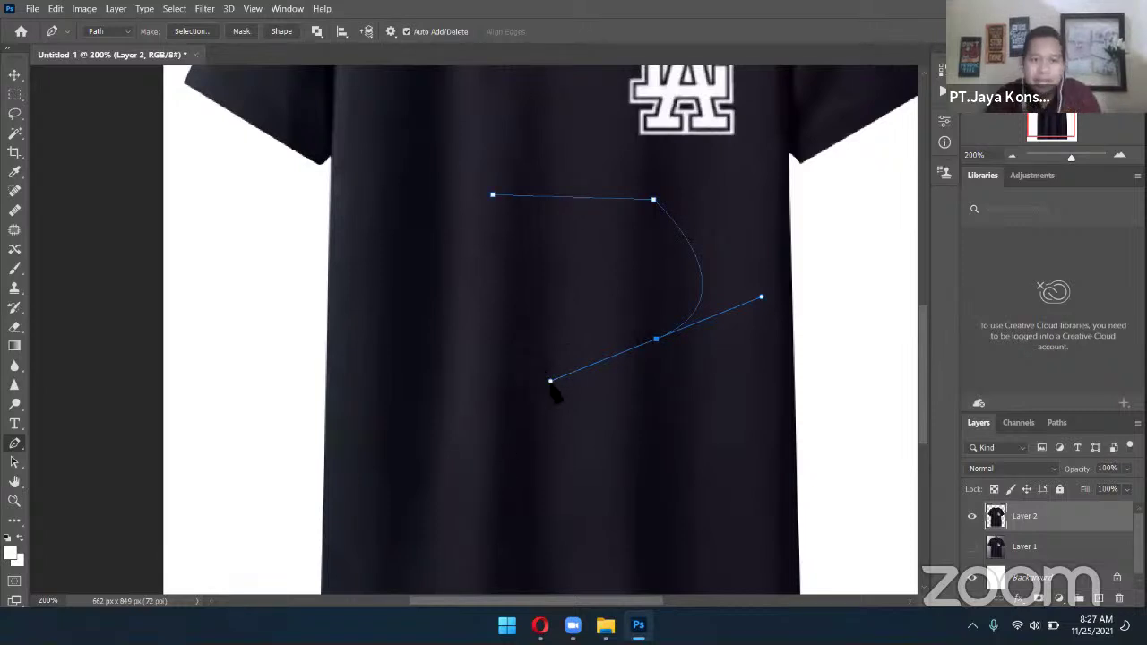
Reshape the curve handles into a crescent swoosh and close the path at the first anchor
drag(550, 381, 576, 318)
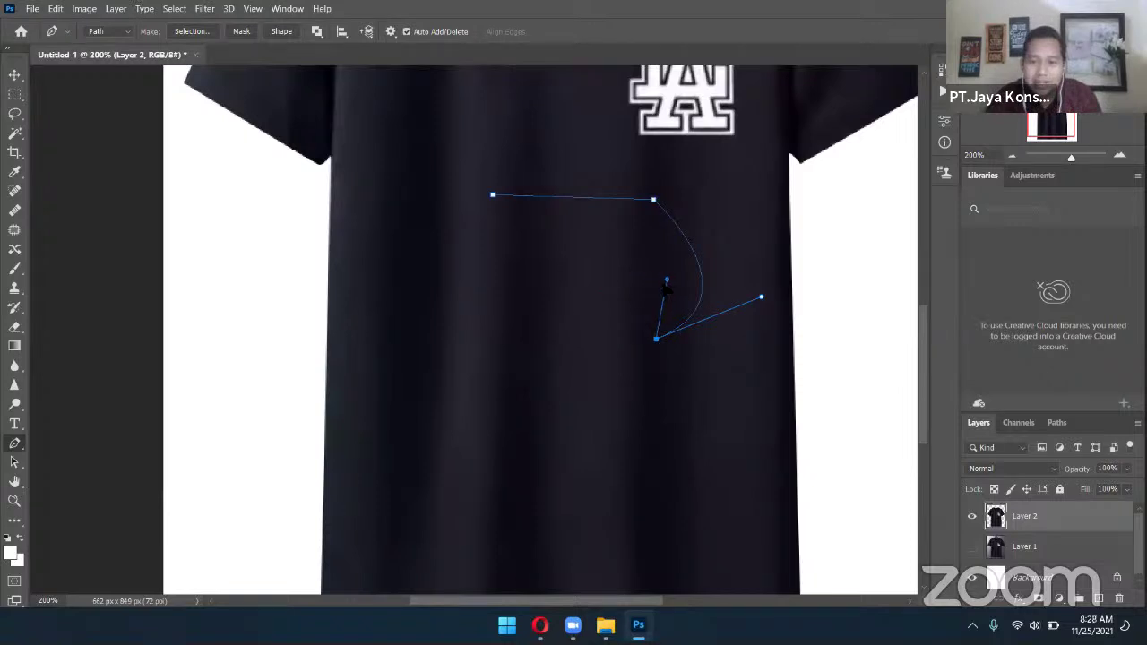
drag(762, 299, 848, 202)
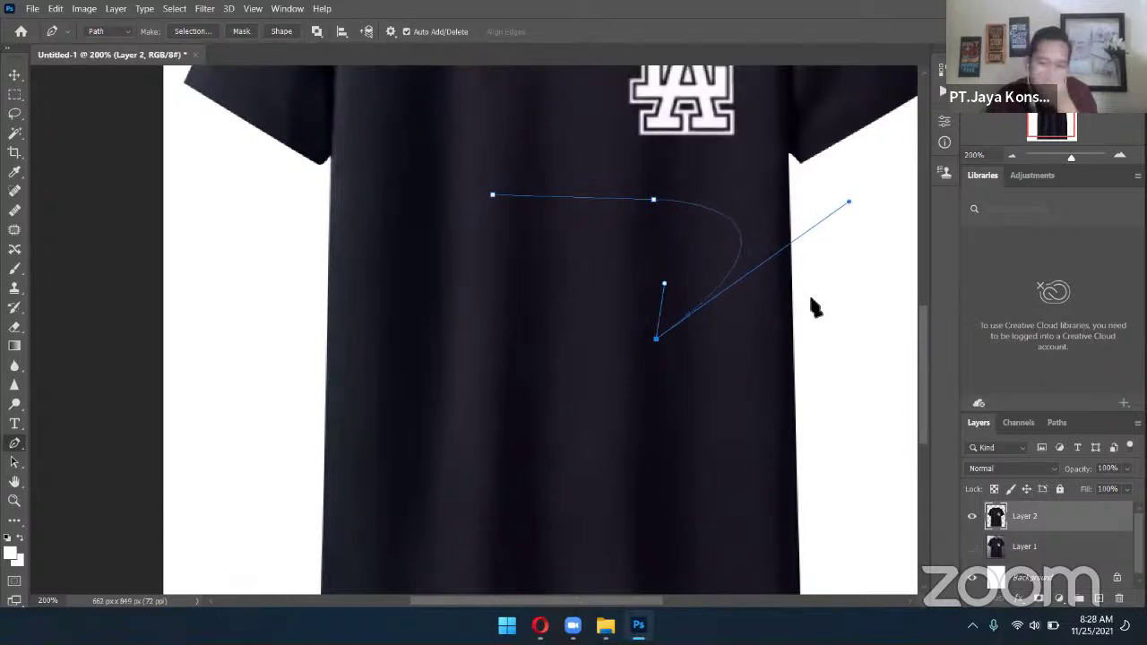
alt+click(665, 283)
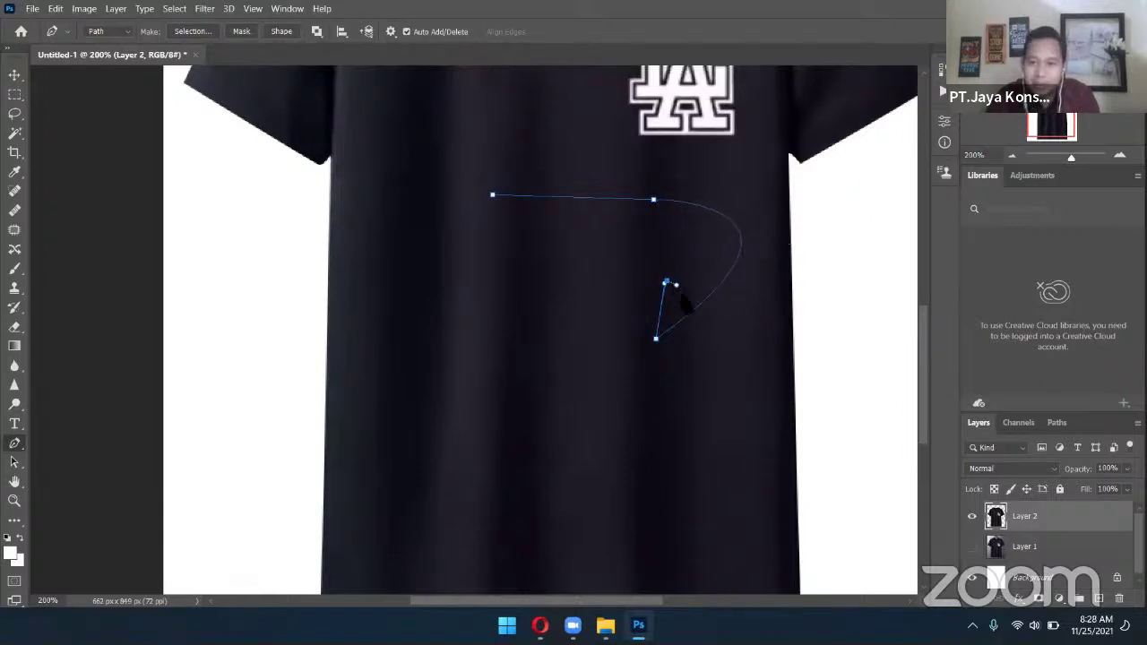
key(ctrl+z)
drag(664, 284, 686, 303)
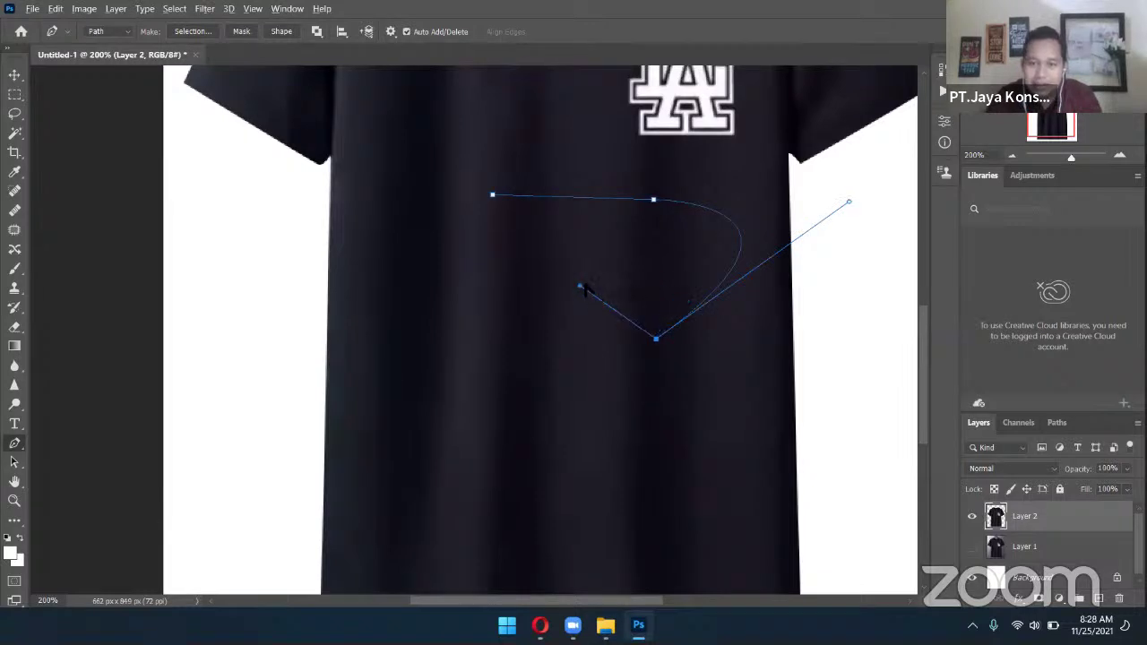
drag(586, 288, 645, 286)
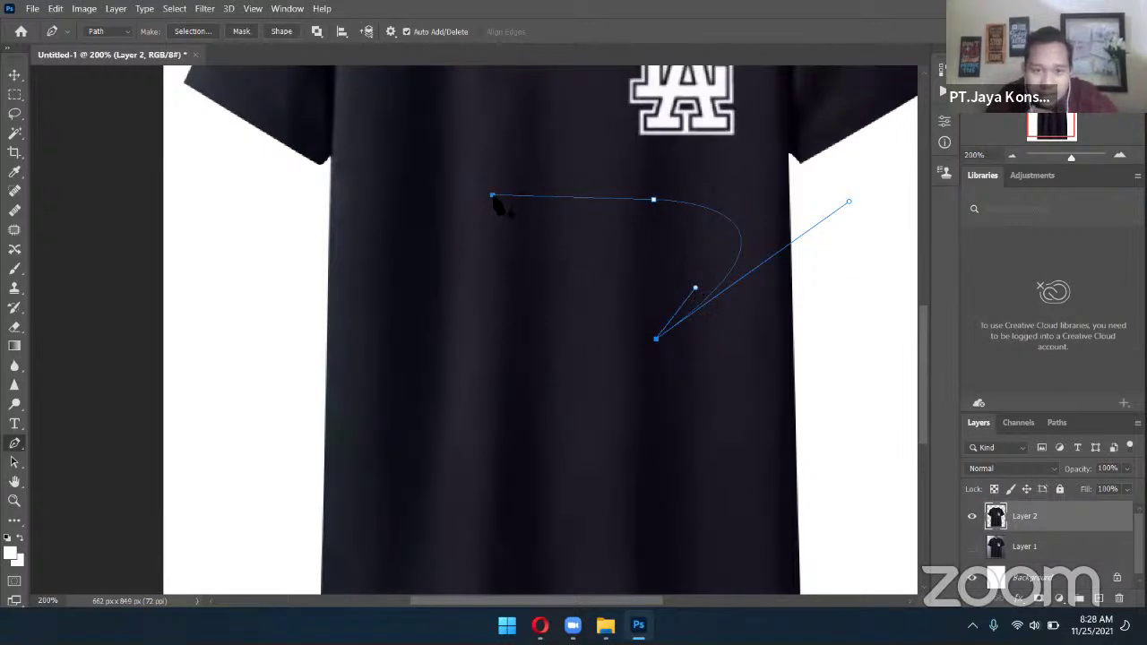
drag(492, 194, 294, 181)
Convert the swoosh path into a selection with Make Selection
right_click(692, 246)
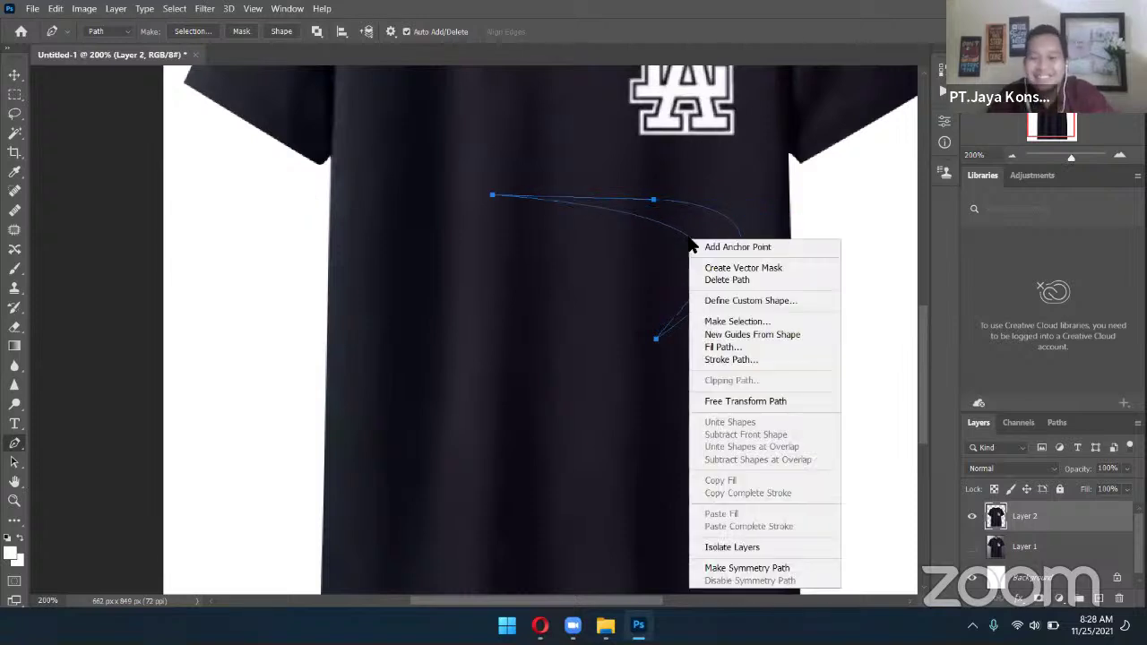
click(731, 319)
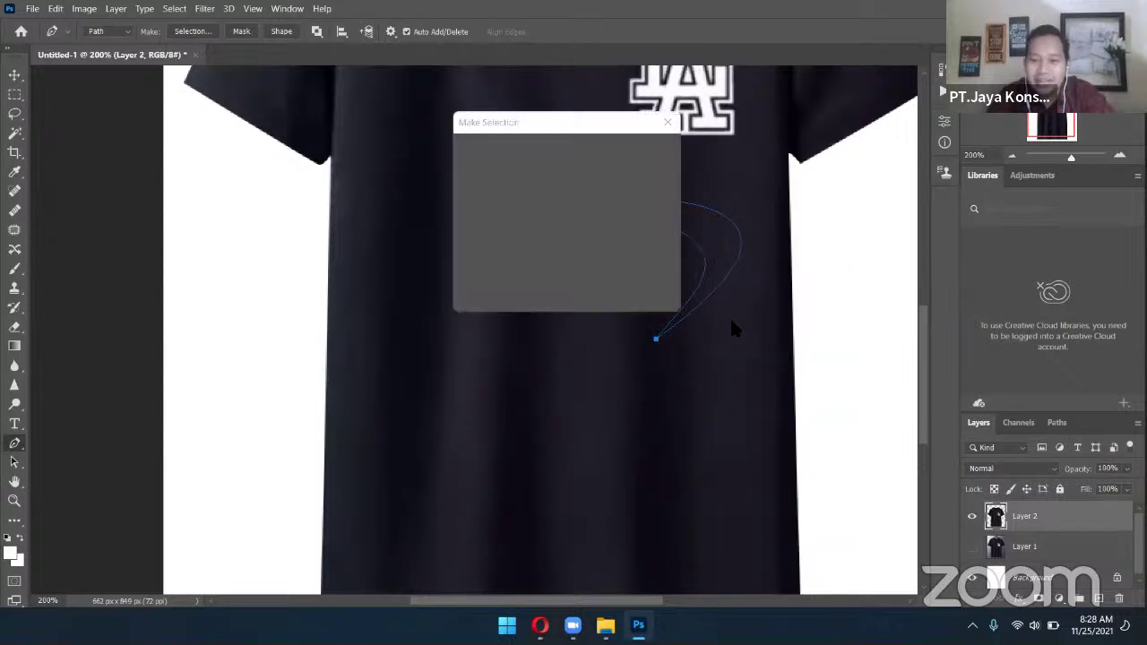
click(648, 158)
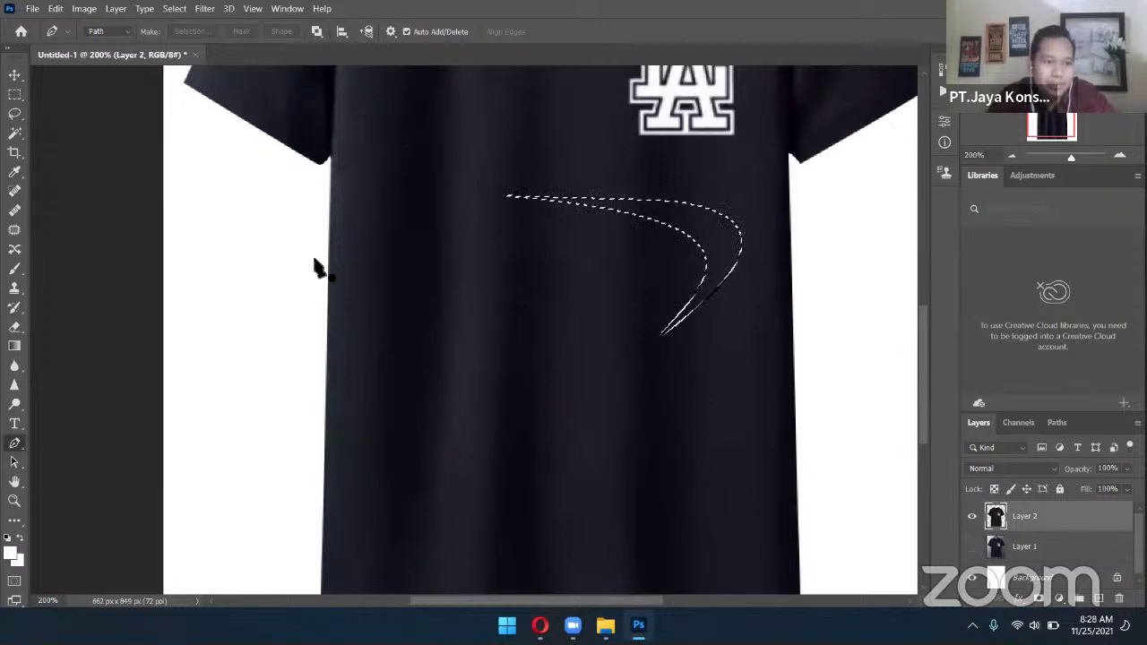
Create Layer 3 and fill the swoosh selection with white
click(14, 346)
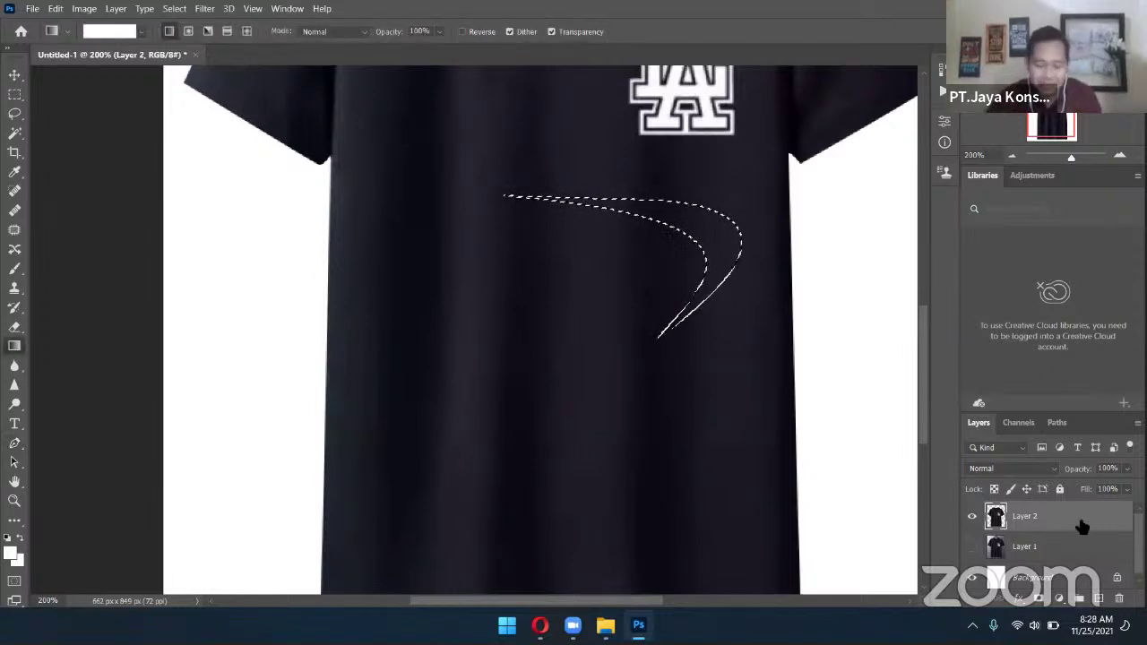
key(ctrl+shift+n)
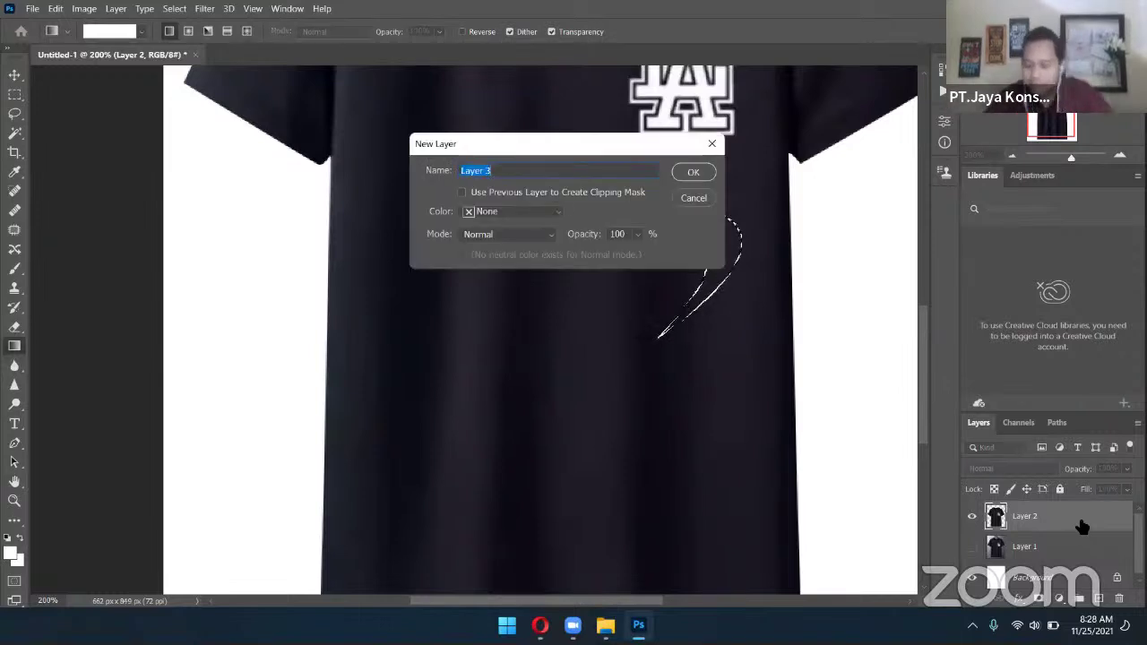
key(Return)
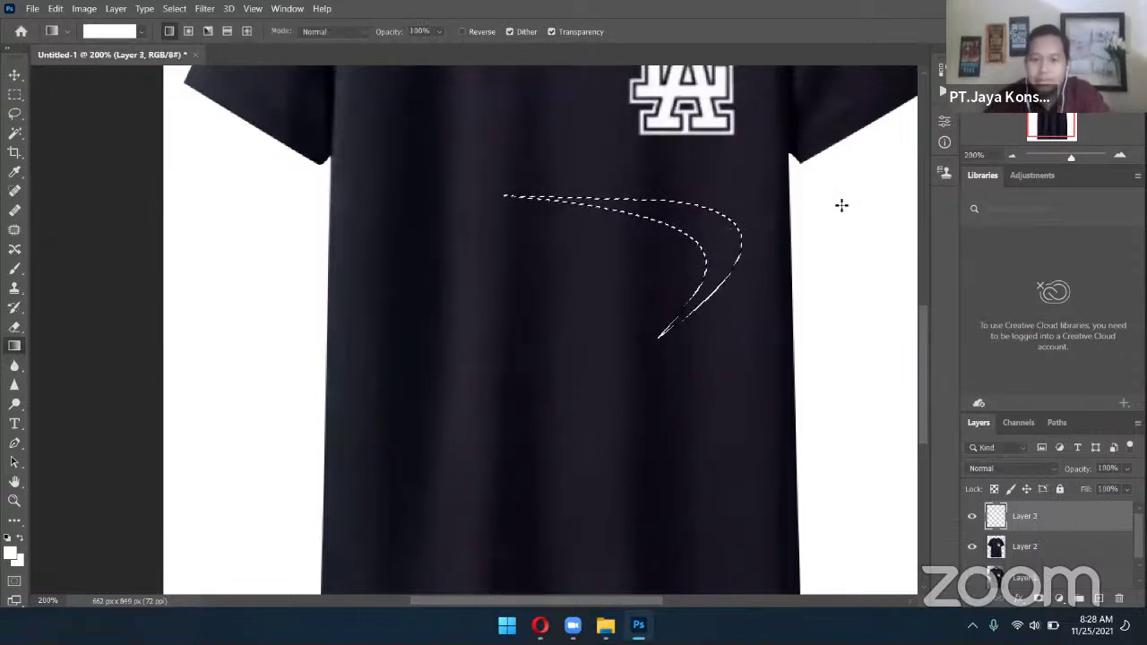
drag(839, 202, 581, 211)
click(13, 77)
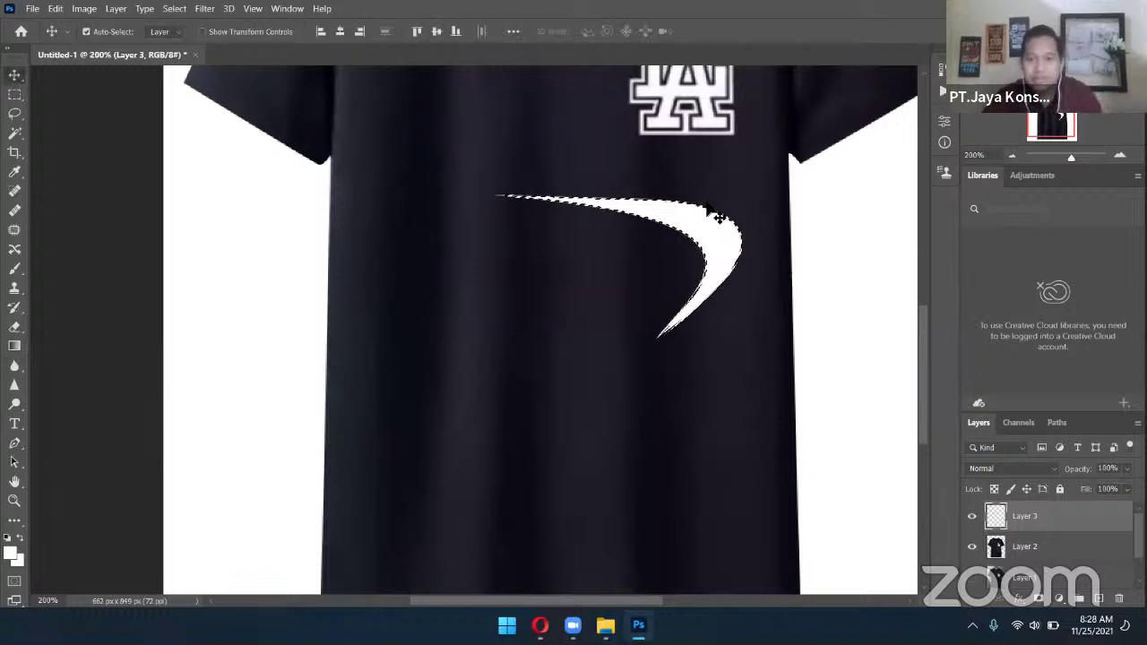
Deselect, then rotate the swoosh 135° and scale it to about 149%
key(ctrl+d)
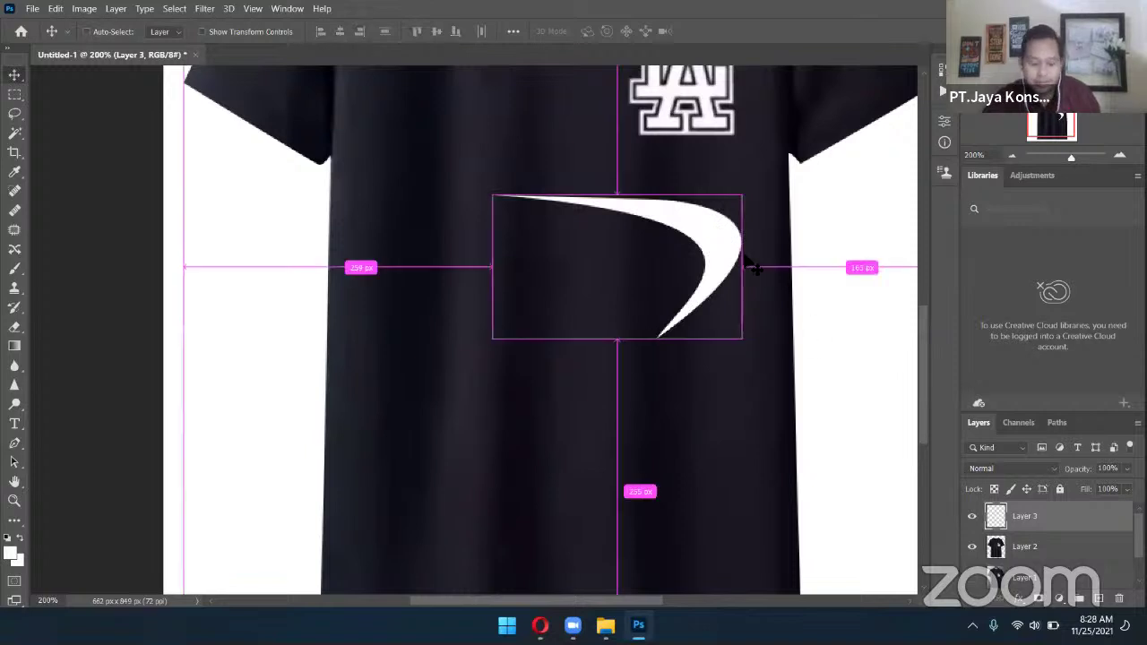
key(ctrl+t)
drag(753, 186, 587, 445)
drag(566, 217, 512, 162)
drag(672, 321, 692, 301)
key(Return)
Position the swoosh across the T-shirt's front below the LA logo
drag(591, 371, 668, 352)
key(shift+Left)
key(shift+Left)
key(shift+Left)
key(shift+Left)
key(shift+Left)
key(shift+Left)
key(shift+Left)
key(shift+Down)
key(shift+Down)
key(shift+Down)
key(shift+Down)
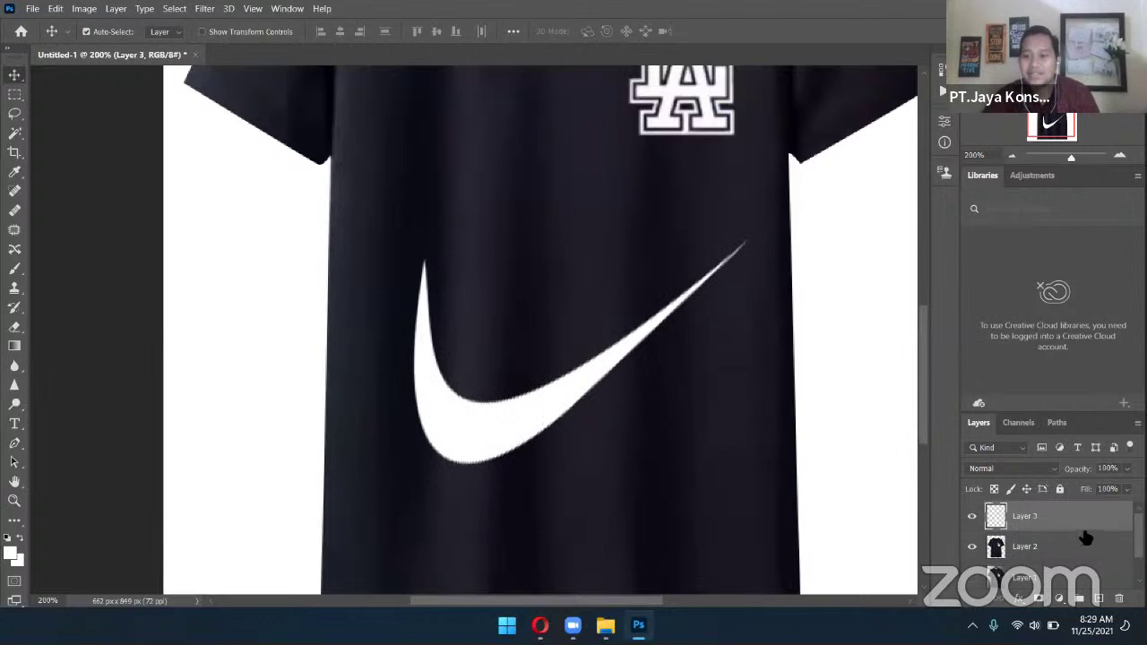
drag(501, 427, 526, 408)
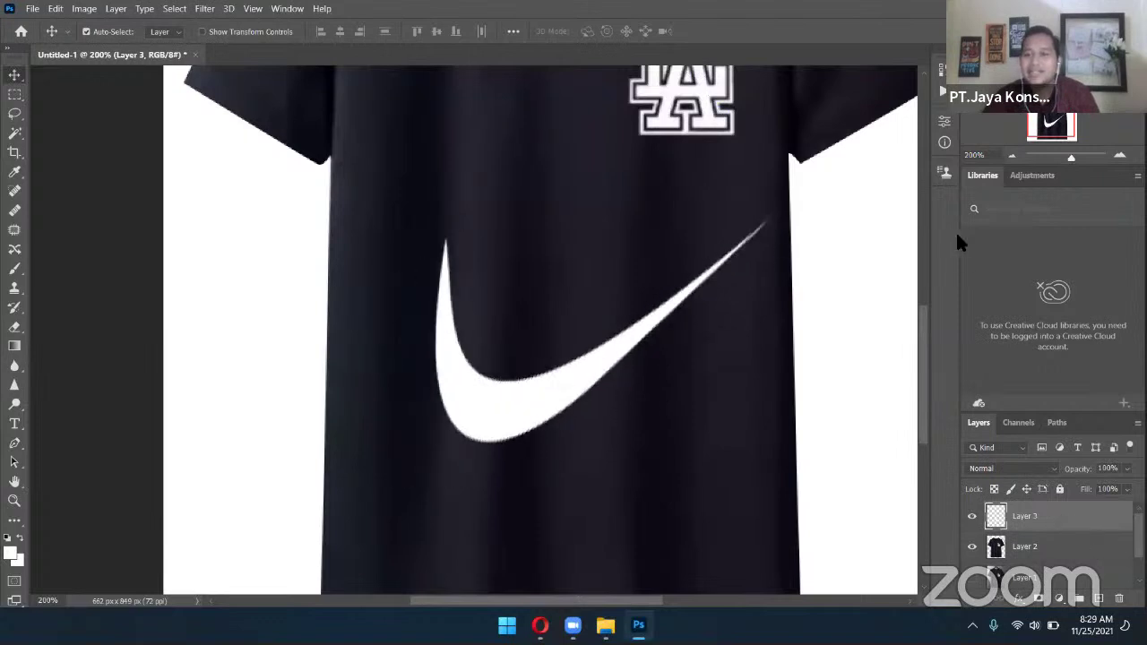
click(1012, 156)
click(1012, 156)
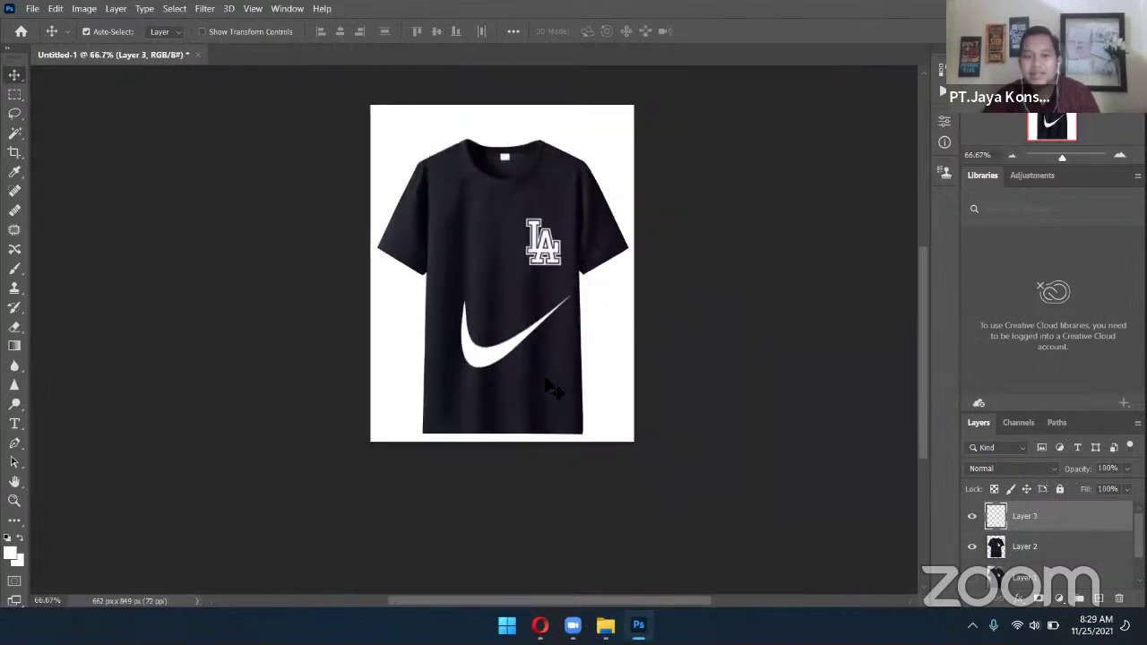
drag(518, 360, 511, 352)
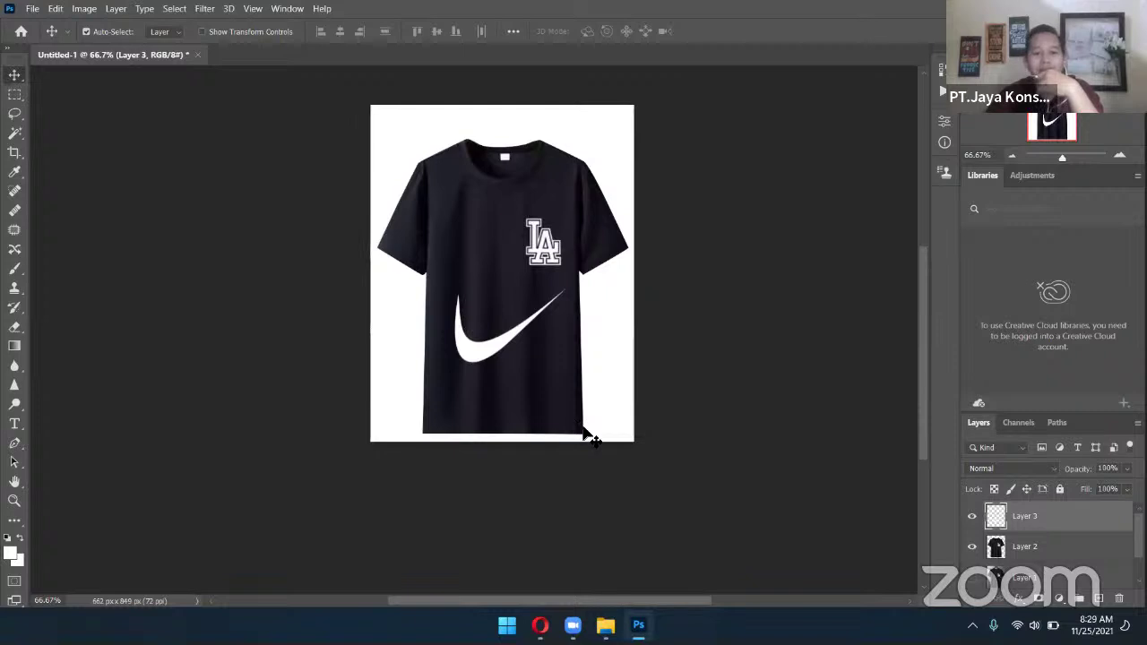
click(1119, 155)
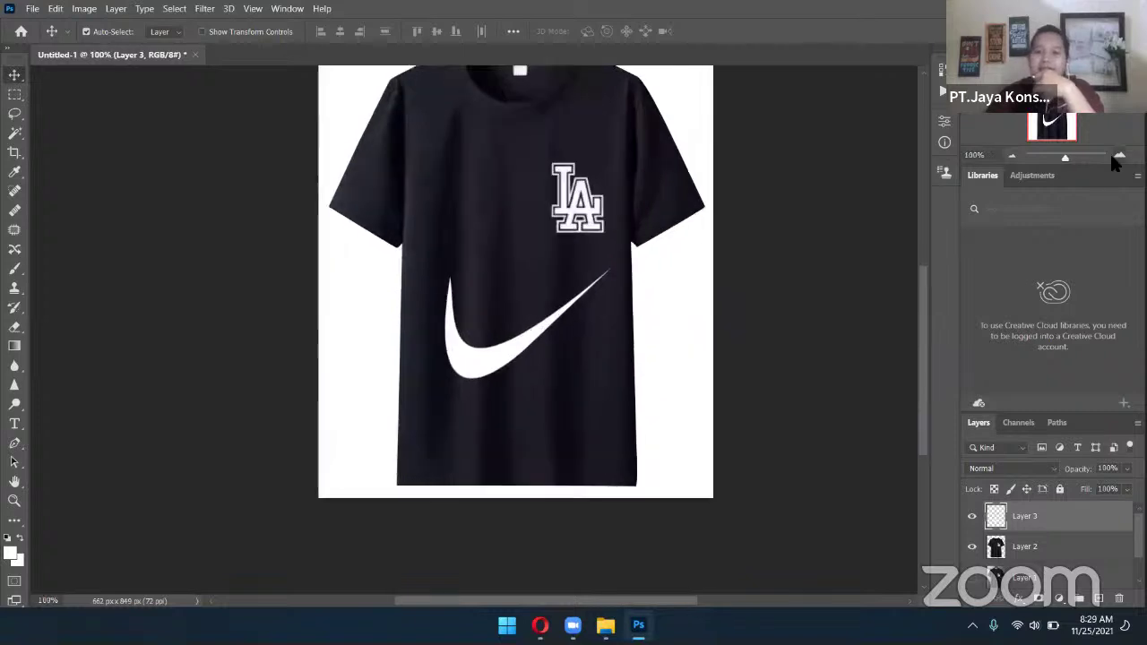
Zoom back out to the whole shirt and switch to the Opera reference photo
click(1012, 156)
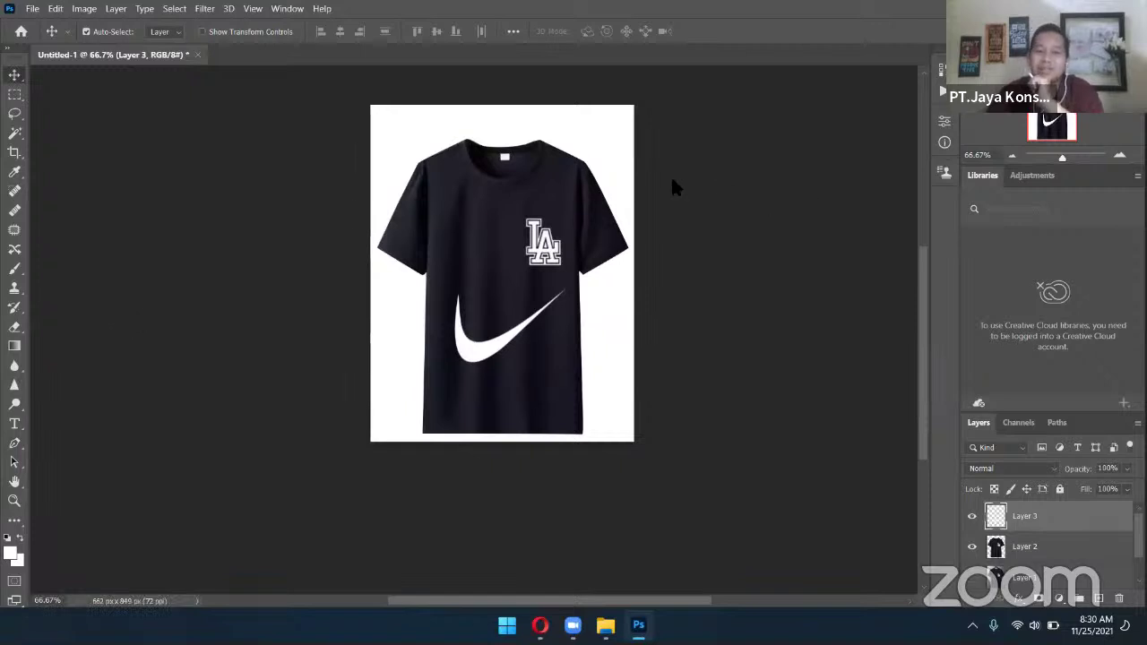
key(alt+Tab)
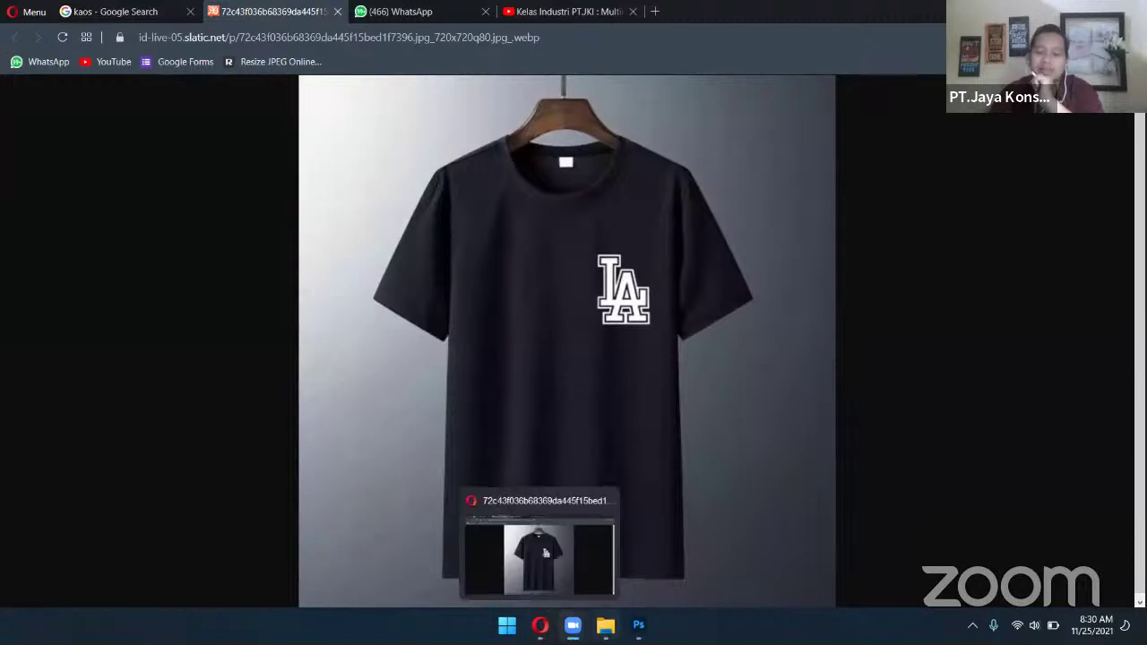
Return to the Photoshop Untitled-1 mockup from the taskbar
click(606, 625)
click(628, 620)
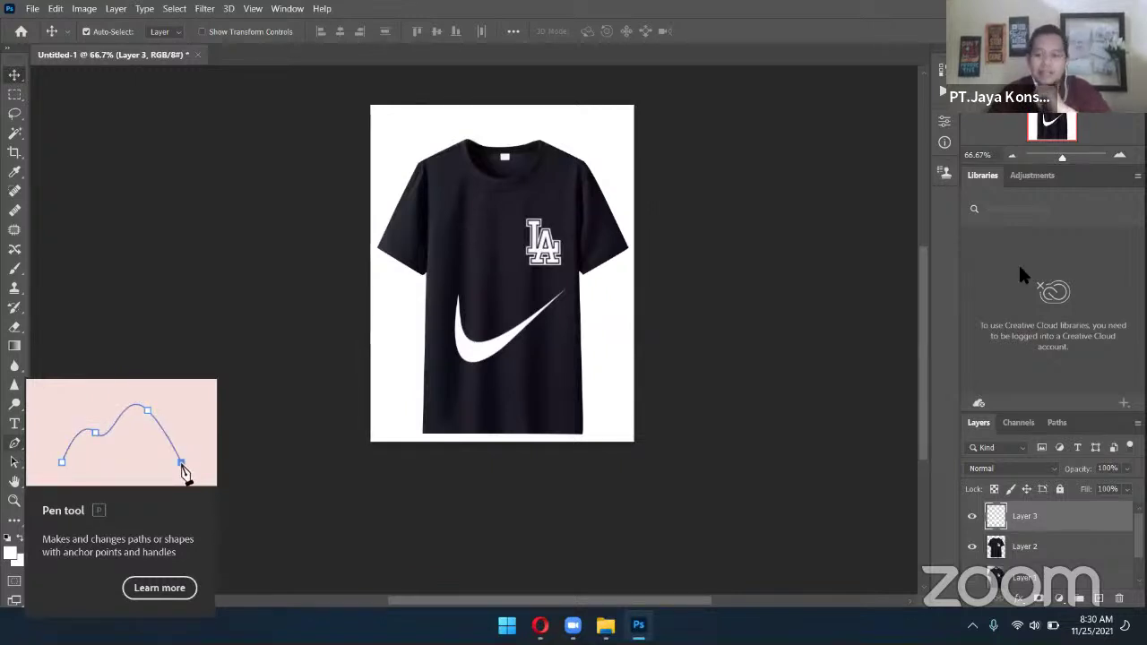
key(ctrl+plus)
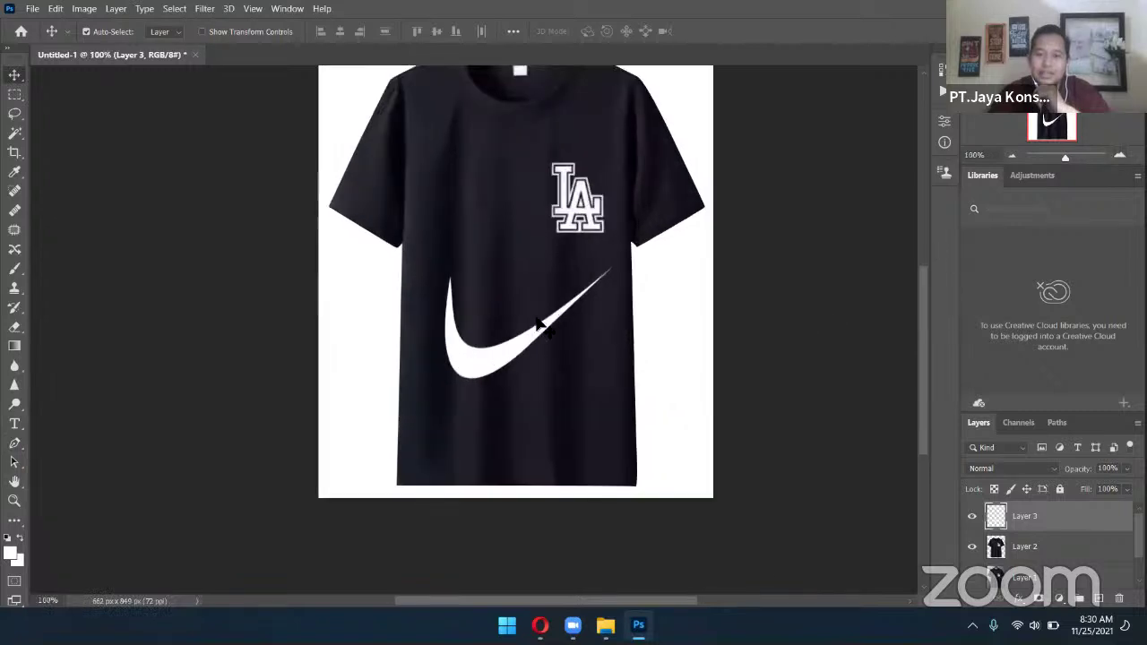
scroll(544, 329, up, 2)
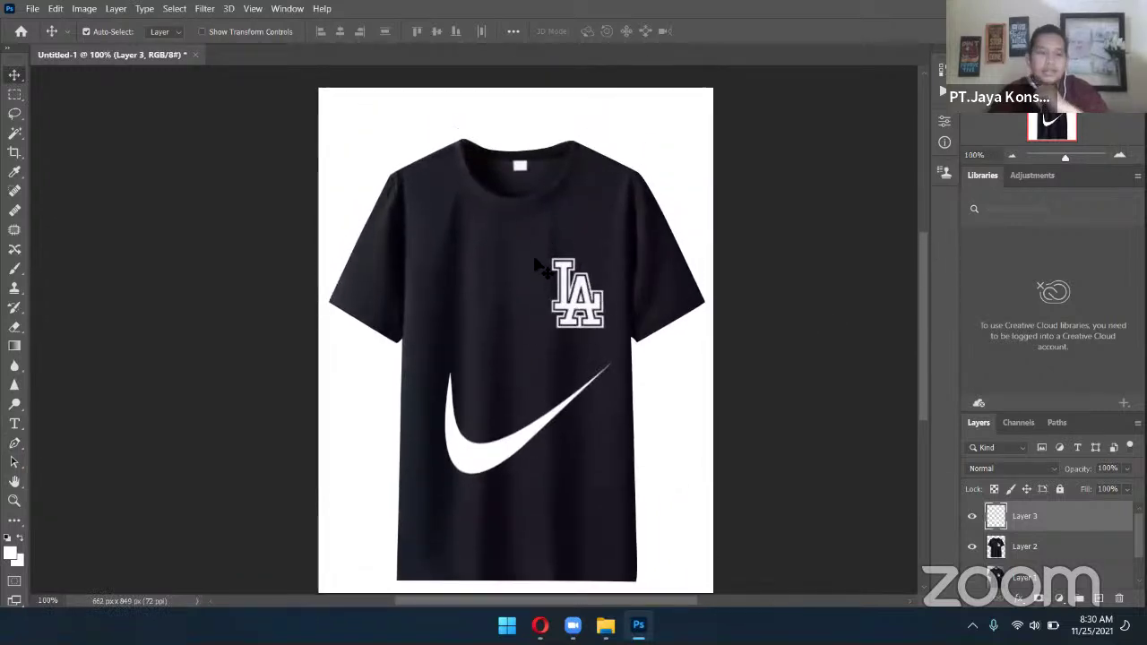
click(17, 289)
click(65, 289)
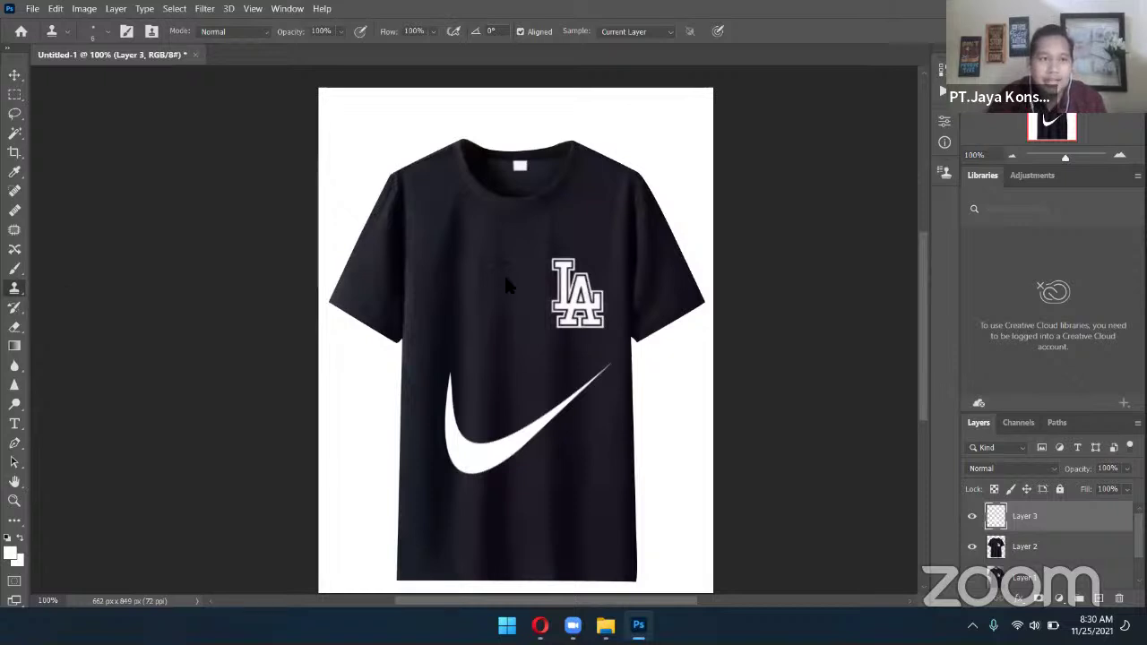
click(92, 32)
drag(85, 79, 119, 83)
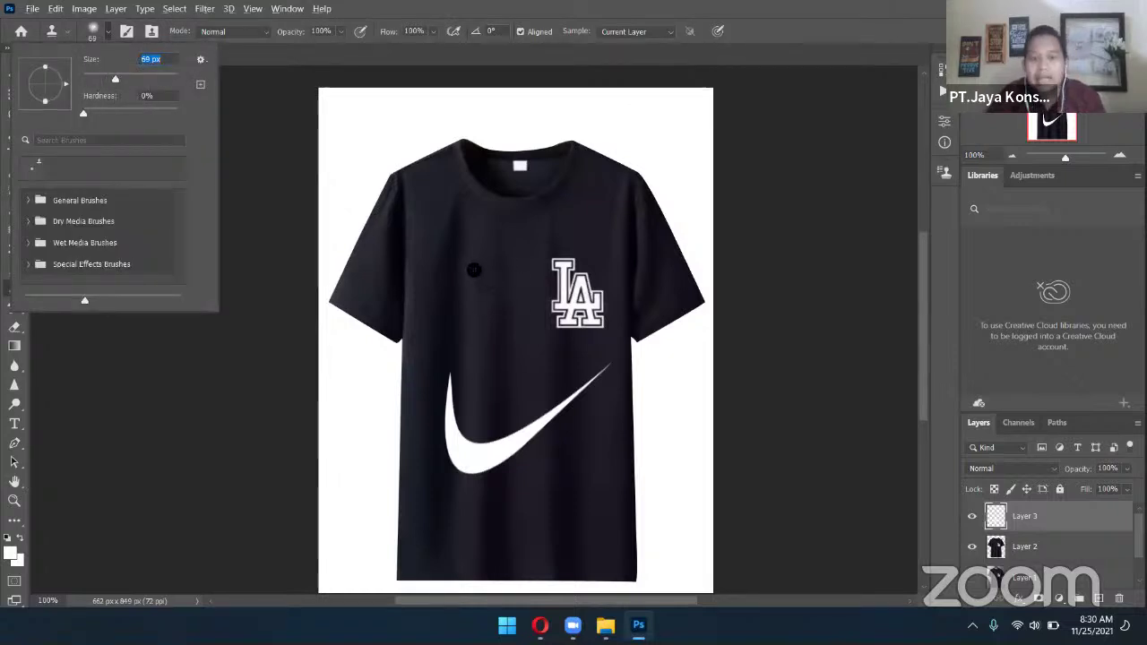
click(467, 264)
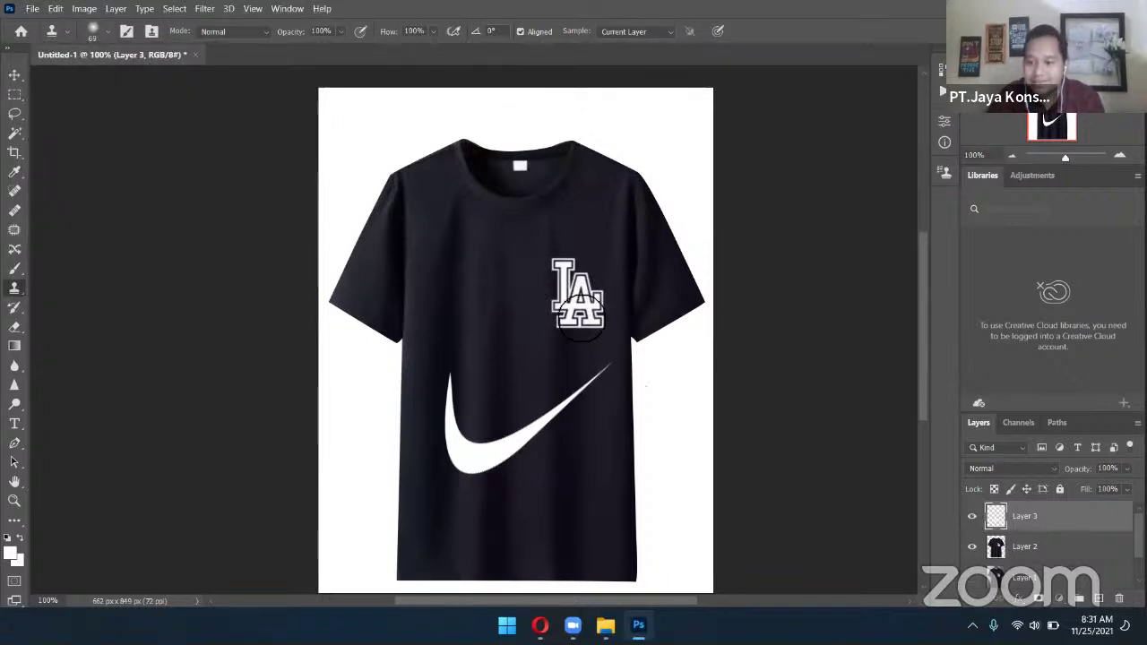
click(1062, 548)
alt+click(475, 282)
mouse_move(583, 249)
mouse_down()
mouse_move(568, 285)
mouse_move(556, 260)
mouse_move(578, 332)
mouse_move(599, 310)
mouse_up()
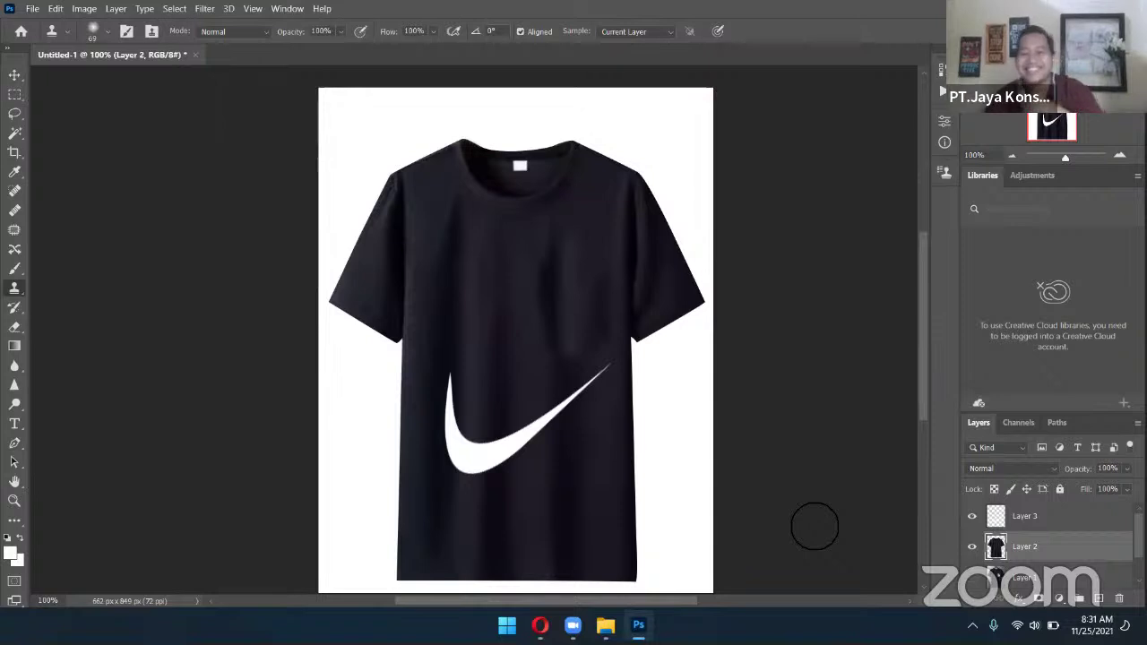
key(ctrl+z)
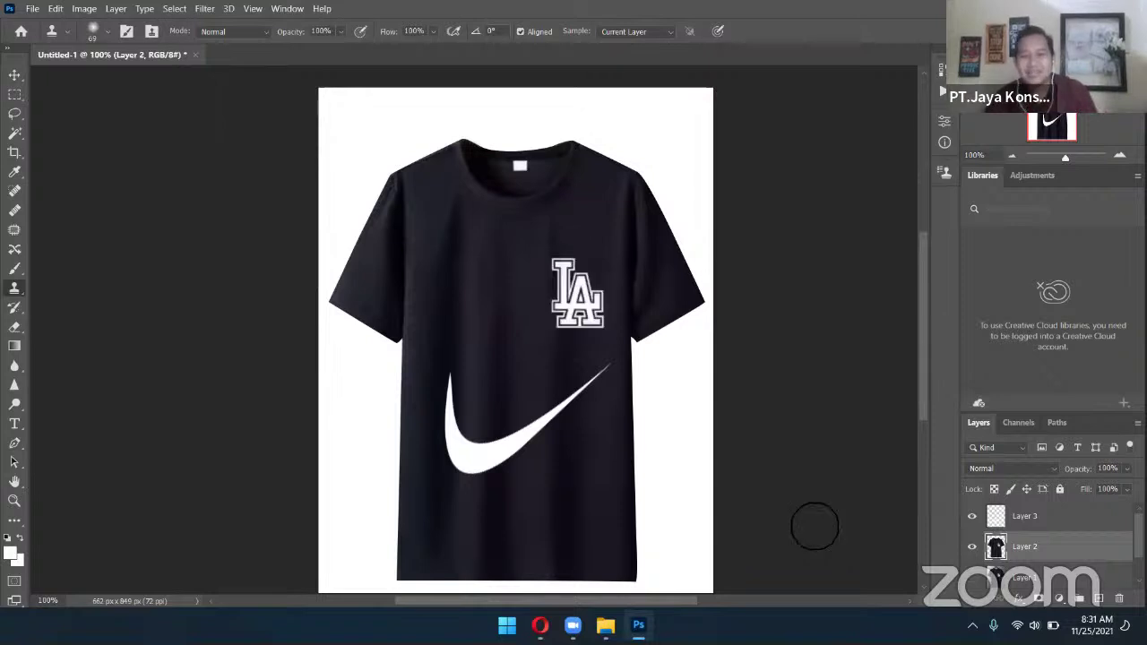
click(1119, 155)
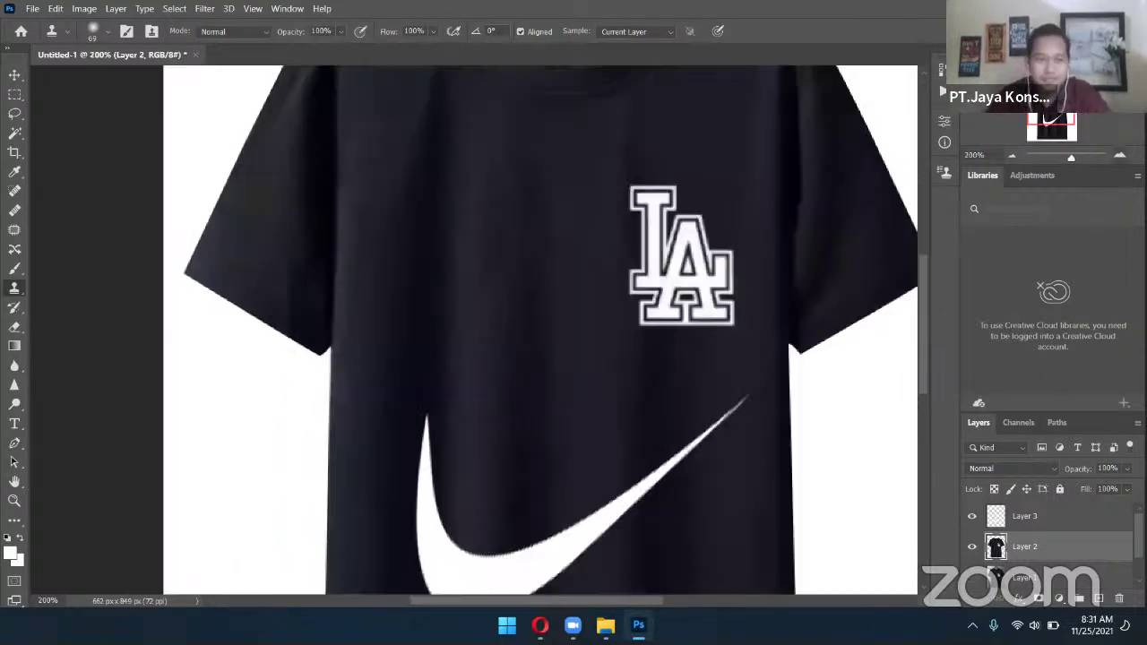
click(1011, 156)
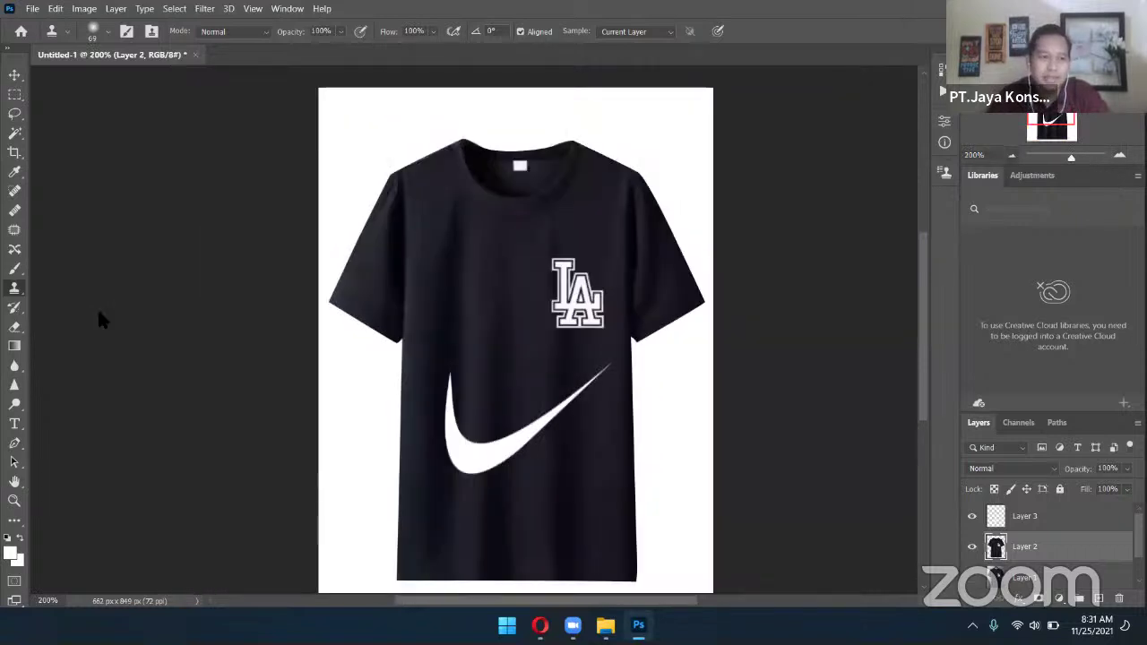
click(16, 134)
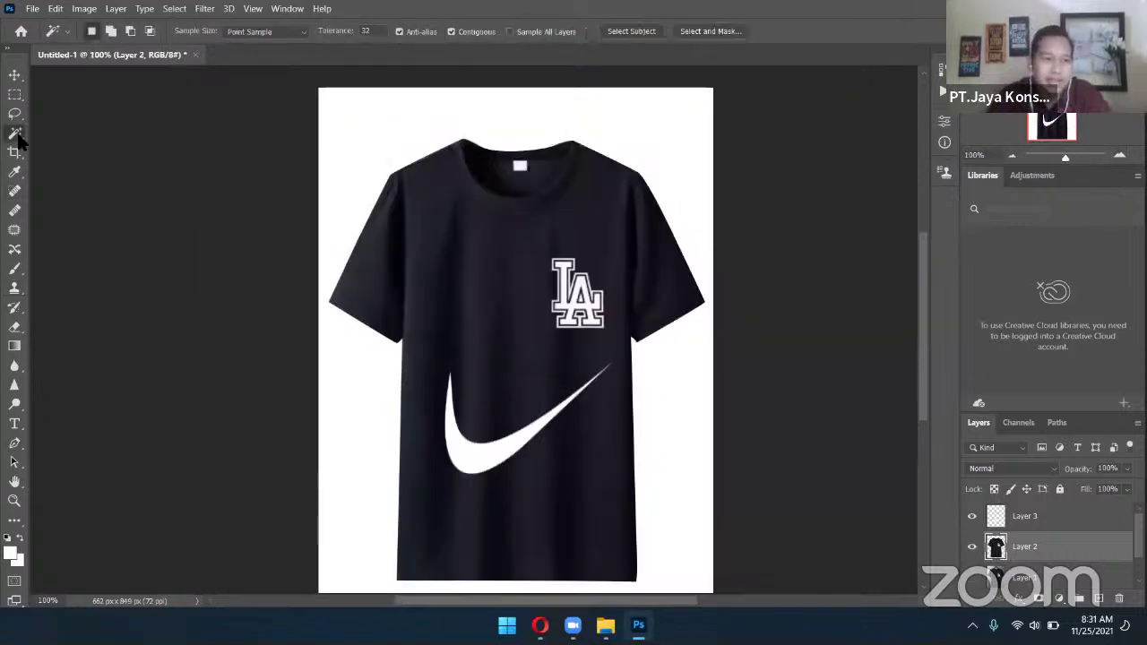
click(14, 191)
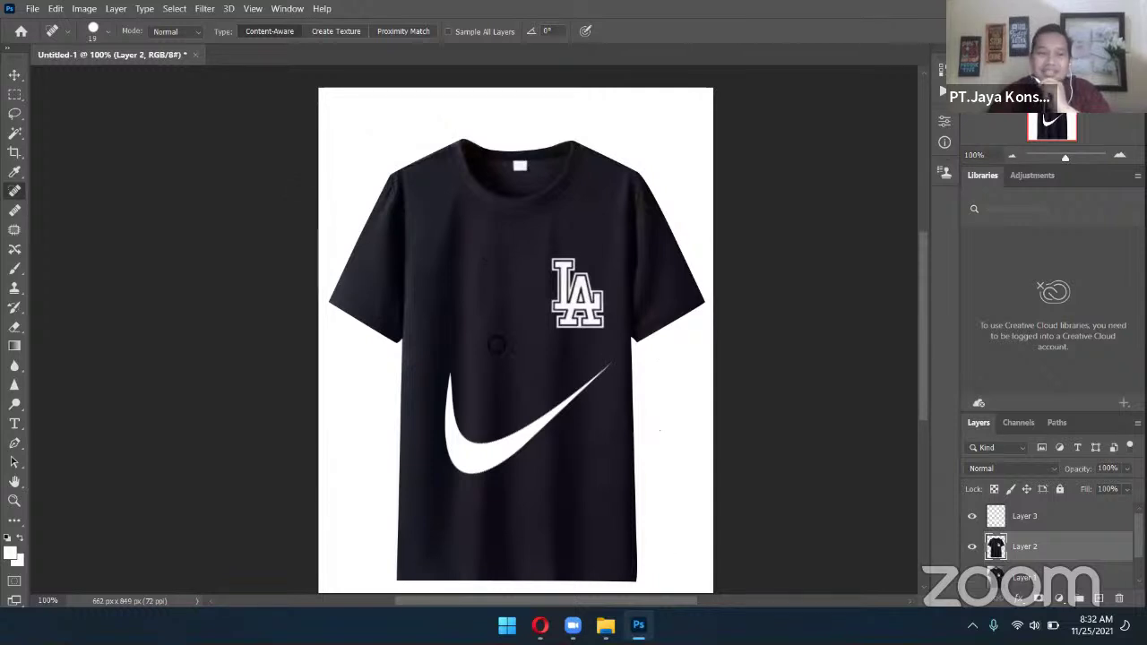
key(v)
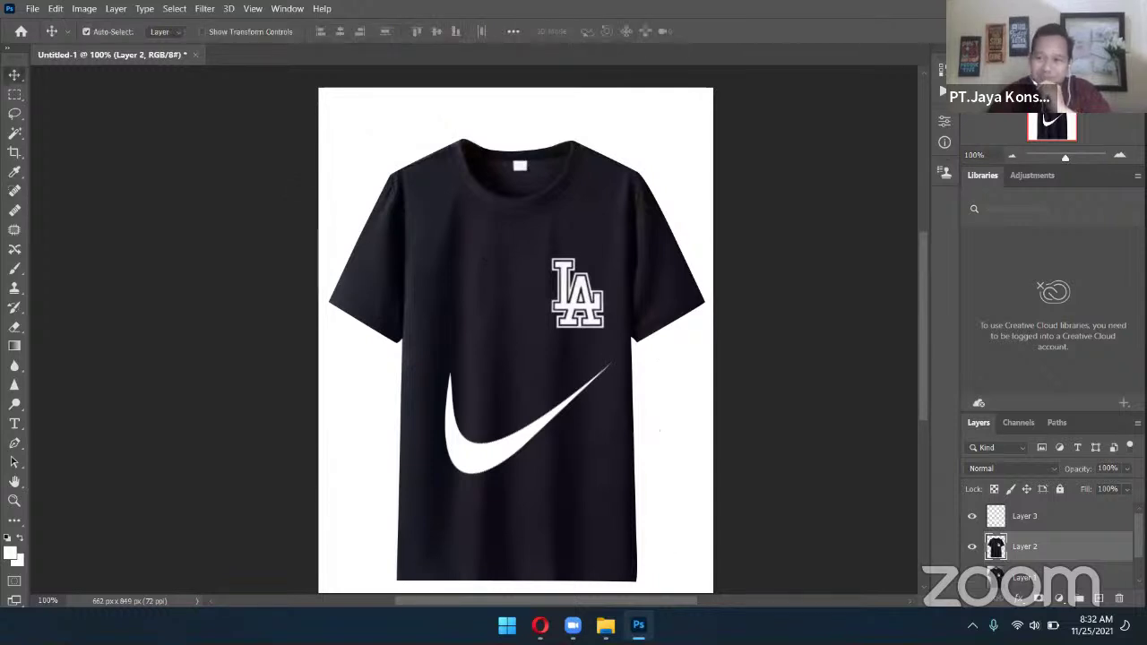
Zoom out to the whole shirt, move the Layer 3 swoosh up and right, and adjust the shirt
key(ctrl+plus)
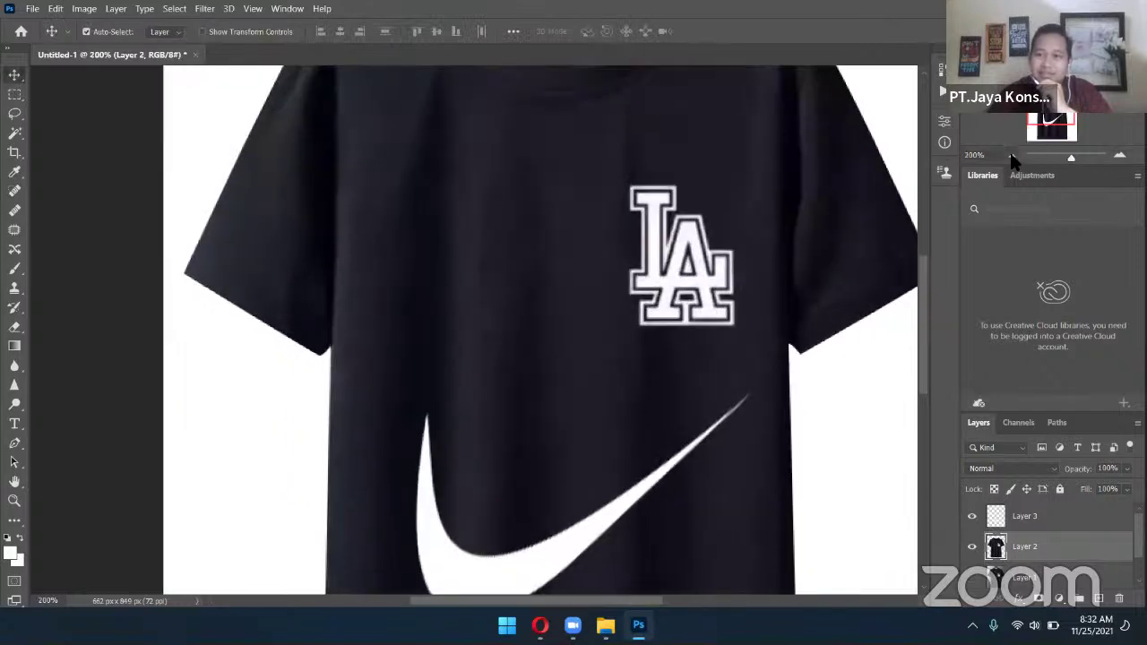
click(1012, 156)
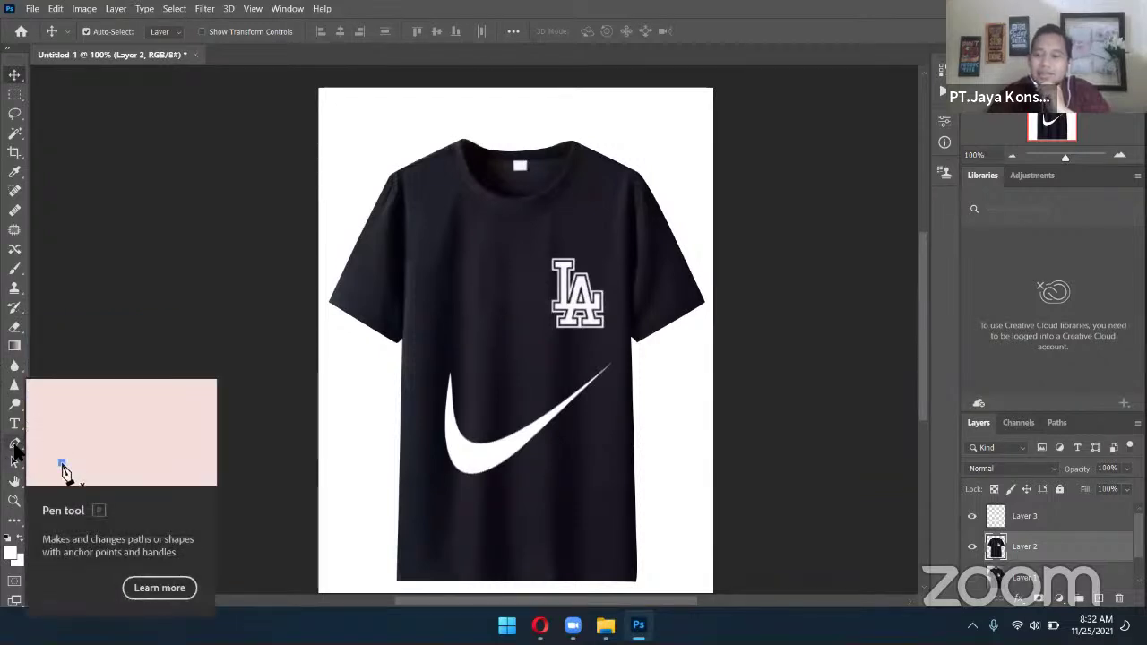
click(1094, 524)
click(1088, 550)
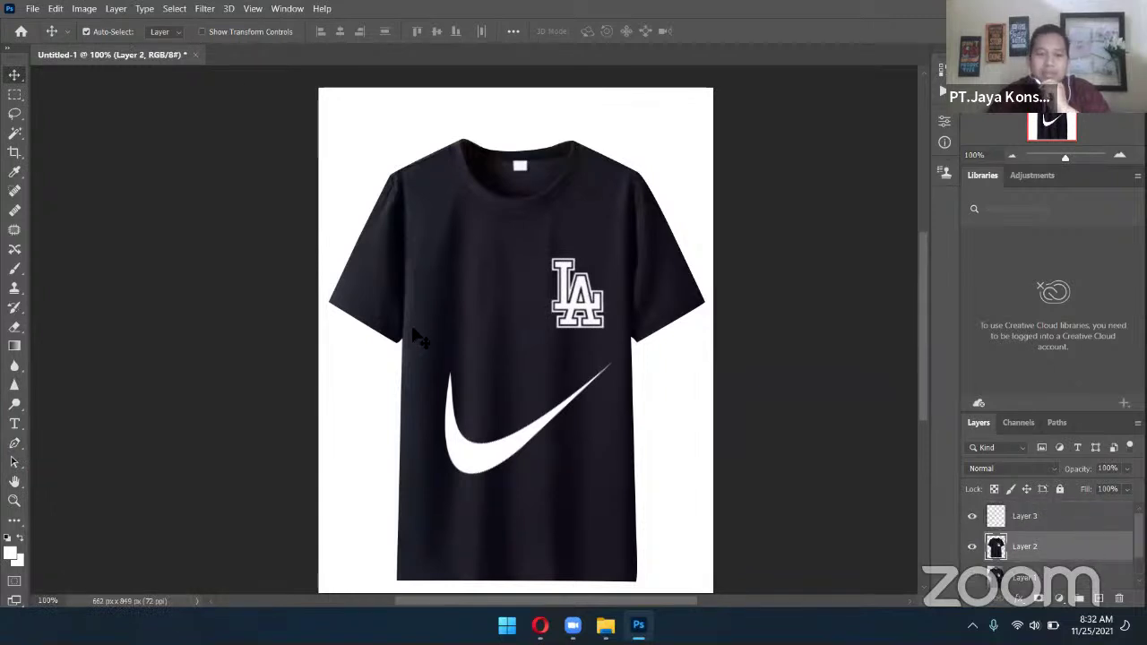
drag(504, 453, 518, 419)
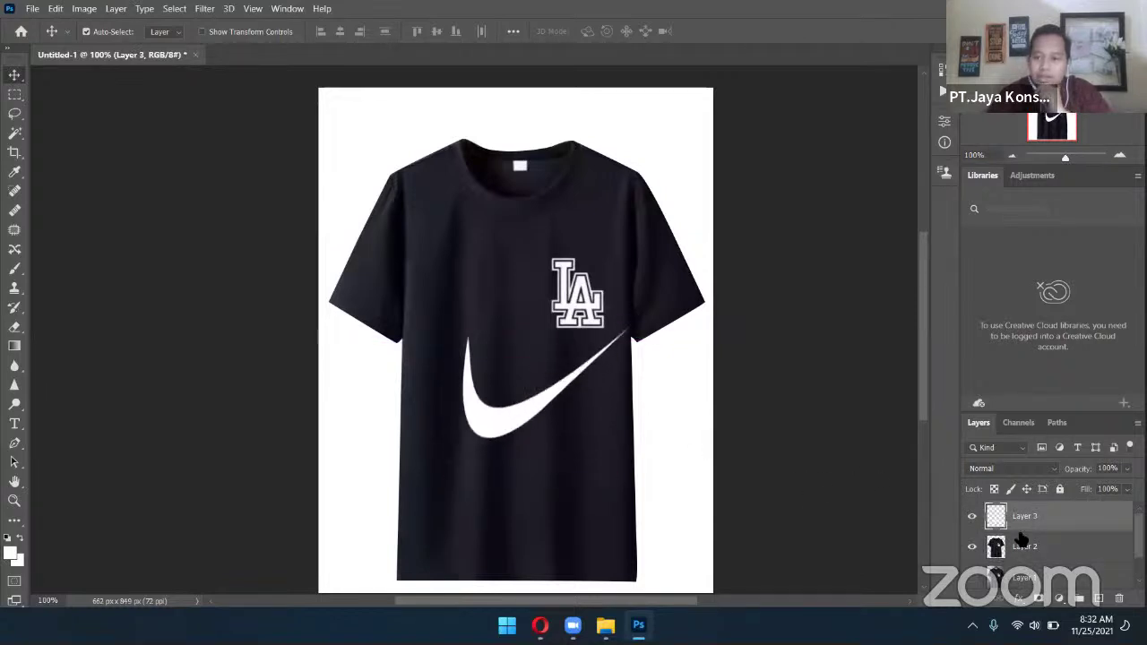
click(1109, 552)
drag(618, 516, 557, 522)
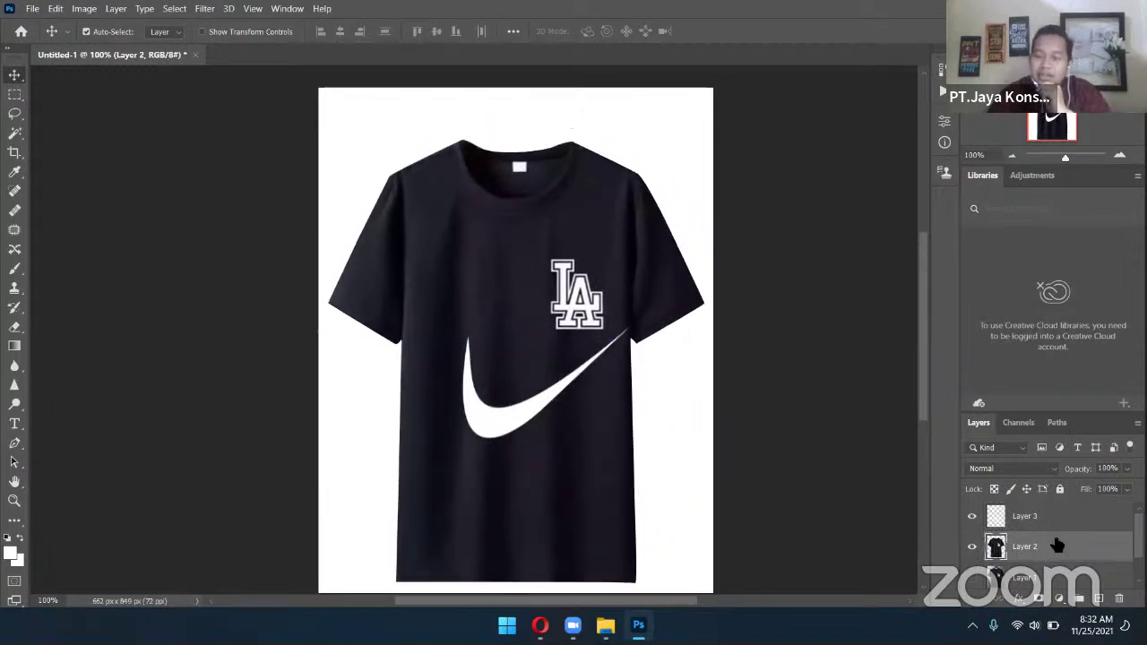
double_click(1057, 546)
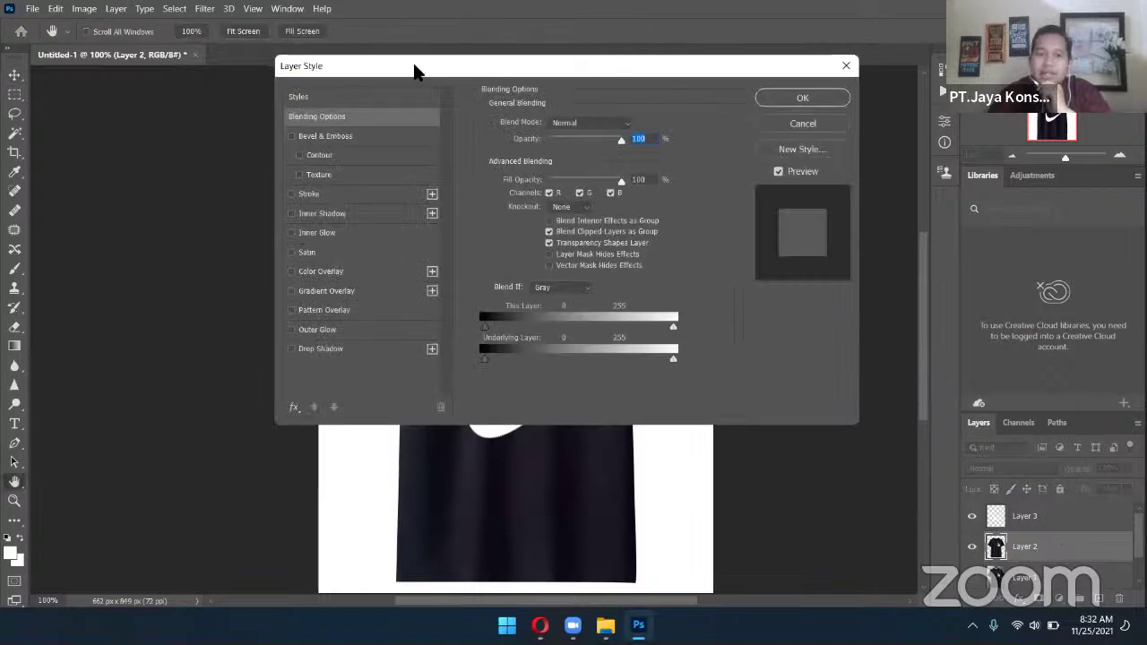
drag(425, 70, 726, 152)
click(591, 218)
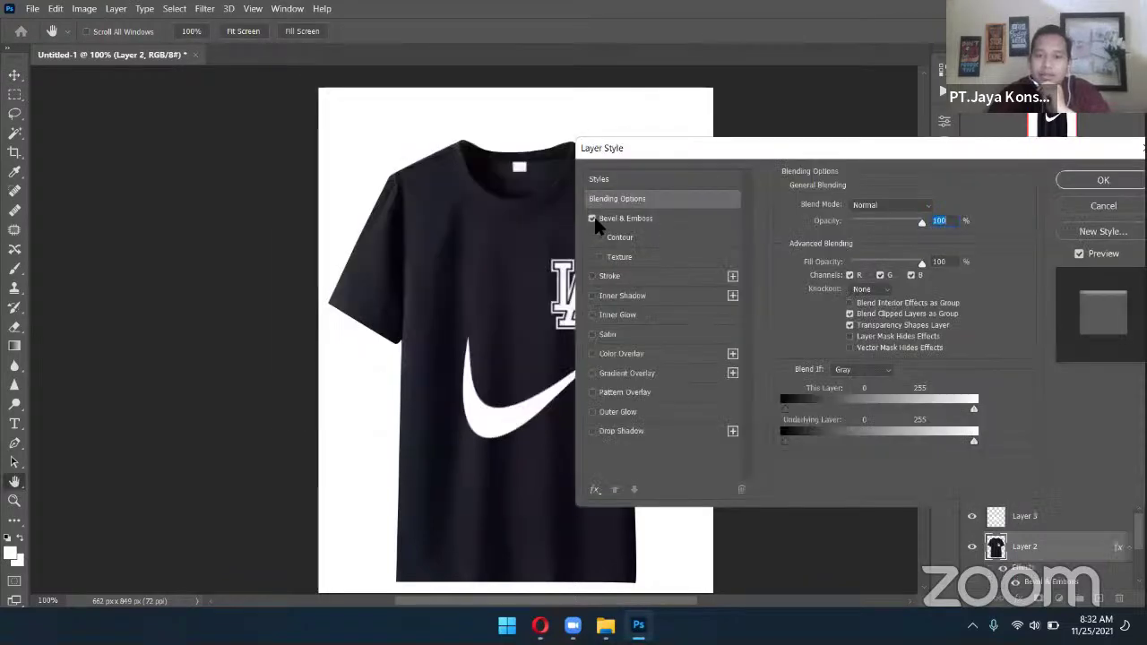
click(624, 219)
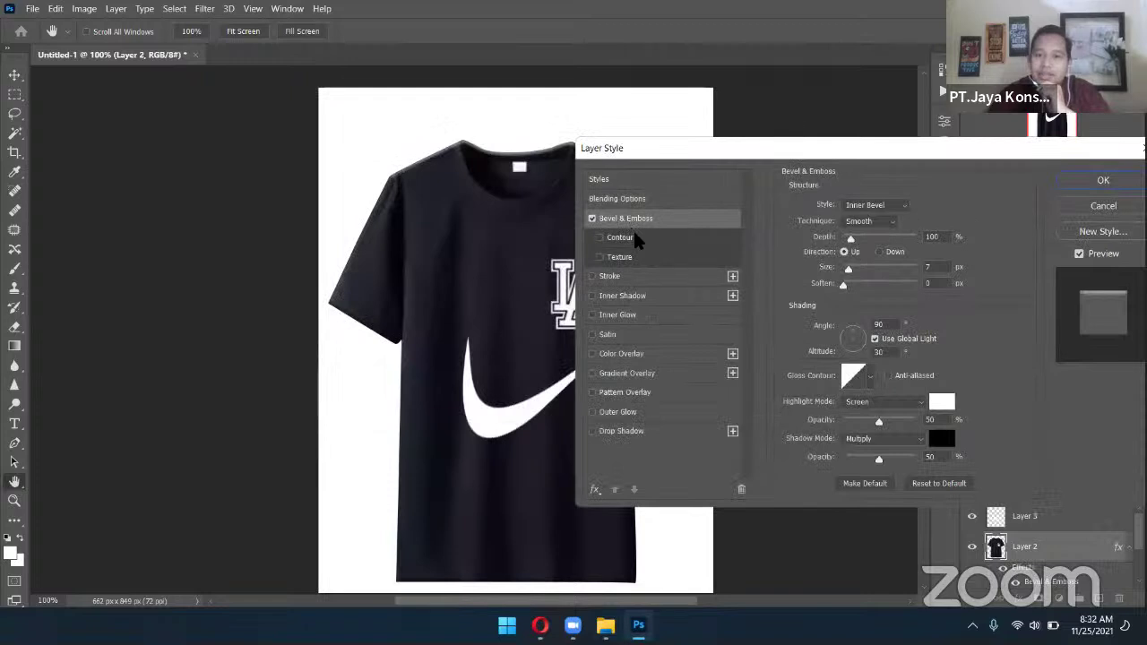
mouse_move(851, 240)
mouse_down()
mouse_move(870, 239)
mouse_move(858, 240)
mouse_move(851, 273)
mouse_up()
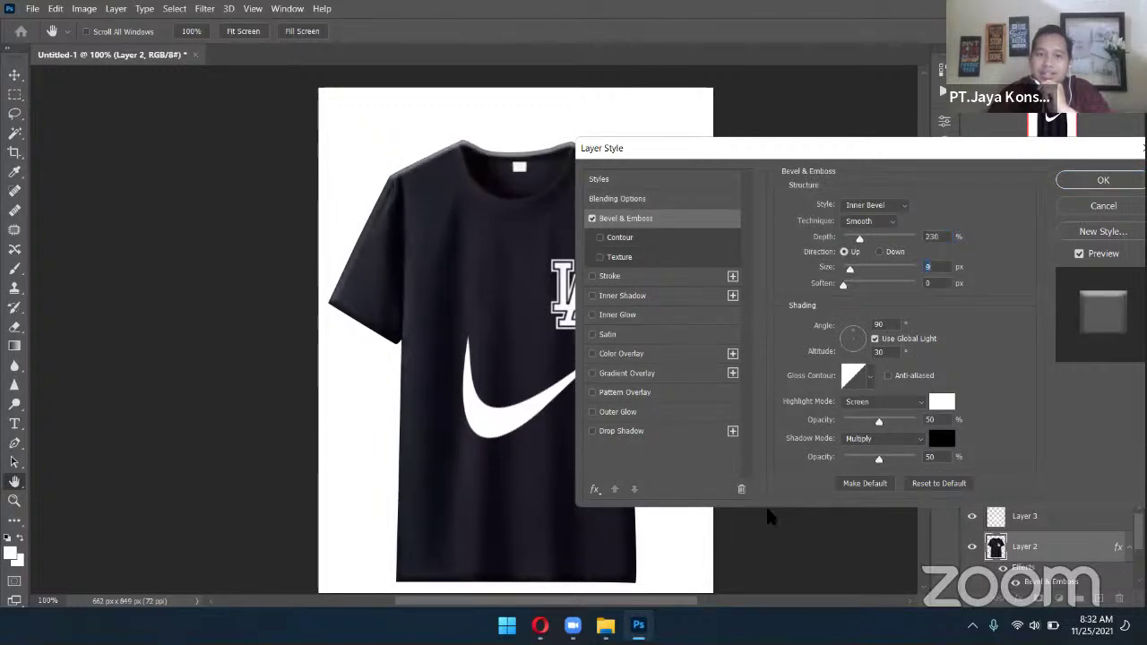
click(613, 278)
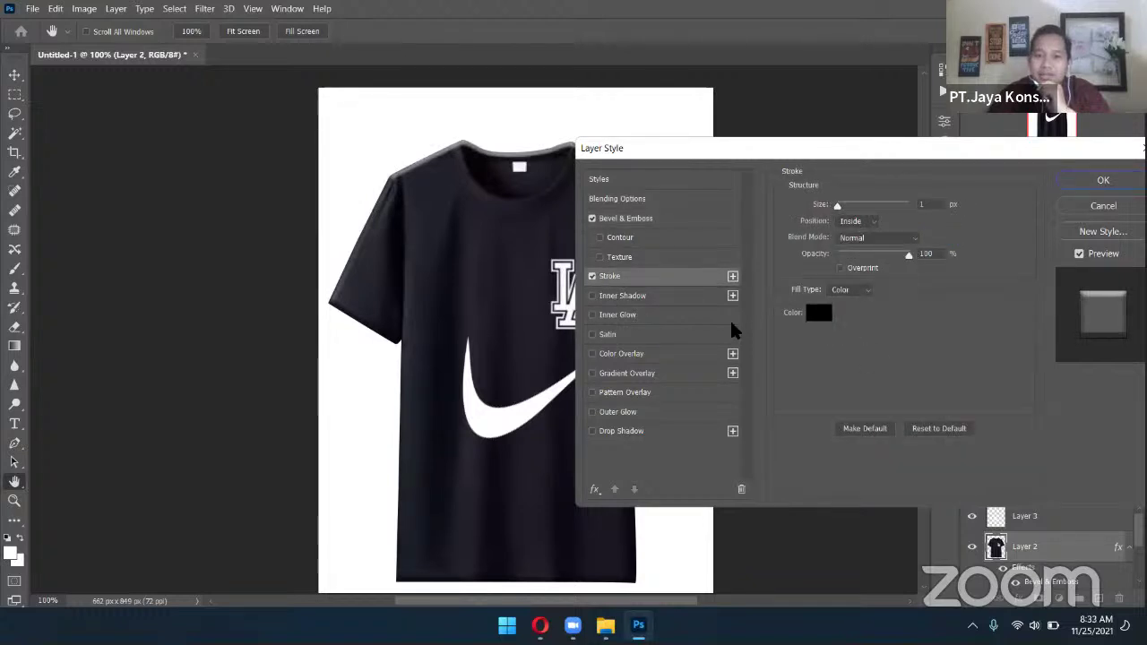
click(592, 277)
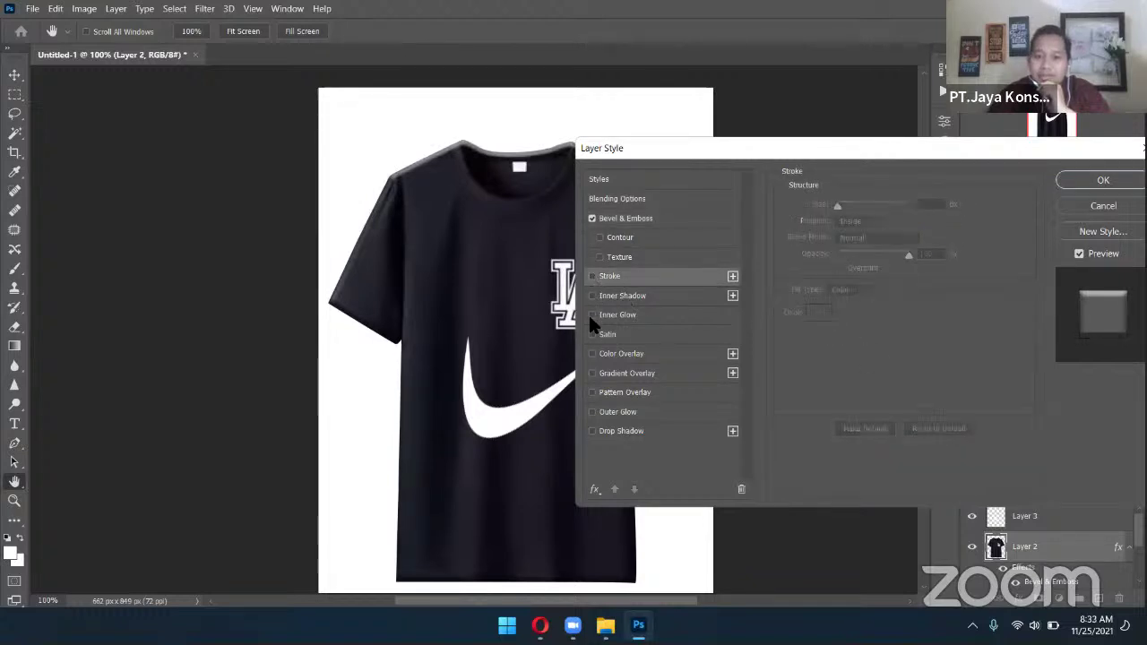
click(598, 355)
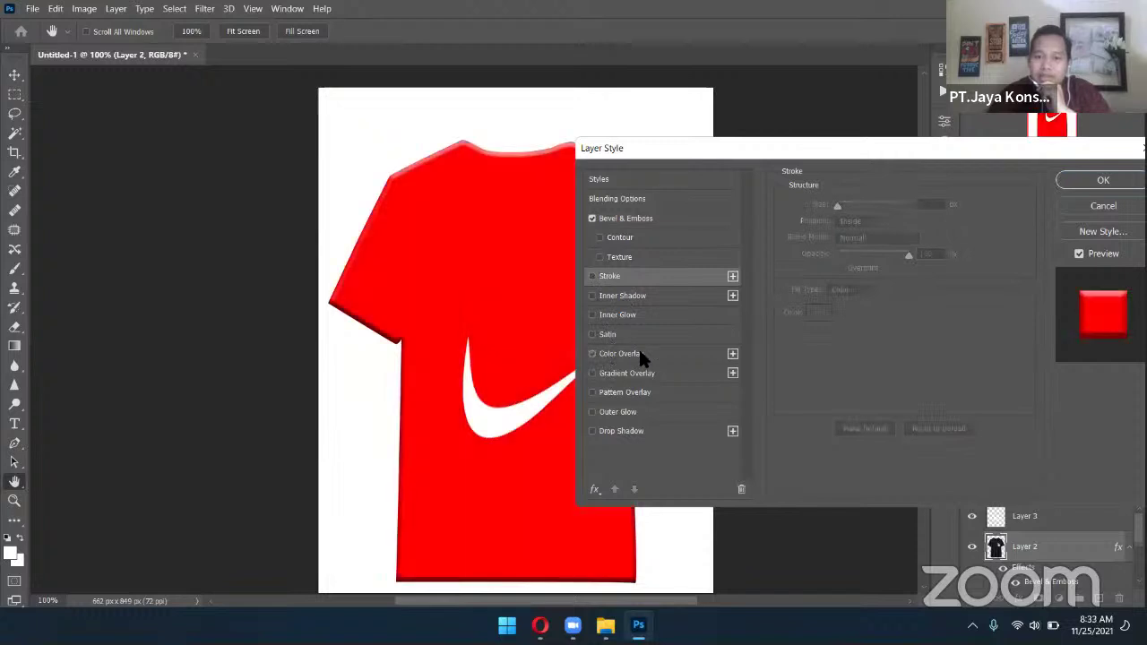
click(591, 354)
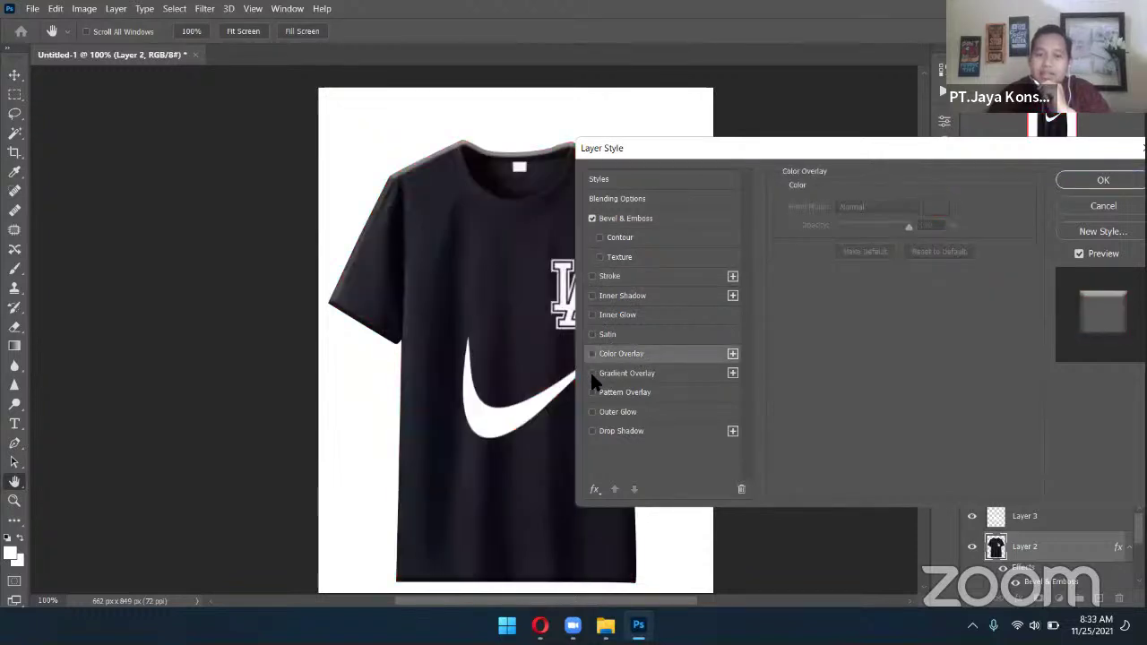
click(591, 392)
click(589, 391)
click(589, 391)
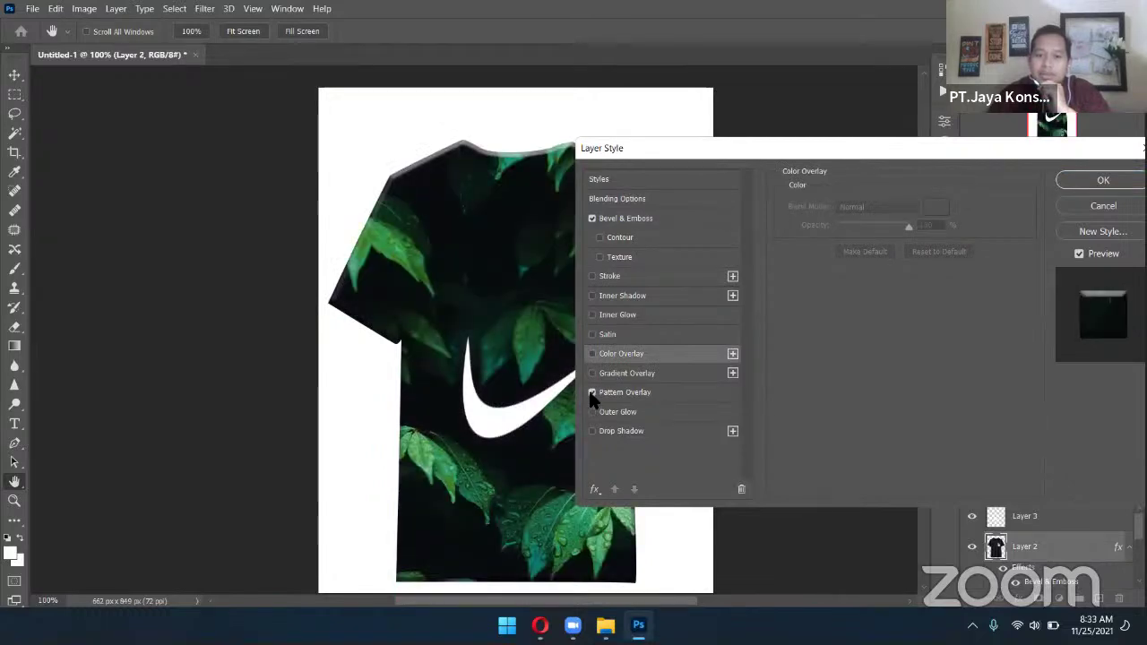
click(590, 392)
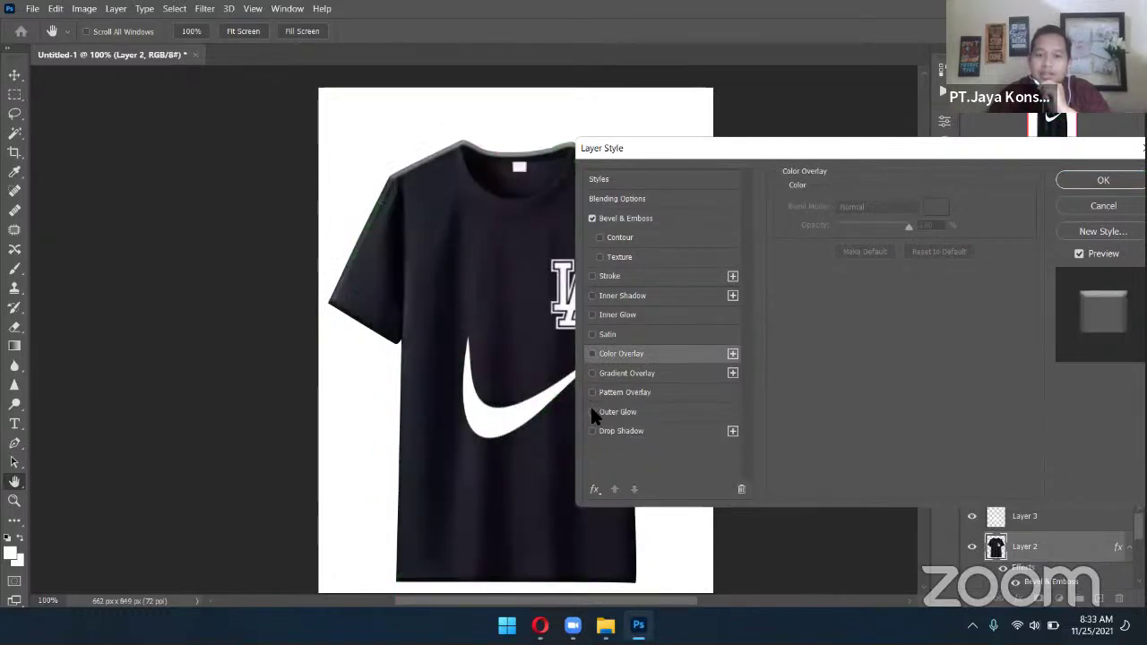
click(591, 432)
click(619, 430)
drag(862, 226, 842, 226)
click(855, 251)
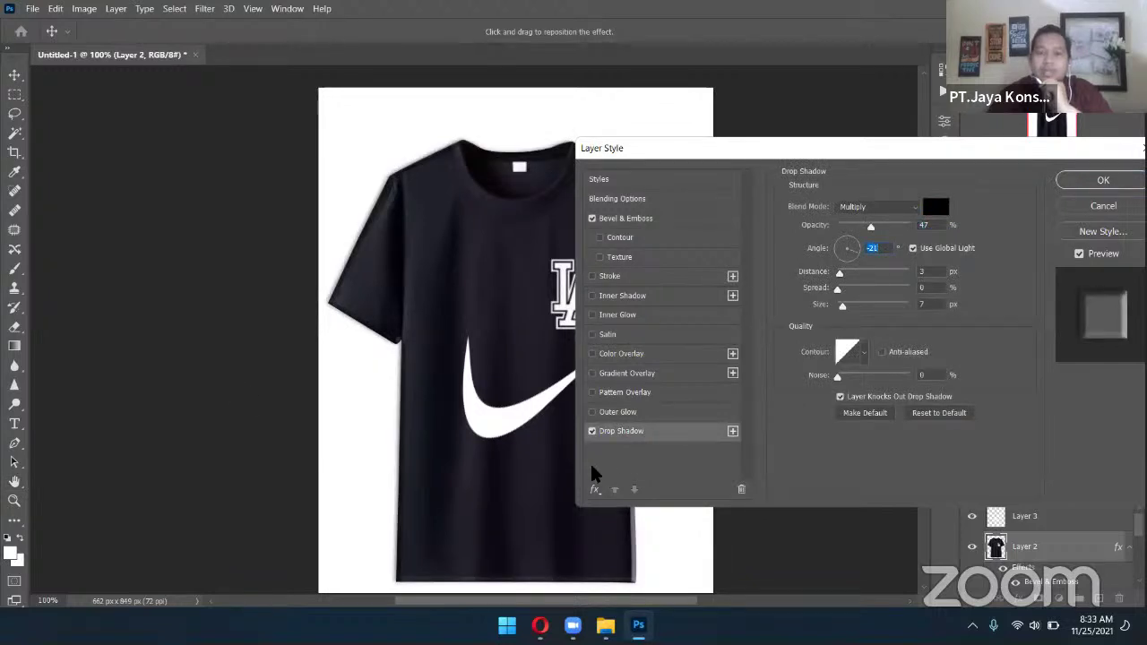
click(592, 431)
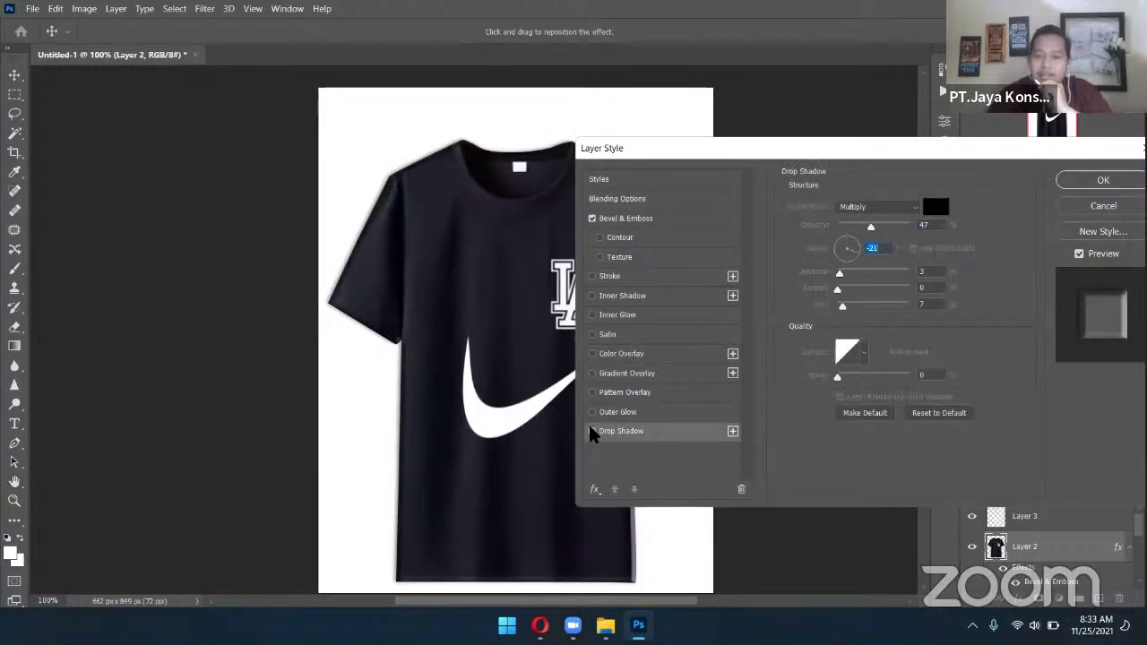
click(1097, 204)
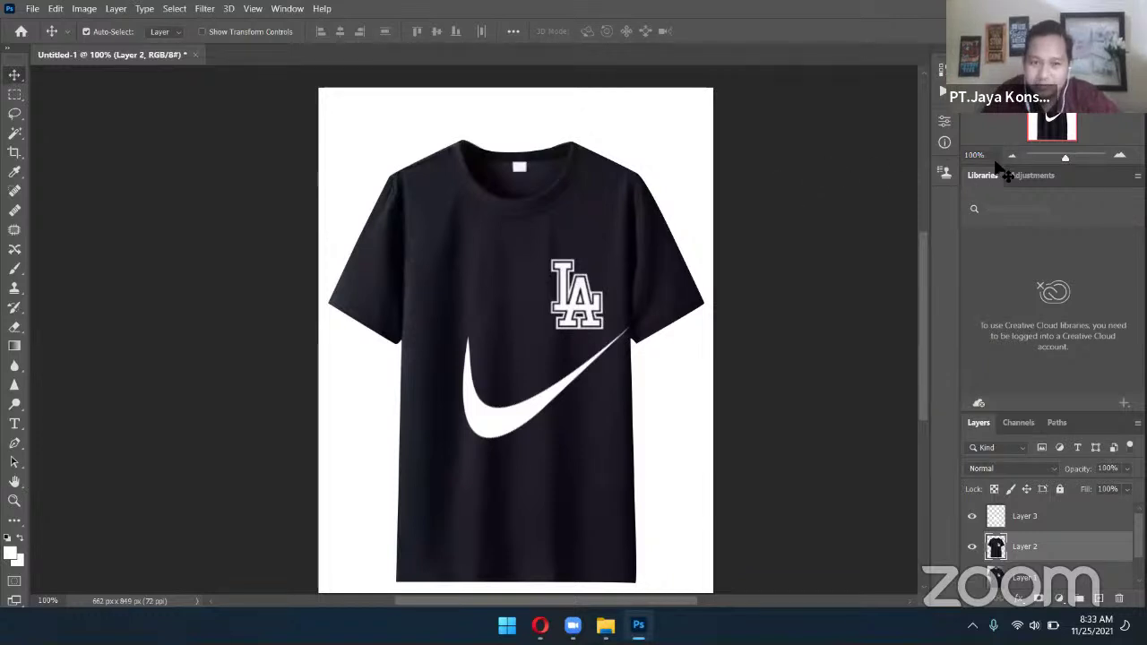
Move the swoosh onto the left chest and shrink it to about 116 × 72 px
drag(513, 378, 452, 290)
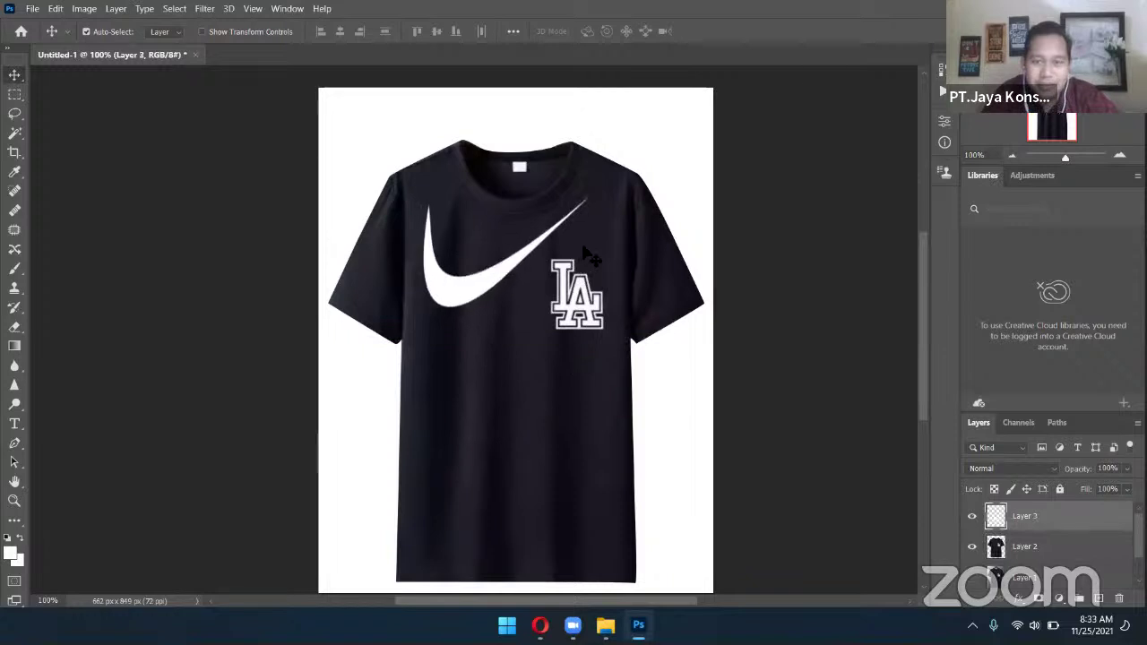
key(ctrl)
key(ctrl+t)
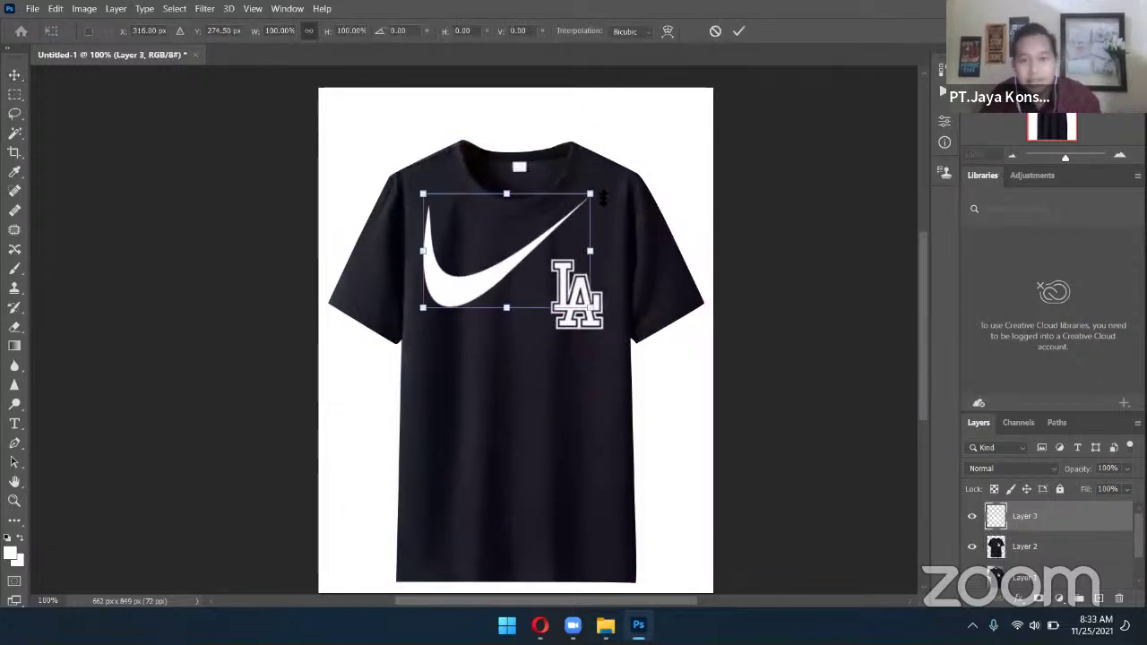
drag(591, 194, 433, 305)
key(Return)
Reposition the small Layer 3 swoosh on the chest, level with the LA logo
click(1057, 520)
click(1021, 516)
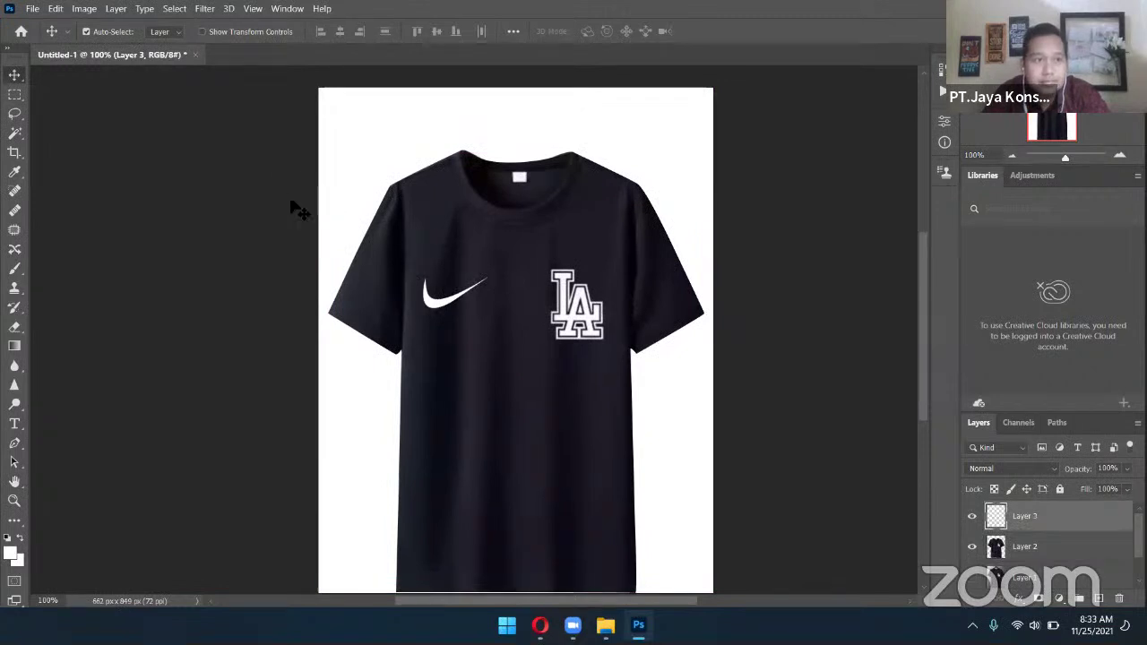
drag(441, 305, 447, 285)
scroll(802, 294, down, 2)
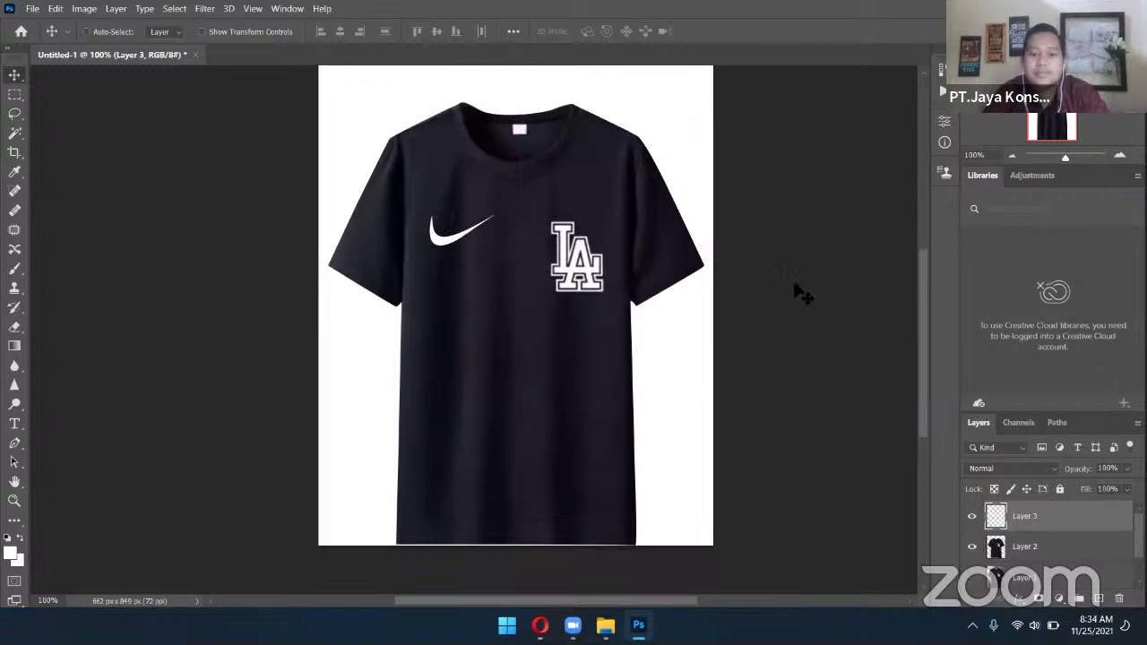
scroll(802, 293, up, 3)
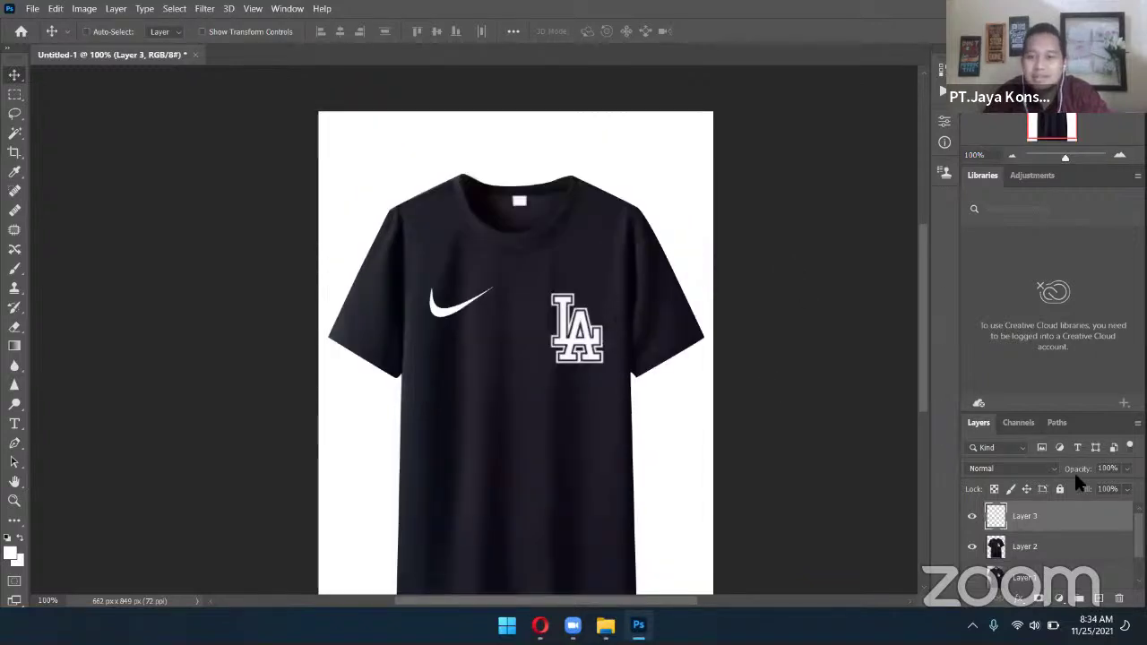
Open and dismiss the File menu, then switch to the Opera reference T-shirt photo
click(30, 9)
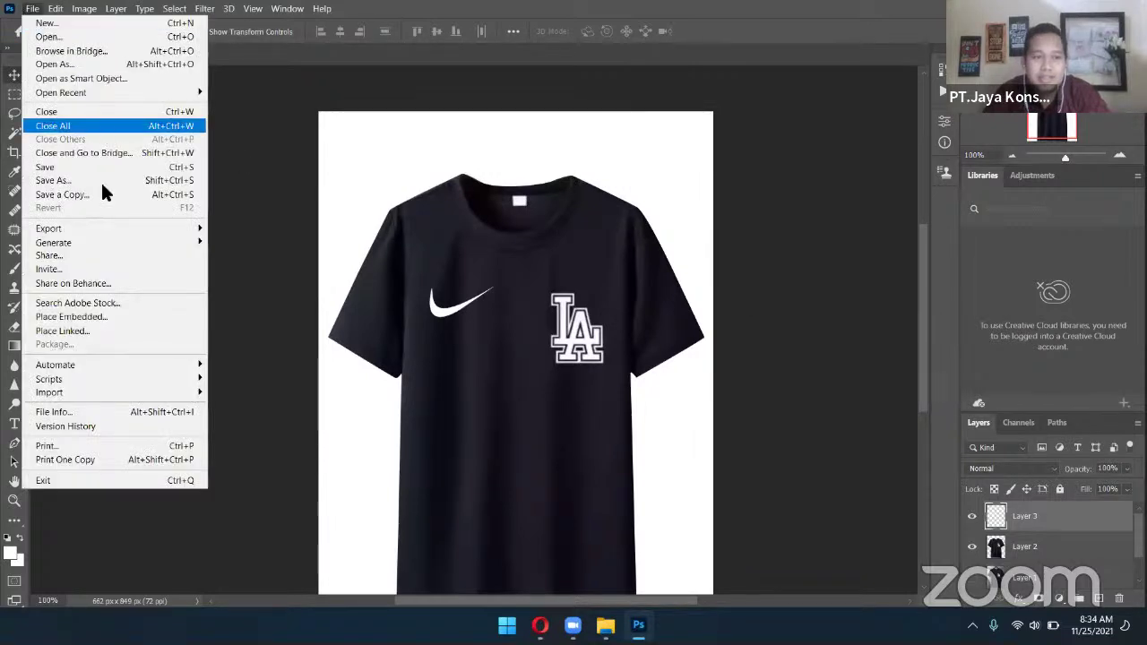
click(828, 235)
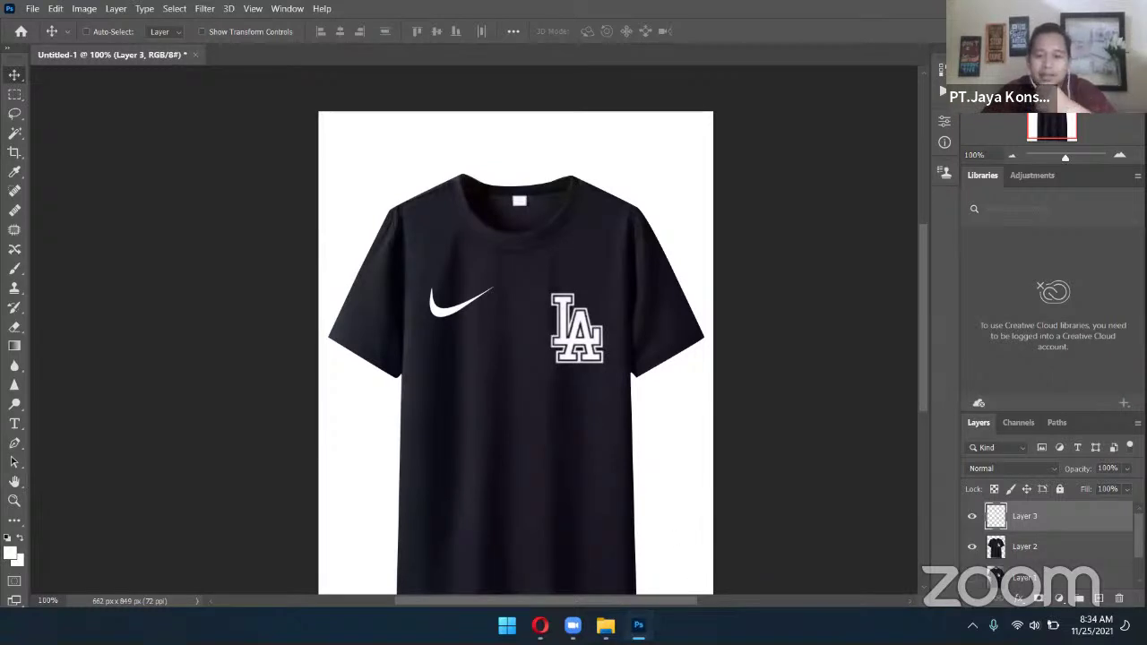
key(alt+Tab)
key(alt+Tab)
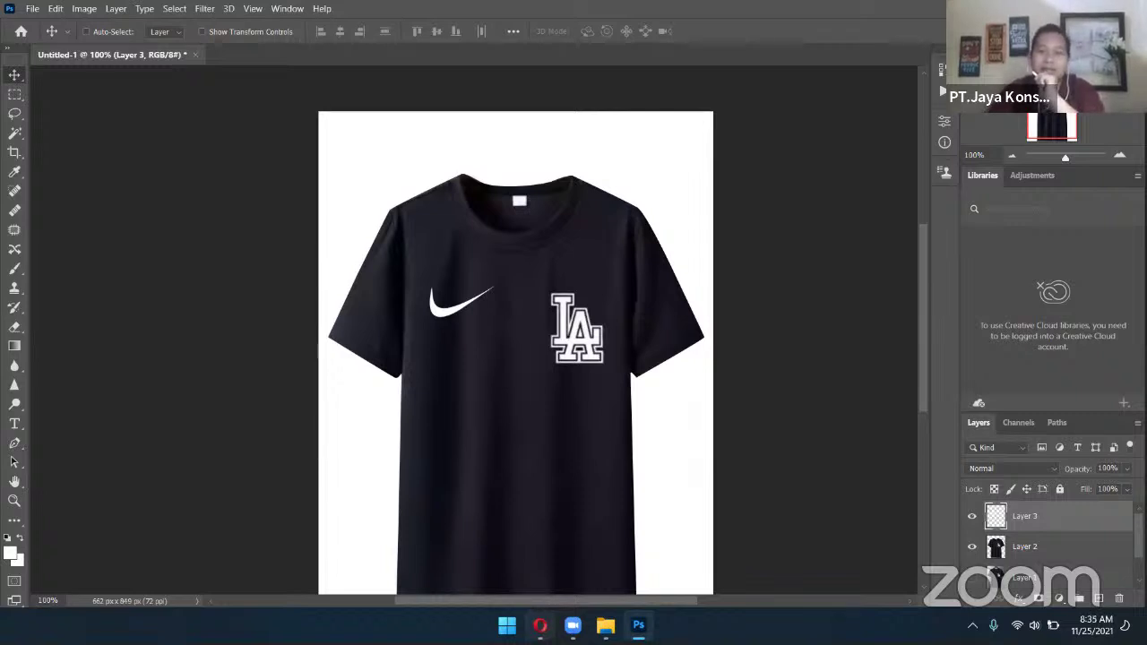
key(alt+Tab)
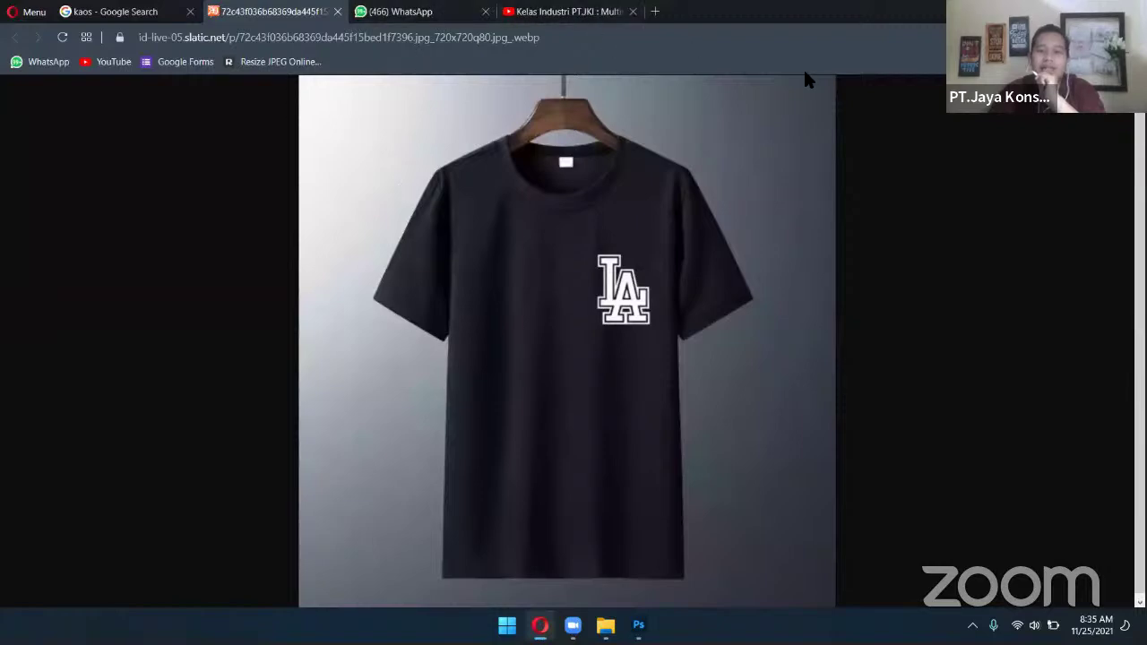
Close the T-shirt image tab and load the Freepik home page from the address bar
click(336, 11)
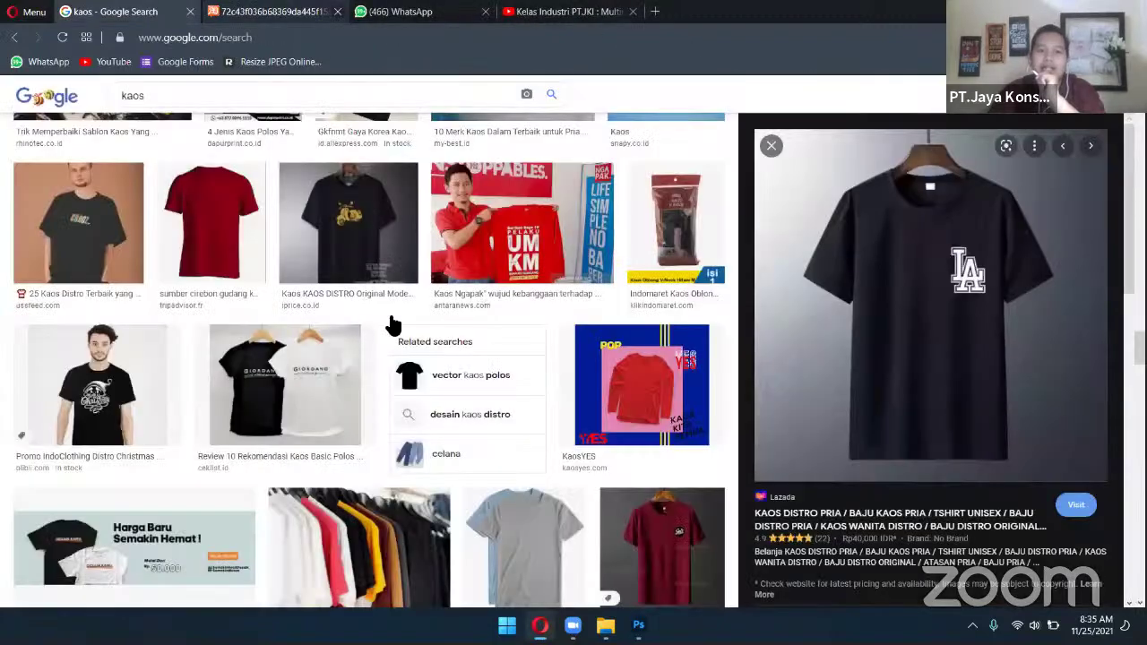
click(280, 39)
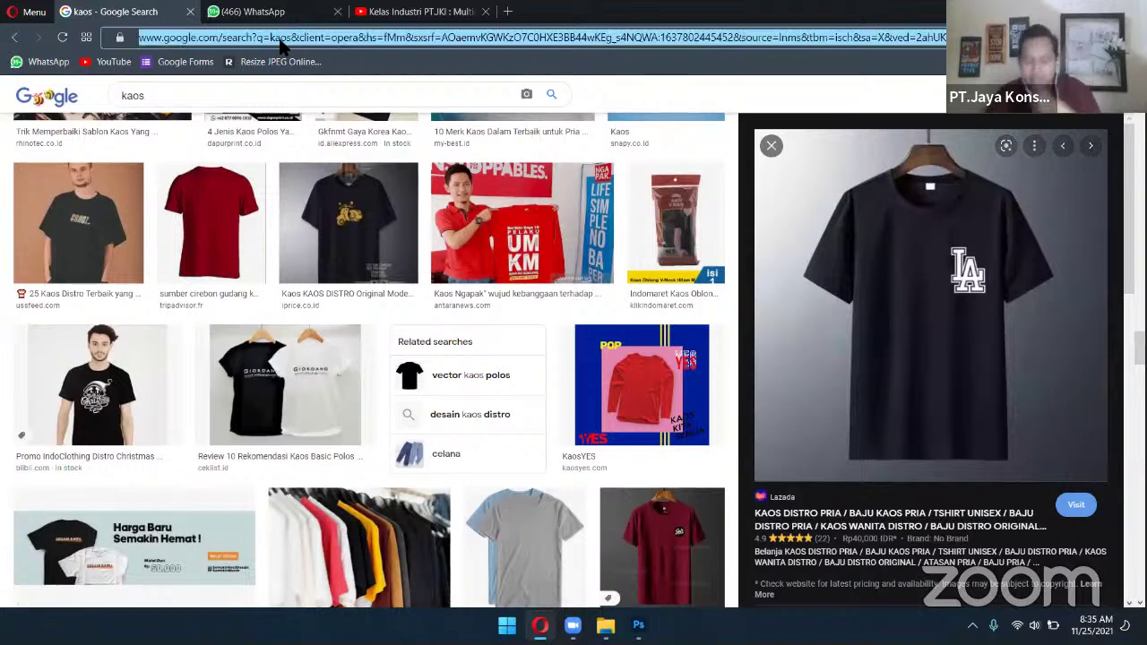
text(free)
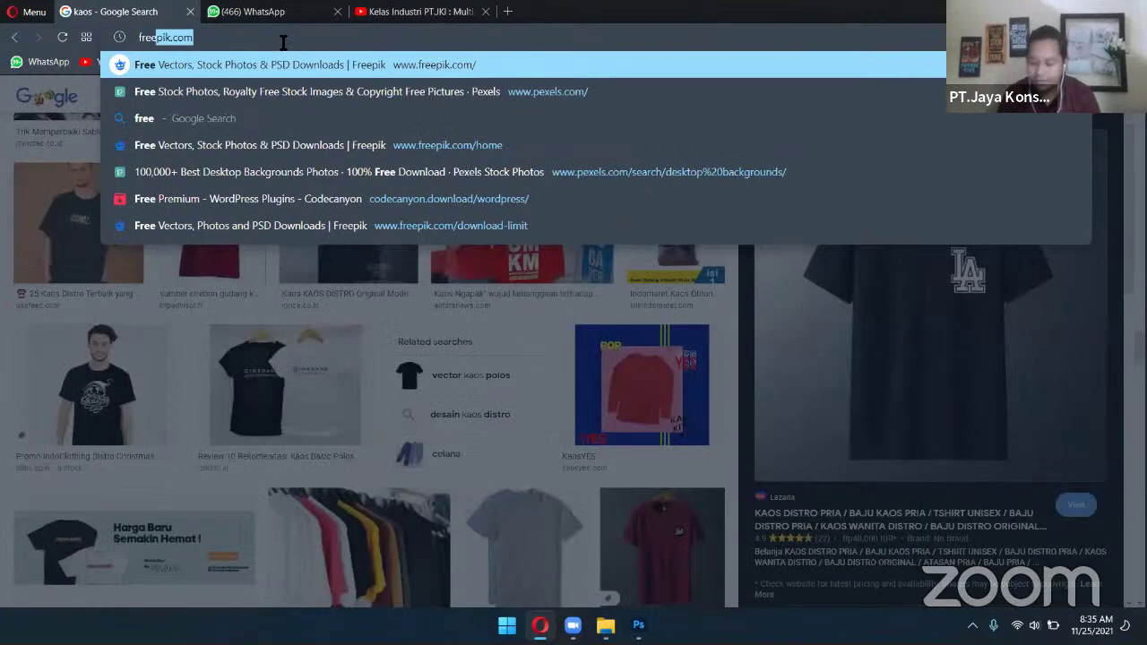
key(Return)
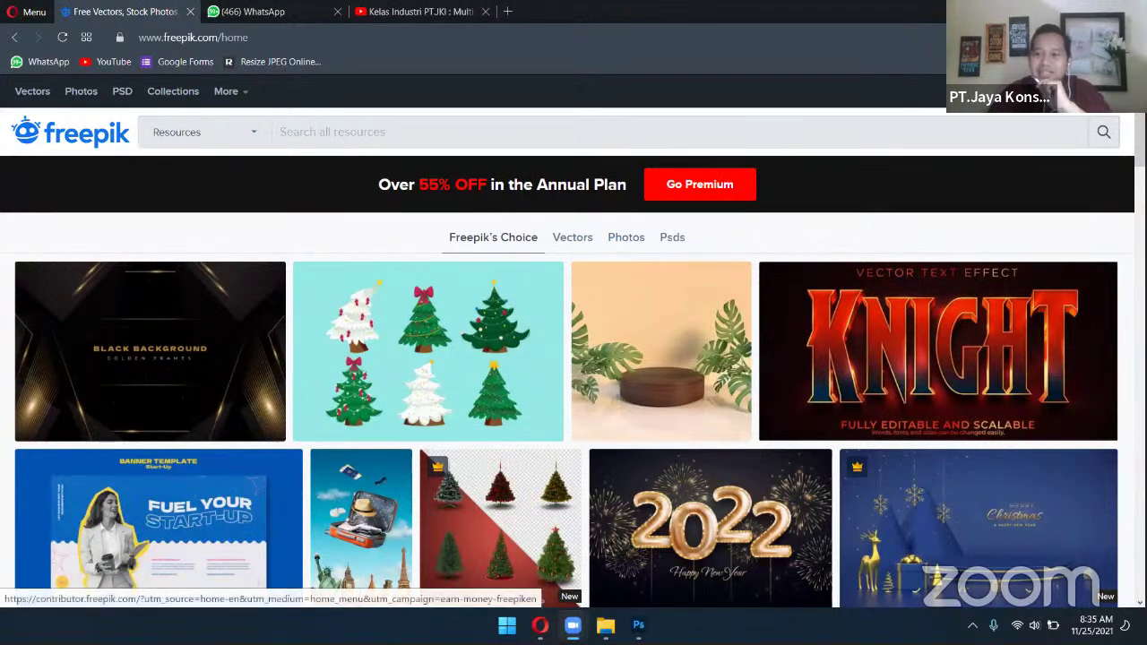
Open Freepik's contributor sign-in with Google, skim the terms, then go back to the home page
click(1103, 132)
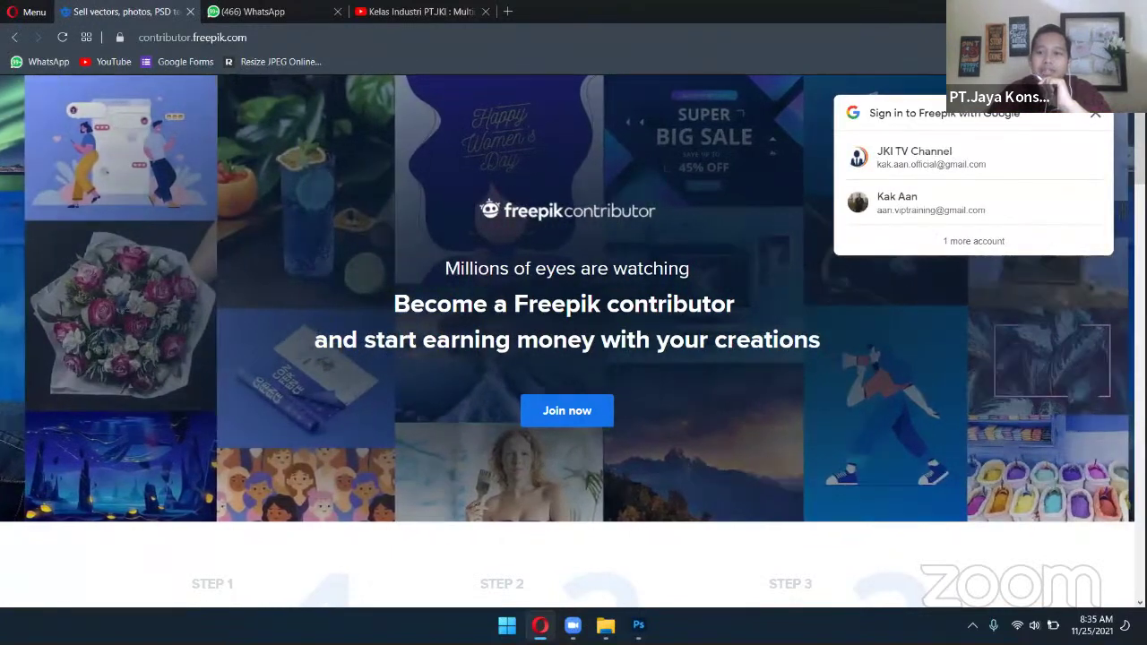
click(932, 197)
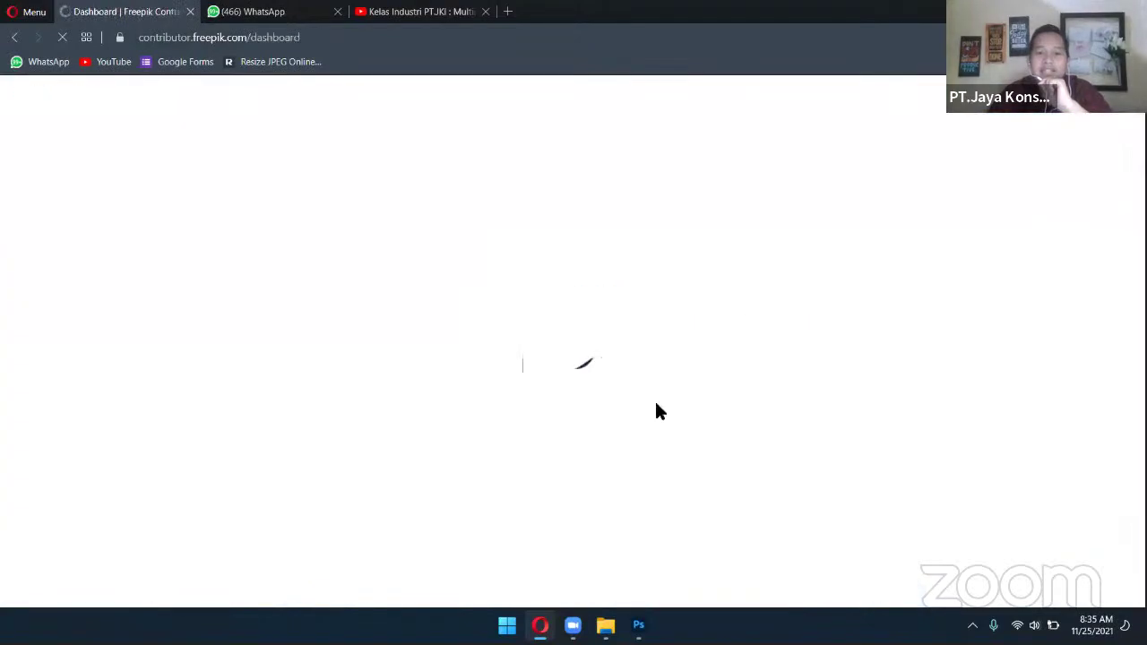
scroll(538, 404, down, 5)
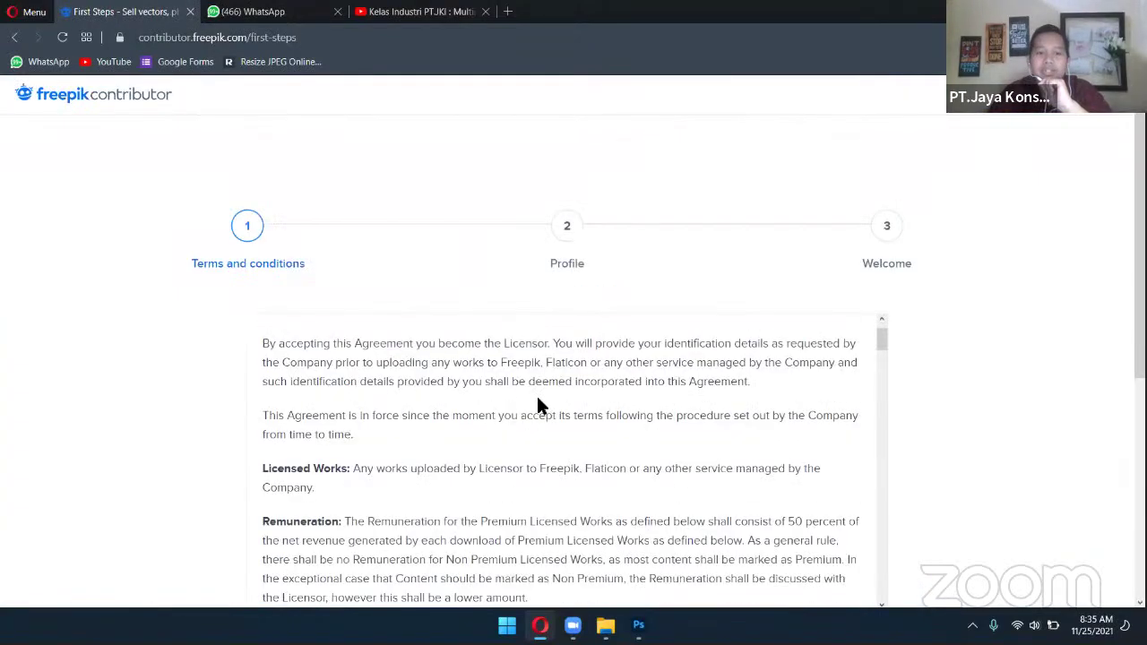
scroll(561, 408, down, 10)
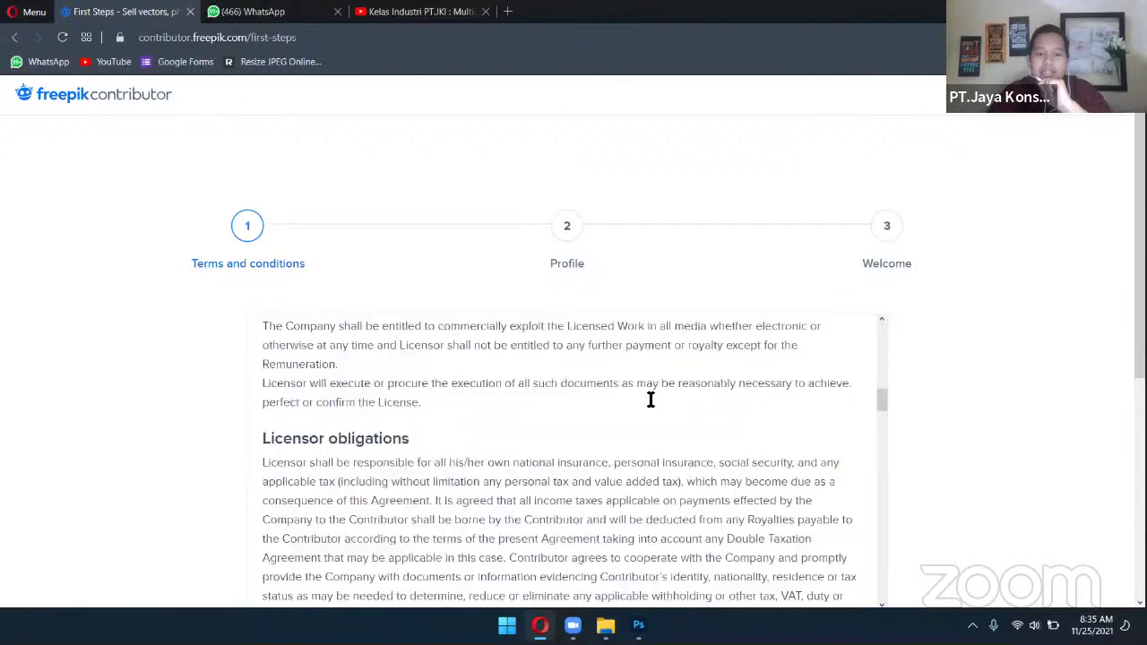
scroll(967, 432, down, 5)
scroll(968, 432, up, 5)
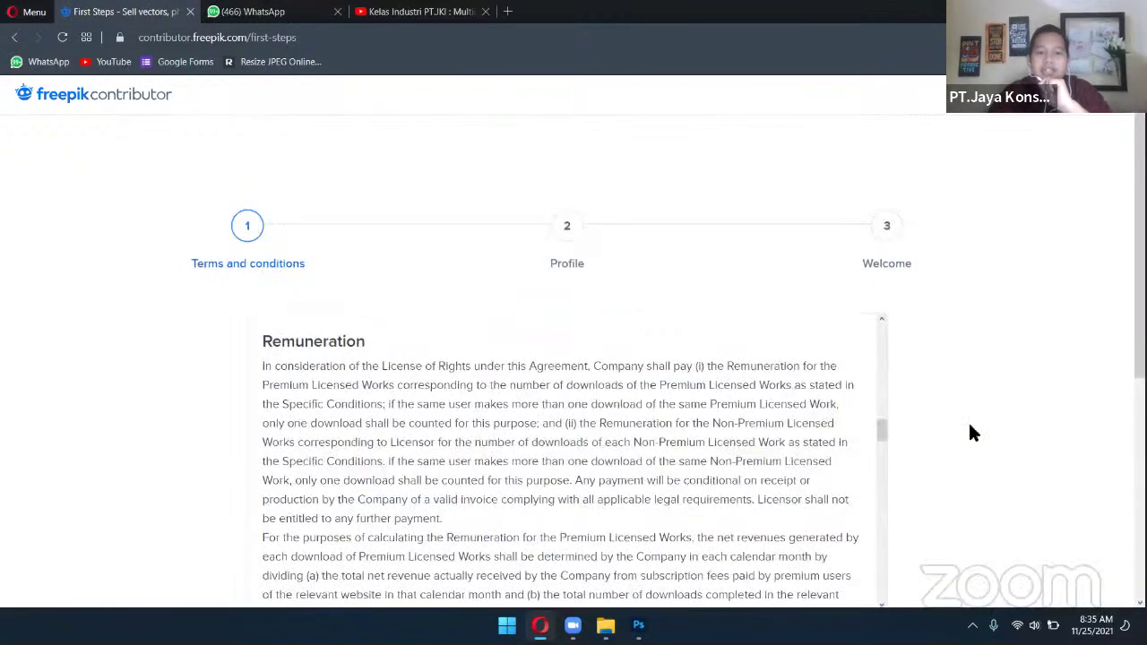
click(14, 38)
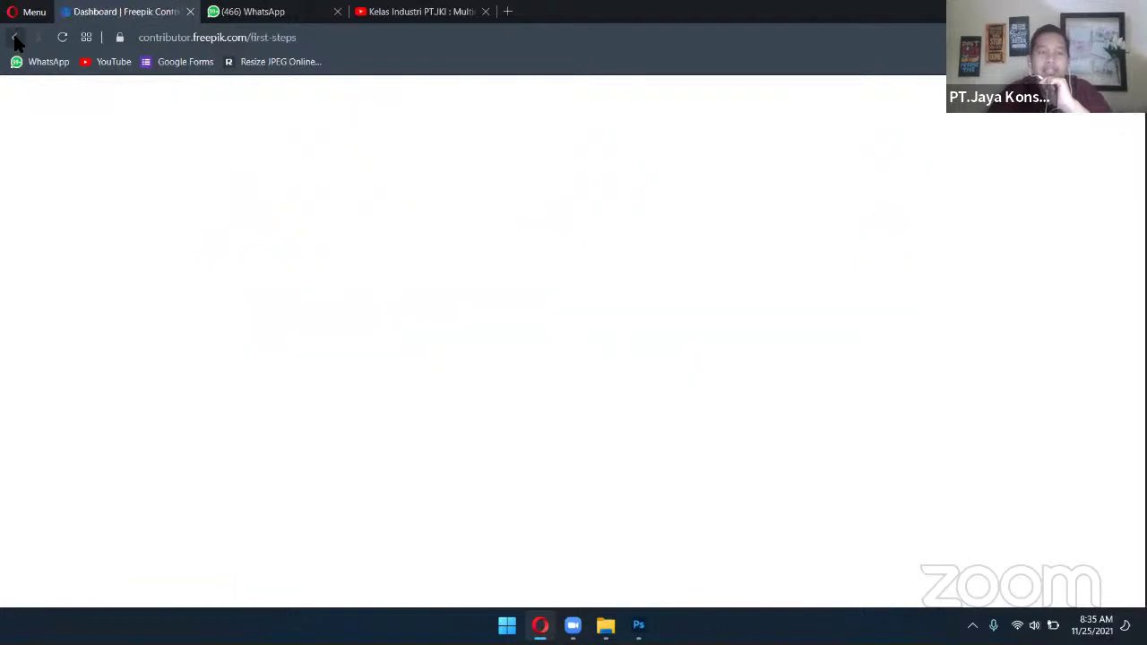
click(15, 37)
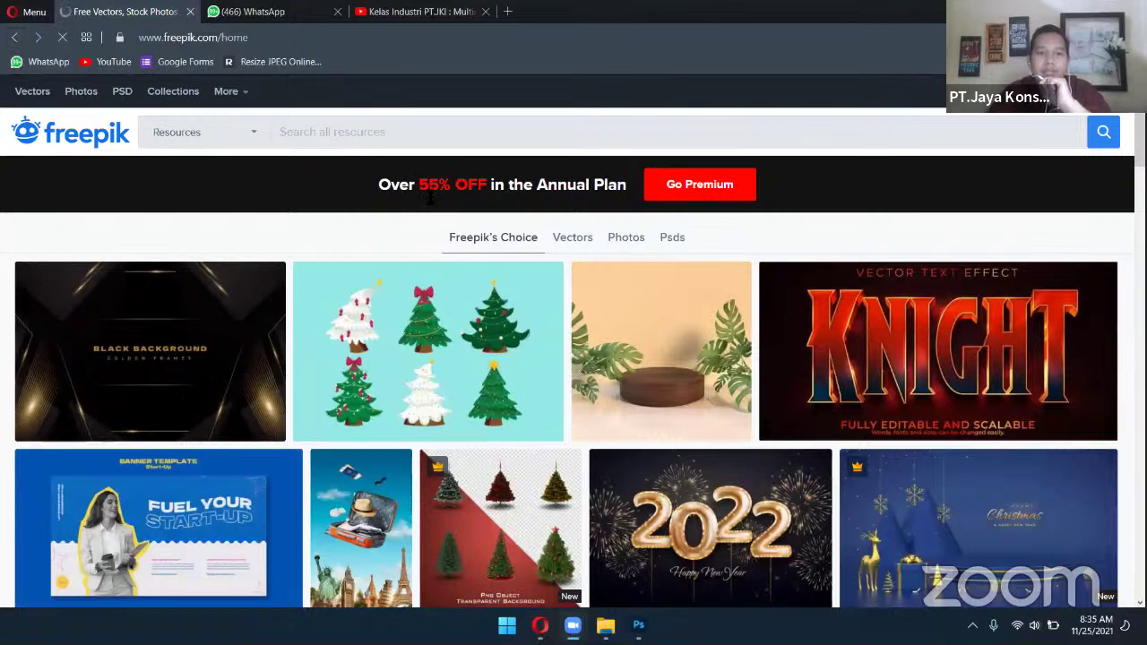
Set the Freepik resource type filter to Vectors after trying Photos, PSD and Icons
click(251, 135)
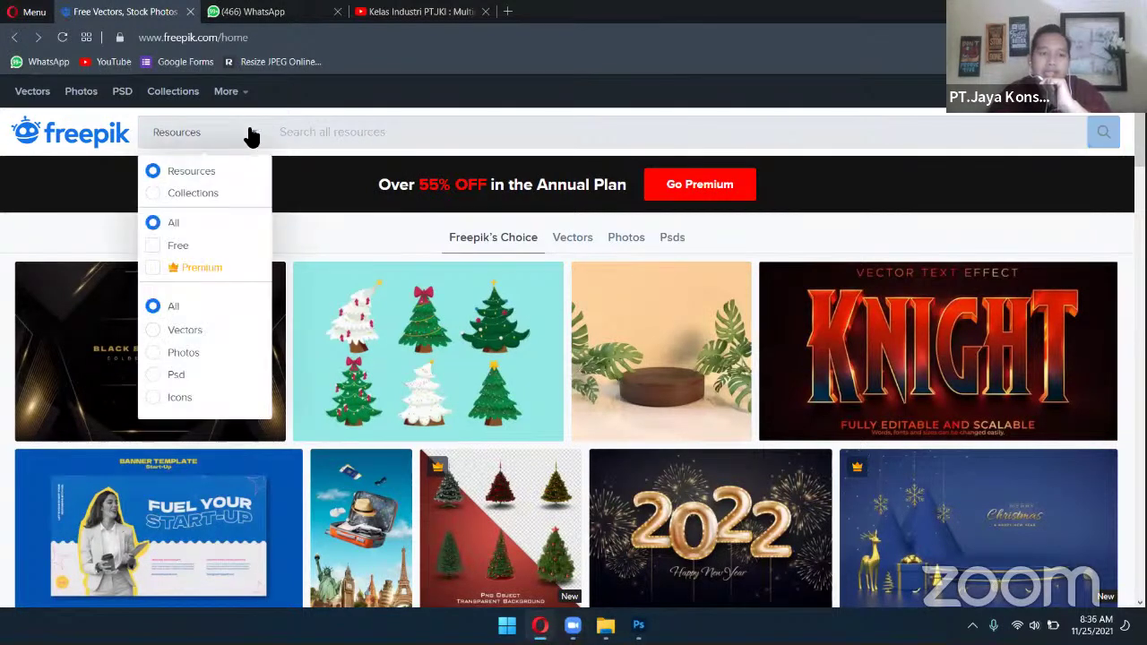
click(160, 331)
click(159, 353)
click(164, 381)
click(161, 400)
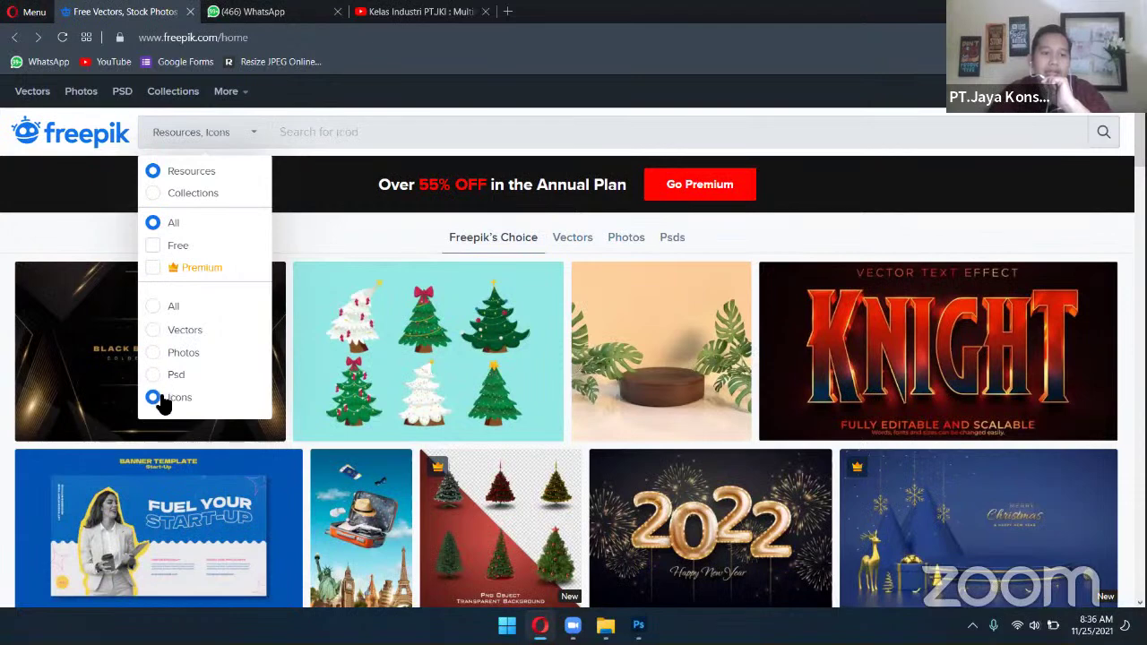
click(159, 376)
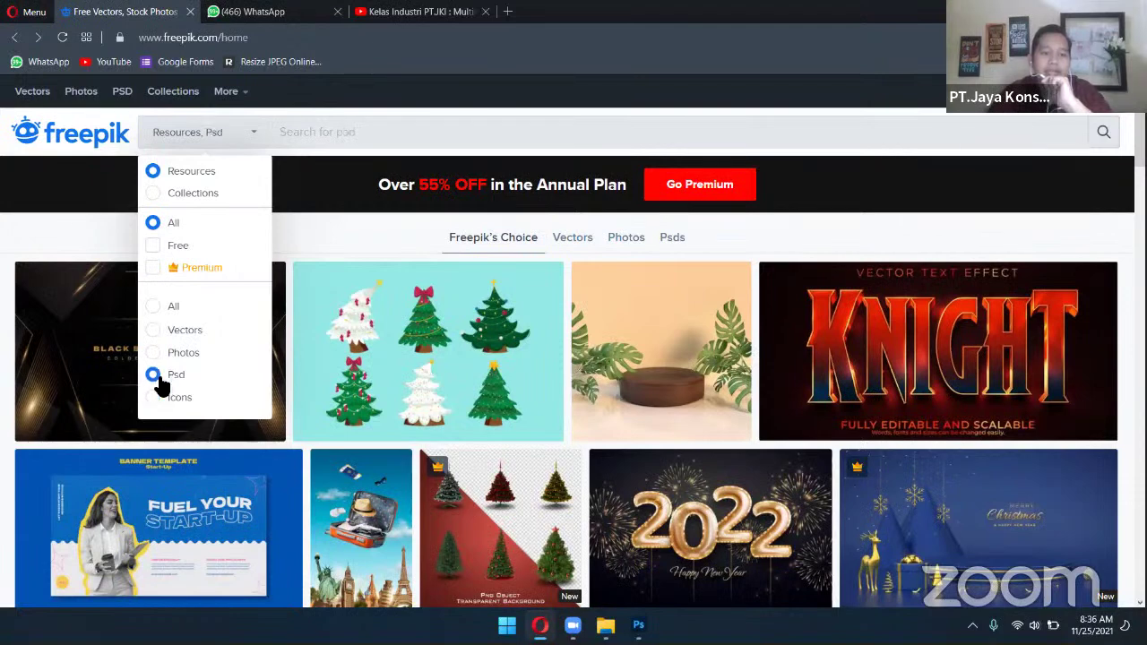
click(157, 355)
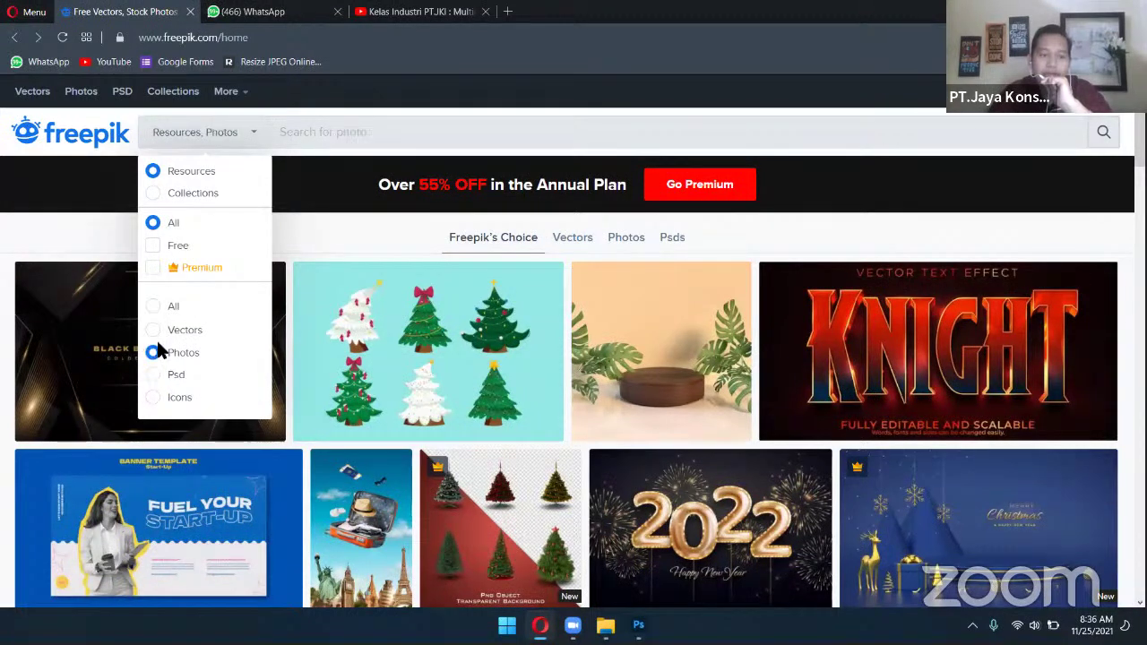
click(162, 331)
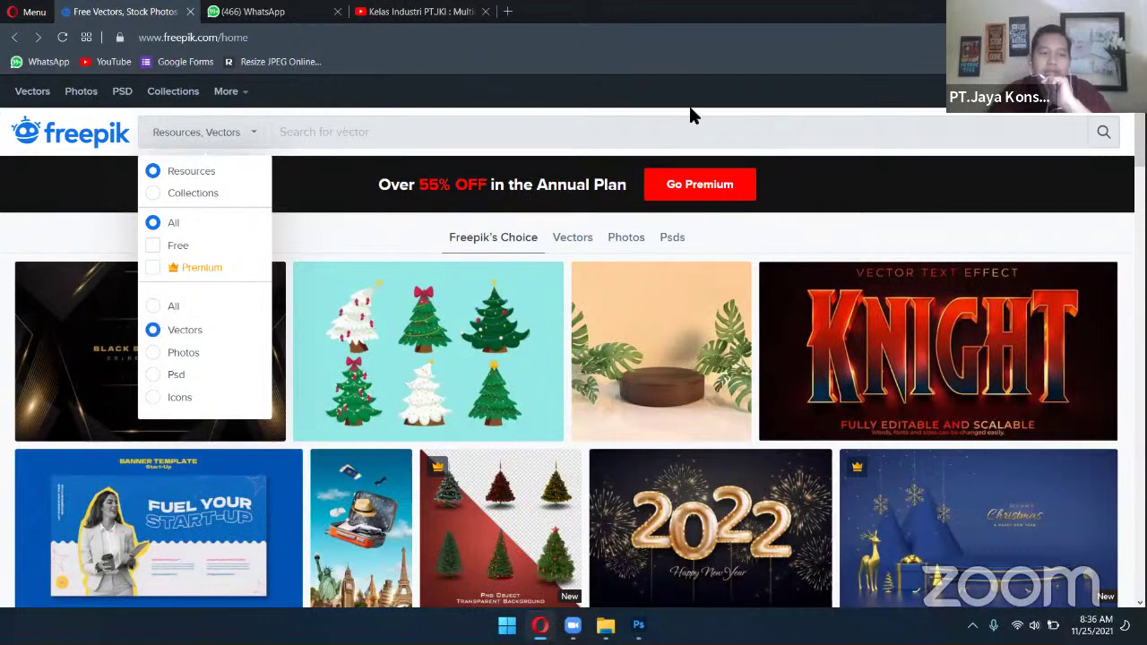
click(1102, 134)
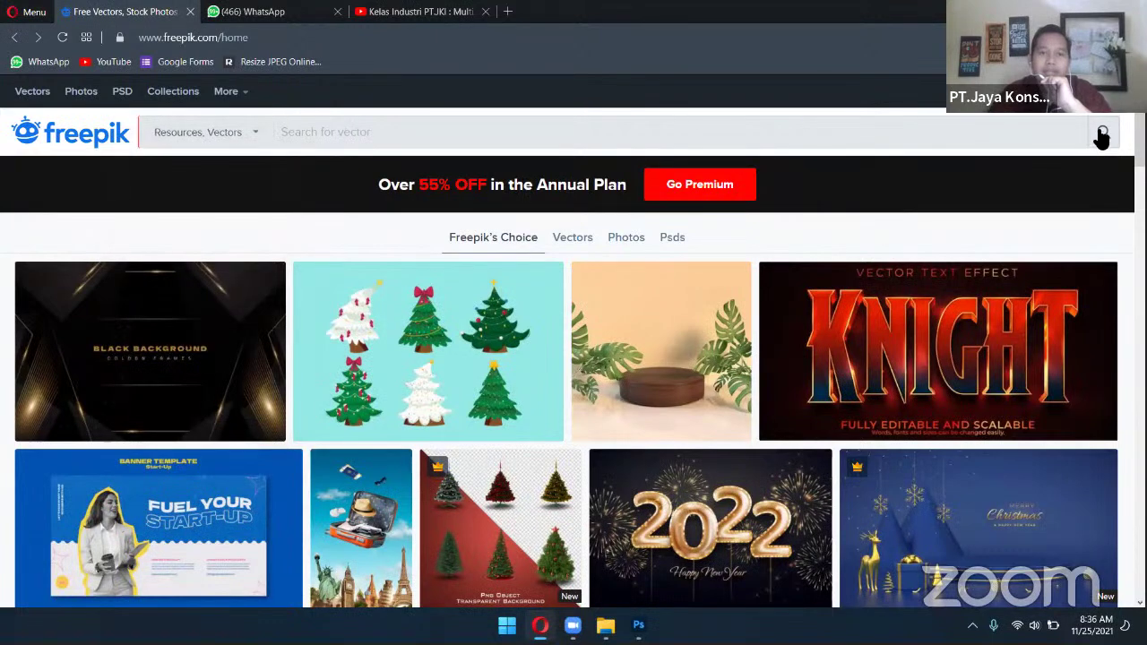
Search for 'hari guru' and scroll through the 672 vector results
click(346, 132)
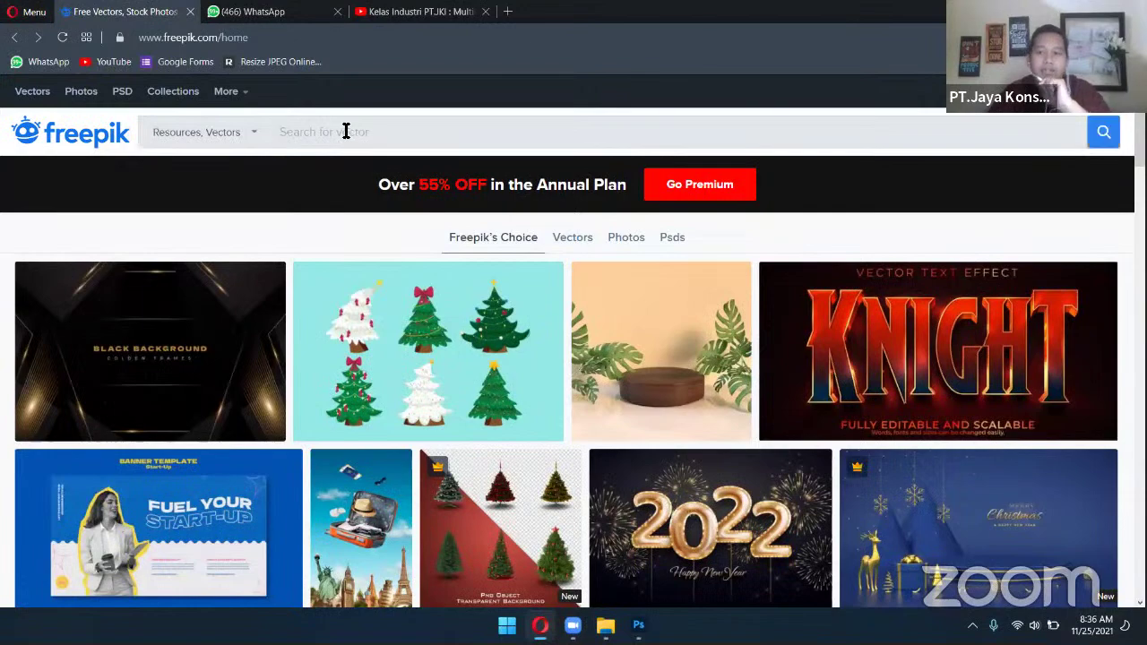
text(hari)
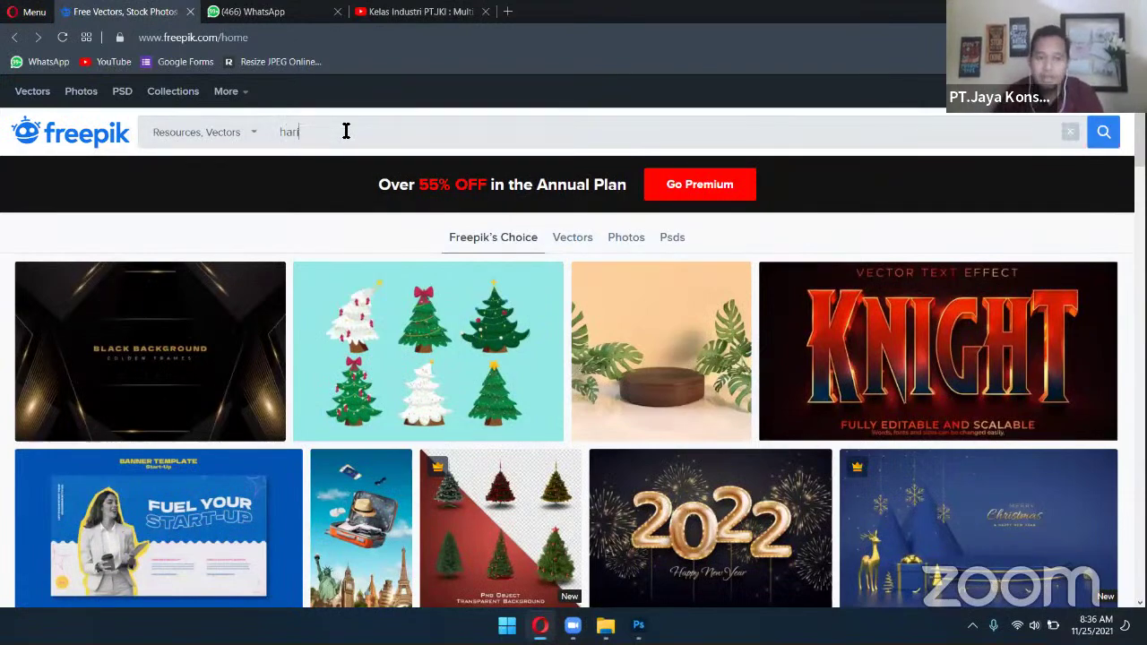
text( guru)
key(Return)
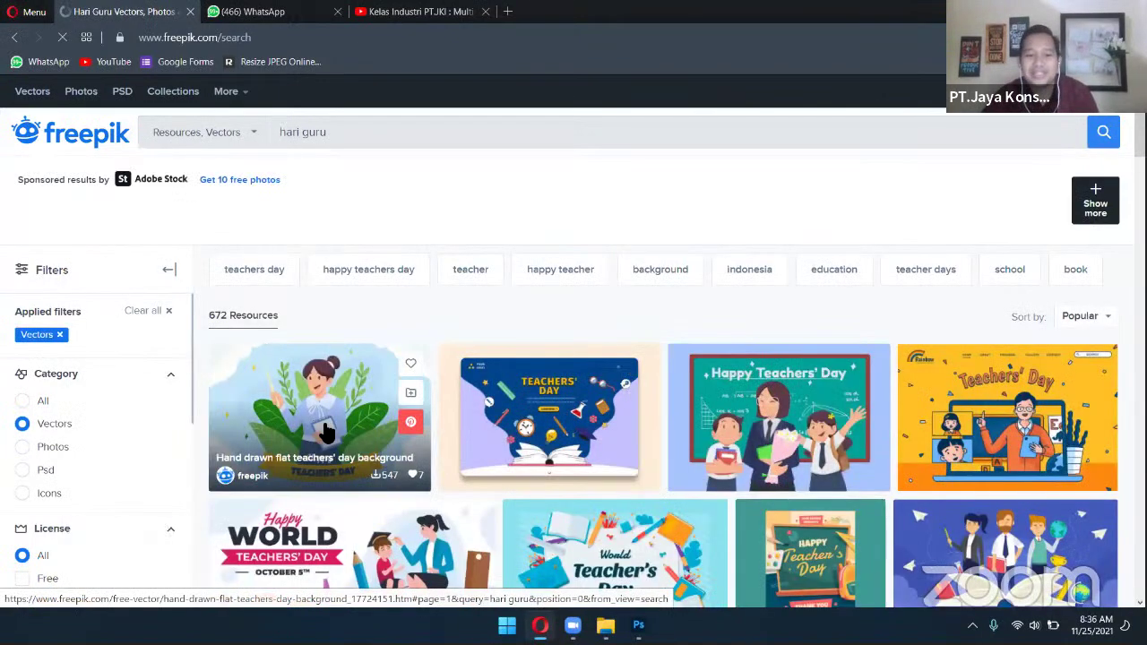
scroll(322, 430, down, 2)
scroll(1004, 499, down, 2)
scroll(998, 474, up, 5)
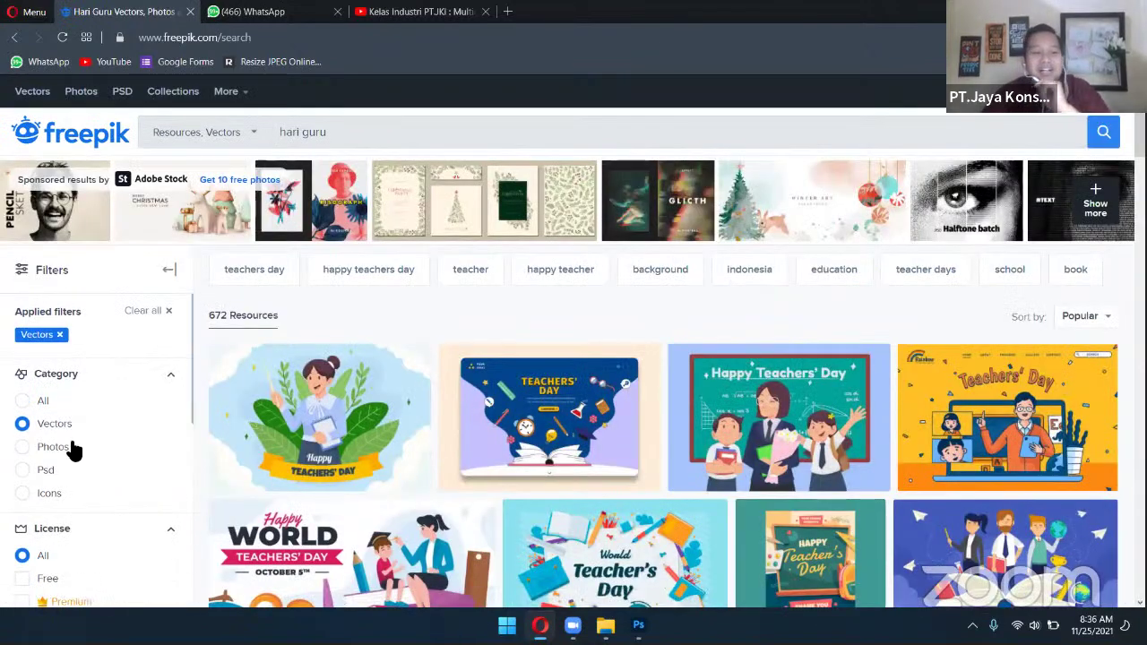
scroll(72, 448, down, 1)
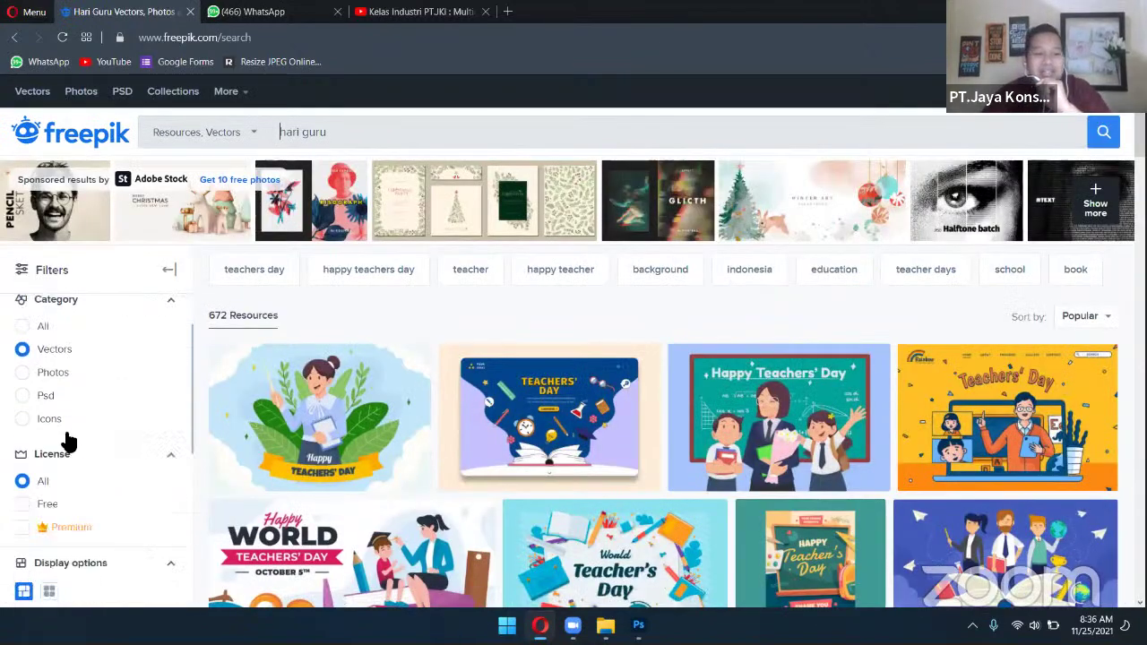
click(347, 411)
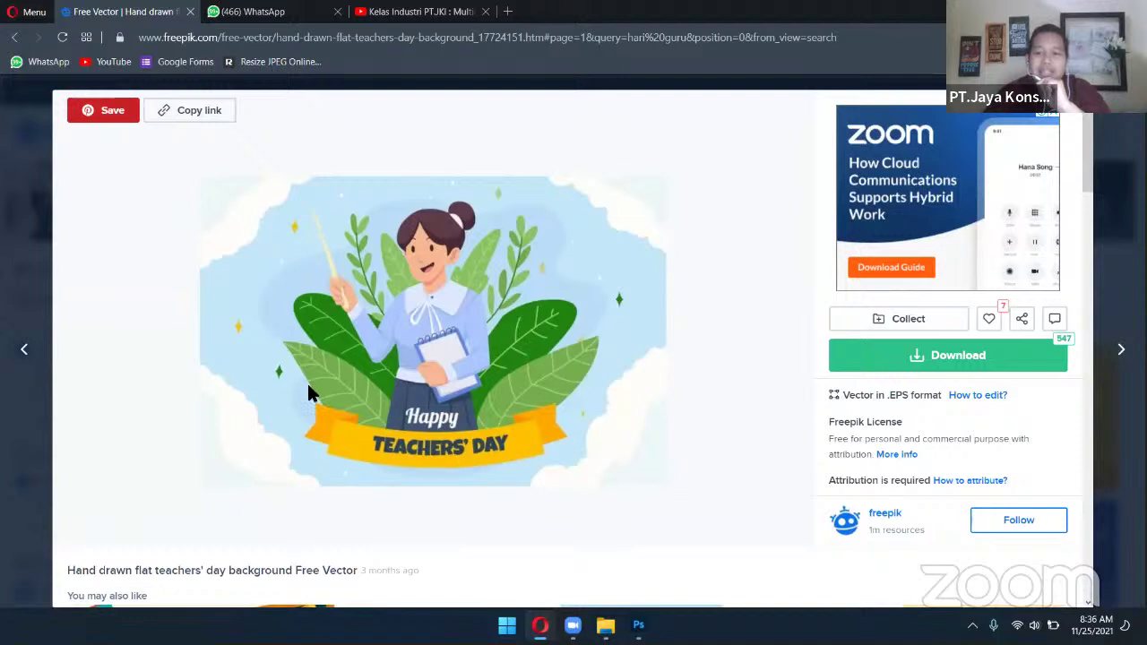
drag(901, 396, 946, 400)
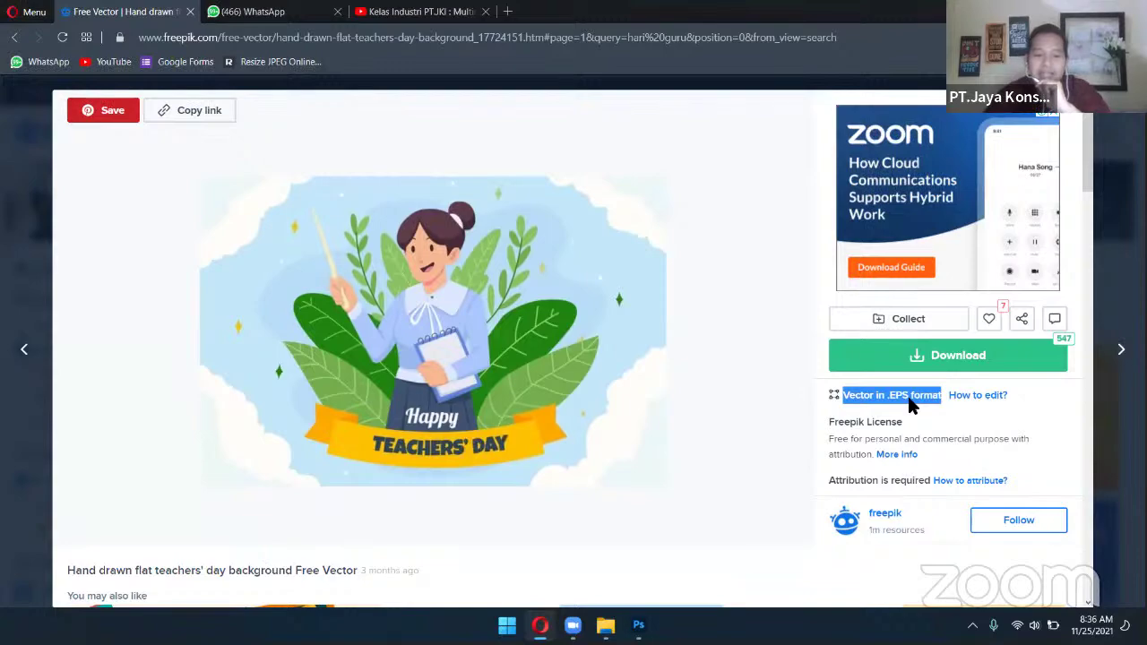
scroll(696, 448, down, 3)
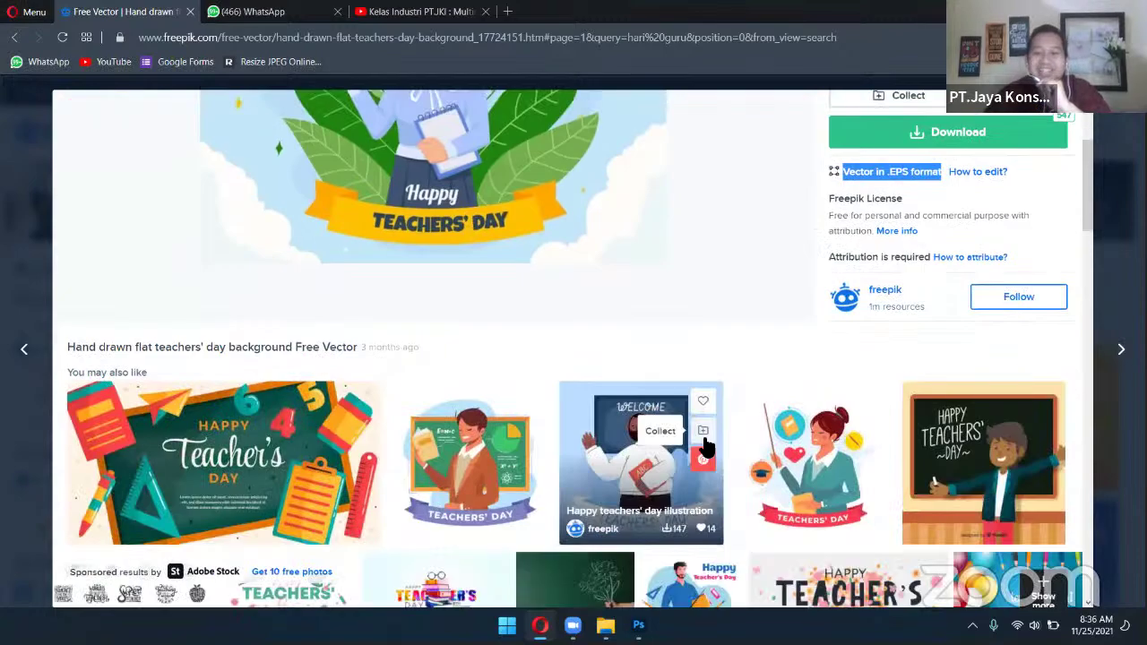
scroll(714, 446, down, 6)
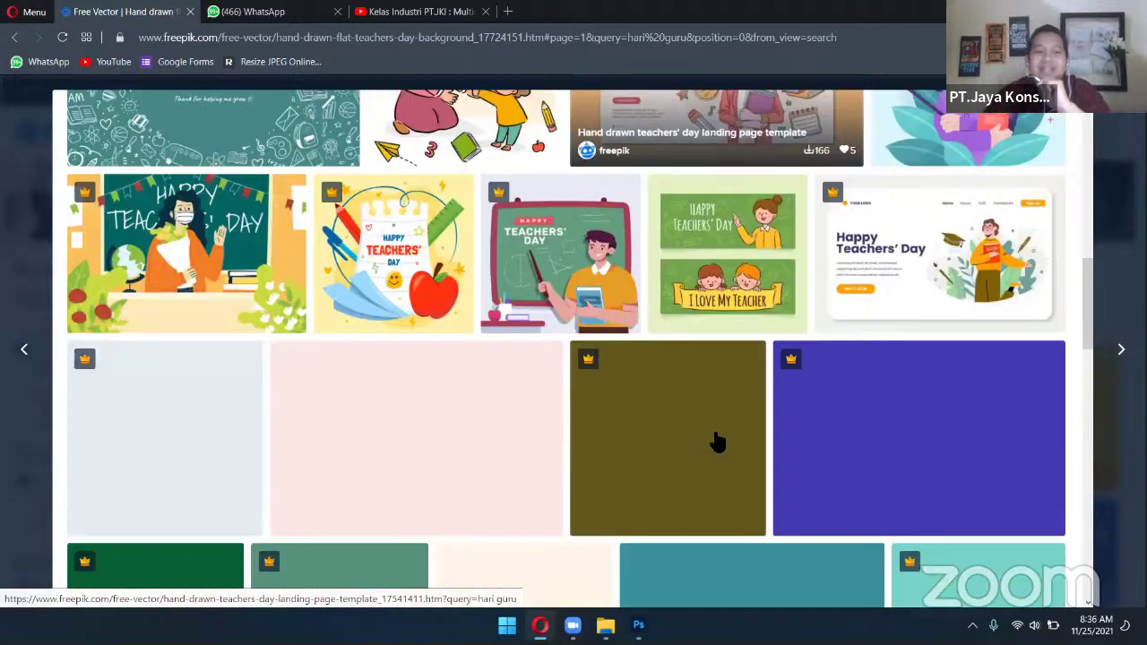
scroll(717, 442, up, 10)
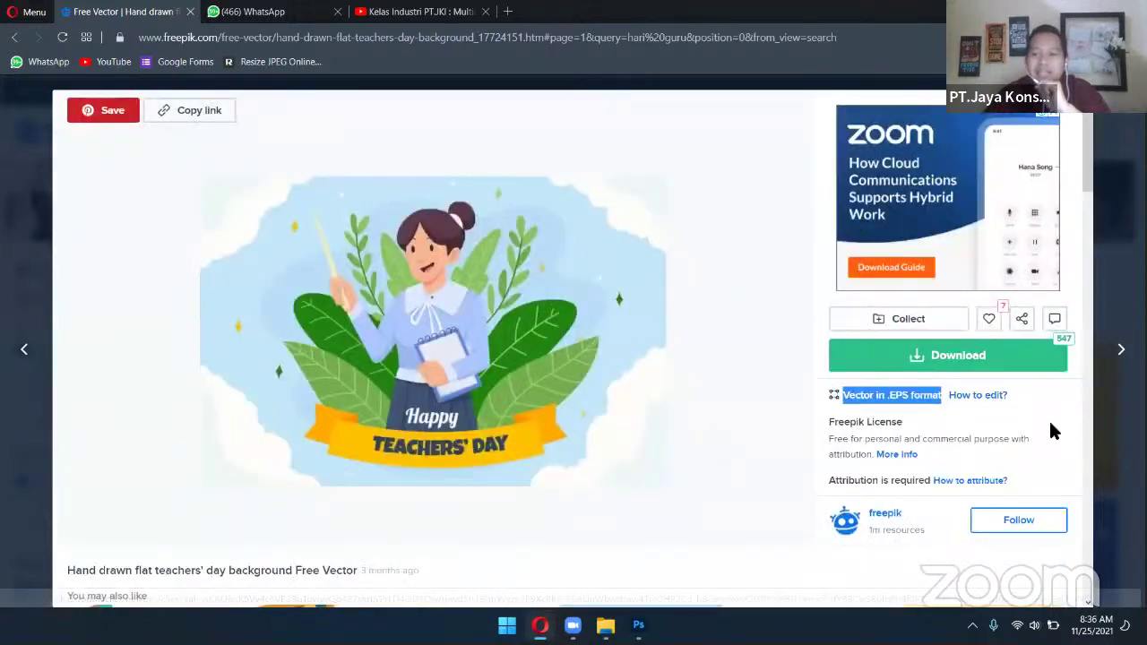
click(1050, 414)
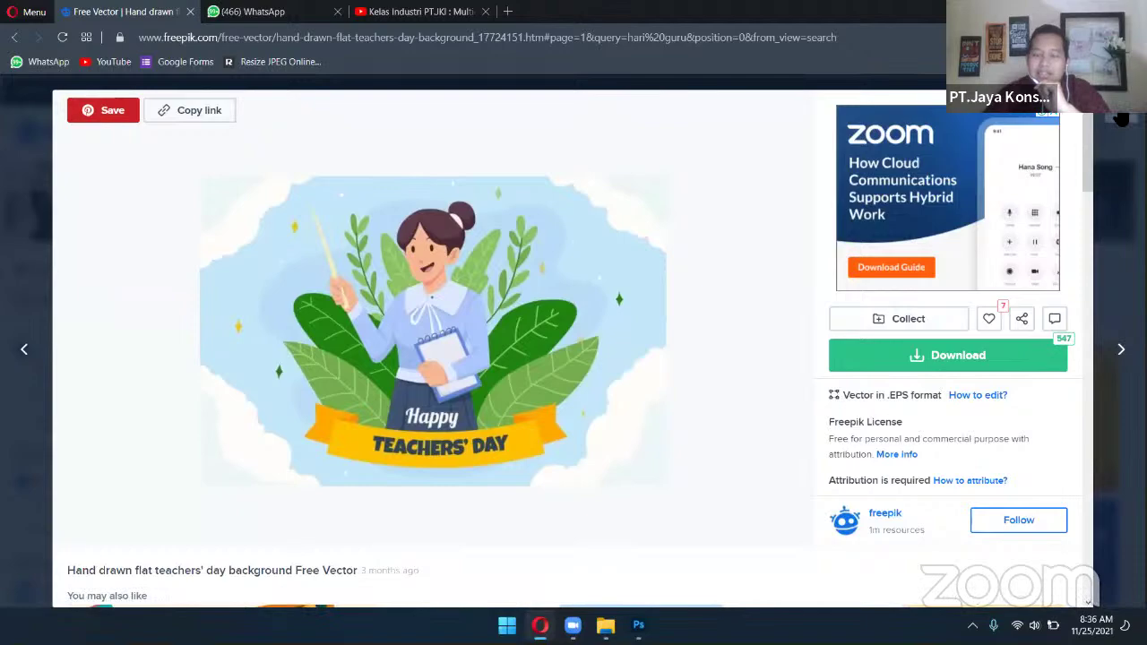
click(1120, 119)
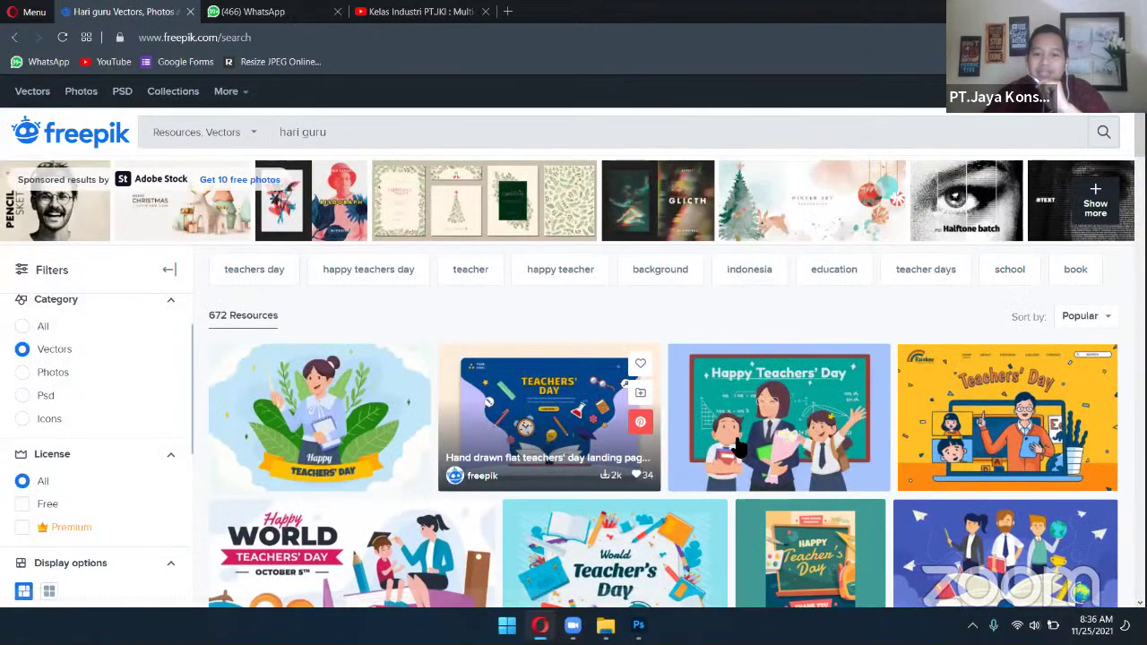
scroll(736, 445, down, 6)
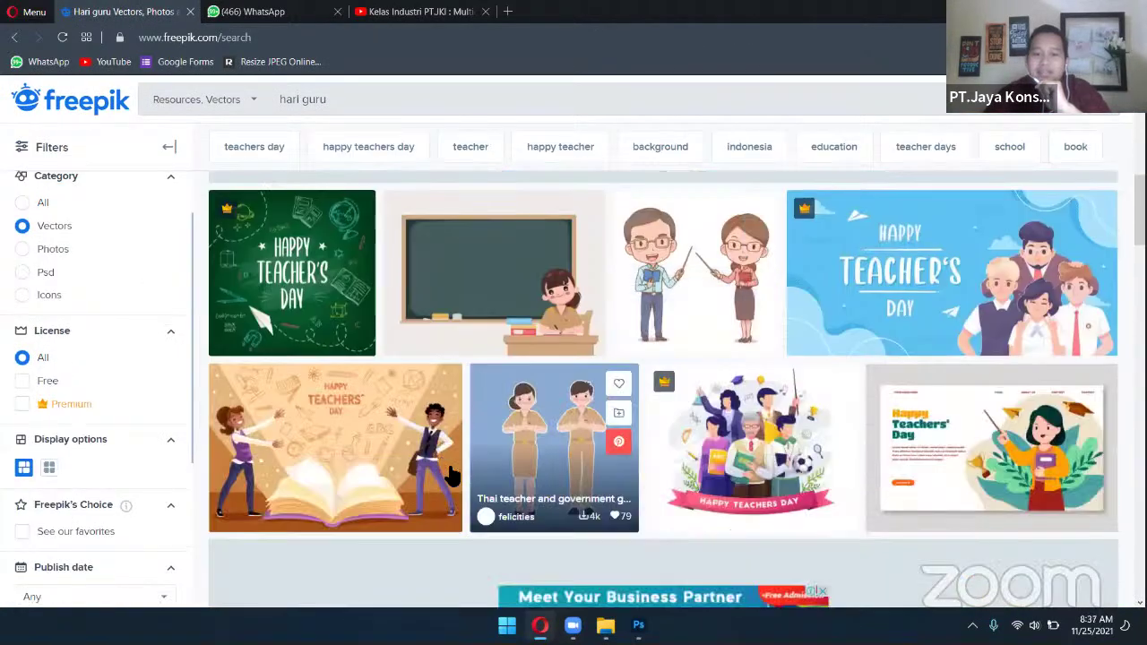
scroll(538, 478, down, 8)
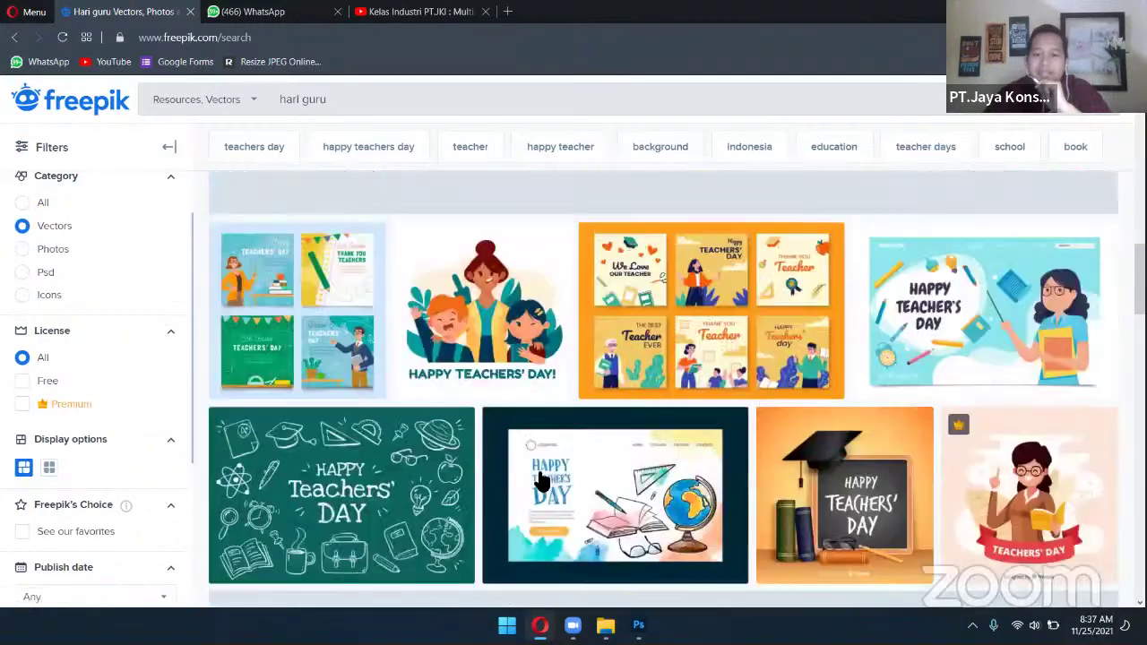
scroll(541, 481, up, 14)
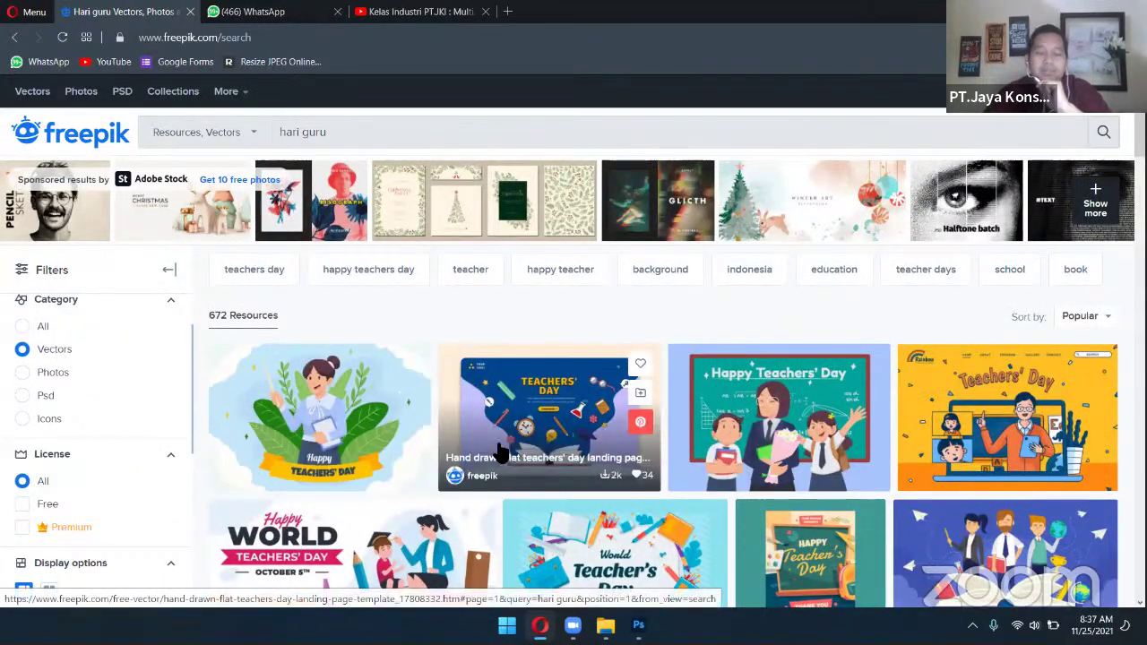
scroll(203, 434, down, 4)
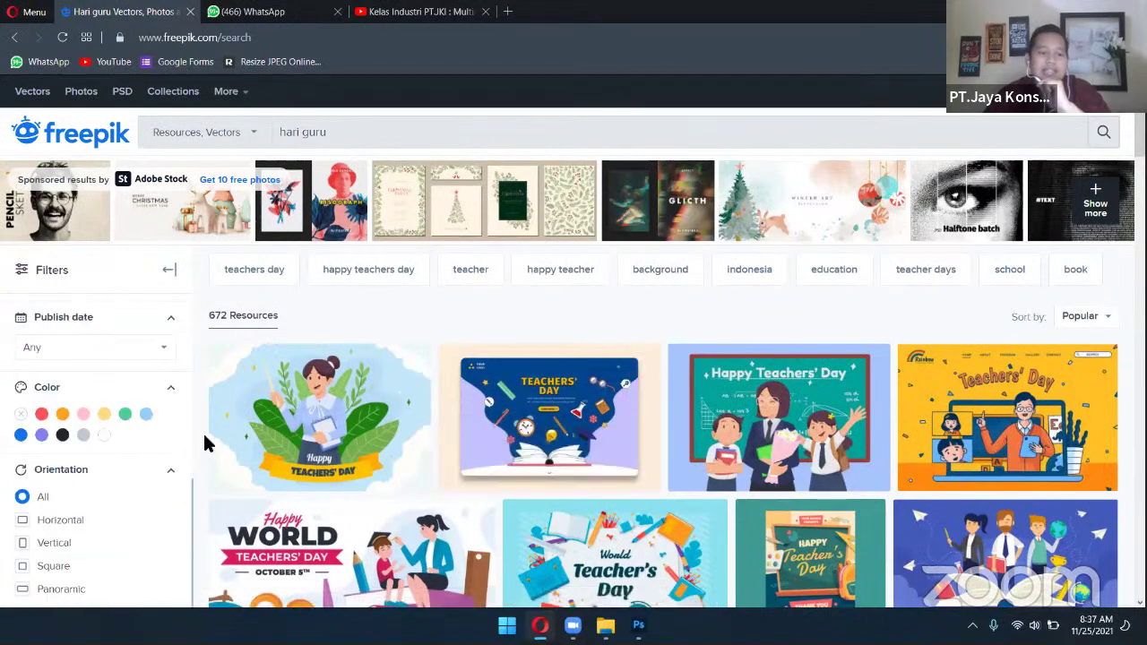
scroll(131, 387, up, 4)
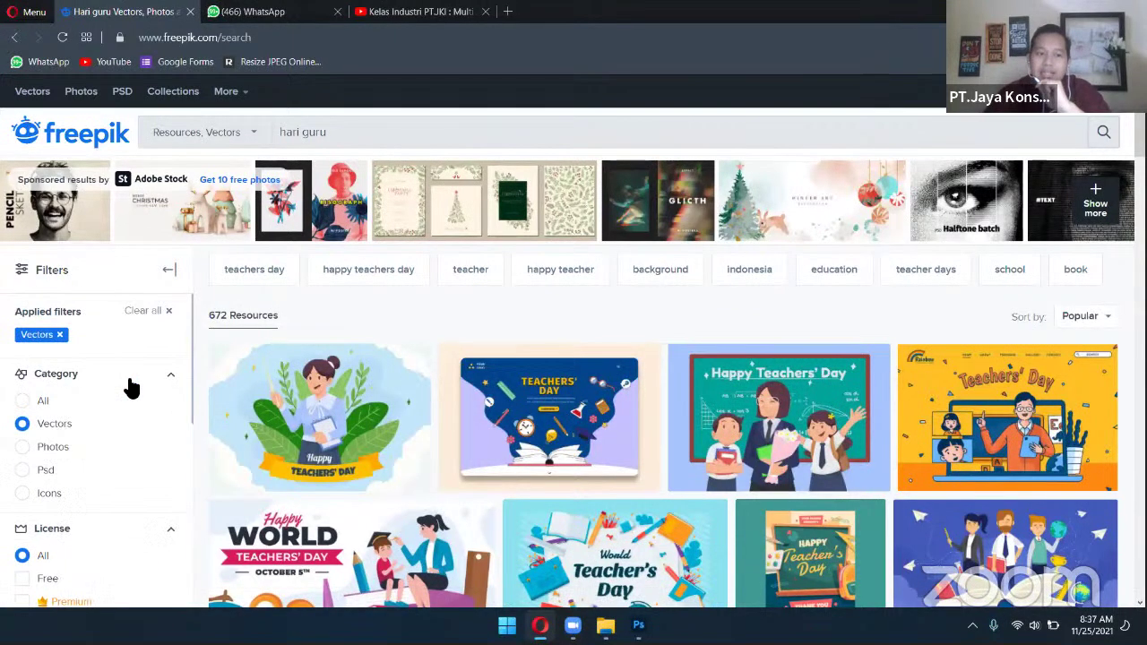
click(374, 38)
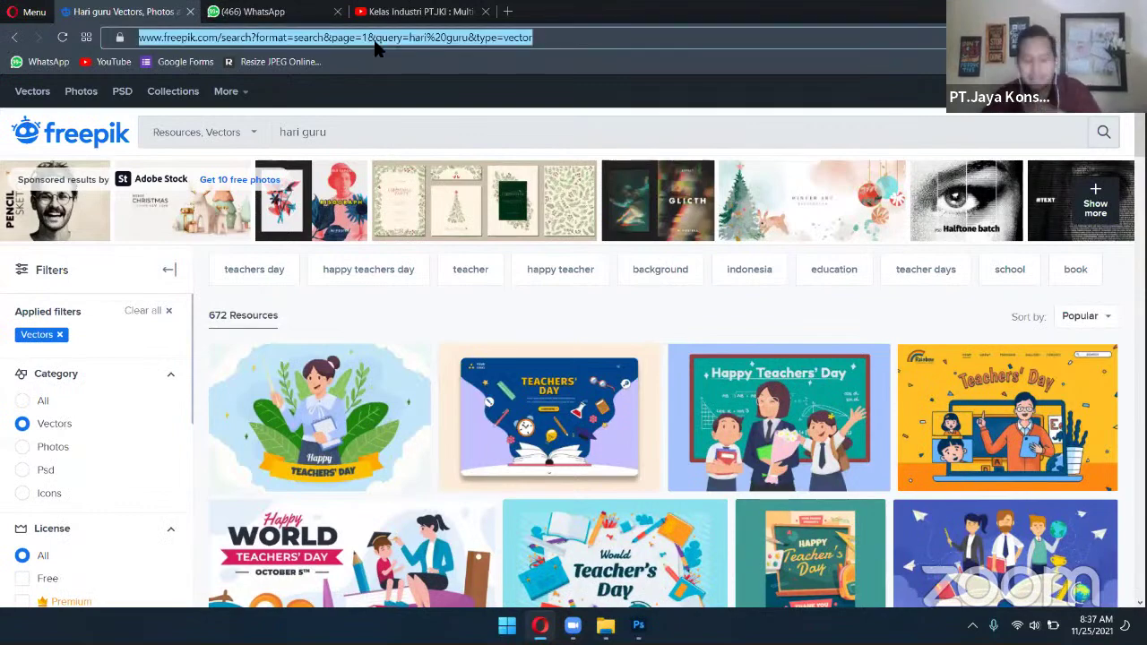
Search the web for 'deviantart' and open the DeviantArt website from the results
text(deviantart)
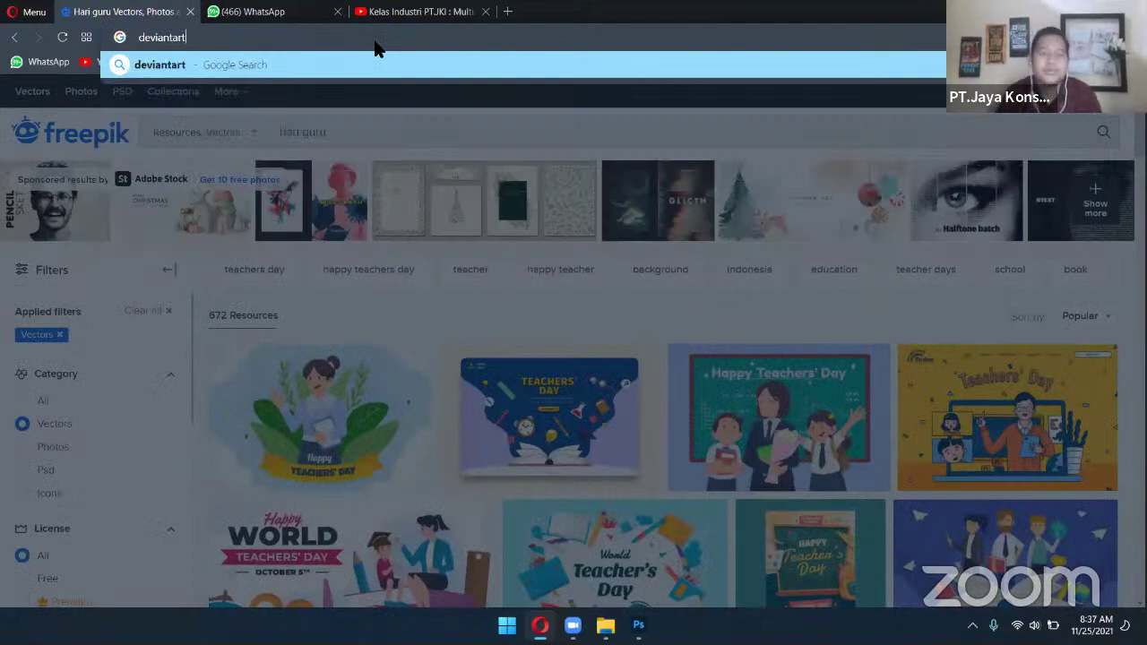
key(Return)
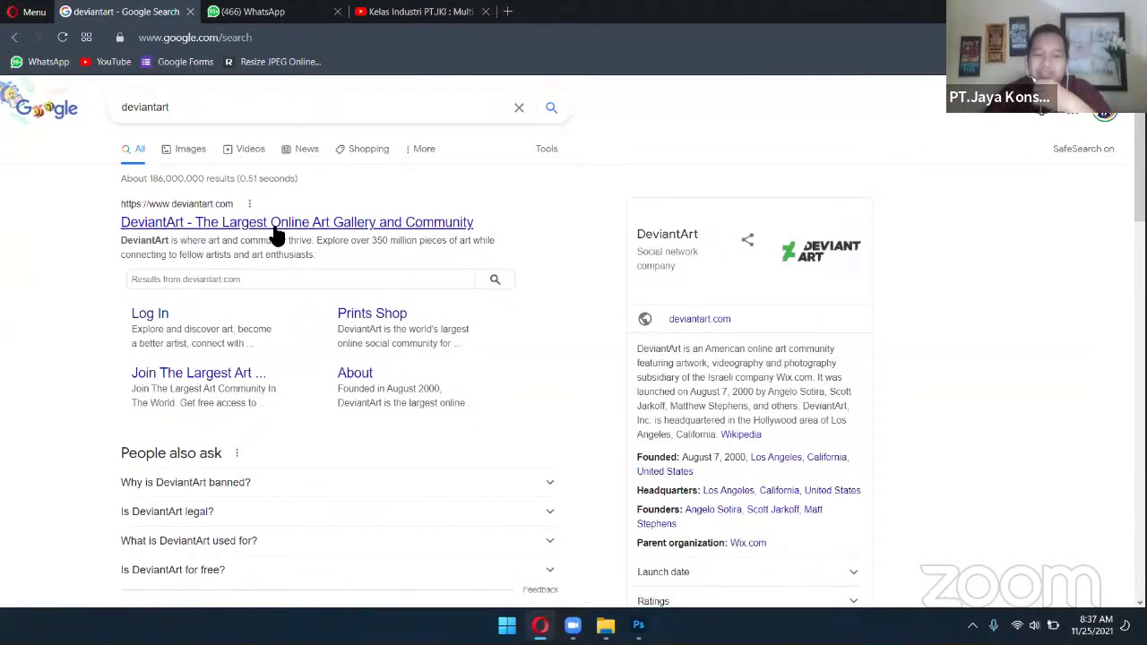
click(276, 224)
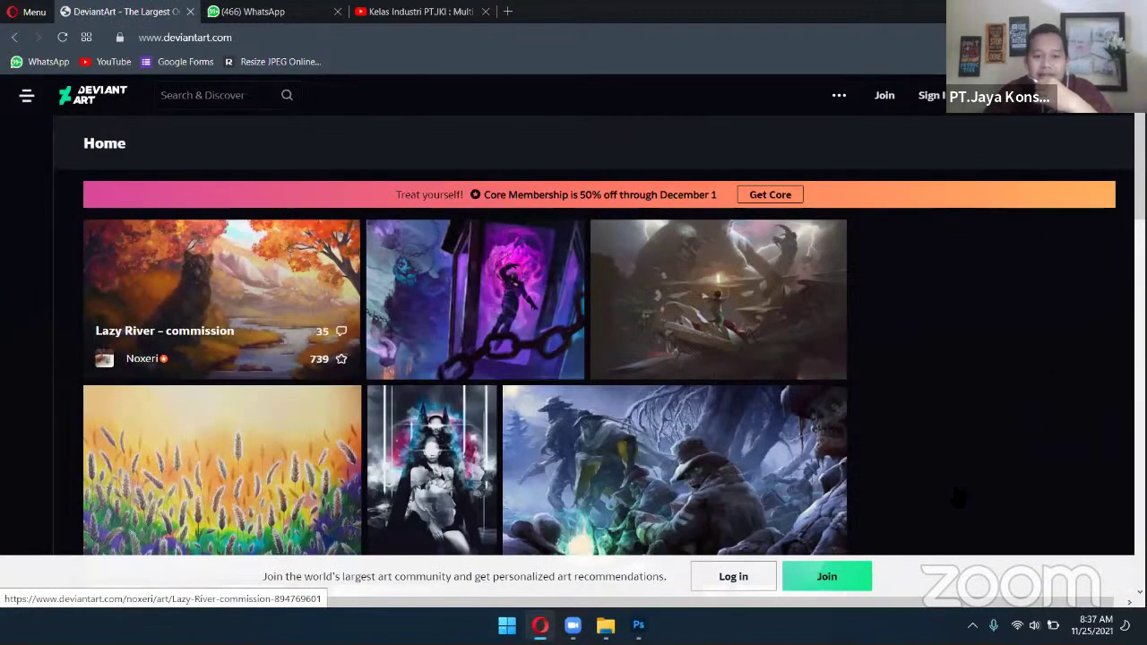
Scroll through the DeviantArt home feed to browse the artwork
scroll(950, 484, down, 10)
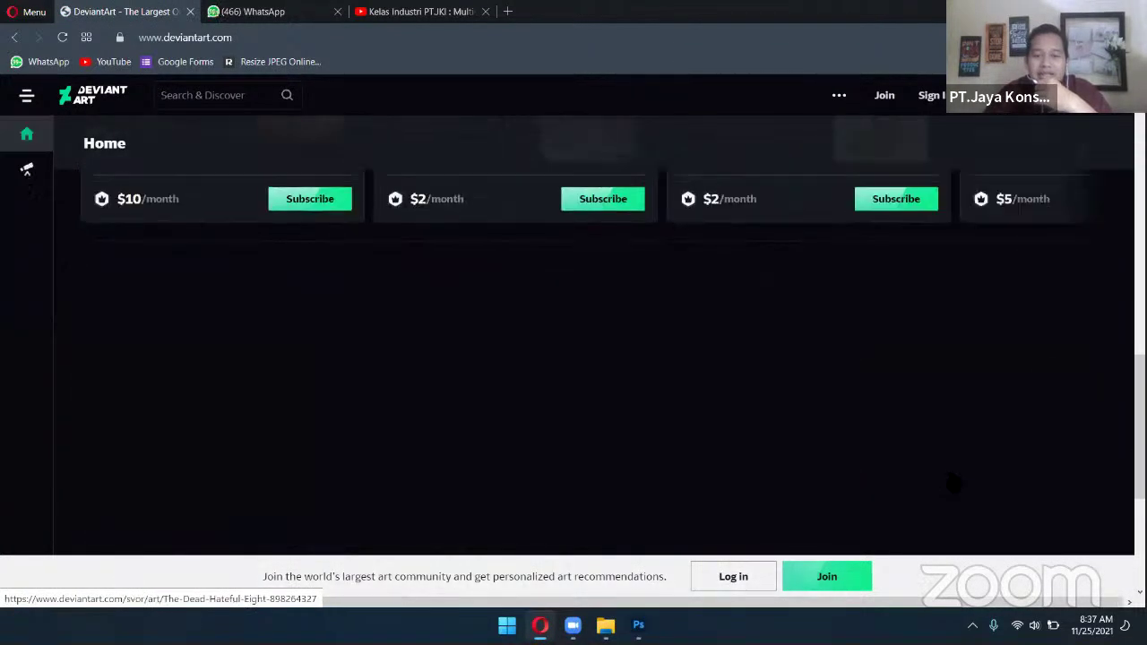
scroll(421, 456, down, 3)
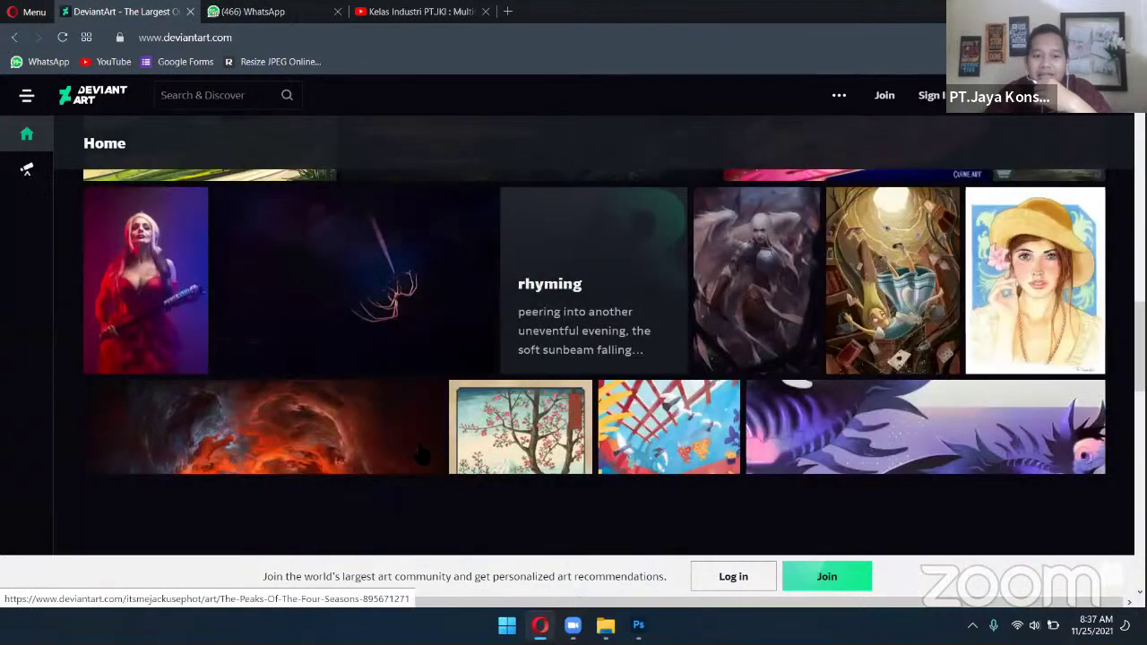
scroll(422, 455, down, 3)
scroll(421, 455, down, 3)
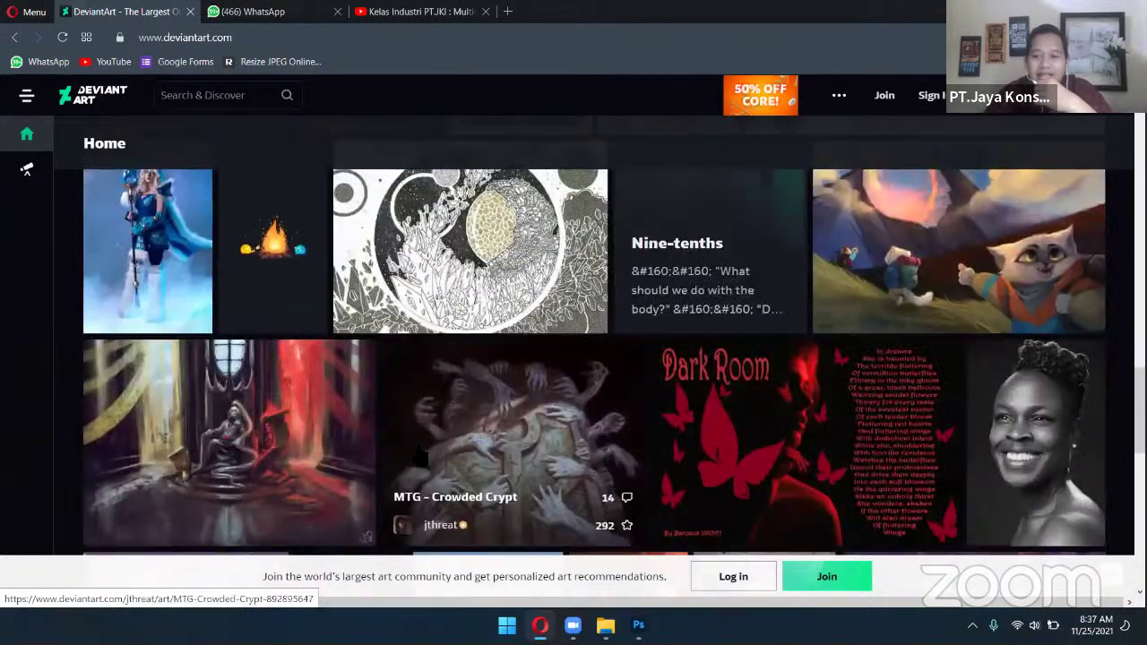
scroll(421, 455, down, 3)
scroll(419, 457, down, 3)
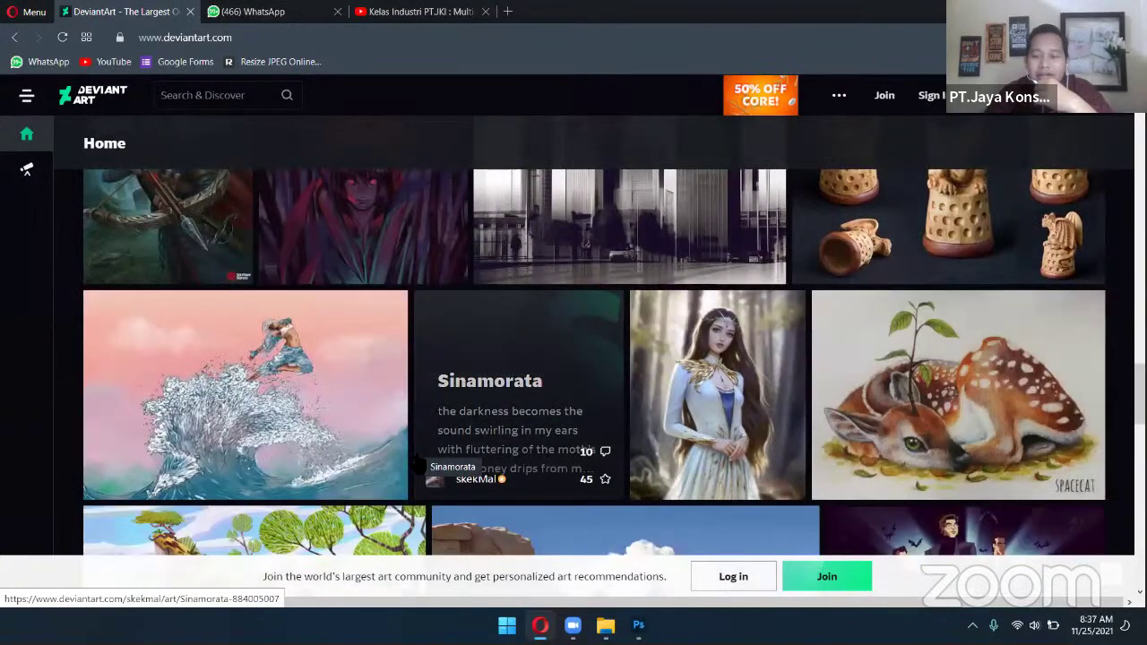
scroll(419, 467, down, 3)
scroll(419, 468, down, 3)
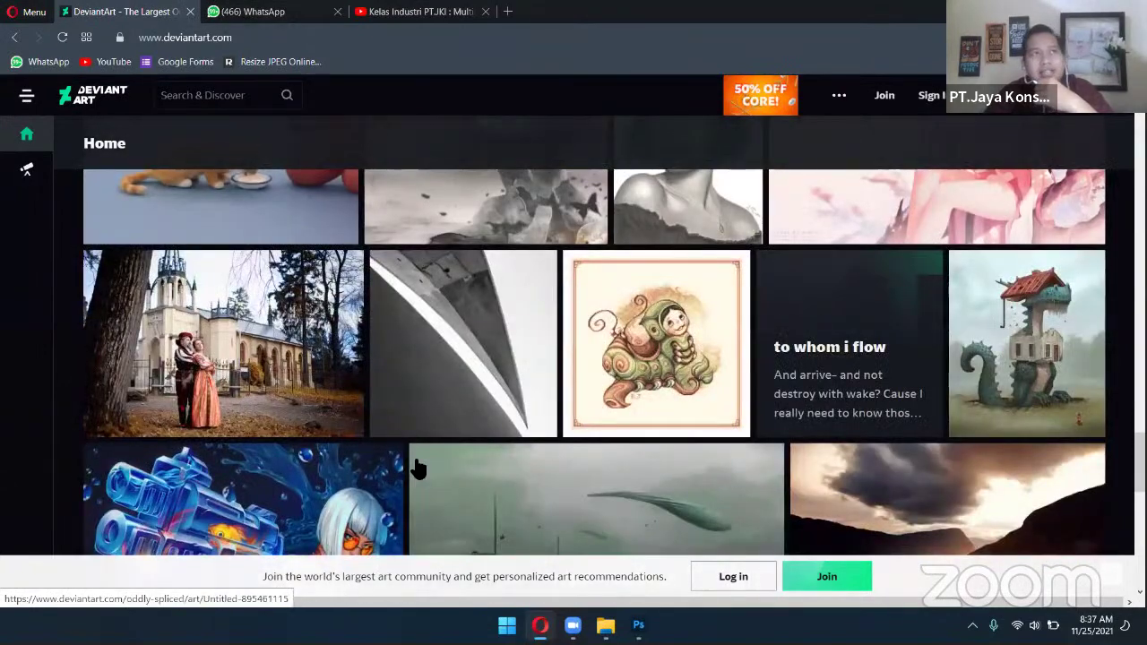
scroll(418, 468, up, 9)
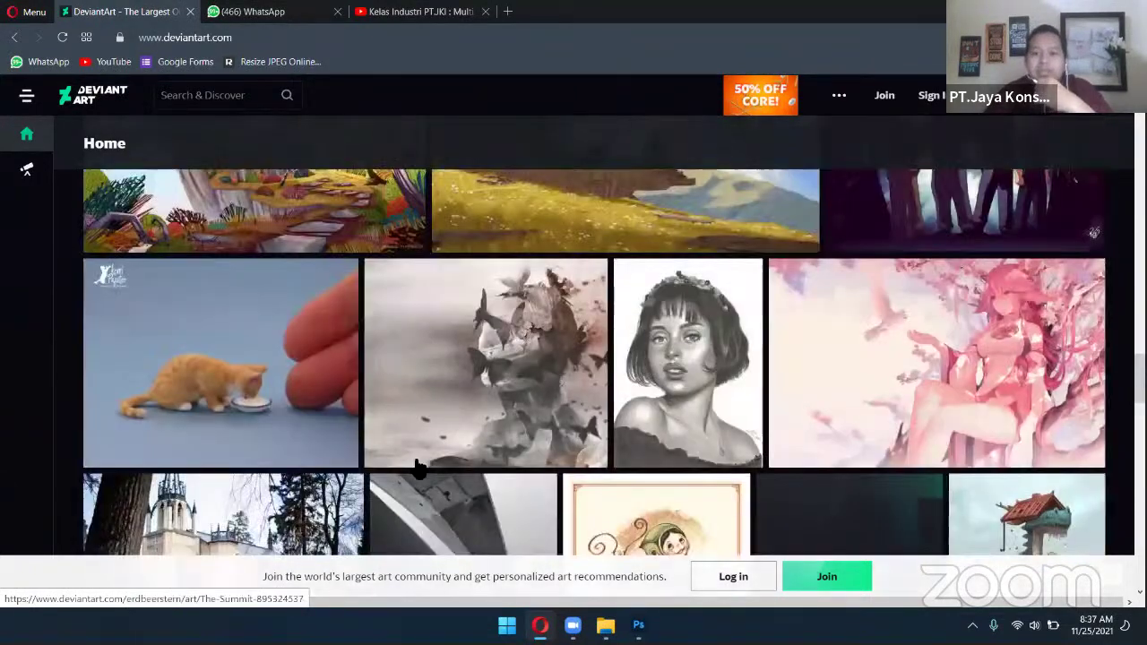
scroll(418, 468, up, 15)
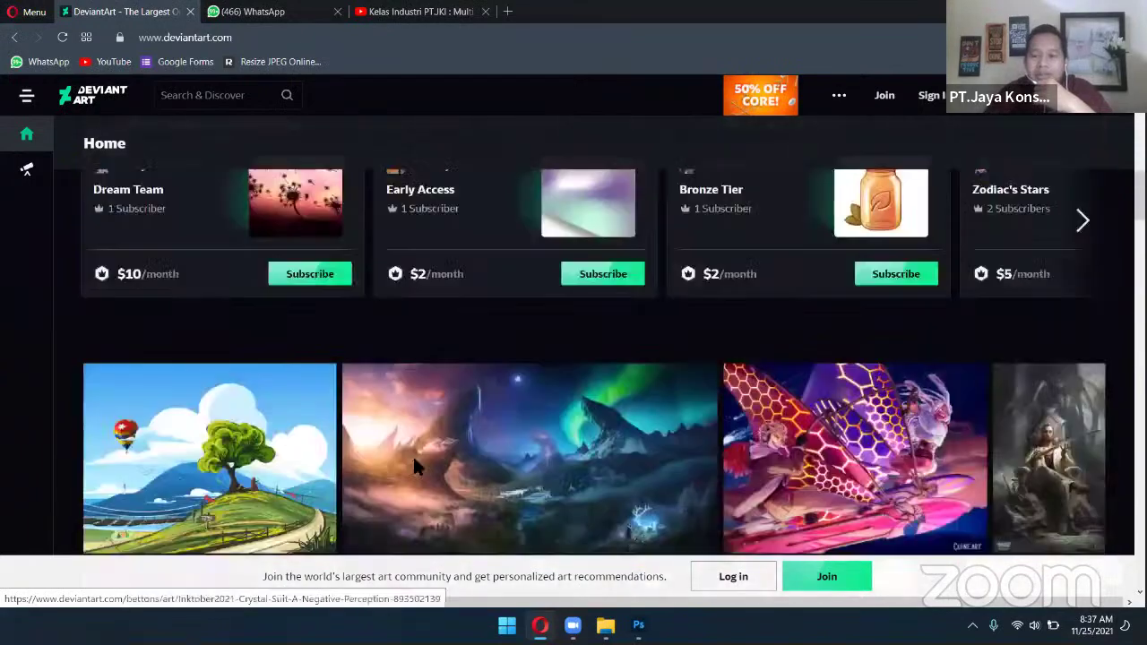
scroll(418, 468, down, 10)
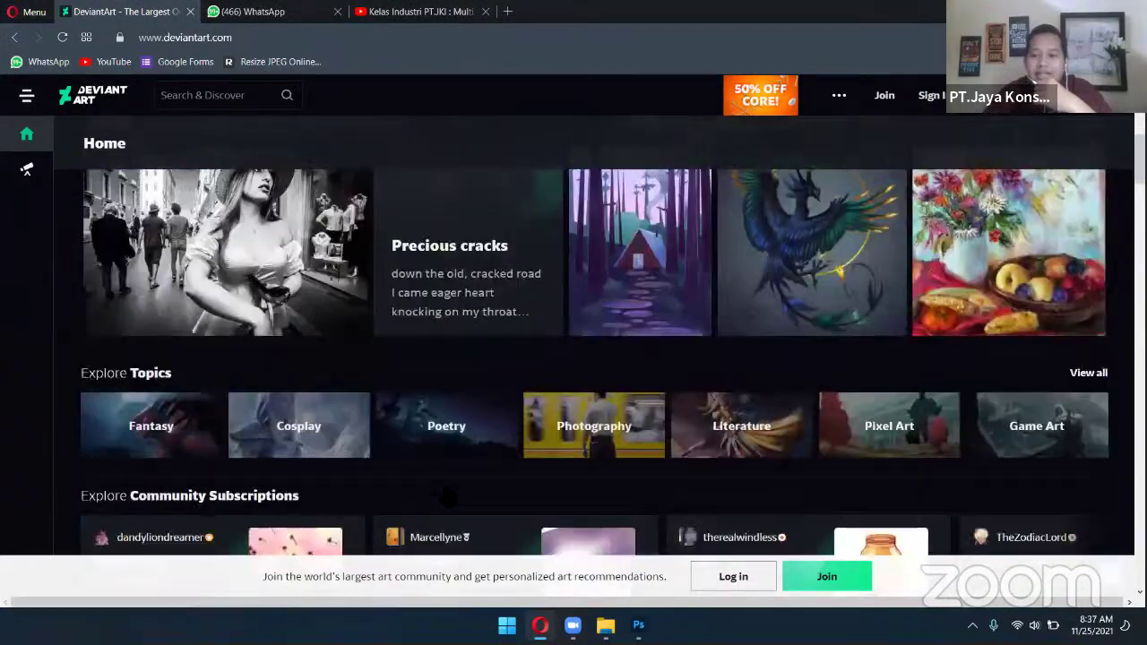
scroll(445, 495, up, 12)
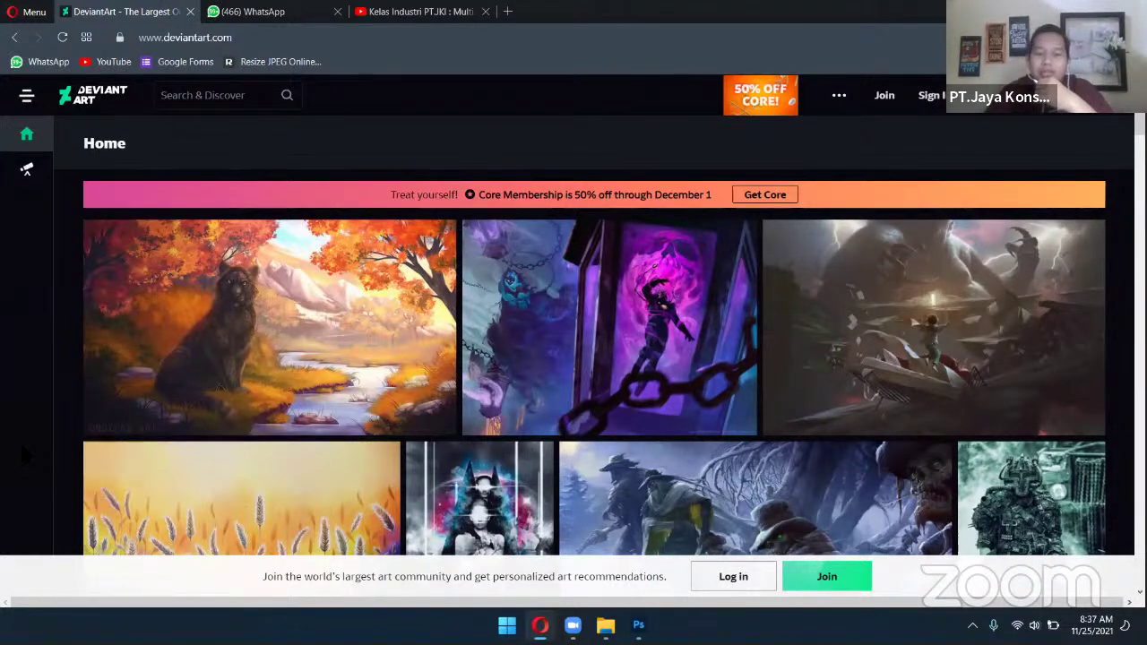
scroll(190, 312, down, 2)
scroll(192, 310, up, 2)
scroll(195, 310, down, 1)
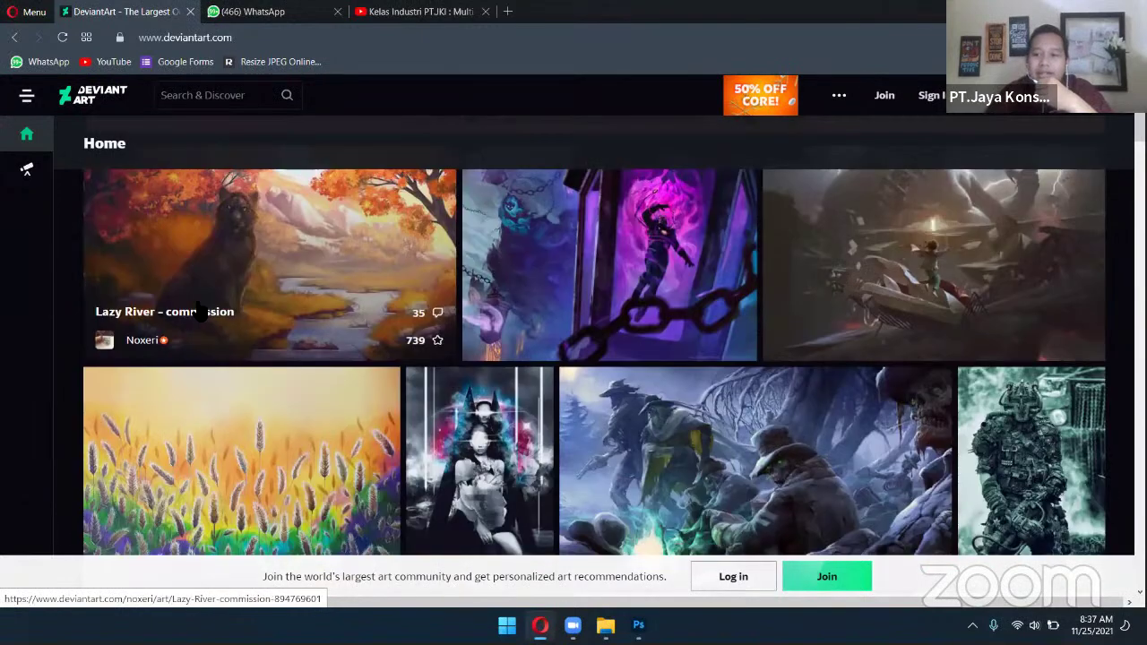
scroll(199, 309, down, 4)
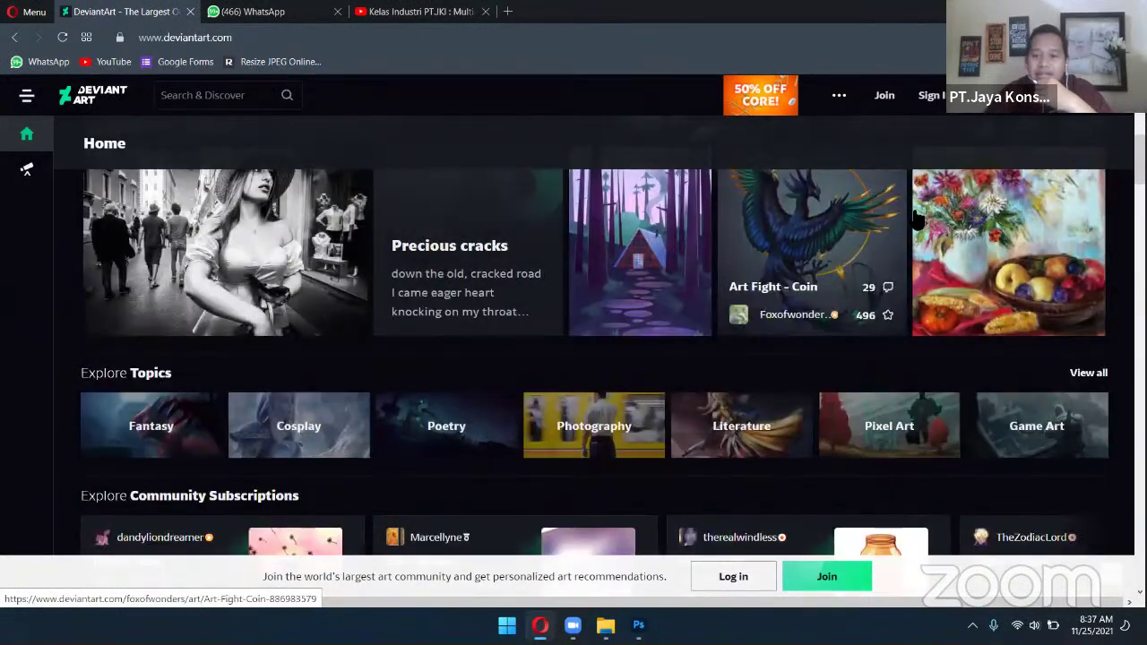
scroll(1019, 230, down, 3)
scroll(1091, 345, down, 4)
scroll(1091, 345, down, 3)
View the Fleur artwork page, then go back twice to the Google 'deviantart' results
click(1066, 270)
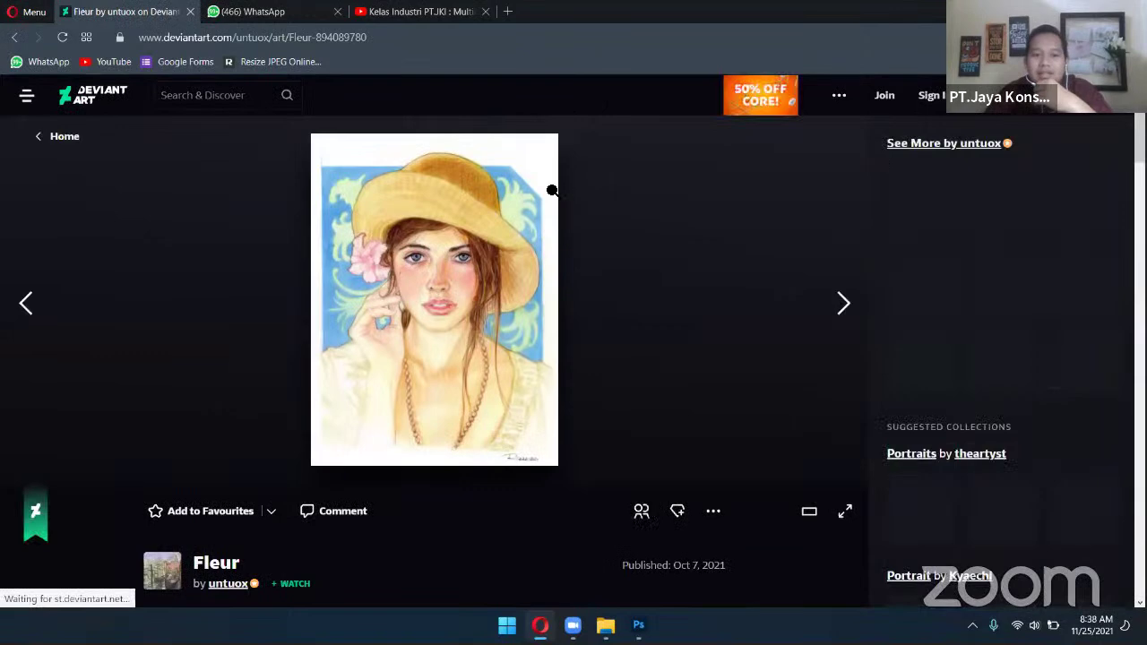
scroll(550, 188, down, 3)
scroll(510, 186, up, 3)
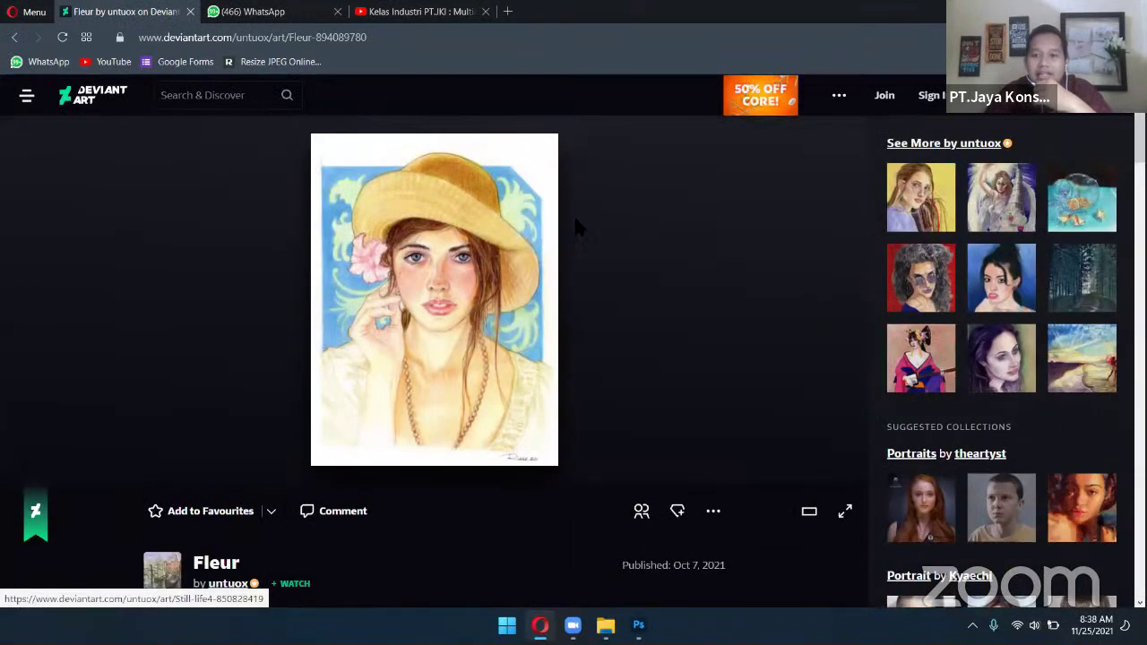
click(15, 38)
click(16, 37)
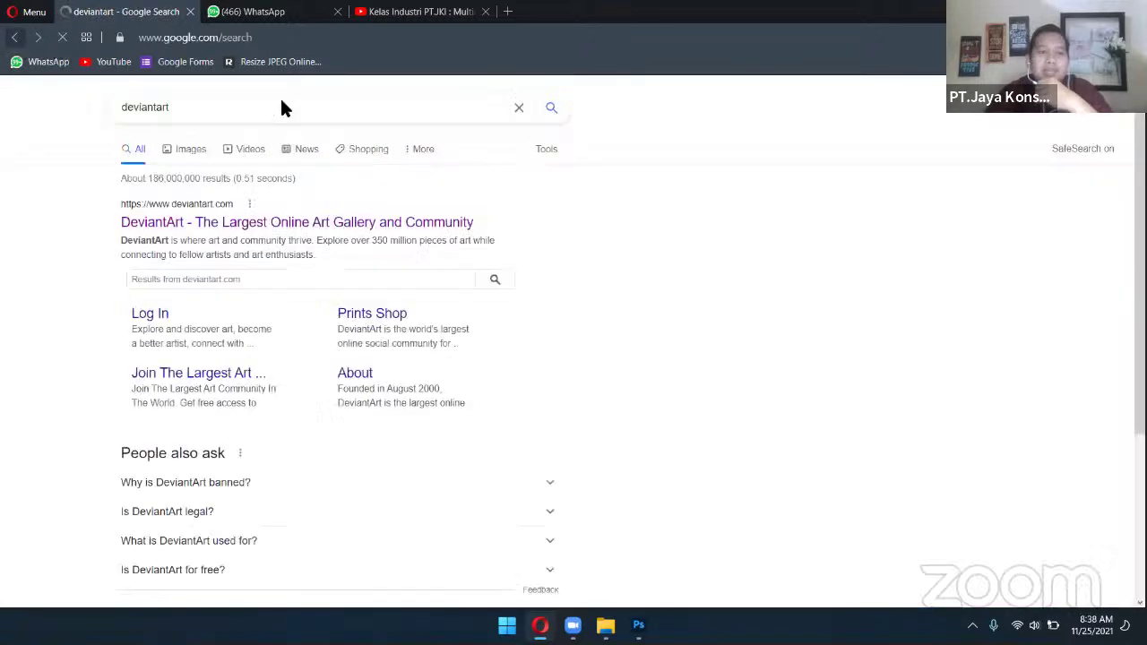
Quit Photoshop, discarding the unsaved T-shirt design changes
click(638, 624)
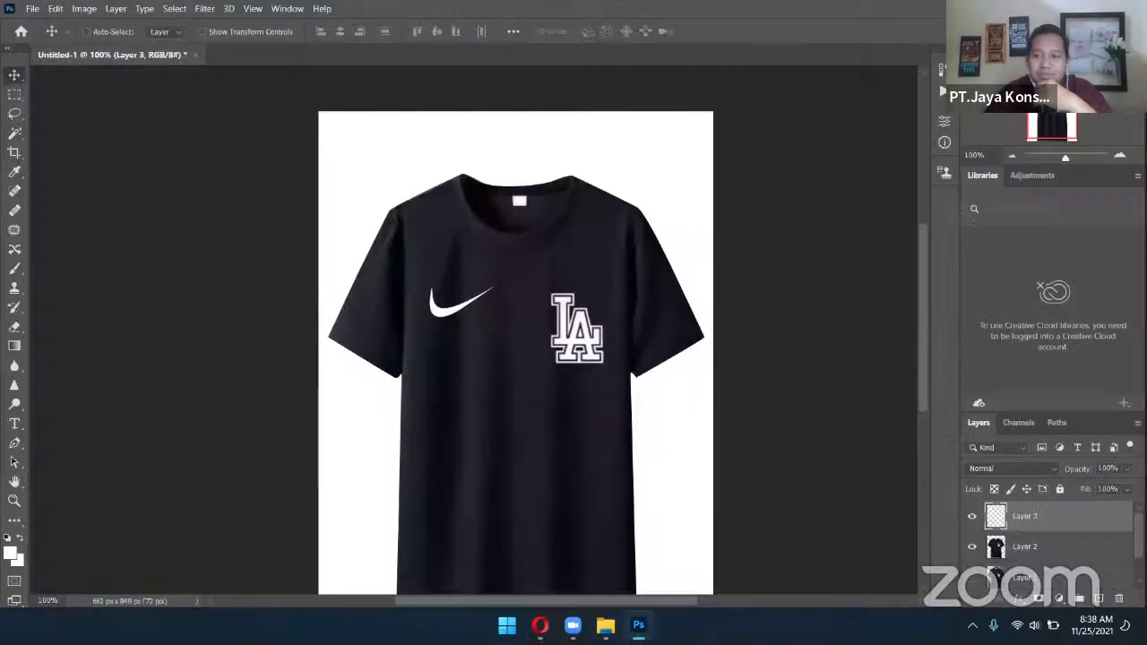
key(ctrl+q)
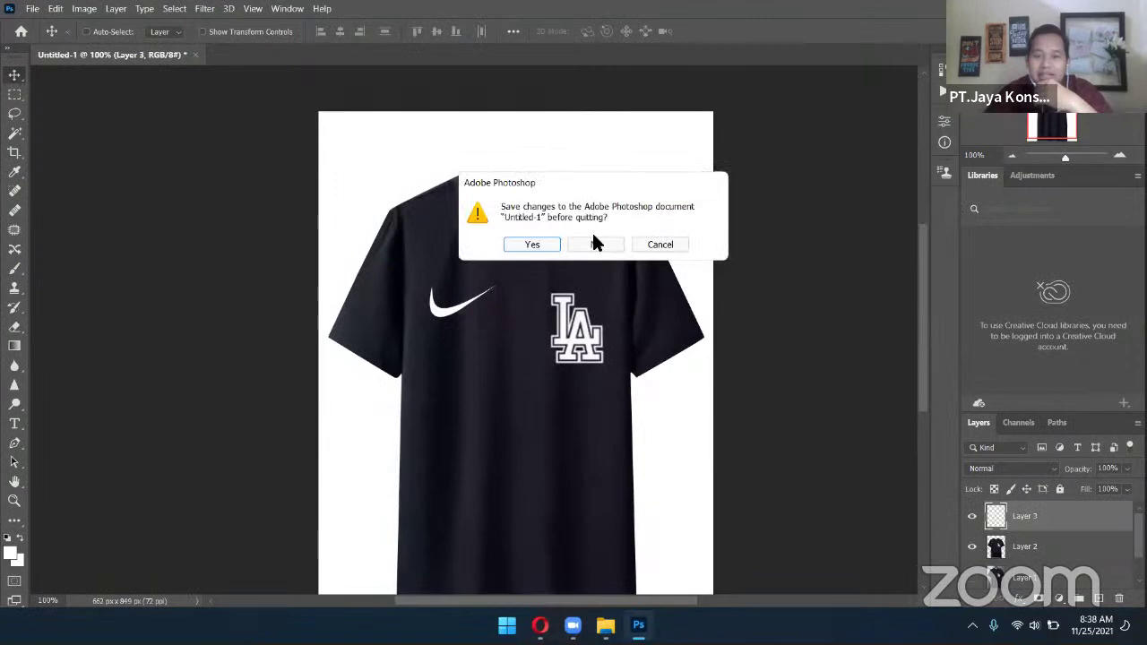
click(593, 245)
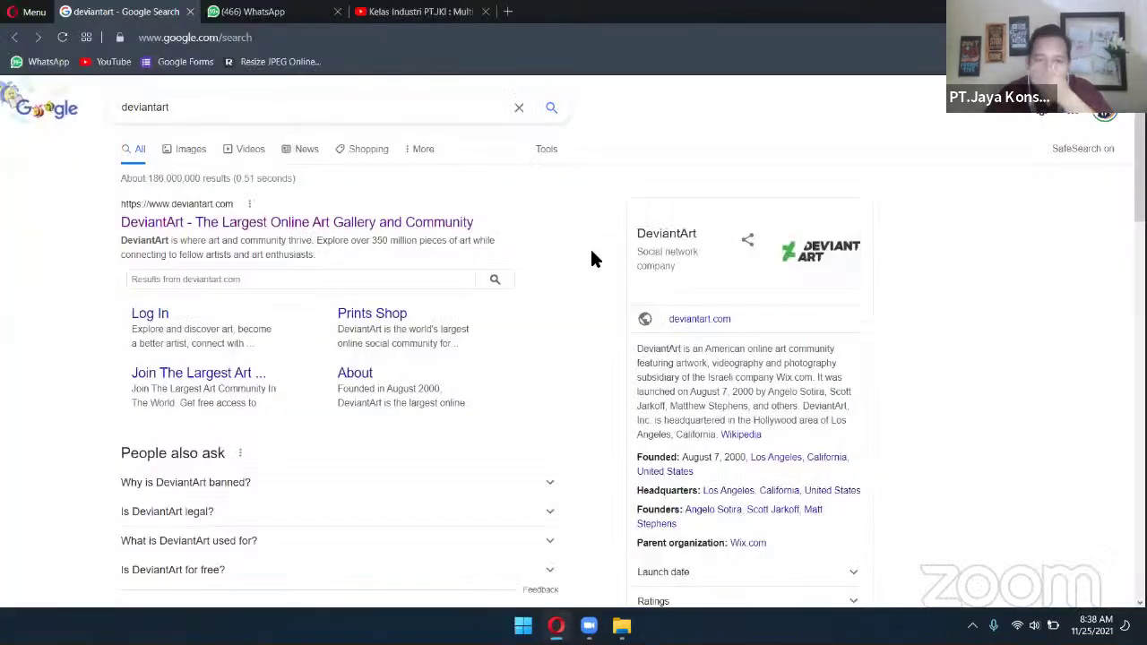
Minimize the open windows and launch Adobe Illustrator from the taskbar
click(556, 624)
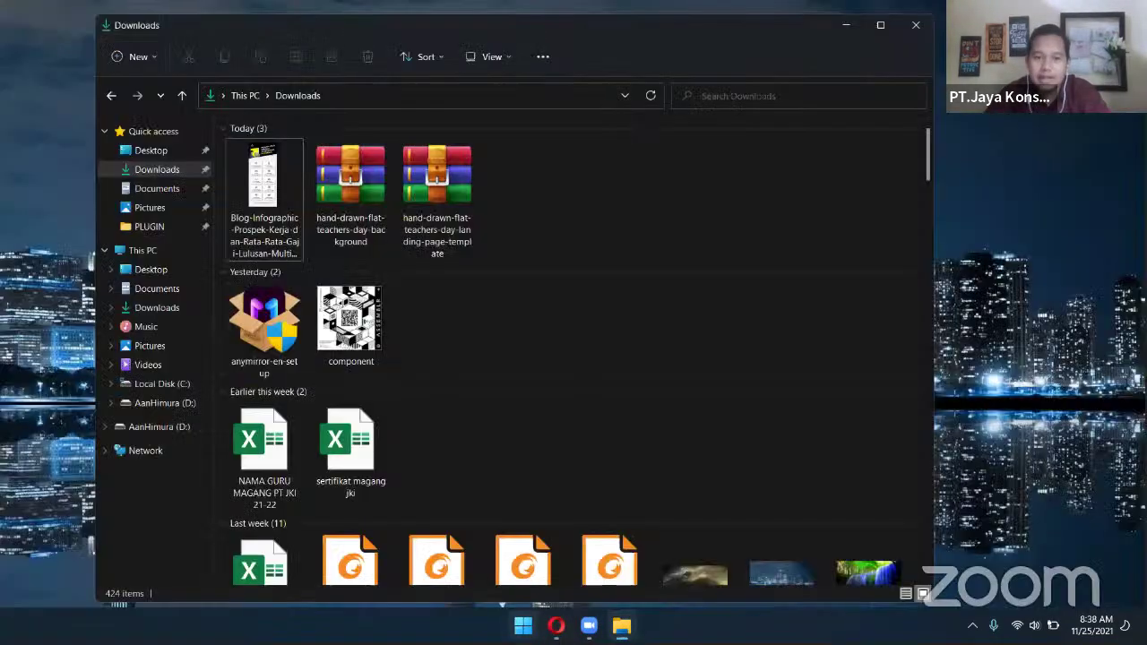
click(523, 625)
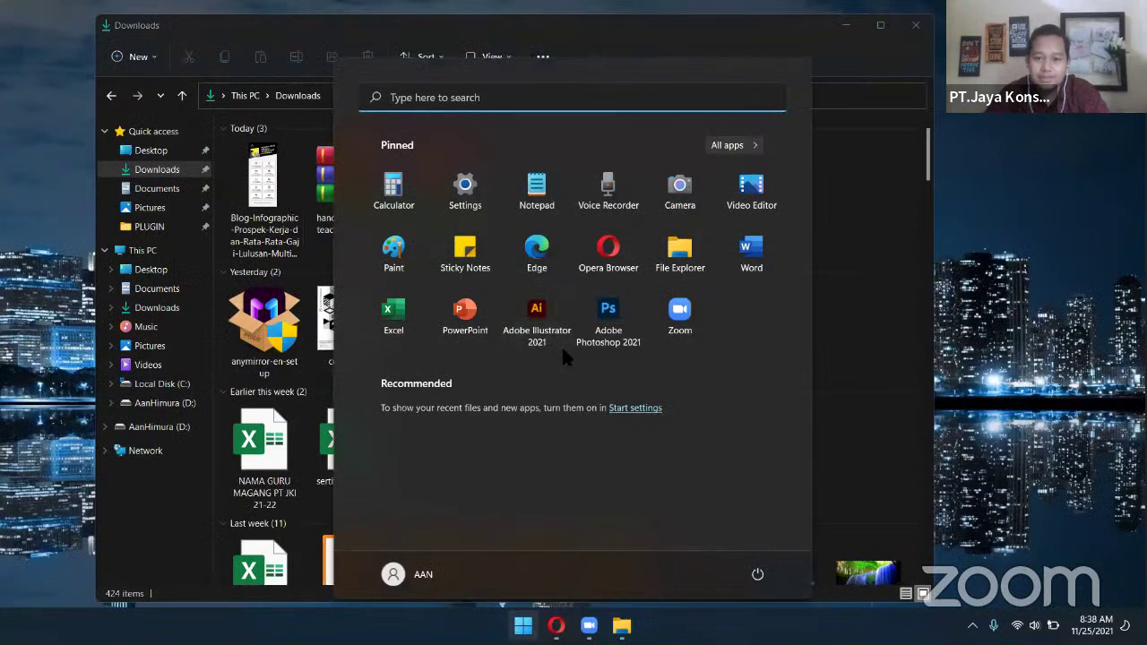
click(820, 28)
click(846, 27)
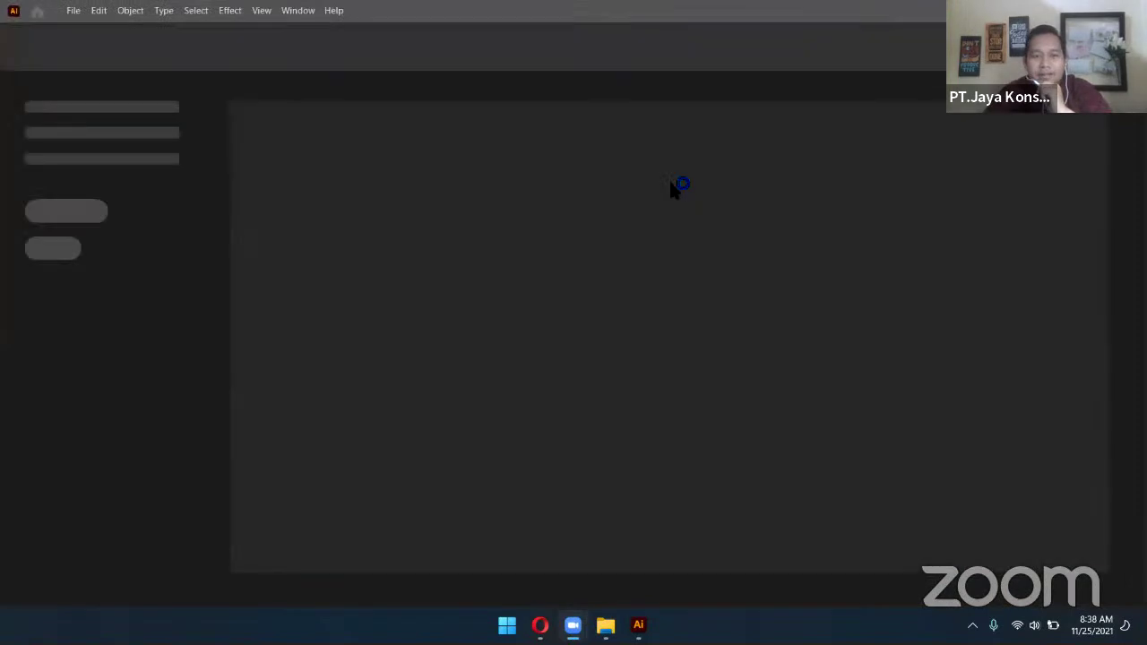
click(507, 625)
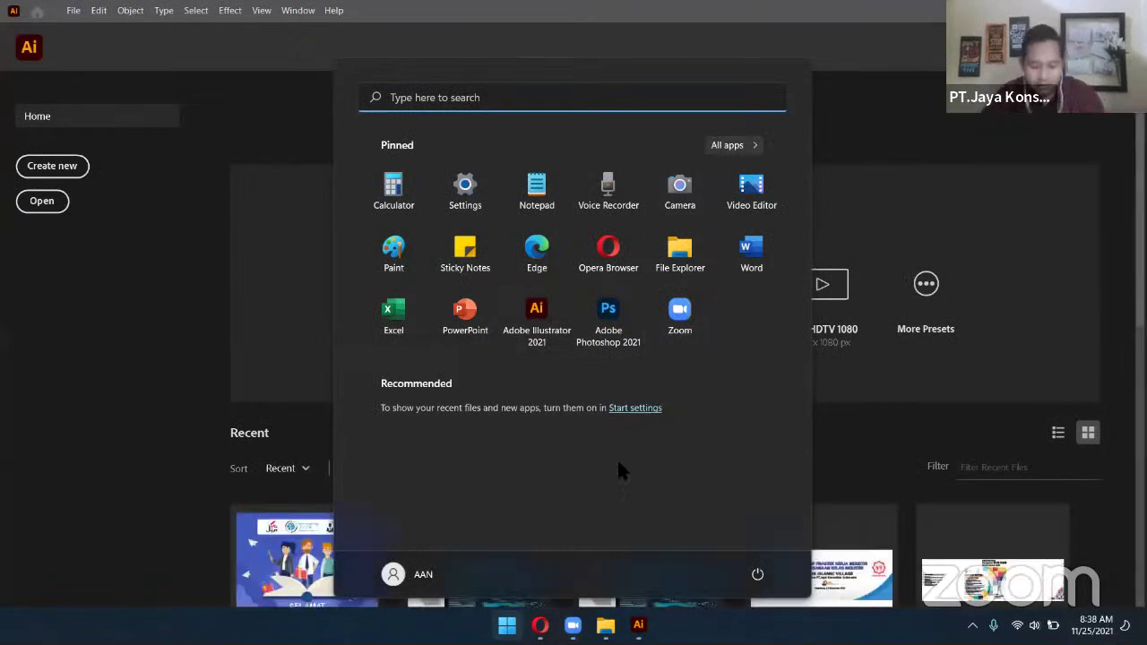
text(ccleaner)
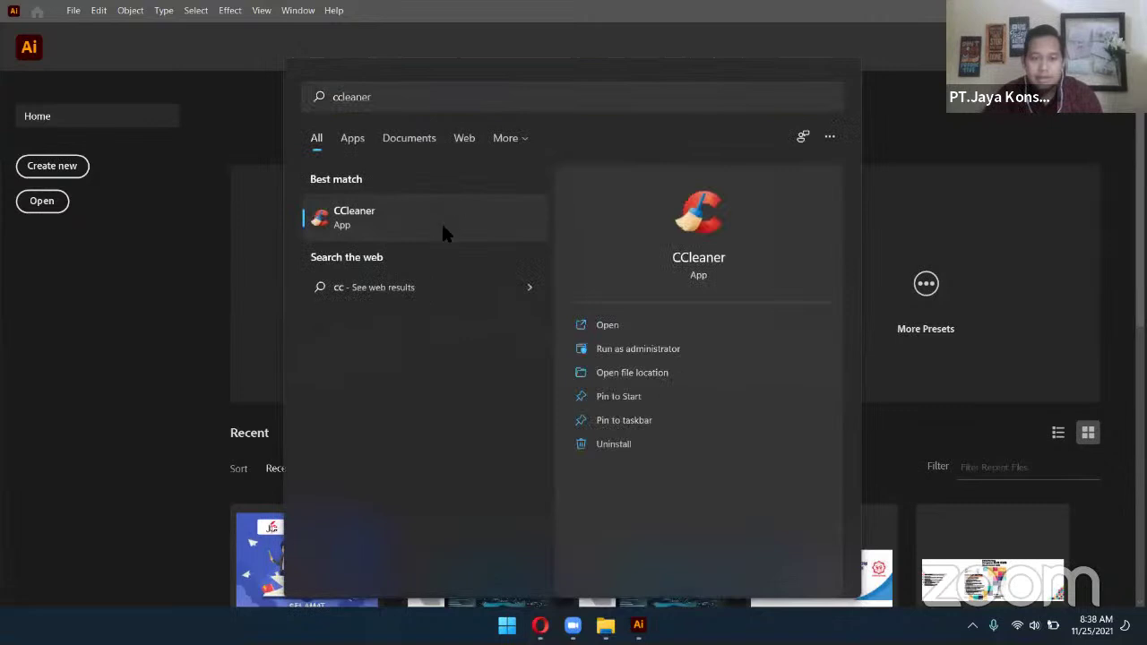
click(415, 224)
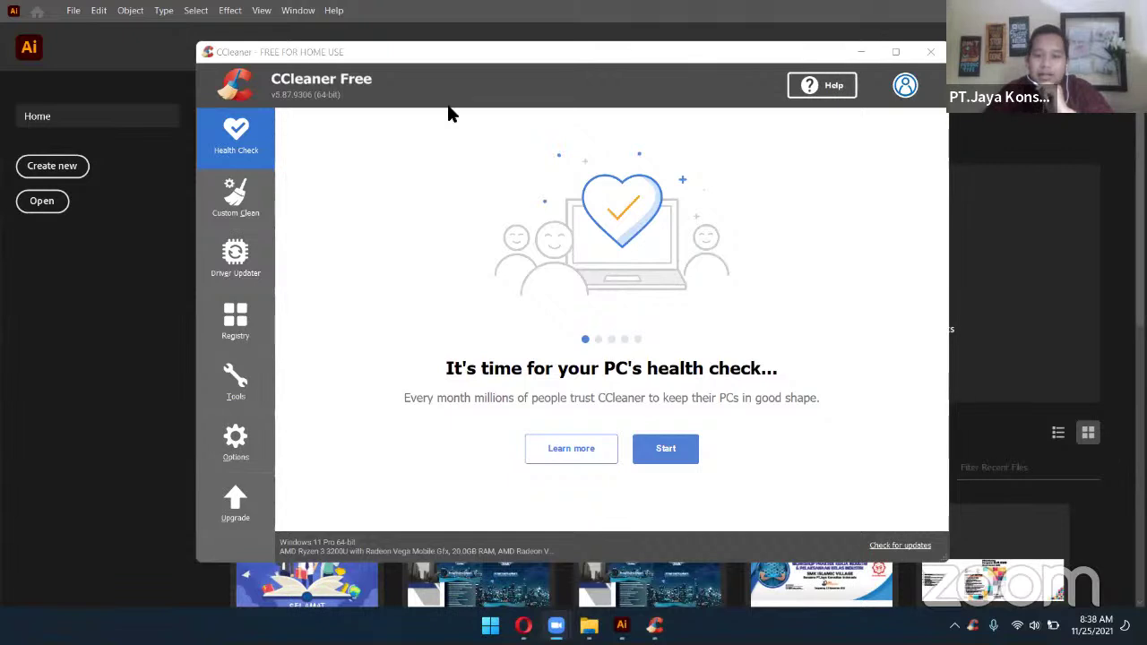
key(alt+F4)
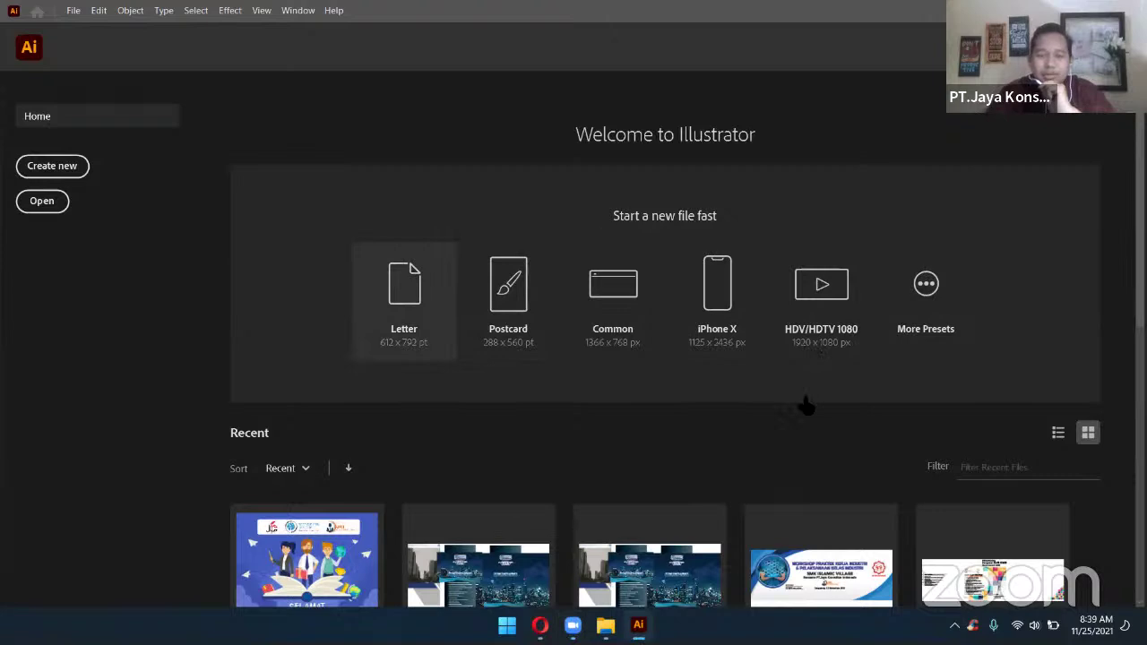
Create a new Letter-size document and switch to the Artboard tool
click(403, 294)
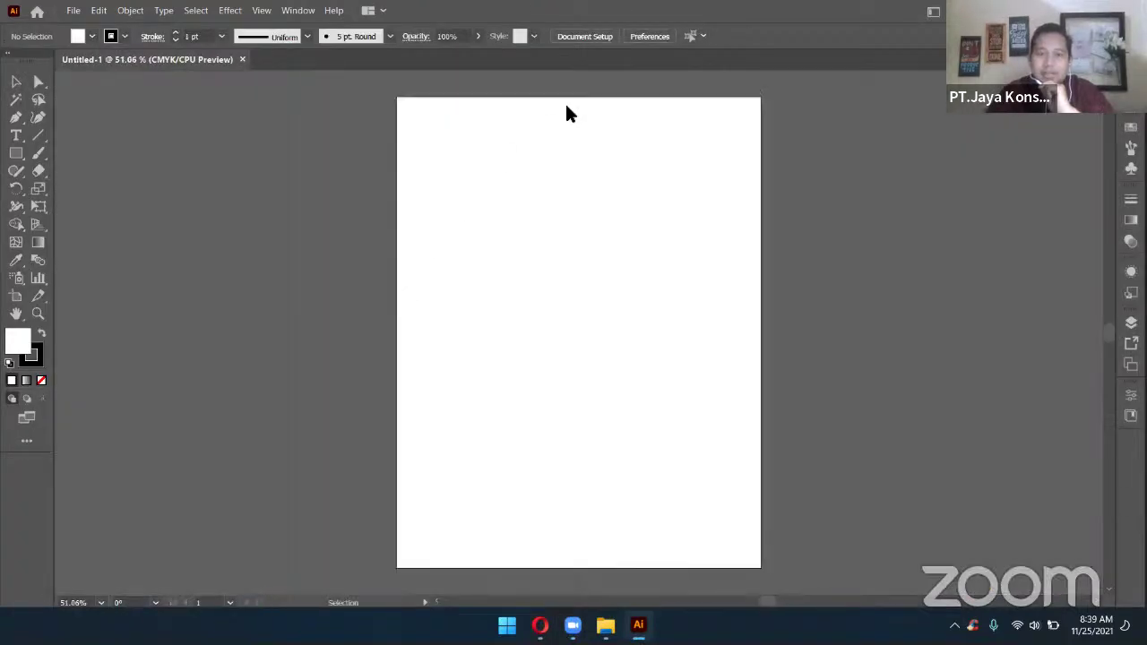
click(16, 297)
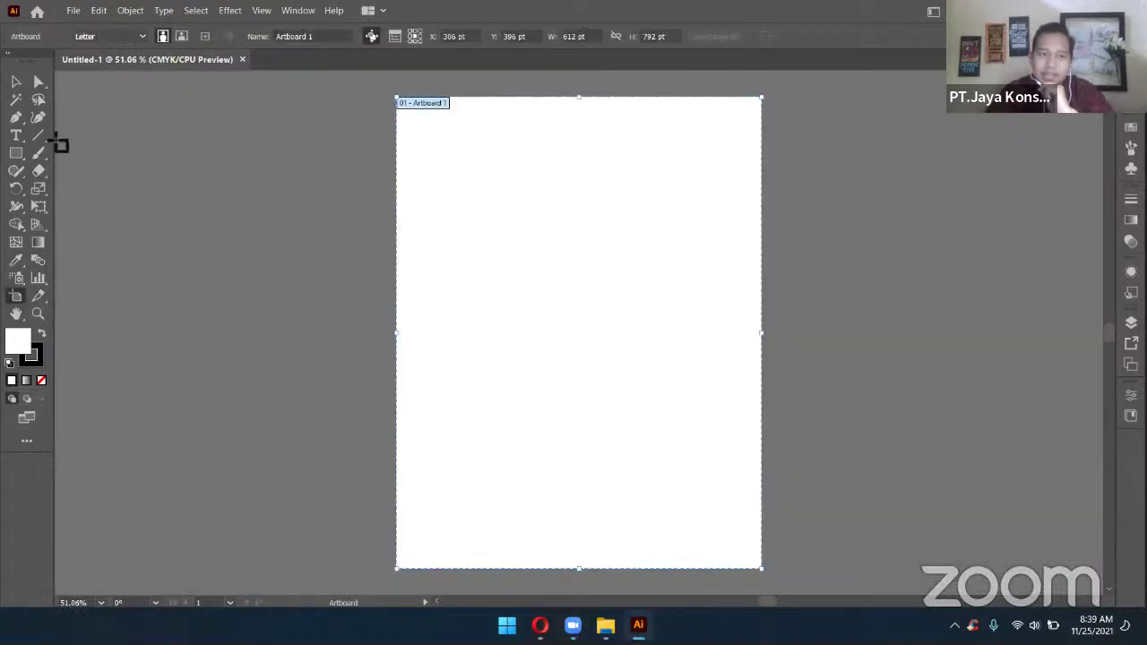
click(16, 81)
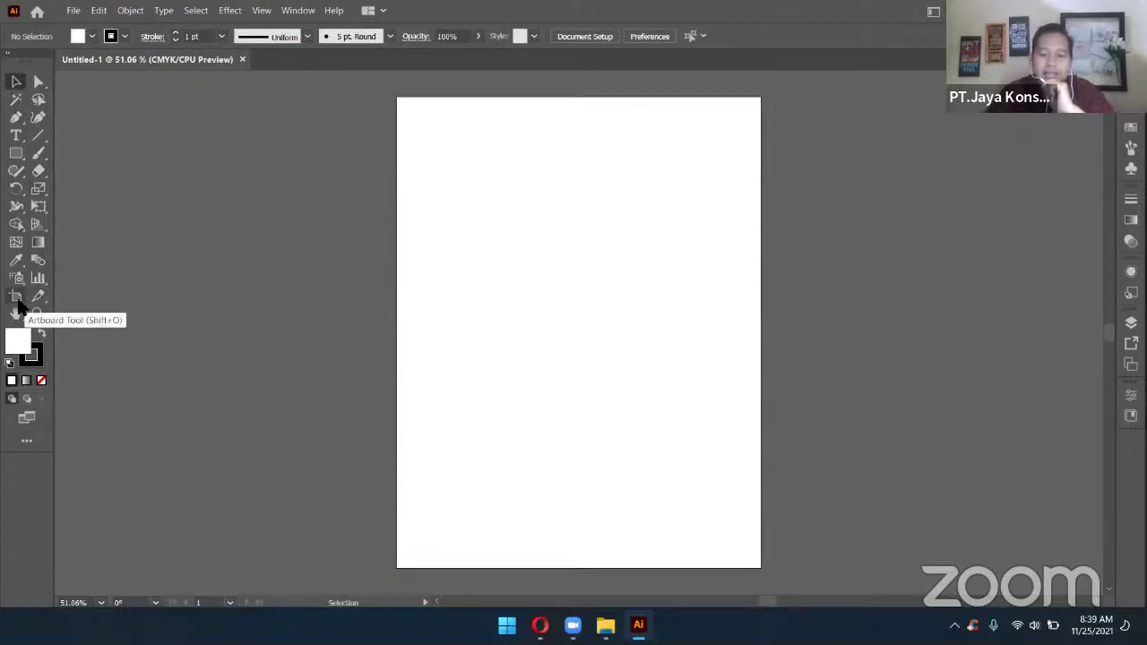
click(16, 296)
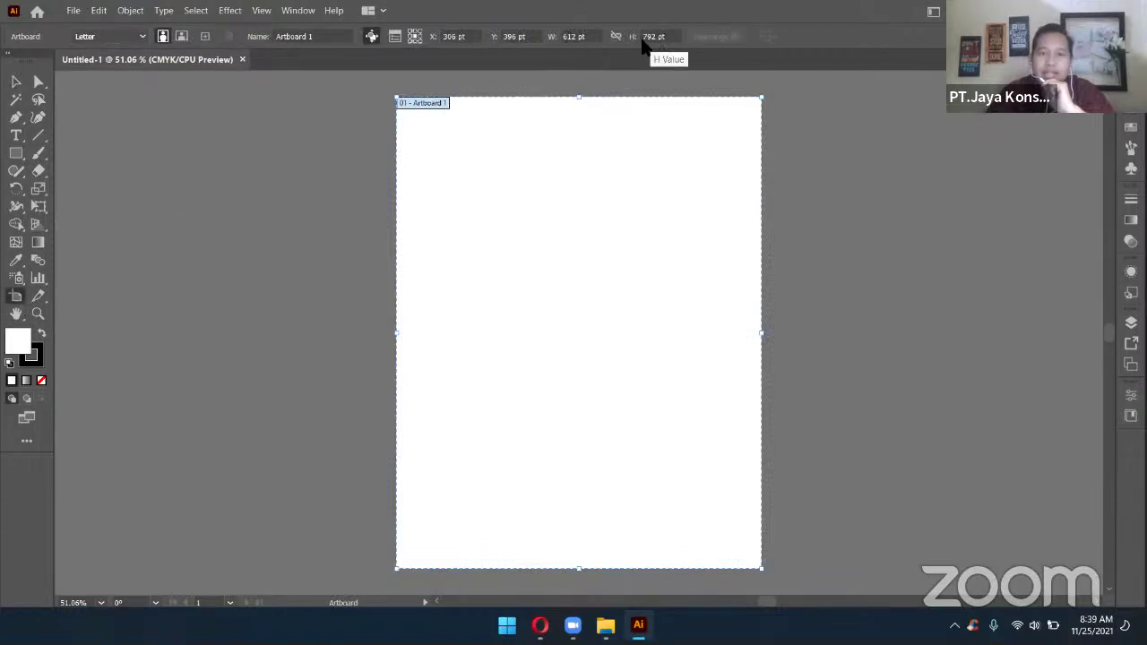
Resize the artboard to 20 cm wide by 10 cm high
click(566, 37)
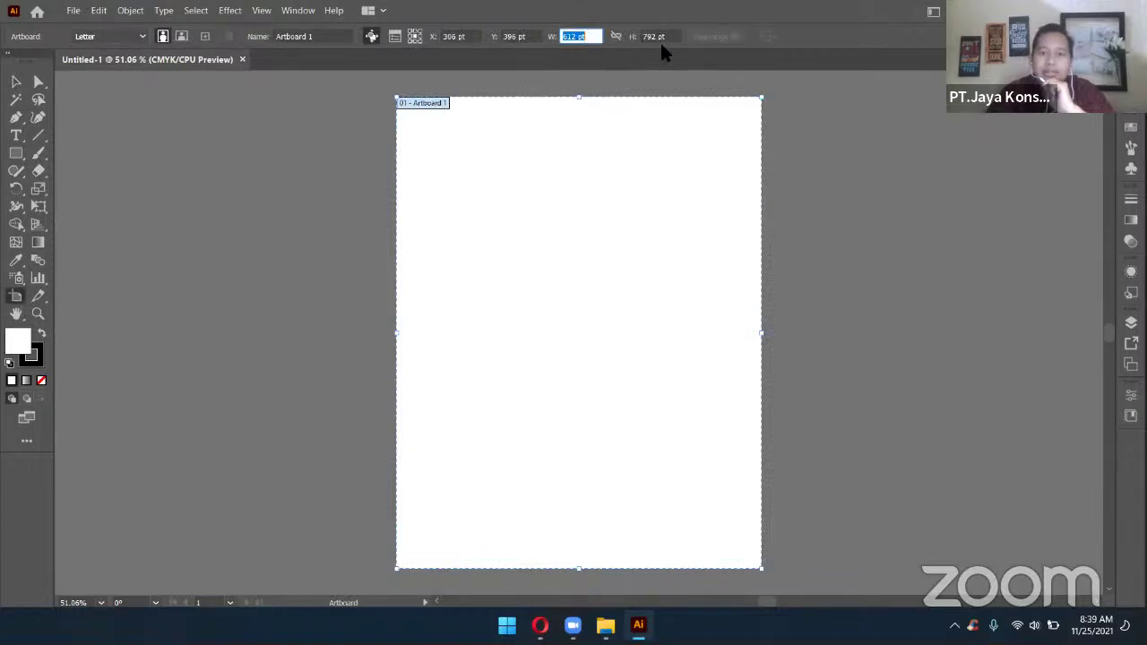
click(660, 36)
click(574, 37)
key(ctrl+a)
text(20)
key(Tab)
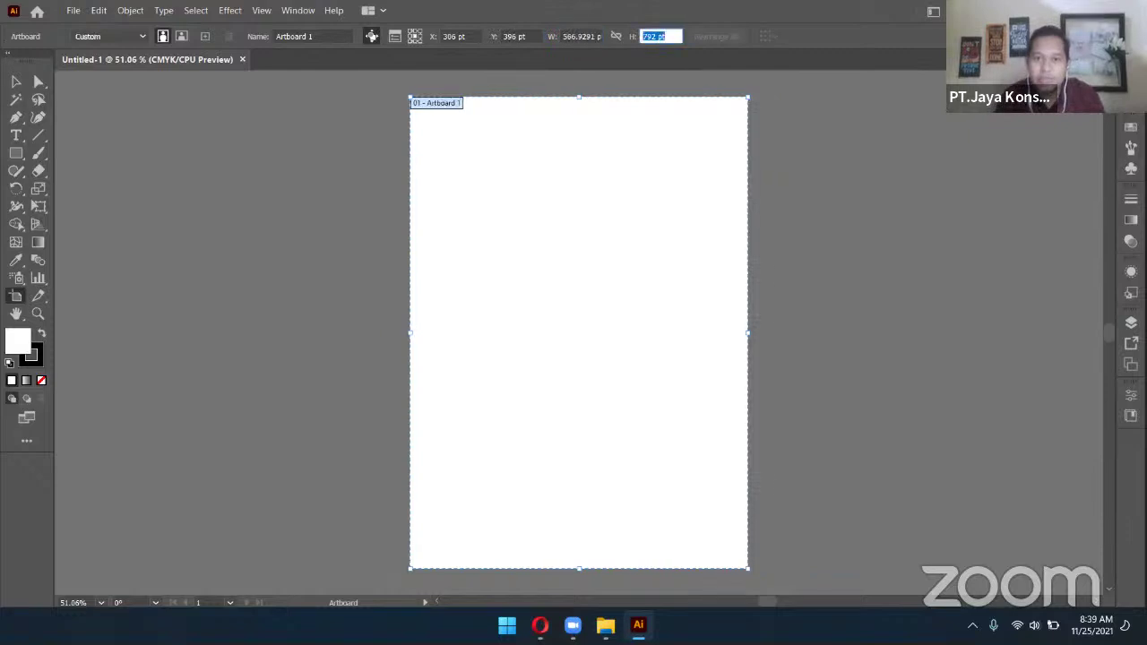
text(10)
key(Return)
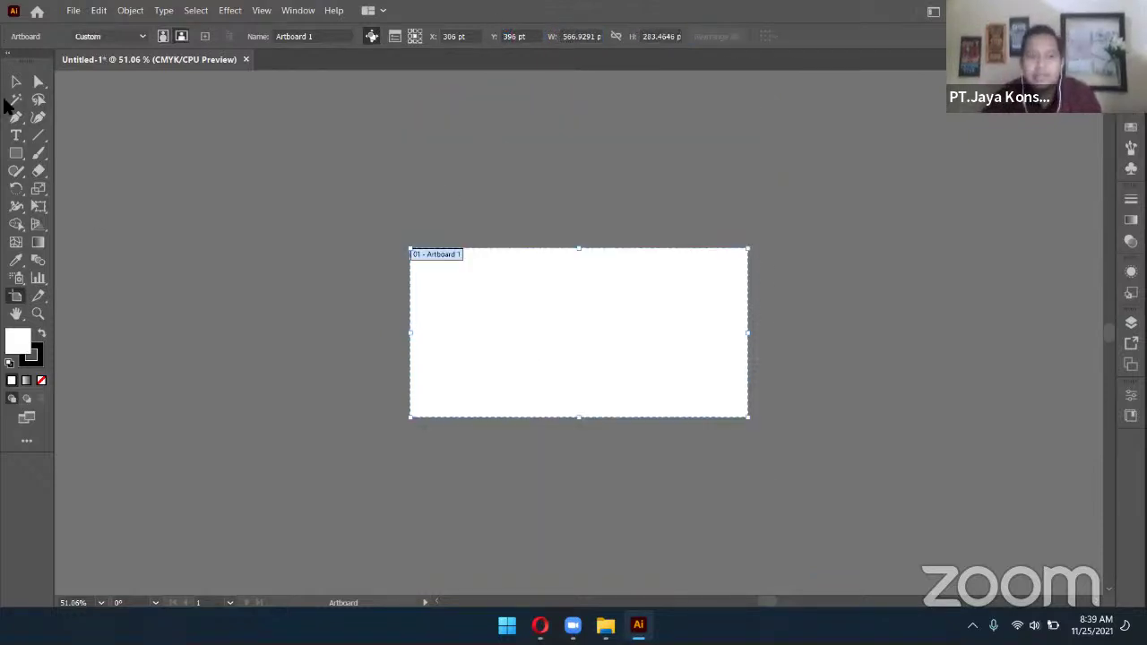
click(16, 82)
Change the artboard to a 700 × 700 pt square and recentre it in view
drag(620, 314, 631, 349)
scroll(632, 339, down, 1)
scroll(632, 336, up, 2)
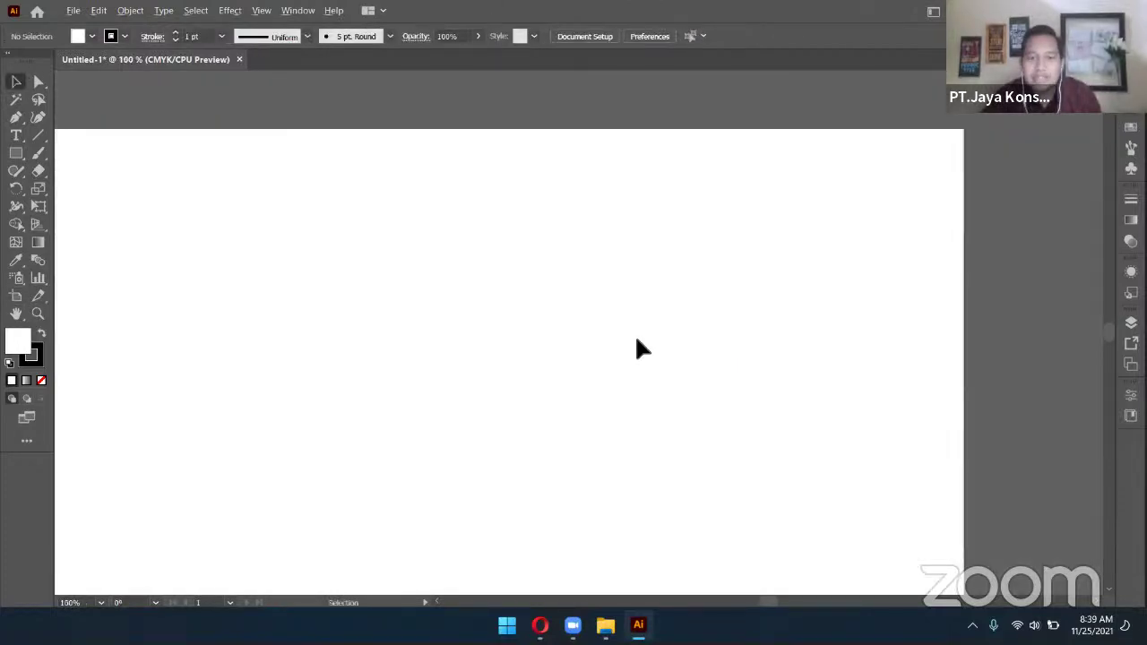
drag(523, 362, 590, 301)
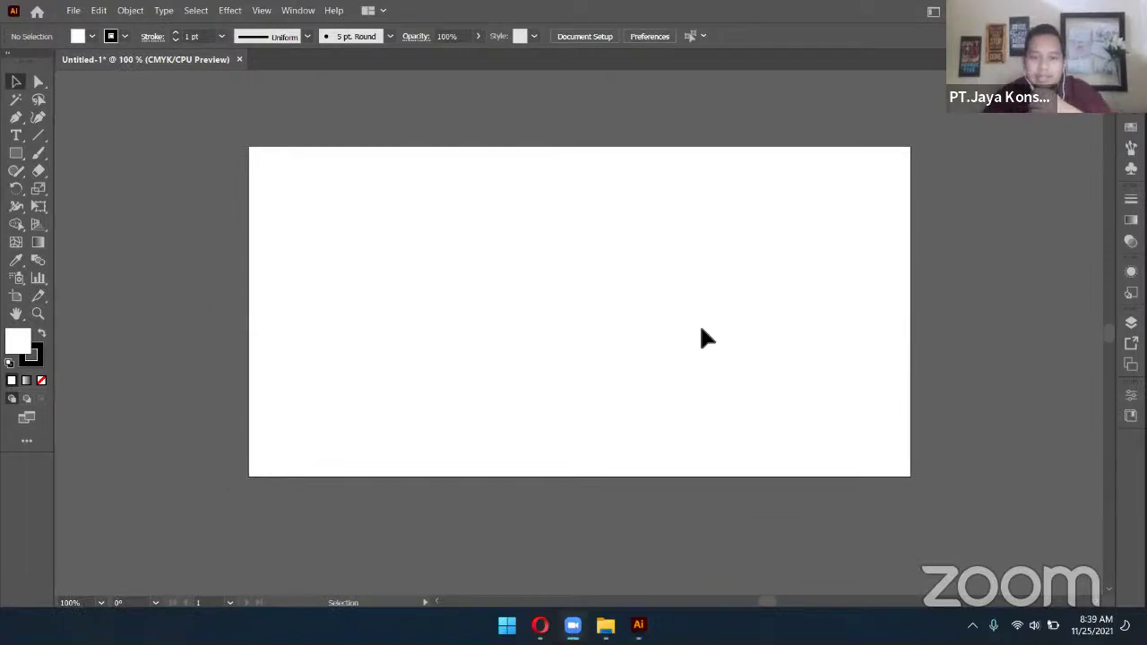
click(16, 297)
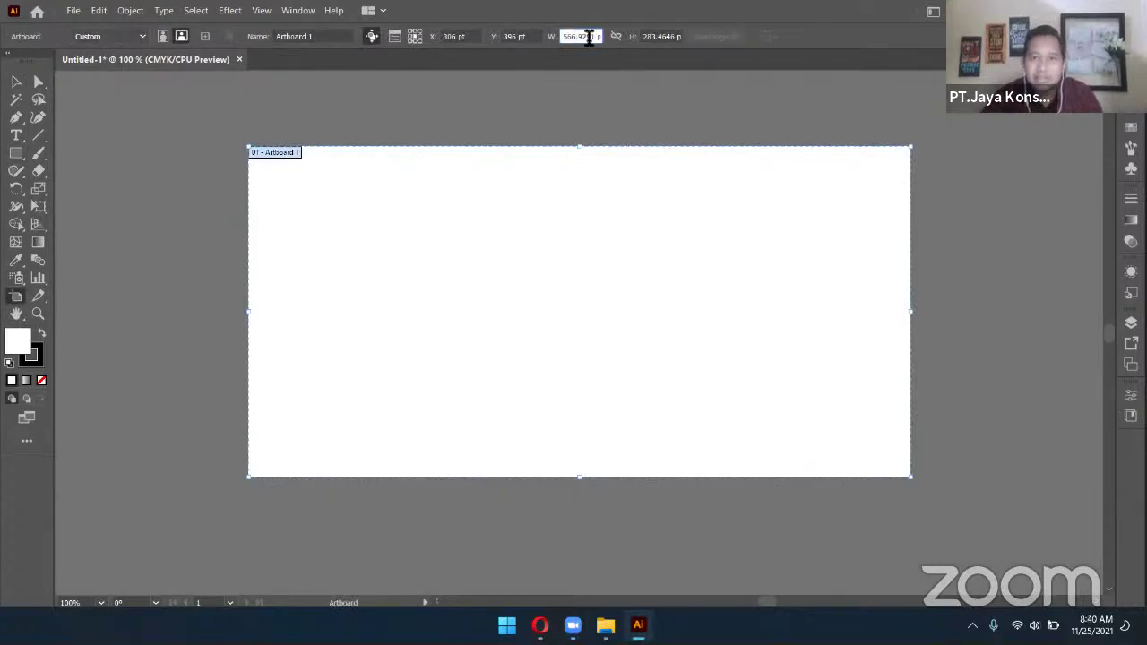
click(589, 39)
text(700)
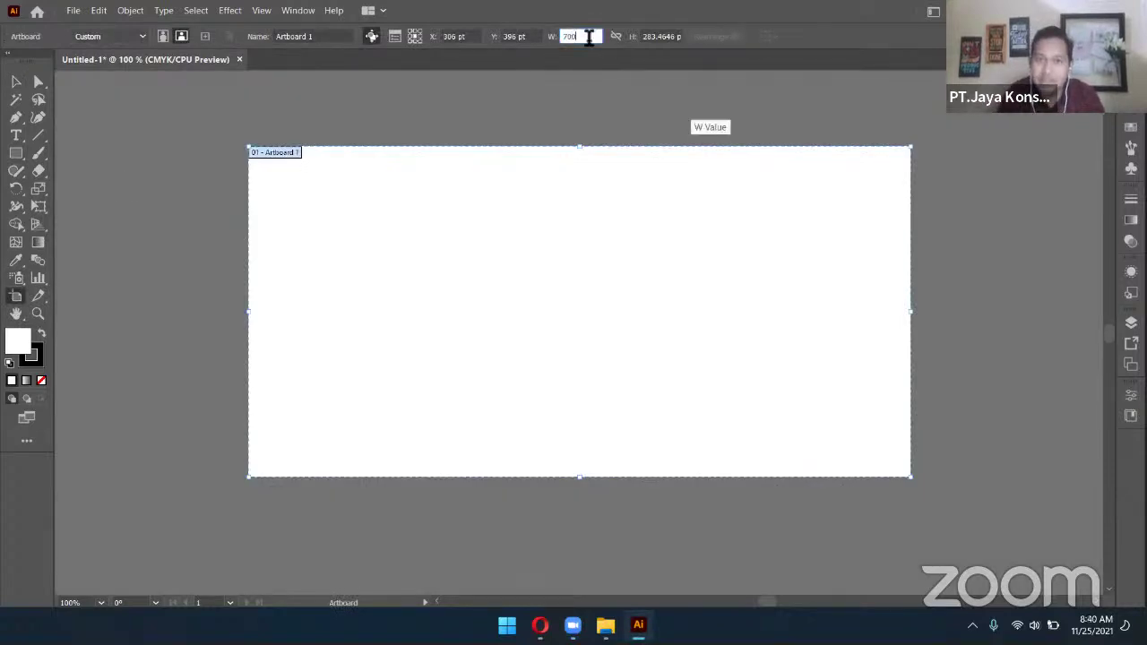
text( px)
key(Tab)
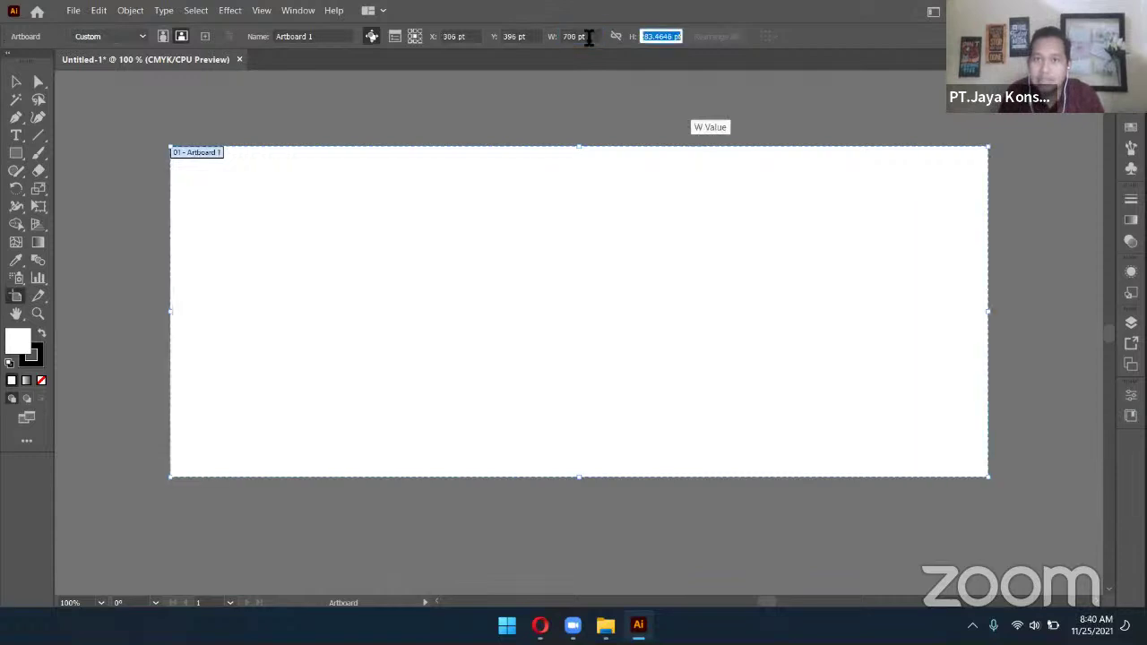
text(700)
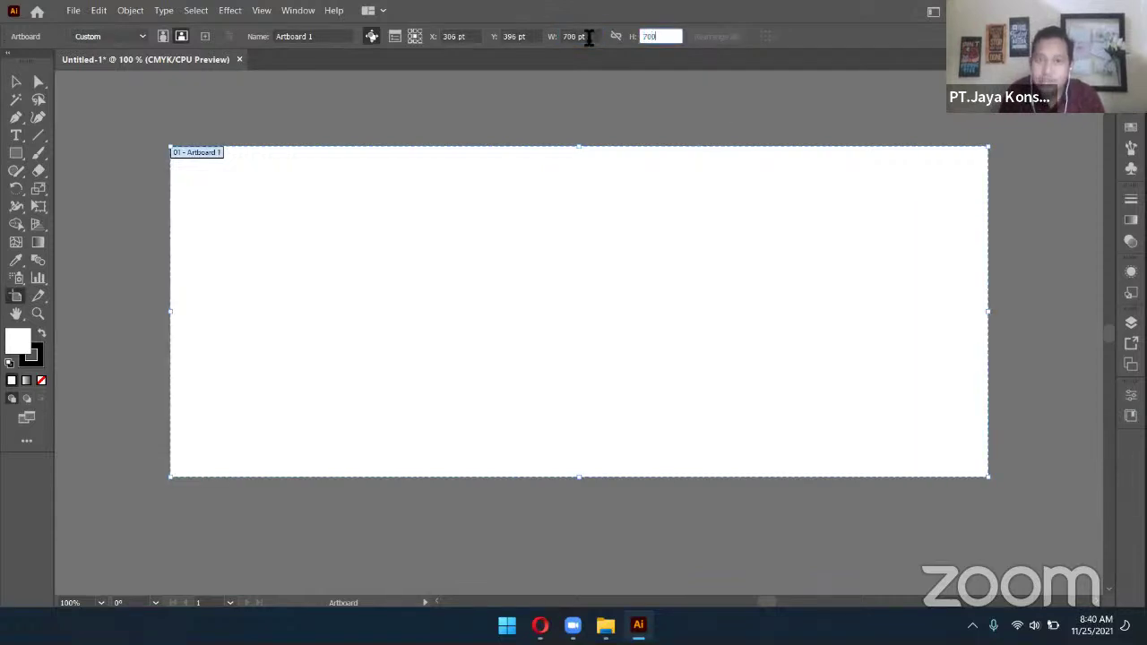
key(Return)
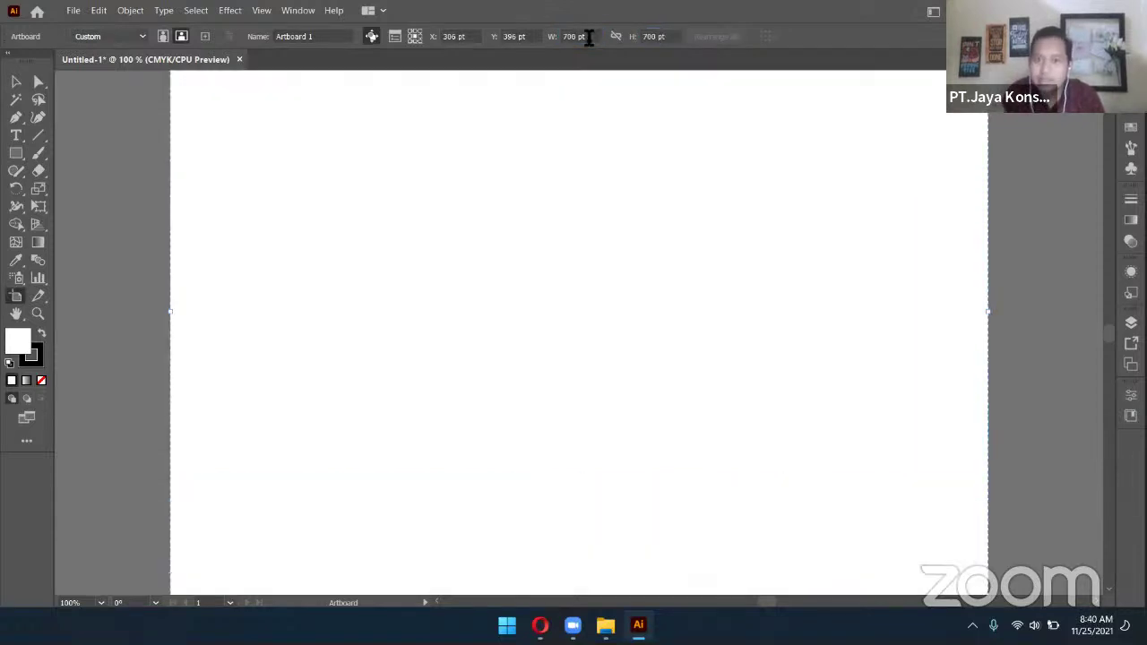
scroll(563, 248, down, 3)
scroll(564, 248, up, 1)
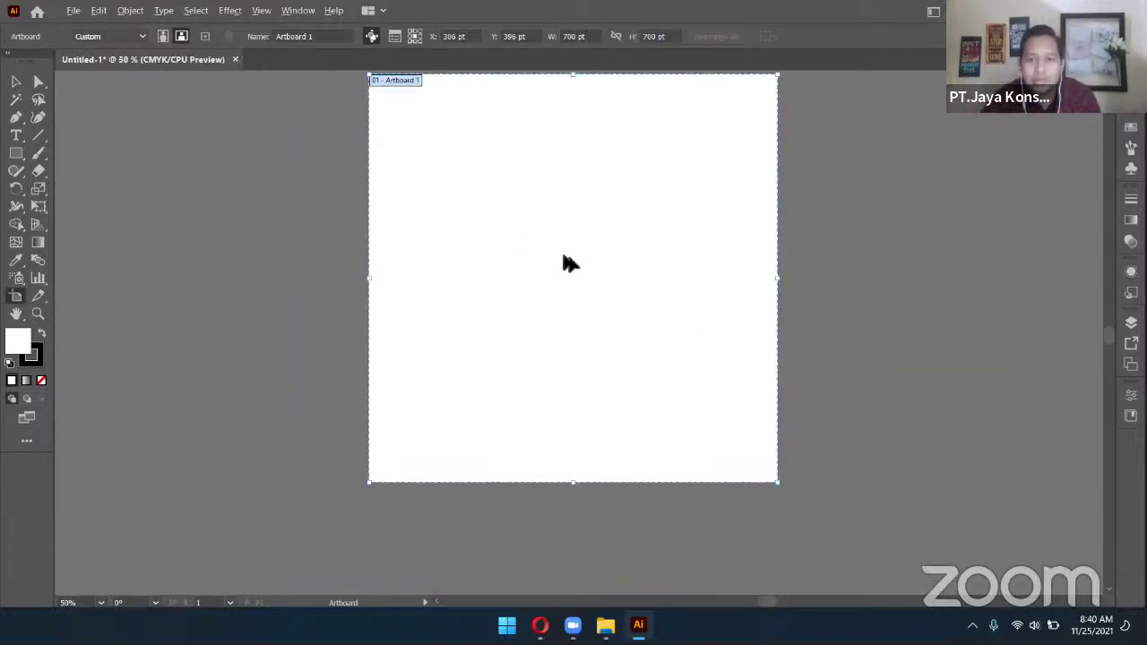
click(18, 83)
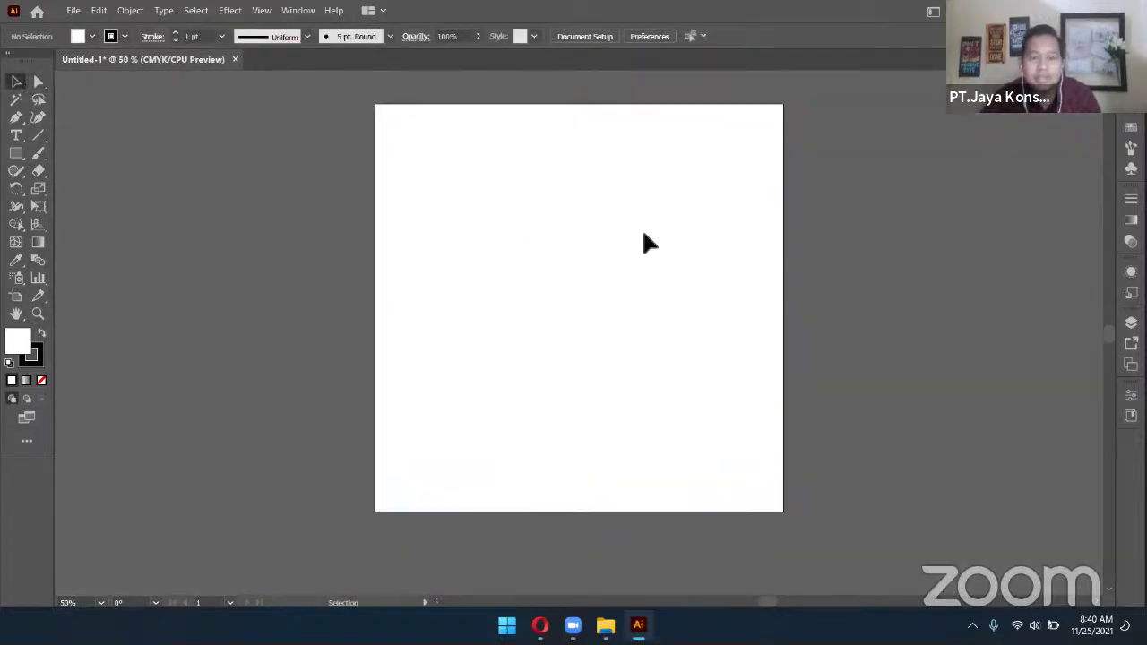
drag(663, 222, 613, 222)
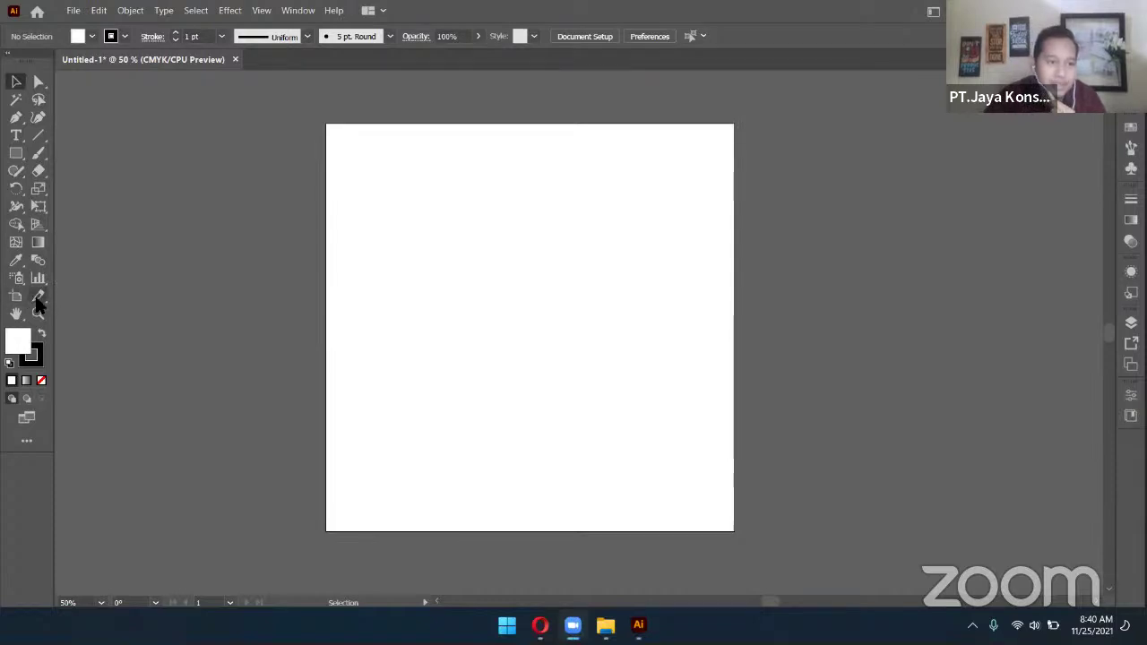
Draw a closed crescent-shaped swoosh path with the Pen tool in the artboard's upper part
click(17, 118)
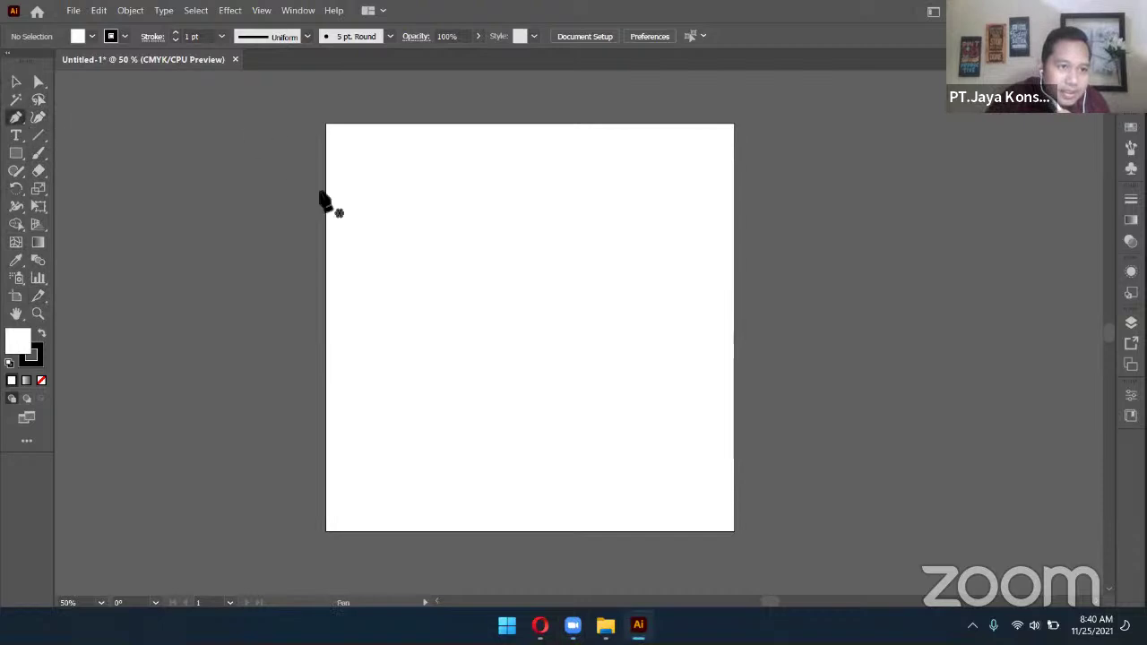
click(358, 205)
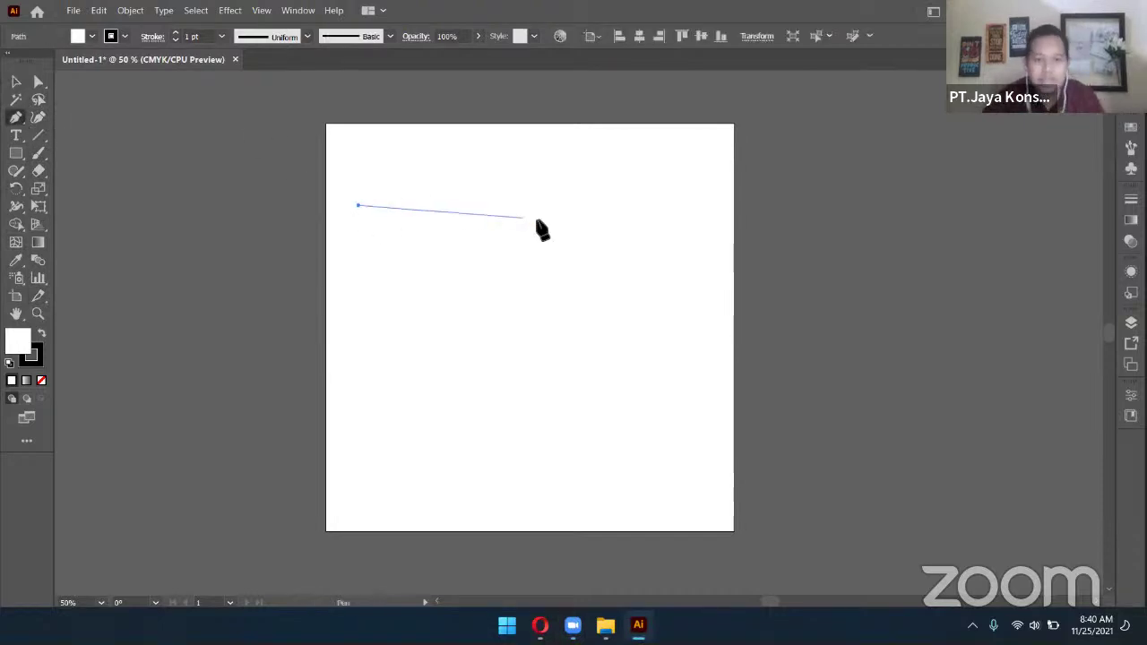
drag(607, 207, 684, 295)
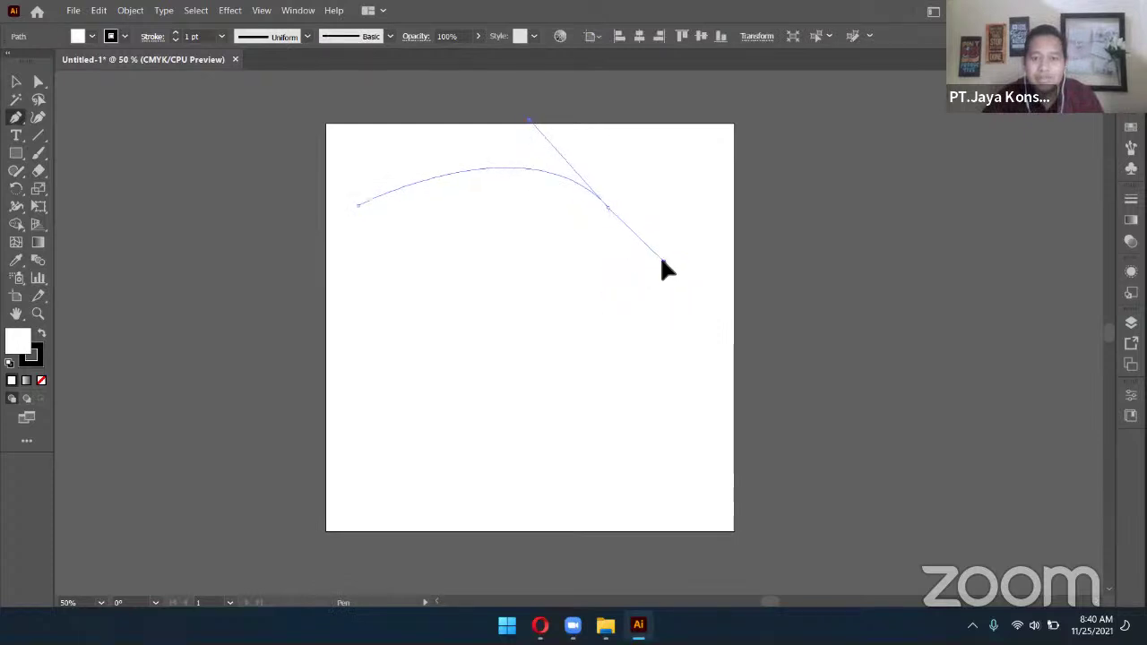
click(646, 269)
drag(359, 205, 368, 219)
drag(276, 247, 177, 245)
click(16, 82)
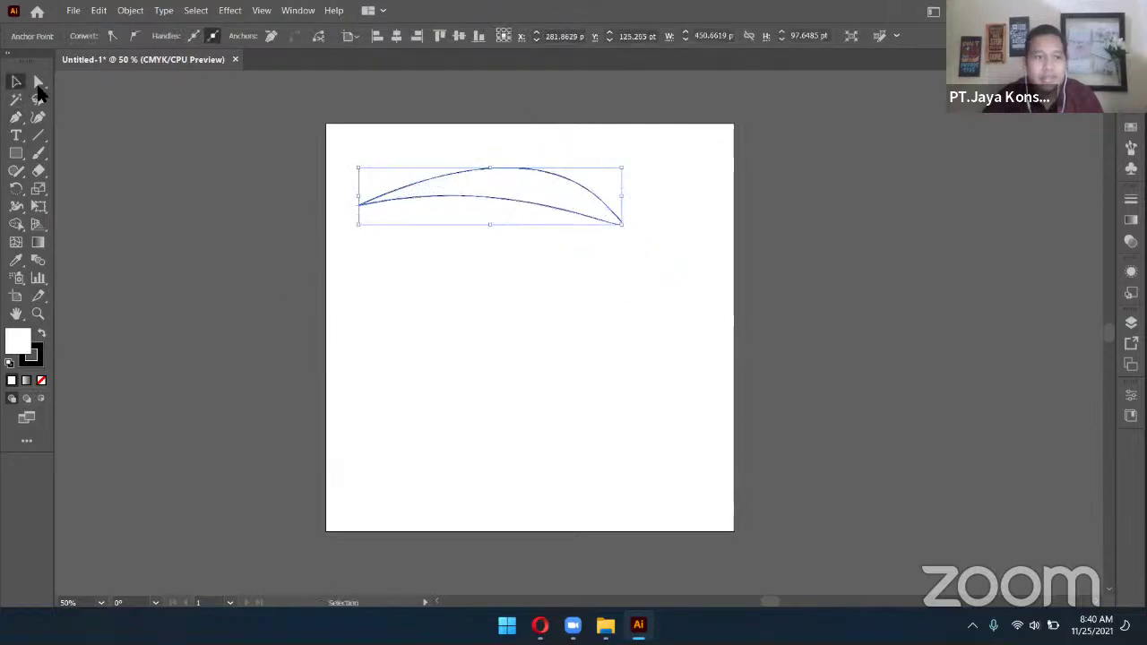
Move the crescent down and right toward the artboard's centre
click(451, 249)
drag(573, 217, 609, 283)
click(576, 328)
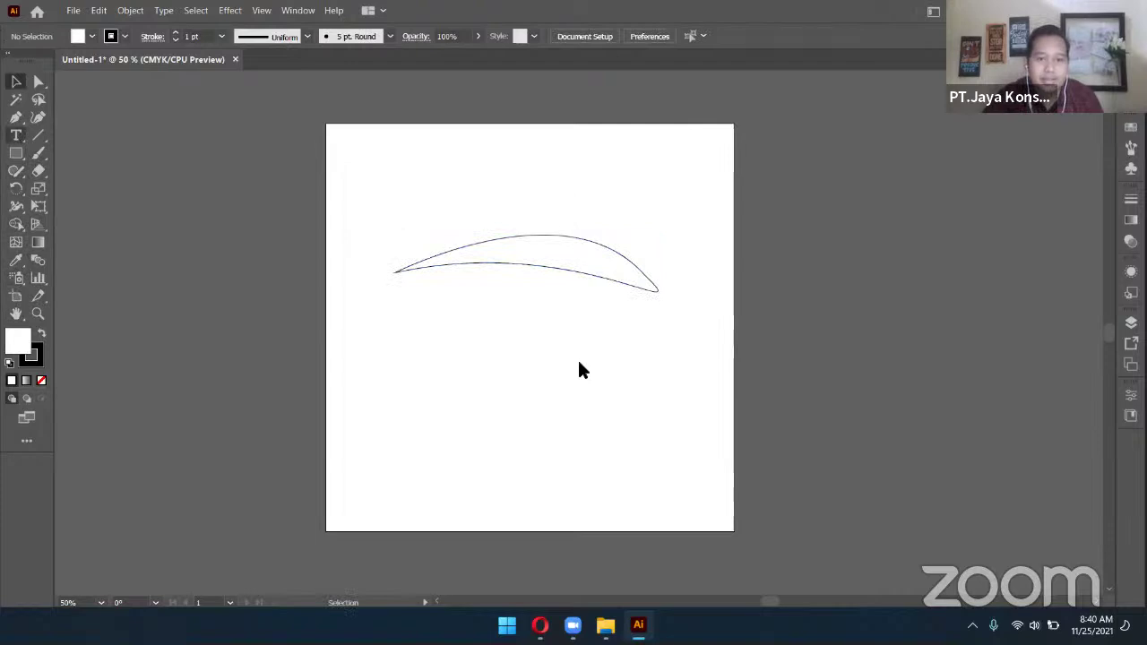
Create a small text box below the crescent, then delete it
key(t)
drag(487, 334, 580, 359)
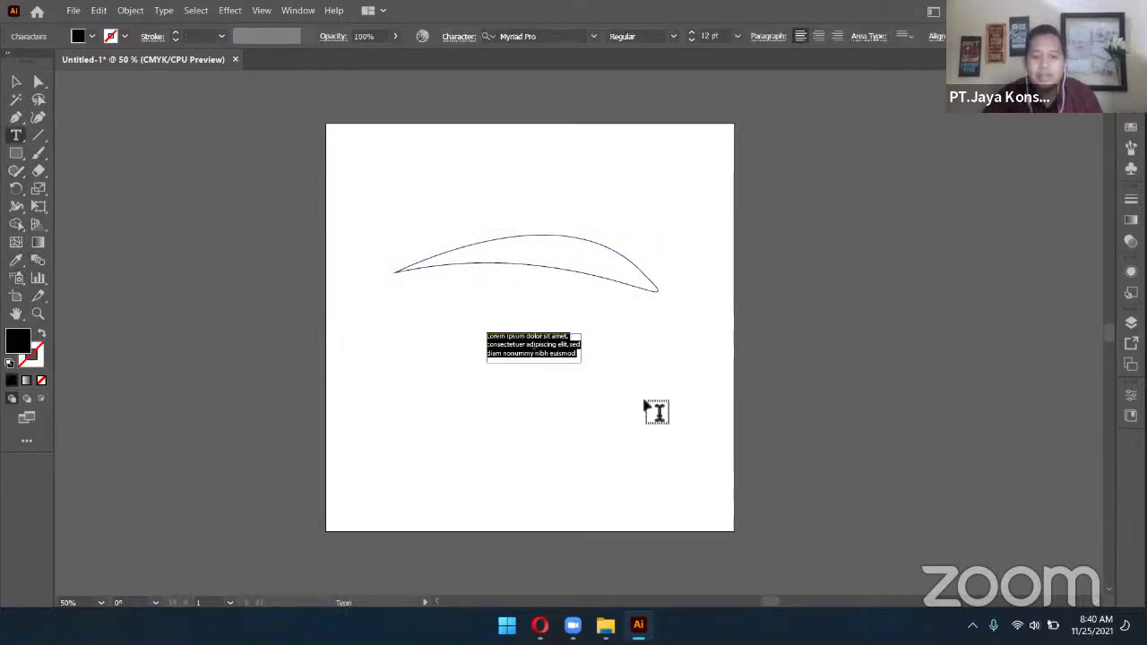
text(Mu)
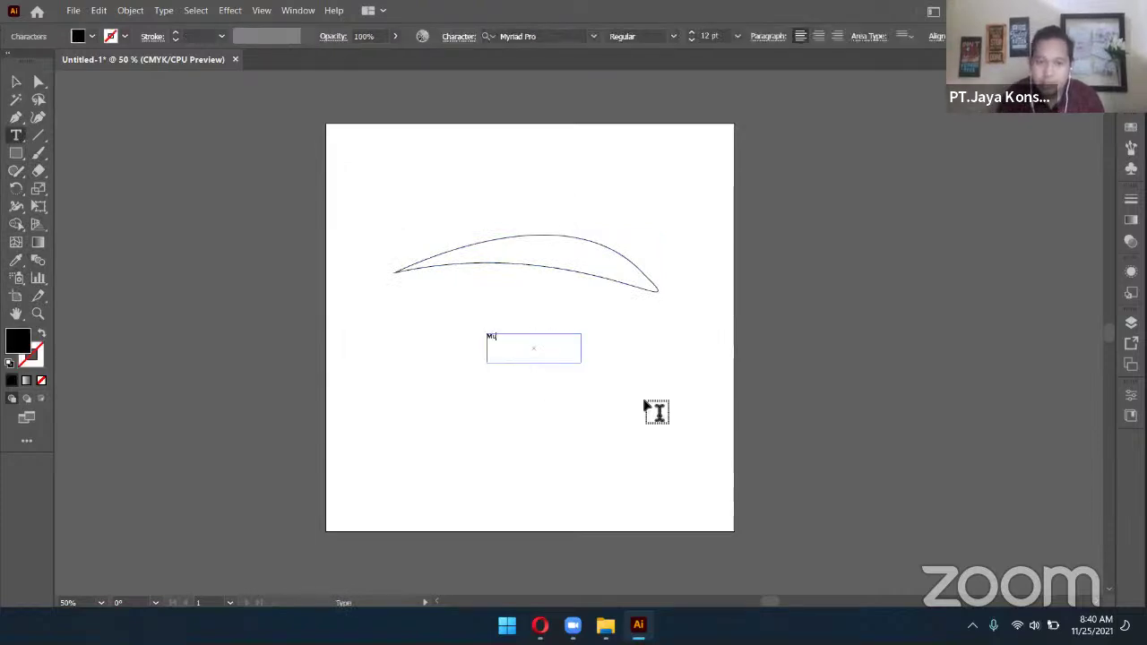
click(16, 82)
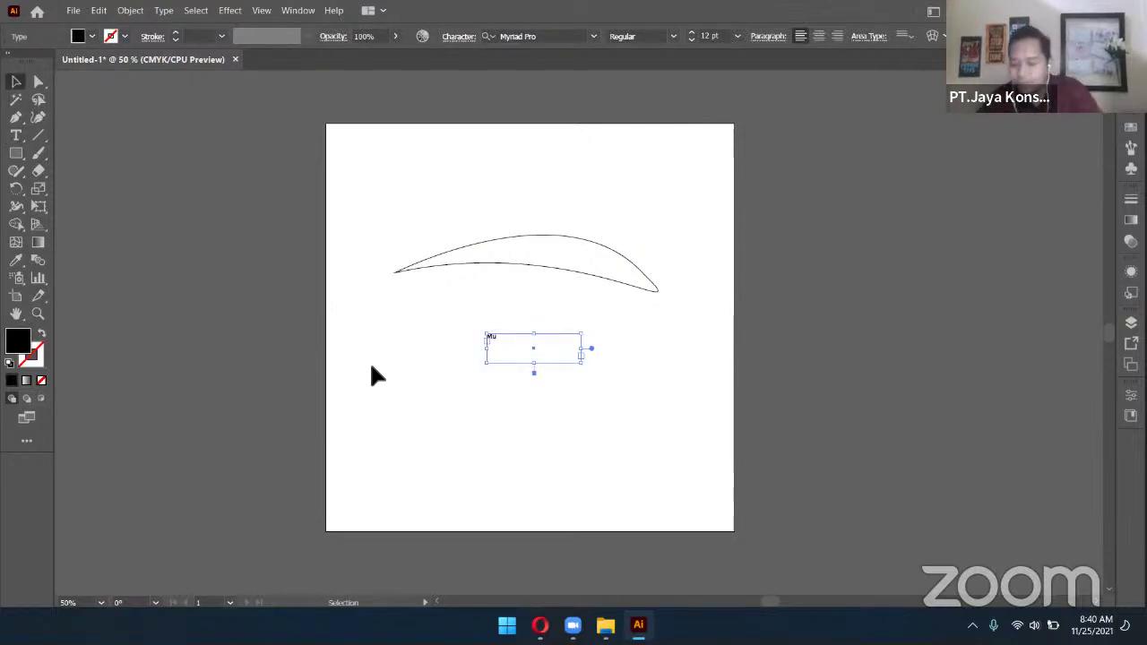
key(Delete)
Type TIPOGRAFI below the crescent and scale it up to about 125 pt
click(17, 135)
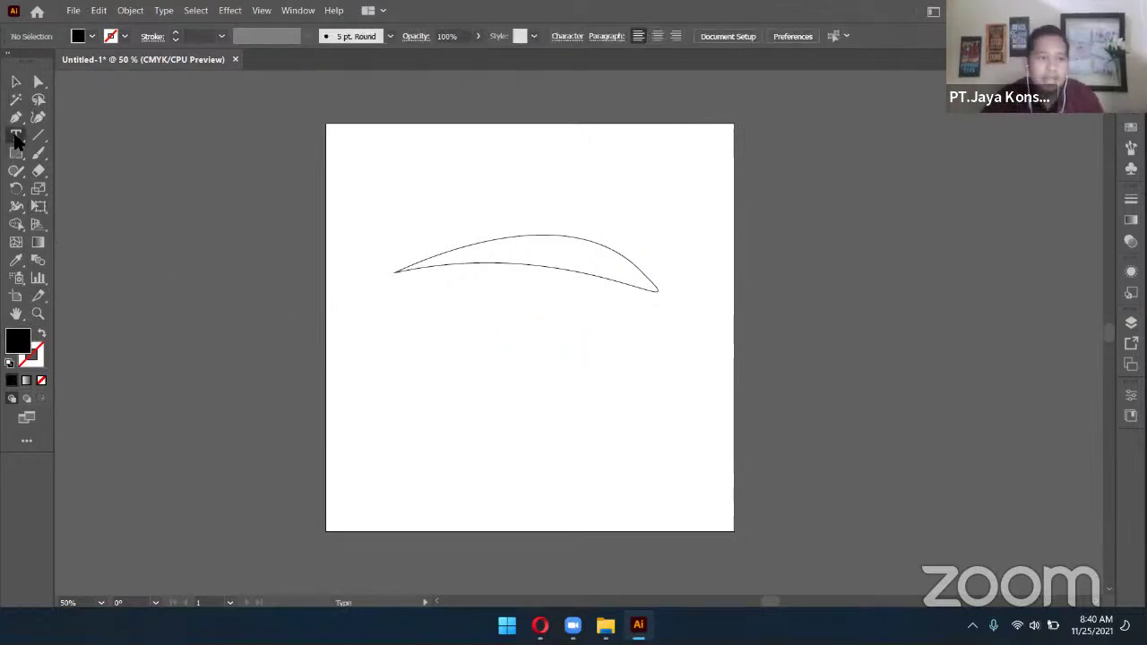
click(403, 324)
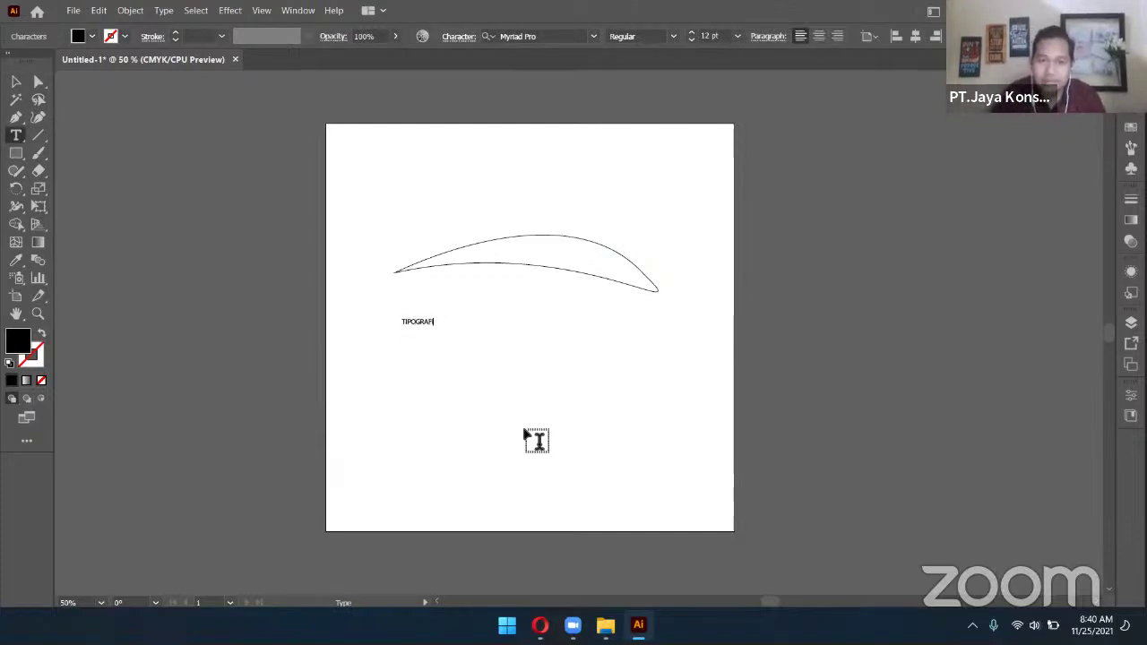
click(16, 82)
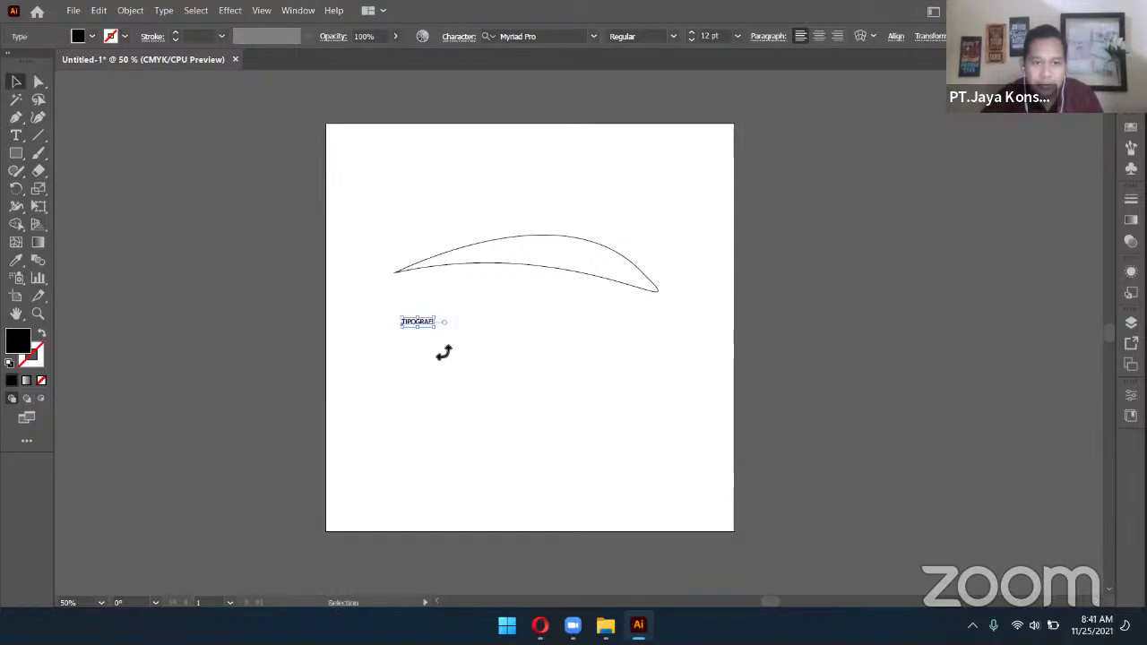
drag(436, 329, 673, 338)
click(886, 360)
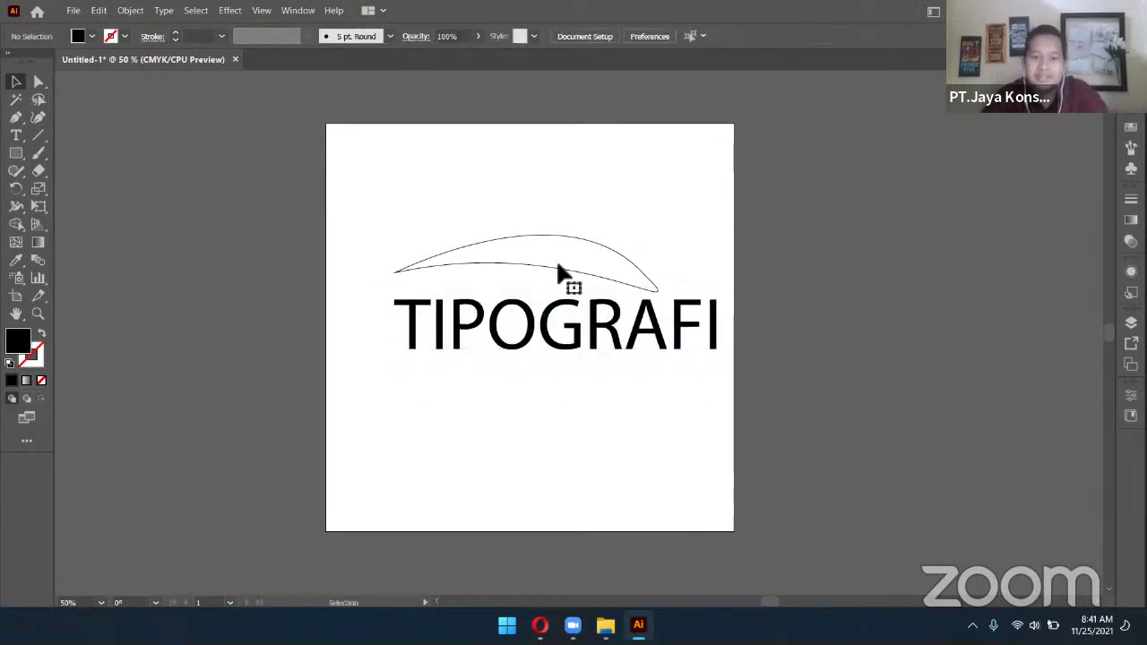
Tilt the crescent slightly counter-clockwise, then select the TIPOGRAFI text
click(557, 269)
drag(666, 235, 670, 224)
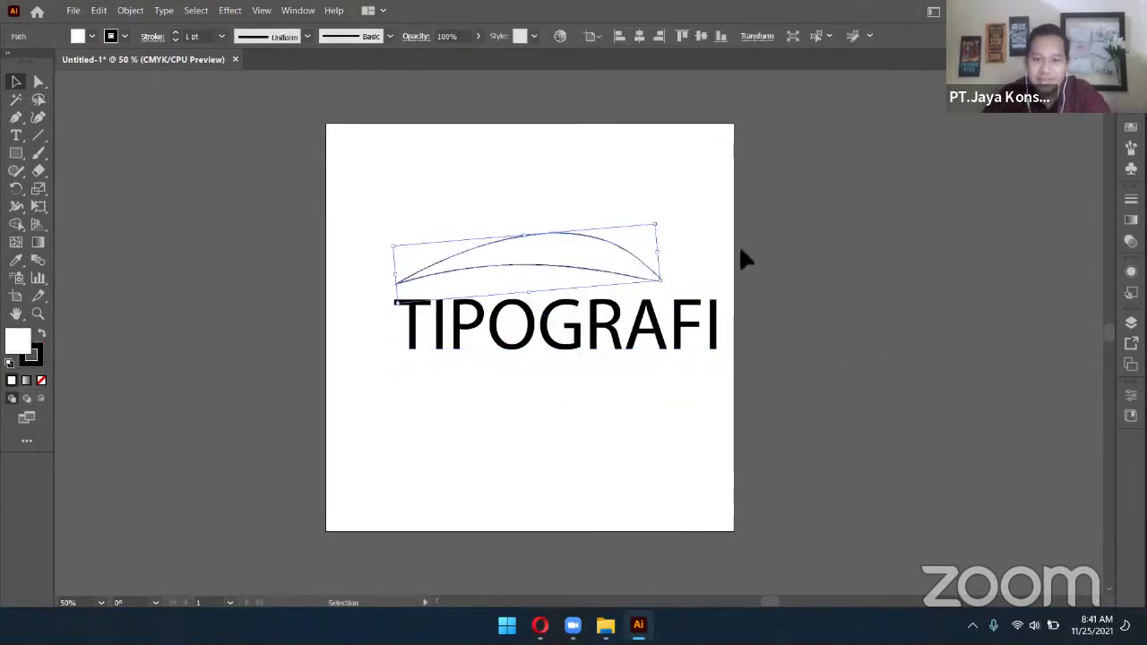
click(887, 351)
scroll(885, 331, down, 1)
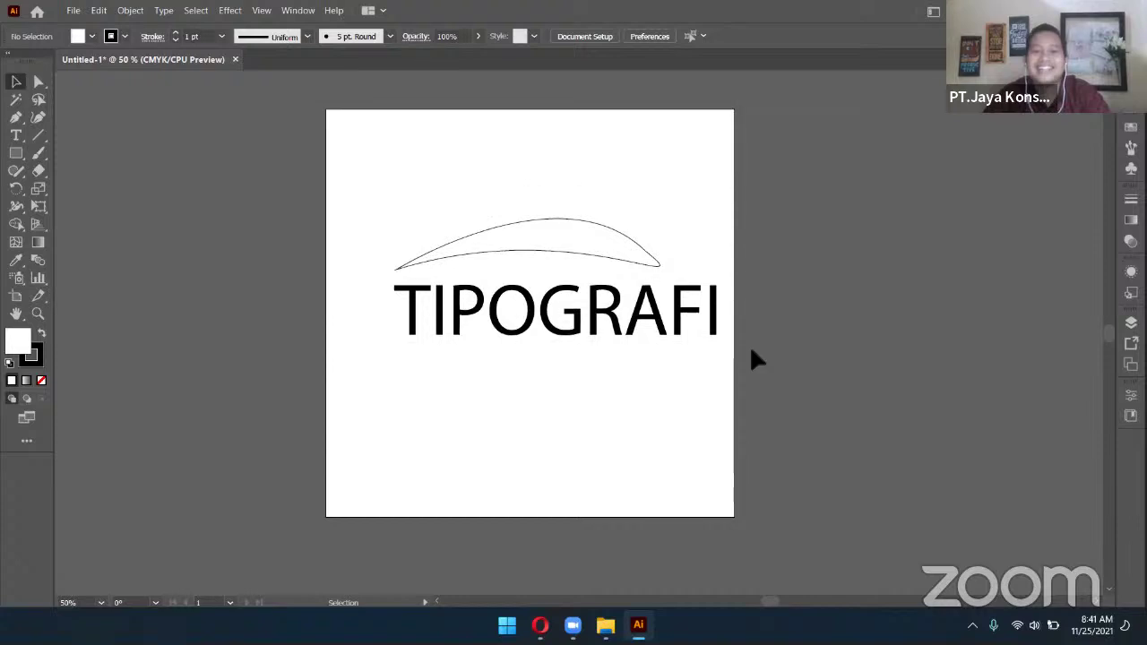
click(599, 345)
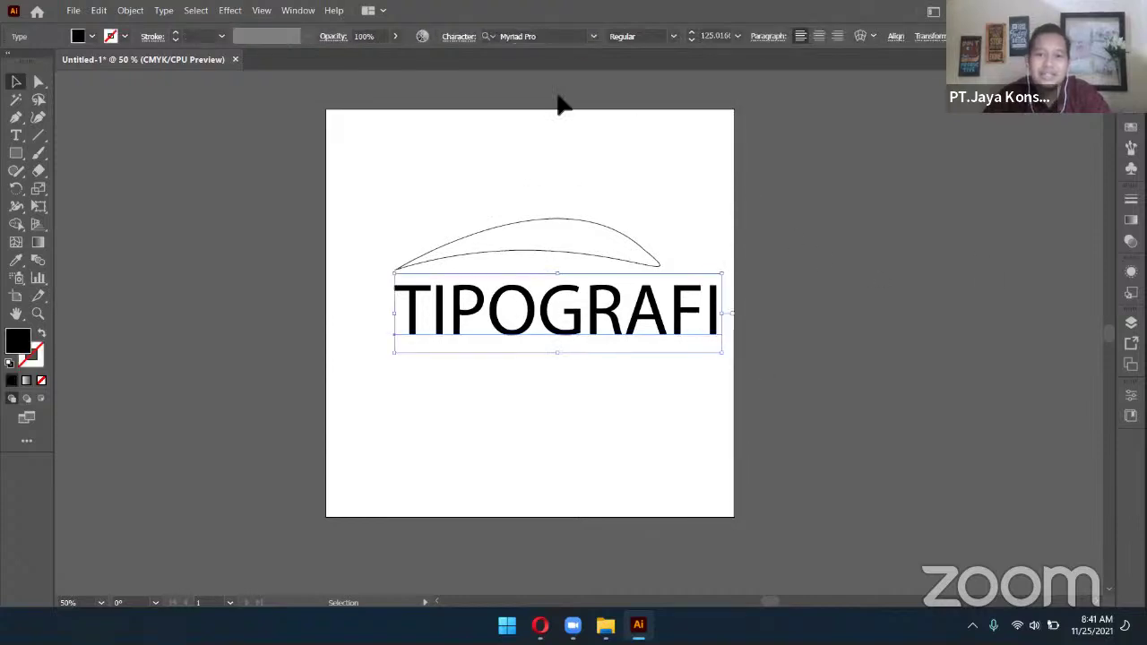
Search the font list for 'Digi' and apply Digitalt to the TIPOGRAFI text
click(592, 36)
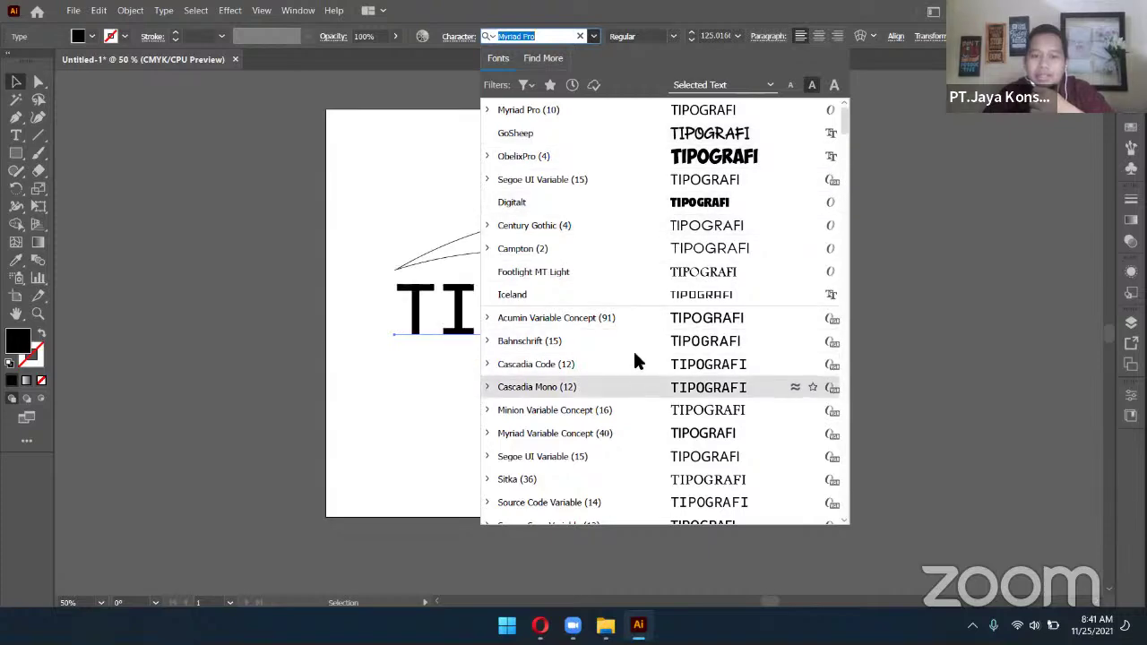
scroll(621, 416, down, 3)
scroll(623, 419, down, 2)
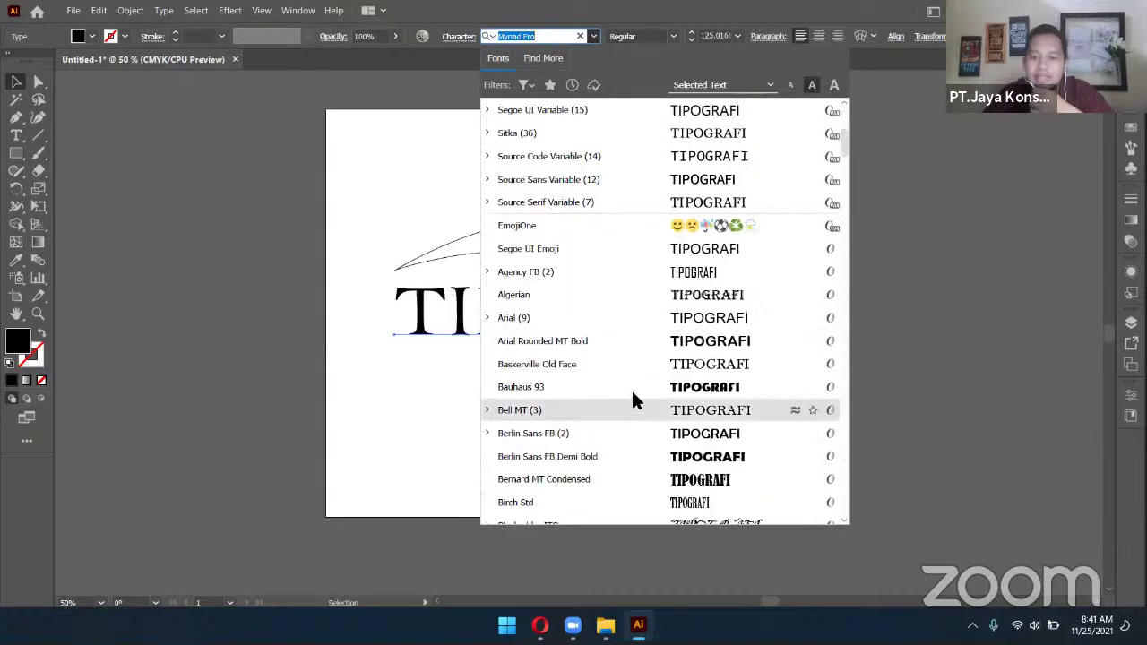
scroll(664, 405, down, 2)
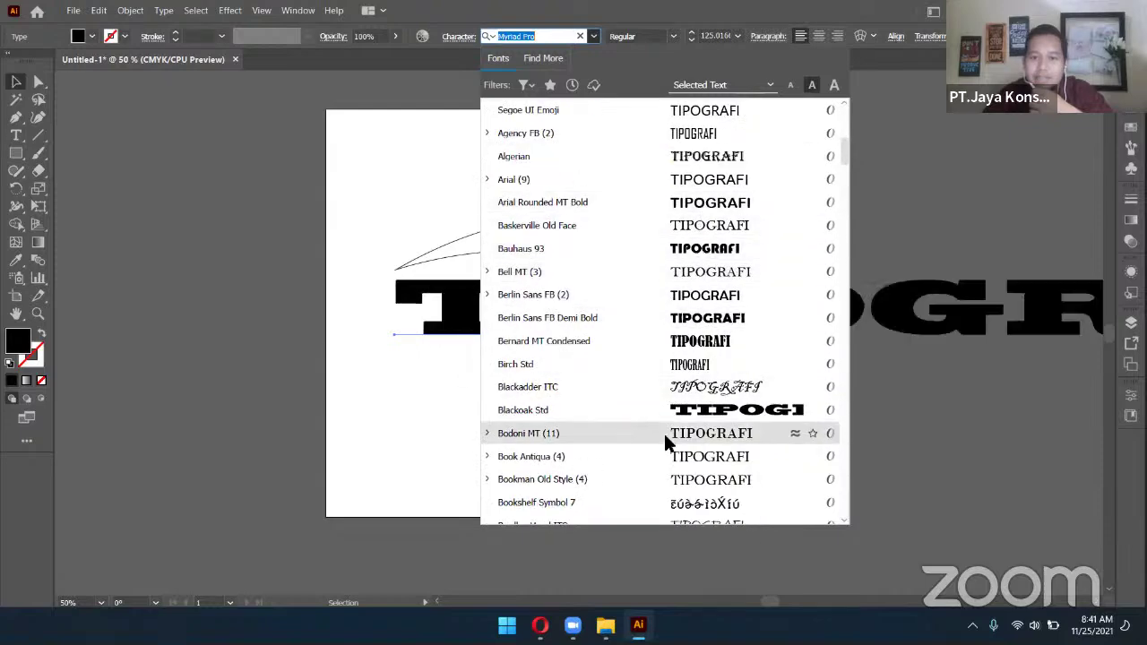
scroll(684, 394, down, 8)
scroll(694, 381, down, 3)
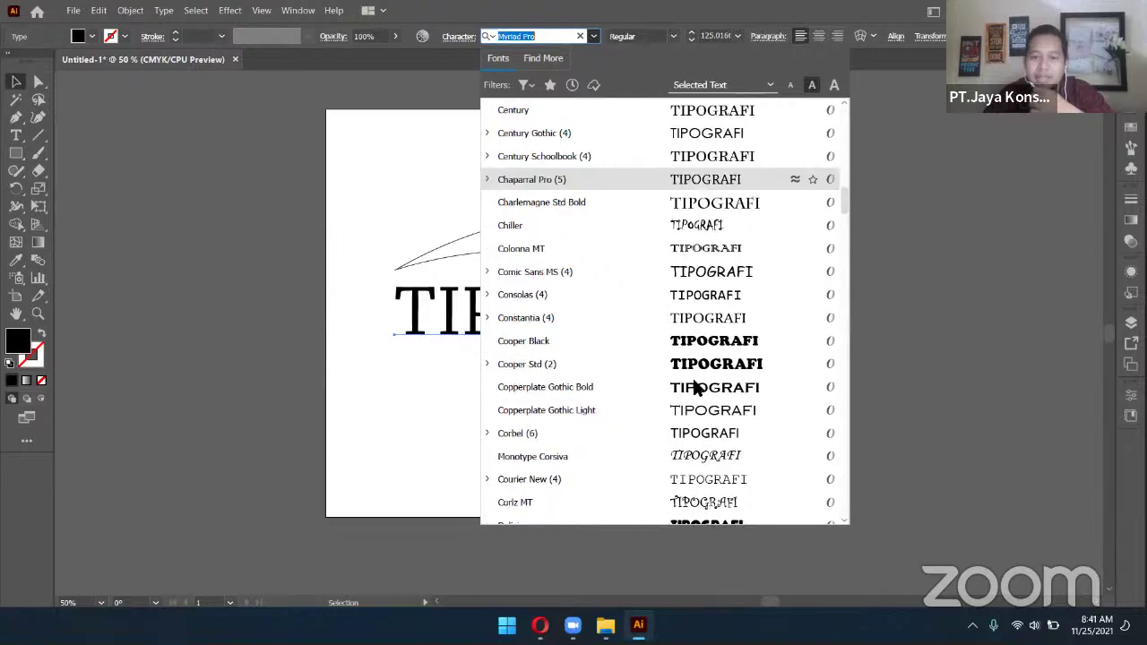
scroll(723, 348, down, 4)
scroll(724, 352, down, 1)
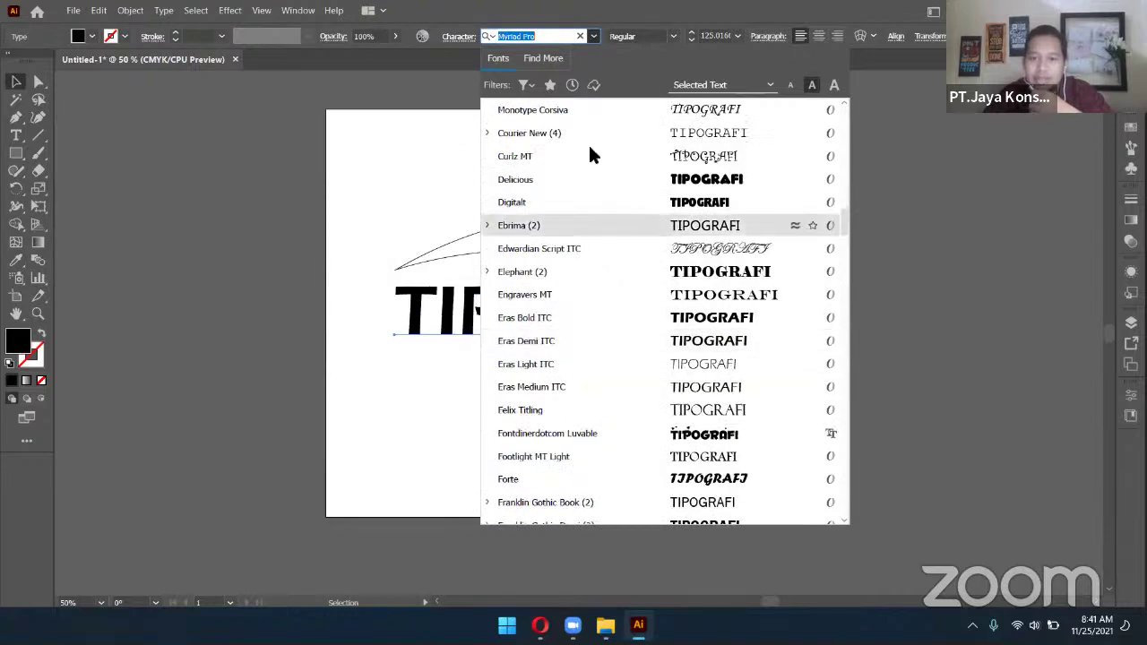
text(Digi)
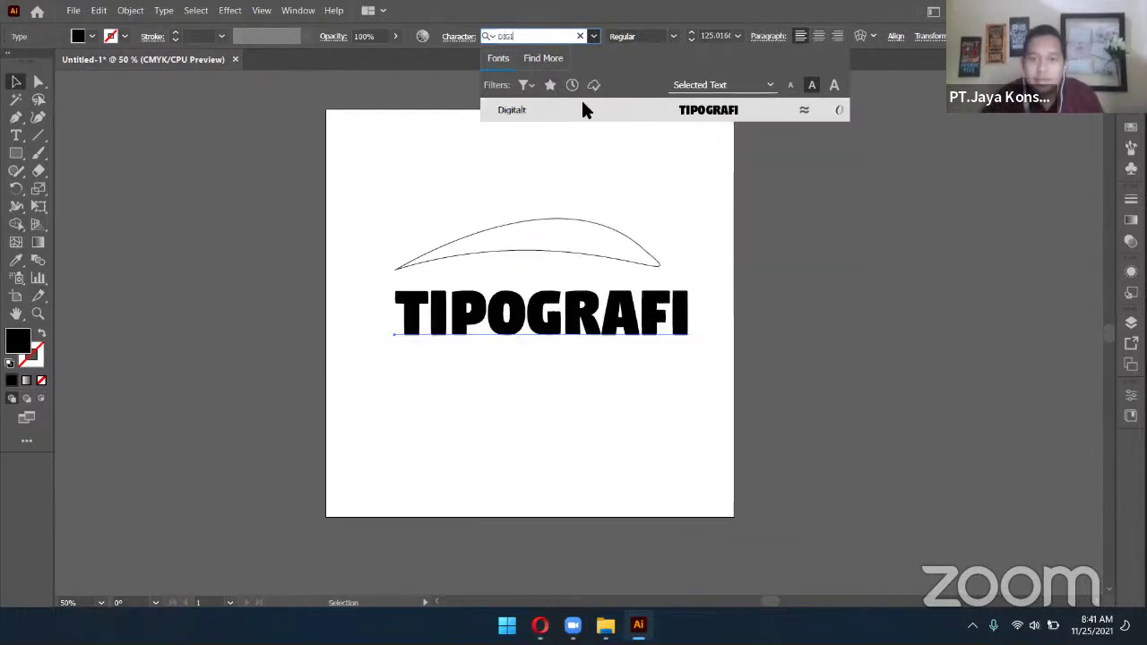
click(615, 109)
click(637, 262)
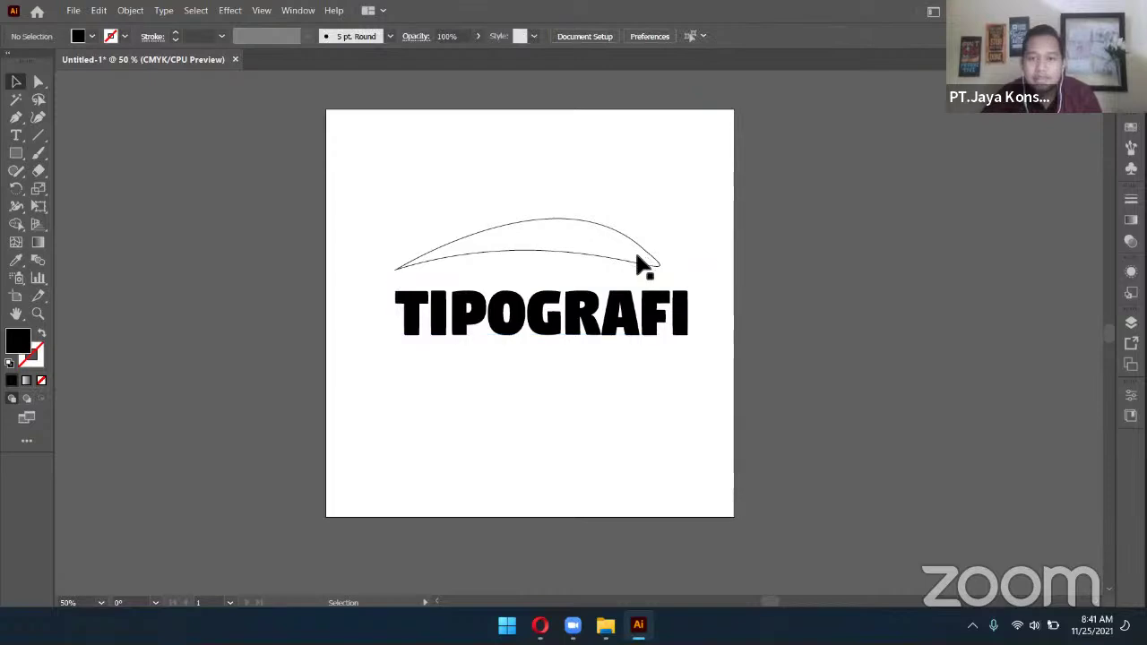
Delete the crescent shape and move the TIPOGRAFI text up and left on the artboard
key(Delete)
drag(602, 344, 577, 290)
click(578, 347)
click(552, 296)
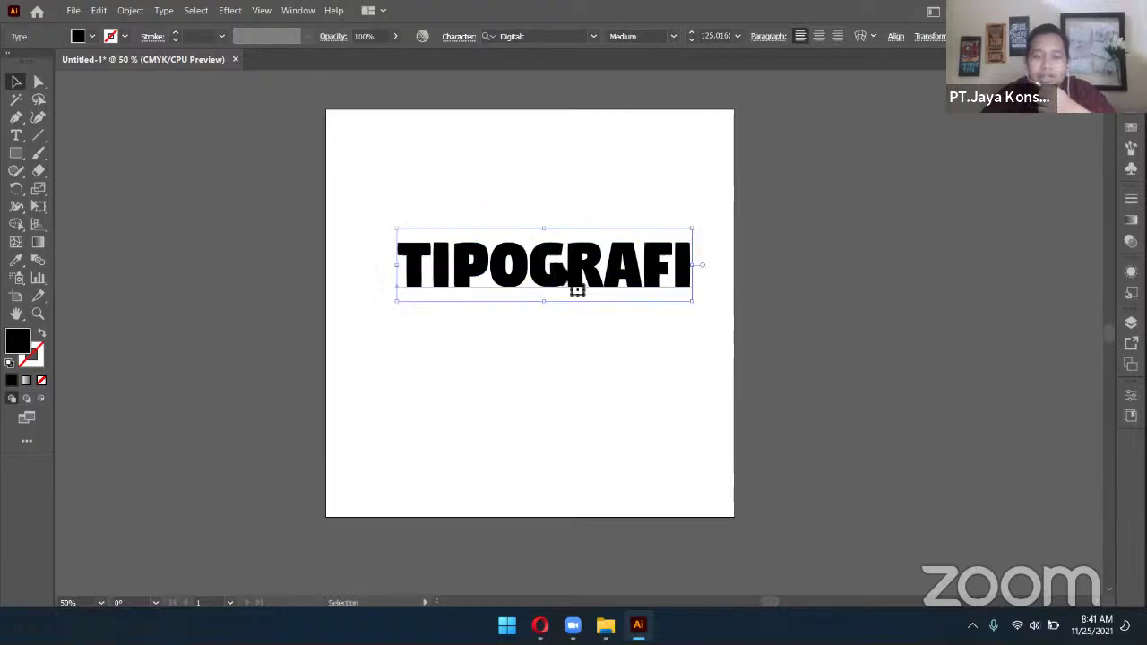
Expand the TIPOGRAFI text into filled vector shapes with Object and Fill checked
click(129, 10)
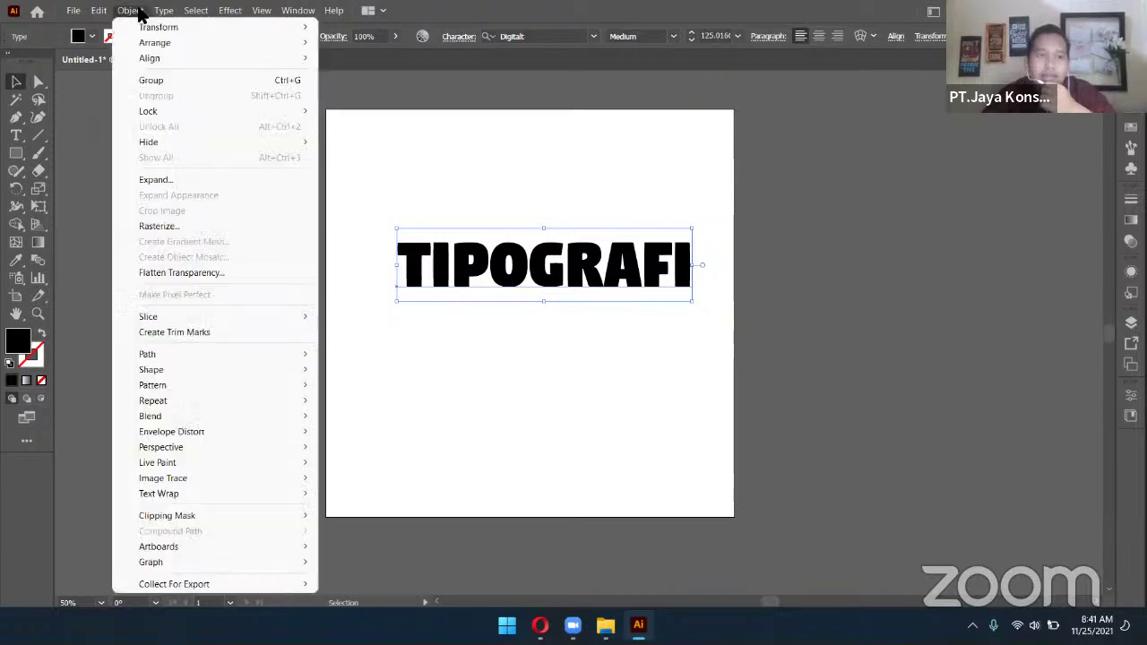
click(192, 179)
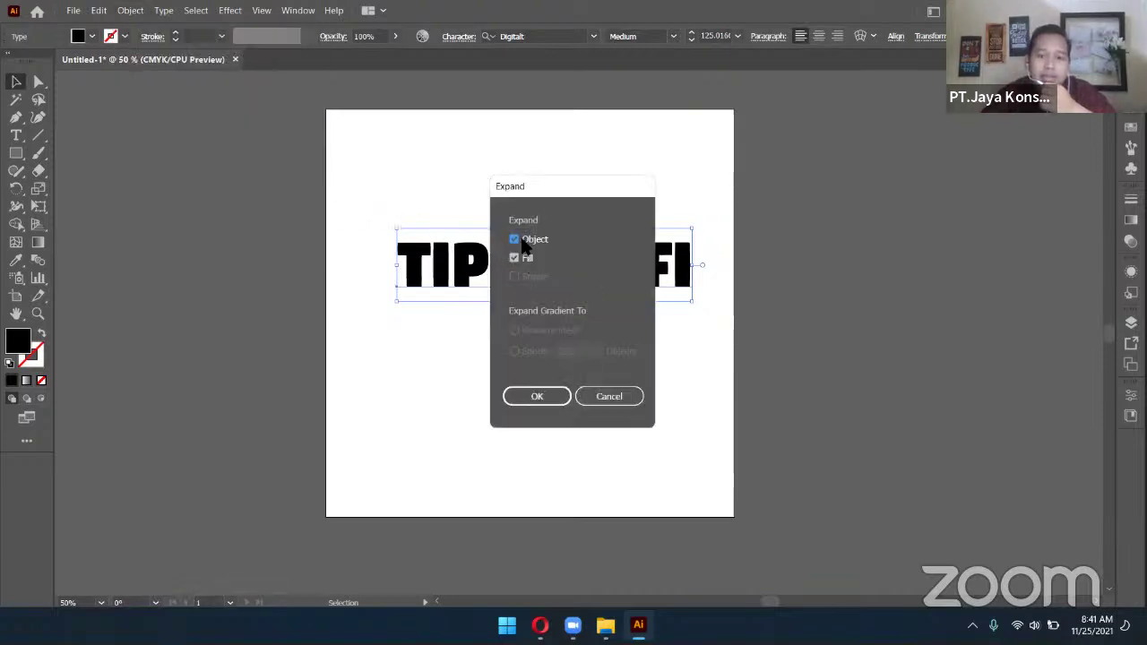
click(530, 396)
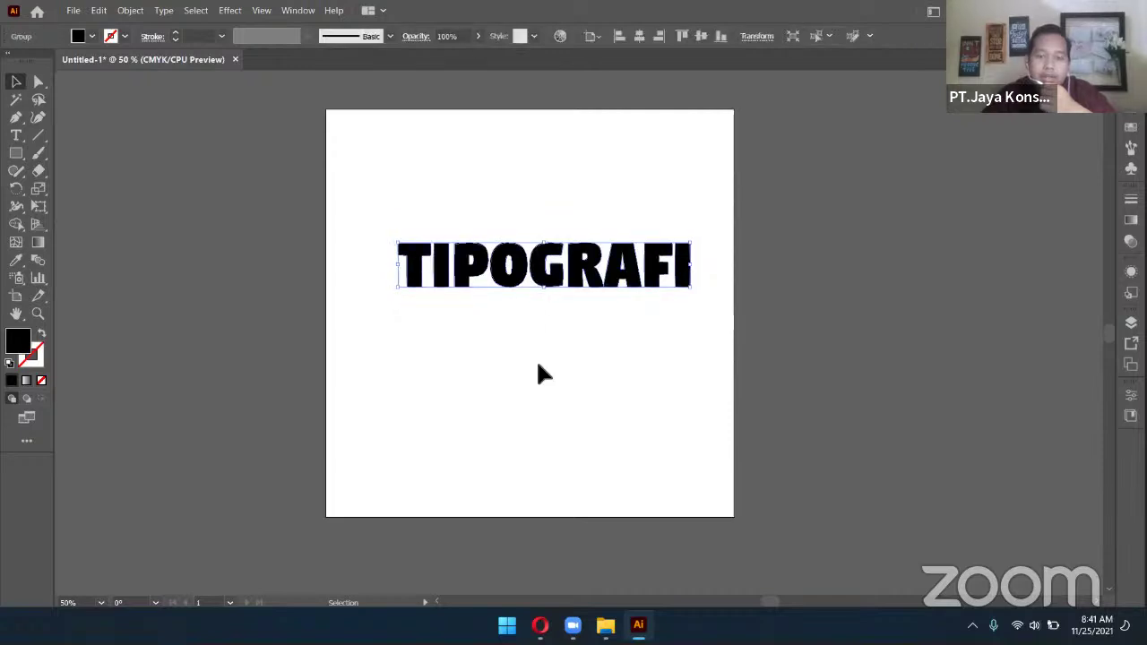
Pull the O out of the TIPOGRAFI group, undo it, and zoom to 100%
double_click(510, 293)
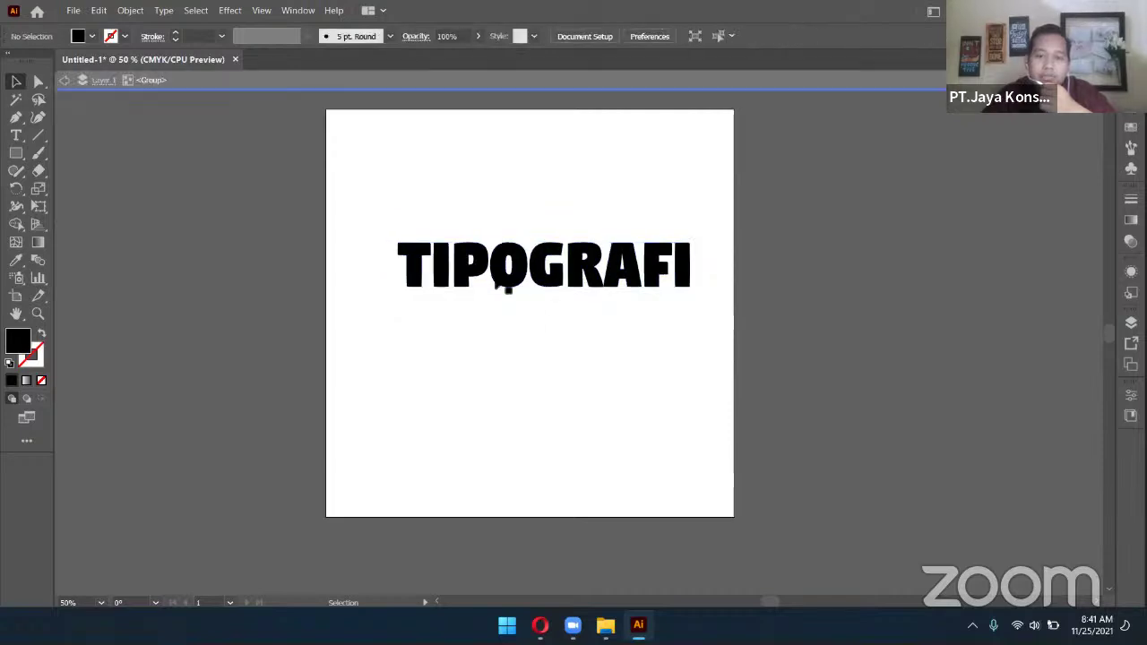
drag(511, 299, 453, 399)
click(563, 383)
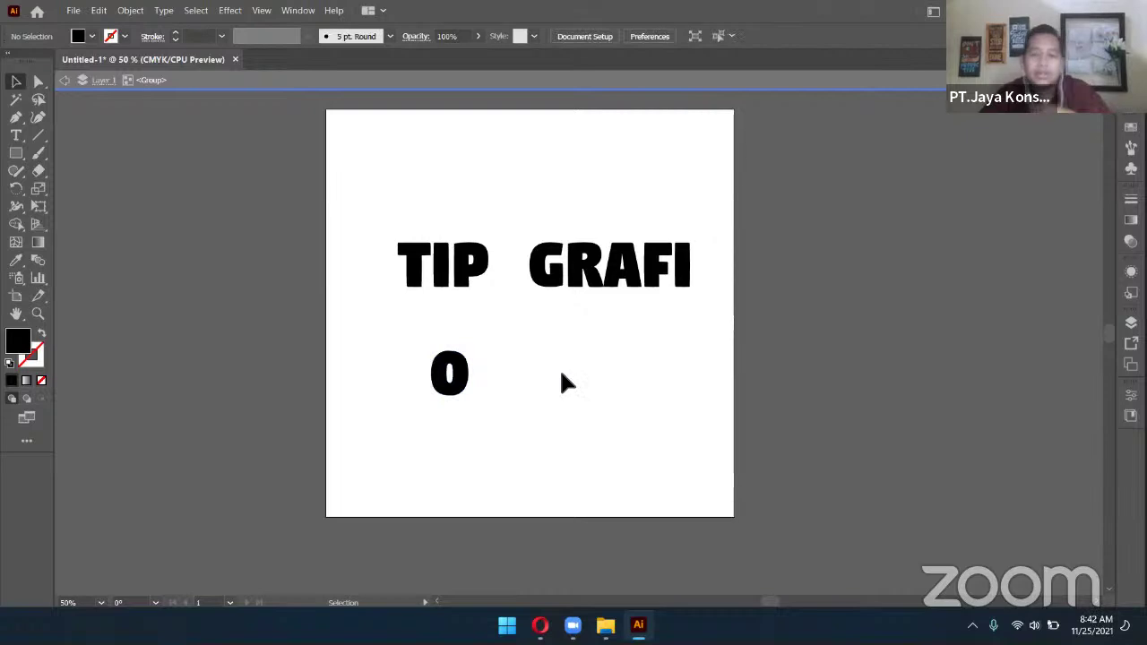
key(ctrl+z)
click(561, 364)
key(Escape)
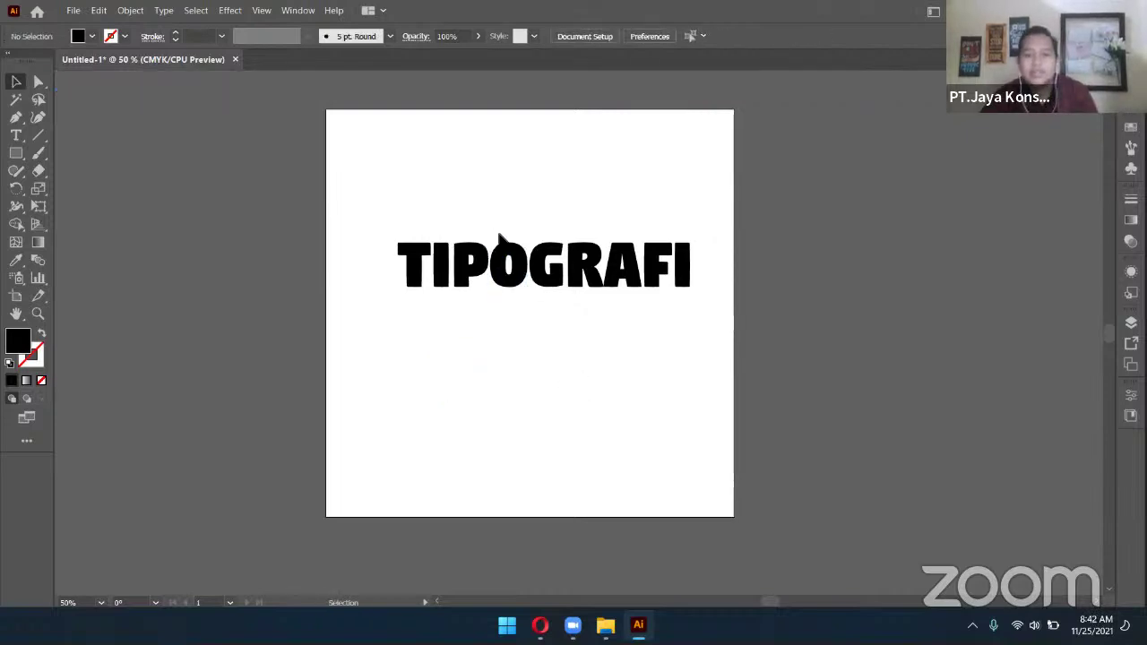
key(ctrl+1)
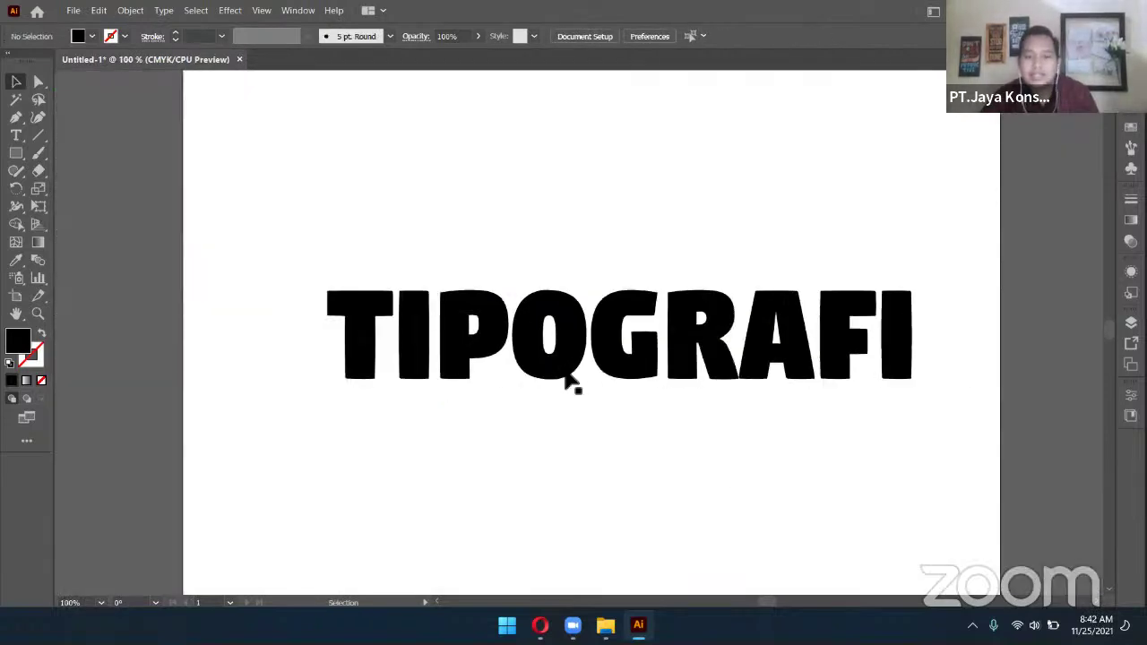
Inside the group, select the T, I, P, O letters and scale them up
double_click(495, 374)
drag(283, 245, 563, 421)
drag(328, 288, 140, 227)
click(722, 413)
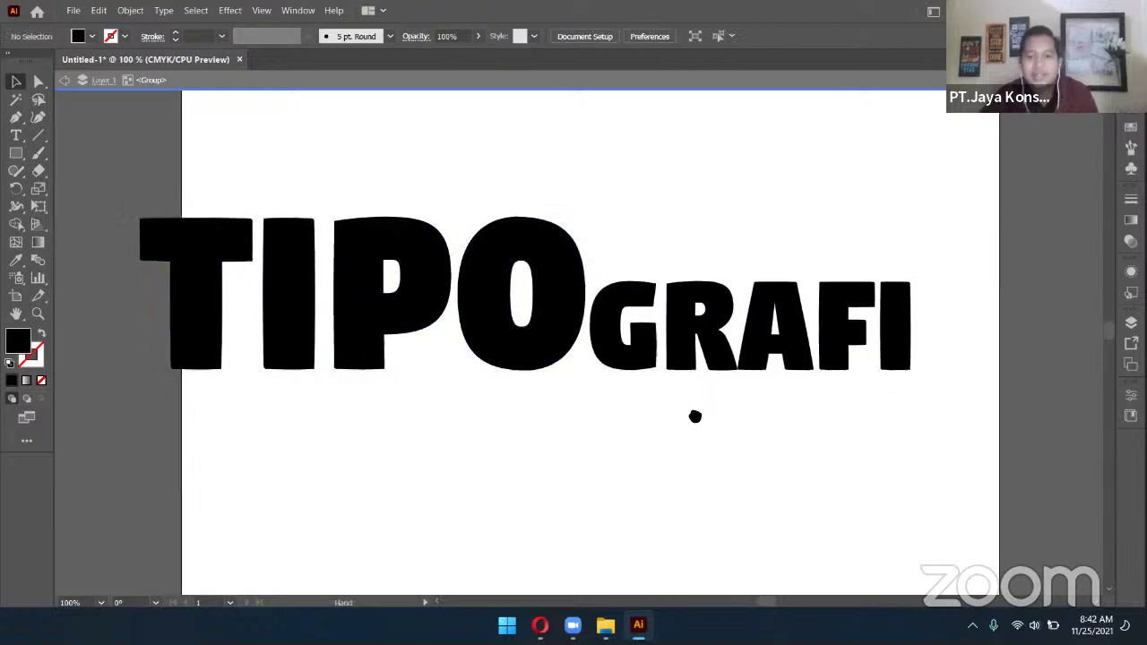
Rotate the GRAFI letters 90° and stand them vertically beside the O
drag(694, 415, 729, 395)
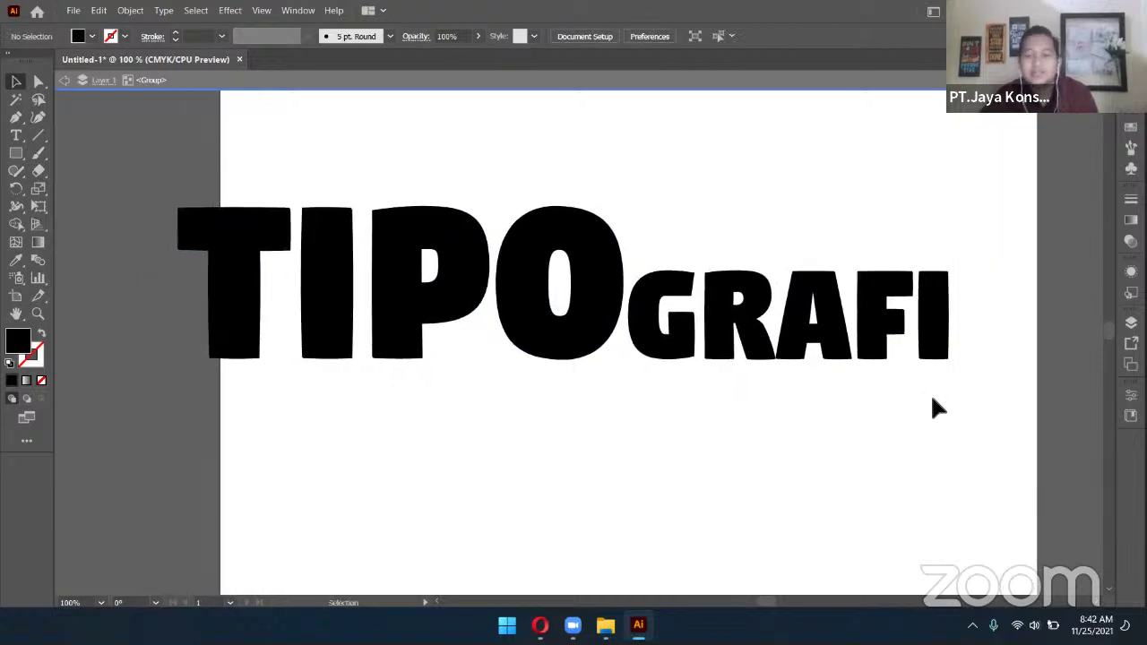
drag(973, 389, 660, 236)
drag(789, 313, 778, 332)
drag(948, 284, 732, 197)
drag(794, 317, 693, 240)
click(828, 335)
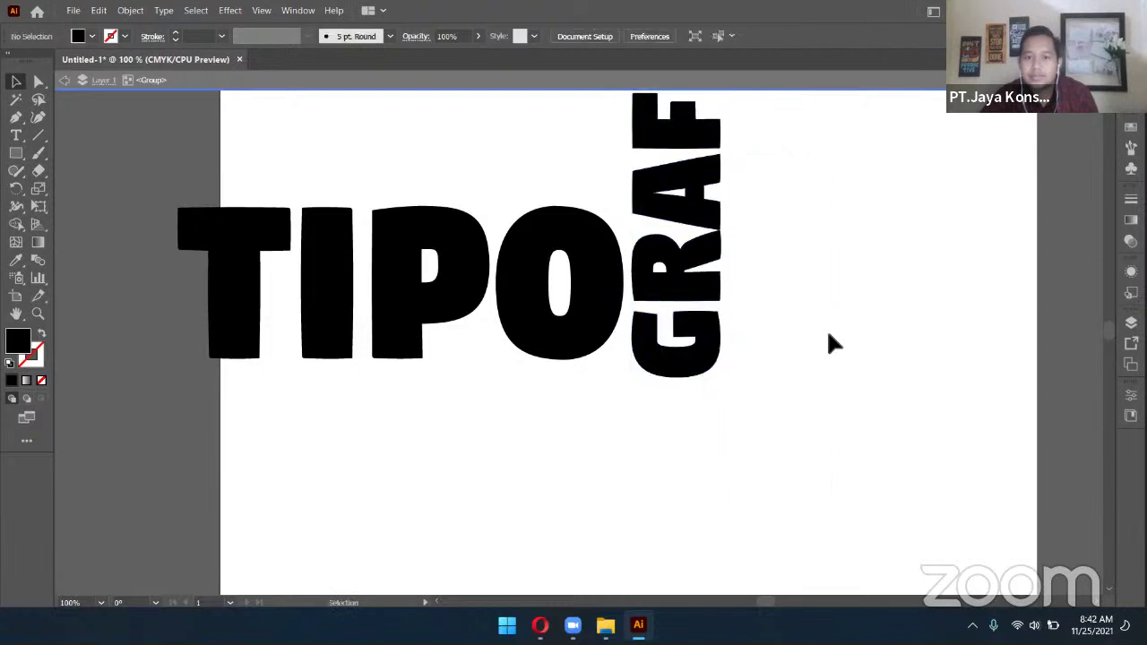
Move the TIPO GRAFI art onto the centre of the artboard
scroll(826, 327, down, 3)
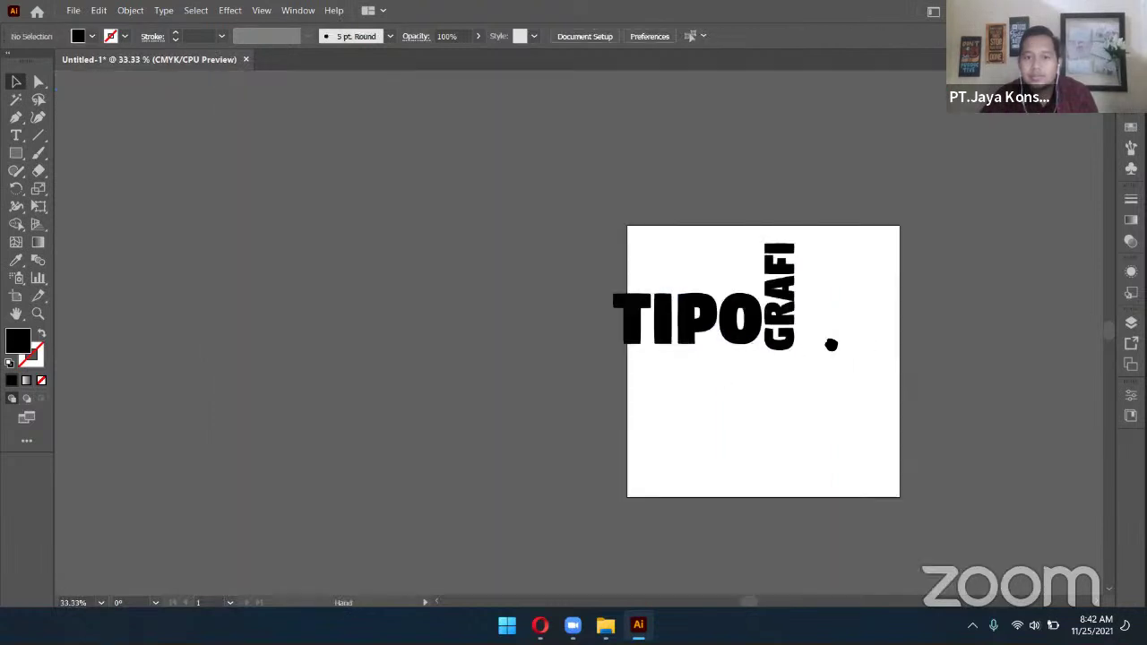
scroll(832, 341, right, 1)
drag(718, 345, 731, 301)
click(896, 377)
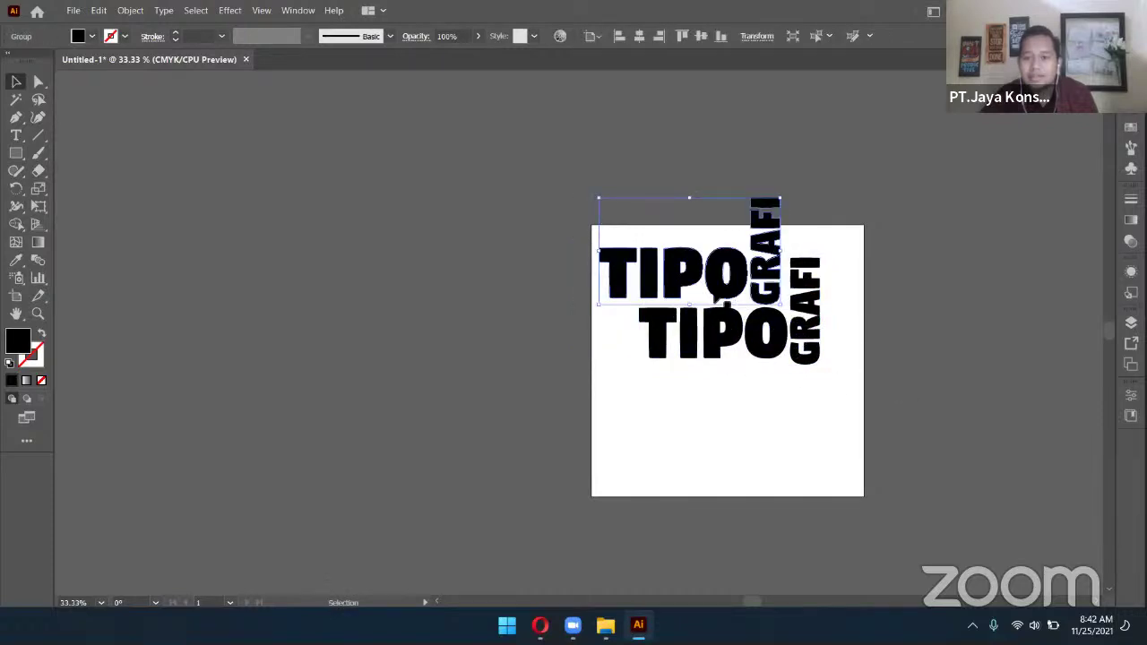
In the duplicated group, shrink the upper TIPO letters above the larger copy
double_click(719, 296)
drag(573, 251, 670, 271)
click(916, 317)
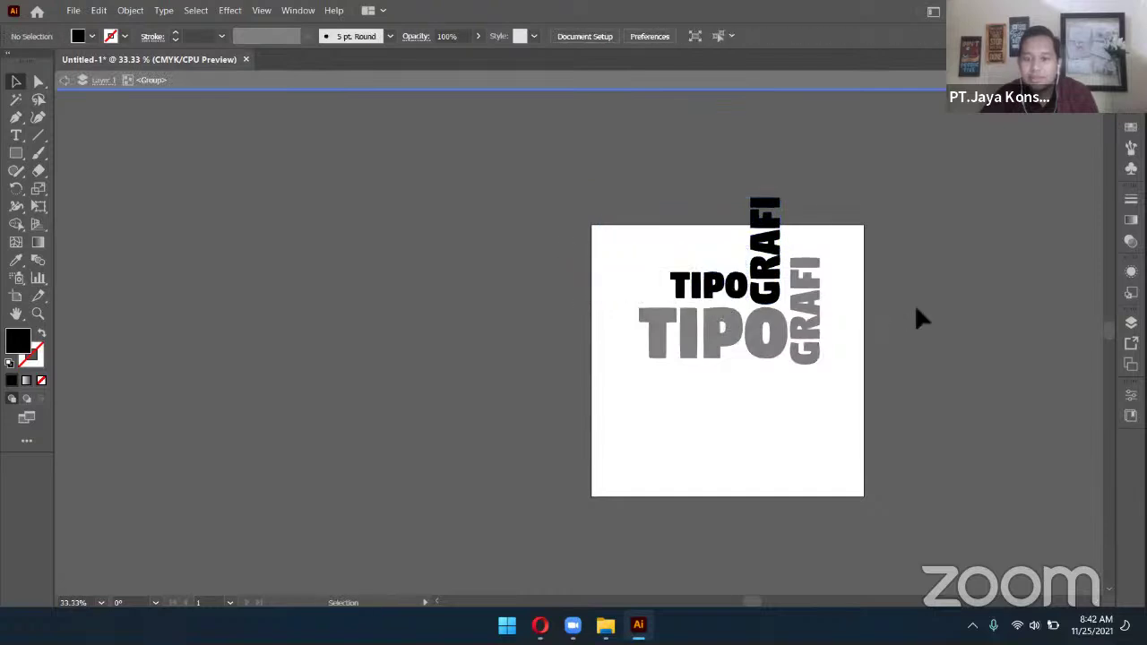
click(778, 231)
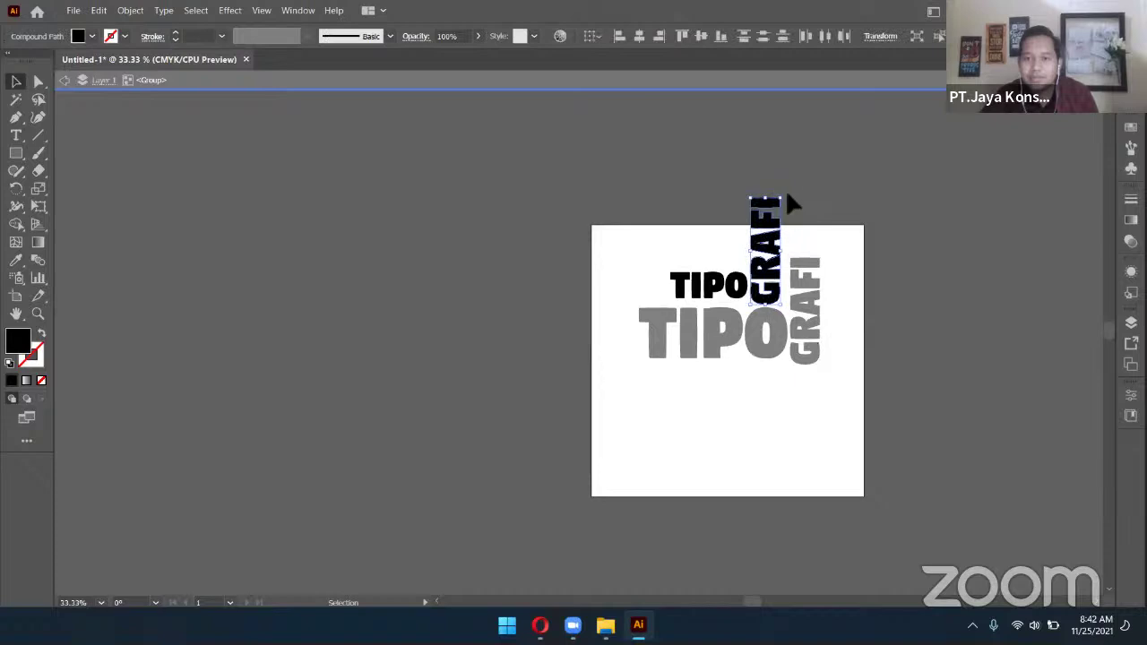
click(671, 189)
double_click(657, 187)
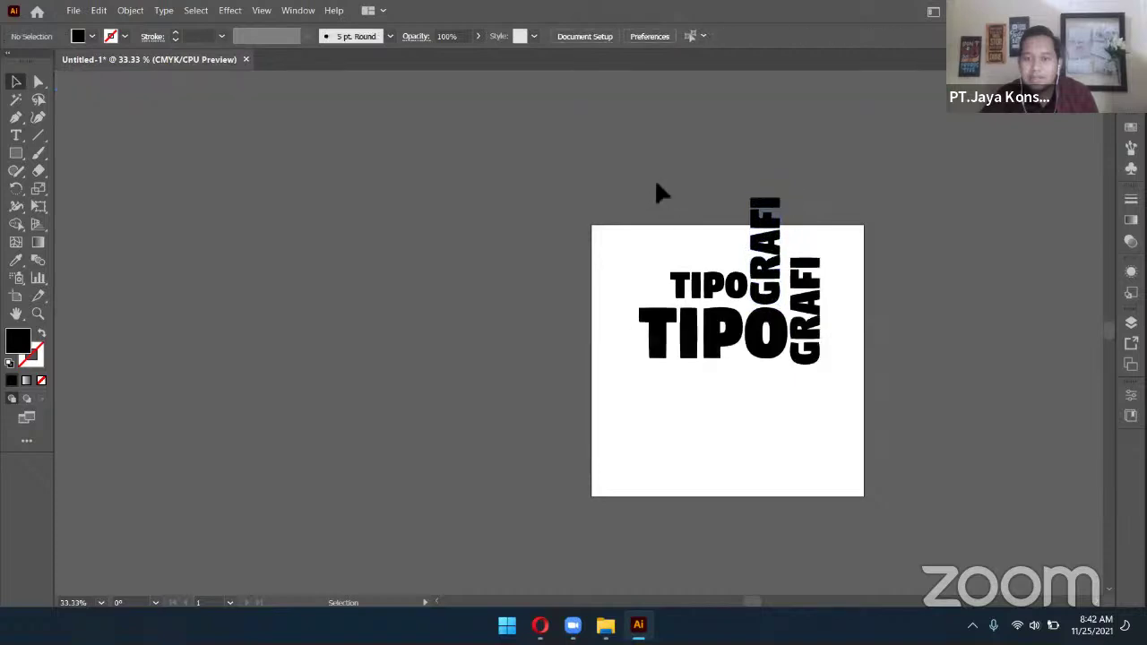
Rotate the small TIPO and GRAFI pair 90 degrees clockwise
double_click(698, 292)
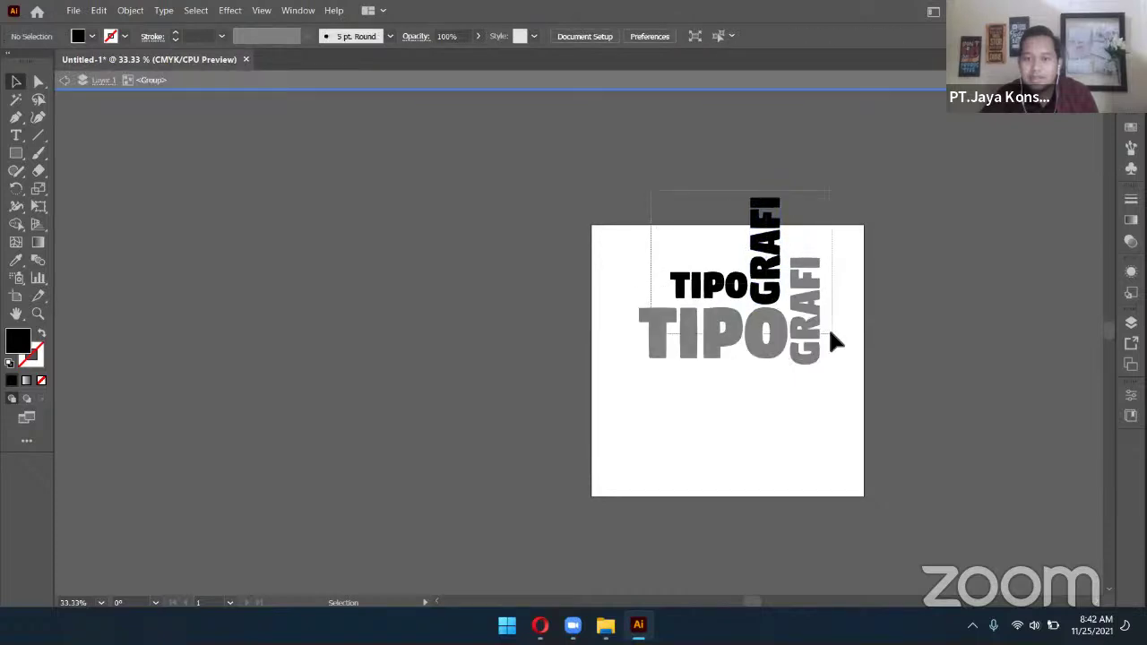
click(767, 260)
drag(805, 220, 766, 363)
click(717, 305)
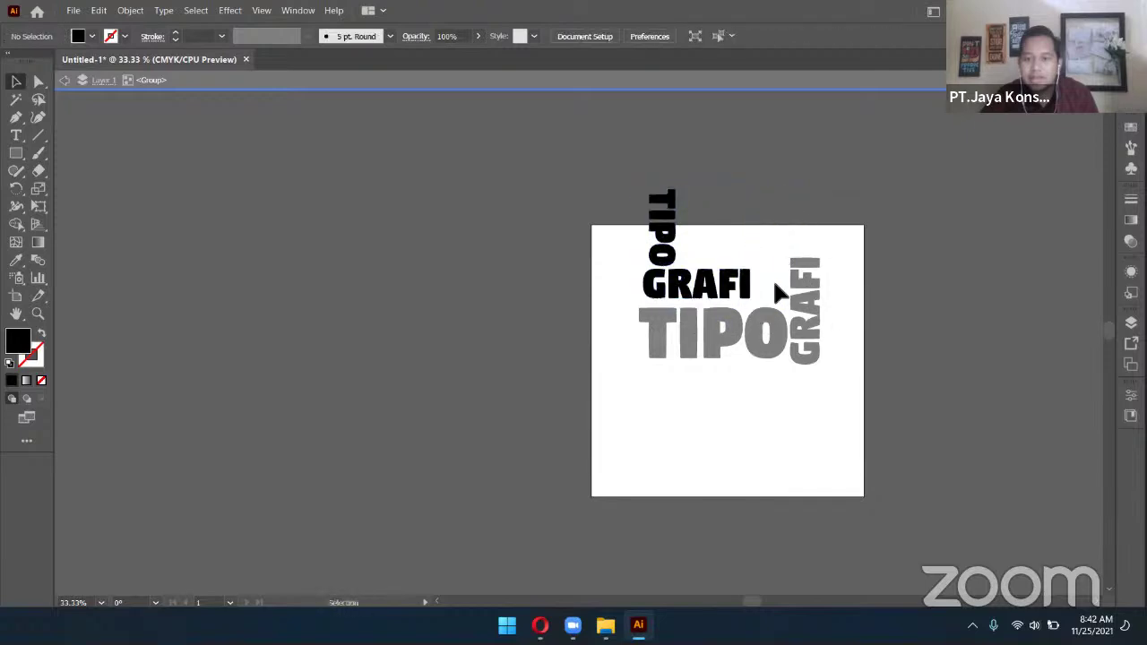
click(634, 283)
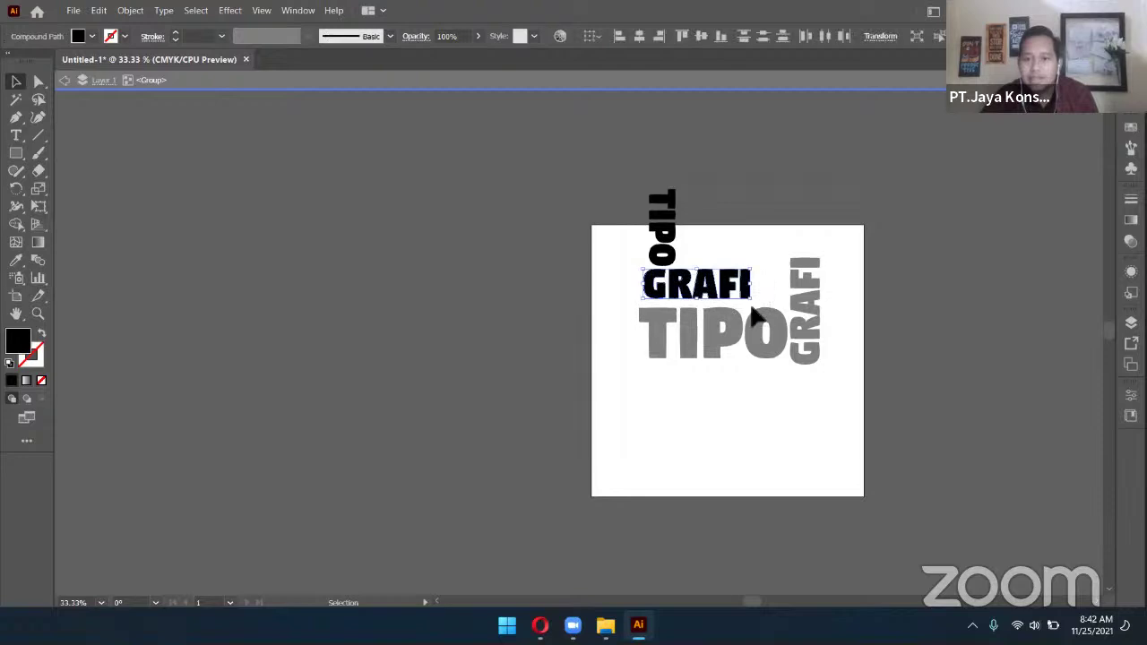
double_click(881, 334)
Nudge the rotated group, then move both word groups lower on the artboard
click(743, 307)
drag(745, 308, 740, 303)
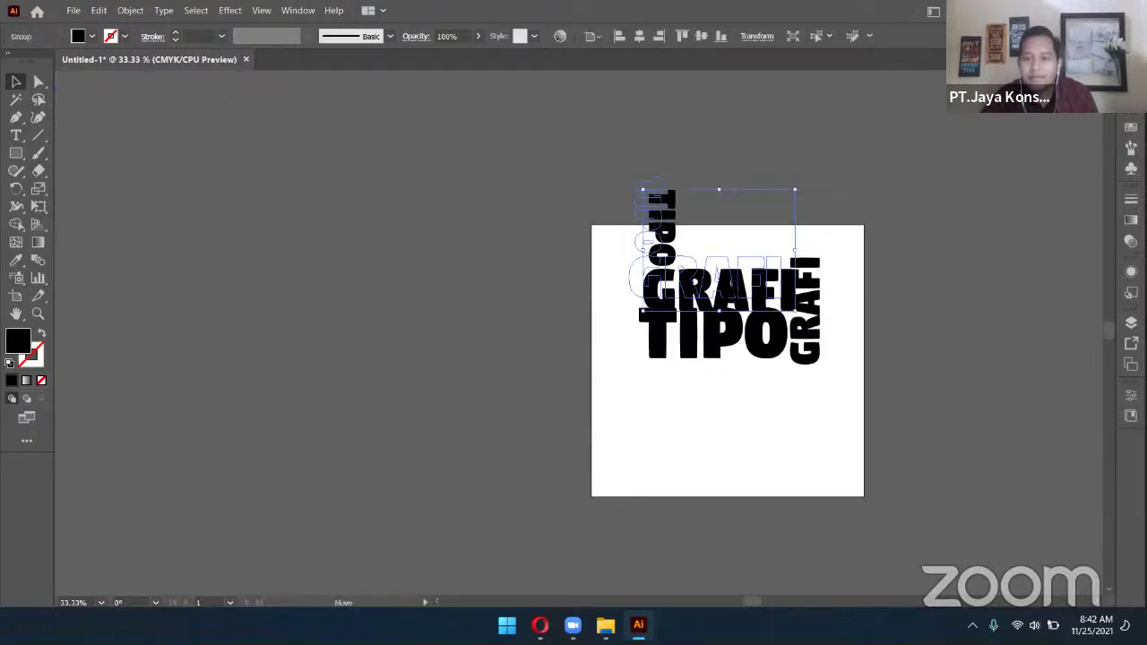
drag(881, 352, 630, 261)
drag(728, 292, 727, 358)
click(898, 320)
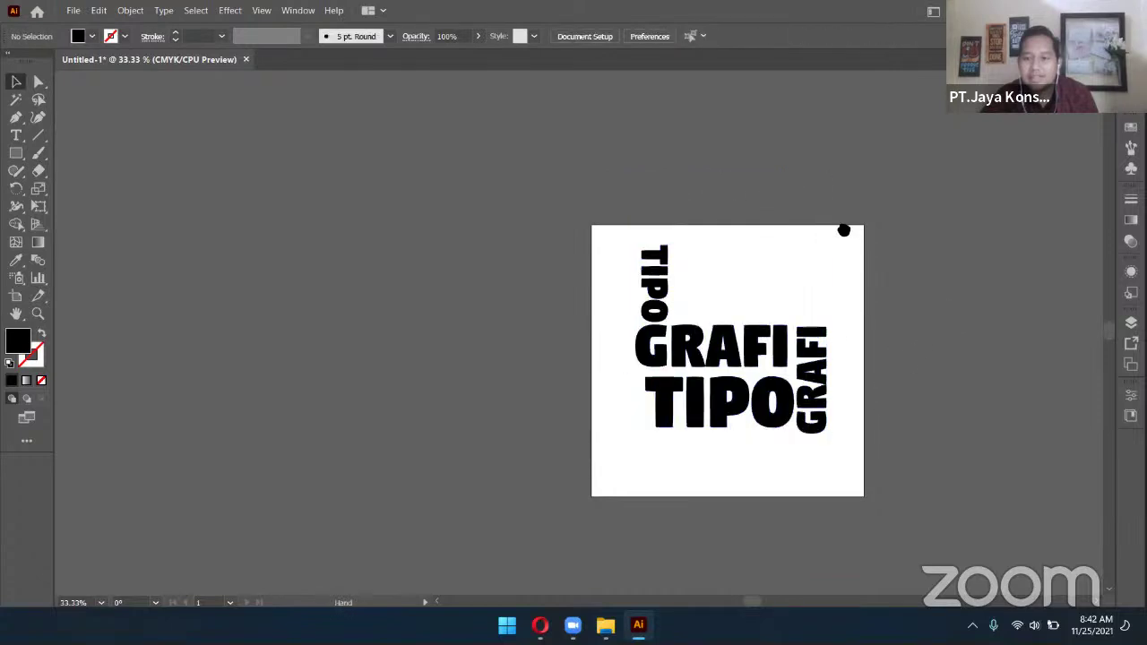
Pan around to review the composition, then switch to the Opera browser
scroll(827, 268, down, 3)
scroll(827, 269, right, 2)
scroll(855, 289, up, 1)
scroll(853, 290, left, 1)
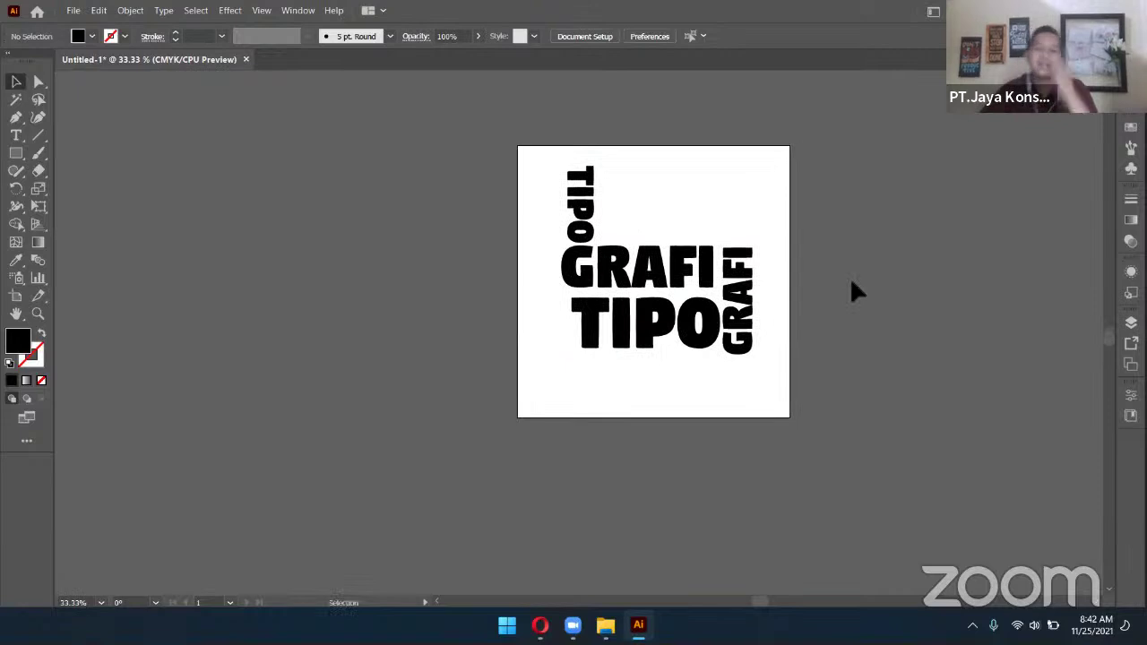
scroll(852, 289, up, 2)
scroll(866, 291, down, 1)
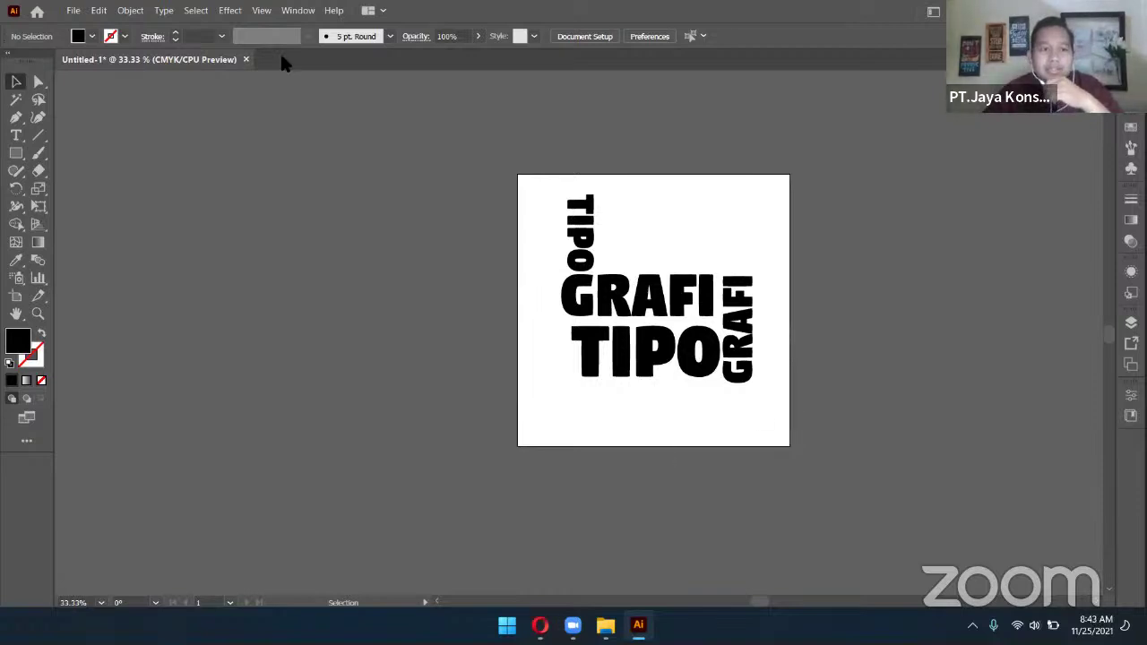
key(alt+Tab)
Search Google Images for 'TiPOGRAFI' and open the Husnudzon lettering preview
key(slash)
text(TiP)
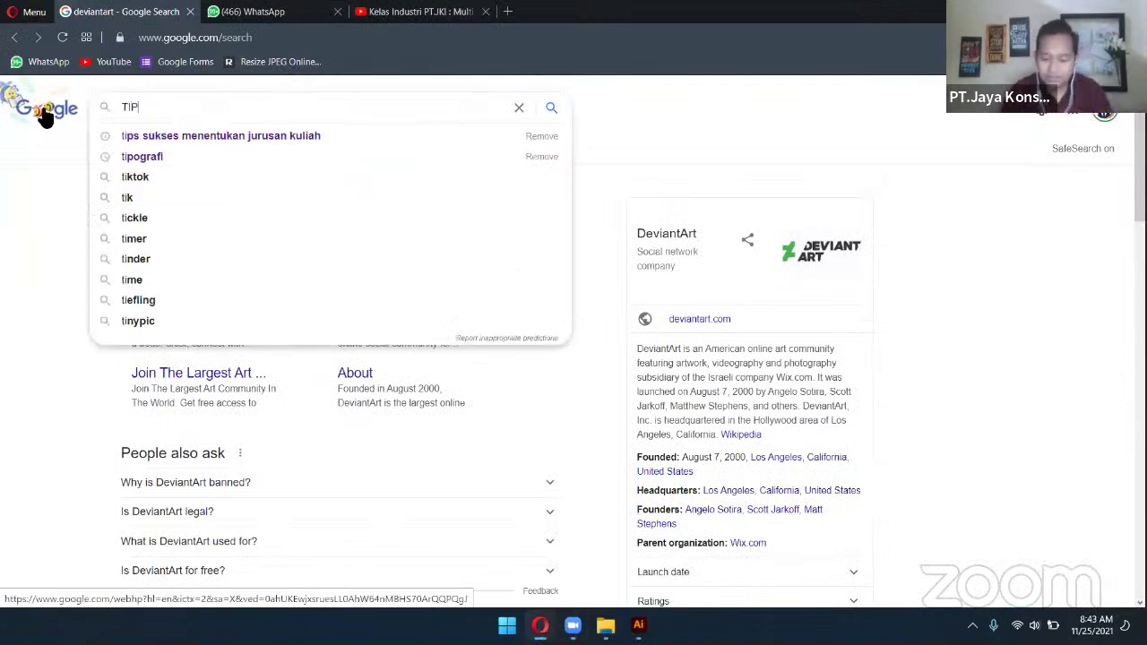
text(OGRAFI)
key(Return)
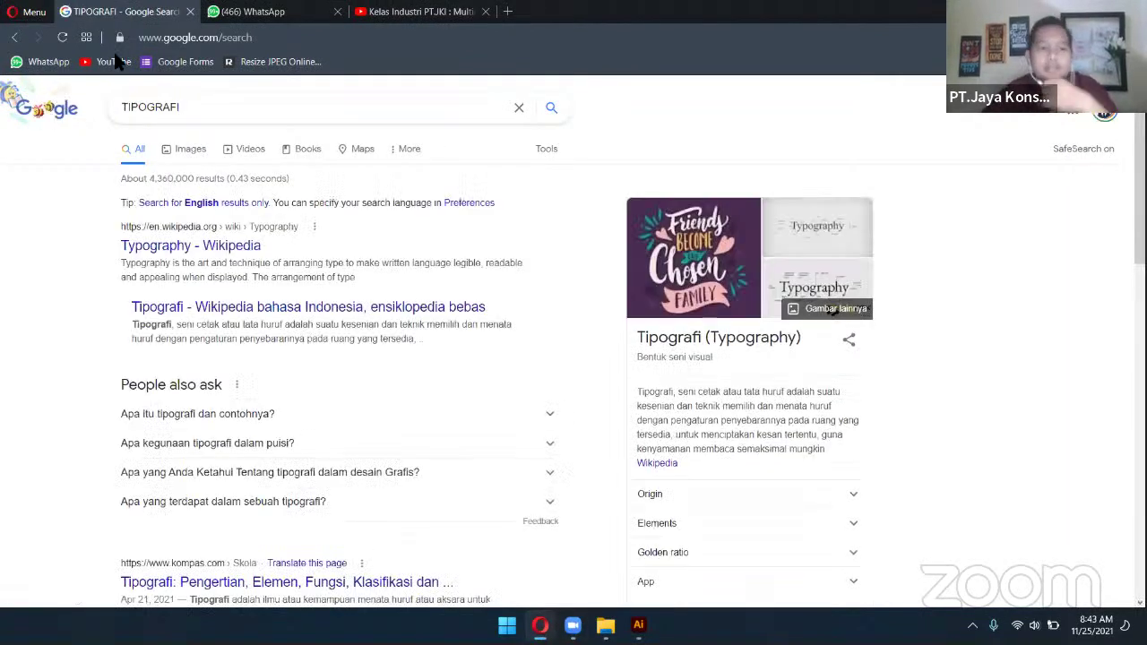
click(191, 154)
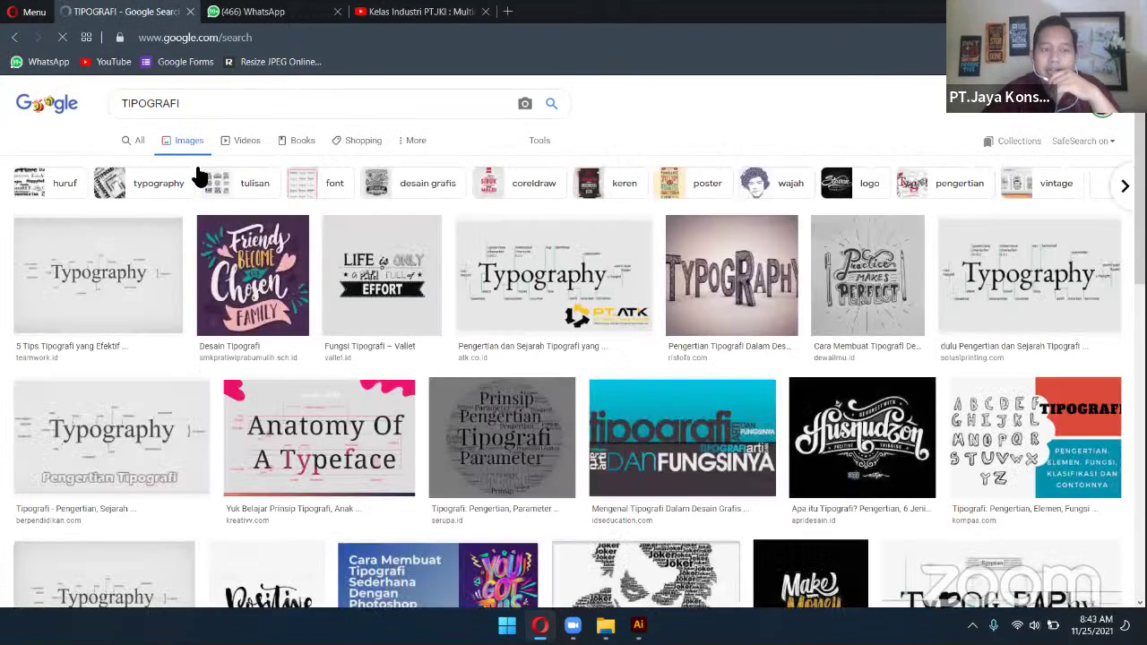
scroll(620, 382, down, 2)
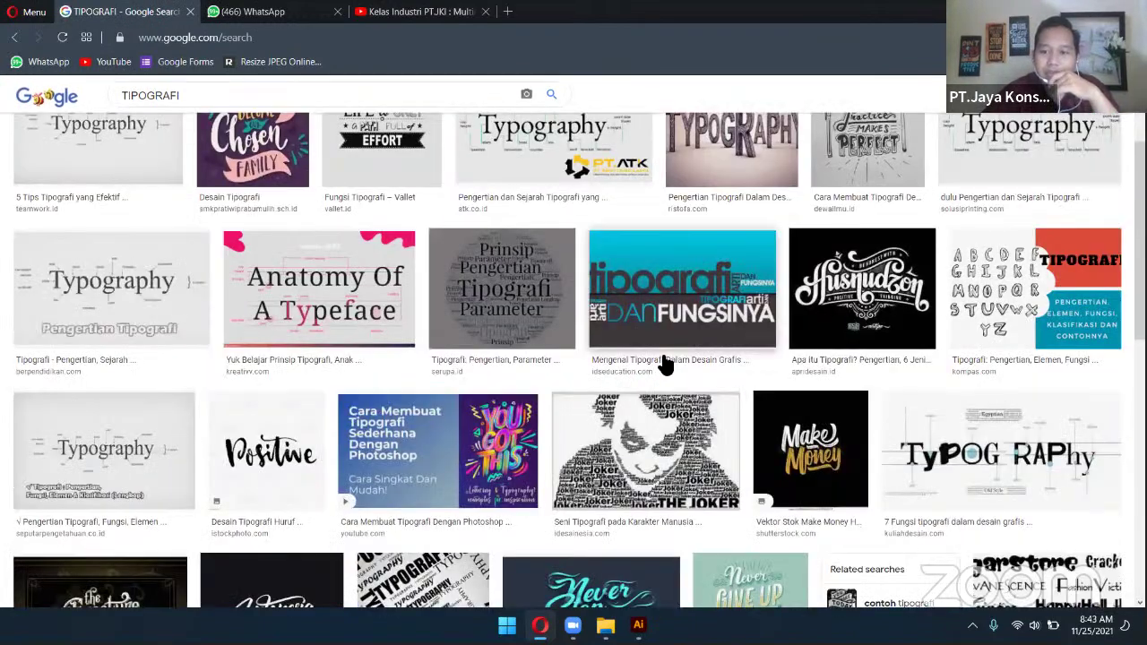
click(888, 317)
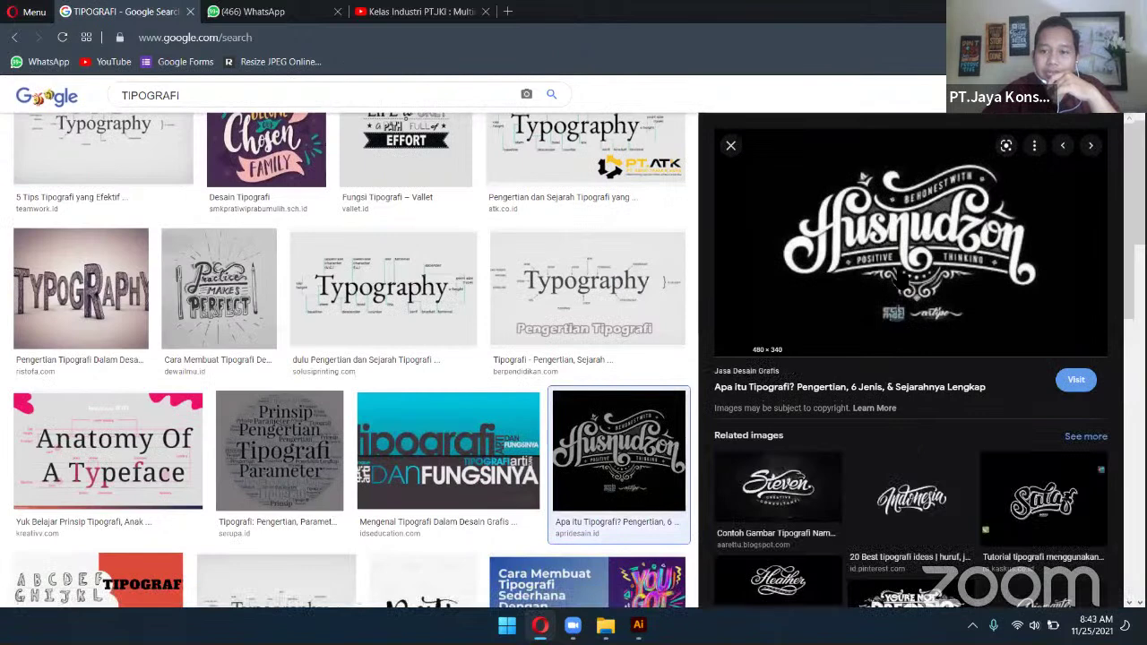
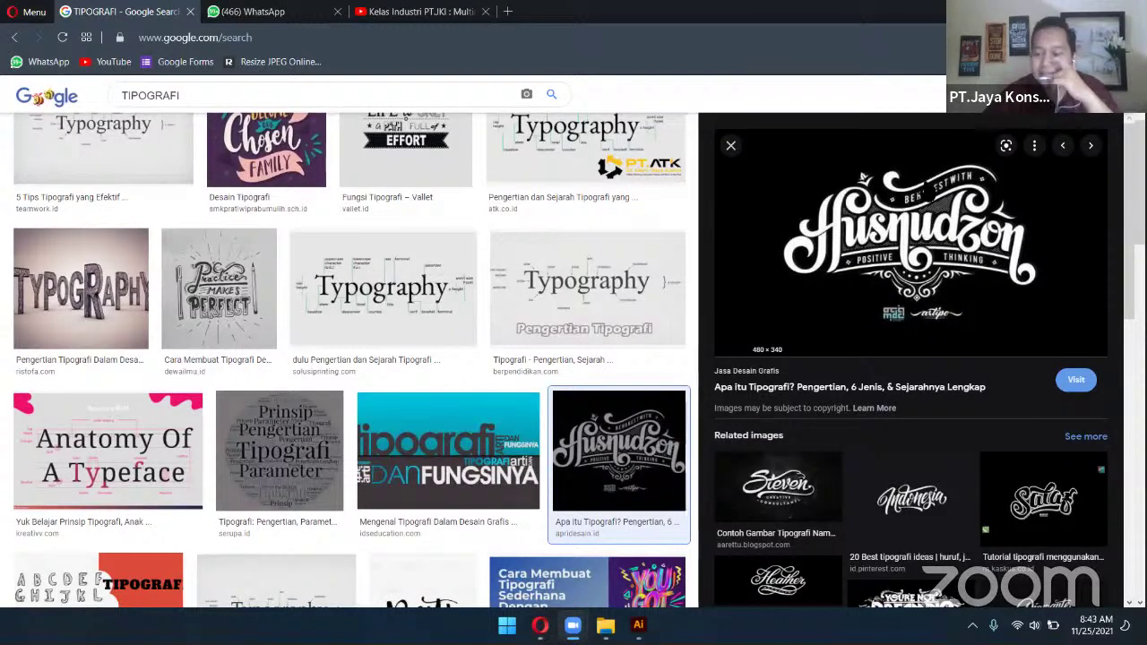
Preview the Steven, Sinetron, tipografi DAN FUNGSINYA and Photoshop video results among the TIPOGRAFI images
scroll(929, 336, down, 4)
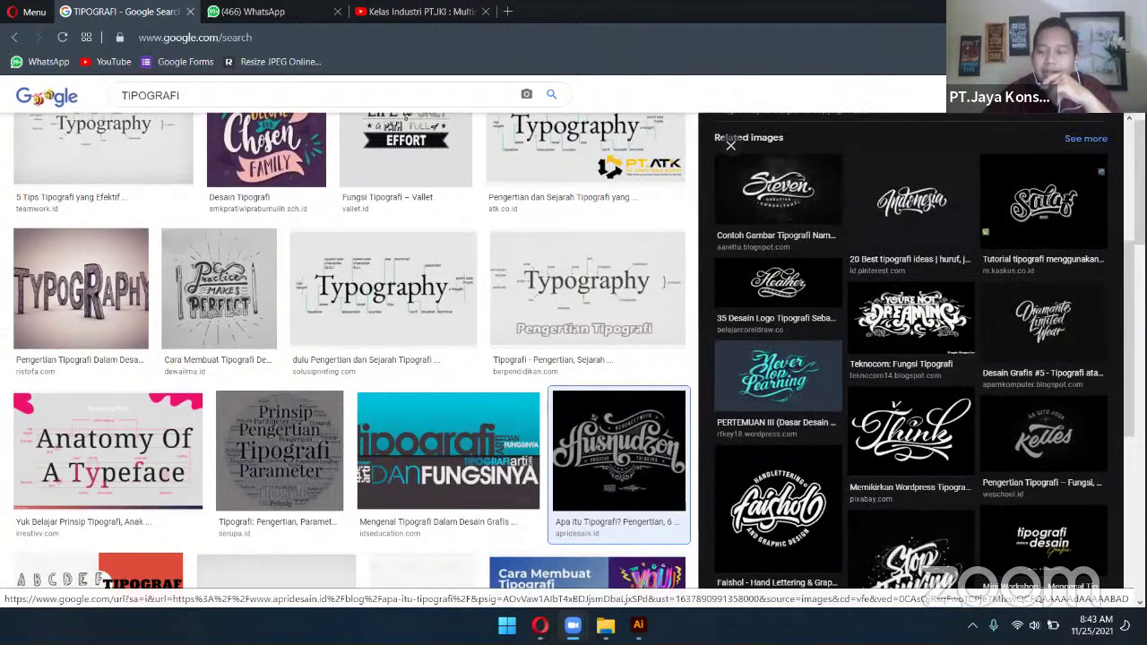
scroll(928, 336, up, 2)
scroll(928, 332, down, 1)
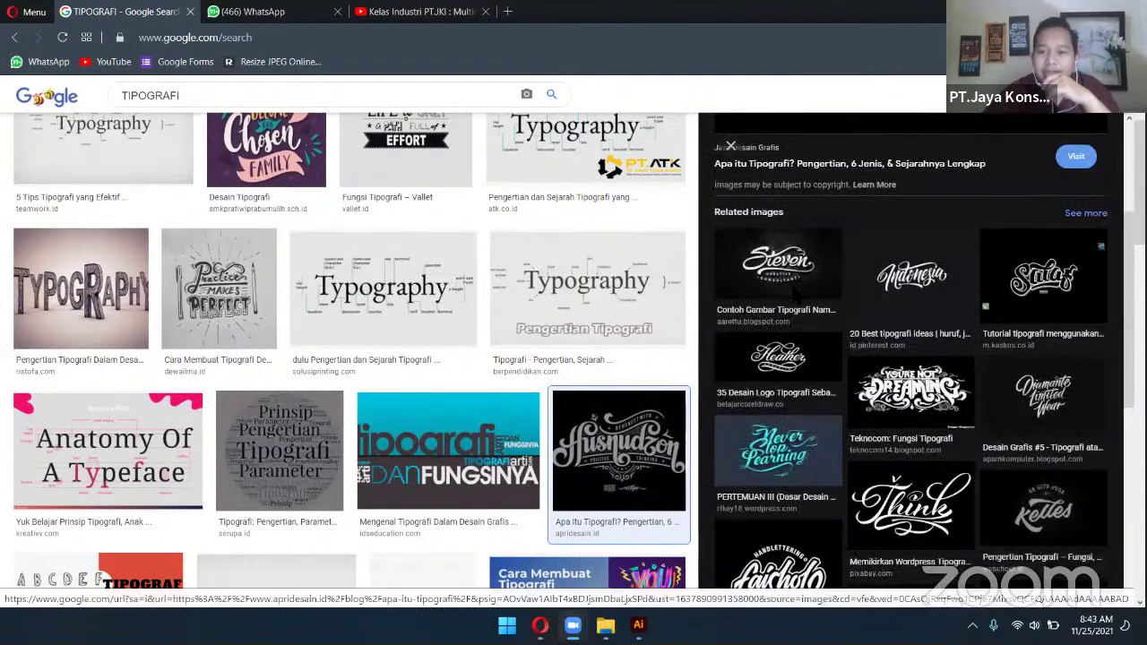
click(777, 260)
scroll(869, 355, down, 3)
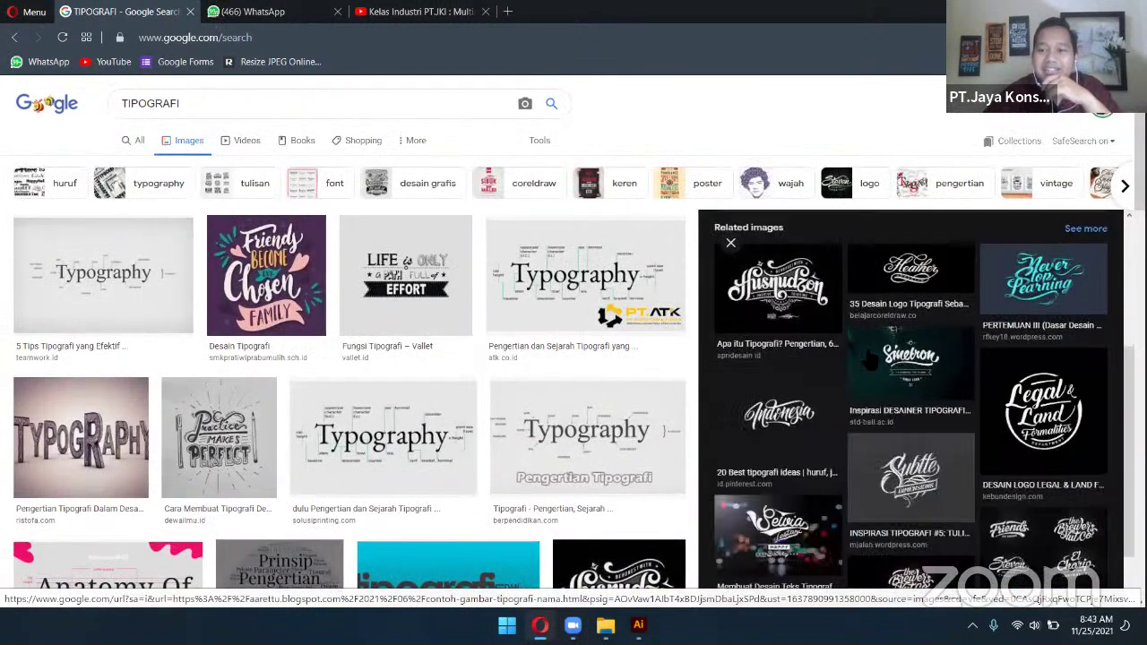
click(916, 380)
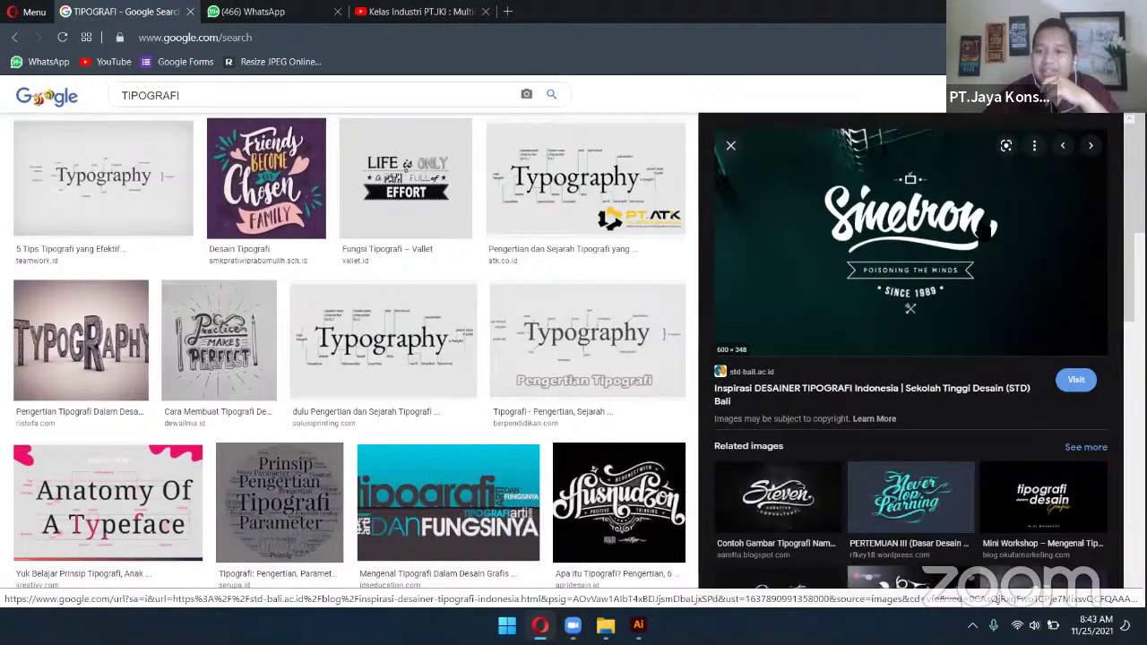
scroll(516, 384, down, 4)
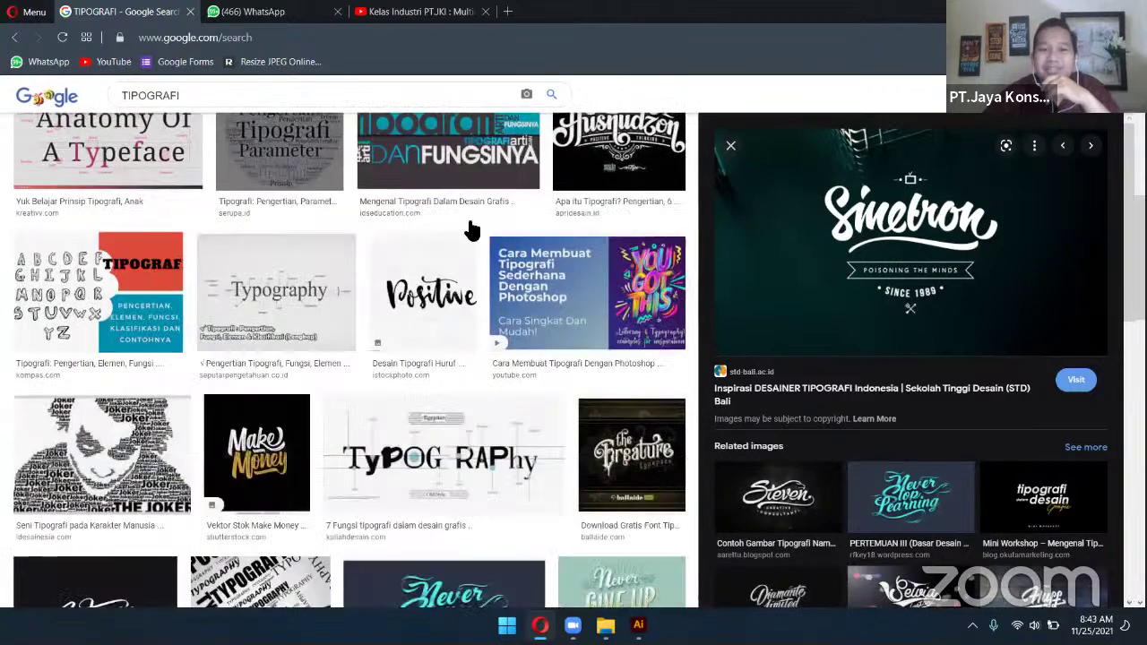
click(448, 152)
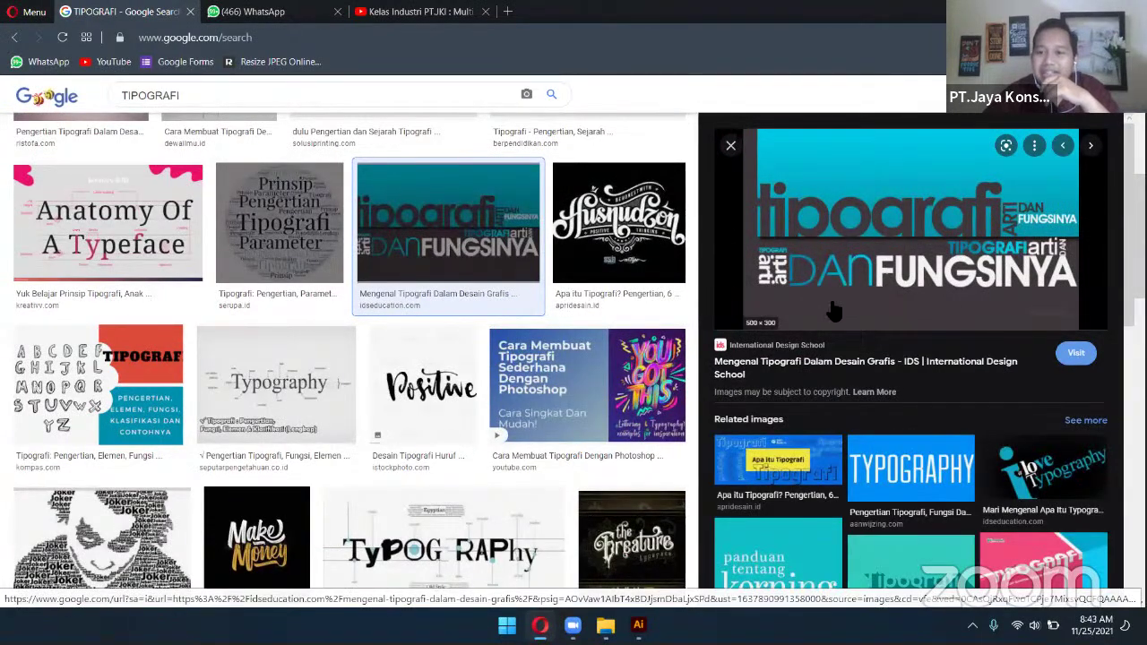
scroll(430, 403, down, 2)
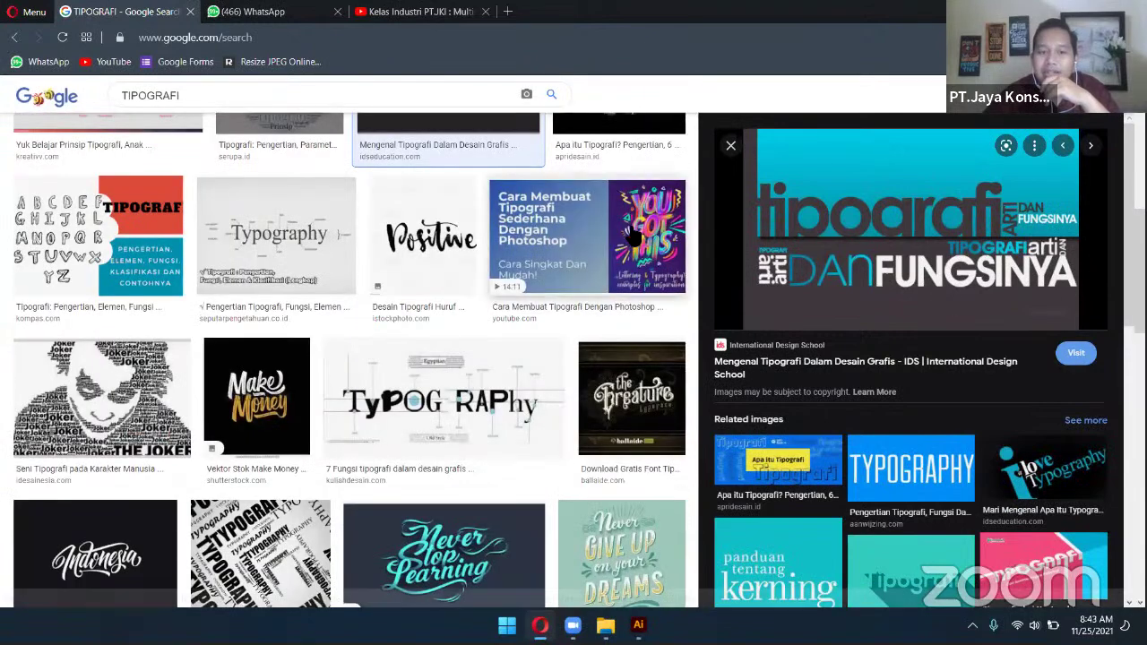
click(632, 235)
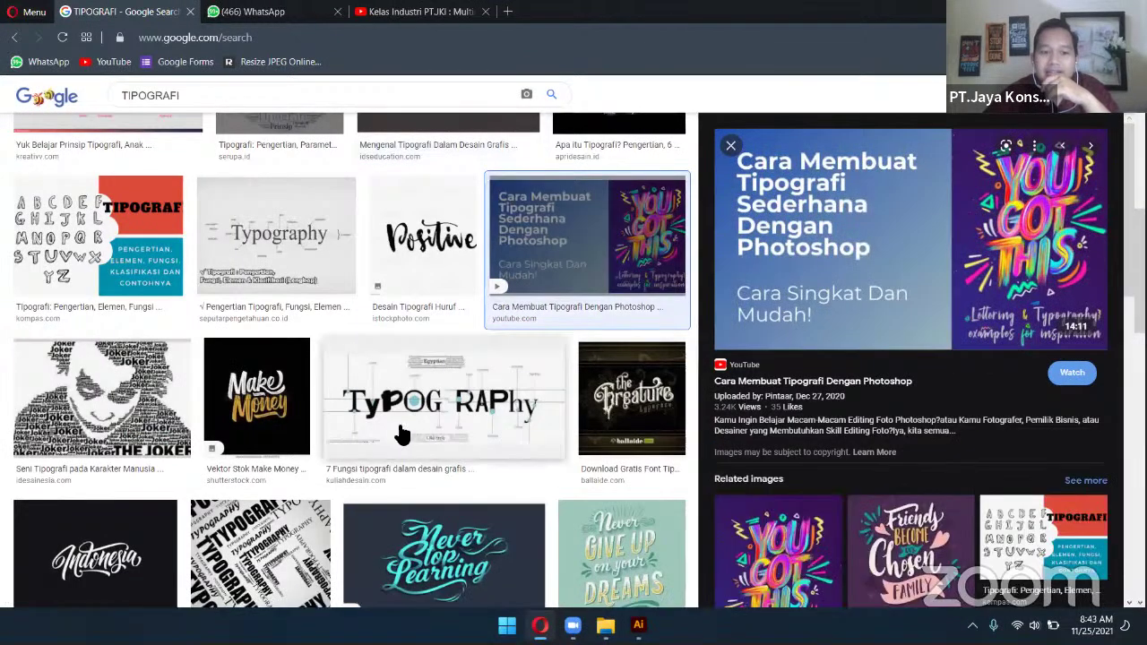
Preview the Joker portrait and Outdoor Fresh logo, ending on the Indonesia tipografi map image
click(157, 384)
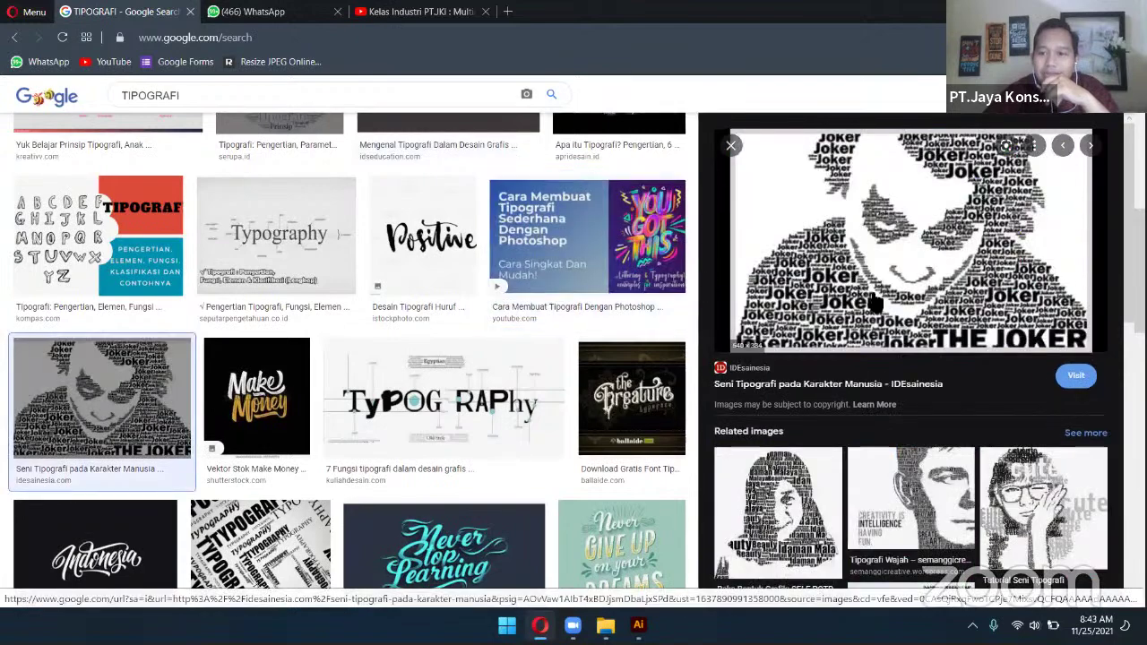
scroll(448, 408, down, 2)
scroll(472, 405, down, 4)
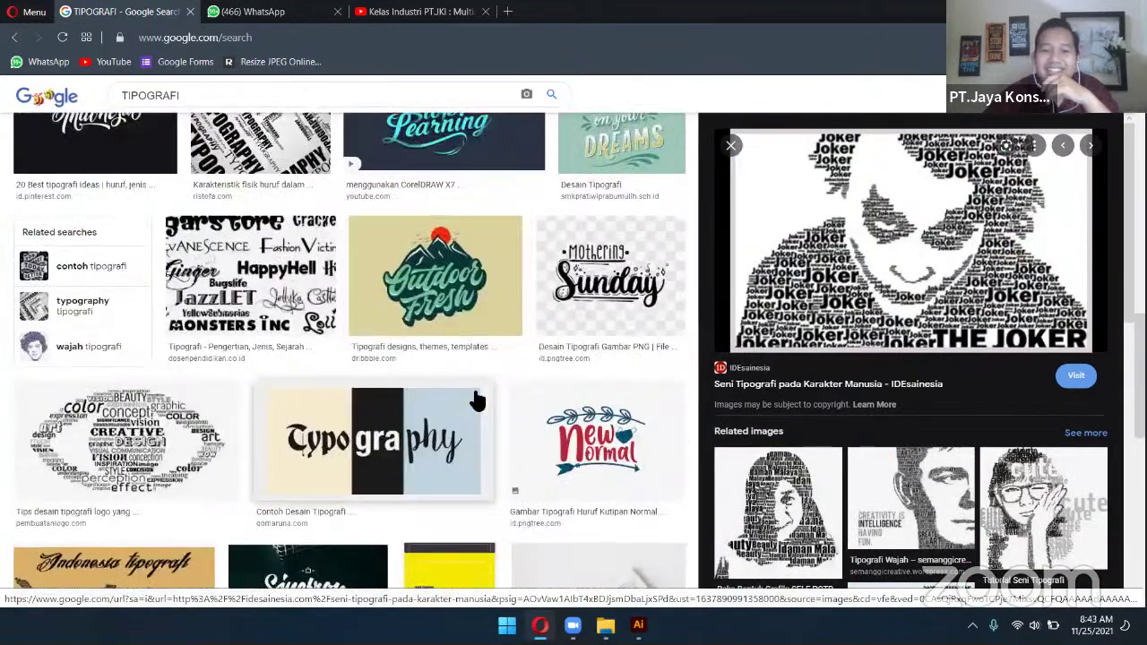
click(482, 258)
scroll(511, 411, down, 3)
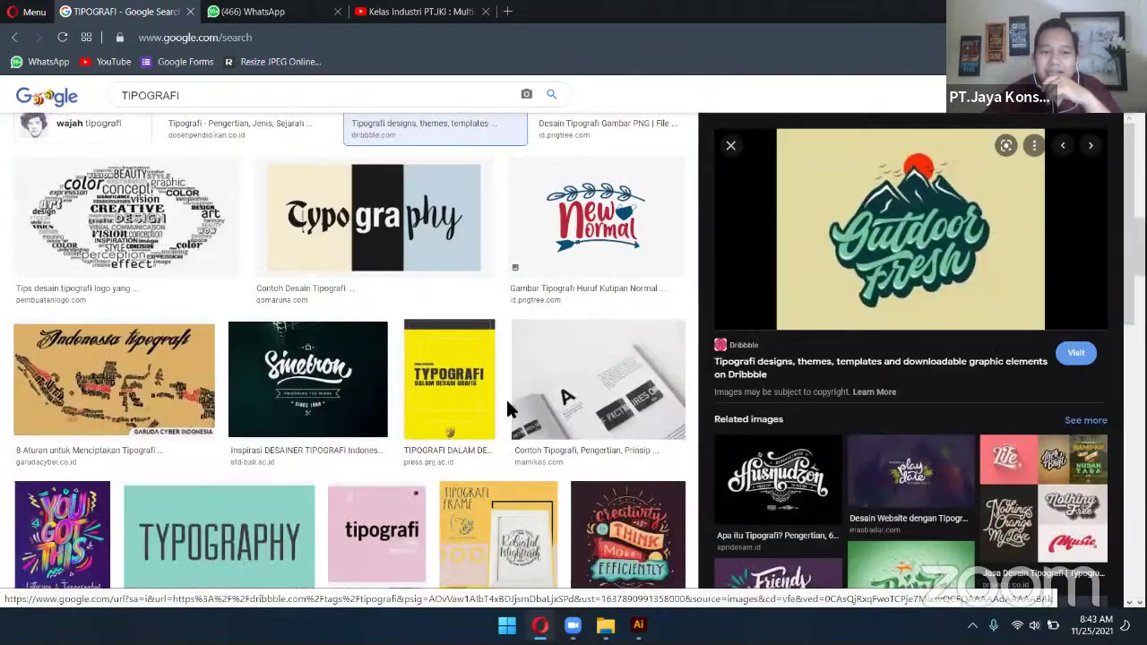
scroll(511, 403, down, 2)
click(156, 236)
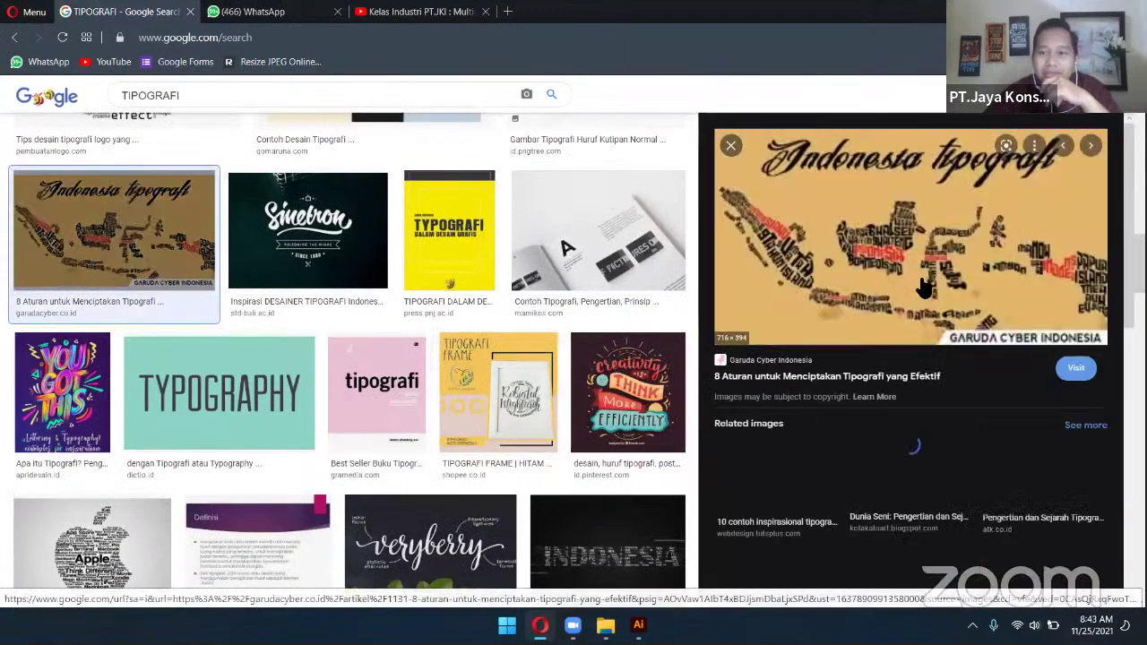
scroll(506, 426, down, 3)
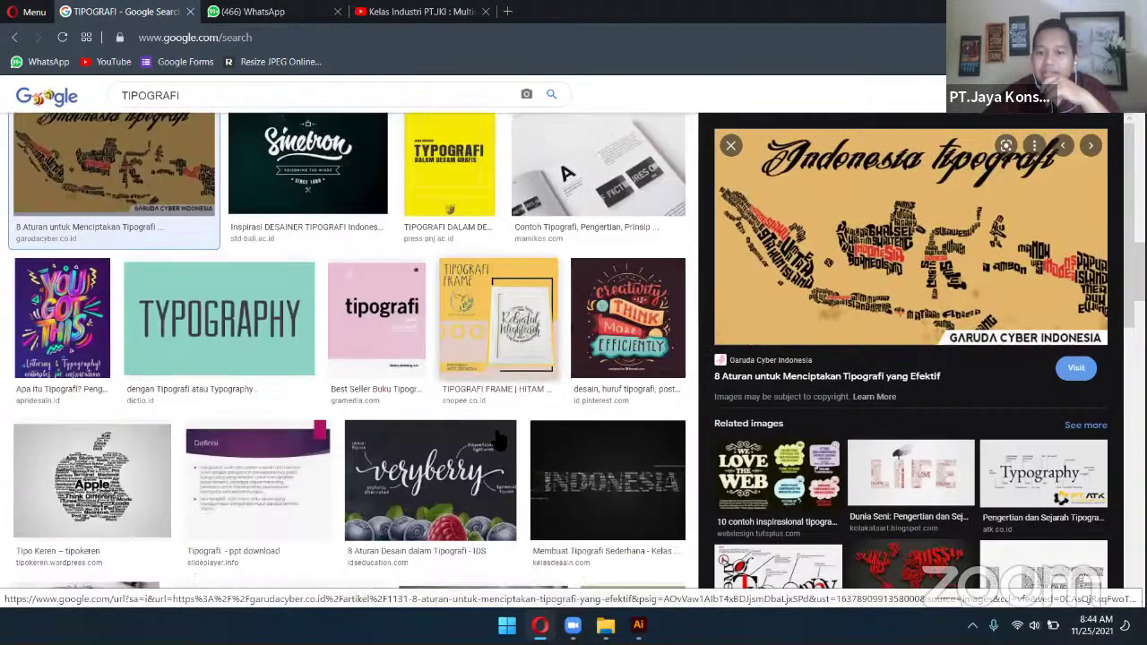
scroll(593, 370, down, 5)
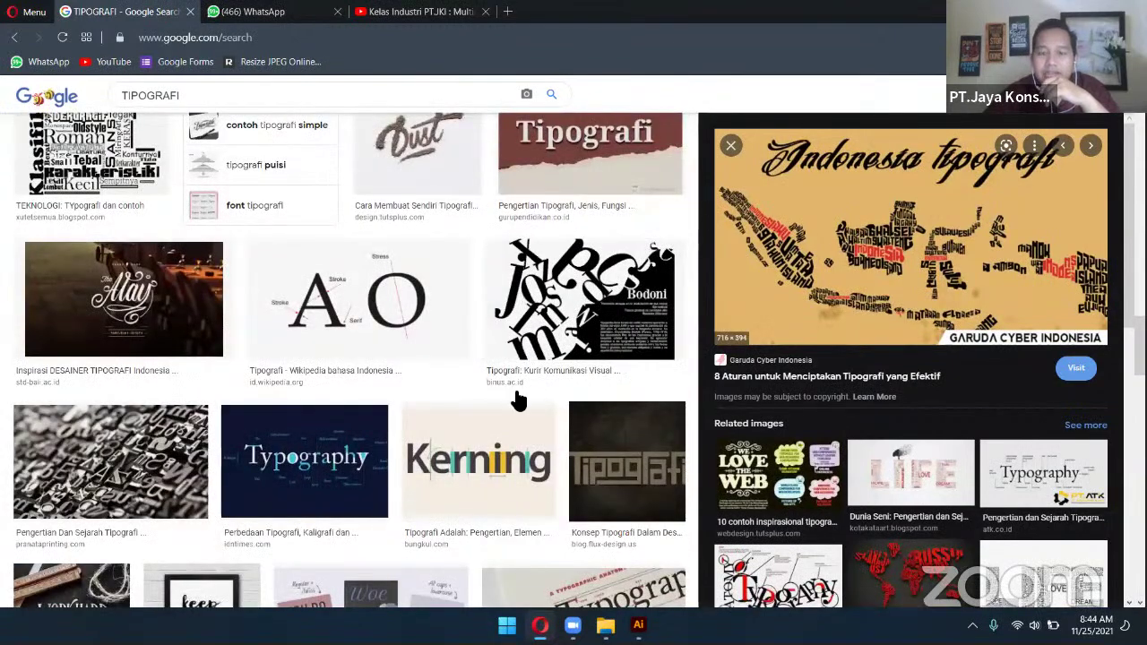
Preview the torn-poster and 3D typography inspiration images further down the results
scroll(512, 175, down, 3)
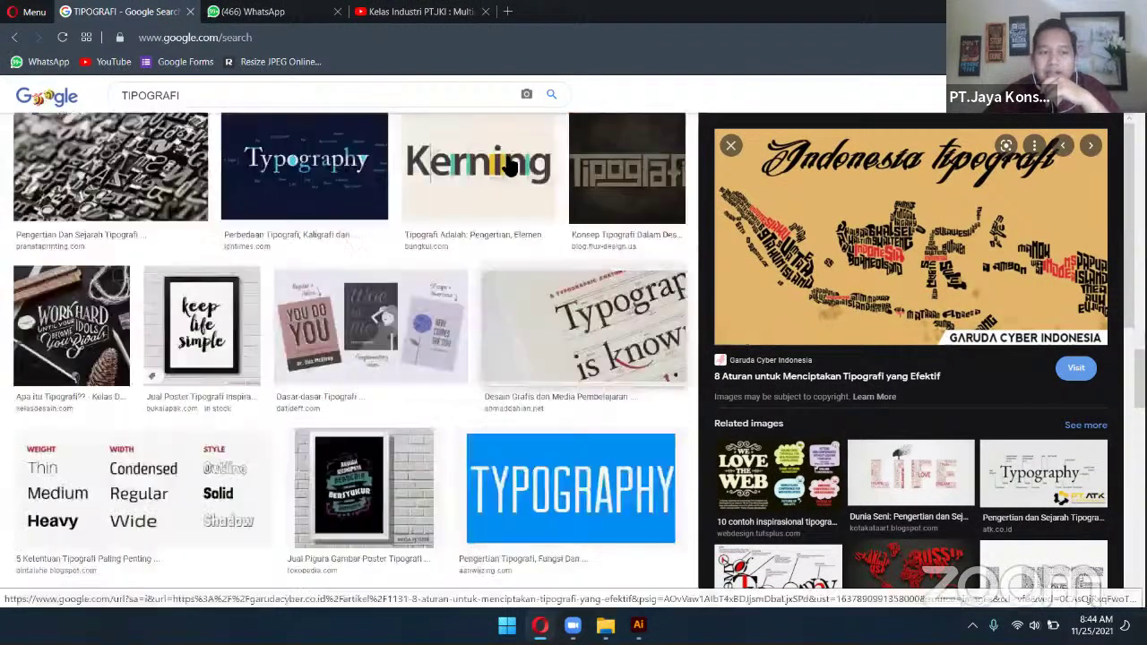
scroll(518, 179, down, 5)
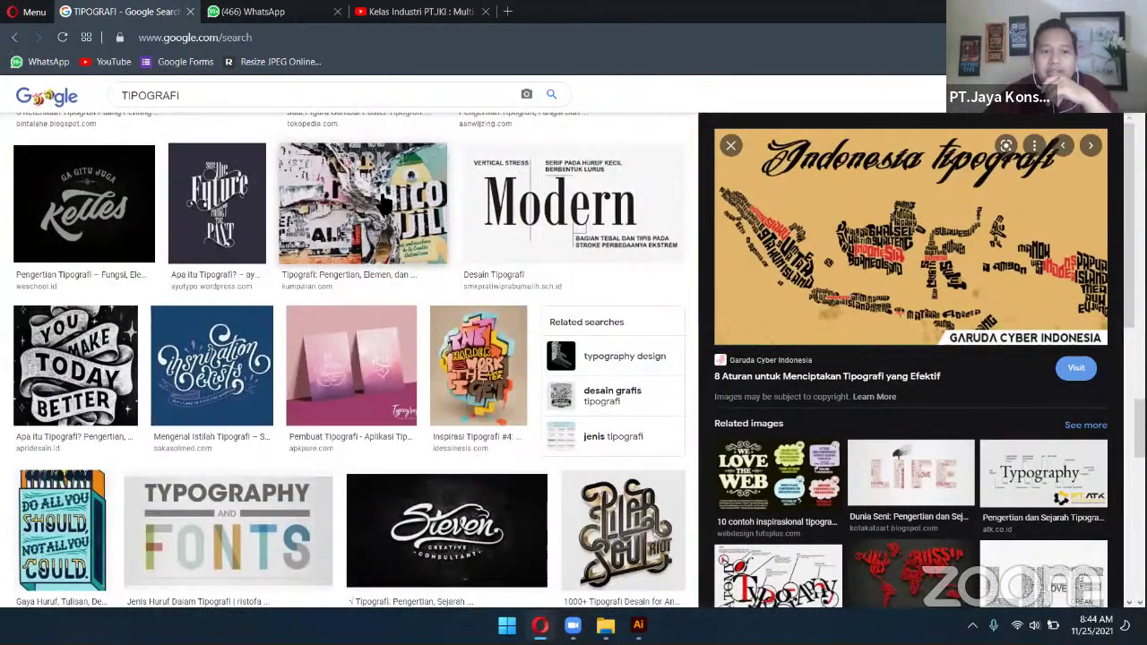
click(385, 204)
scroll(437, 213, down, 3)
scroll(437, 212, down, 1)
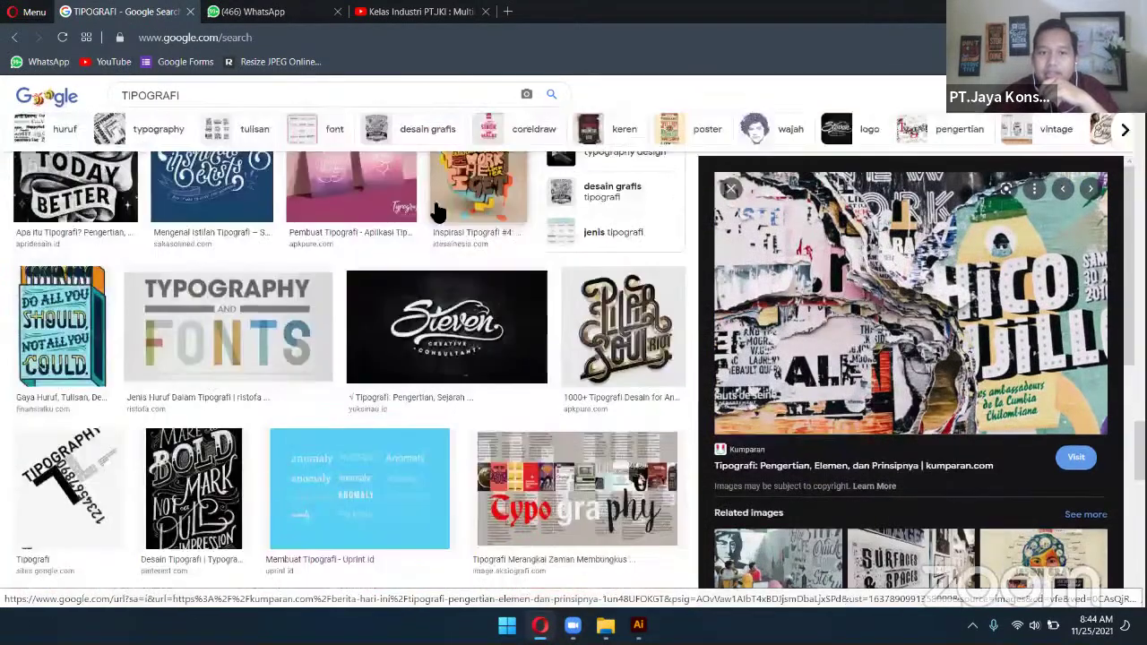
click(515, 206)
scroll(515, 206, down, 2)
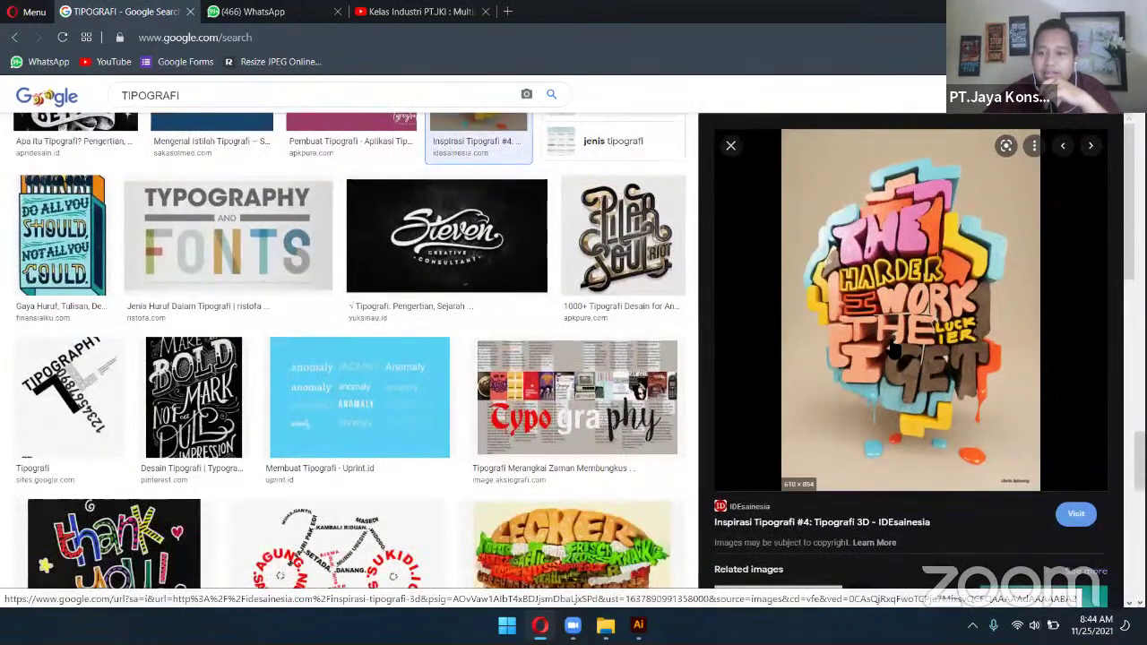
scroll(869, 353, down, 2)
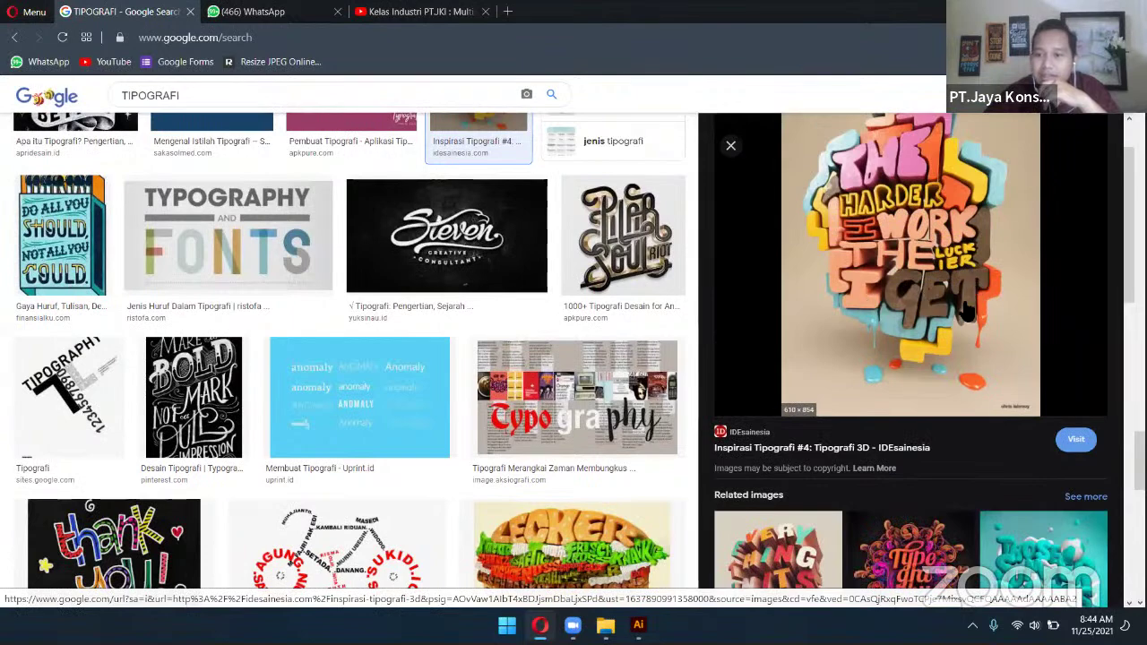
scroll(565, 394, down, 3)
Preview the red Typography collage and Make a Bold Mark poster, finishing on the bicycle-shaped names image
click(560, 202)
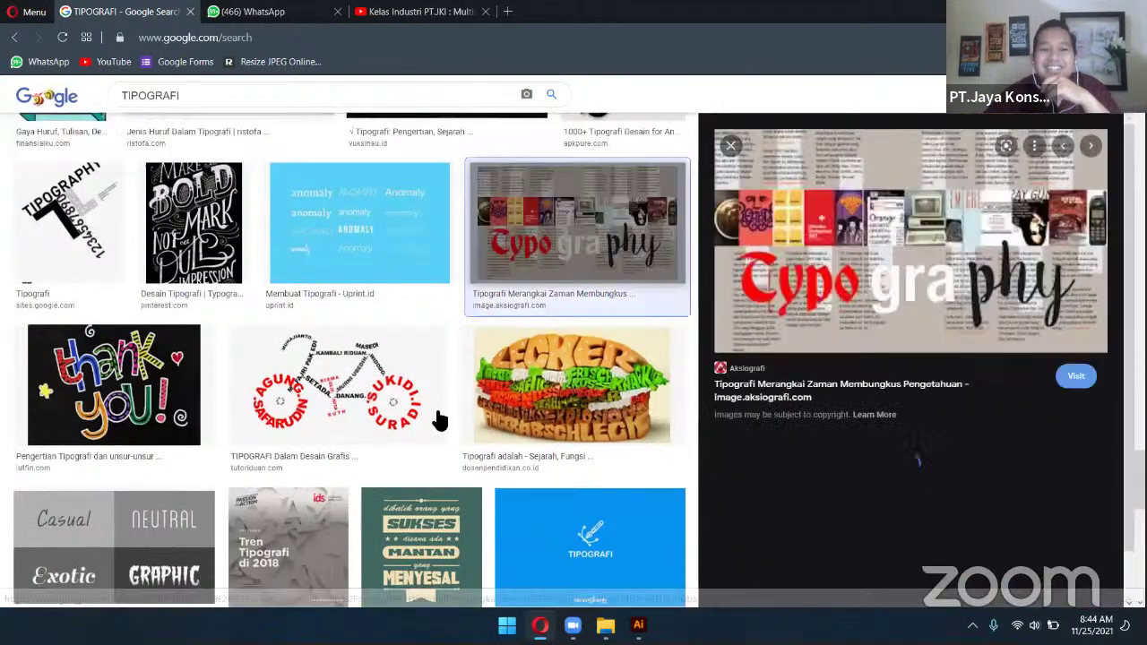
click(192, 224)
key(Left)
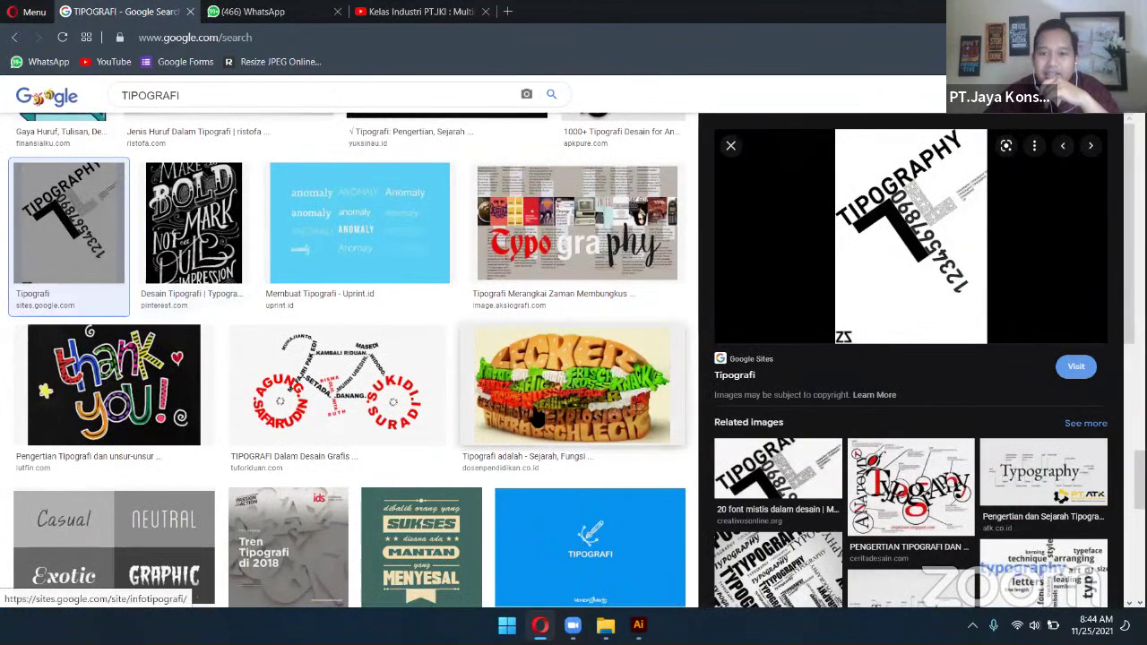
scroll(399, 211, down, 2)
click(398, 211)
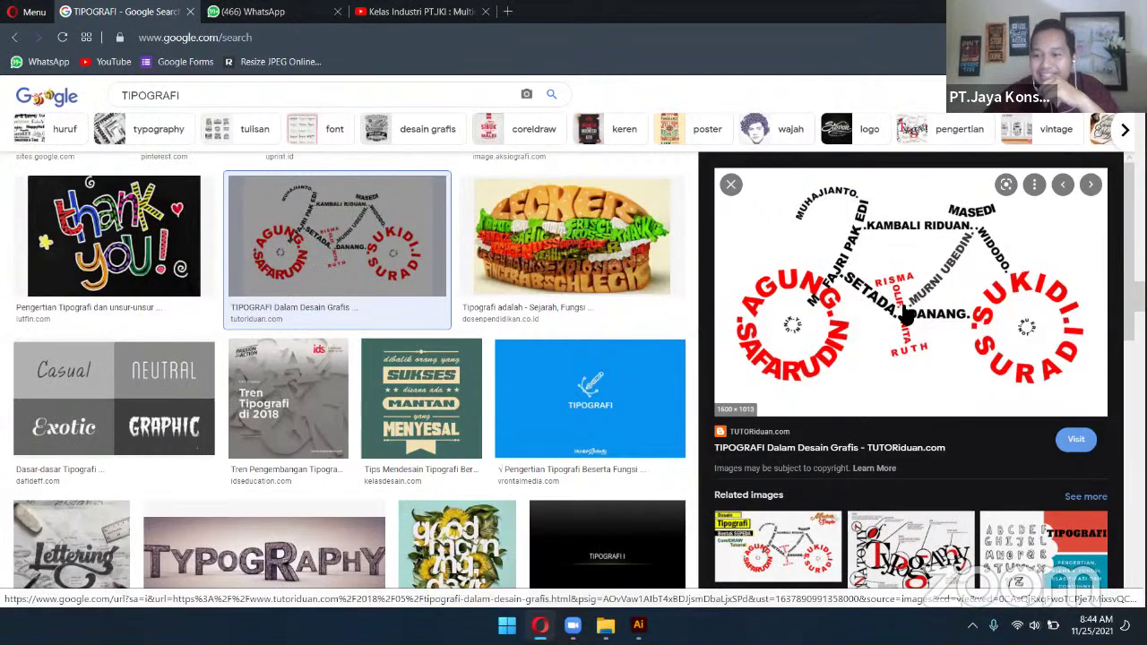
scroll(924, 378, down, 3)
scroll(924, 377, up, 3)
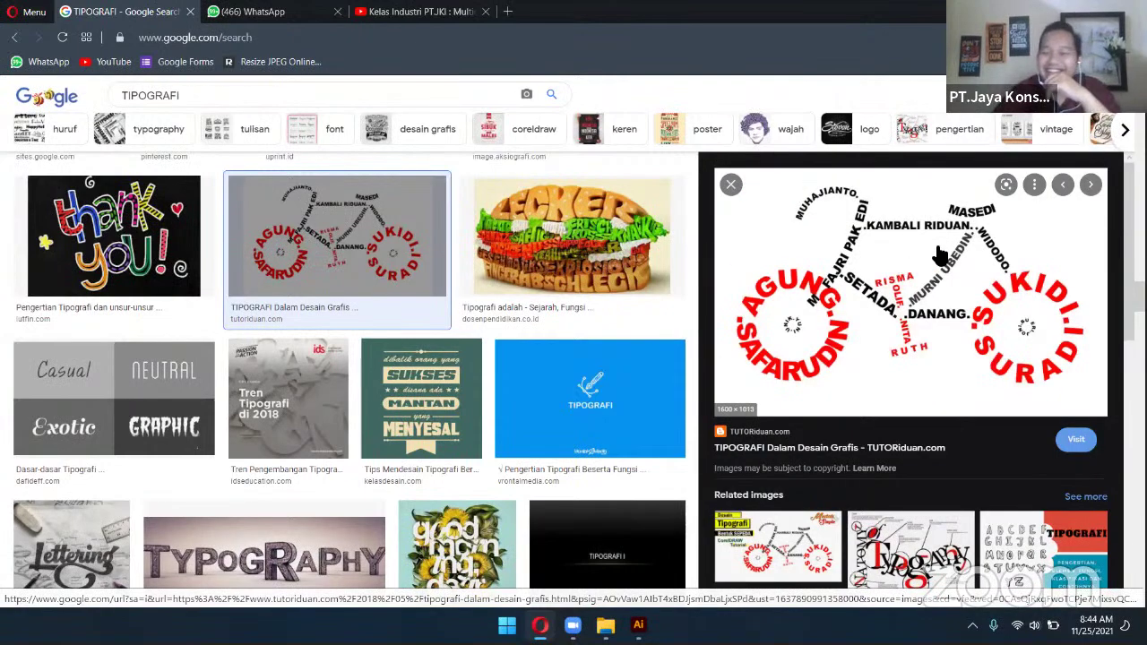
scroll(856, 318, down, 3)
scroll(856, 318, down, 5)
scroll(404, 399, down, 10)
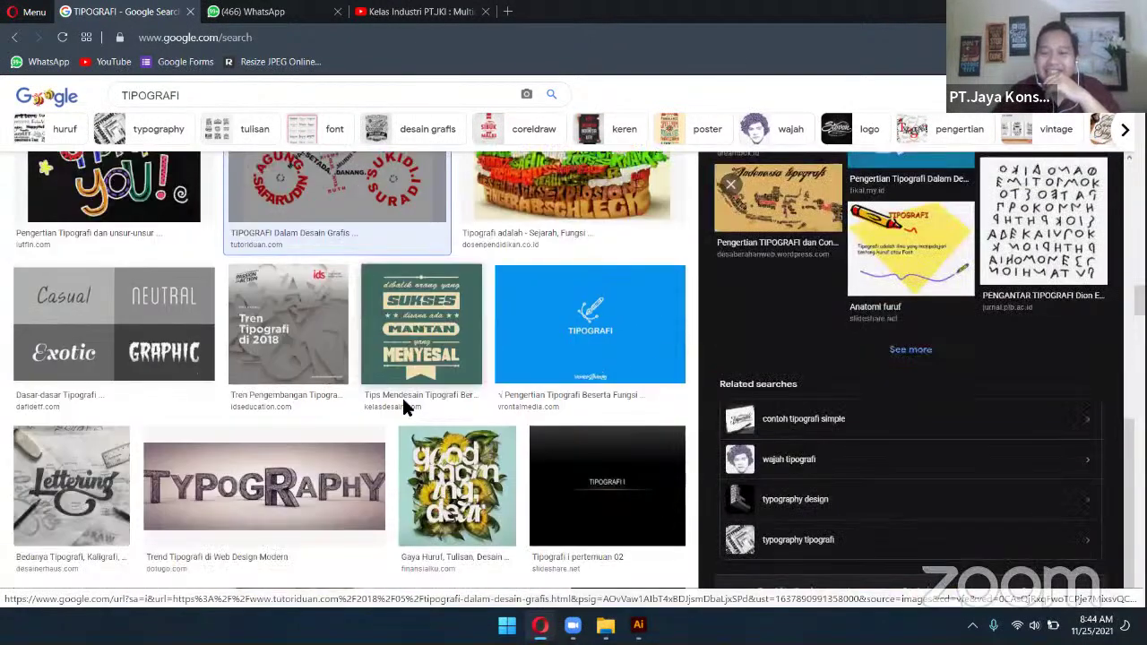
scroll(405, 406, down, 10)
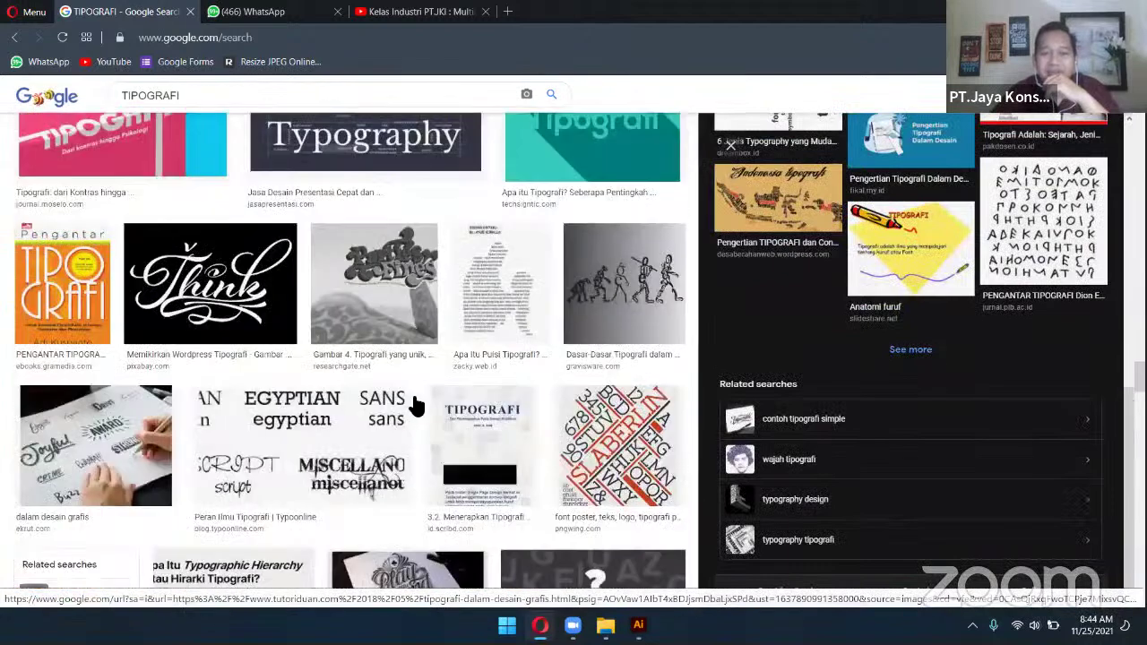
Switch back to the TIPO GRAFI artwork in Illustrator
key(alt+Tab)
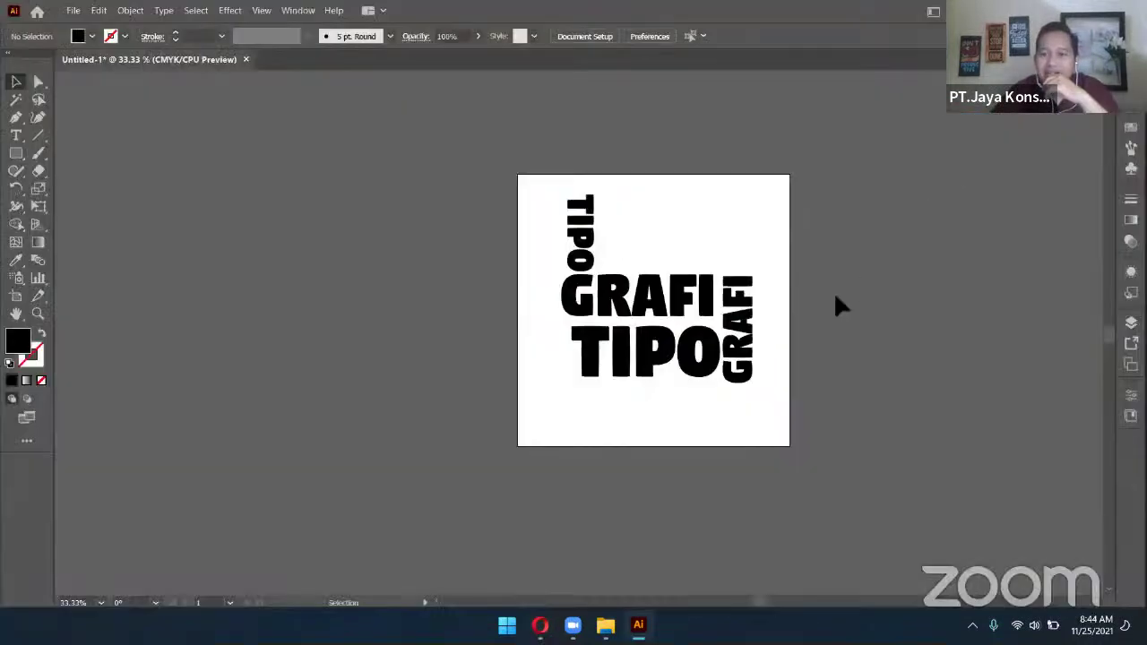
scroll(830, 258, down, 1)
scroll(829, 258, up, 2)
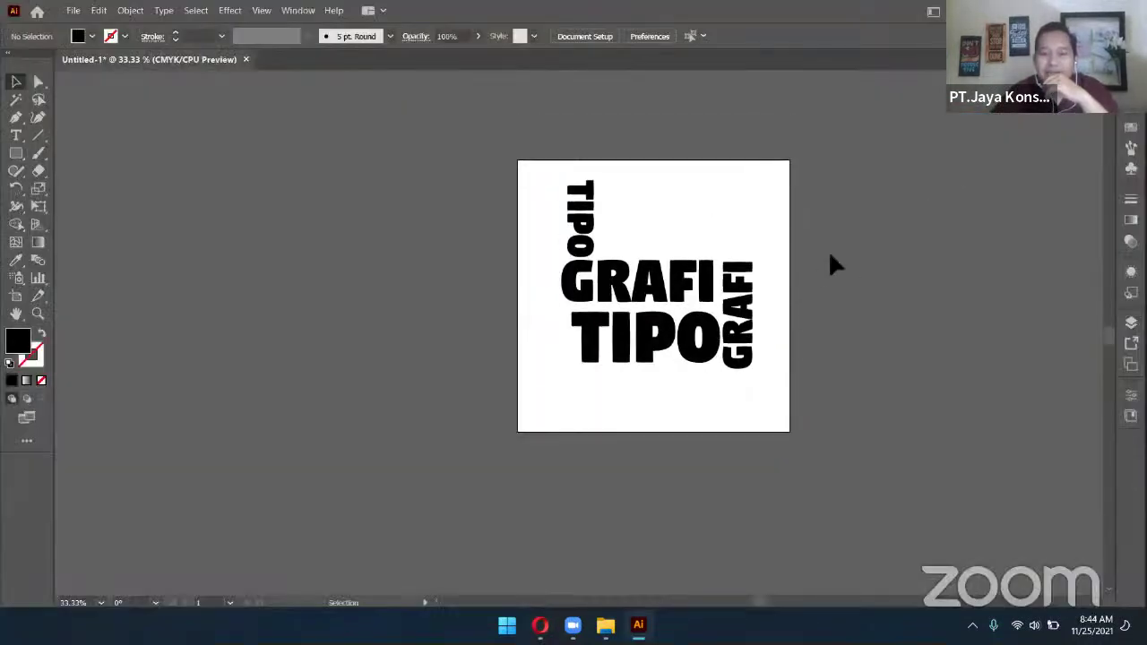
scroll(829, 255, down, 2)
scroll(830, 255, up, 1)
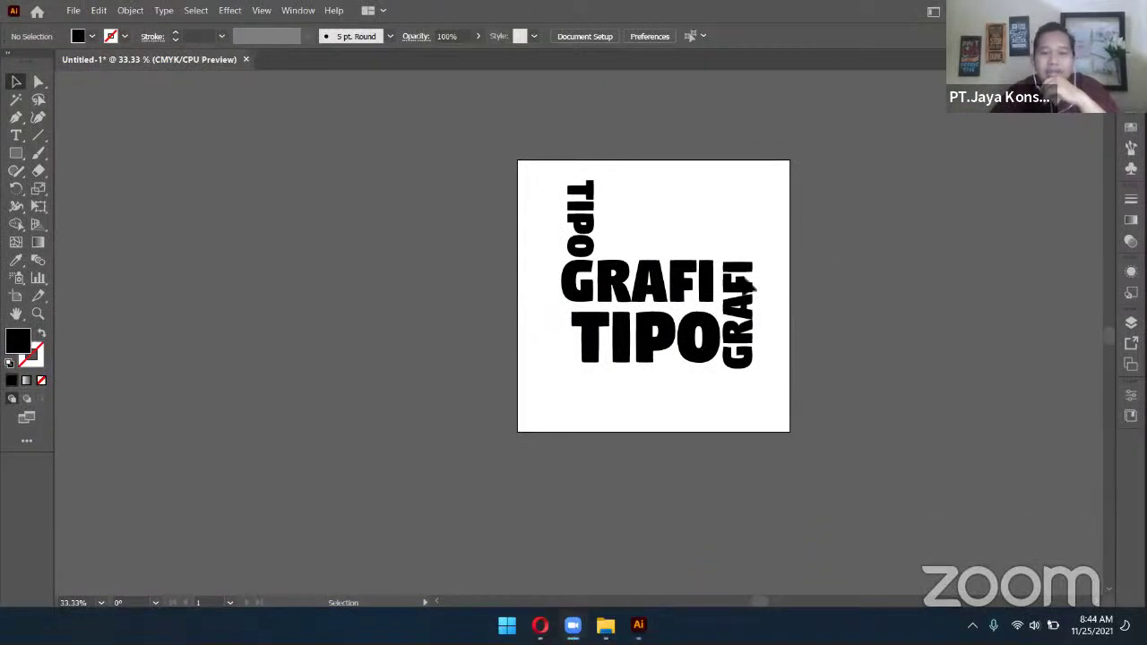
Nudge the whole TIPO GRAFI text group slightly lower to centre it, then choose the Artboard tool
drag(520, 190, 770, 375)
click(710, 375)
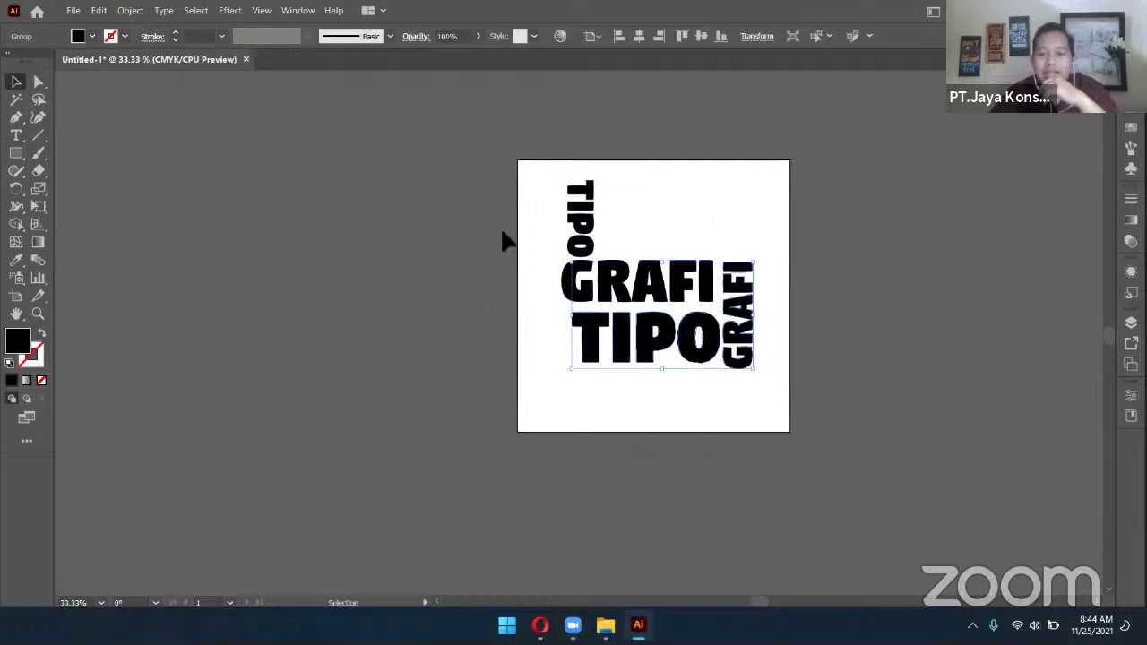
drag(507, 191, 791, 379)
drag(649, 277, 654, 298)
click(839, 321)
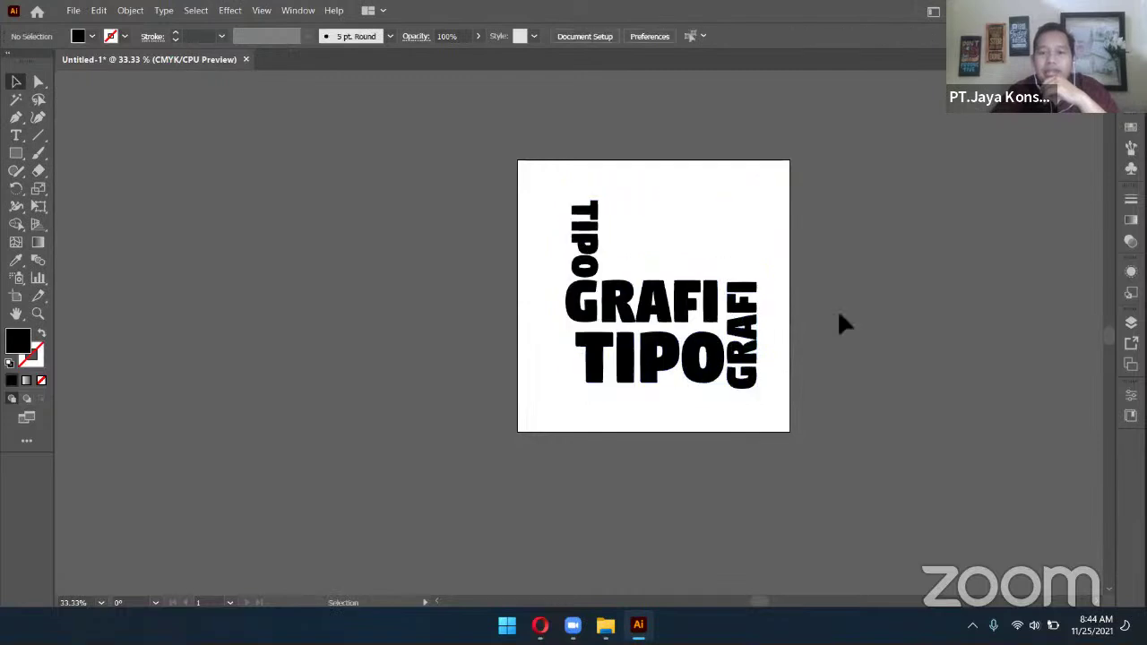
scroll(842, 323, up, 1)
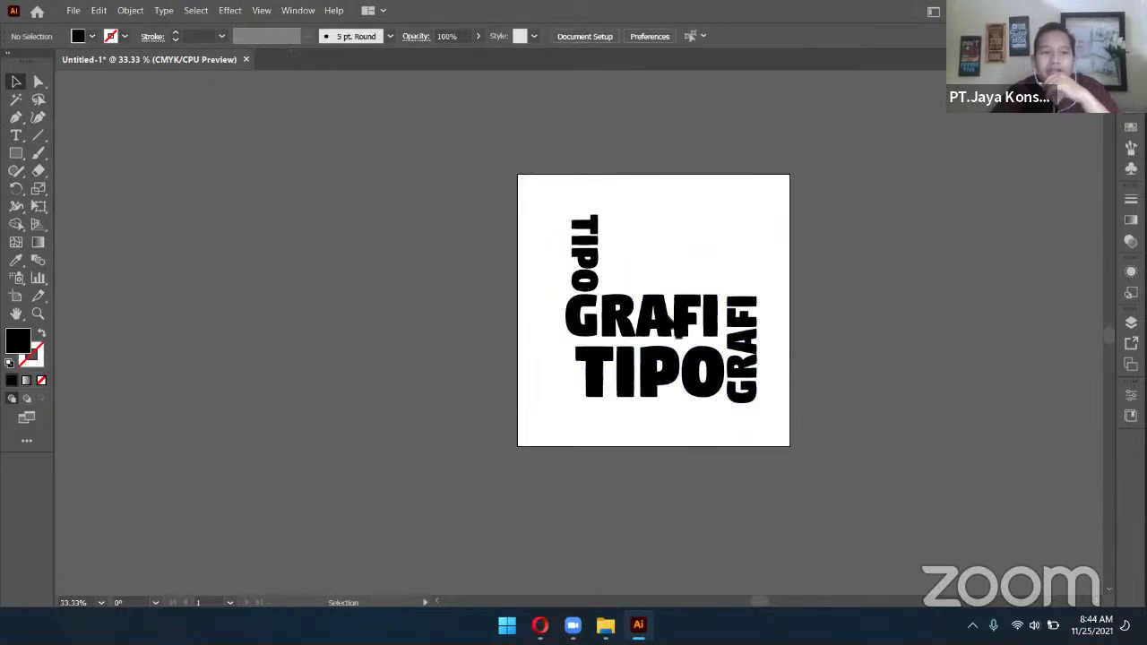
click(13, 301)
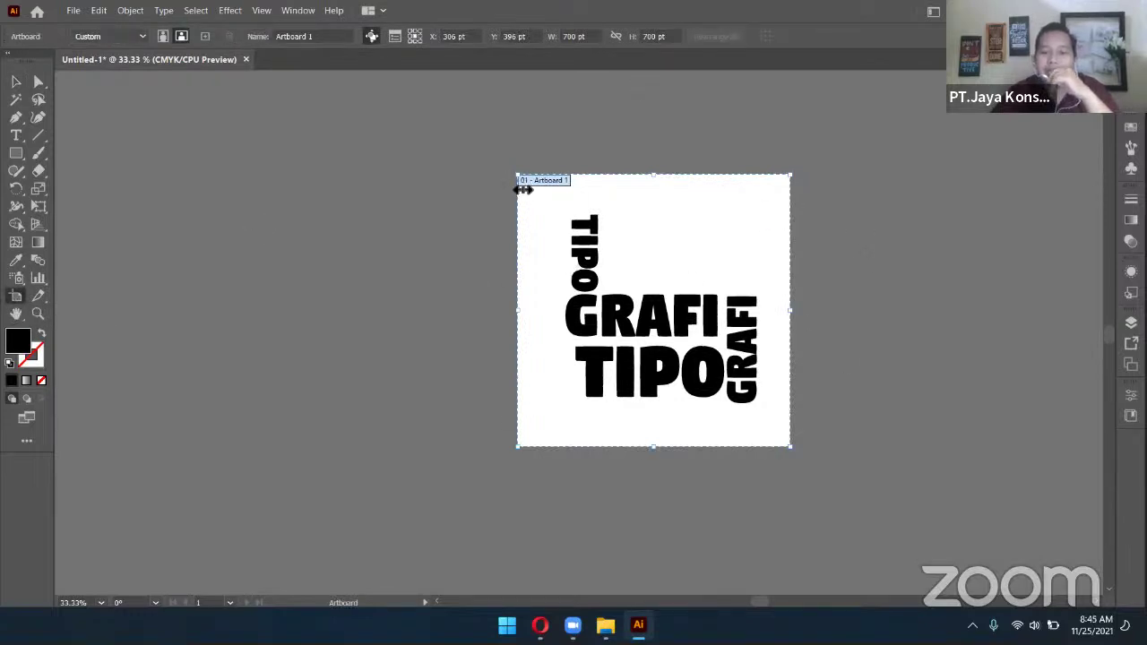
click(70, 10)
mouse_move(171, 293)
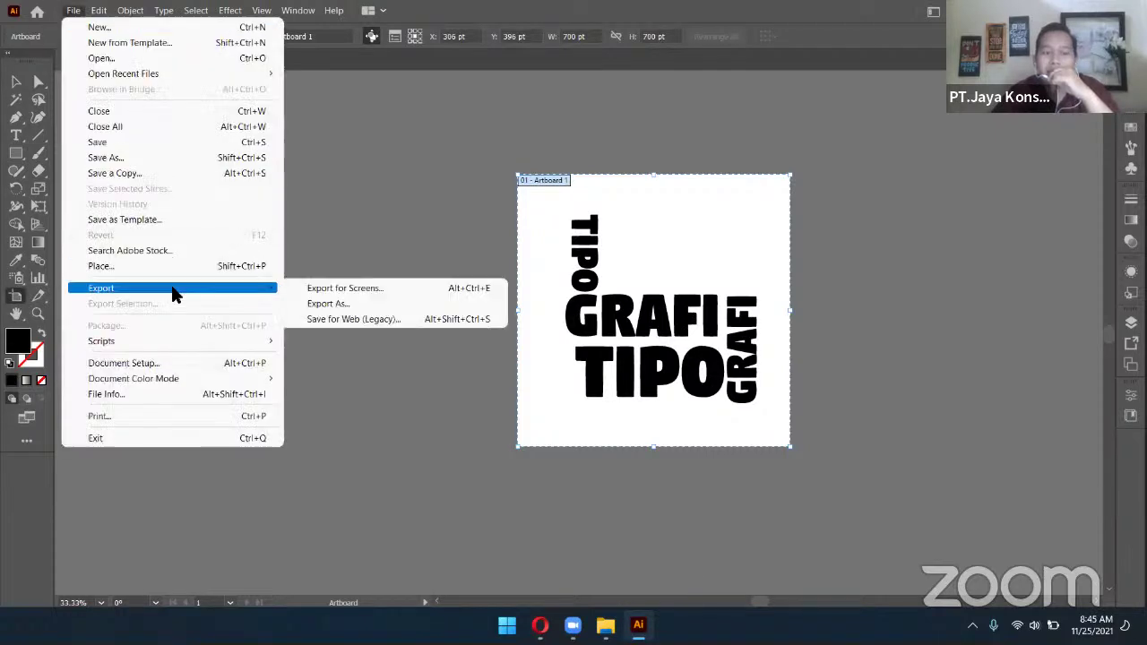
click(373, 303)
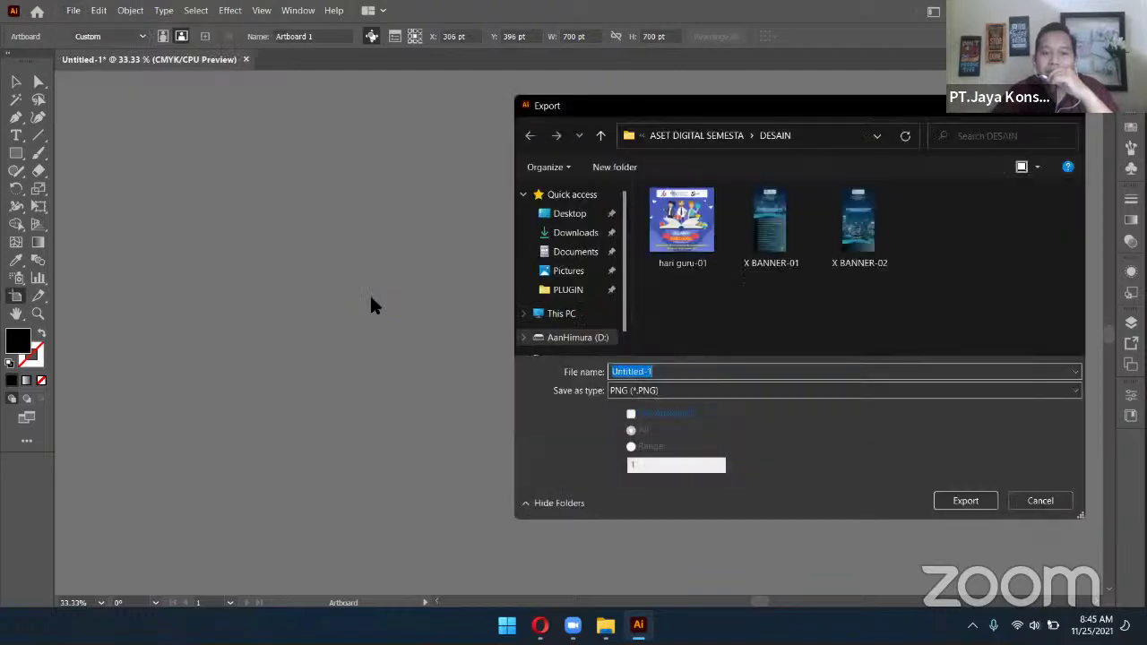
click(666, 415)
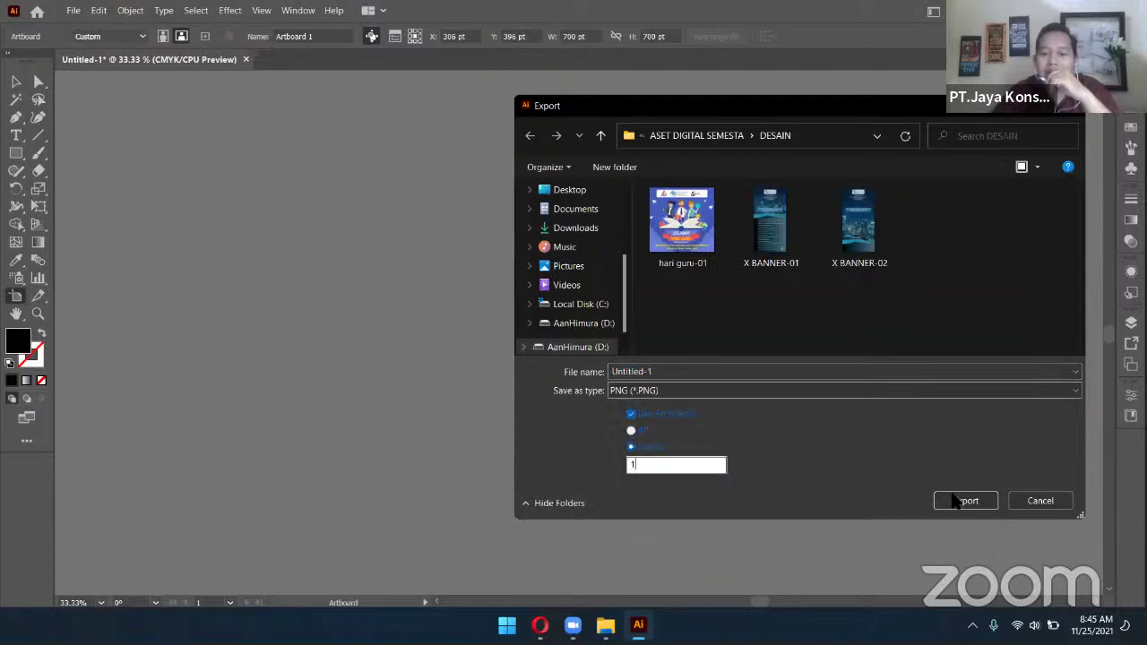
click(1039, 500)
scroll(753, 332, down, 1)
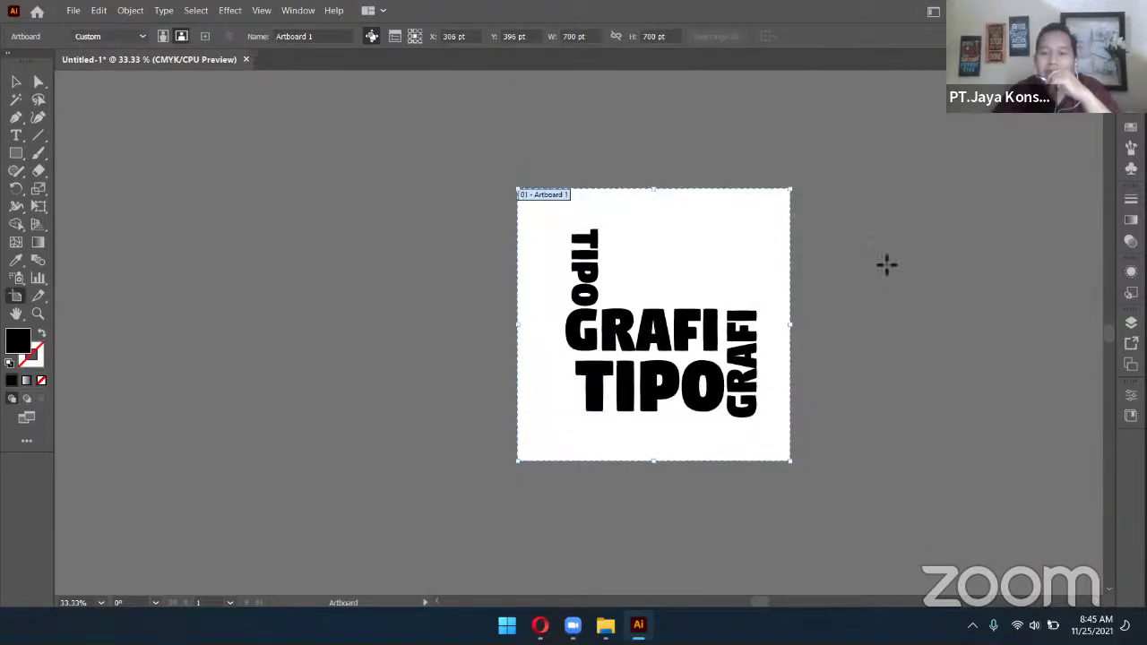
Draw a test artboard right of Artboard 1 and delete it
drag(891, 203, 1077, 454)
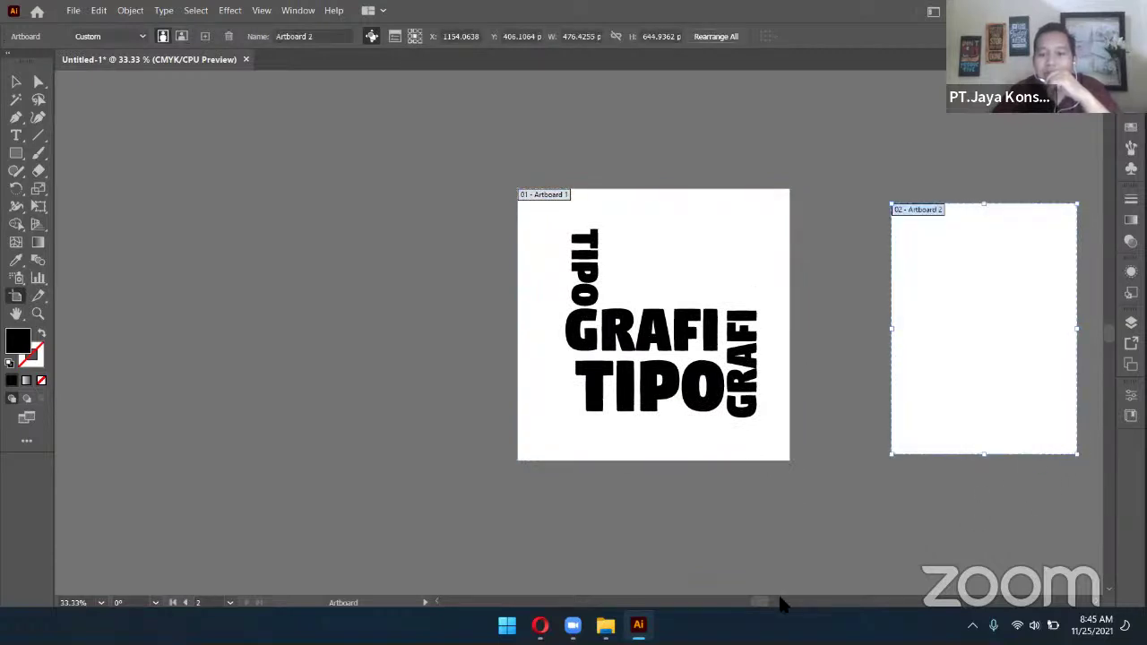
drag(763, 602, 782, 605)
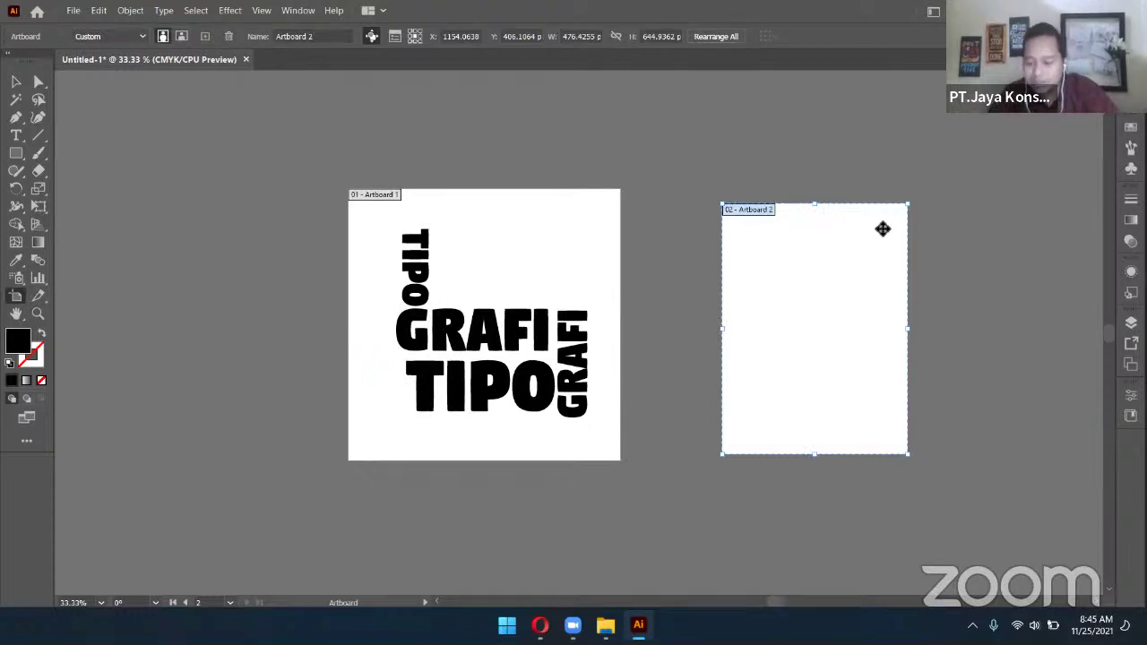
key(Delete)
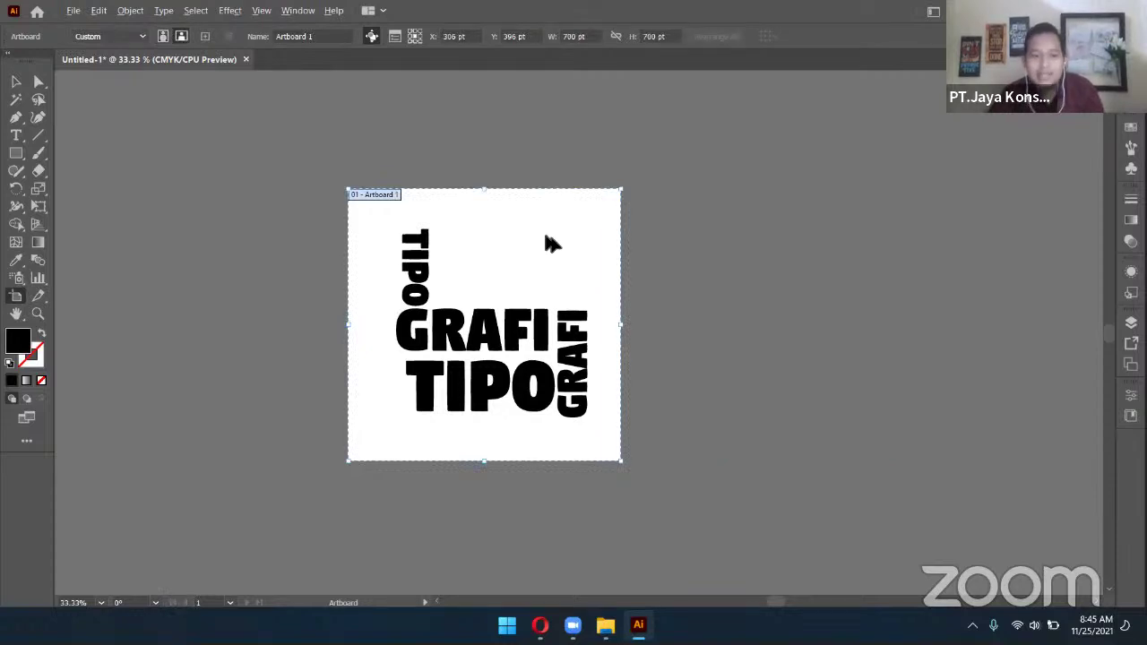
Alt-drag the TIPO GRAFI artboard to the right to create duplicate 700 × 700 pt artboards
drag(529, 259, 1035, 260)
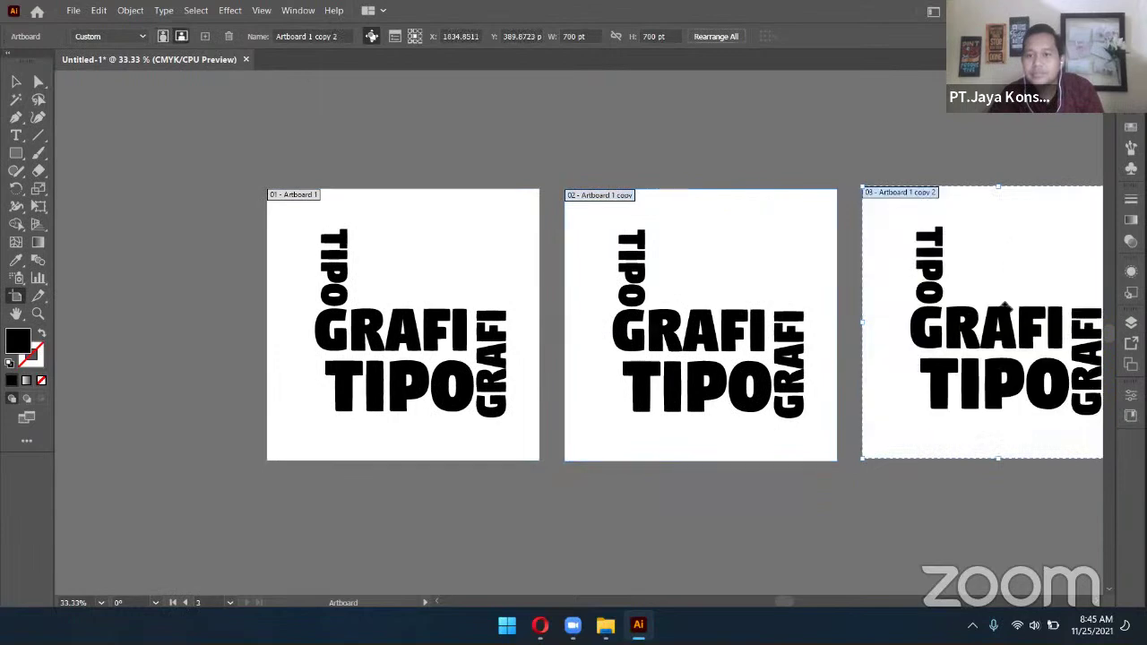
drag(843, 311, 697, 298)
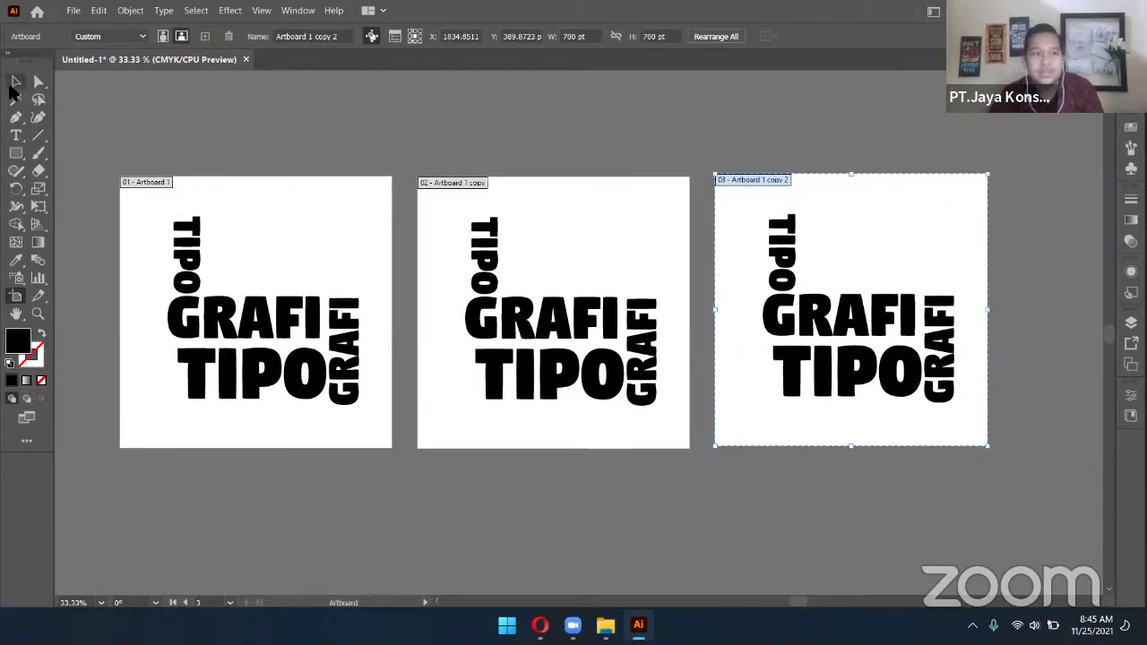
click(16, 80)
Colour the top TIPO and GRAFI on the second artboard red
click(605, 222)
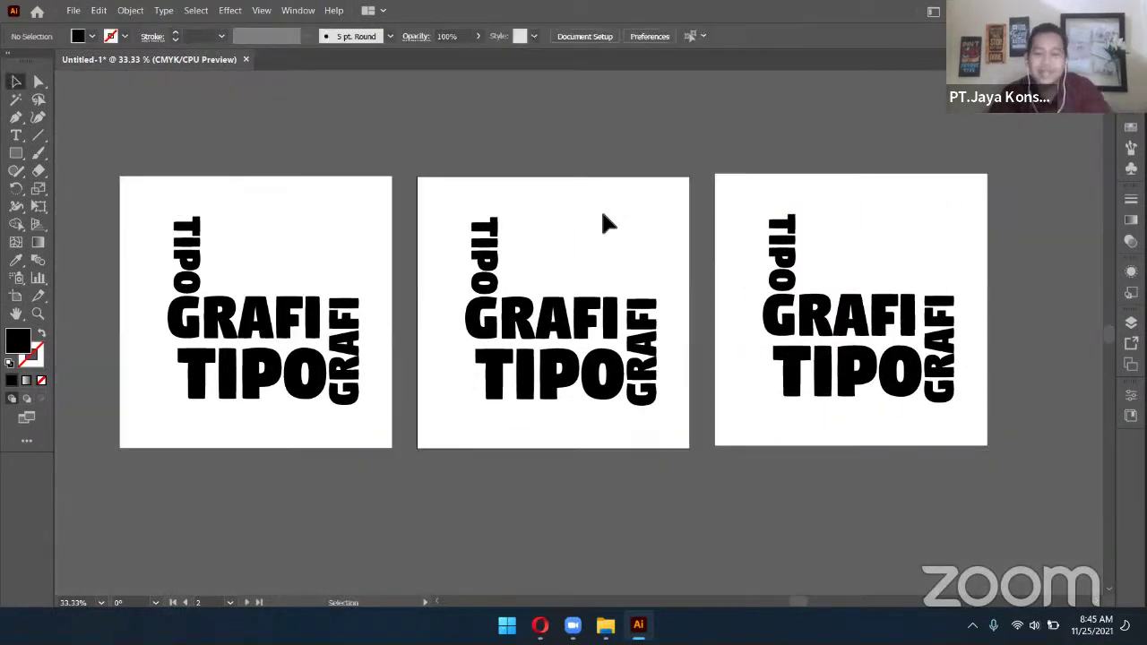
click(568, 329)
click(93, 36)
click(51, 60)
click(652, 231)
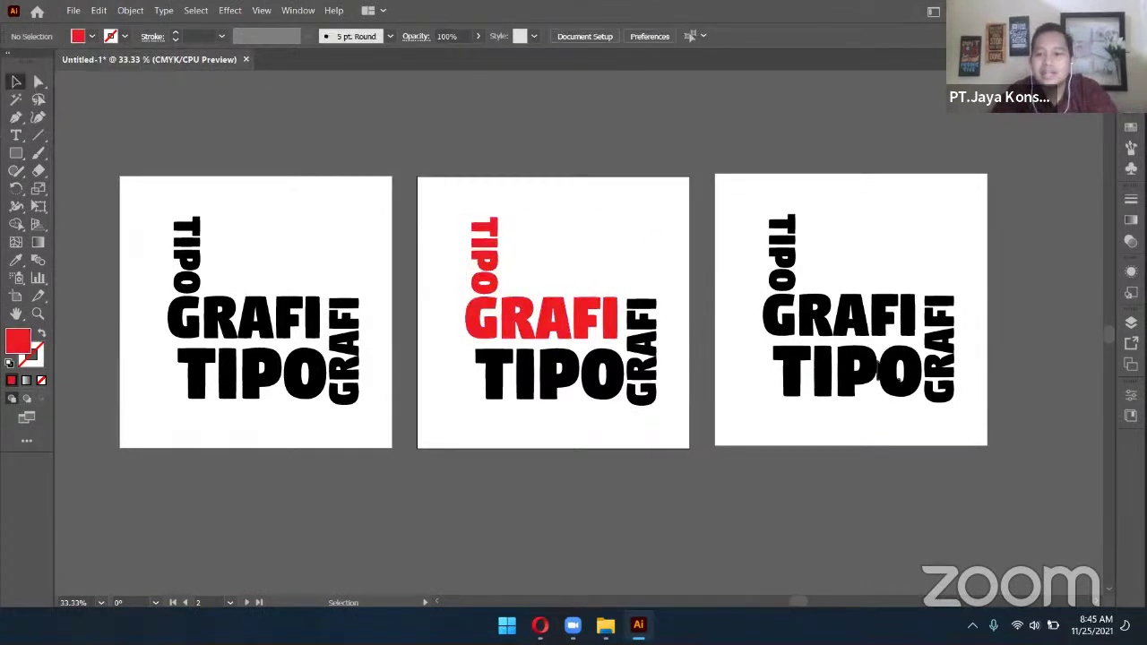
Colour the lower TIPO and side GRAFI on the third artboard red
click(879, 366)
click(92, 36)
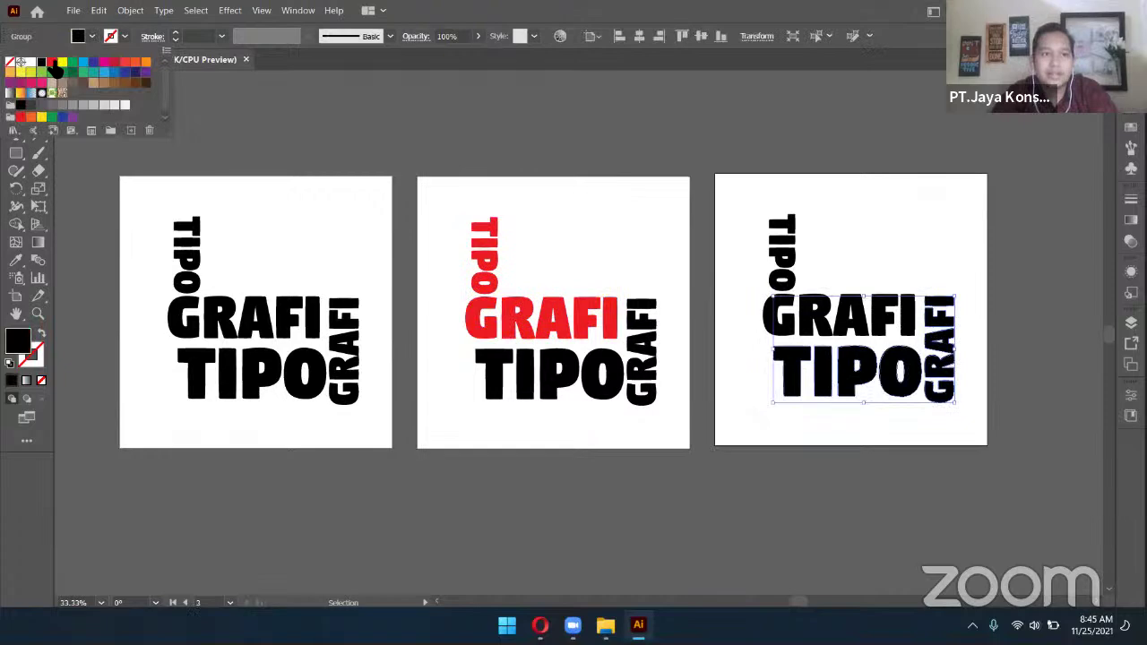
click(51, 61)
click(1054, 172)
click(1054, 172)
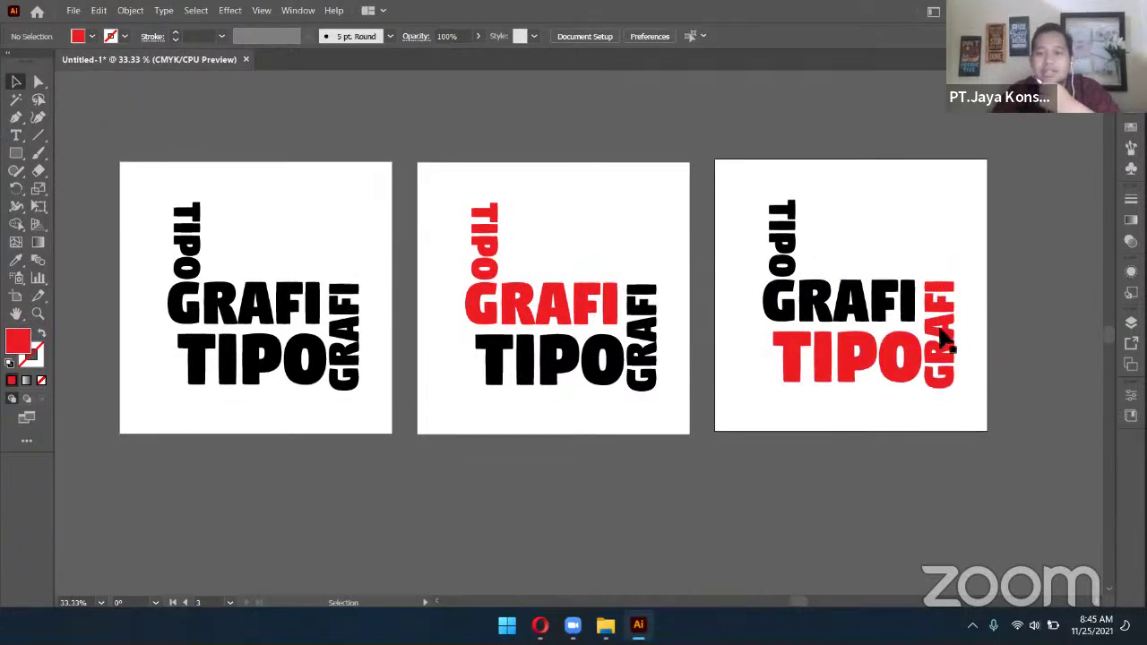
scroll(537, 280, down, 1)
scroll(618, 287, up, 2)
scroll(618, 287, down, 2)
scroll(618, 287, up, 2)
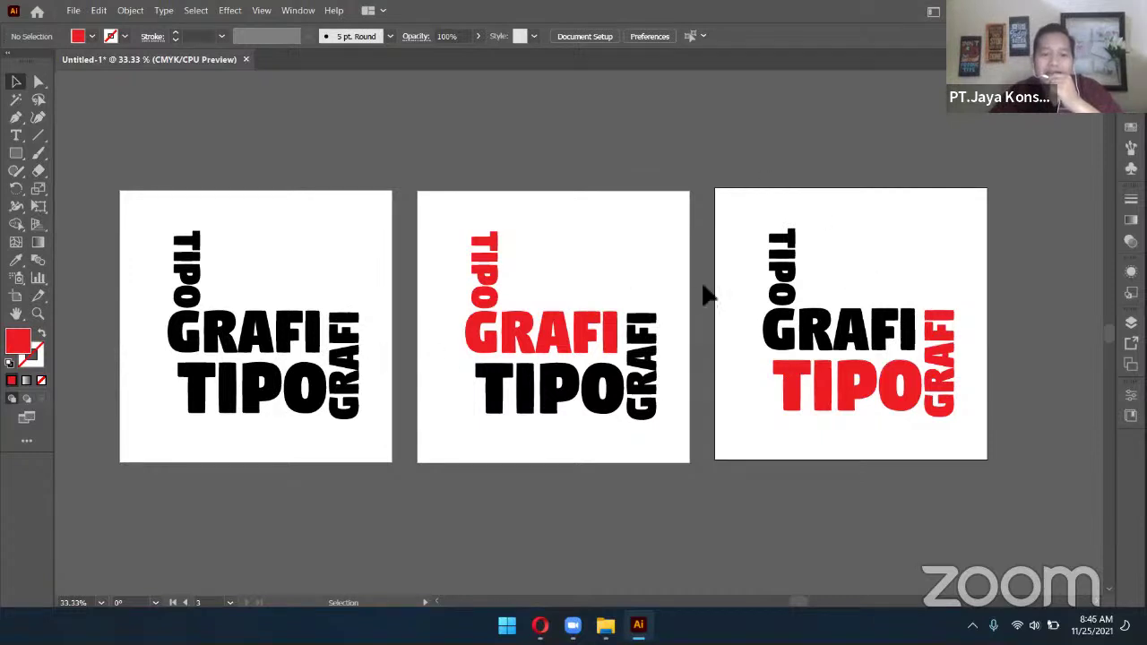
Start an Export As with Use Artboards ticked and a Range of artboards selected
click(73, 11)
mouse_move(174, 288)
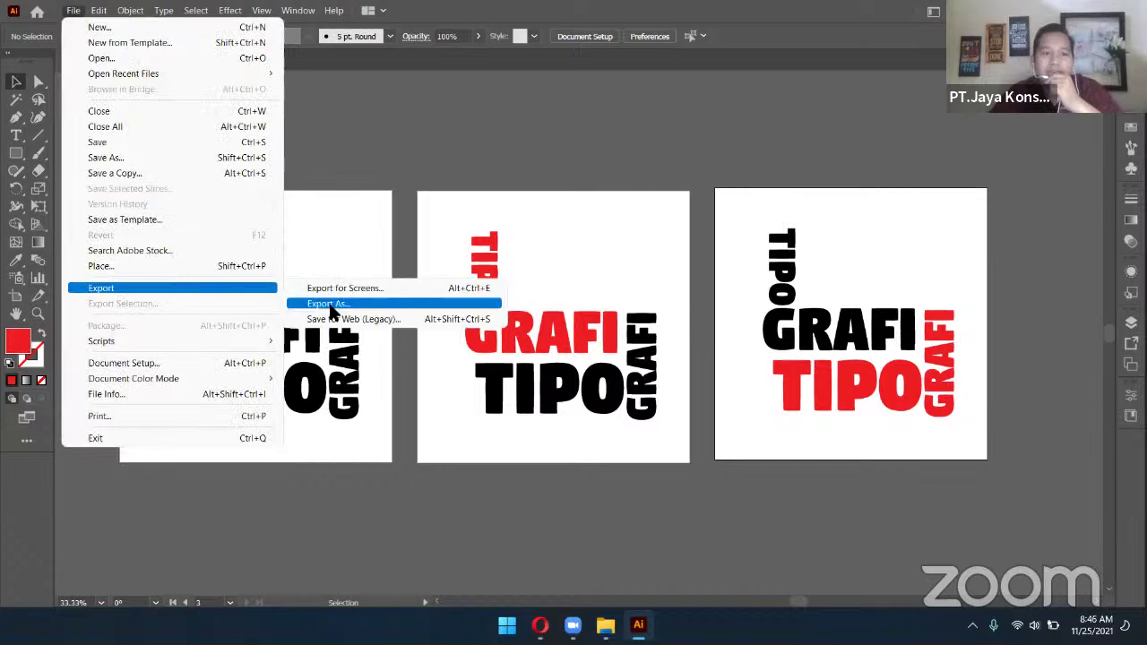
click(328, 305)
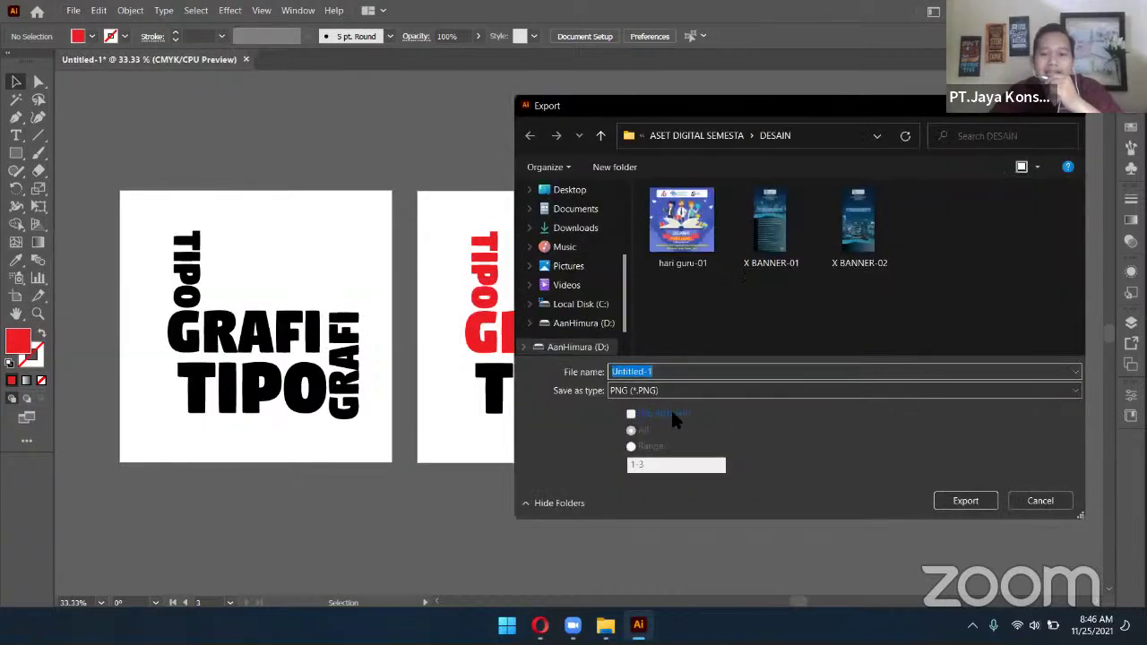
click(670, 413)
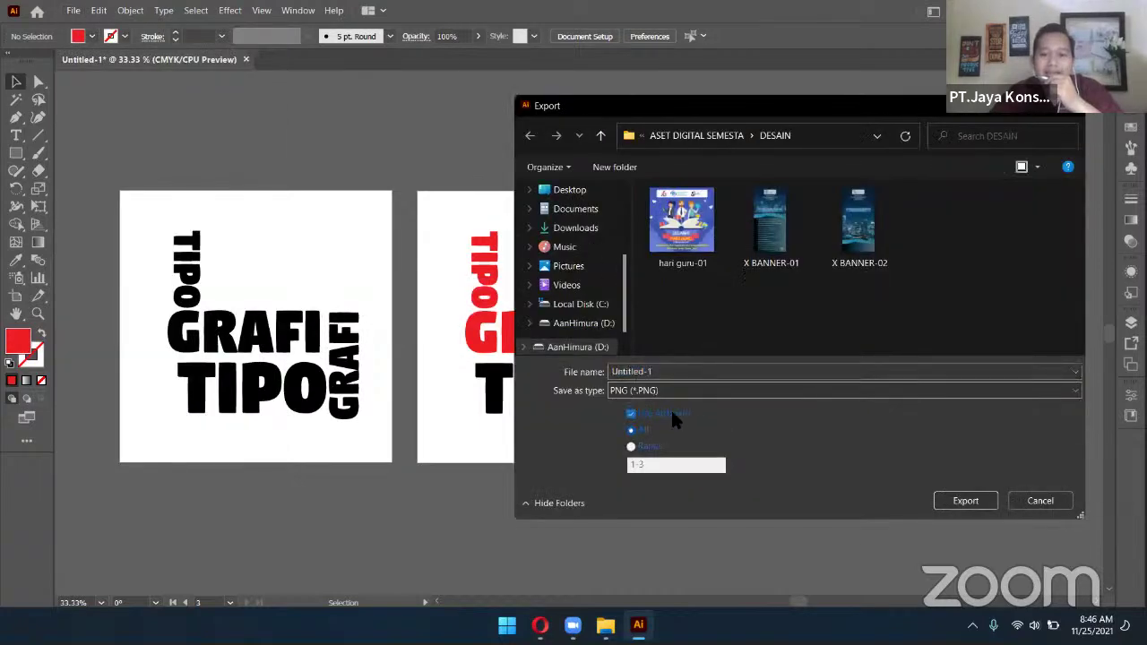
click(631, 447)
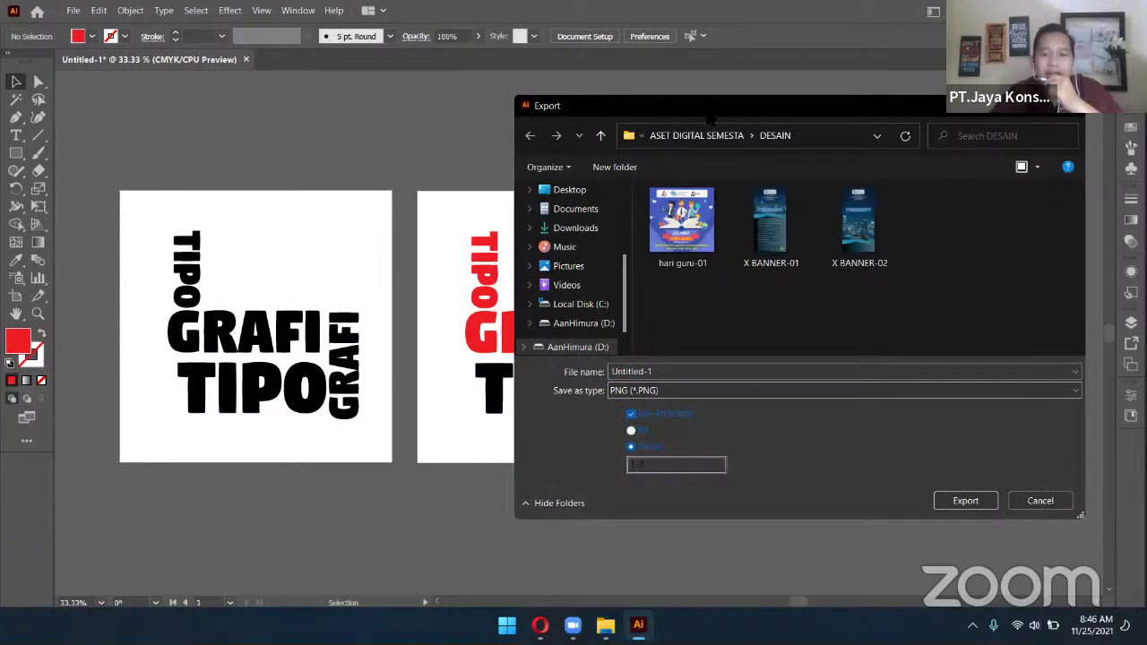
drag(714, 115, 1001, 101)
drag(887, 92, 482, 83)
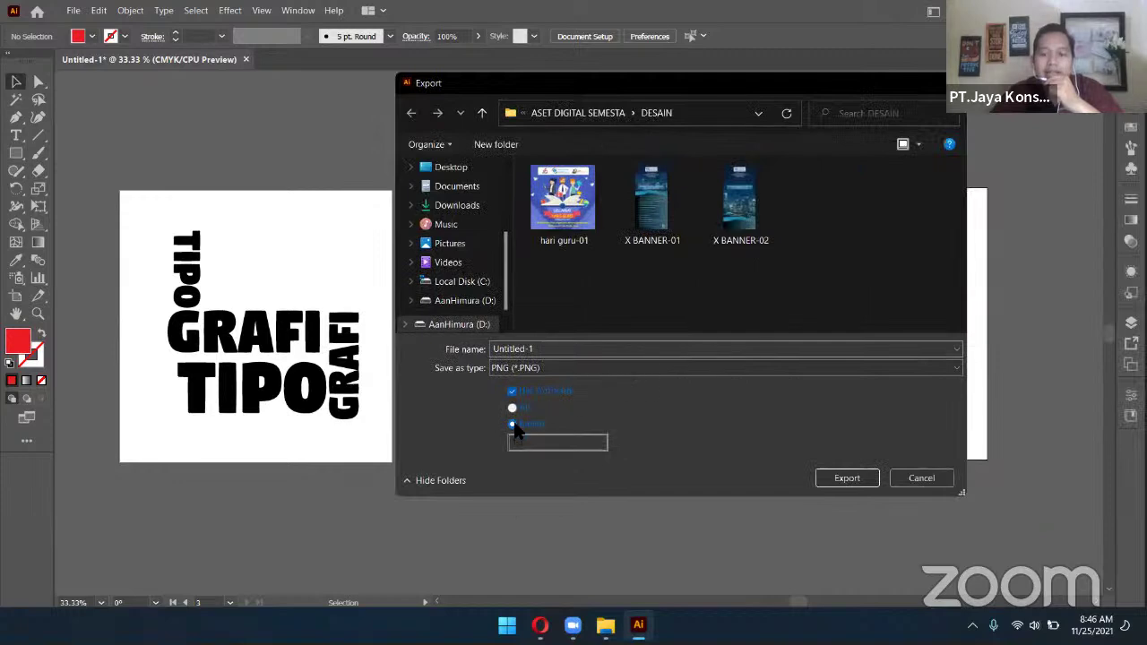
Set the export format to JPEG, name it TIPOGRAFI and export
click(547, 365)
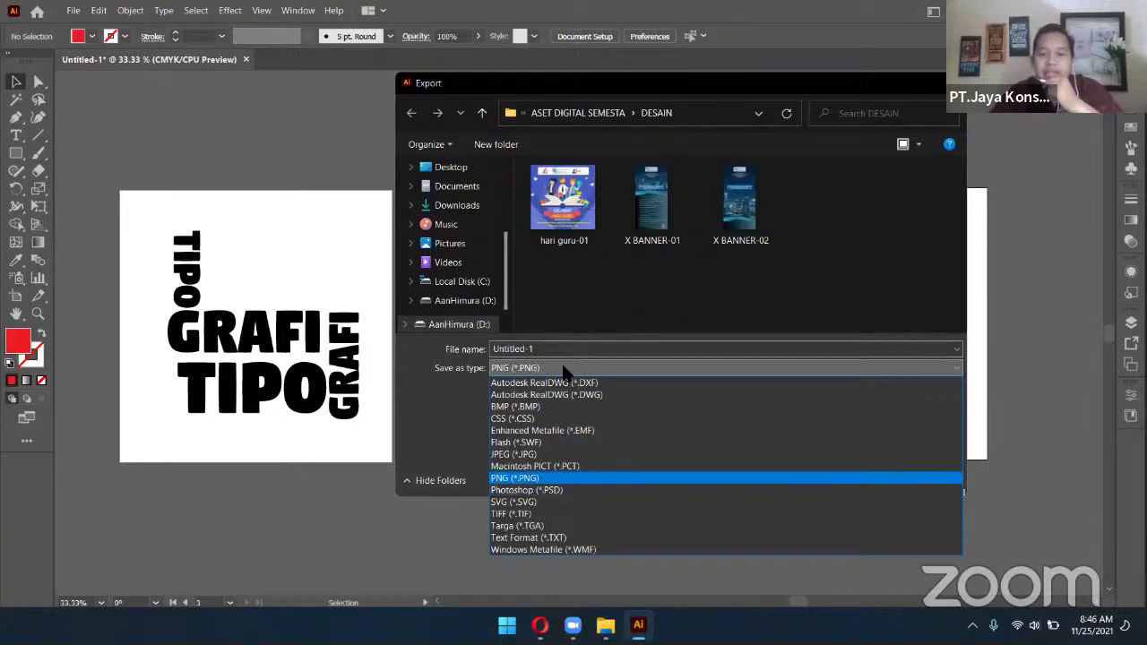
click(568, 457)
click(633, 356)
text(TIPOGRAFI)
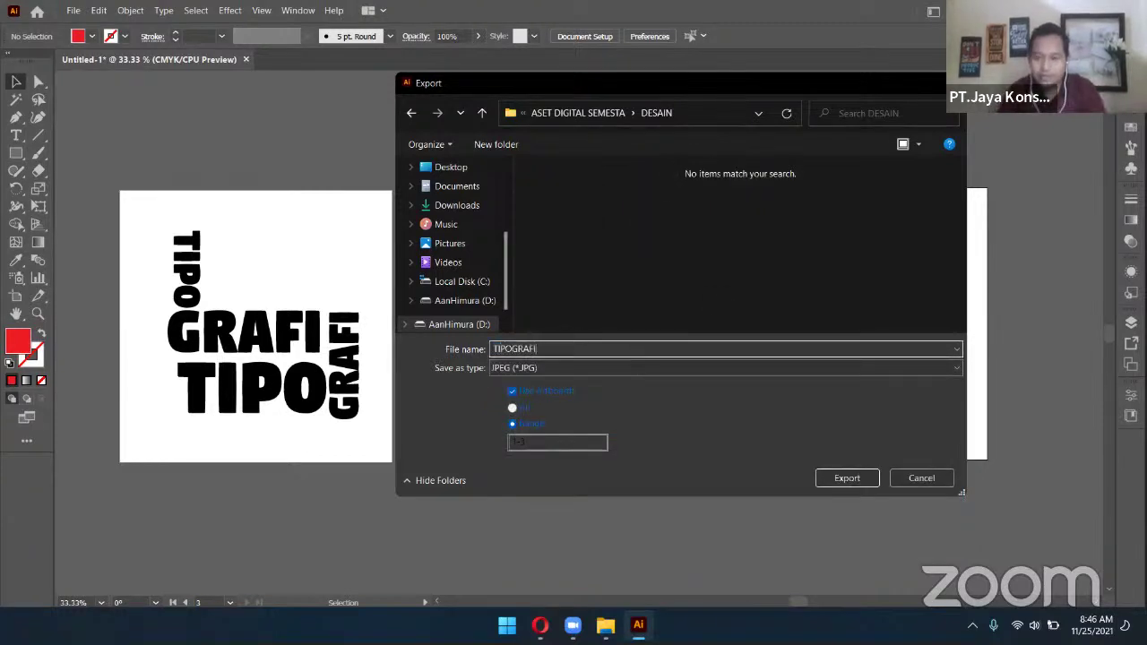
click(863, 442)
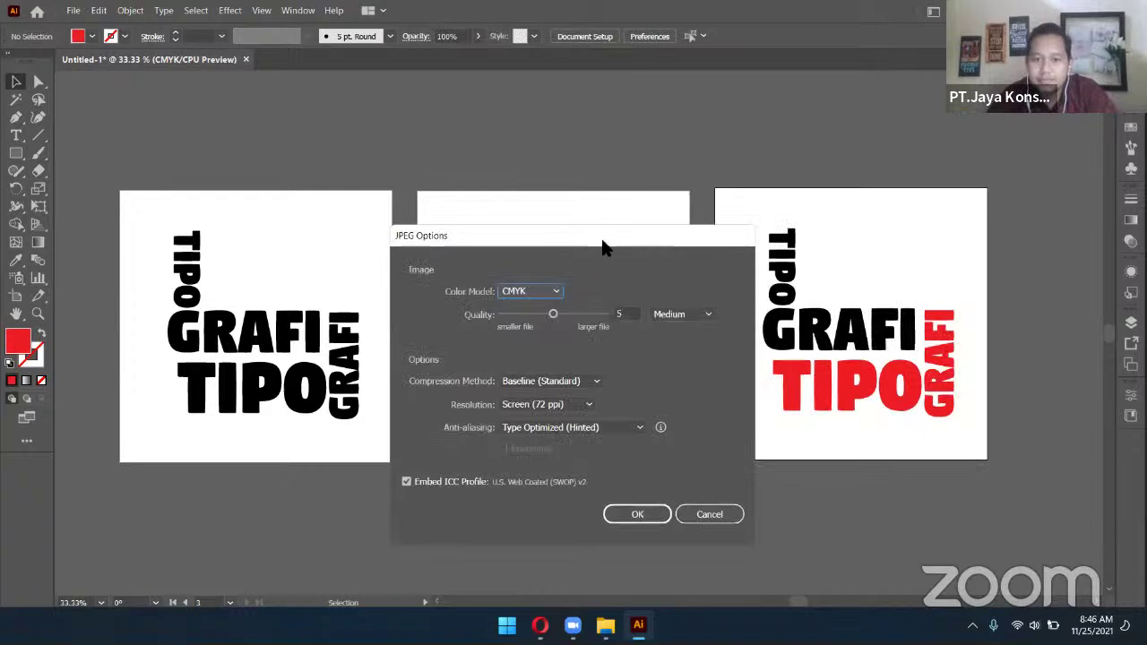
Set JPEG Options to quality 10, RGB colour and 72 ppi screen resolution, then confirm
click(676, 220)
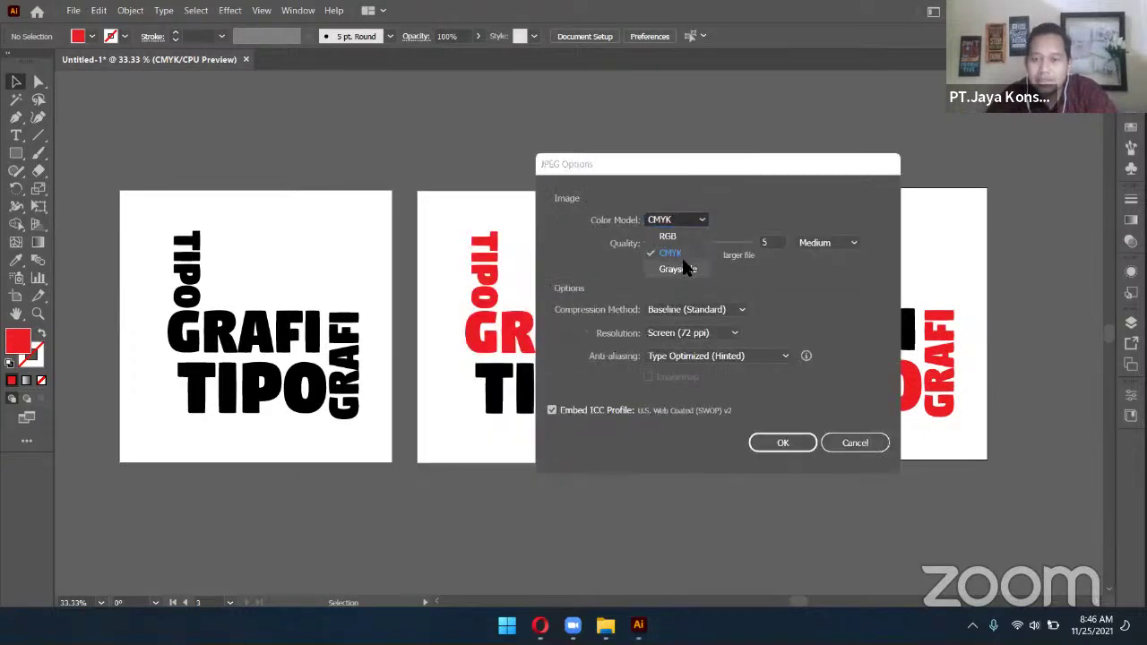
click(683, 236)
click(692, 220)
click(676, 250)
click(688, 223)
click(687, 255)
drag(694, 242, 766, 249)
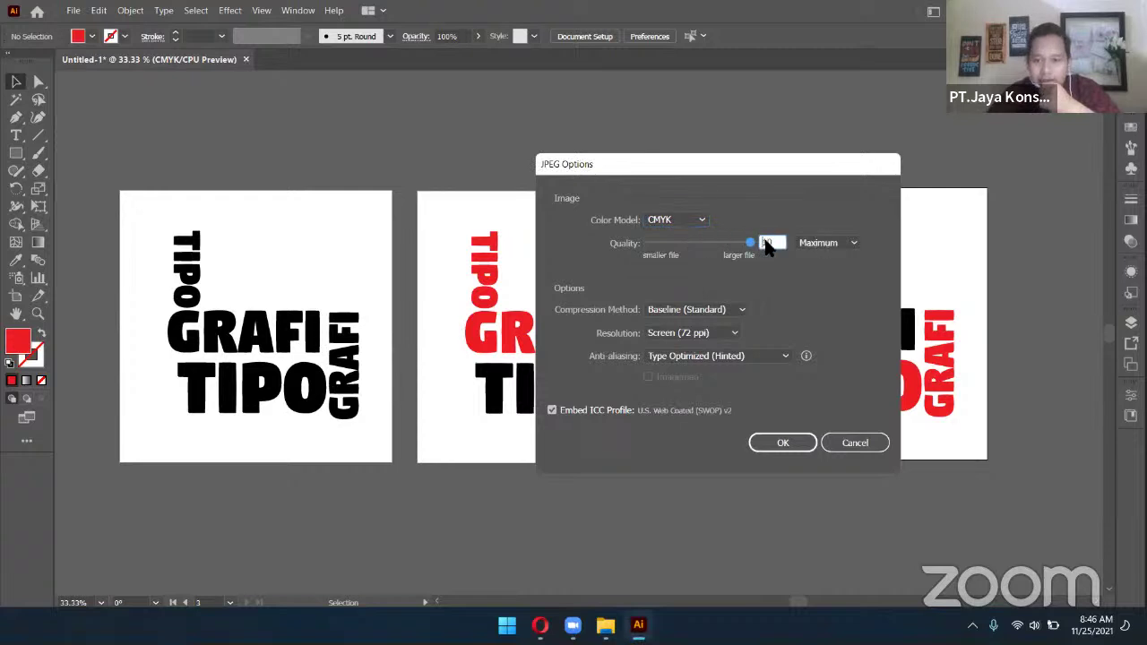
click(676, 332)
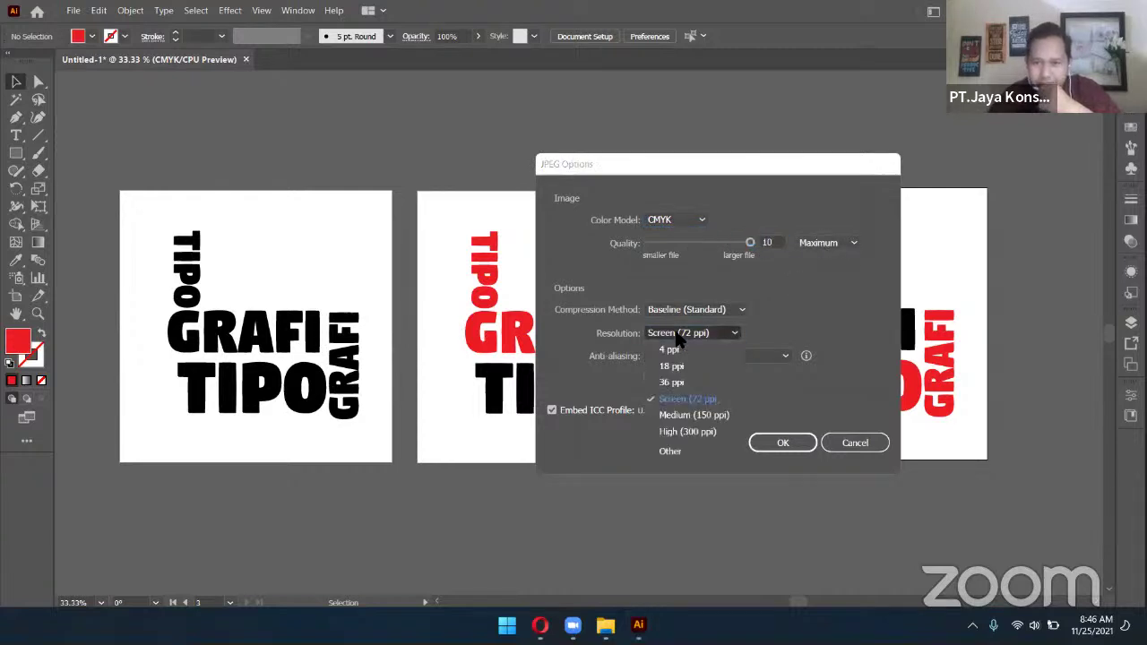
click(678, 336)
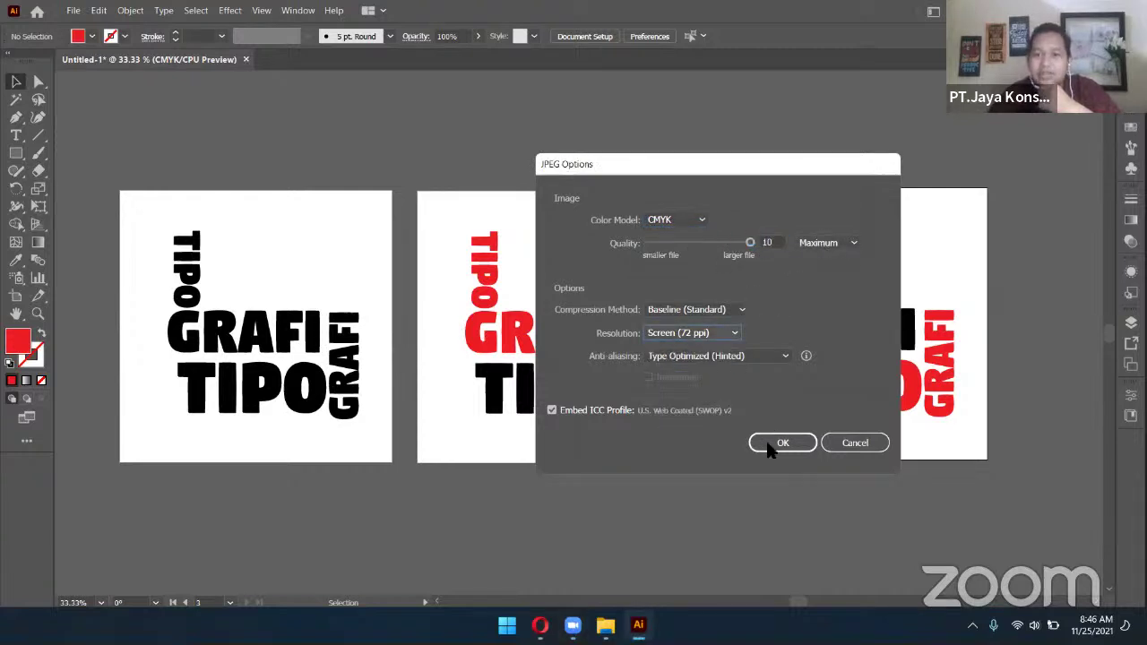
click(654, 223)
click(675, 230)
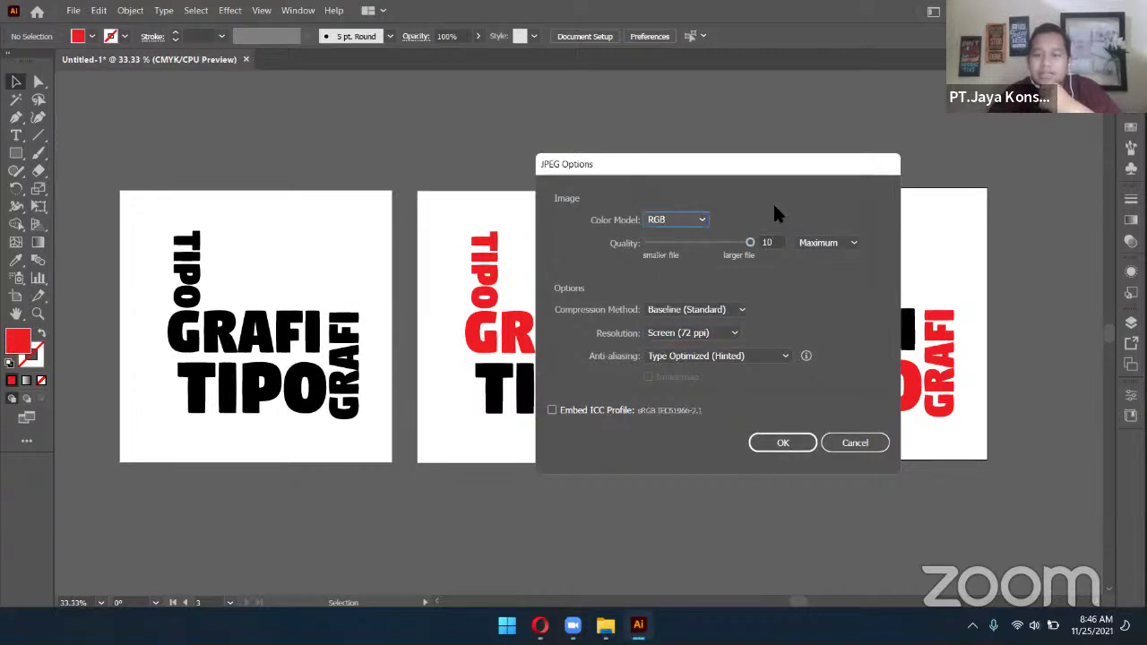
click(783, 444)
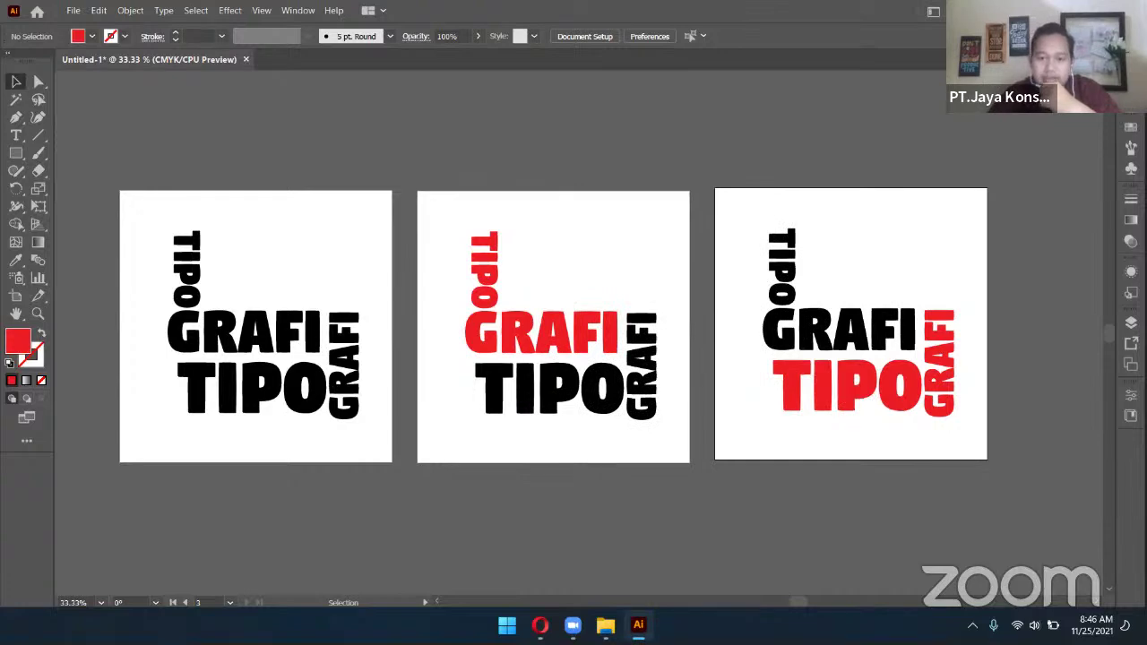
Open TIPOGRAFI-01.jpg in Photos from DATA KERJAAN > ASET DIGITAL SEMESTA > DESAIN
key(super+e)
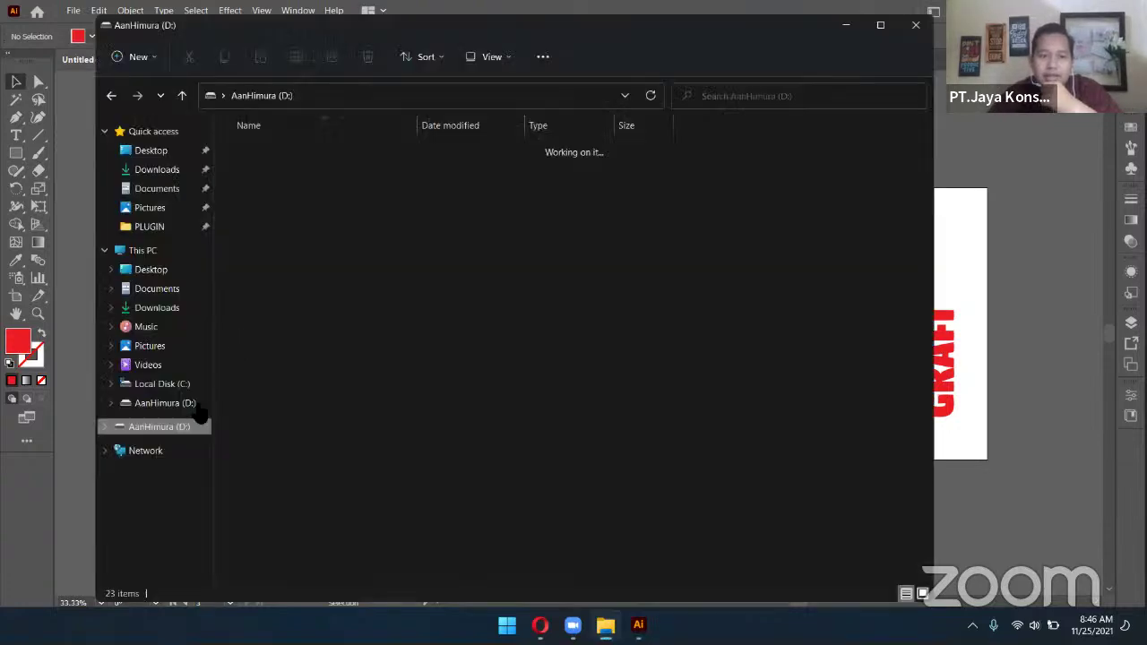
drag(469, 20, 850, 56)
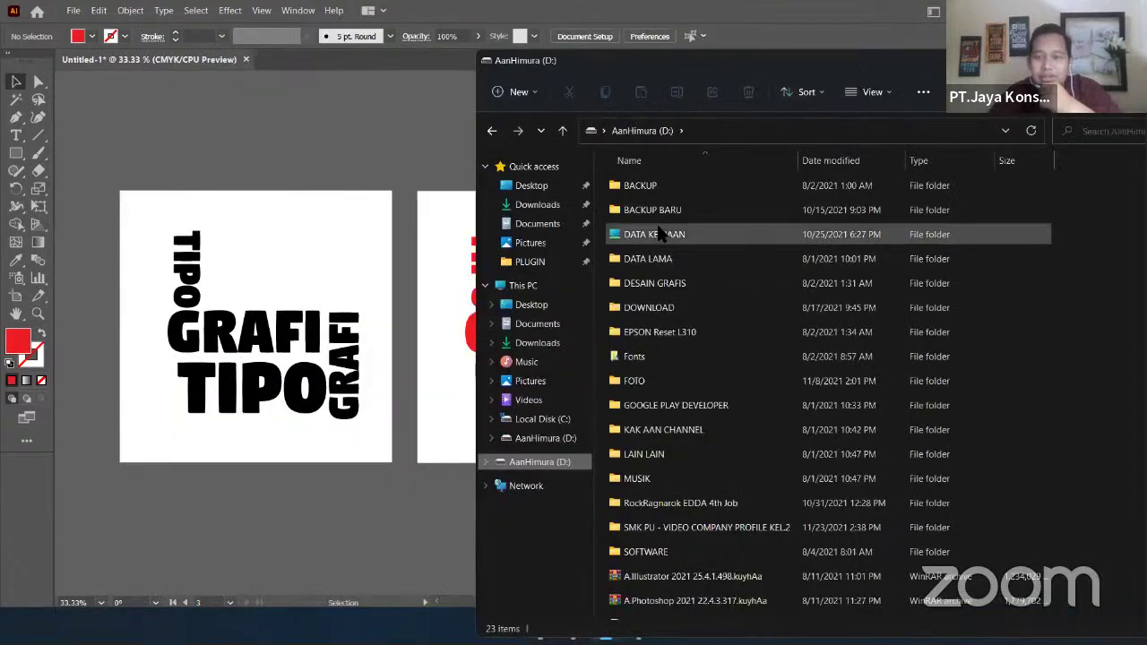
double_click(662, 234)
double_click(714, 188)
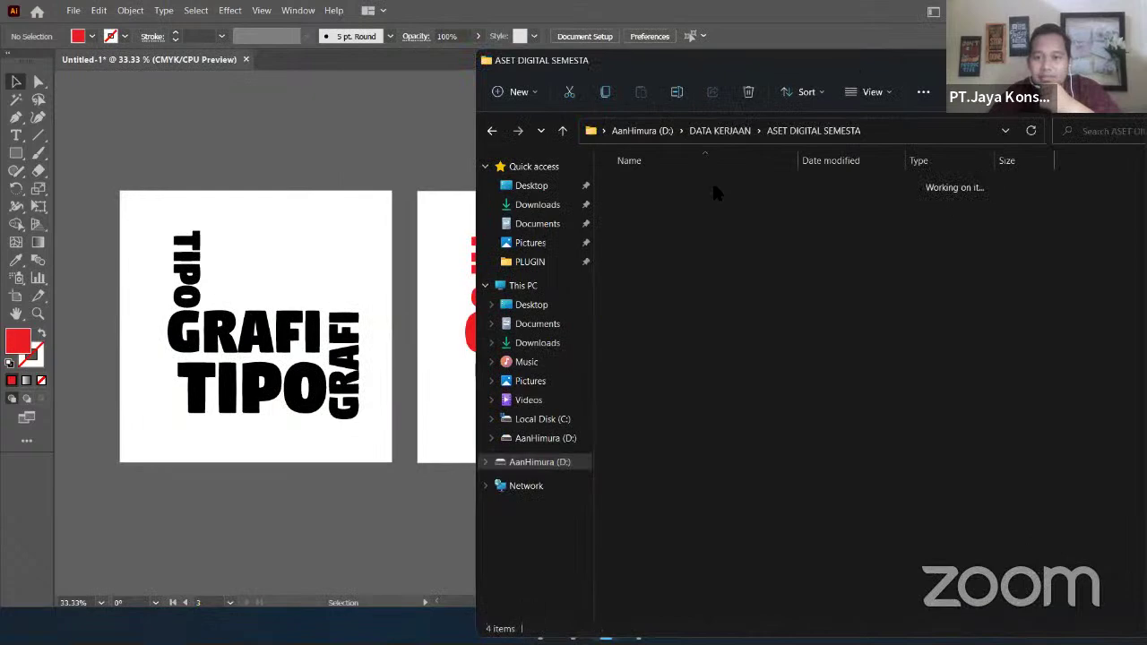
double_click(711, 185)
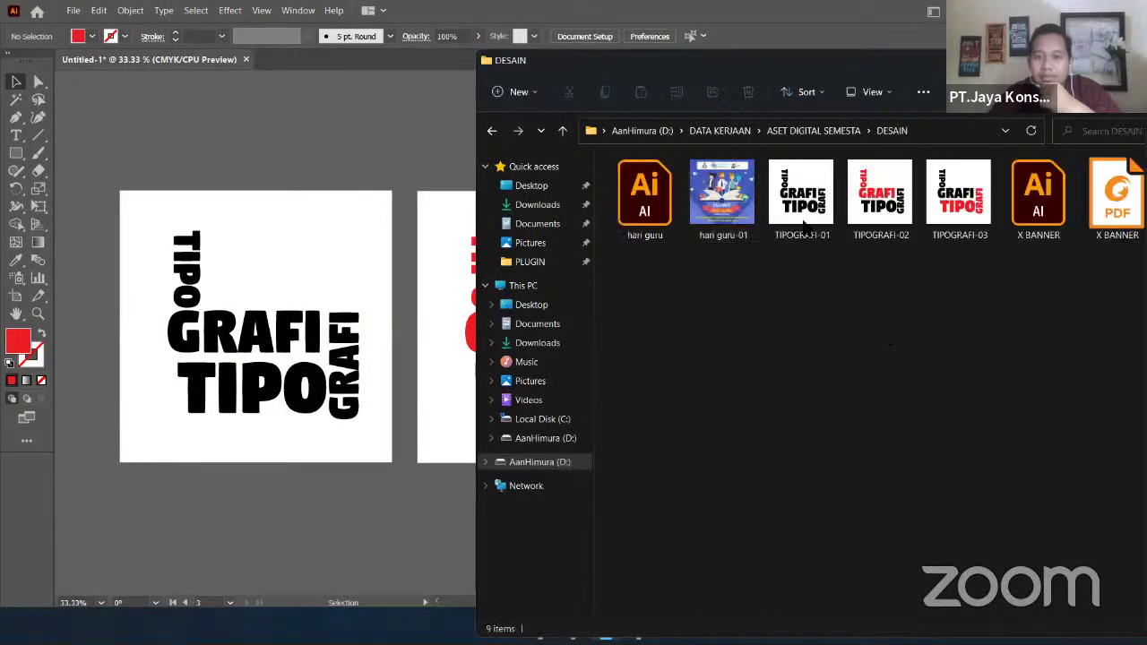
click(800, 208)
double_click(797, 211)
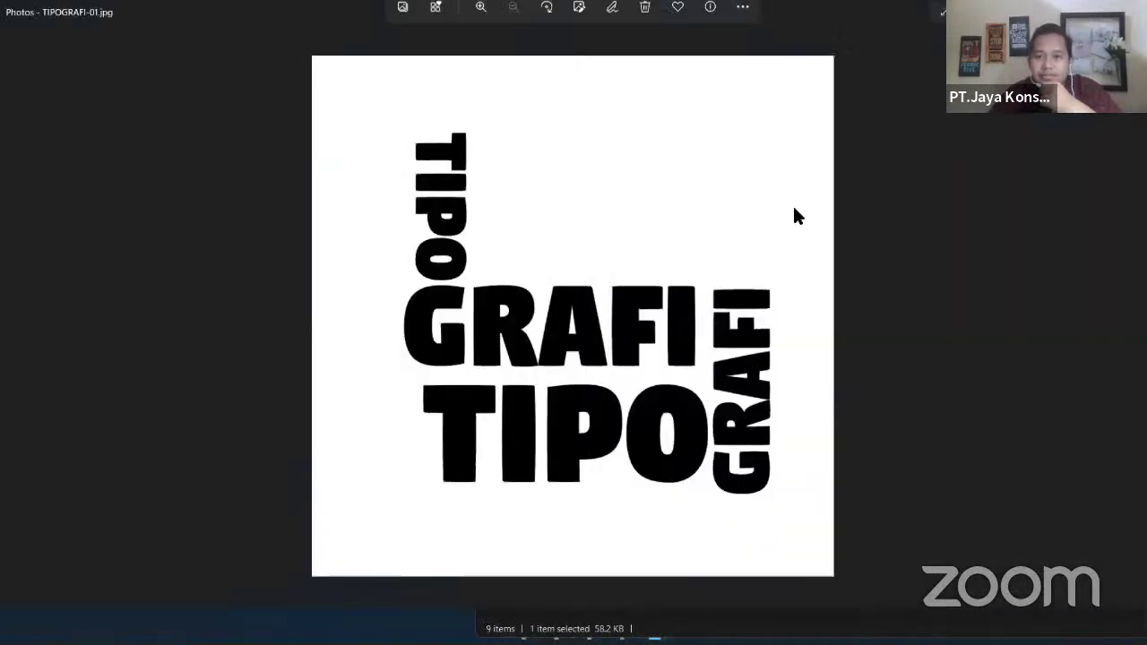
Step through the TIPOGRAFI exports, then view the hari guru-01 poster
key(Right)
key(Right)
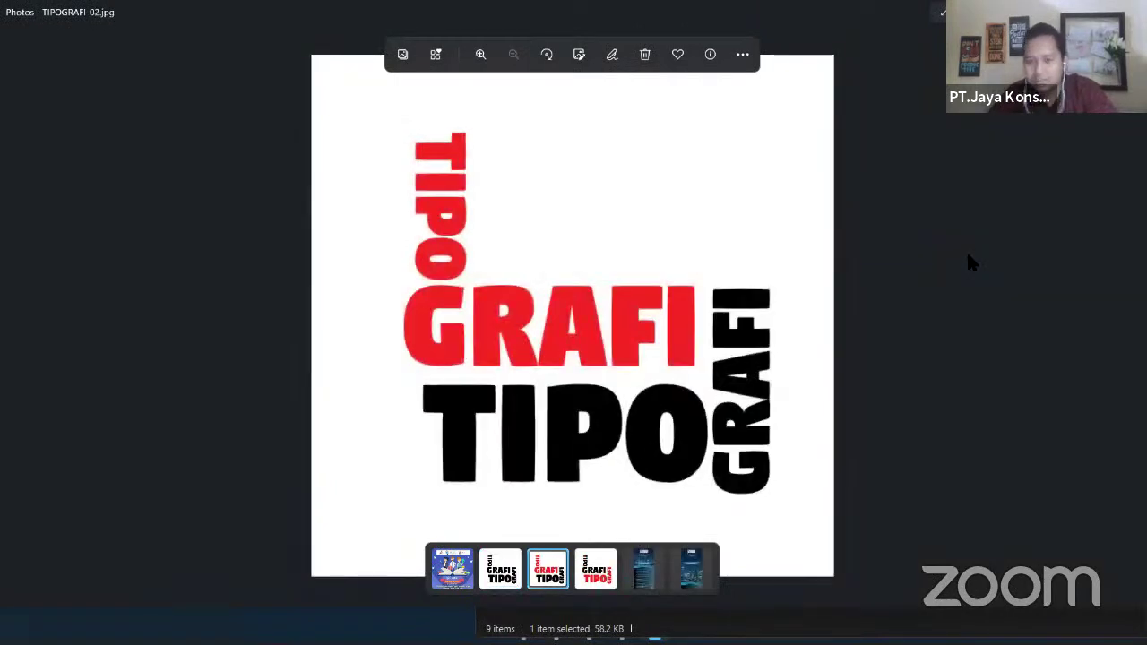
key(alt+F4)
double_click(707, 201)
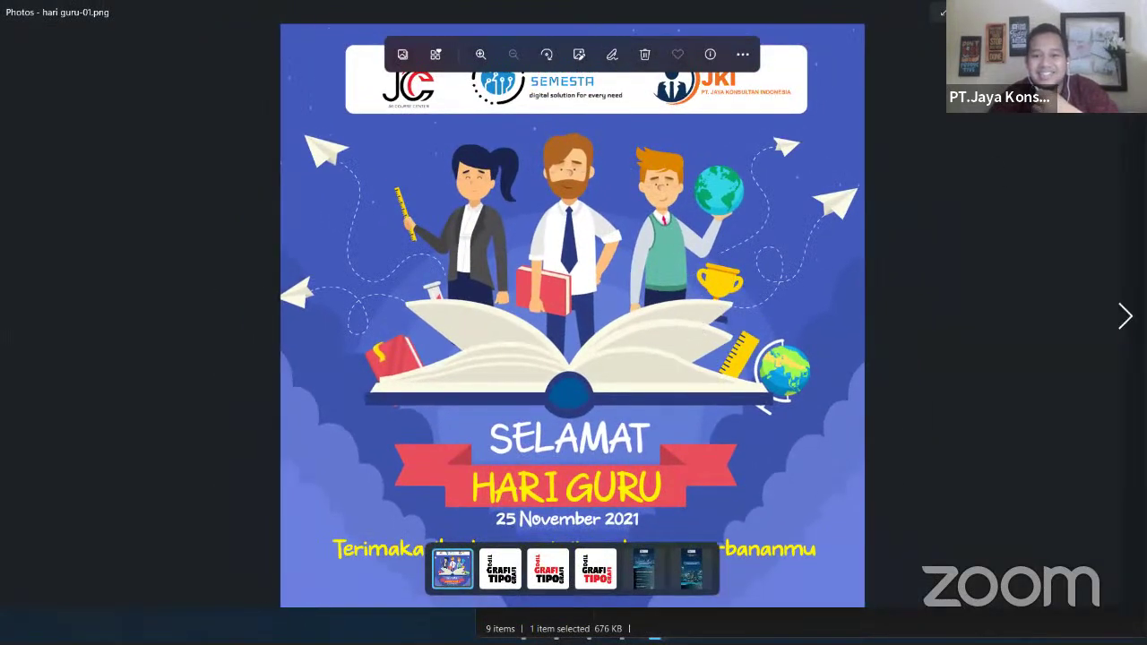
key(alt+F4)
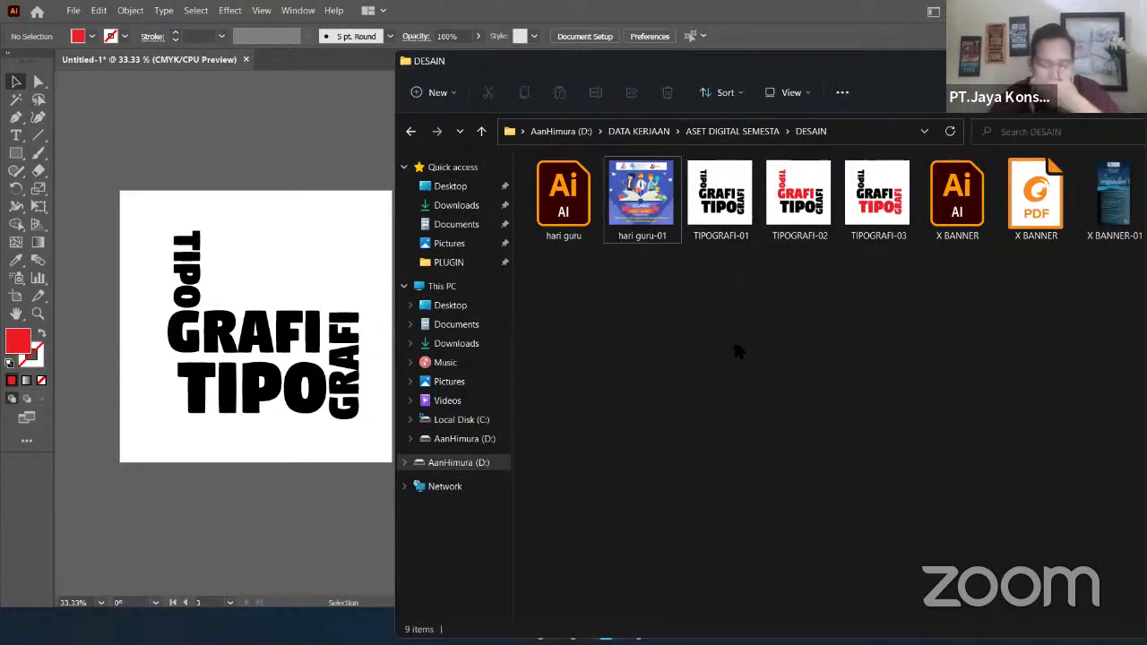
Reopen hari guru-01, zoom in and out, then close Photos back to DESAIN
double_click(651, 206)
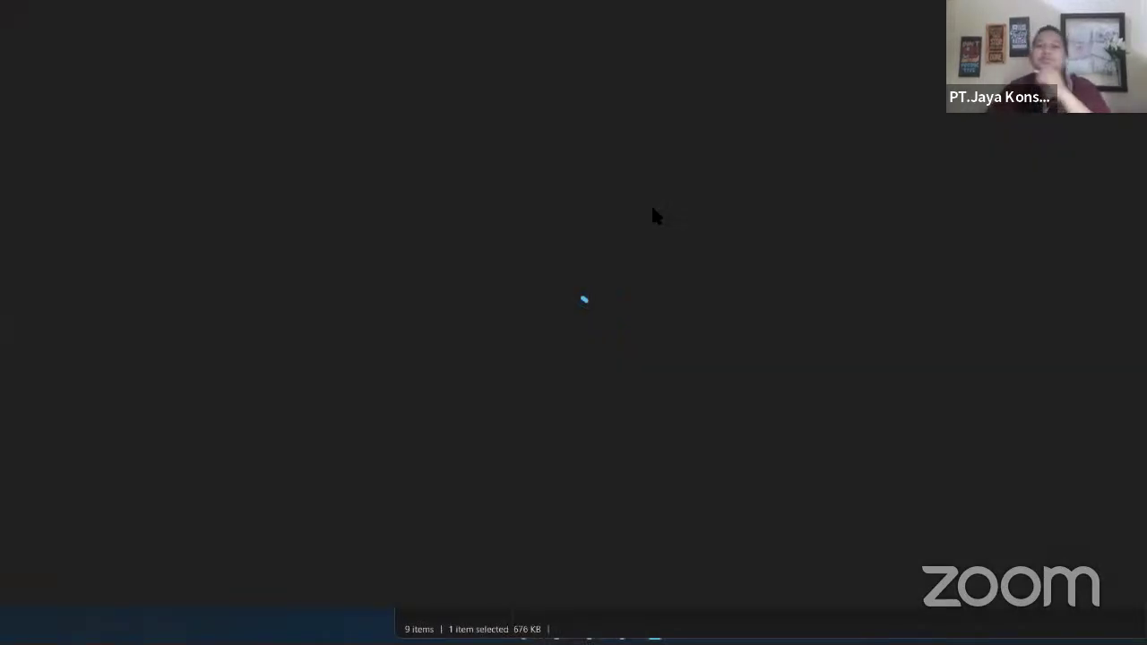
scroll(746, 328, up, 2)
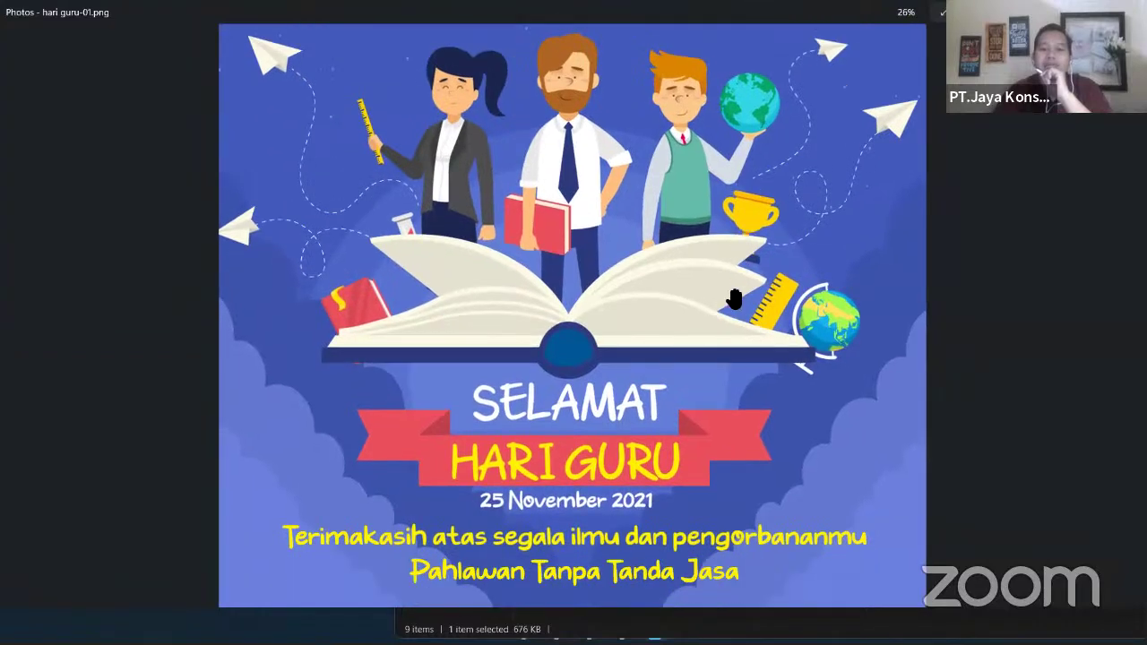
scroll(747, 327, down, 2)
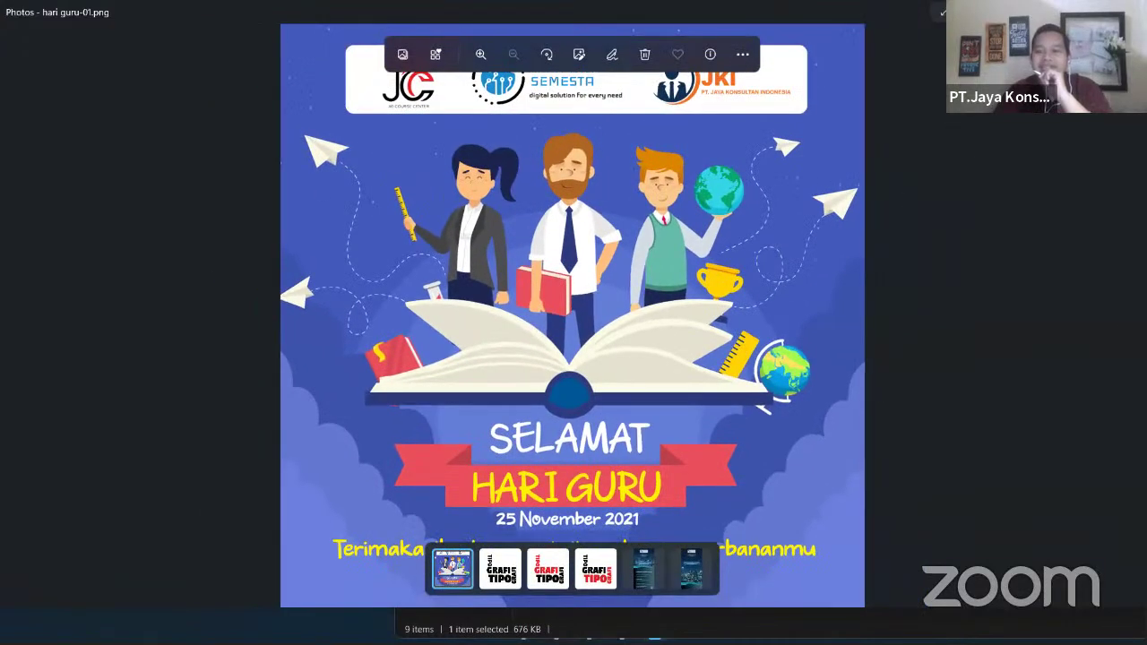
key(alt+F4)
click(591, 318)
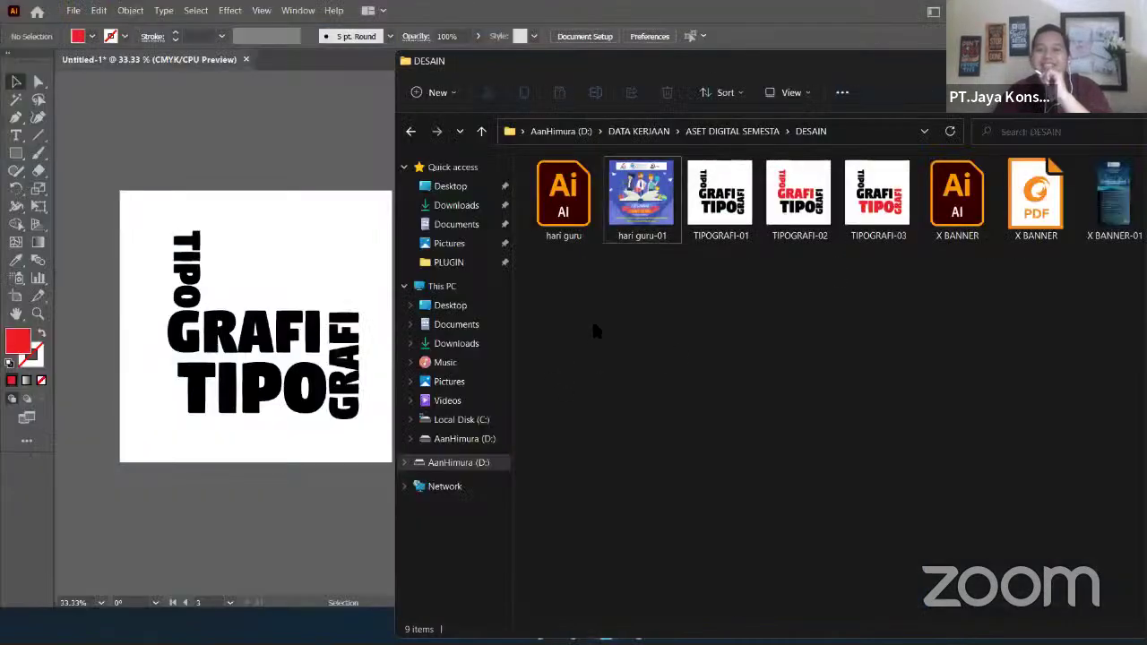
drag(827, 66, 802, 52)
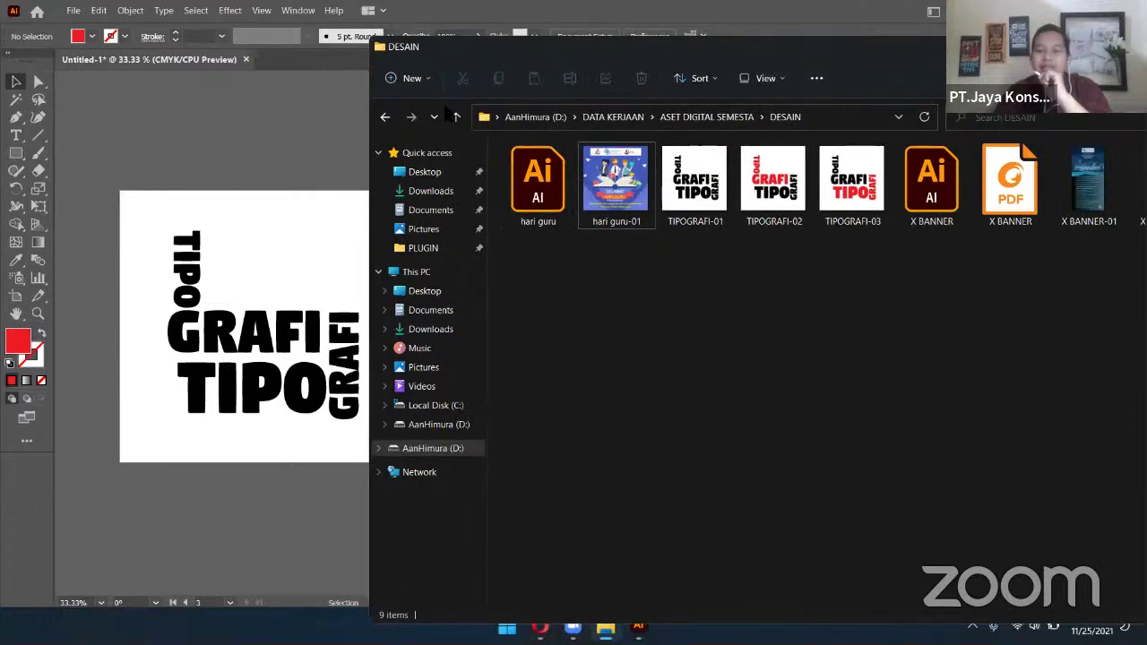
click(645, 219)
click(659, 354)
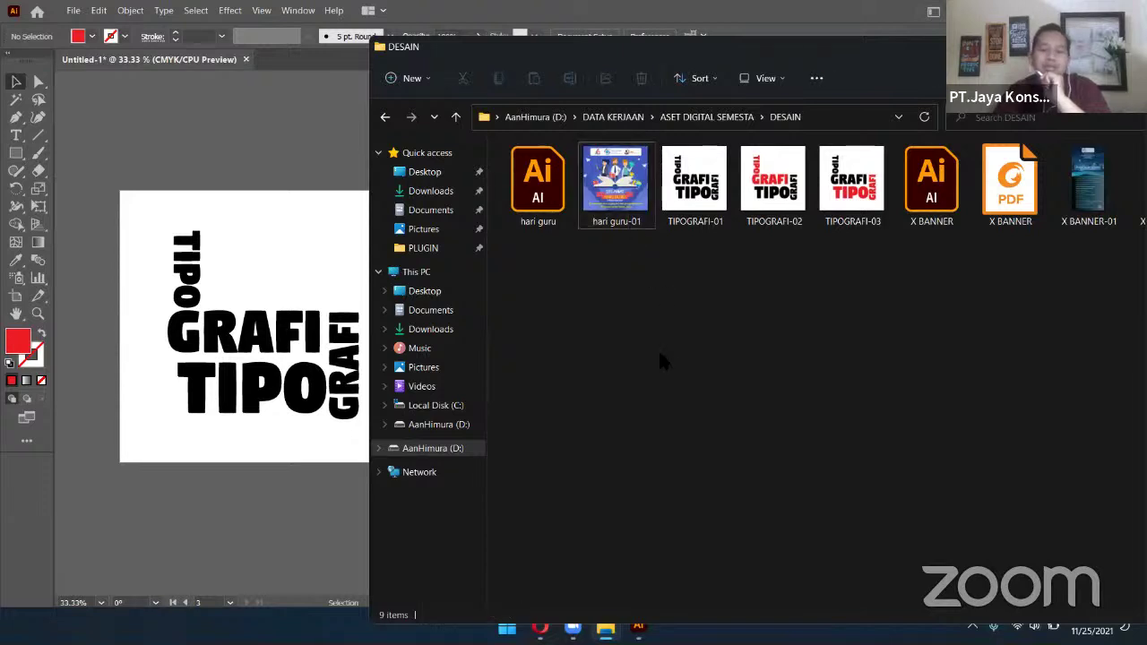
click(695, 206)
click(838, 198)
click(751, 370)
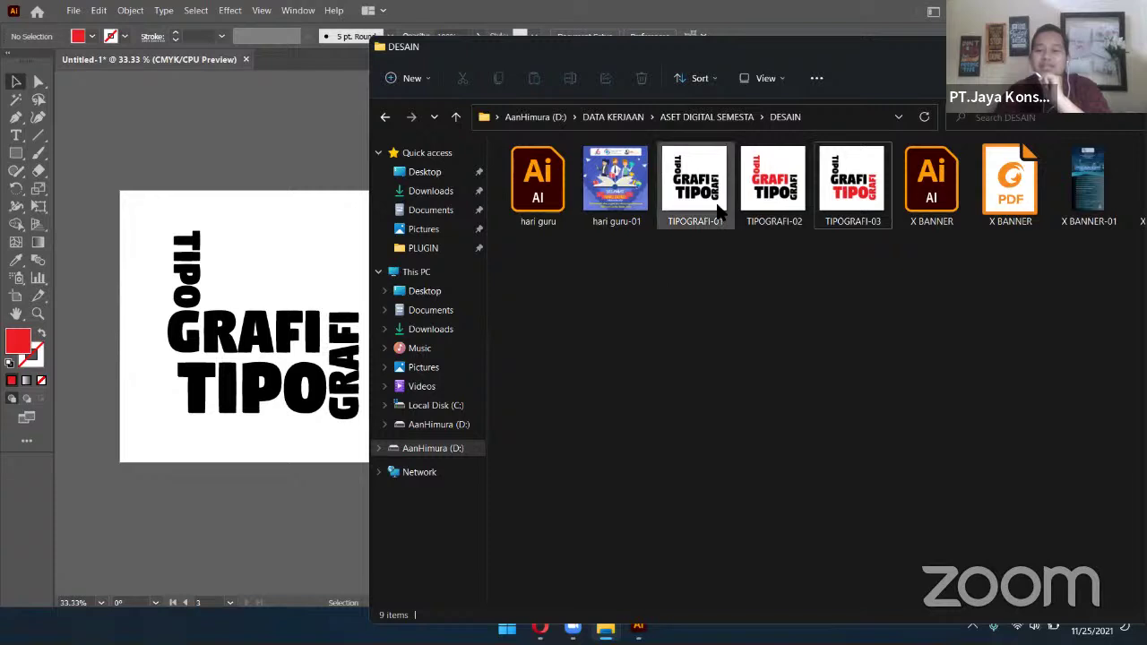
click(772, 186)
click(866, 197)
click(789, 397)
click(124, 267)
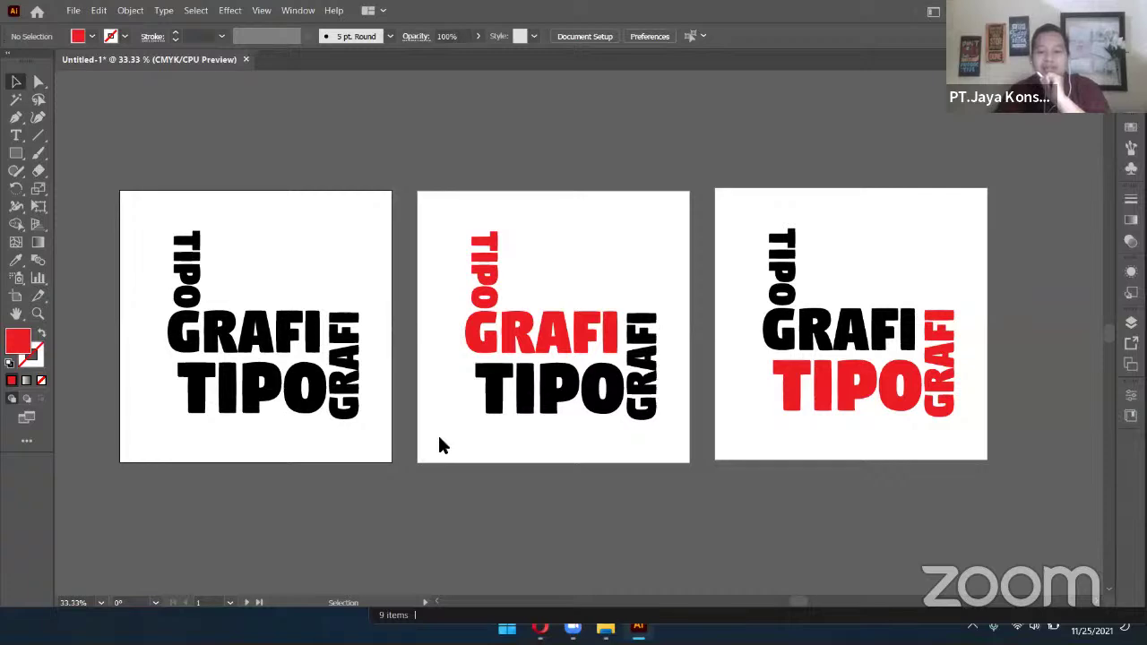
click(605, 627)
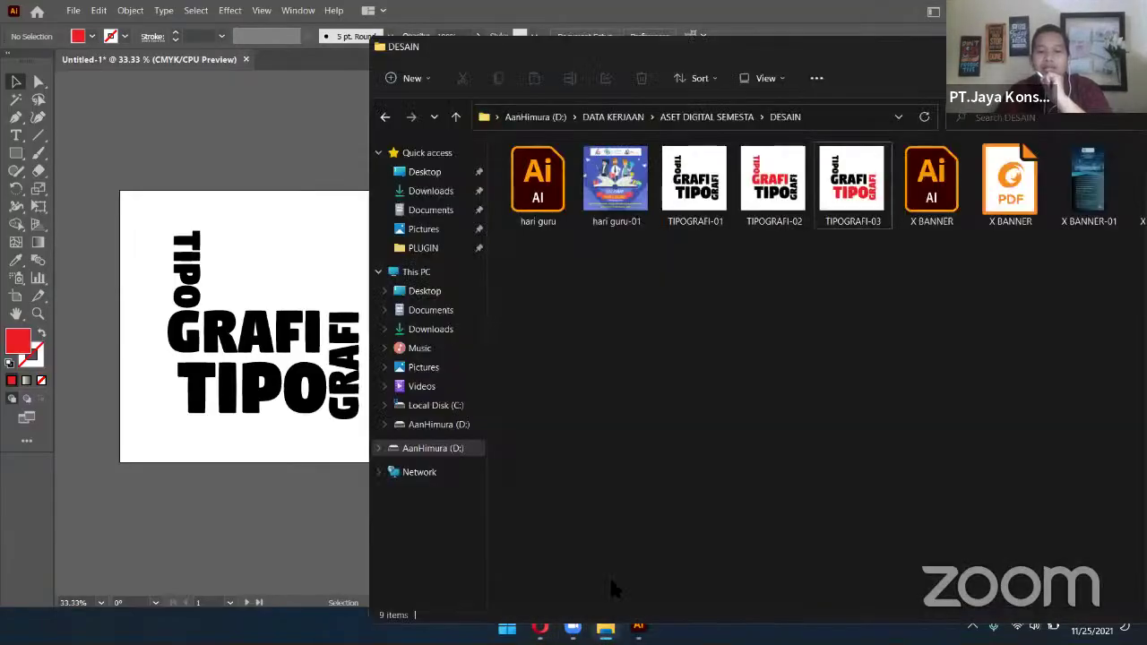
From JKI > DESAIN > LOGO, drag LOGO PT.JKI-01 onto the first TIPO GRAFI artboard
key(alt+Up)
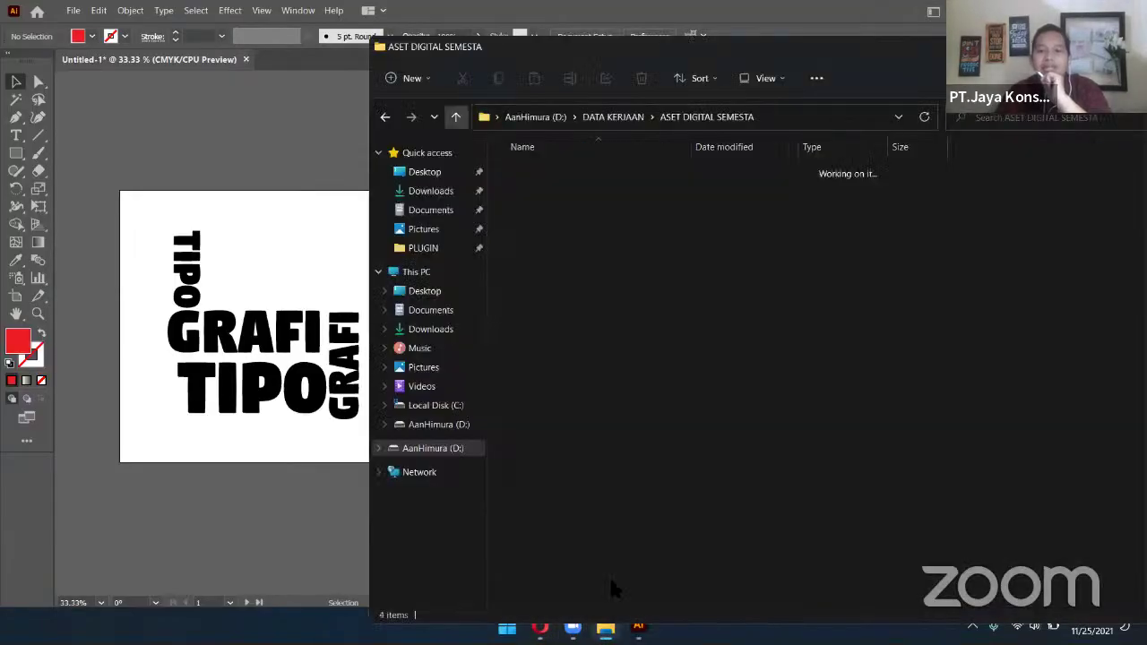
key(alt+Up)
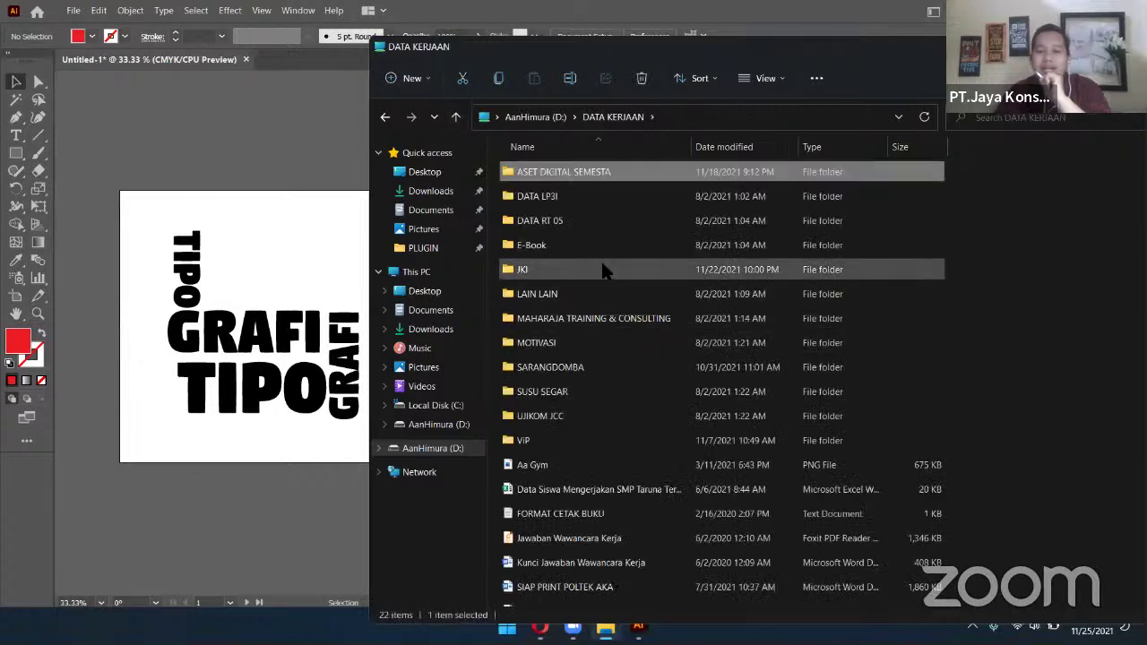
double_click(602, 270)
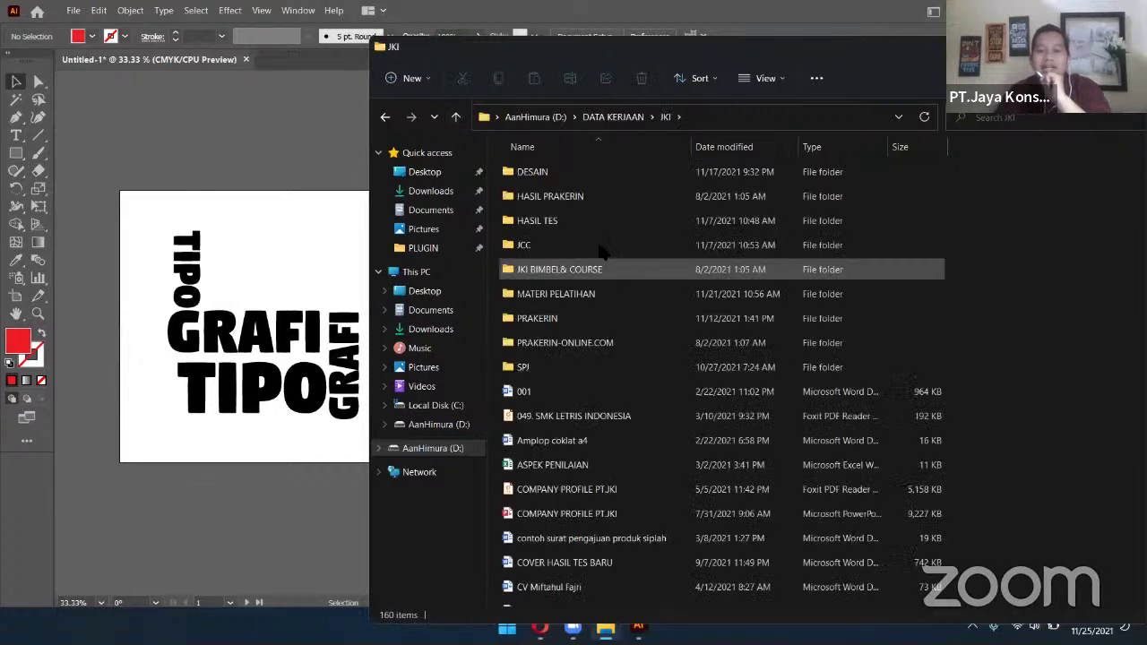
key(Down)
double_click(602, 178)
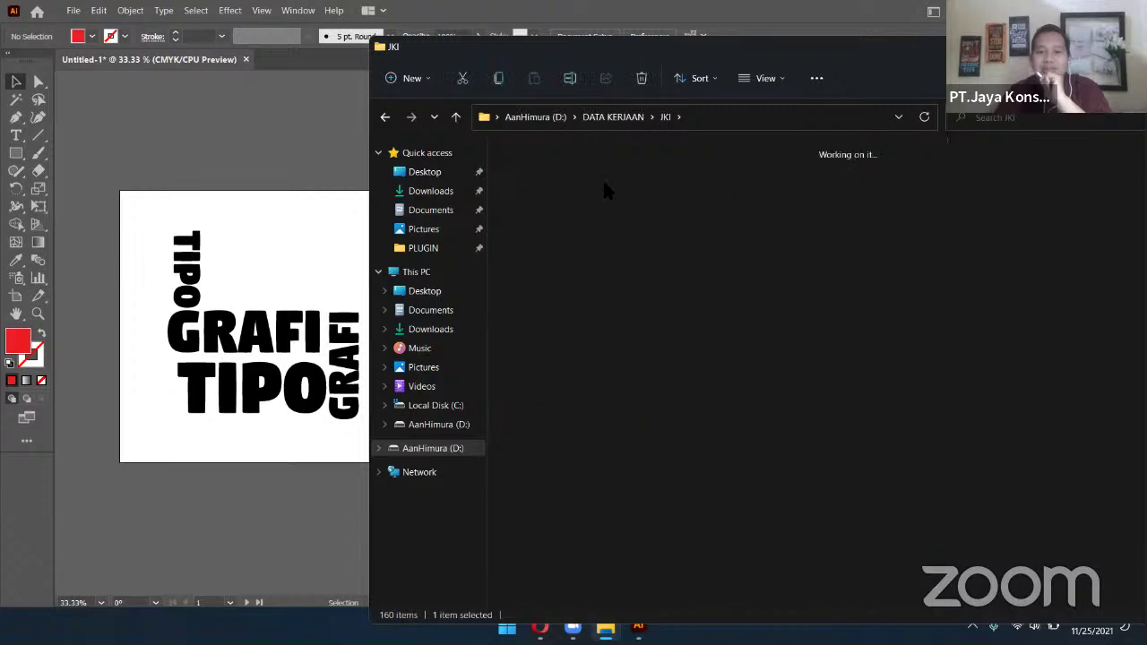
scroll(914, 381, down, 10)
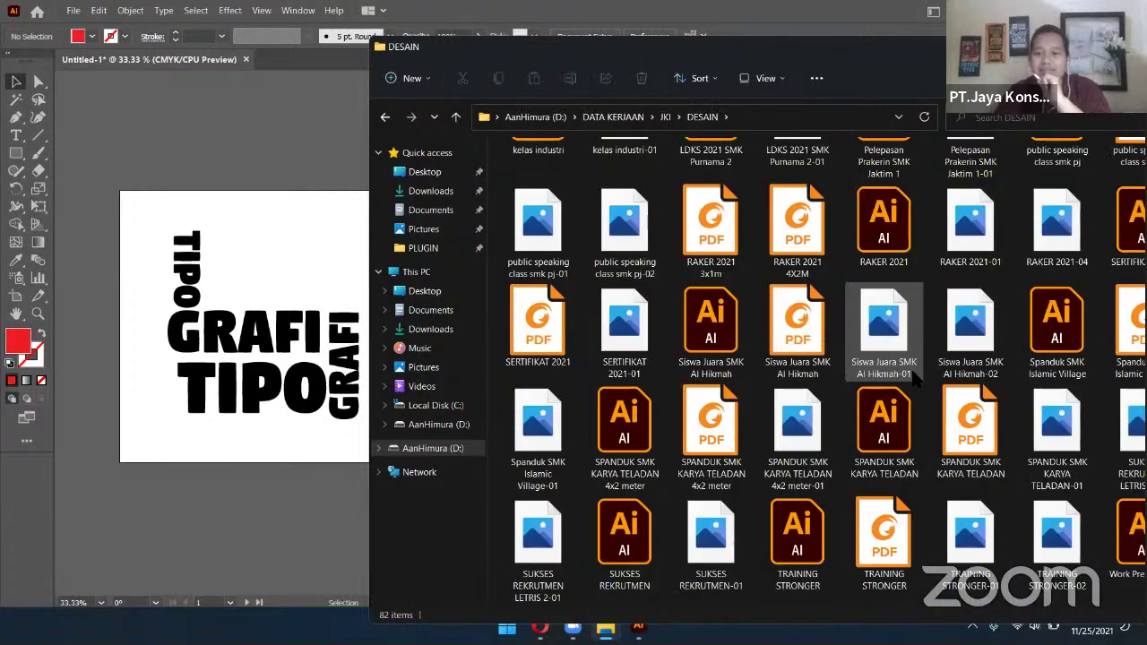
scroll(717, 341, up, 10)
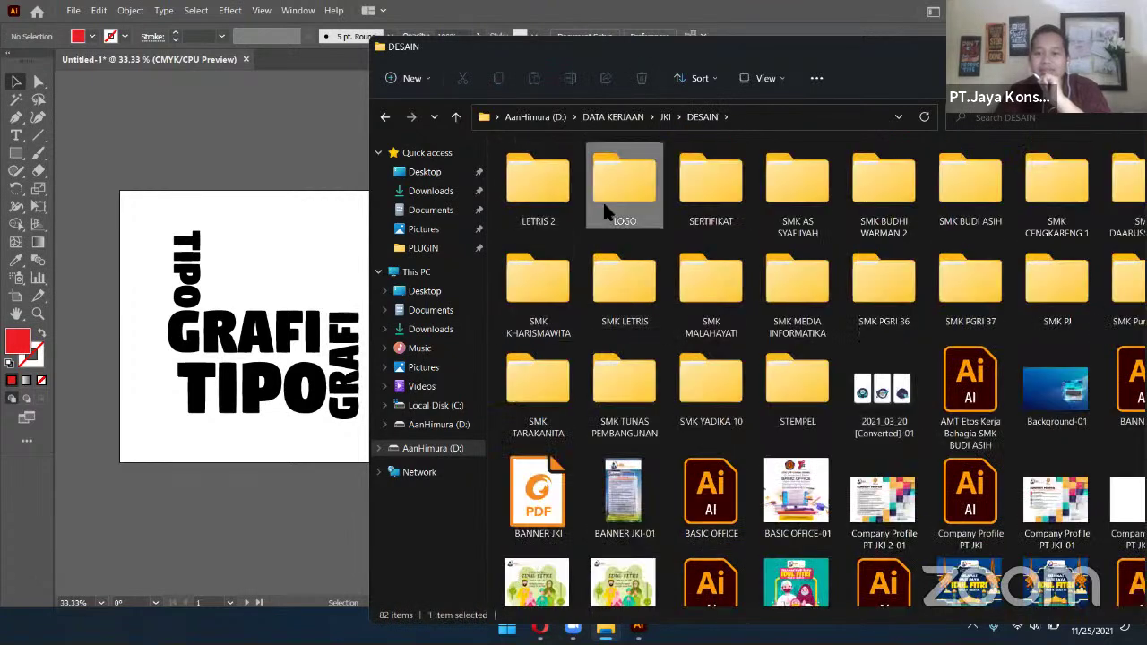
double_click(606, 199)
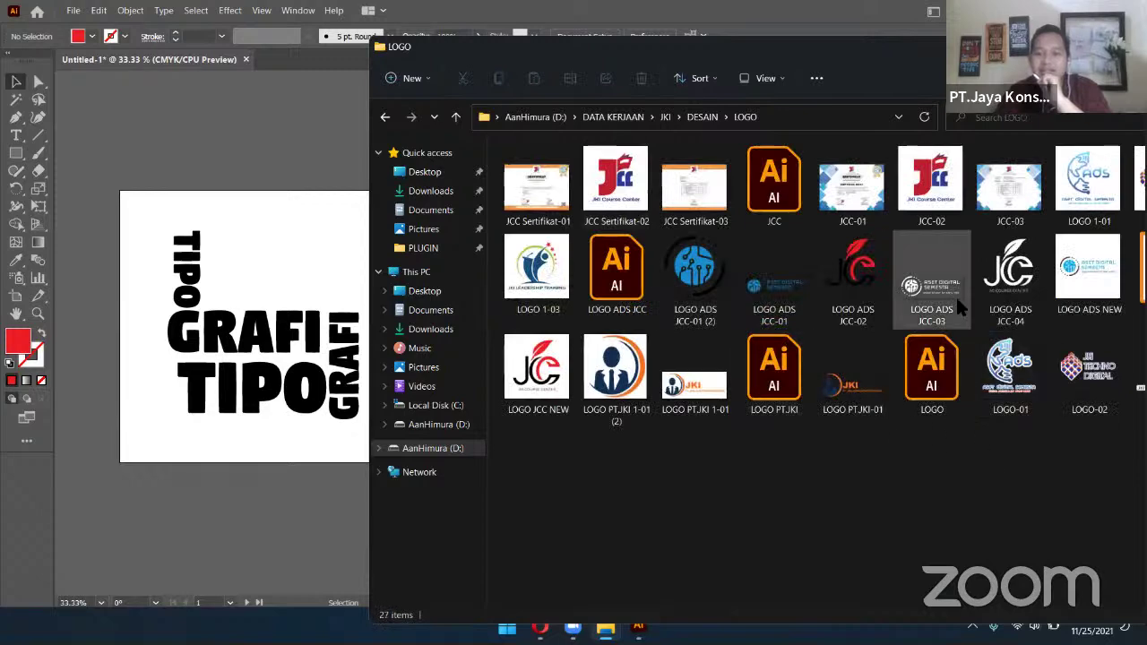
click(863, 414)
drag(872, 382, 284, 239)
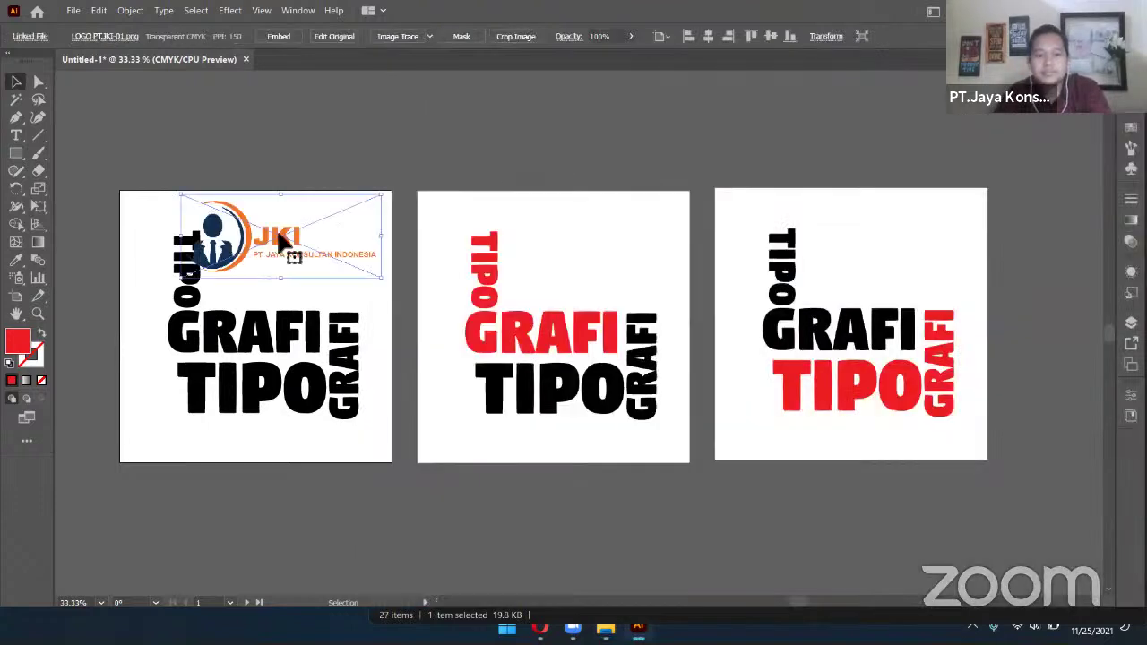
Drag the LOGO PT.JKI-01 image off the first artboard onto the canvas above the artboards
drag(313, 244, 892, 156)
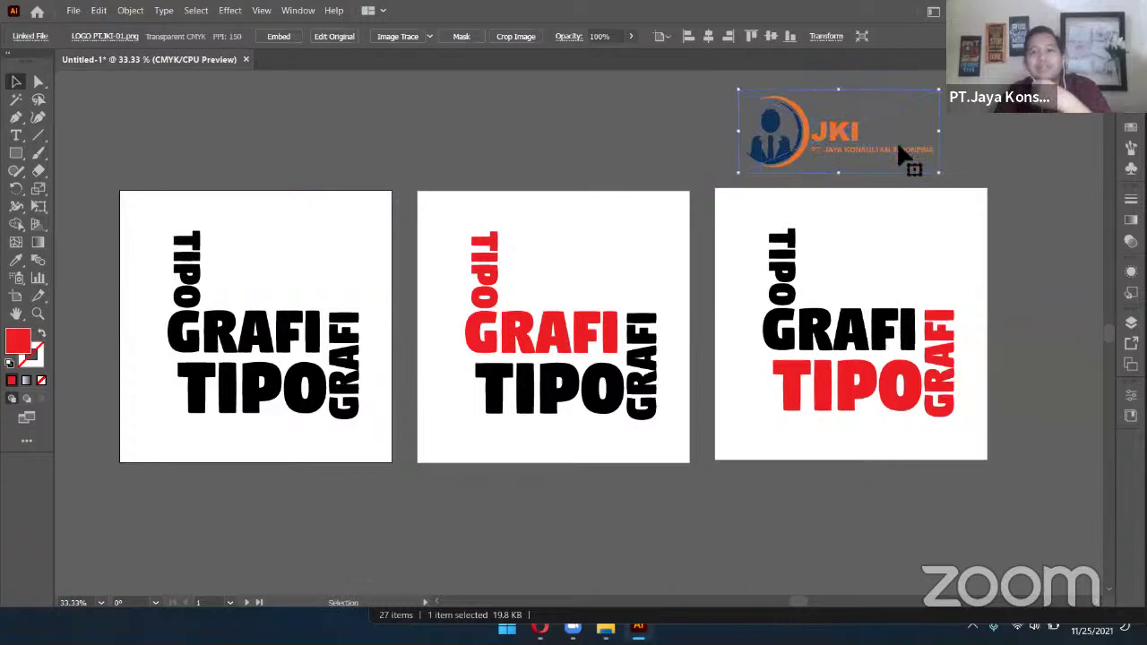
scroll(896, 148, up, 3)
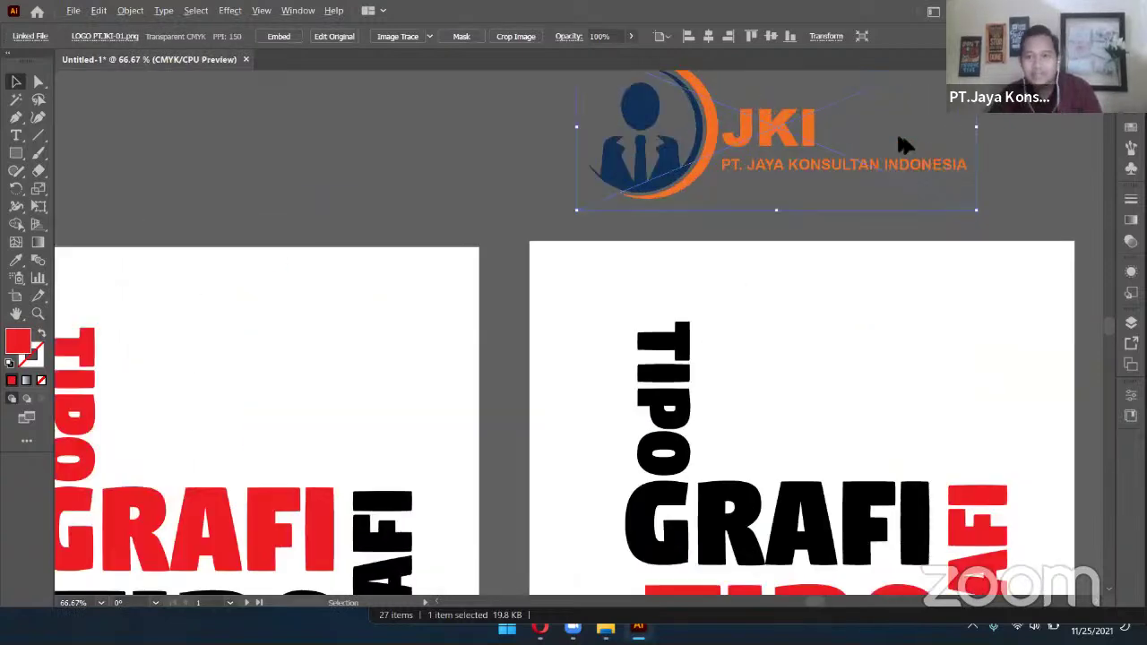
scroll(832, 279, up, 5)
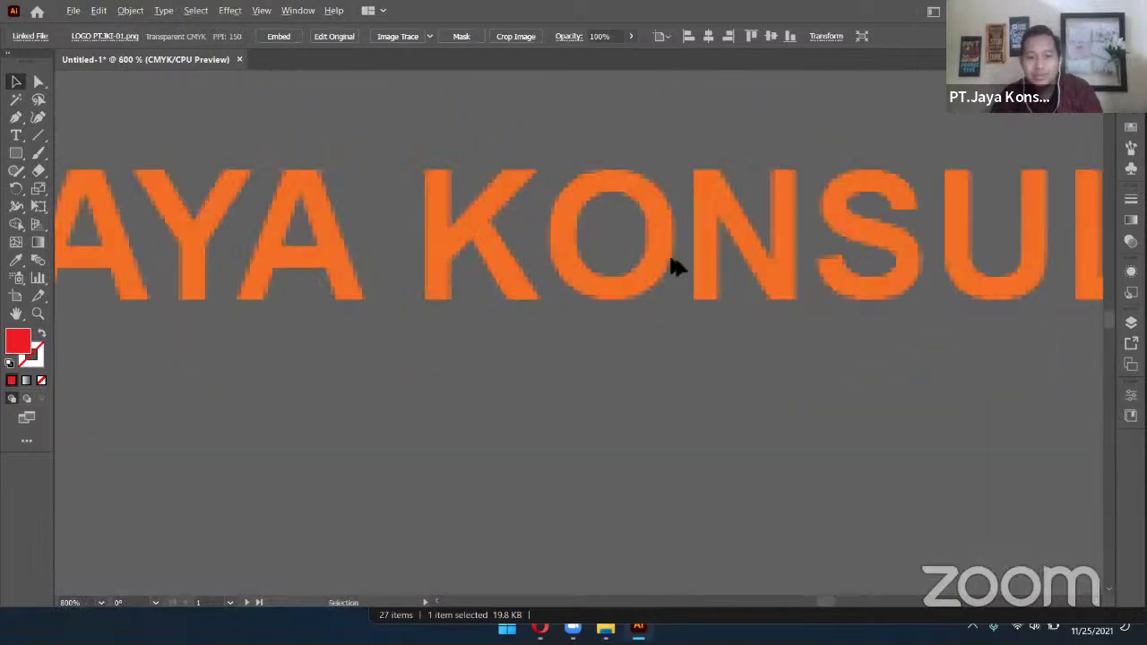
scroll(672, 260, down, 6)
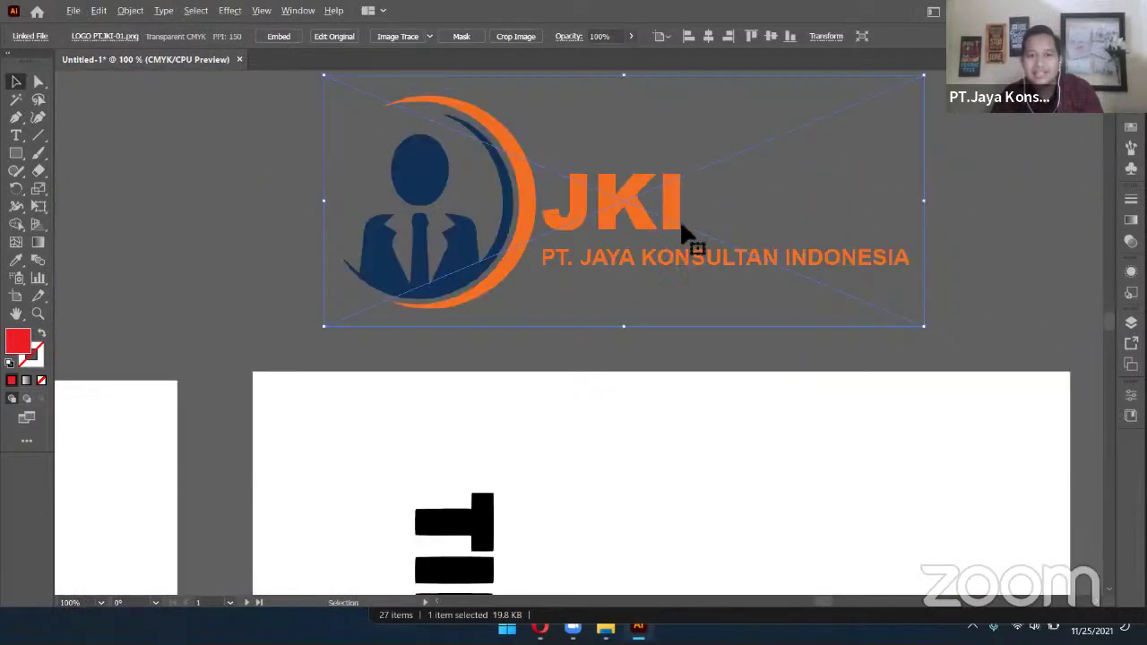
drag(681, 227, 706, 255)
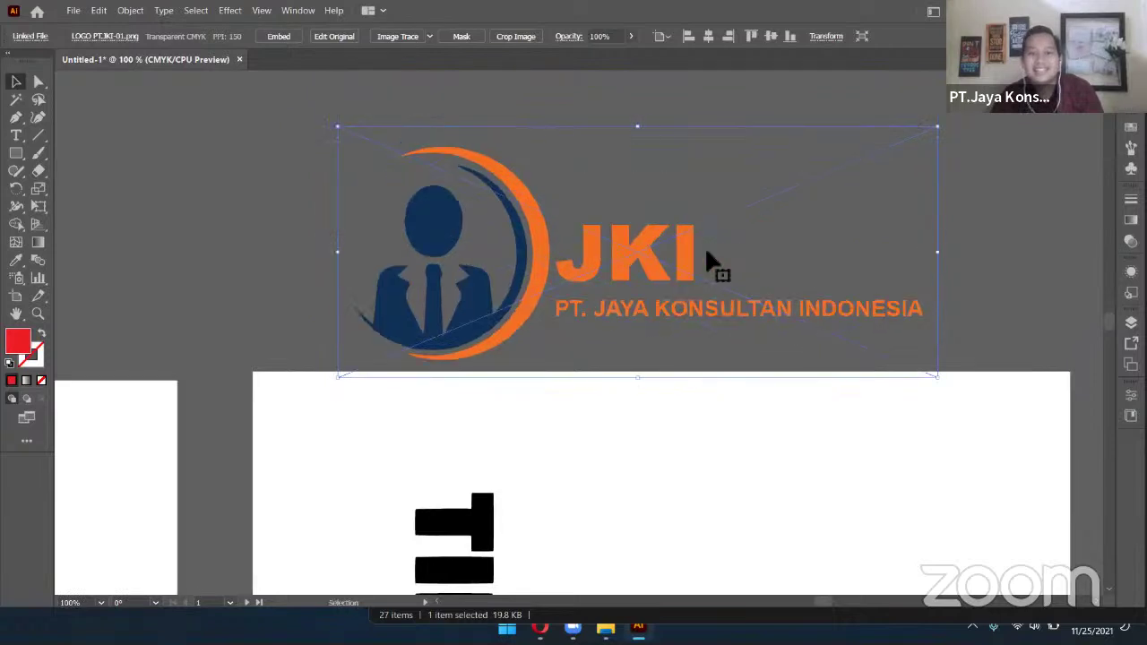
Trace the JKI logo with the Black and White Logo preset and expand it
click(429, 38)
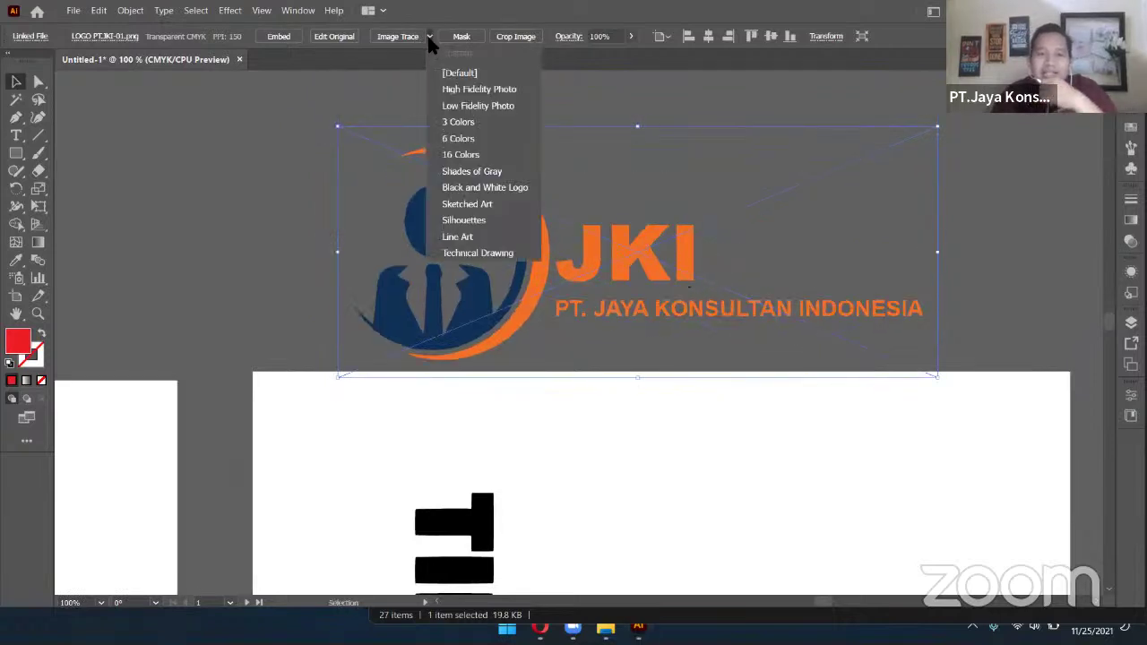
click(485, 187)
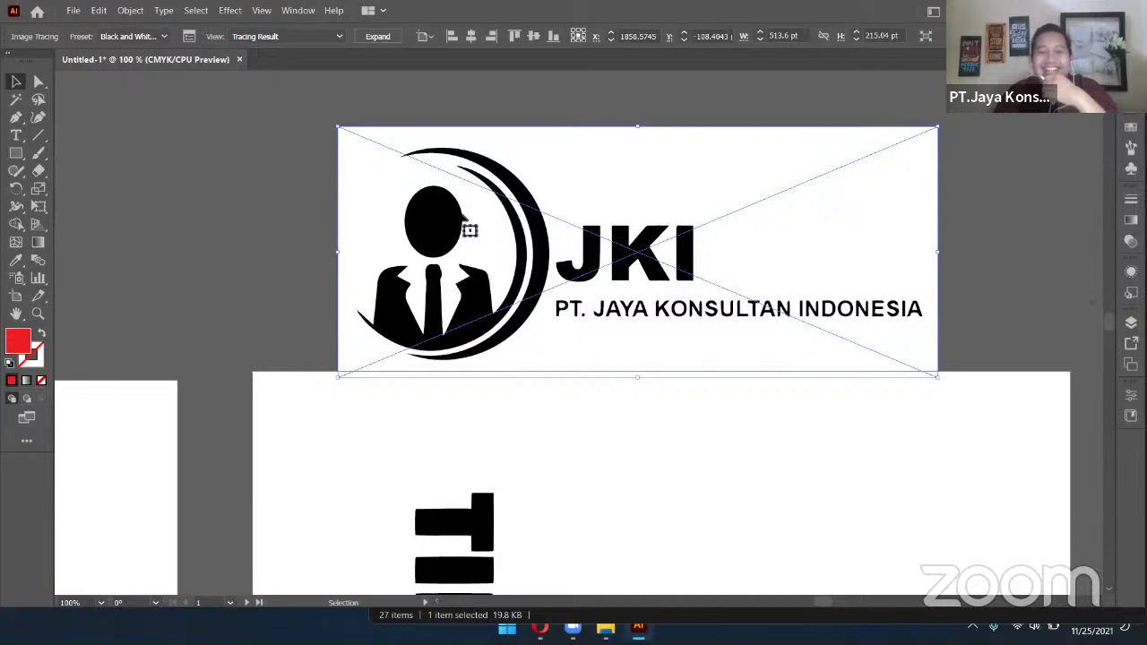
click(379, 36)
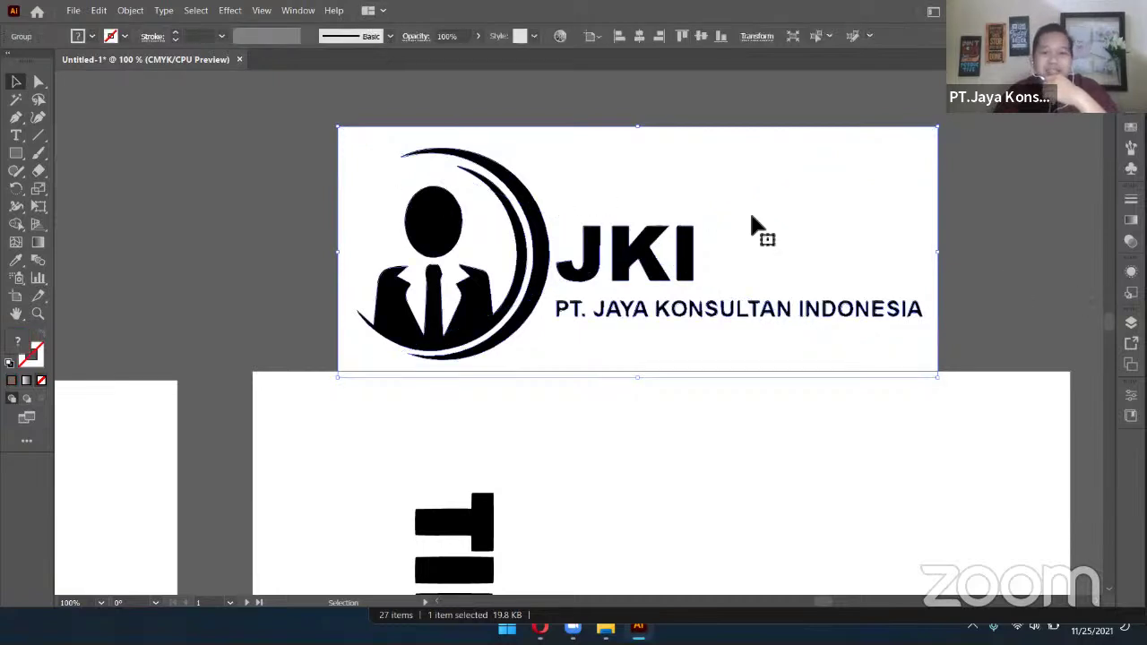
Ungroup the traced logo and delete its white background shape
right_click(785, 250)
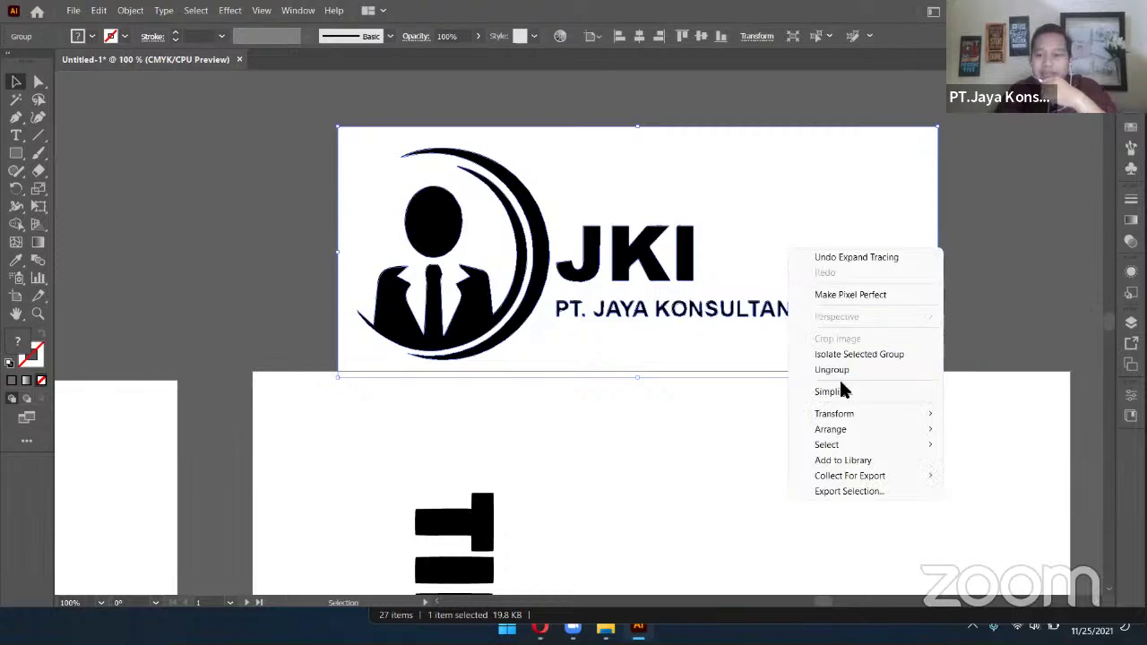
click(842, 370)
click(941, 224)
click(835, 219)
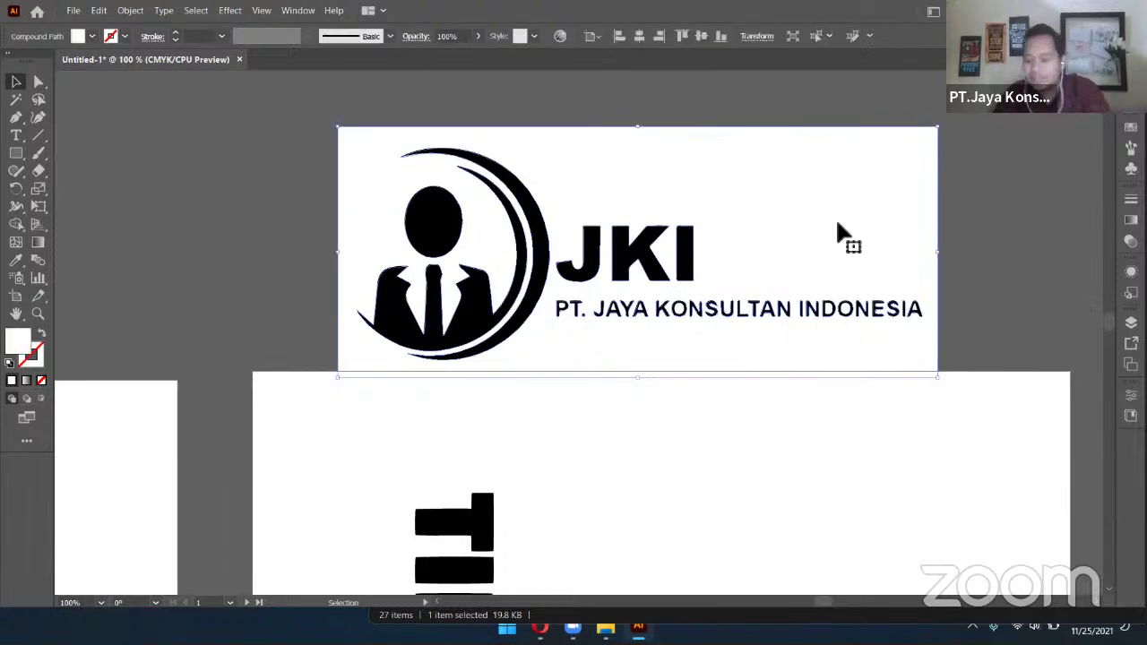
key(Delete)
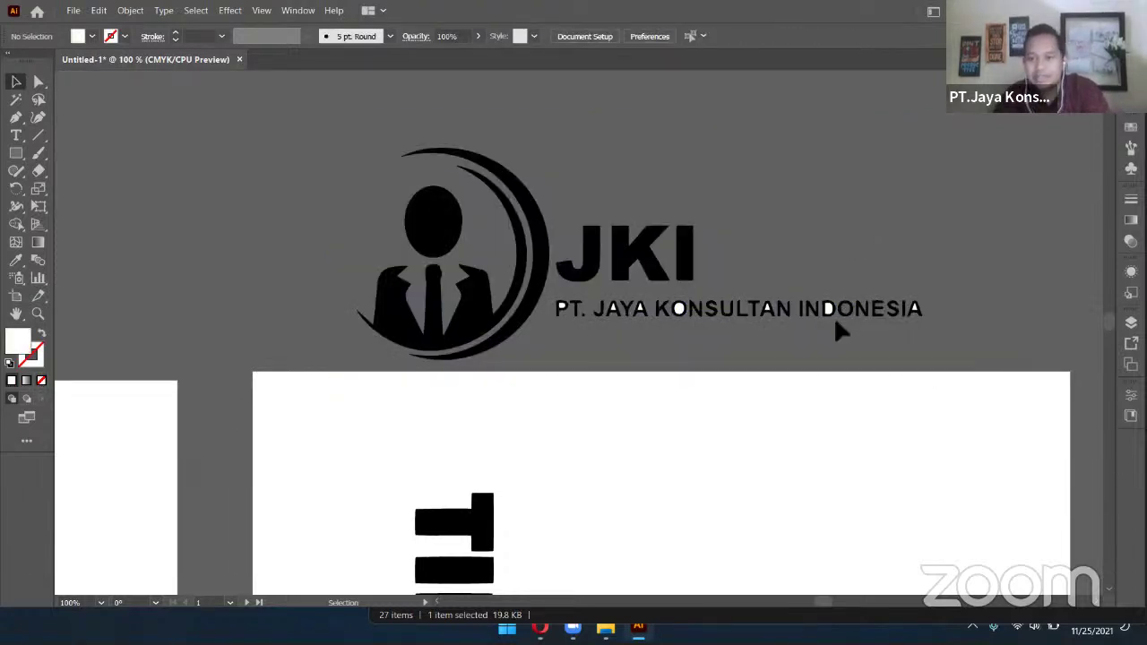
click(912, 314)
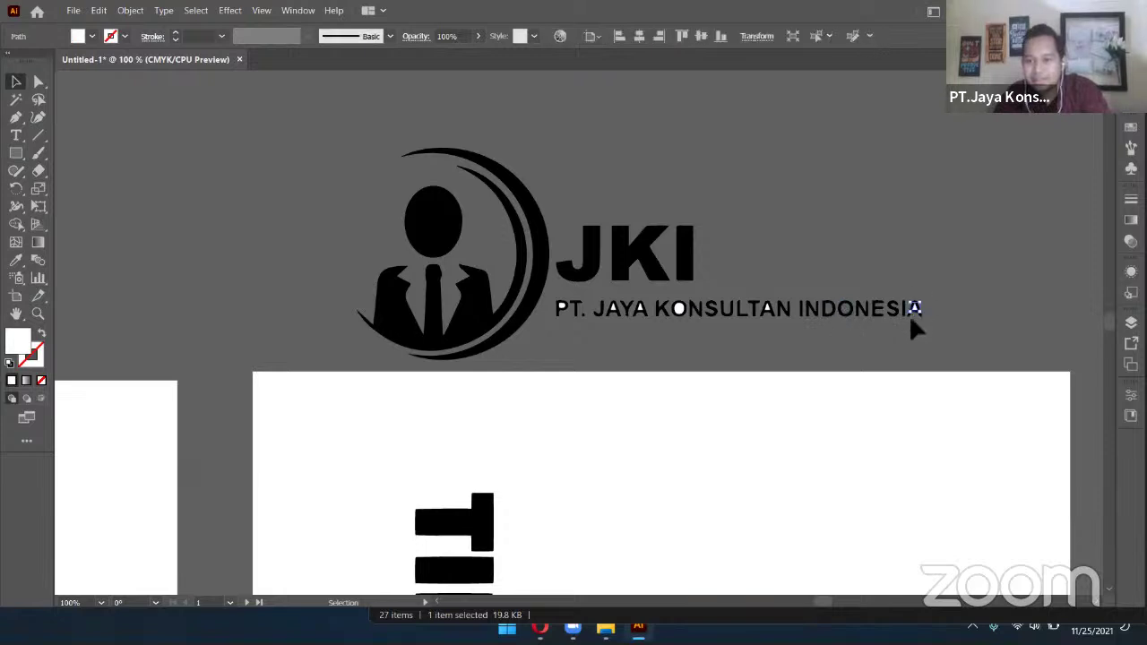
click(764, 313)
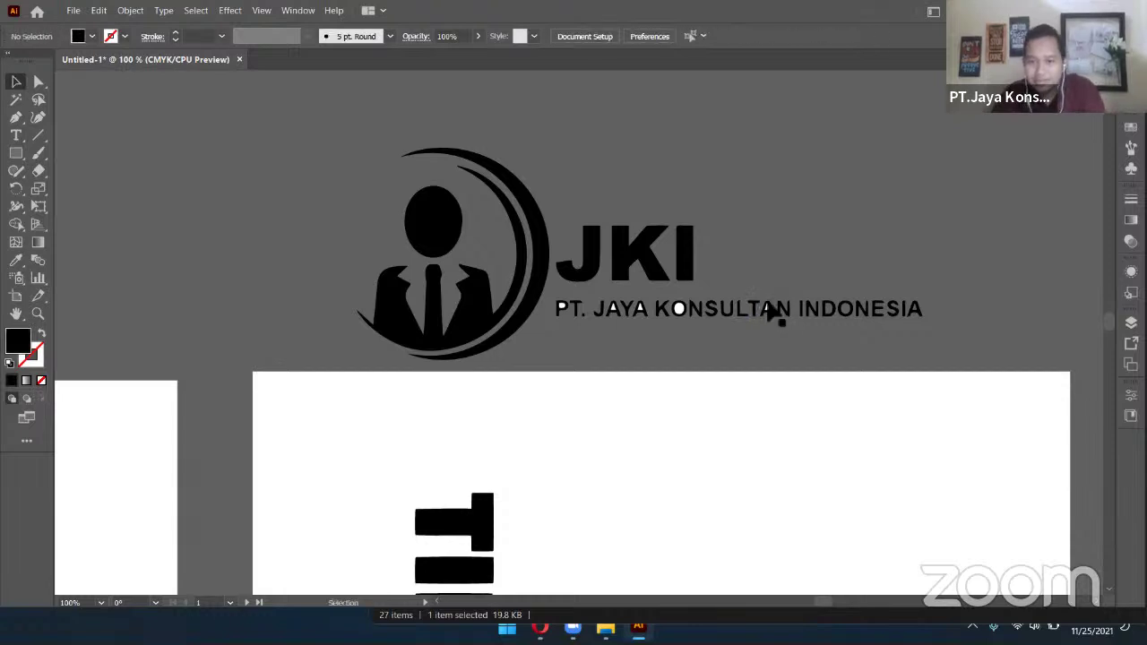
click(767, 316)
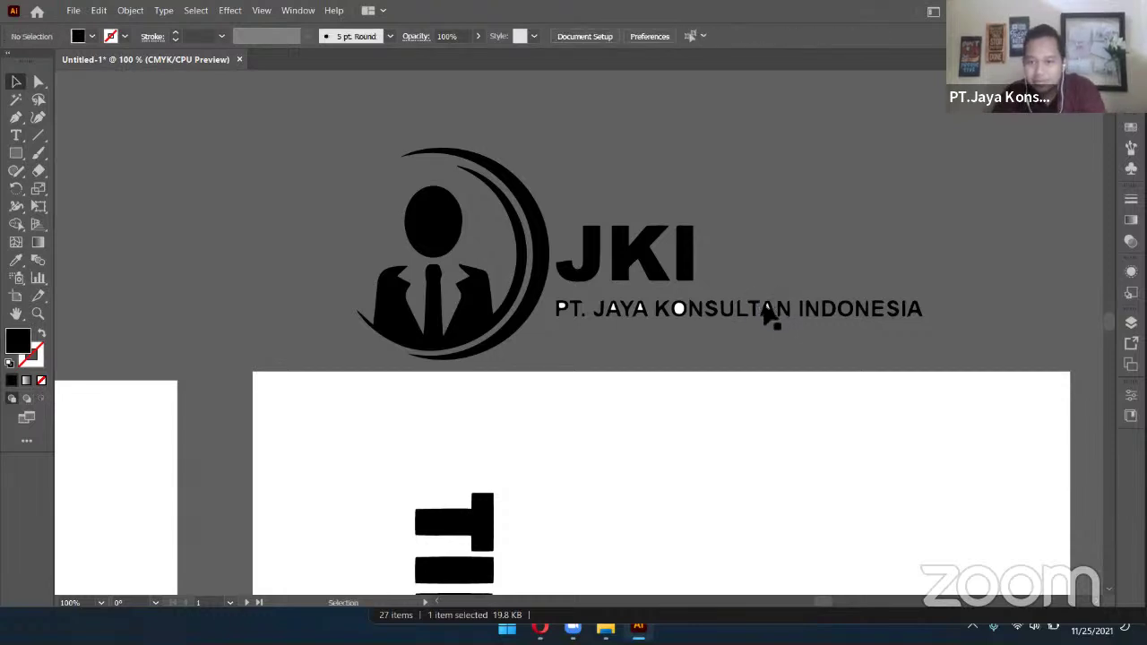
click(762, 320)
click(727, 324)
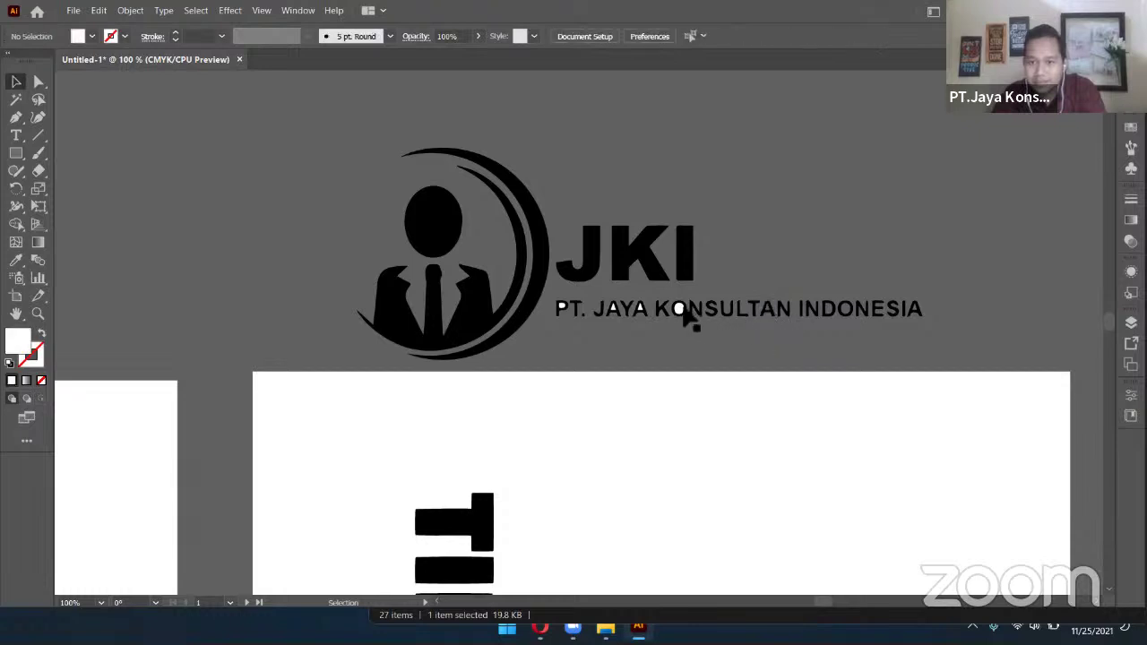
click(677, 308)
click(617, 313)
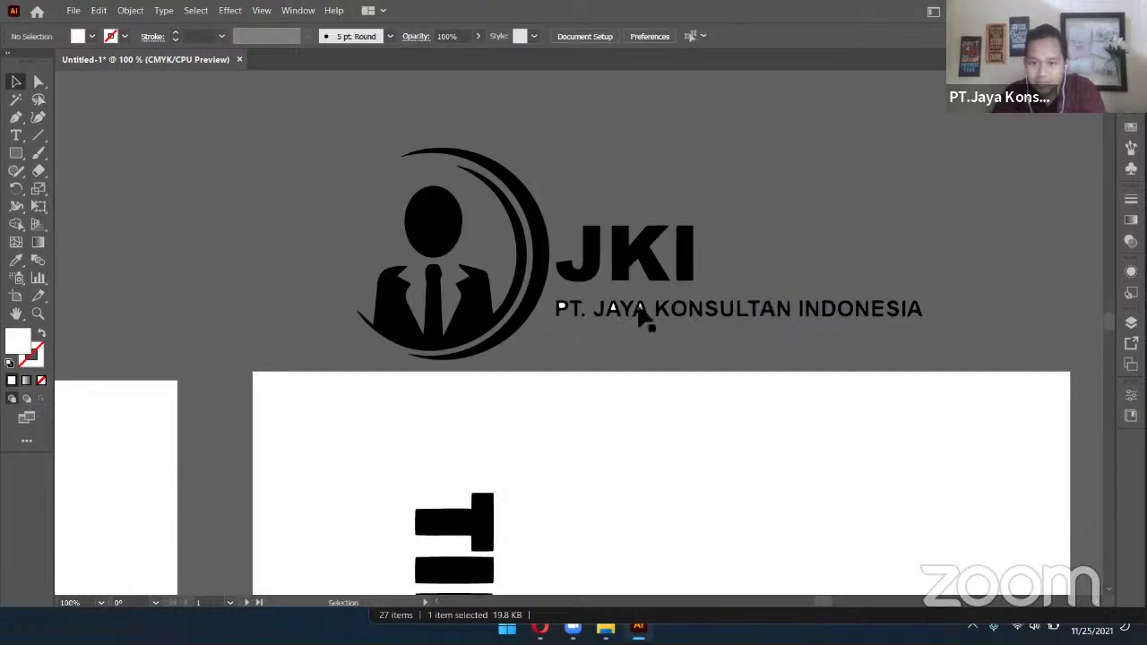
click(614, 315)
click(566, 315)
click(566, 309)
click(883, 195)
scroll(945, 287, up, 2)
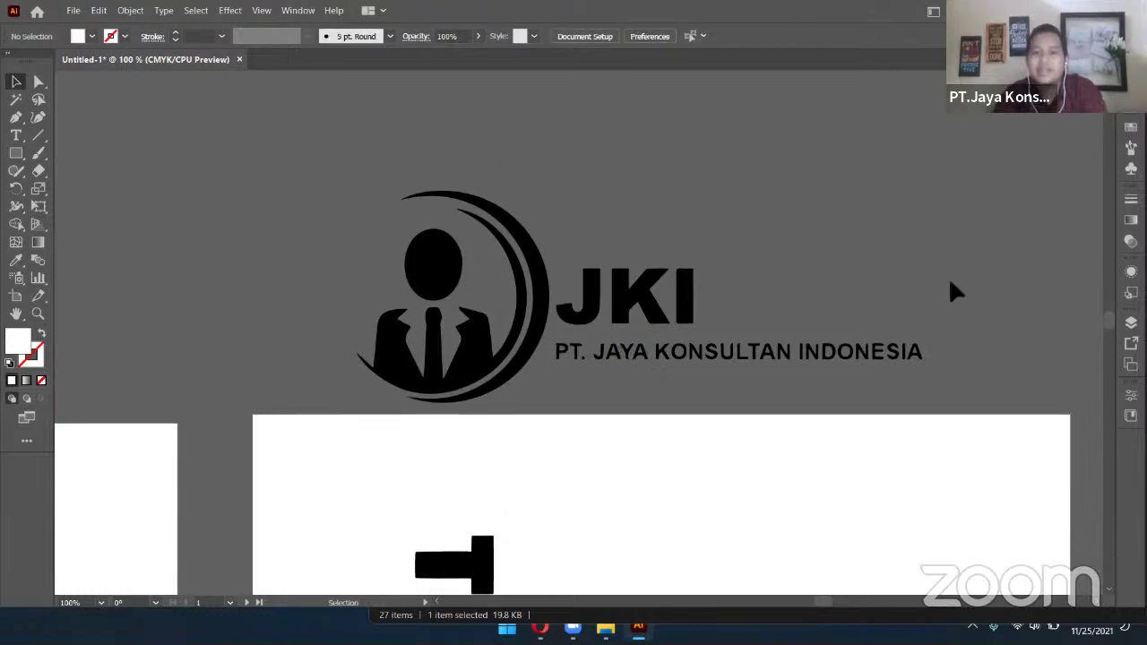
drag(255, 234, 311, 240)
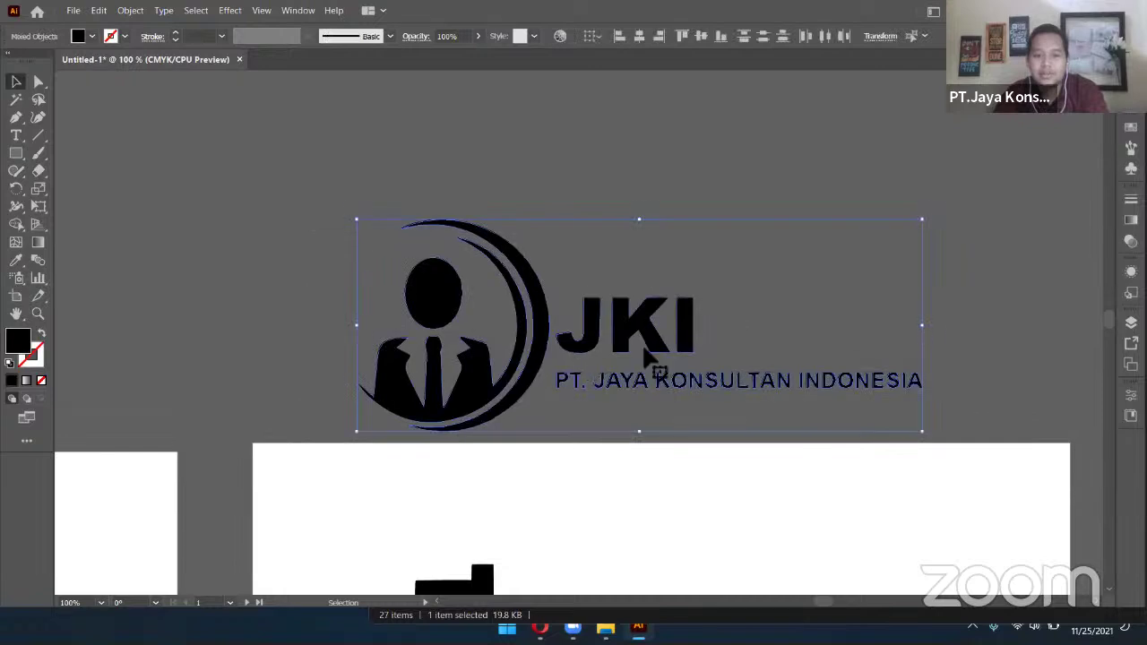
Reposition the JKI logo group near the top-right of the middle artboard
drag(609, 309, 601, 313)
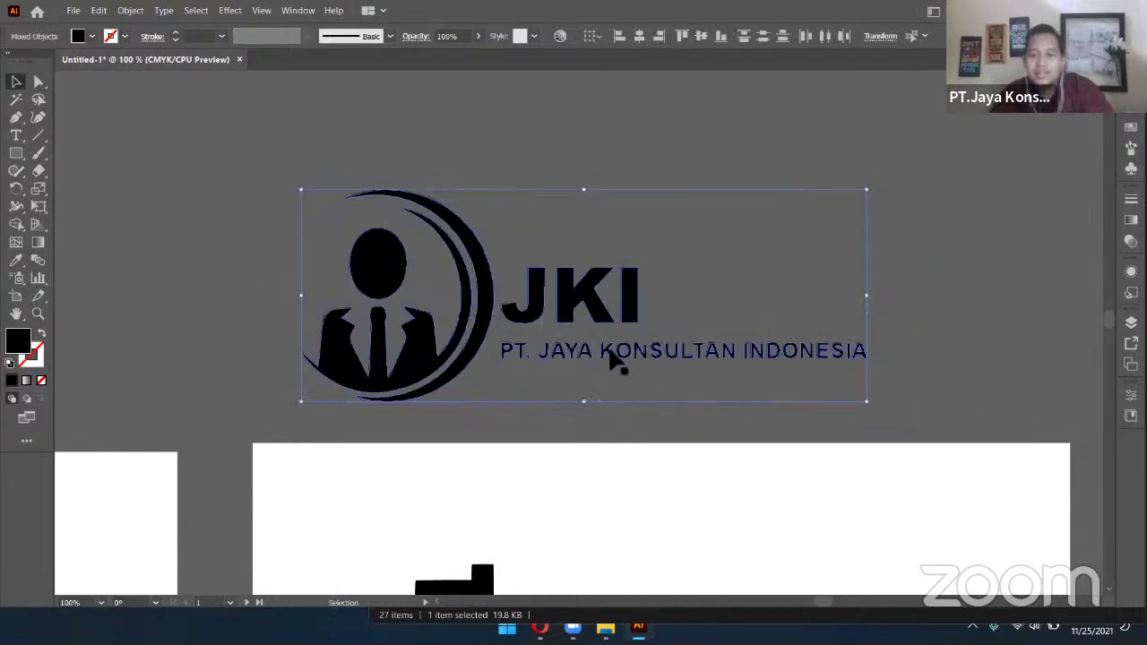
scroll(485, 350, up, 6)
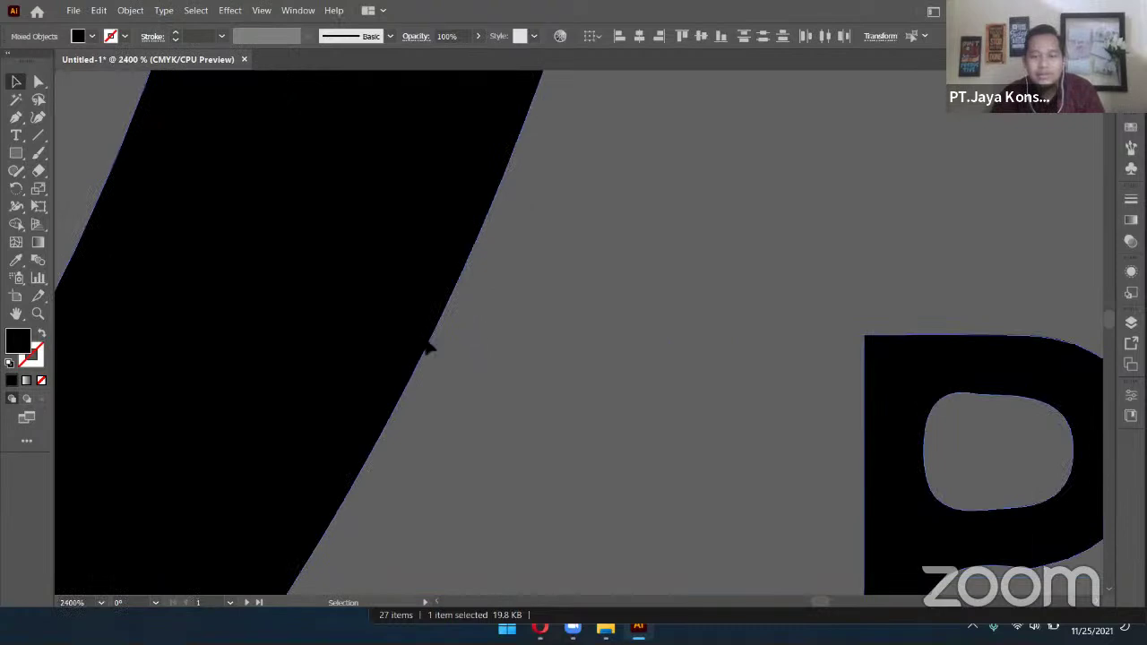
scroll(430, 348, down, 8)
scroll(560, 359, down, 2)
scroll(594, 361, up, 1)
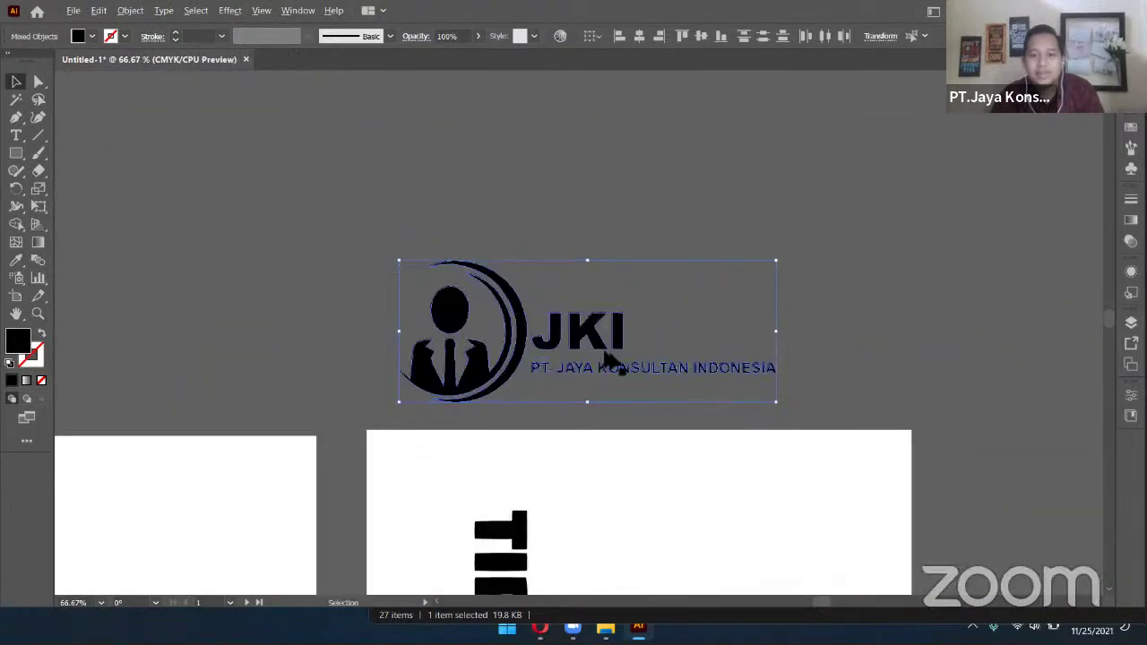
drag(640, 384, 666, 350)
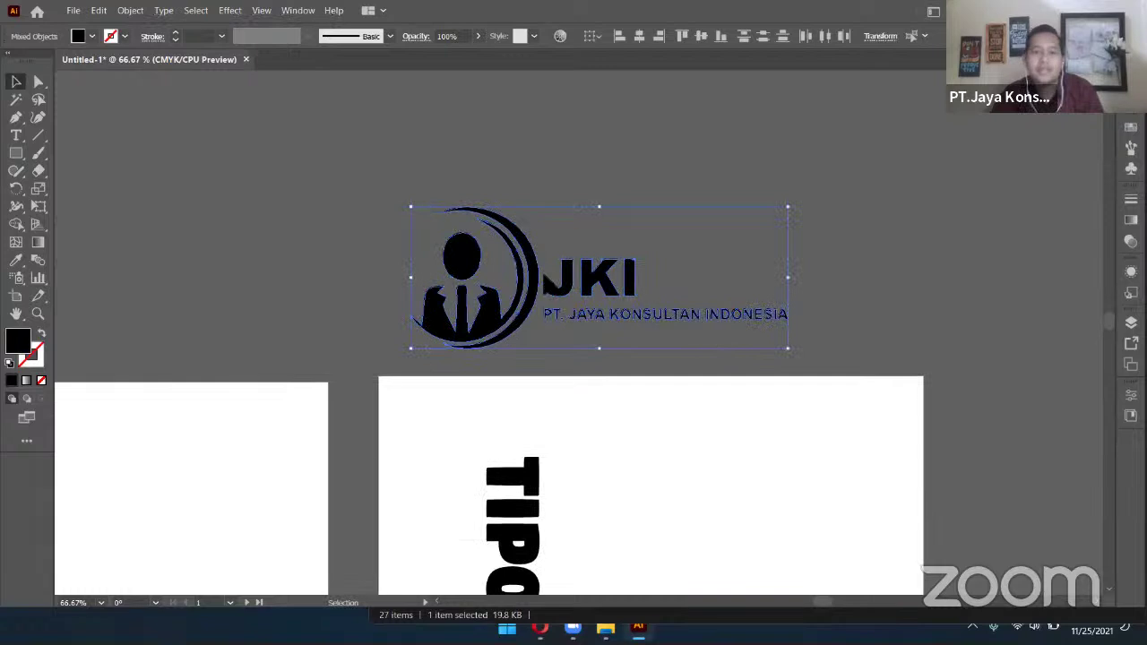
click(588, 287)
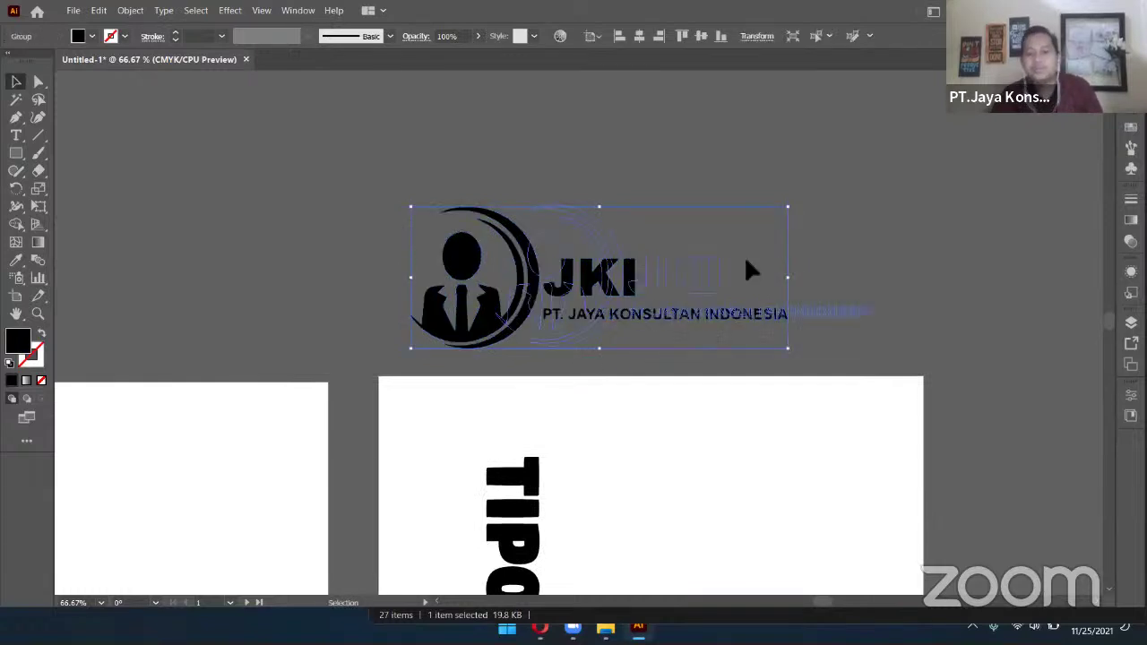
drag(627, 283, 786, 266)
drag(768, 313, 622, 316)
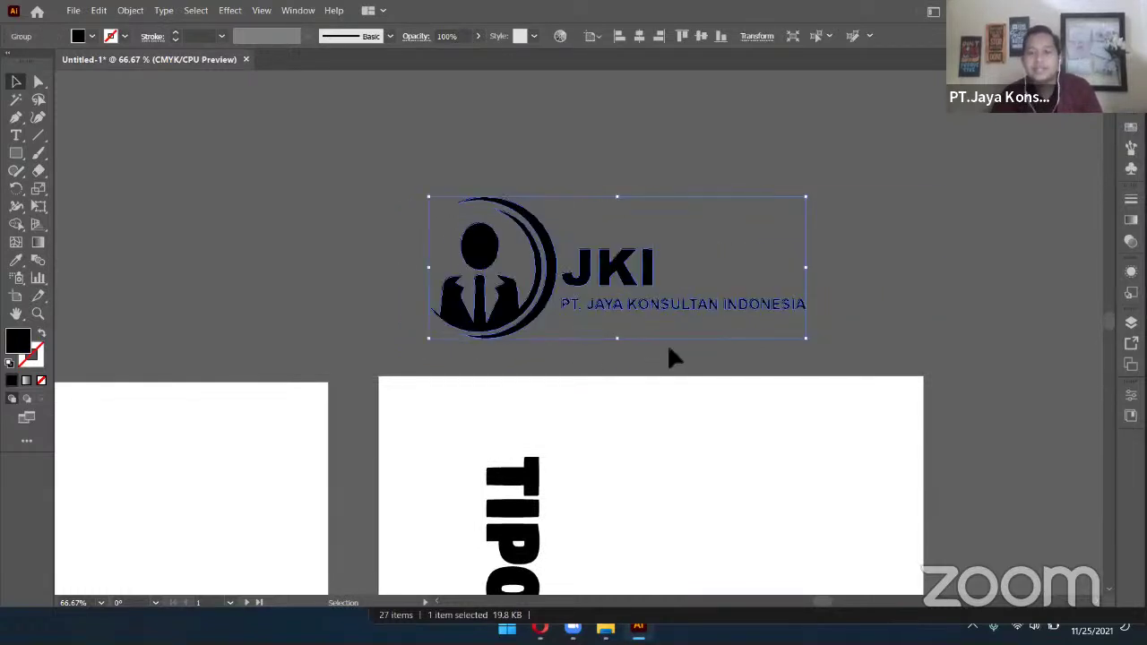
click(663, 412)
Move the logo onto the right artboard's top-right area and shrink it to fit the corner
drag(597, 492, 745, 384)
key(ctrl+minus)
key(ctrl+minus)
drag(739, 232, 830, 313)
drag(743, 215, 807, 312)
drag(879, 325, 832, 308)
drag(765, 288, 517, 311)
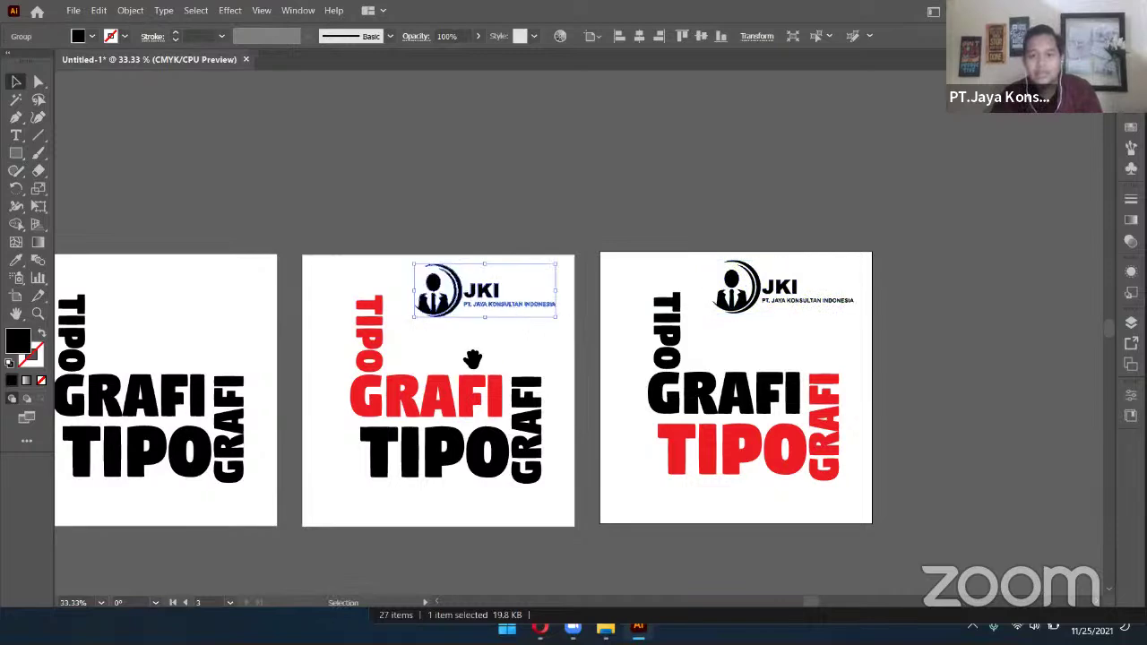
Alt-drag a copy of the JKI logo onto the left artboard's top-right corner
scroll(472, 363, left, 5)
drag(822, 301, 527, 301)
click(801, 200)
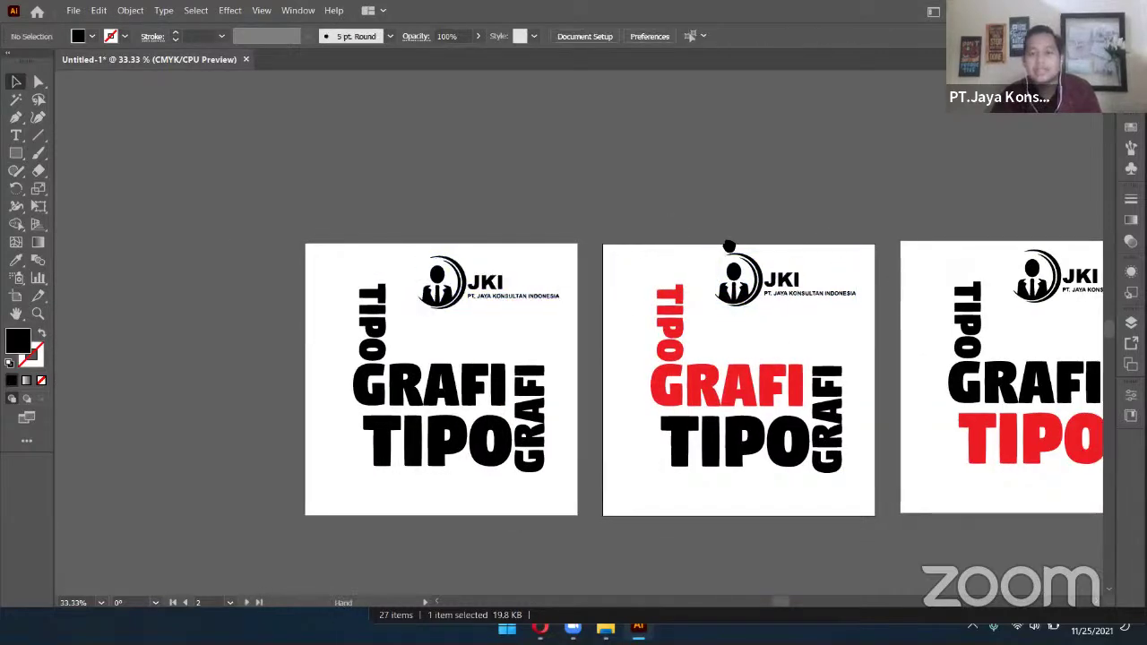
Inspect the GRAFI/TIPO/GRAFI lettering on the middle artboard, leaving it unselected
scroll(729, 246, right, 5)
scroll(842, 339, down, 2)
scroll(965, 341, down, 2)
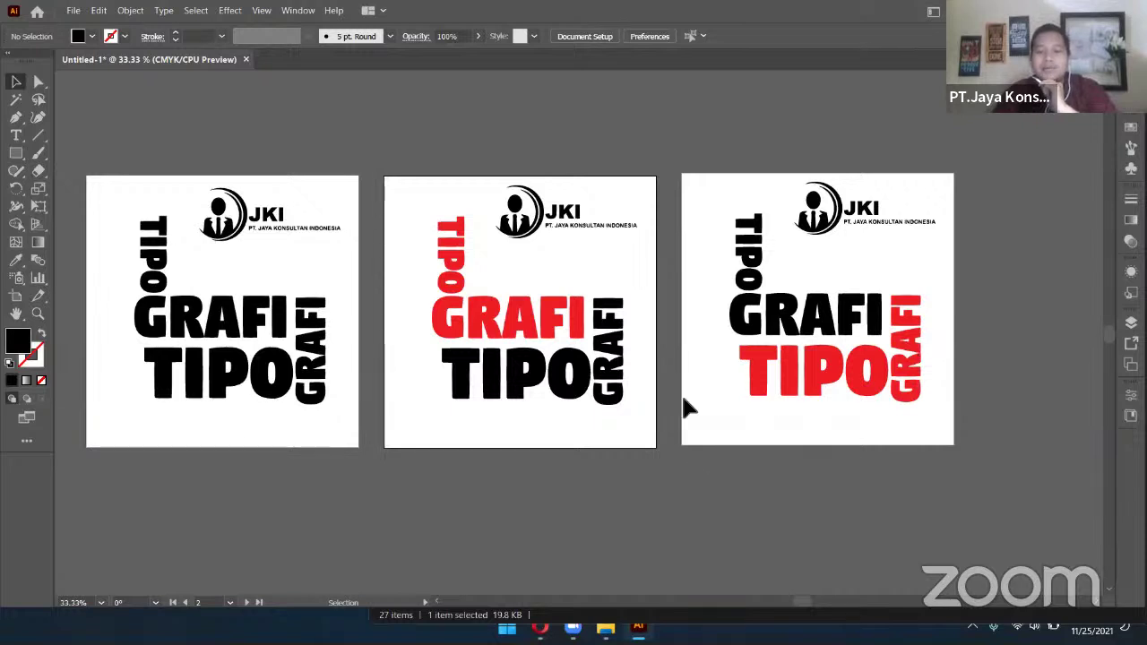
click(609, 388)
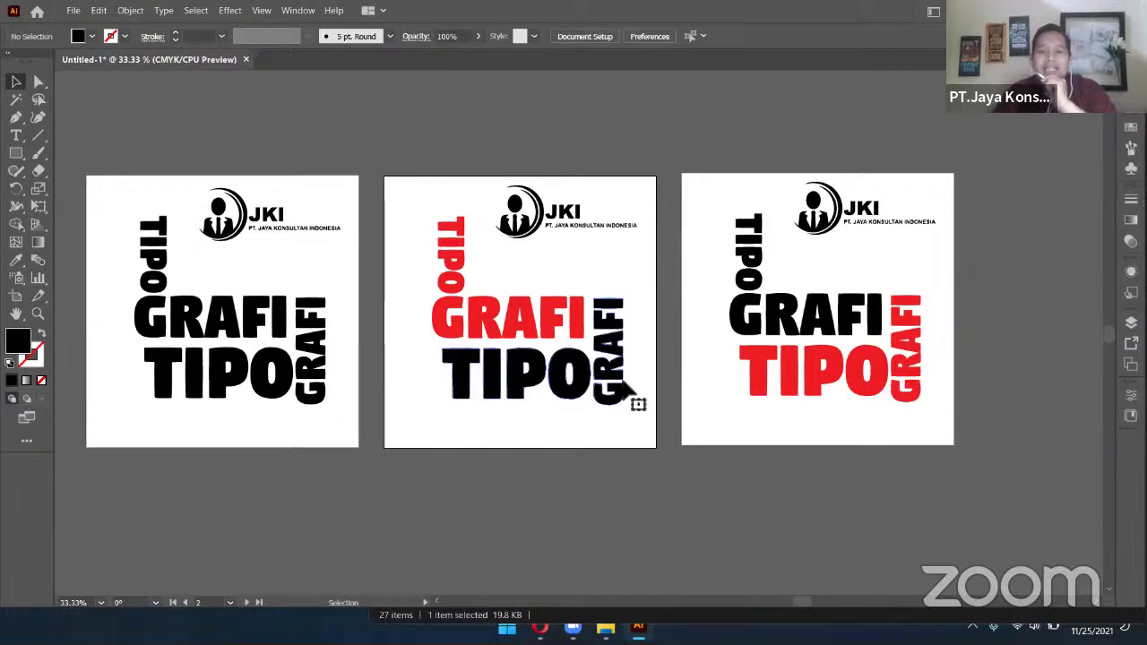
click(678, 390)
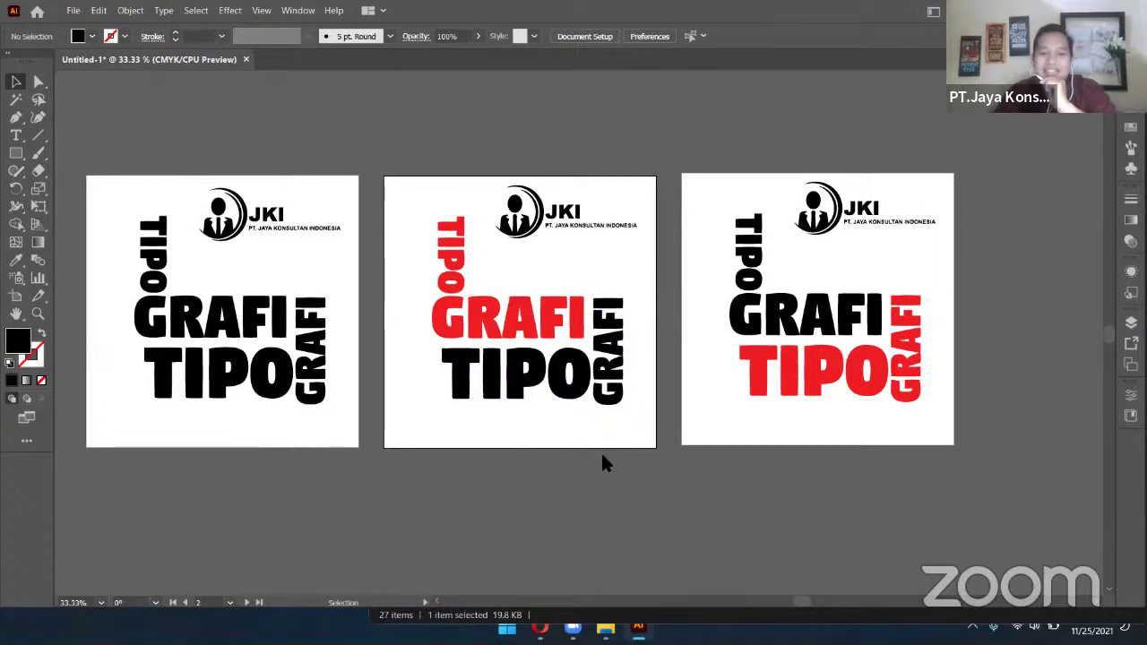
key(alt+Tab)
scroll(564, 359, down, 8)
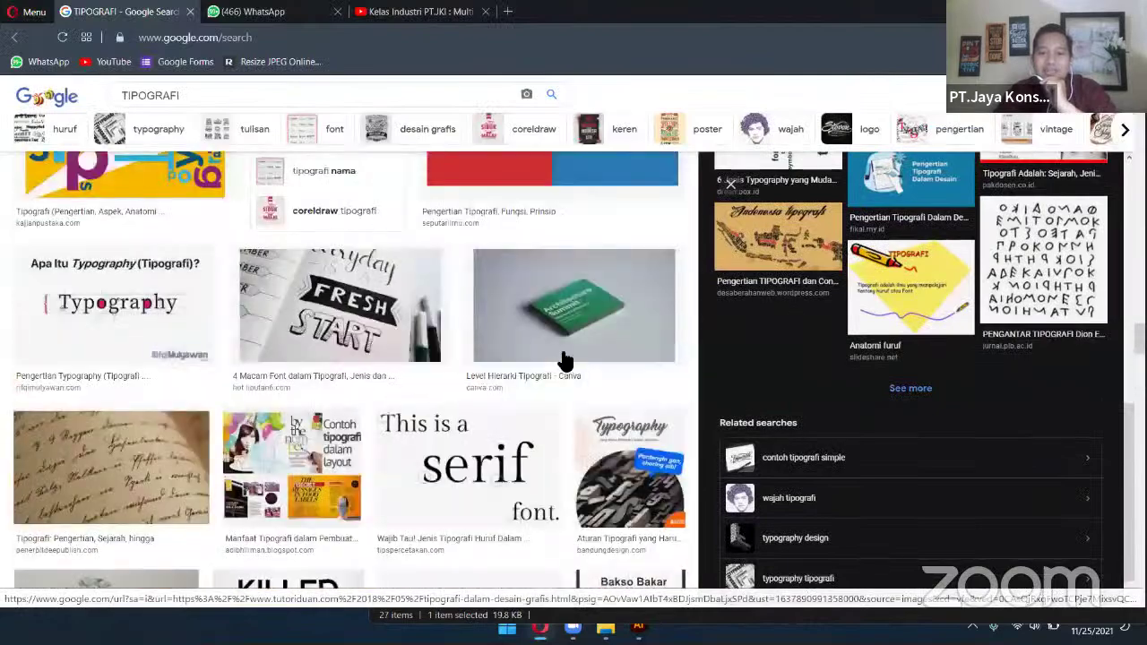
click(575, 315)
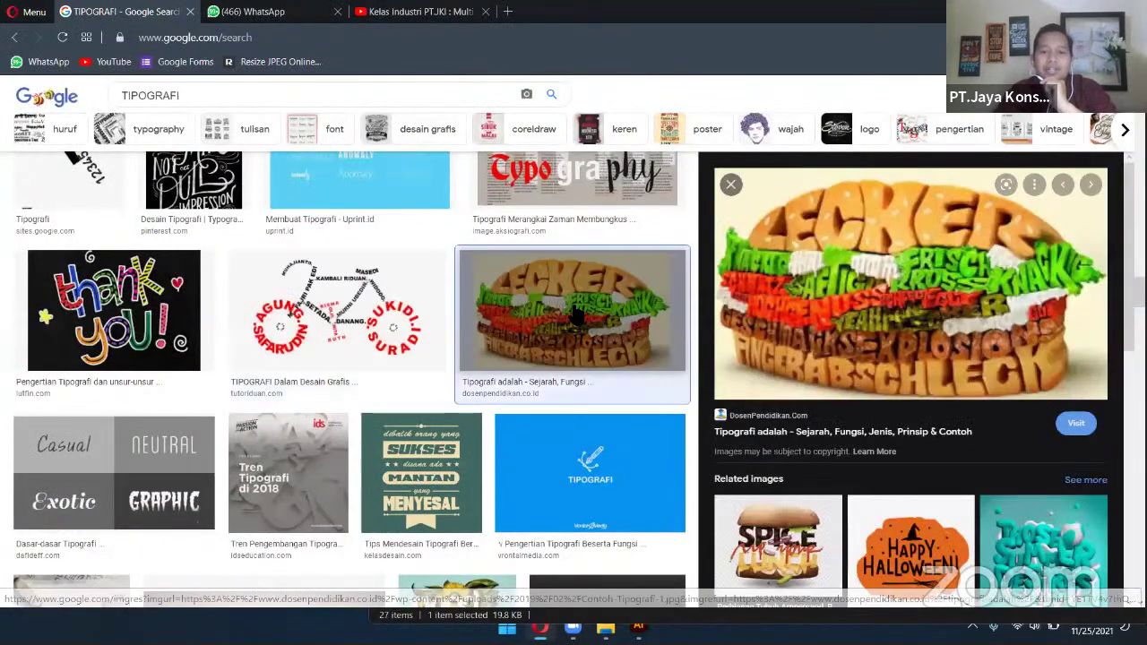
scroll(576, 313, down, 5)
scroll(575, 316, down, 12)
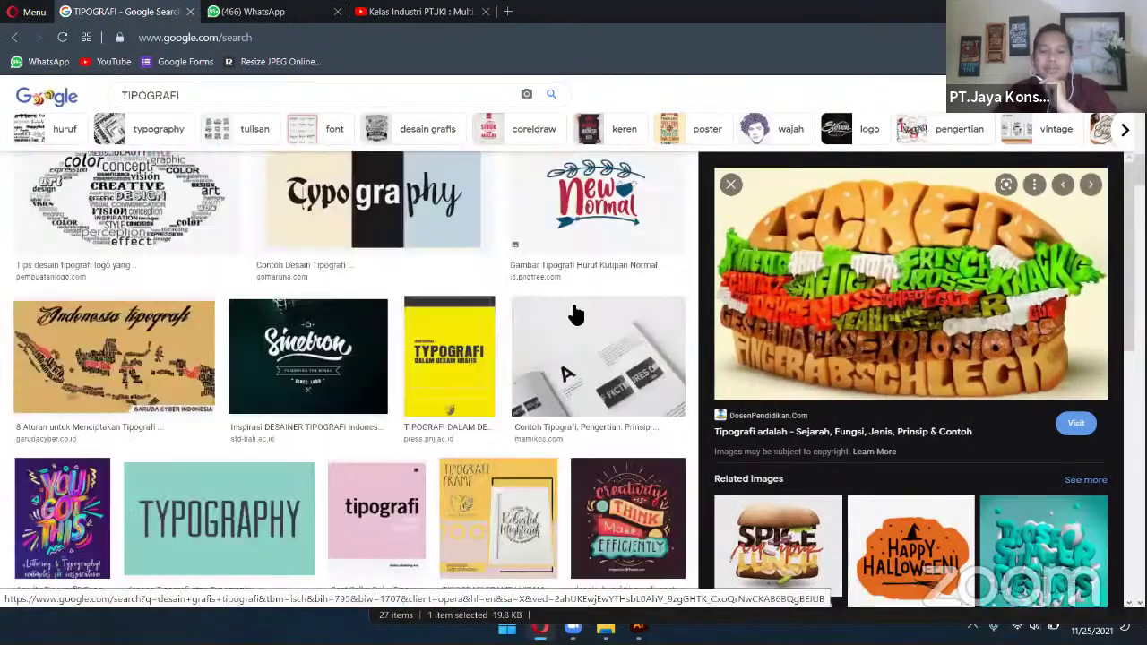
scroll(575, 316, up, 20)
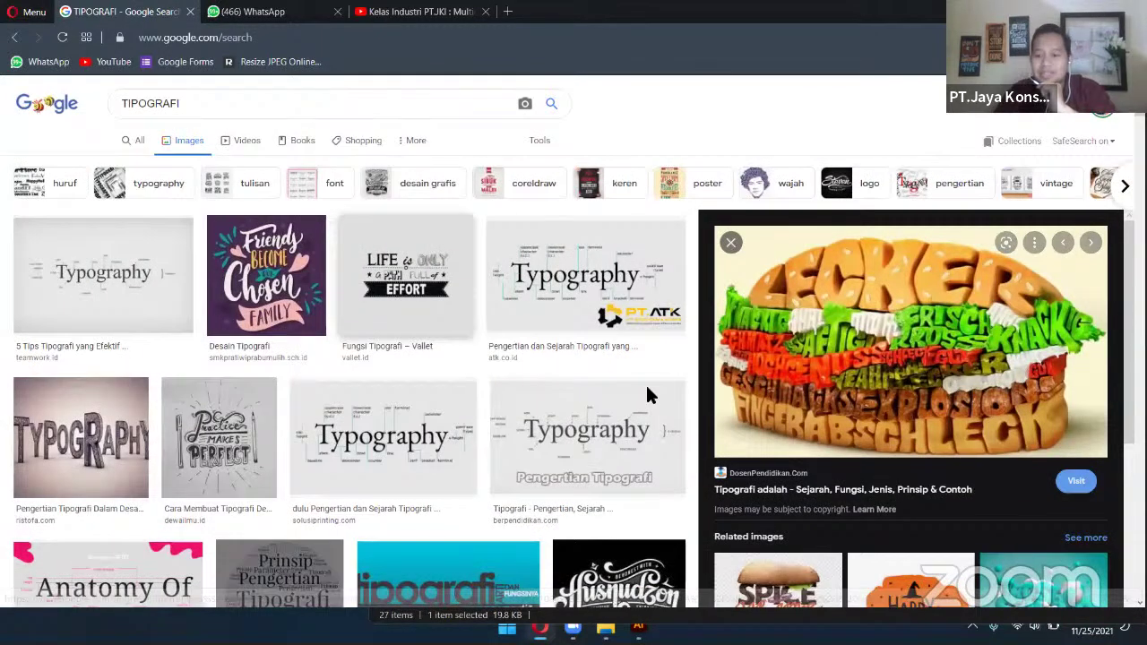
double_click(823, 18)
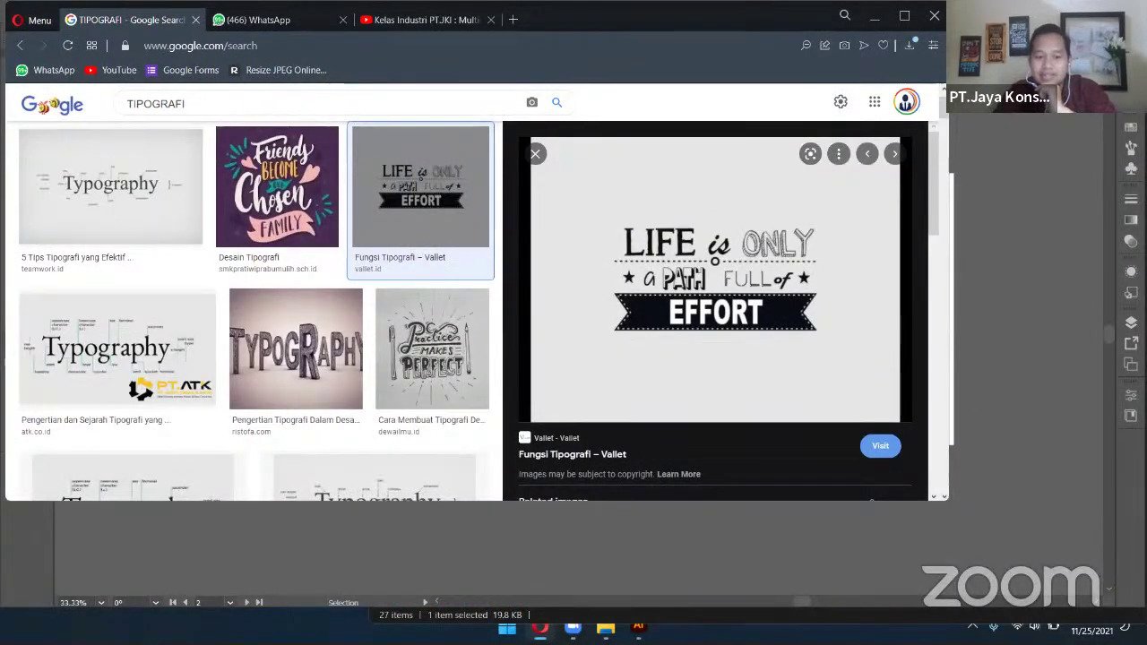
click(638, 625)
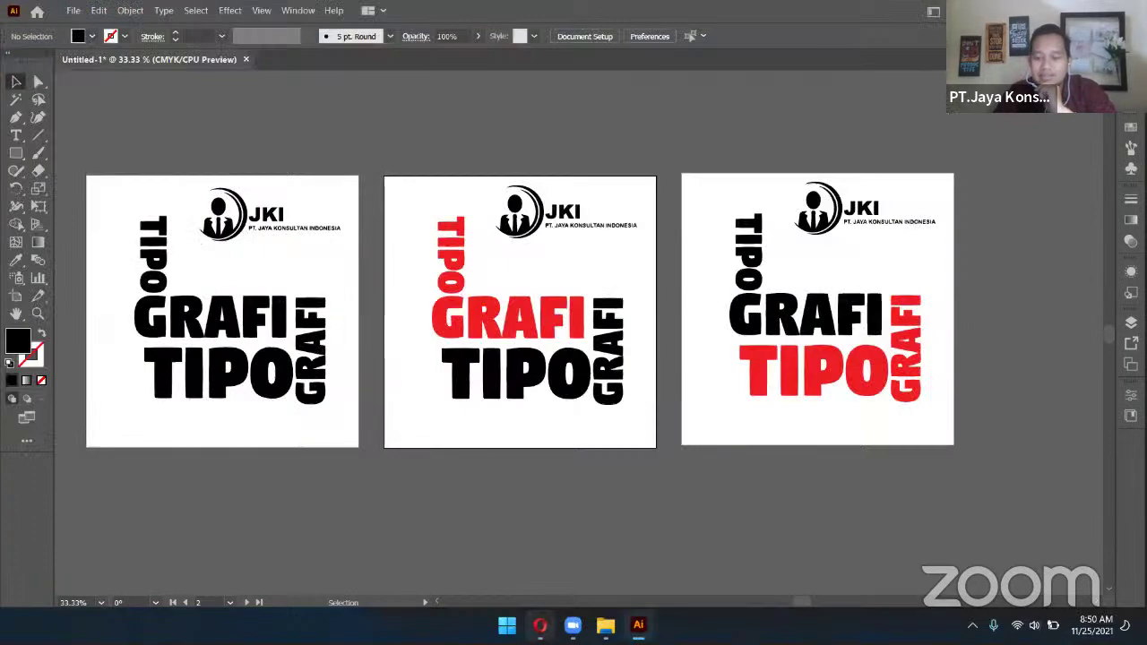
key(alt+Tab)
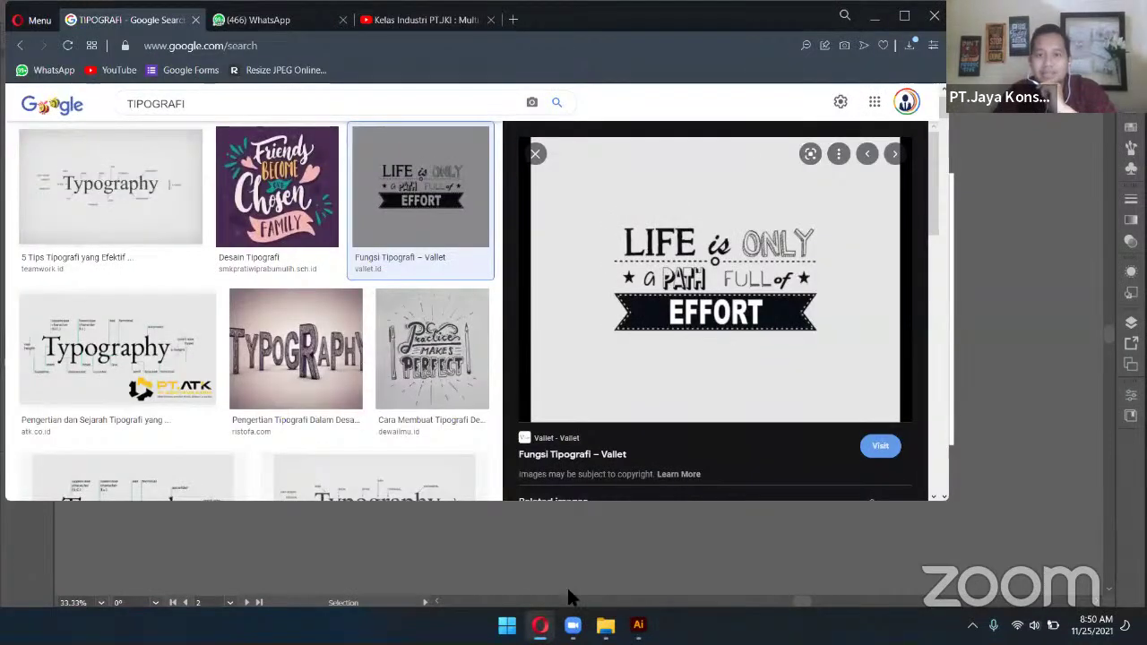
key(super+Up)
scroll(471, 338, down, 3)
scroll(499, 316, up, 5)
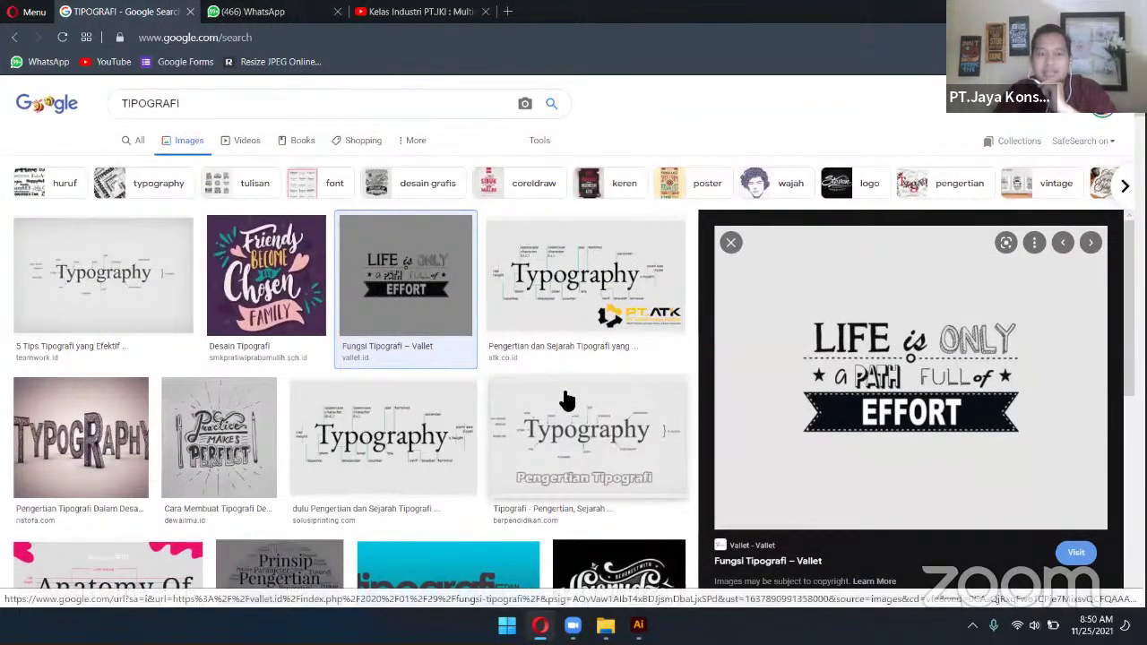
key(alt+Tab)
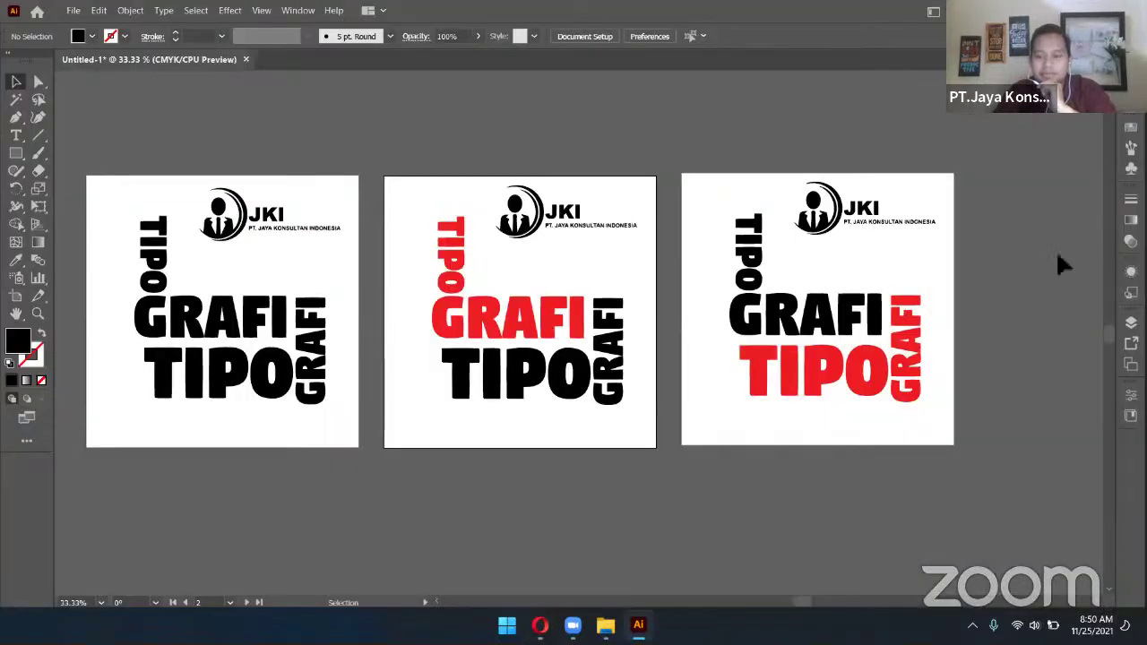
Start File > Save As and set the file type to Adobe PDF
scroll(1057, 256, down, 1)
scroll(953, 260, up, 2)
scroll(947, 260, down, 2)
scroll(948, 258, up, 2)
scroll(953, 266, up, 2)
scroll(959, 278, down, 2)
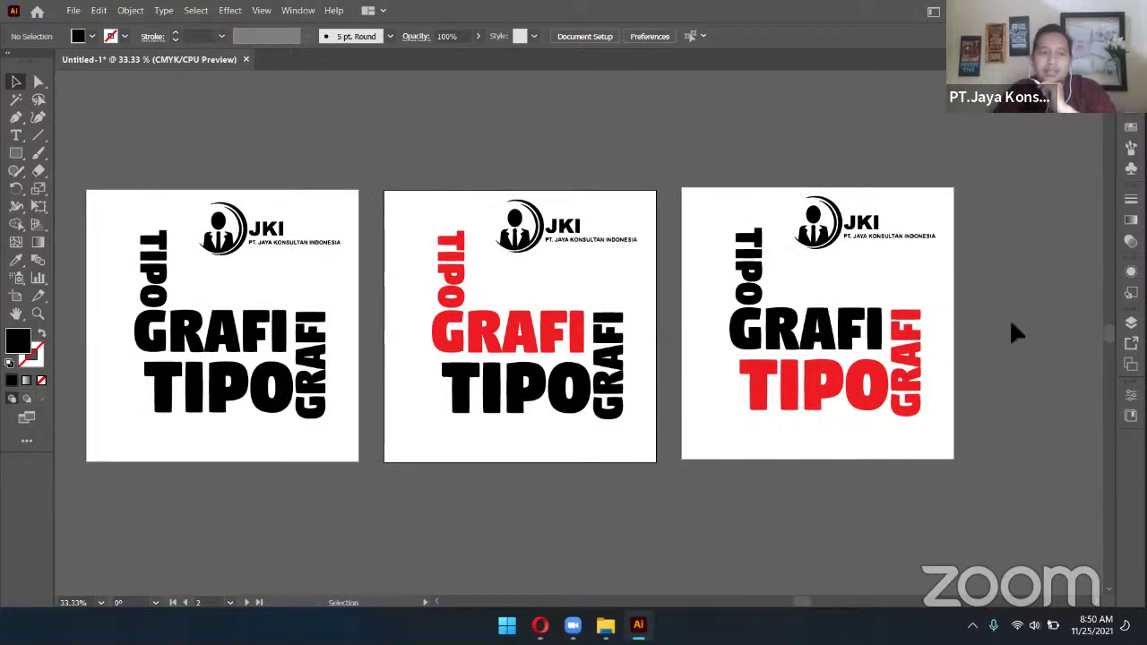
click(75, 11)
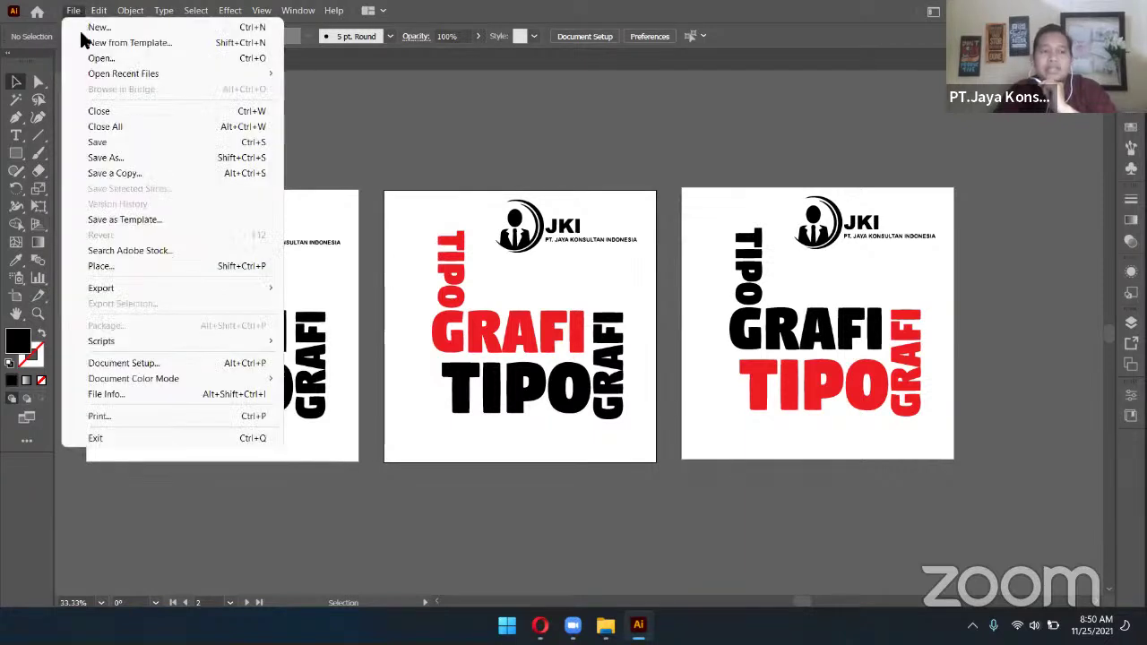
click(122, 159)
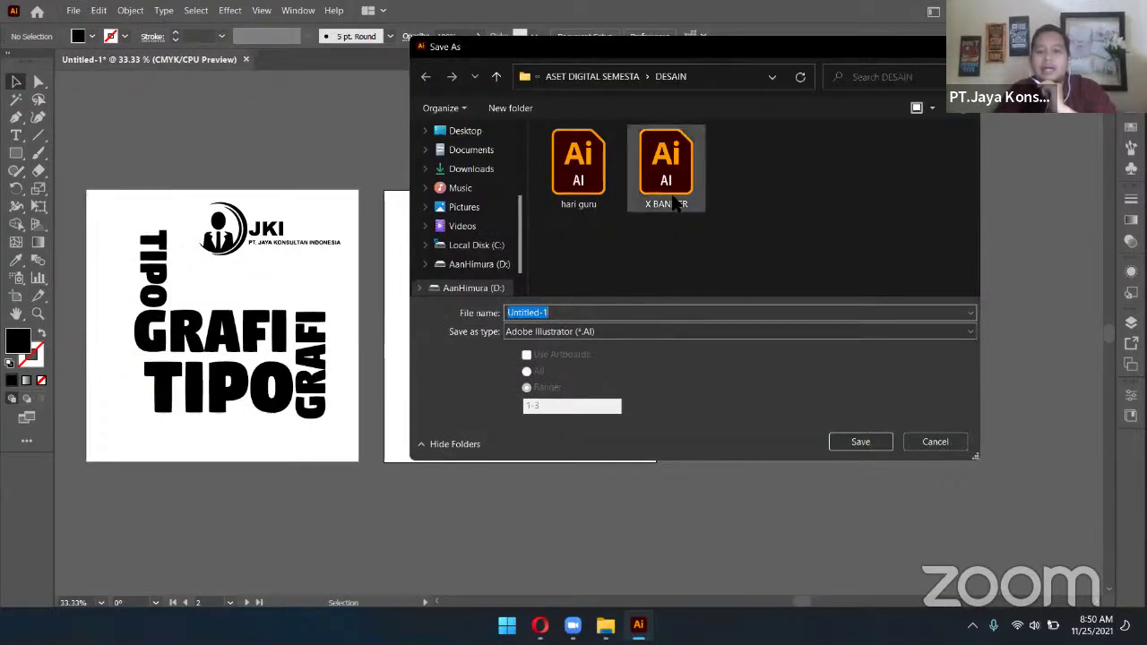
click(557, 334)
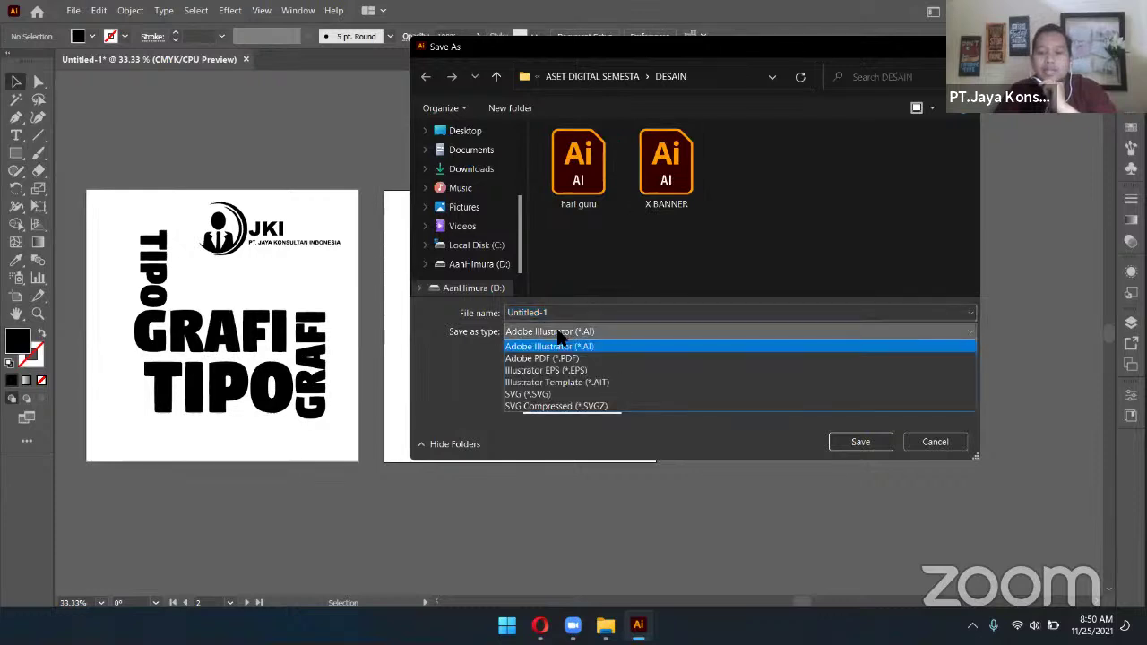
click(557, 369)
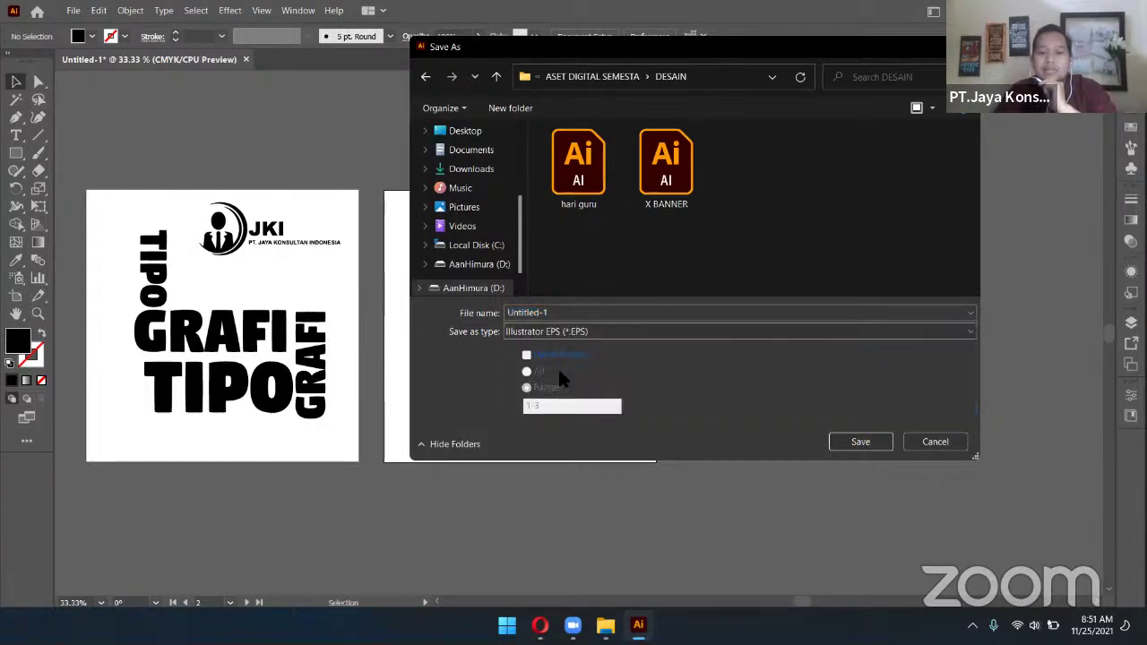
click(587, 334)
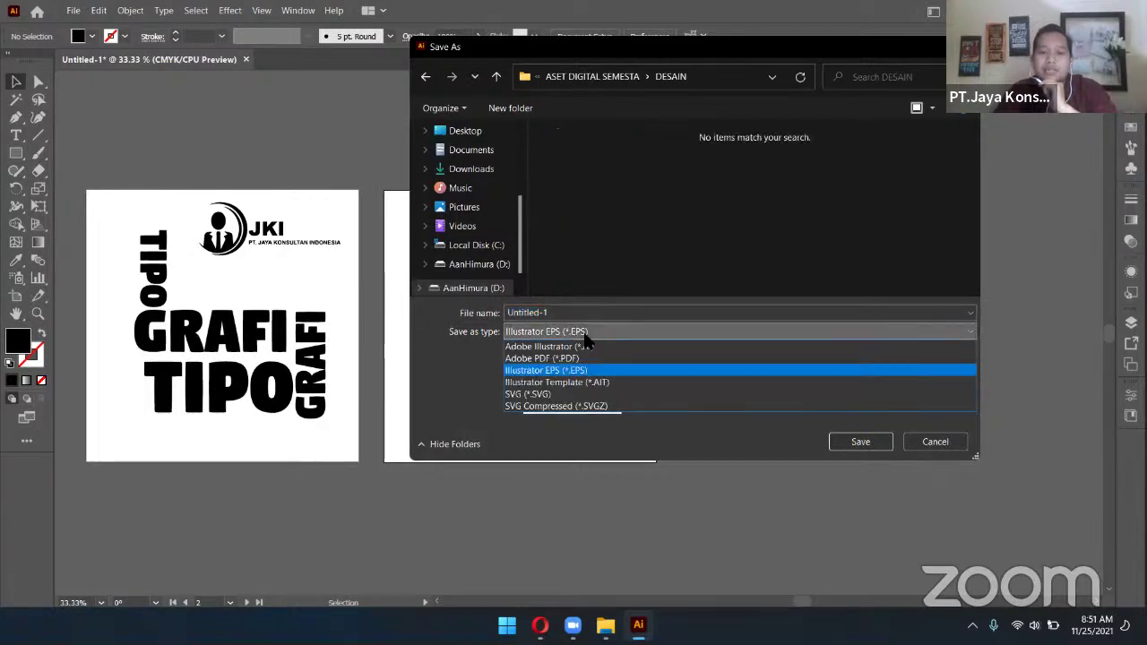
click(547, 358)
Name the file 'tipografi', set the artboard Range to 2, and save
click(564, 313)
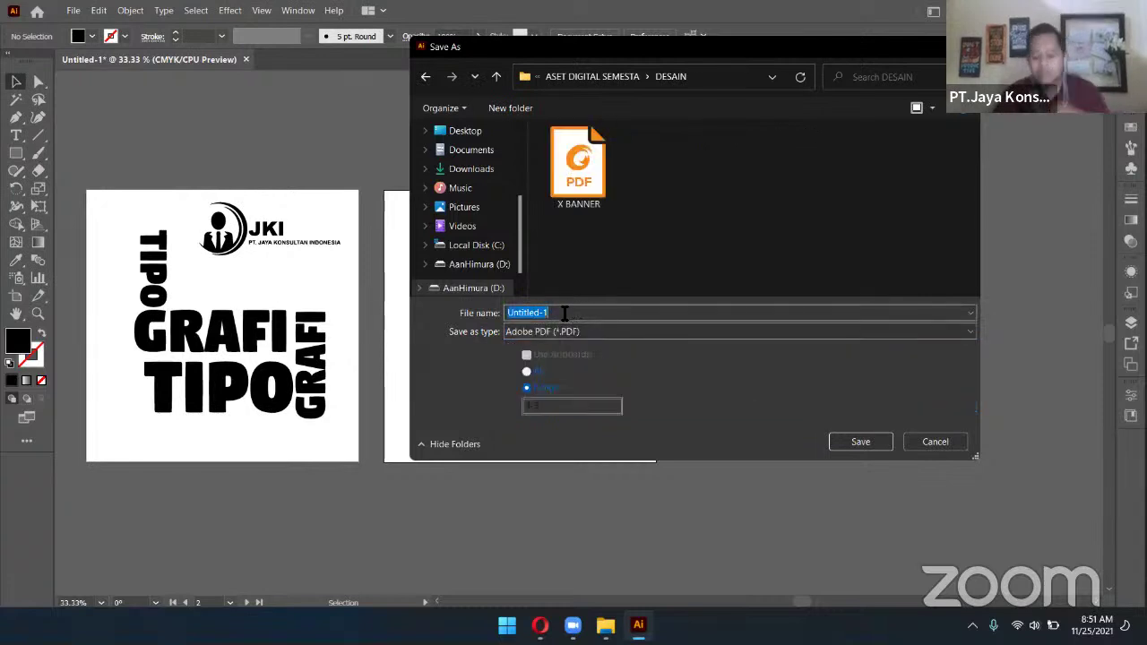
text(tipografi)
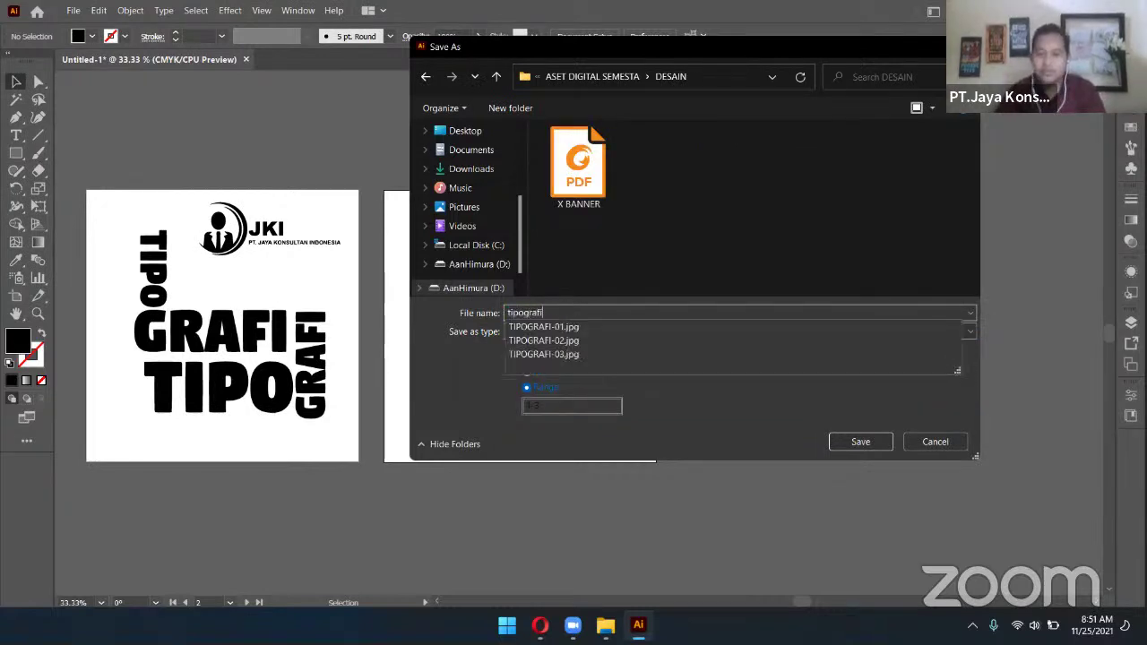
click(620, 244)
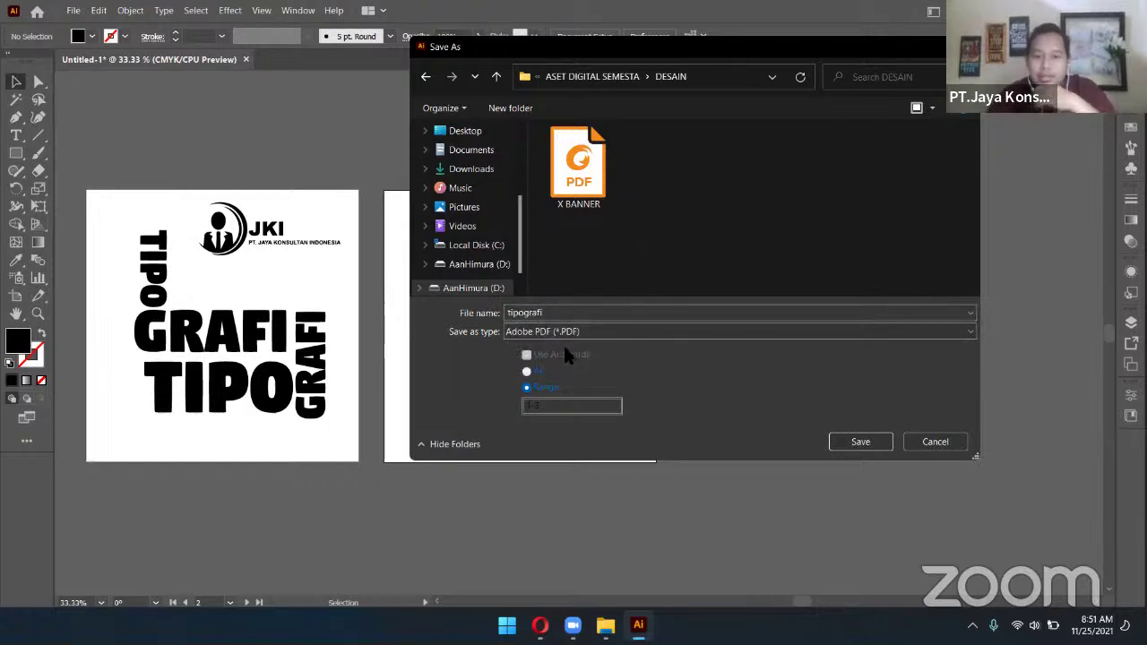
click(527, 372)
click(532, 389)
double_click(530, 405)
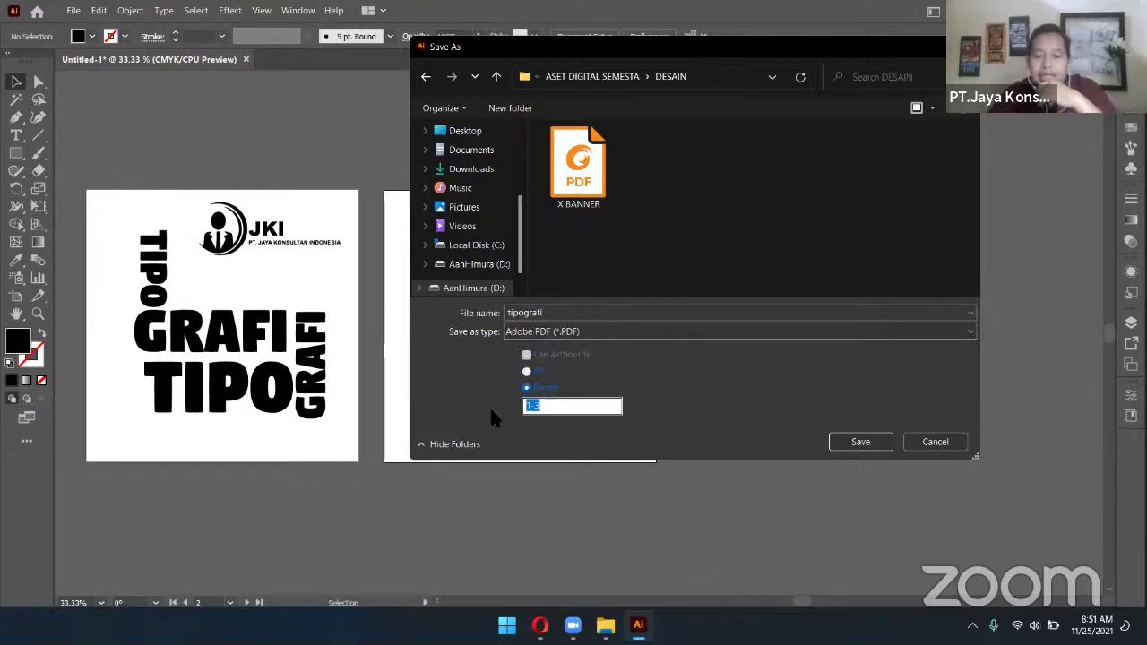
drag(667, 54, 935, 57)
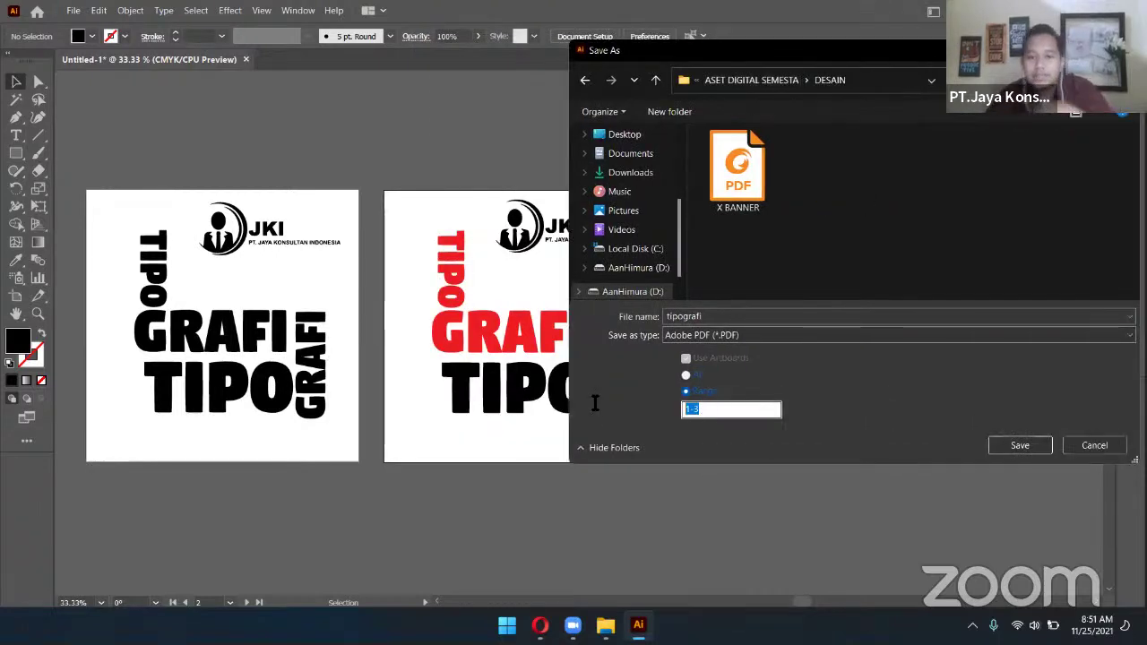
text(2)
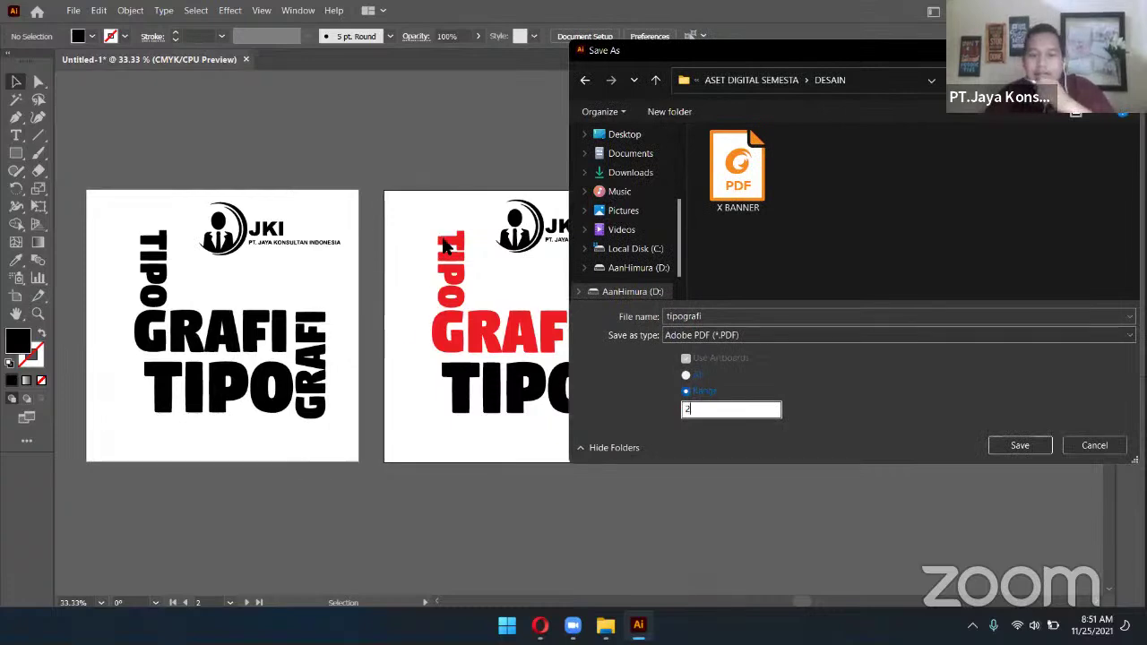
click(858, 235)
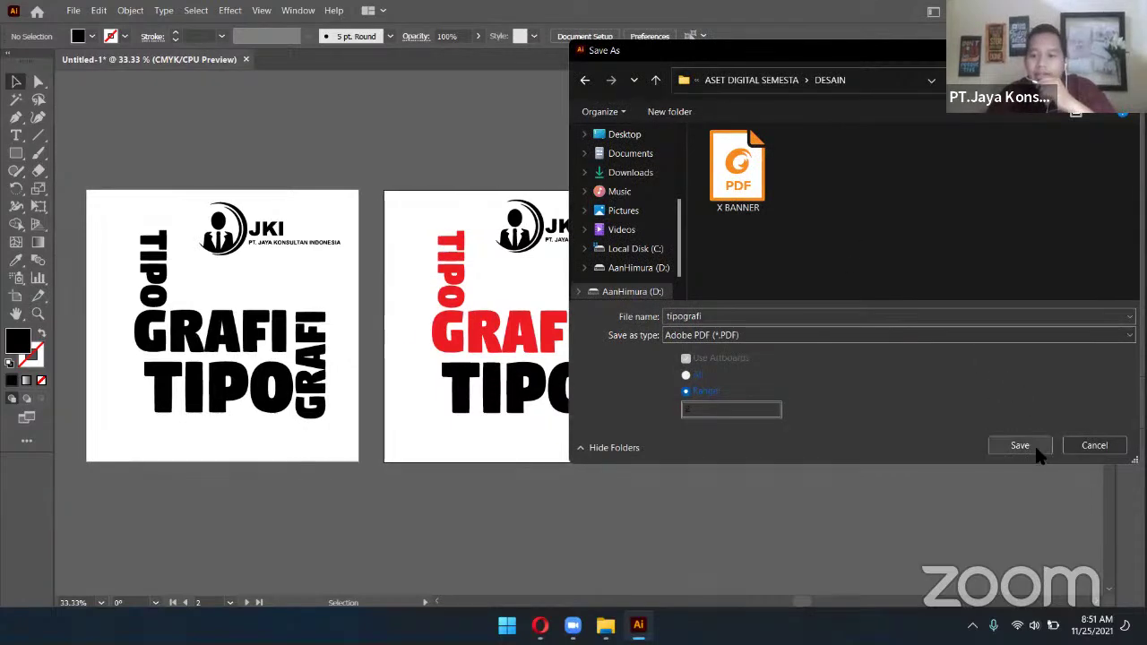
click(1019, 445)
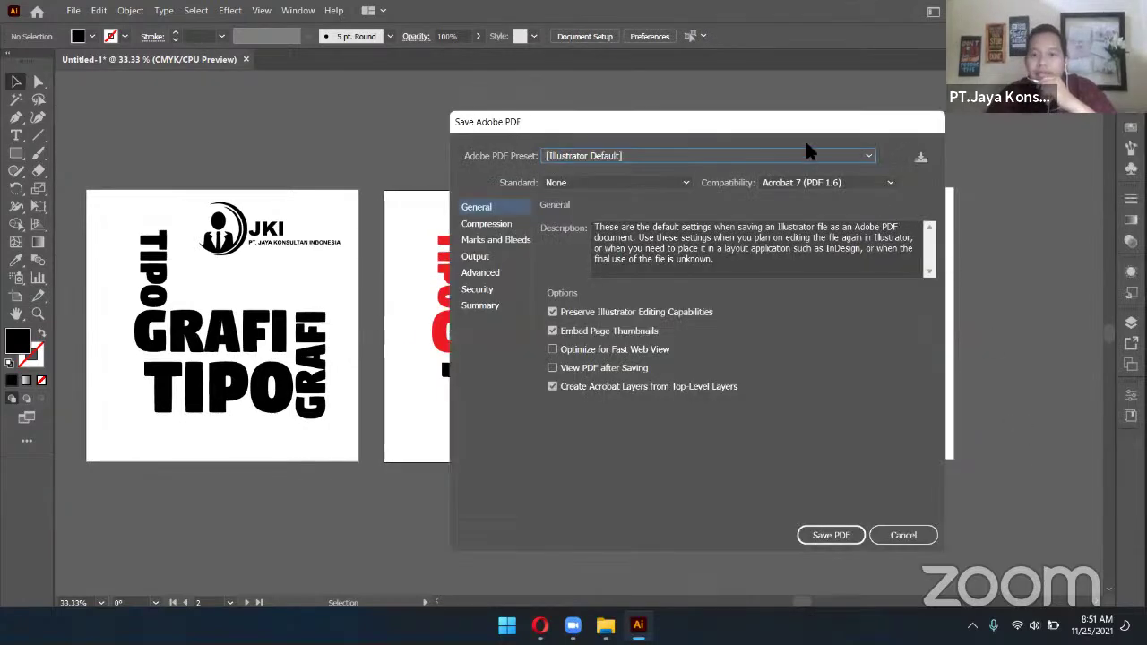
Choose the [High Quality Print] Adobe PDF preset and save the PDF
drag(803, 127, 1003, 57)
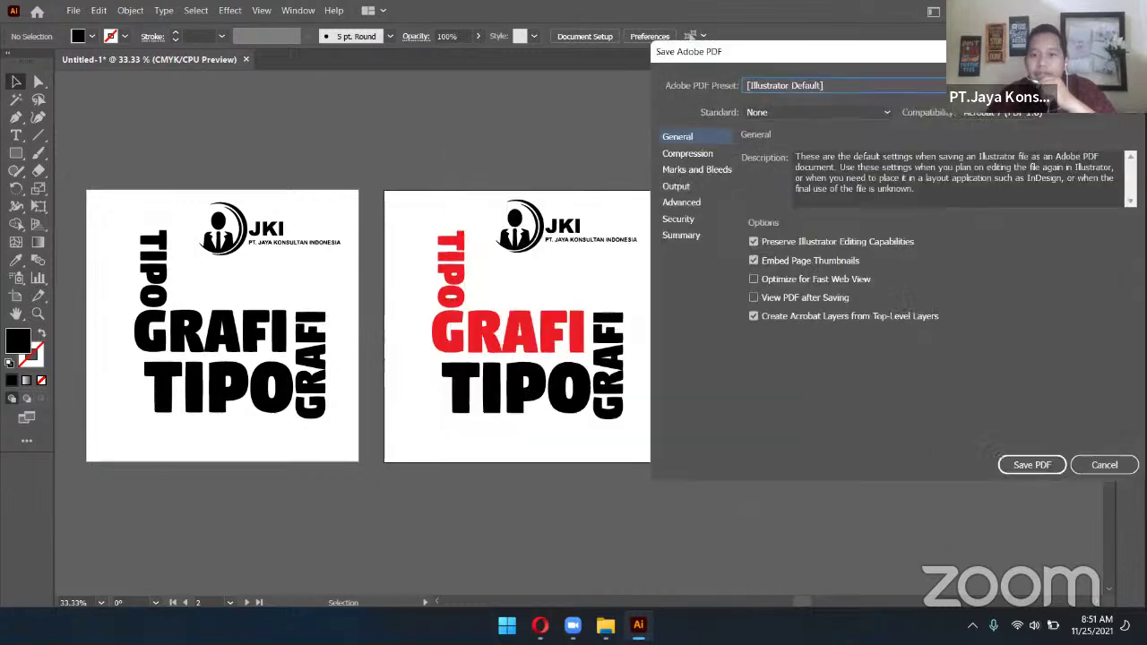
click(872, 84)
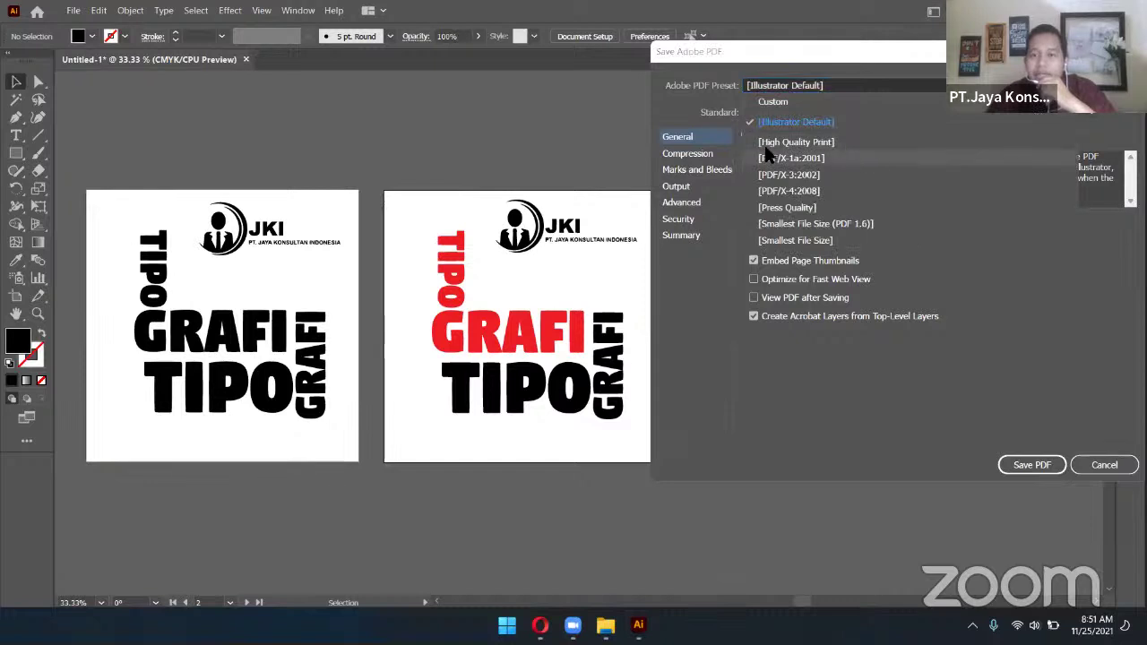
click(793, 142)
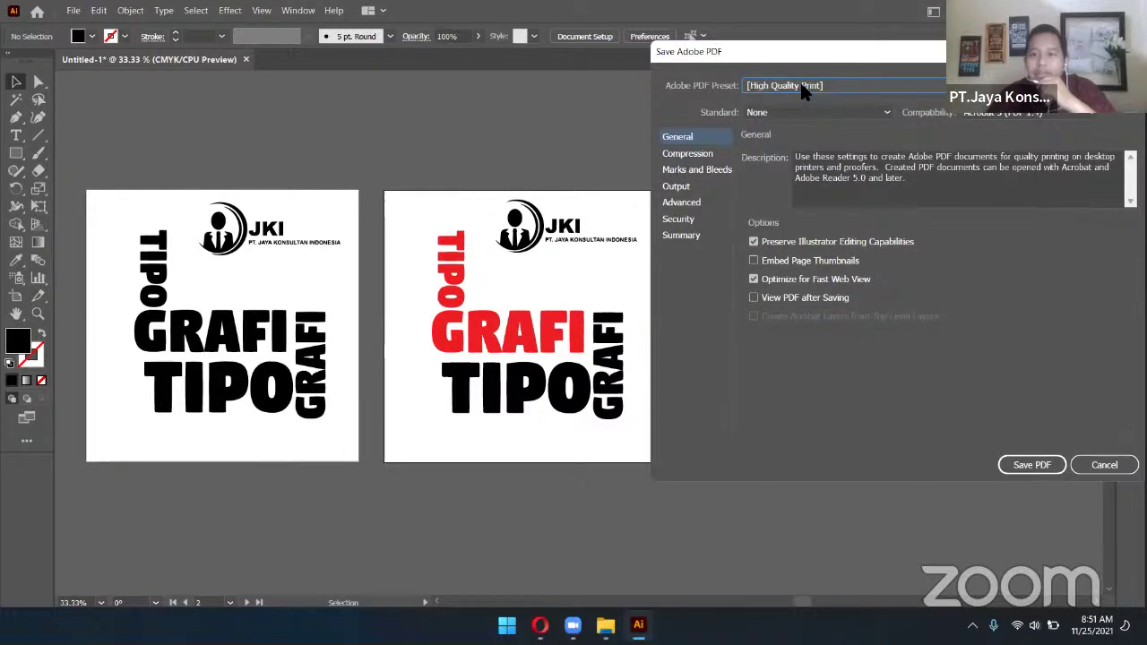
click(1032, 465)
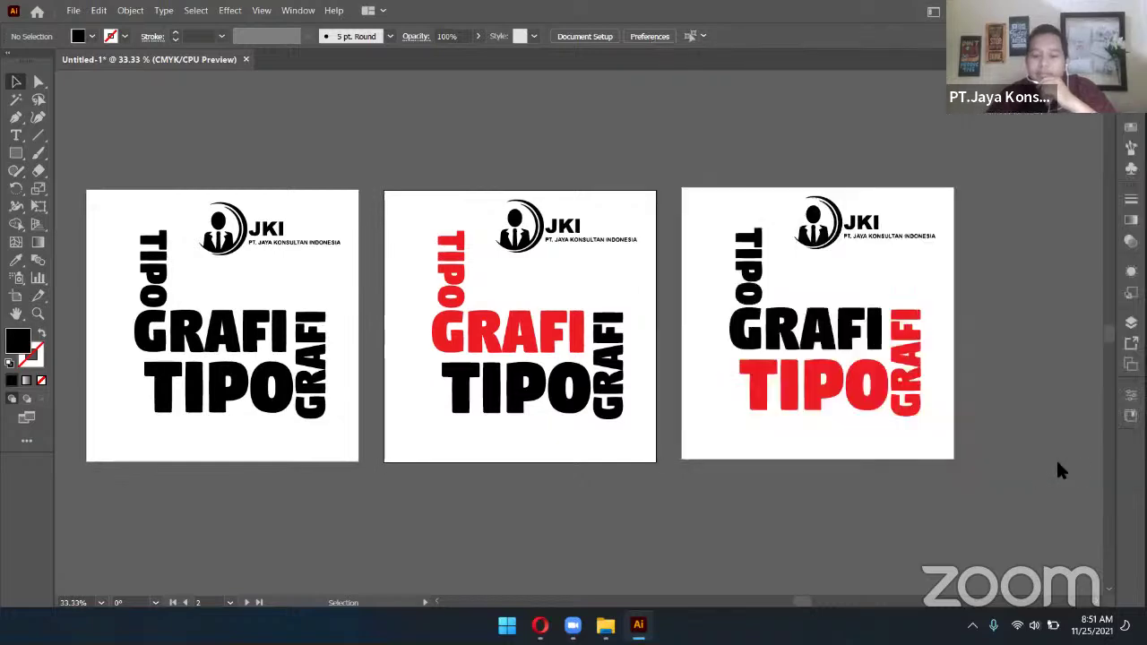
Navigate File Explorer to ASET DIGITAL SEMESTA > DESAIN and open tipografi.pdf
key(alt+Tab)
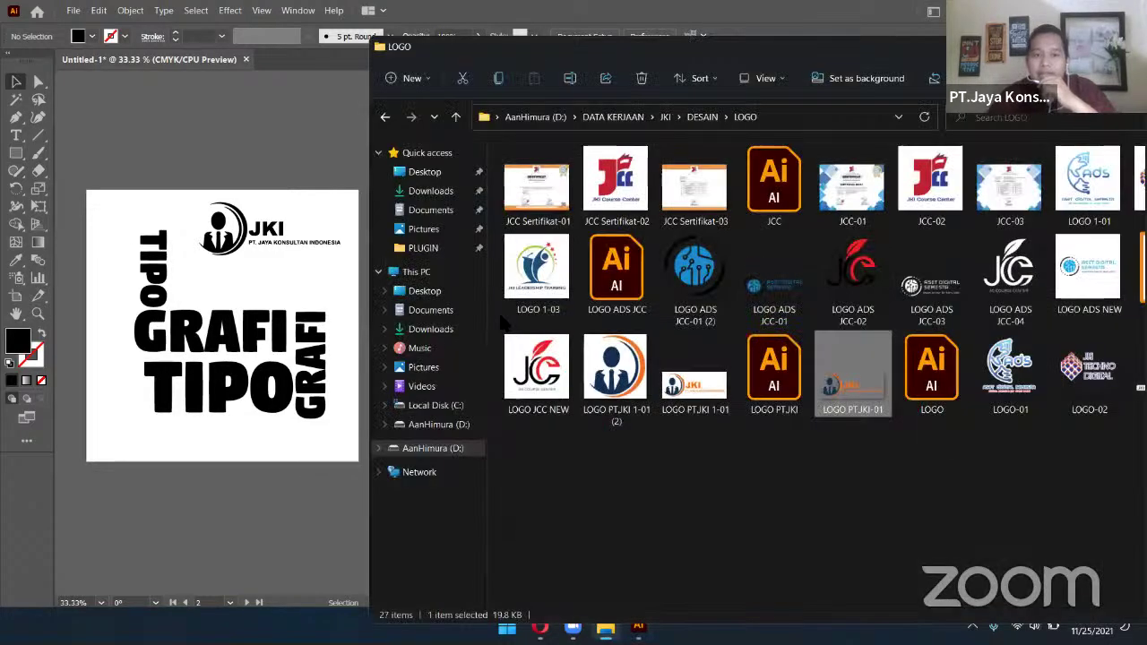
key(alt+Up)
key(alt+Up)
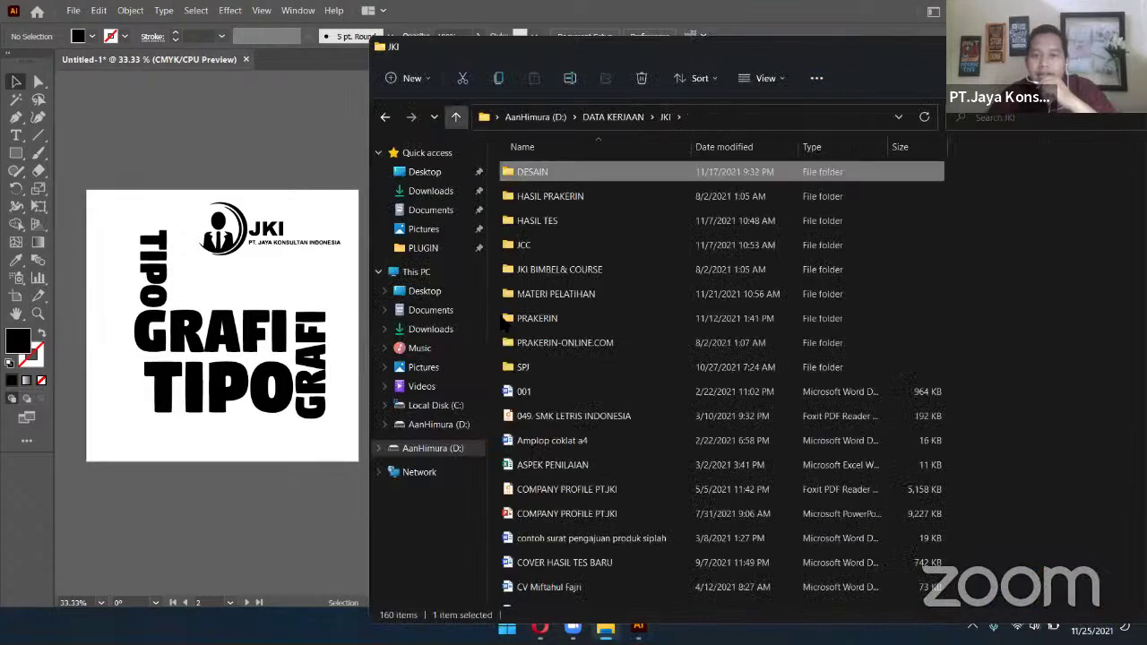
key(alt+Up)
double_click(636, 178)
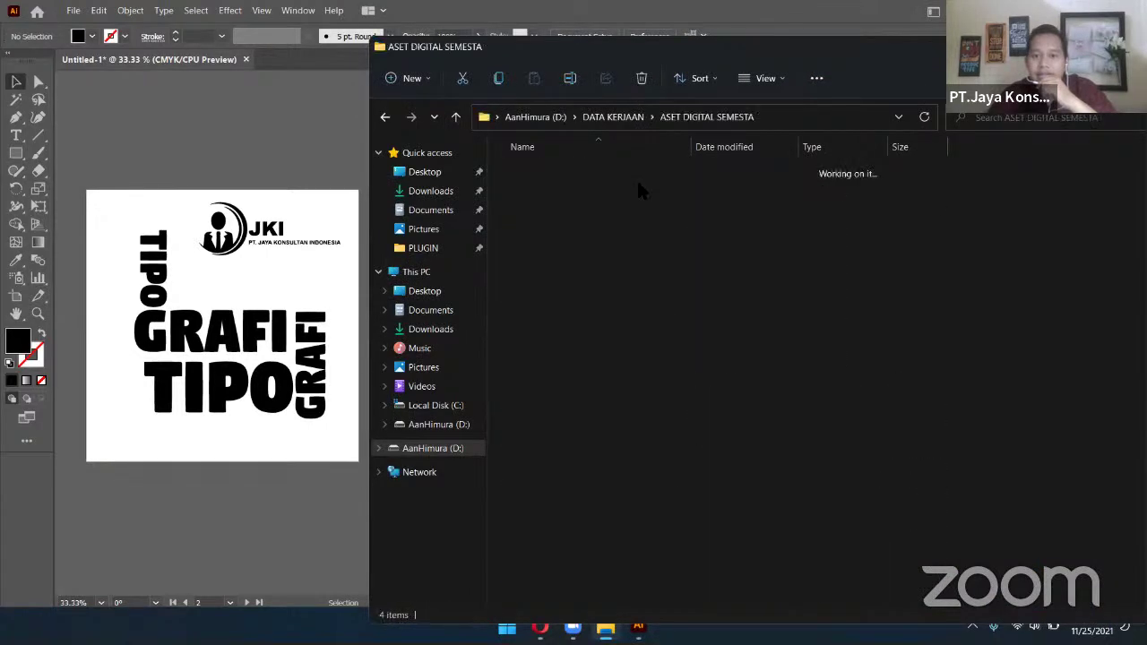
double_click(638, 177)
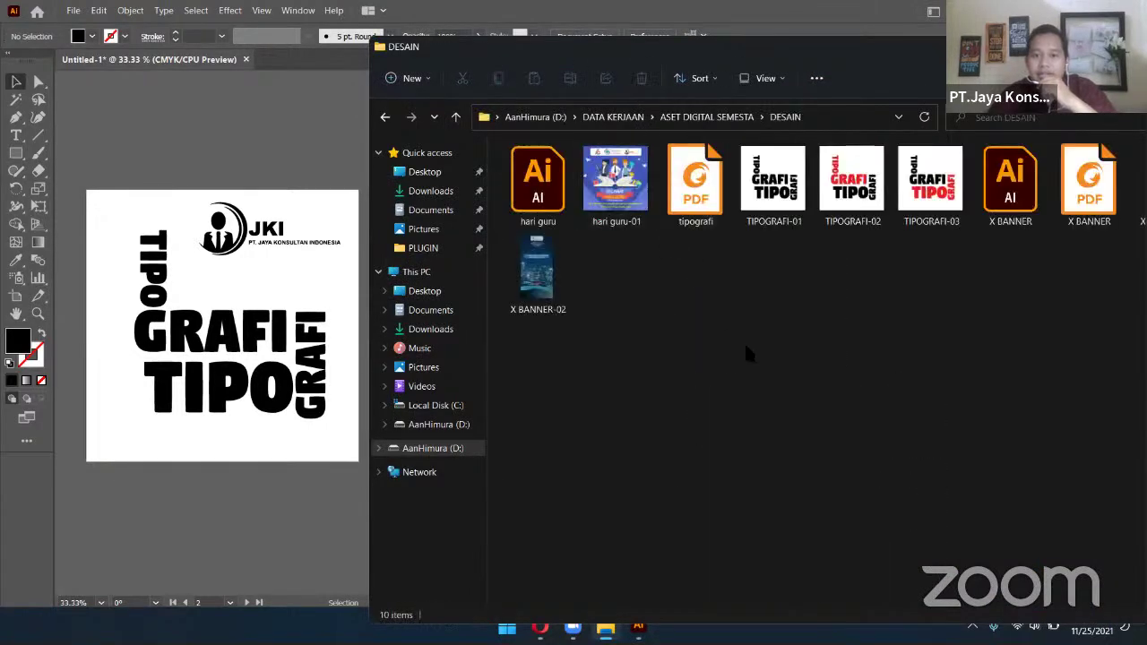
double_click(708, 220)
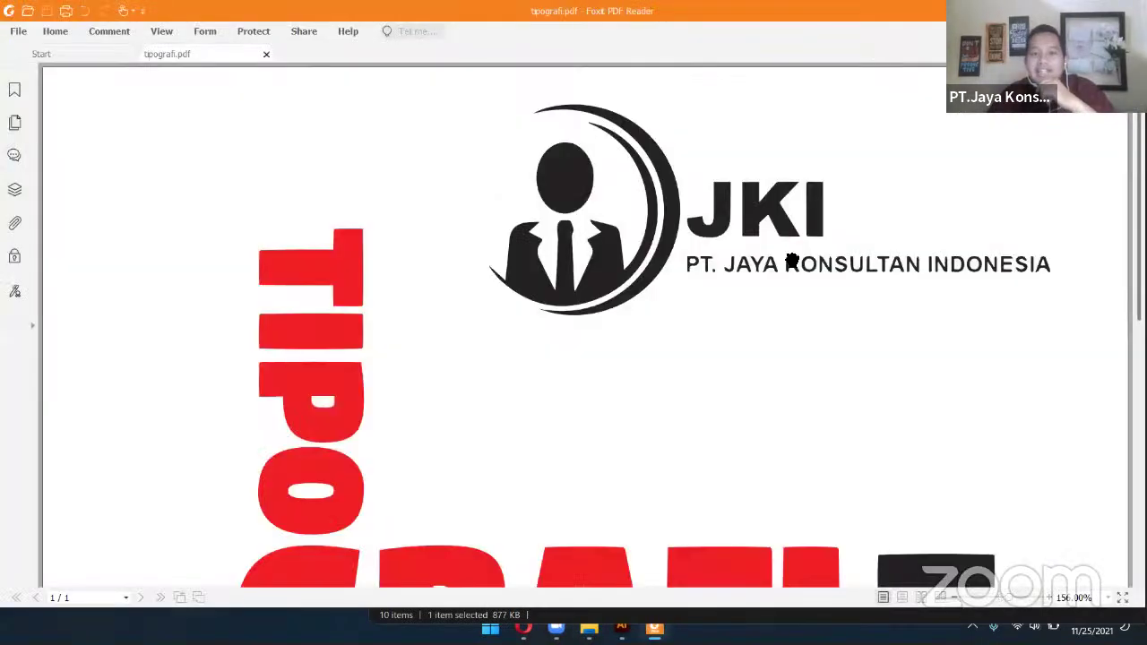
Scroll through tipografi.pdf in Foxit PDF Reader to review the design, then close it
scroll(792, 260, down, 4)
scroll(737, 295, up, 6)
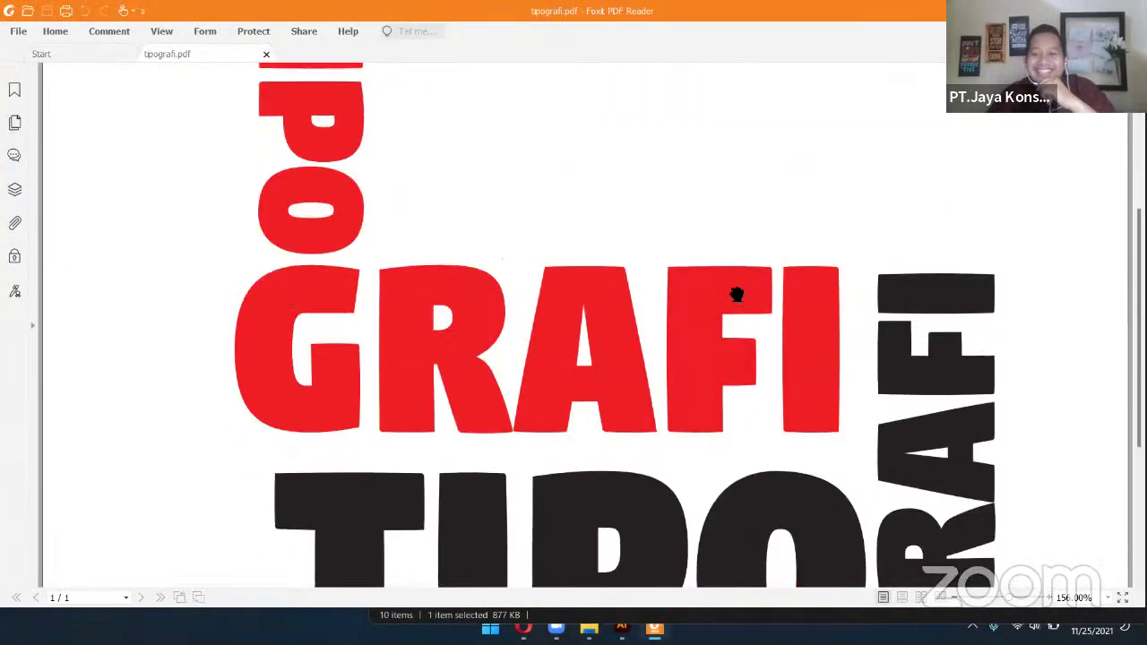
scroll(736, 294, down, 6)
scroll(737, 295, up, 5)
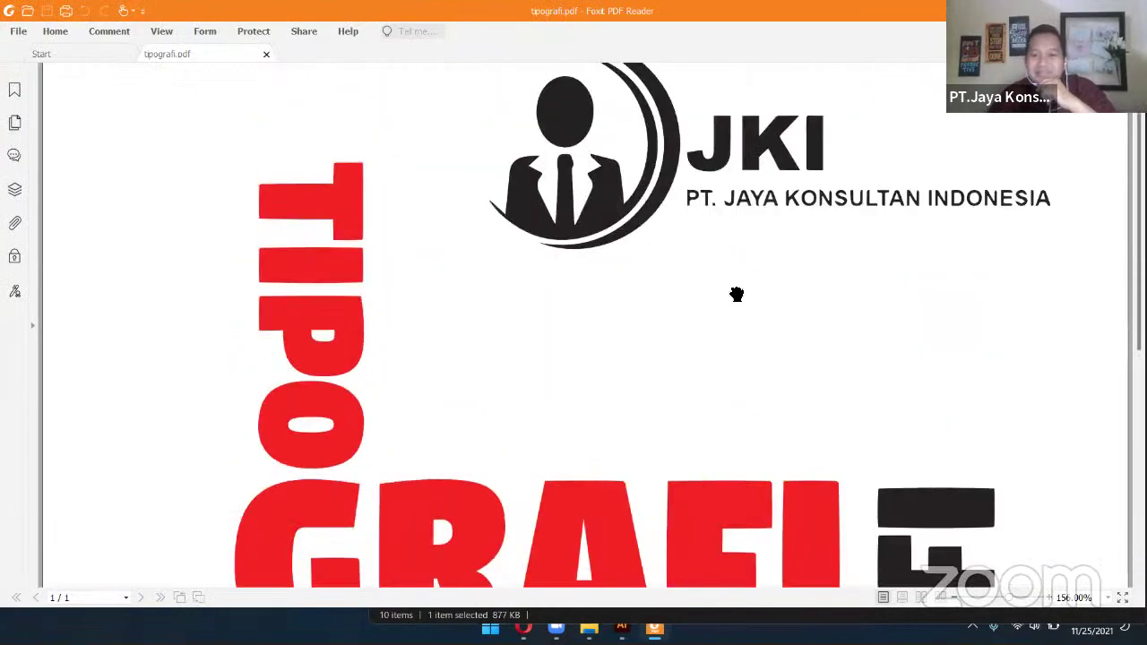
scroll(737, 295, down, 2)
scroll(737, 294, down, 4)
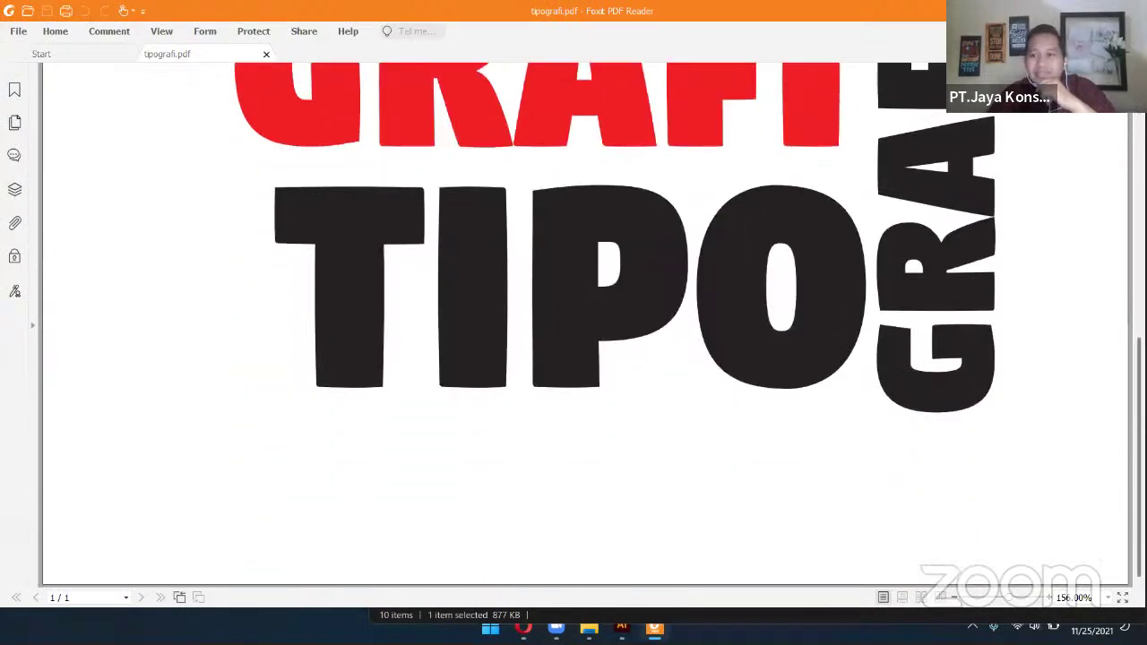
key(alt+F4)
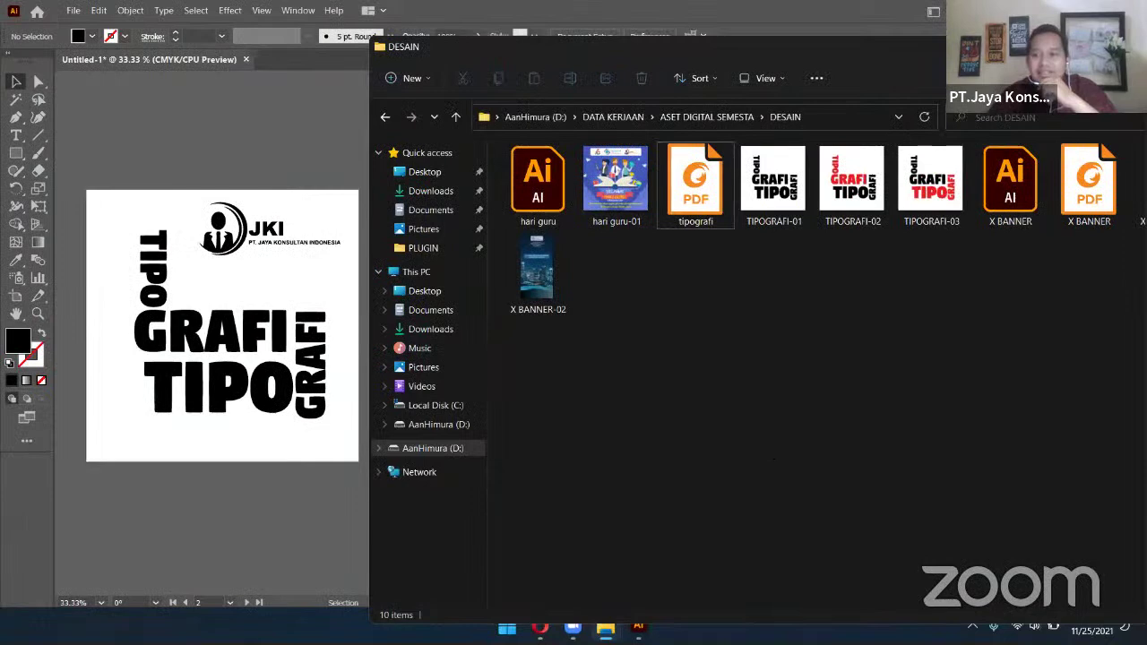
Close the DESAIN folder window, then switch from Illustrator to Google Images in Opera
key(alt+F4)
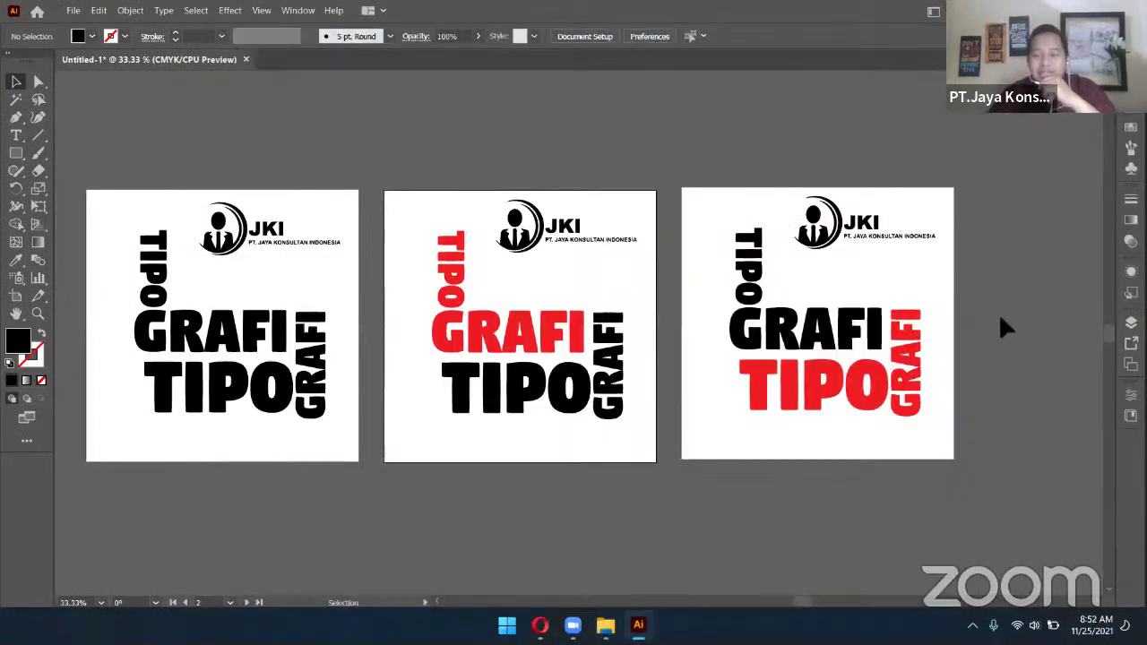
scroll(1000, 319, down, 2)
scroll(1000, 319, up, 2)
scroll(1000, 319, down, 2)
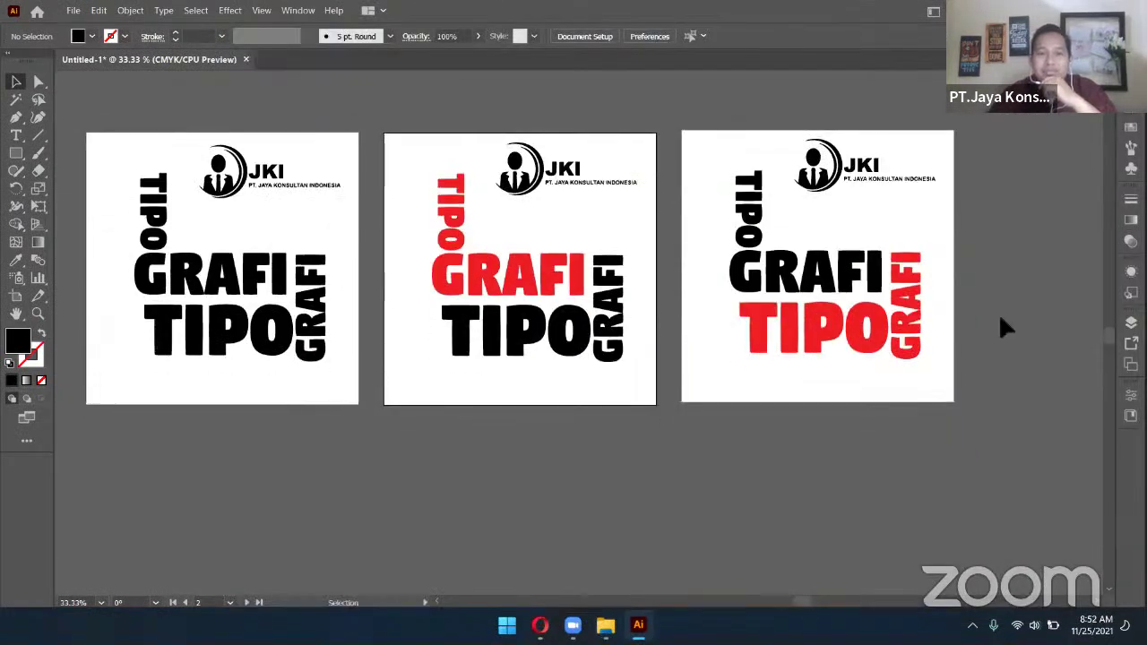
scroll(999, 319, down, 2)
scroll(1000, 318, up, 2)
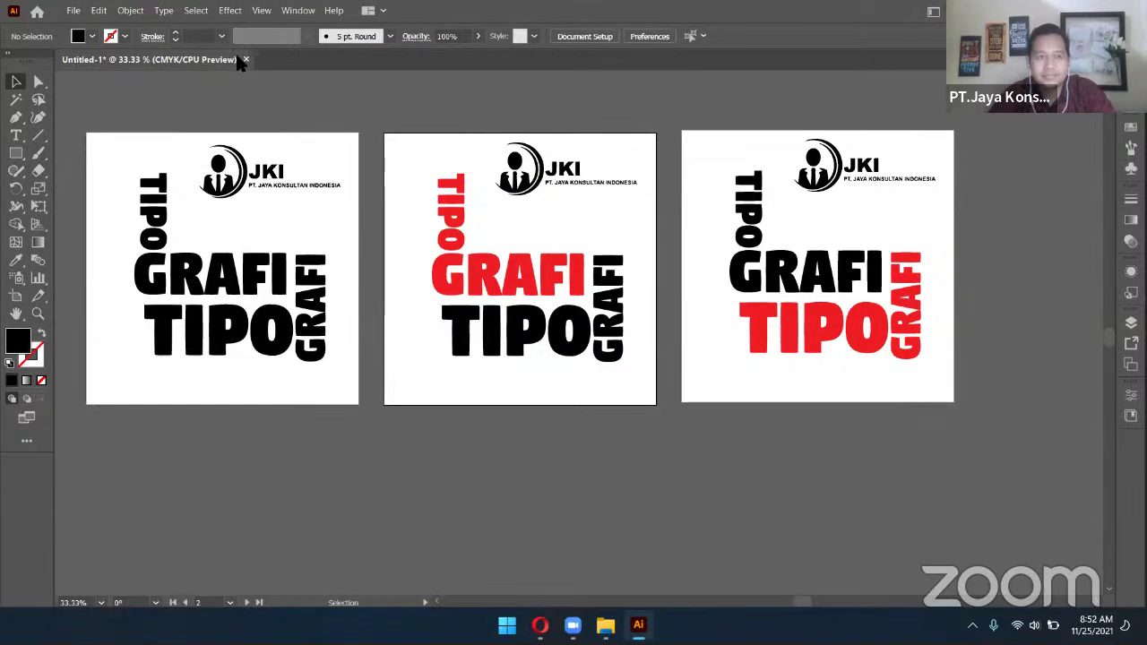
key(alt+Tab)
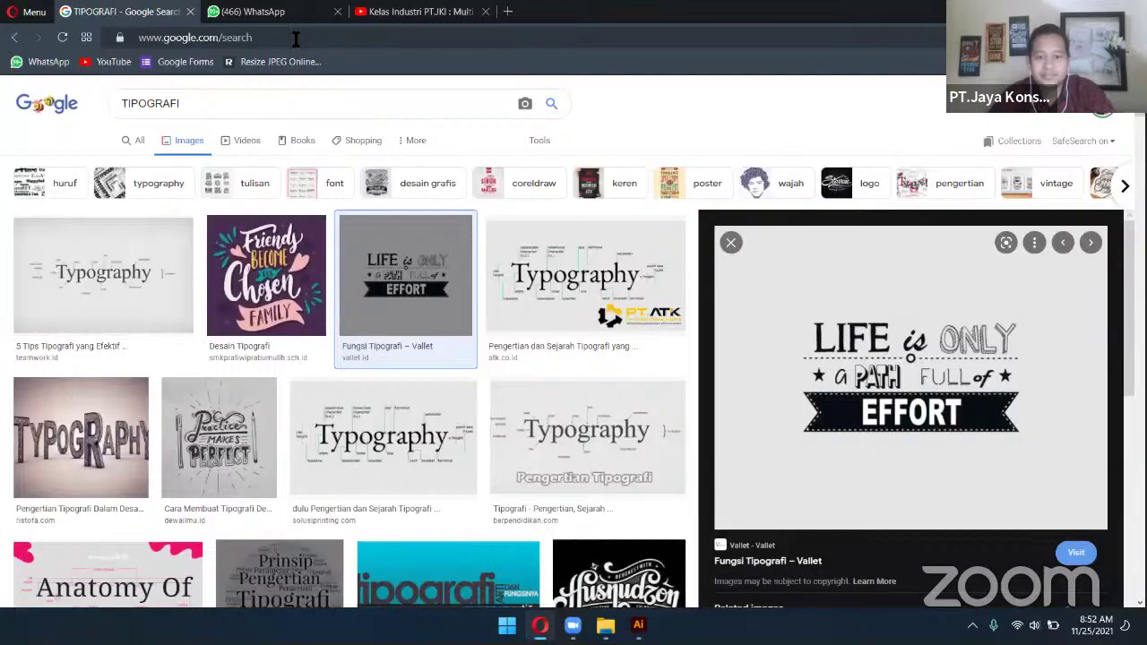
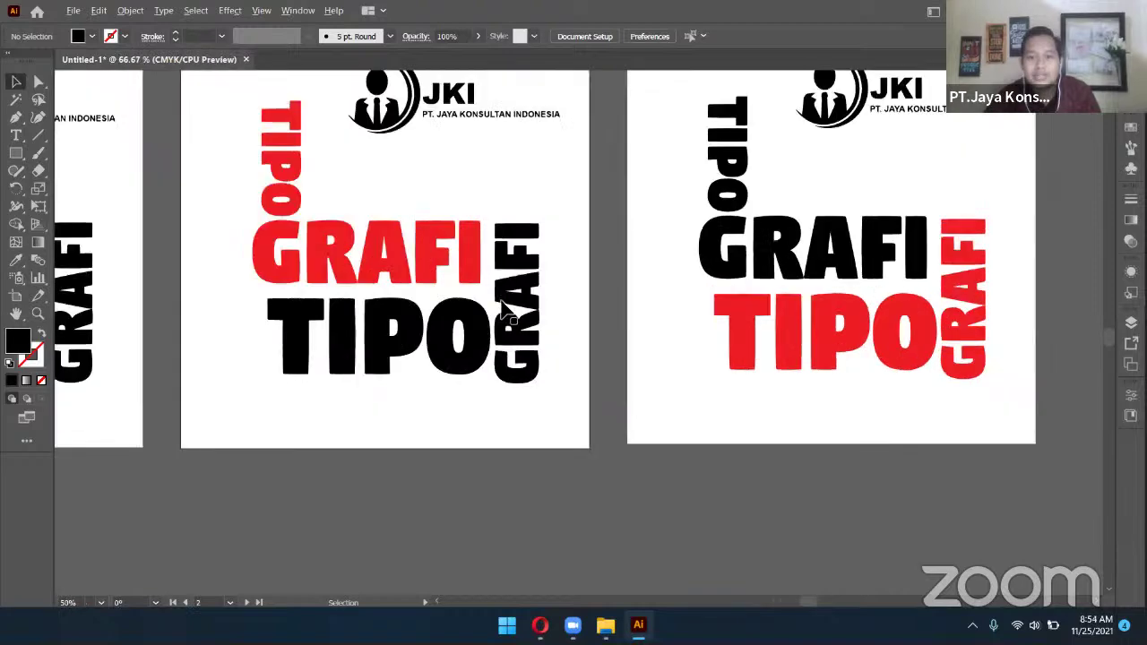
Duplicate the JKI logo just below the original, then delete the copy again
scroll(502, 310, down, 3)
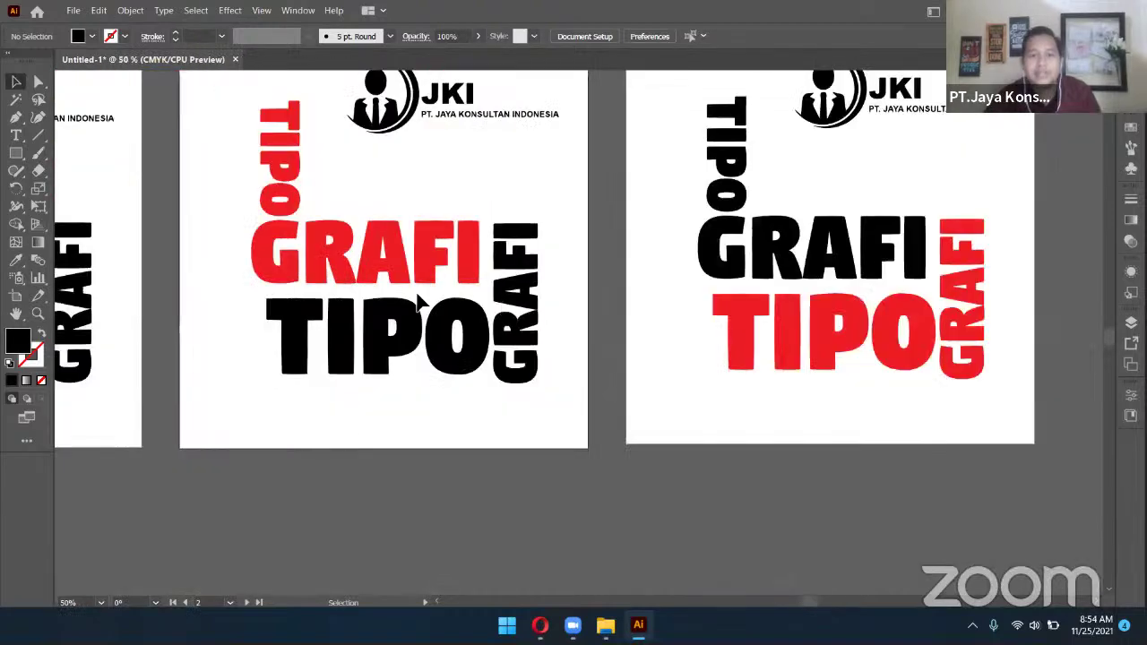
drag(419, 302, 517, 299)
drag(374, 306, 468, 310)
drag(555, 287, 594, 286)
drag(379, 267, 581, 284)
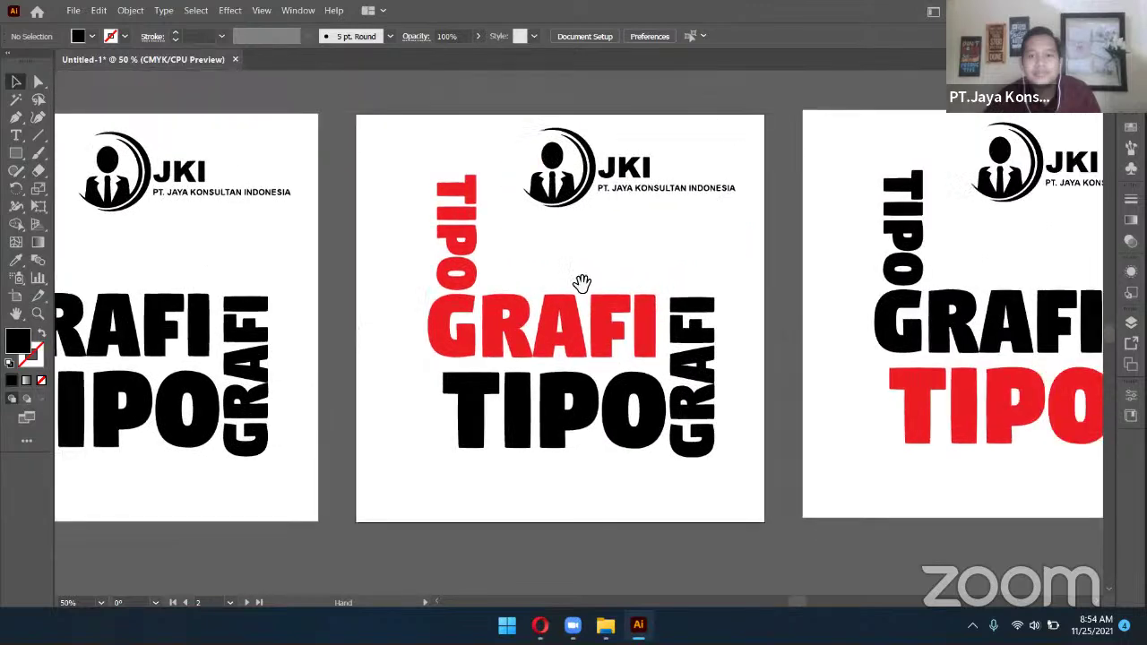
click(621, 213)
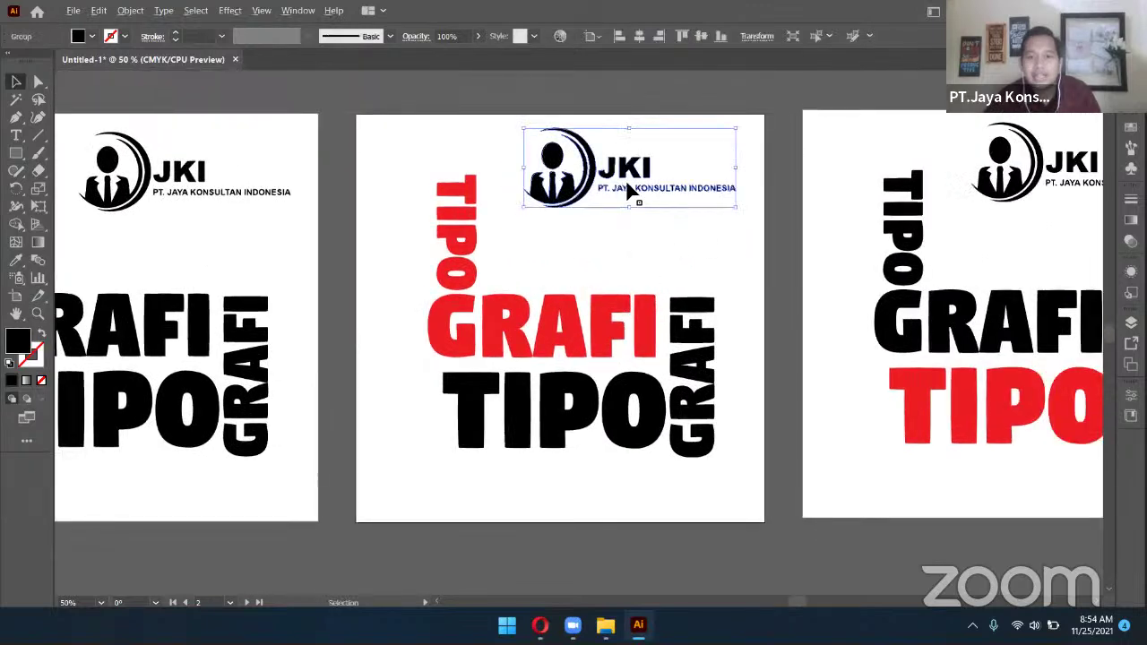
drag(627, 190, 638, 244)
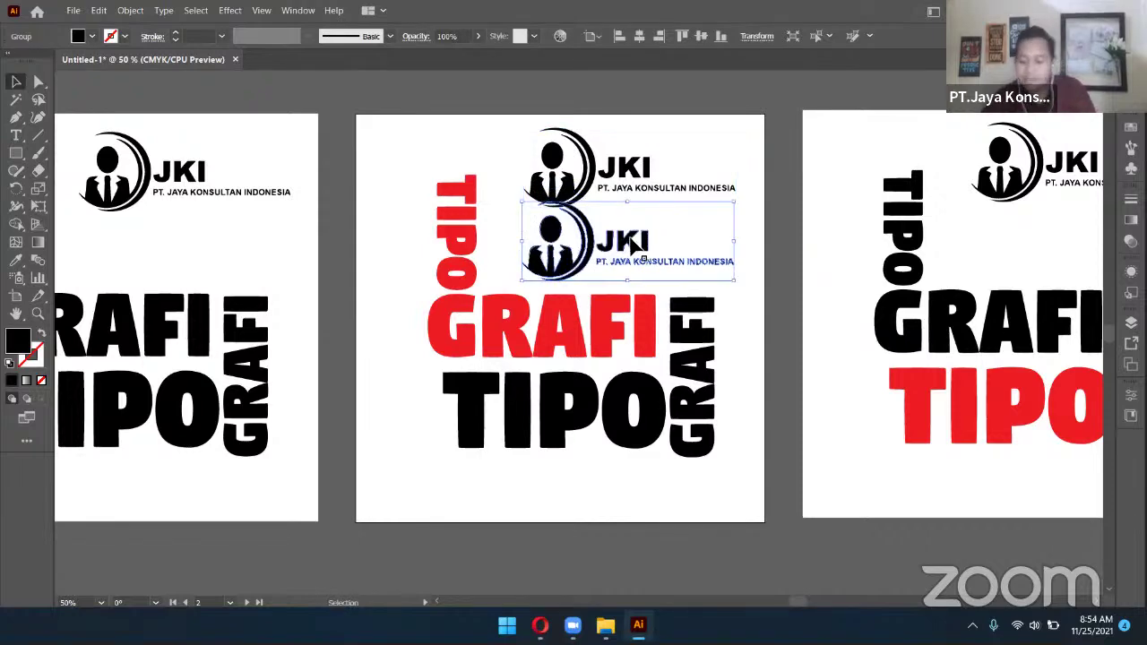
key(Delete)
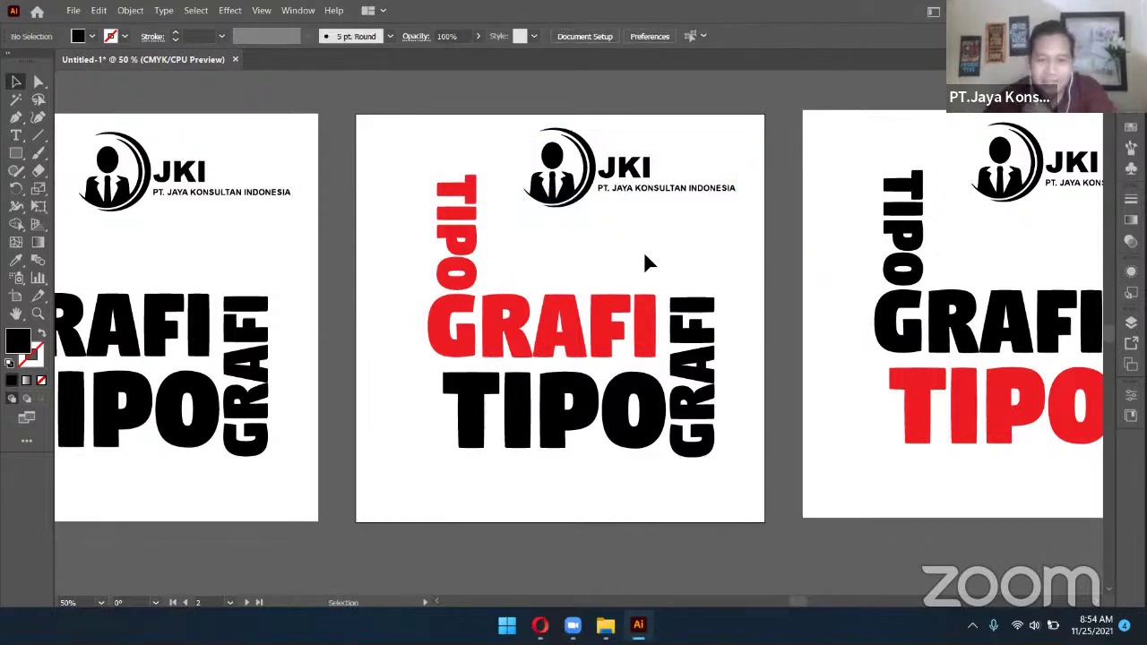
Recentre the artboards and bring up the browser's TIPOGRAFI image results
scroll(732, 275, down, 2)
scroll(732, 275, up, 3)
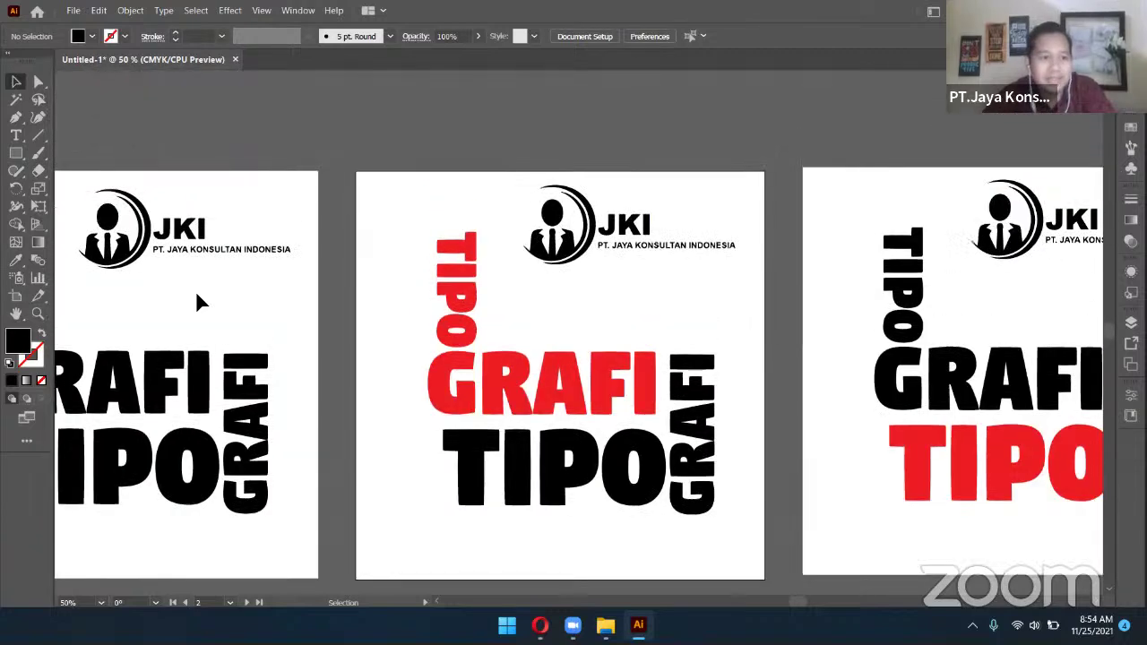
scroll(83, 253, down, 2)
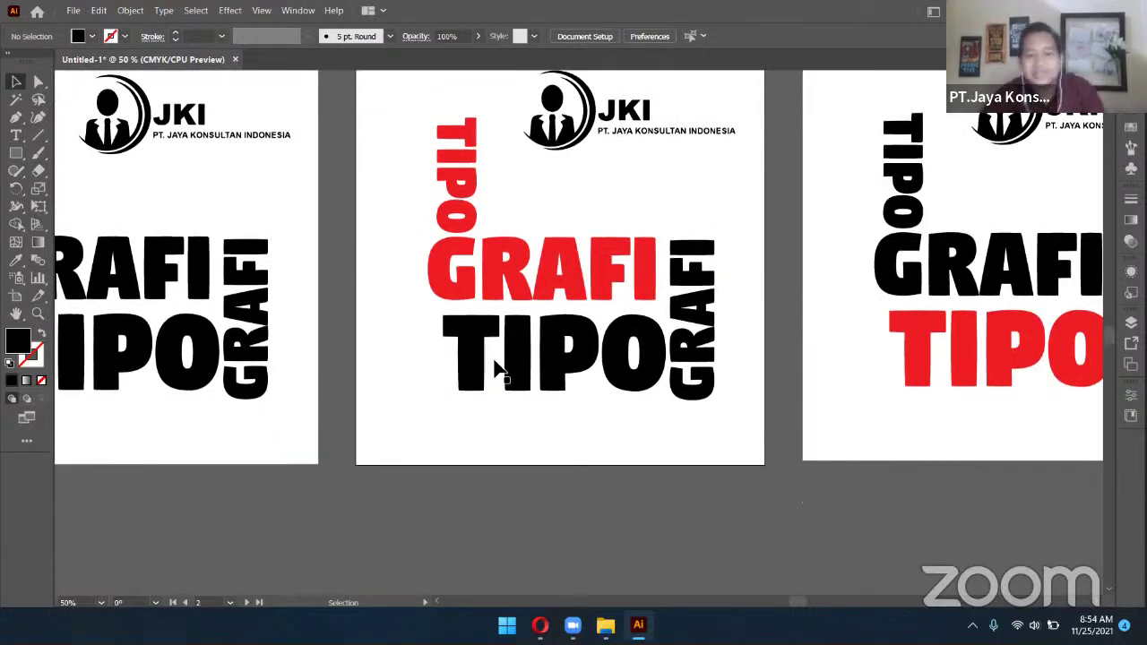
drag(502, 366, 509, 338)
drag(696, 374, 661, 373)
drag(714, 339, 758, 313)
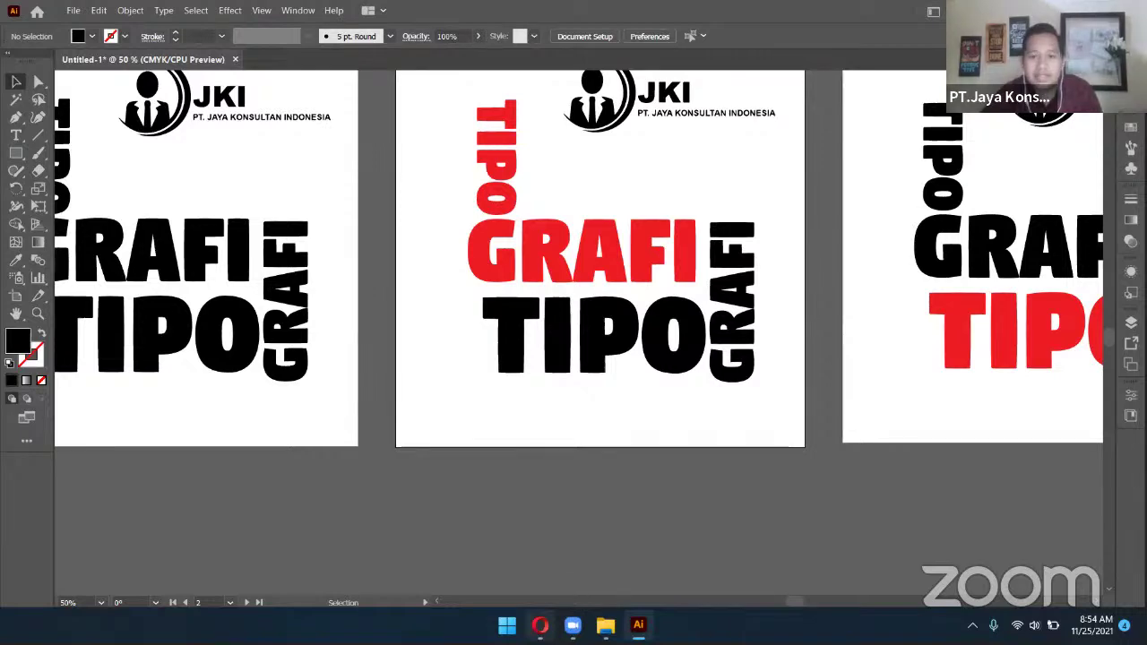
click(539, 625)
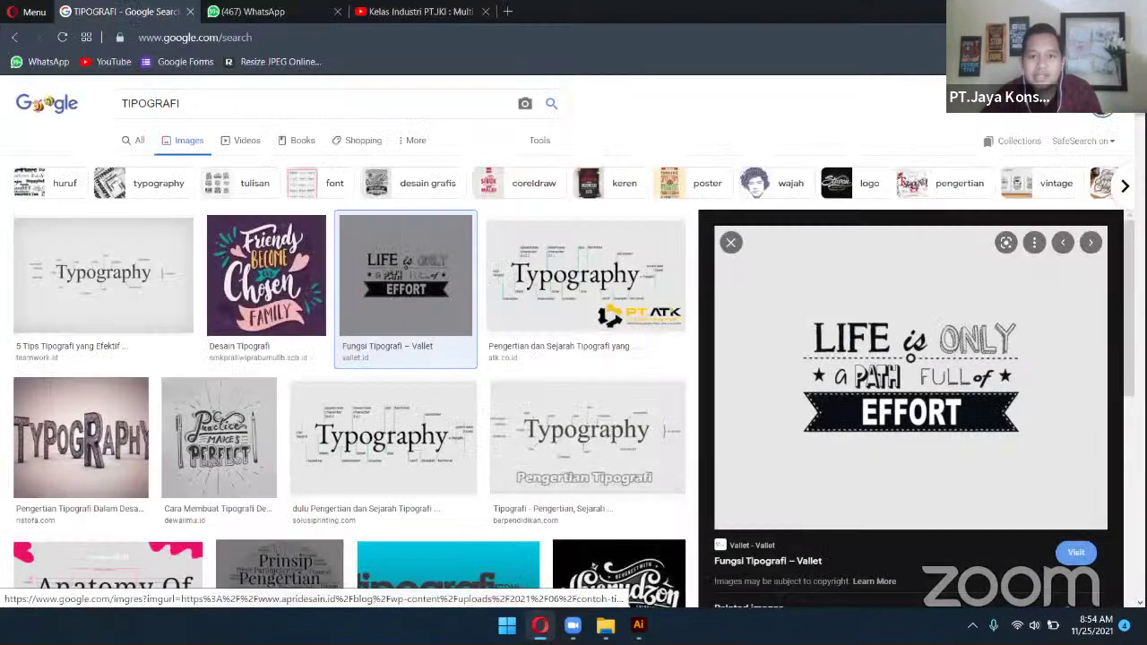
Open a blank browser tab, browse Explorer up to DATA KERJAAN, and type 'foto to vector' in the tab
click(507, 13)
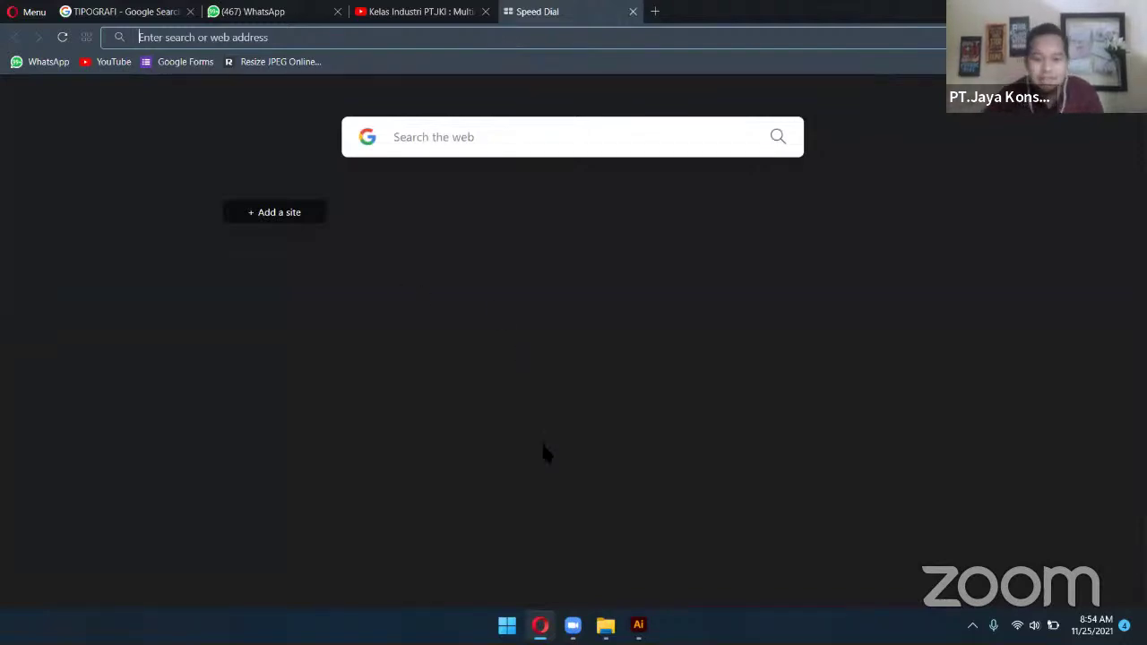
key(alt+Tab)
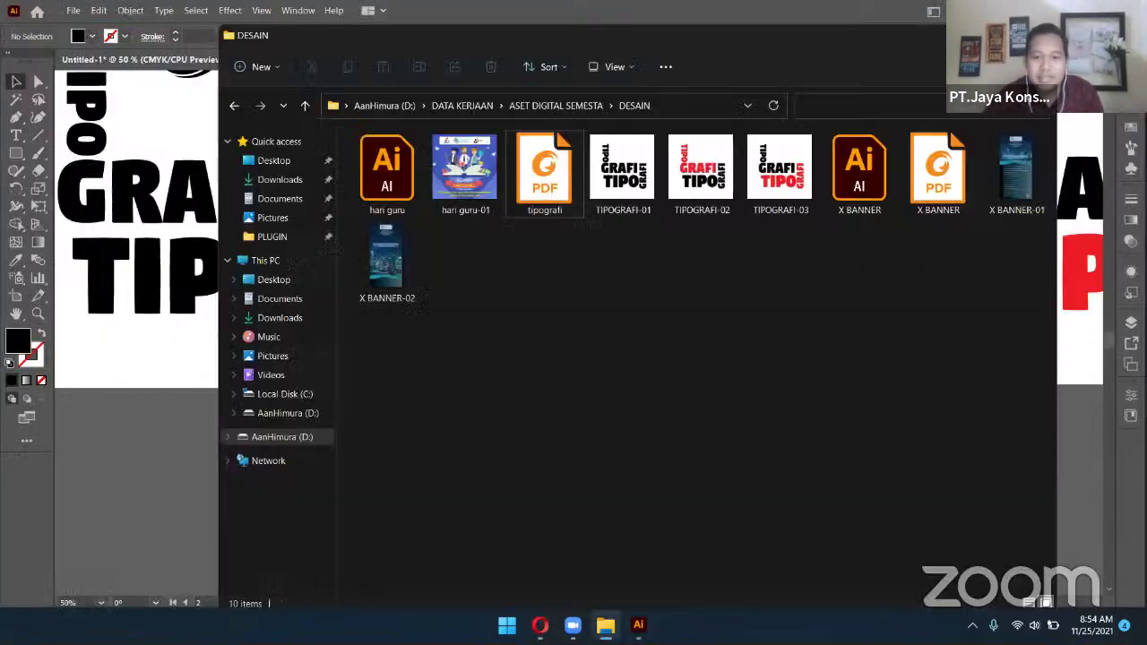
click(305, 106)
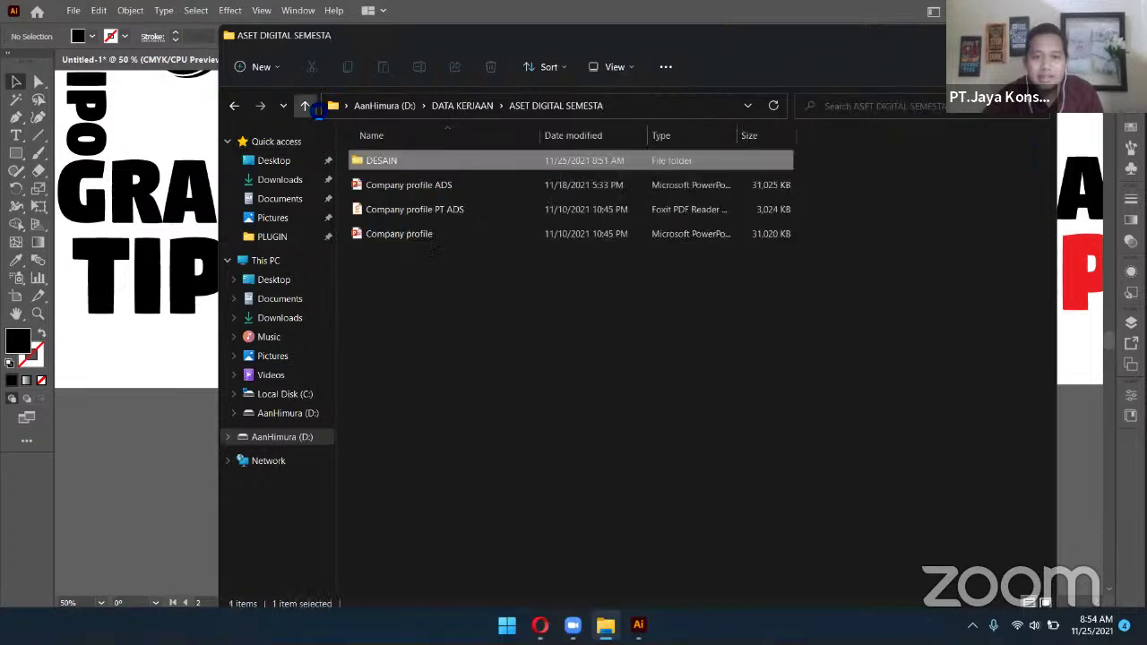
click(306, 106)
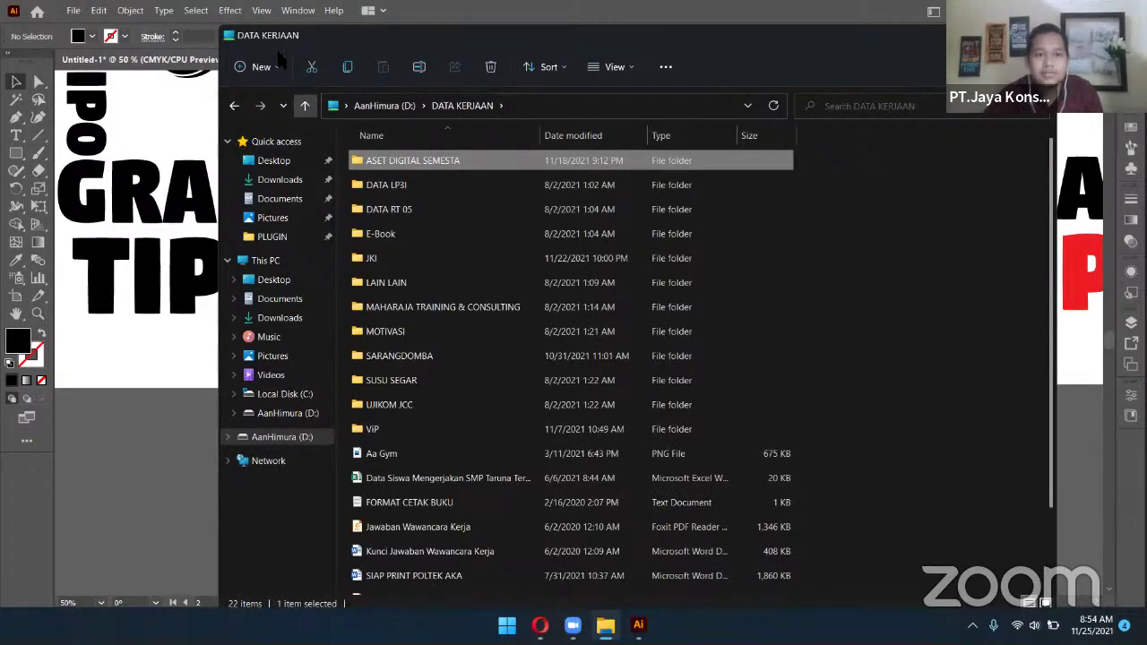
key(alt+Tab)
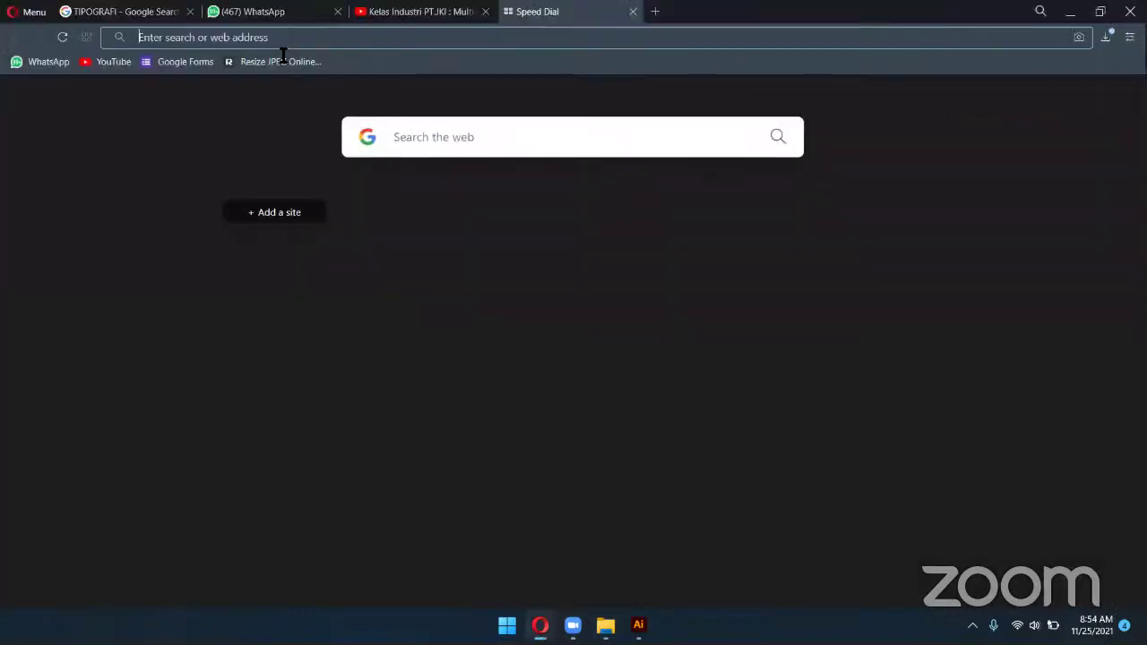
text(foto to v)
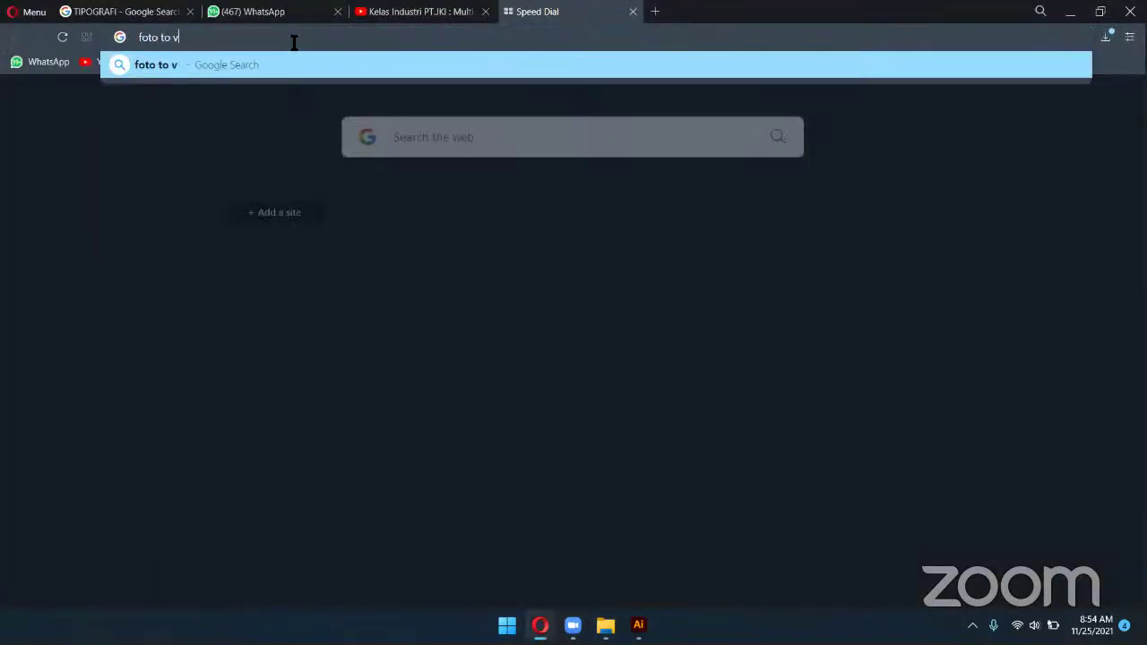
text(ector)
Search 'foto to vector' and preview the Photoshop, Vector Art Effect and Convert Image results
key(Return)
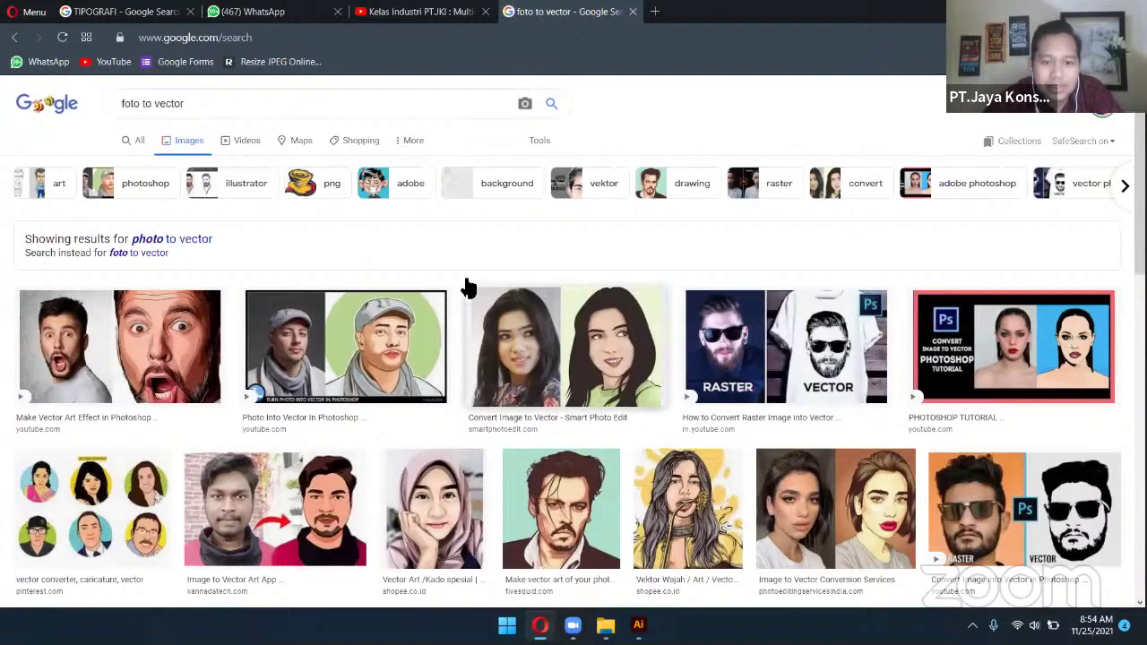
click(333, 372)
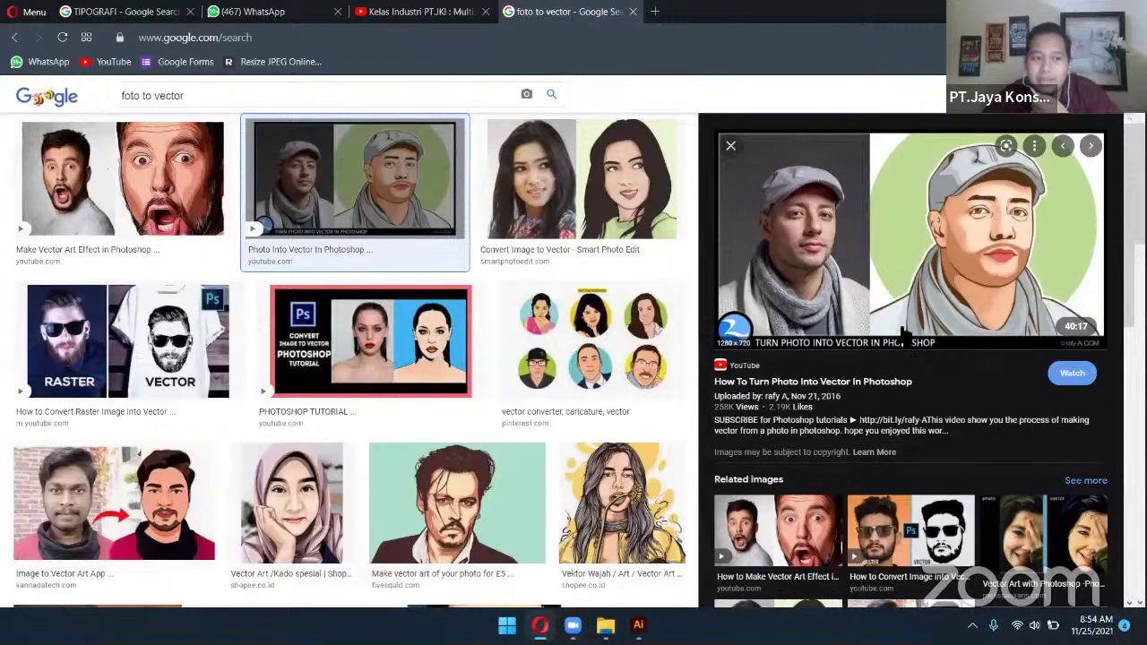
click(1063, 146)
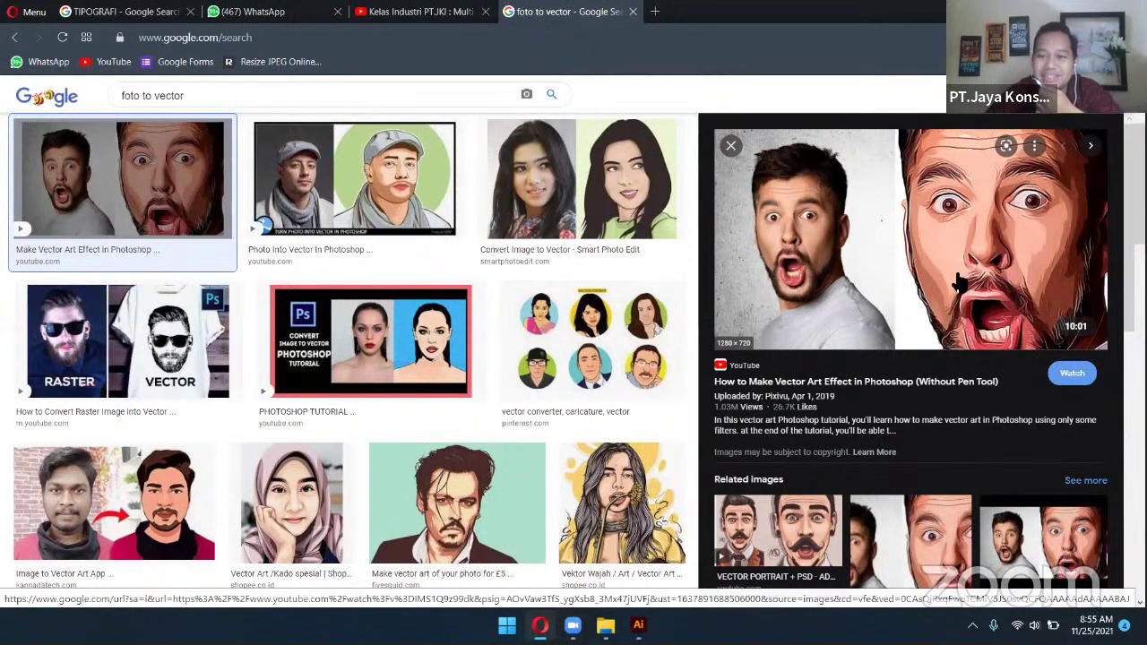
scroll(640, 241, down, 4)
scroll(636, 241, up, 5)
click(632, 240)
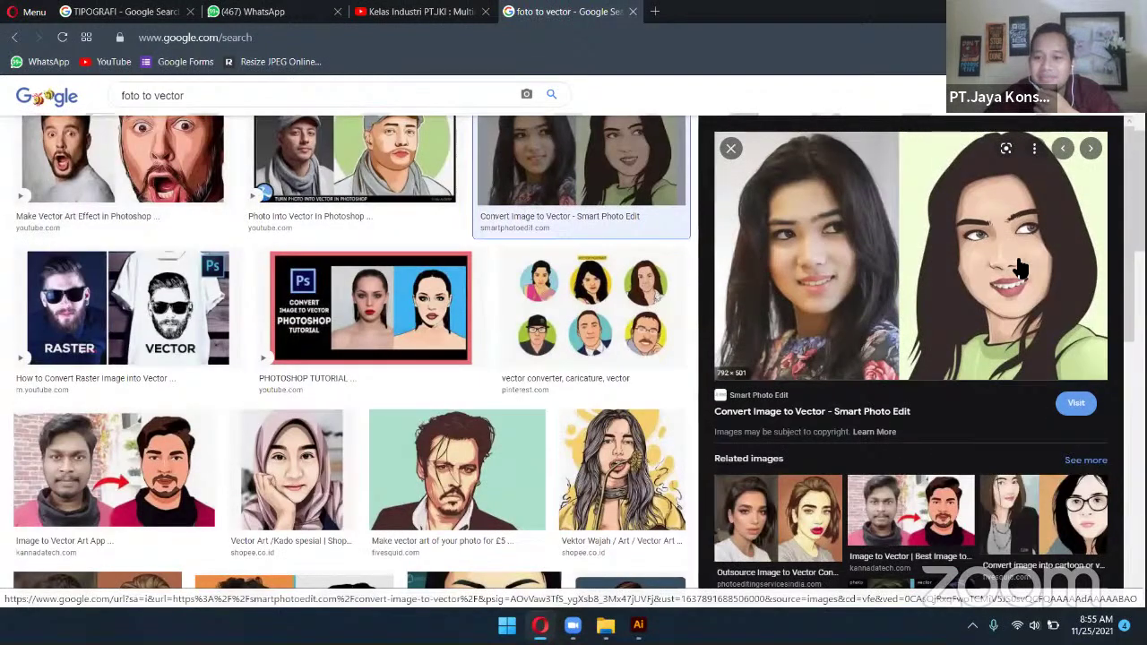
Preview the Vector Beautiful result and open its DeviantArt page in a new tab
scroll(499, 341, down, 2)
click(496, 342)
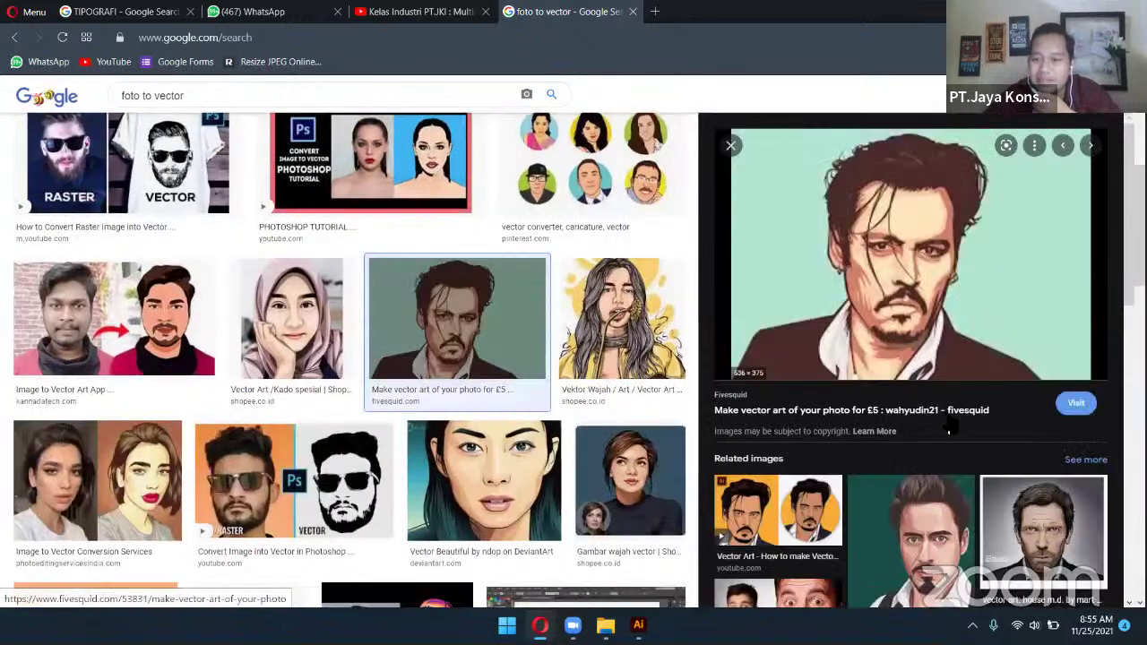
scroll(444, 356, down, 3)
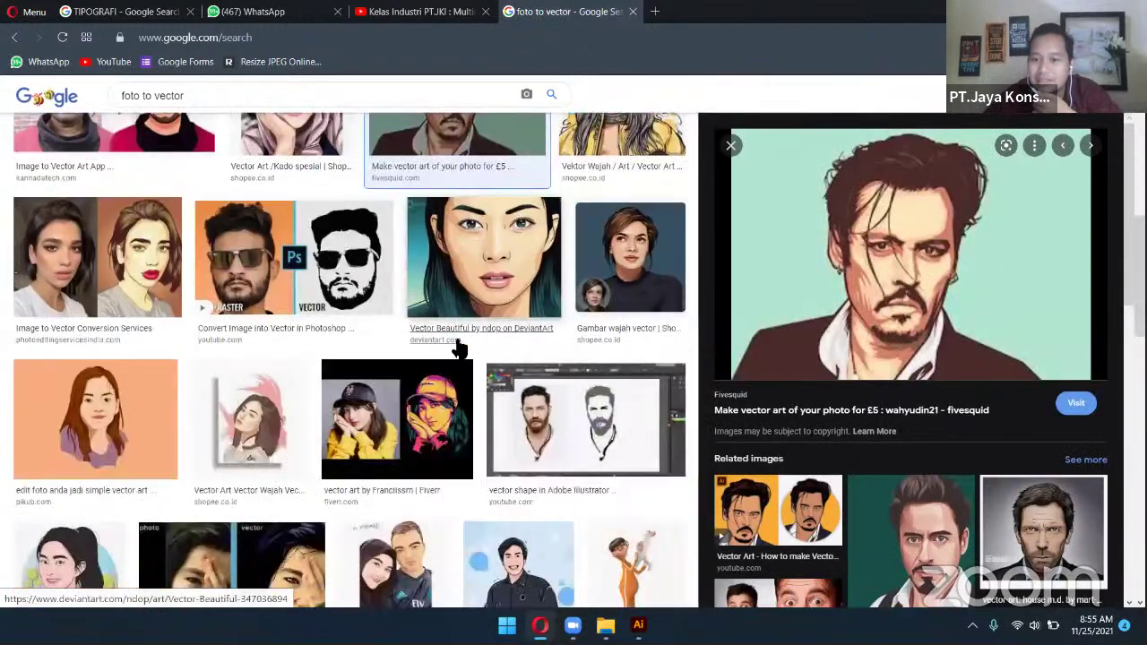
click(488, 288)
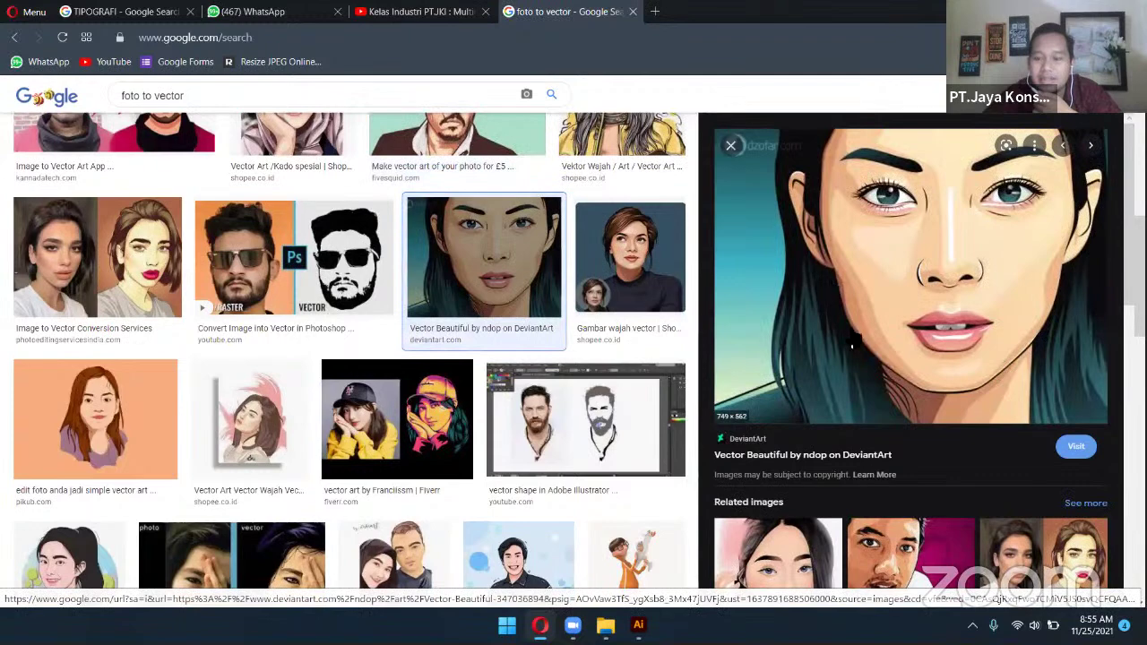
scroll(860, 358, down, 1)
click(717, 273)
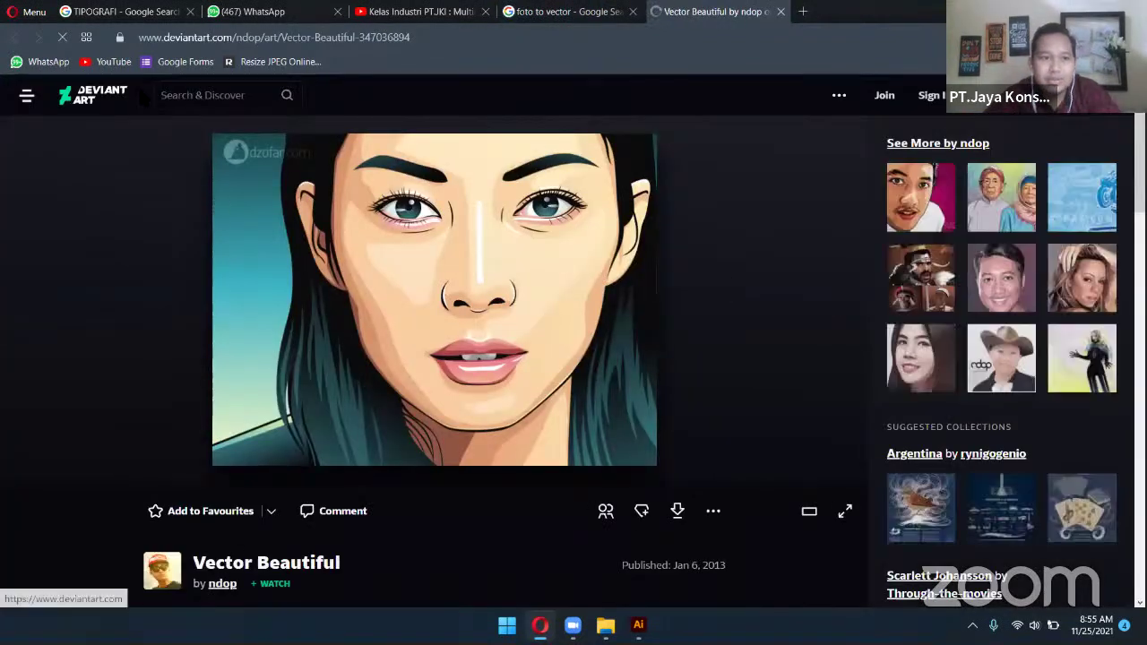
Search DeviantArt for the artist's username and scroll through the results
click(224, 95)
text(aanhimura)
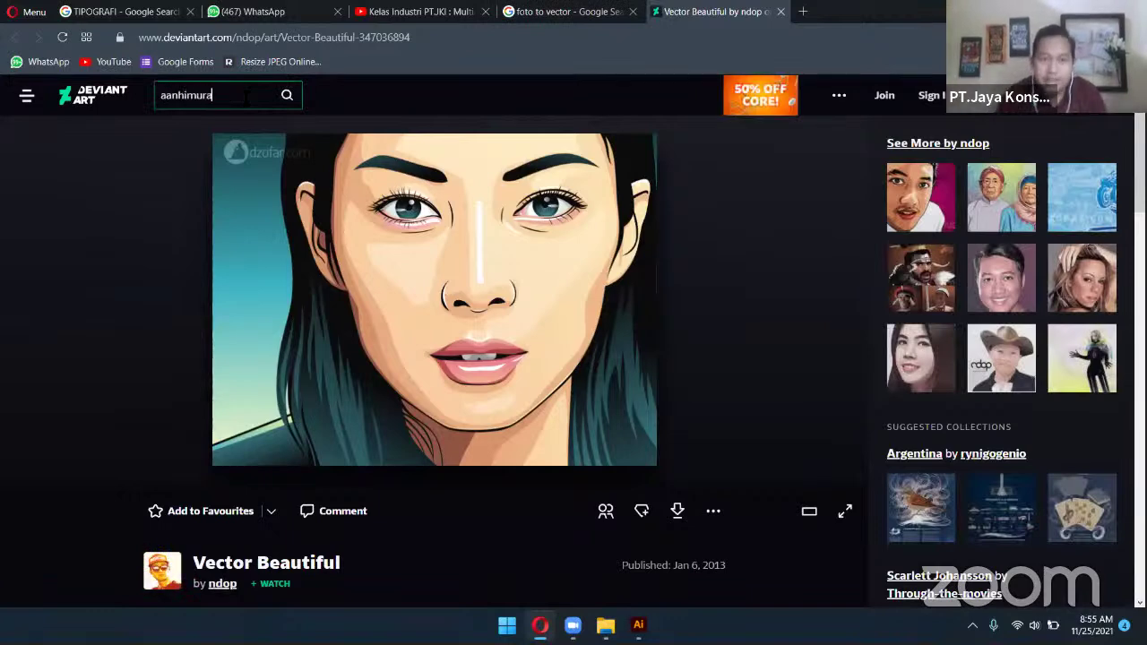
key(Return)
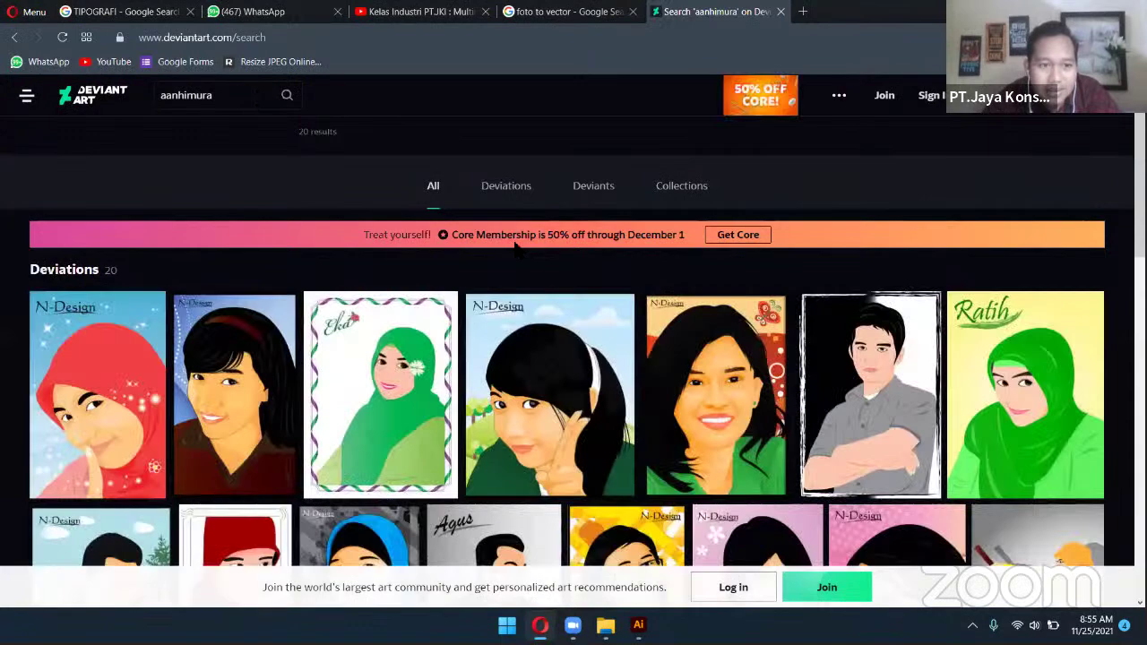
scroll(586, 309, down, 2)
scroll(586, 310, down, 3)
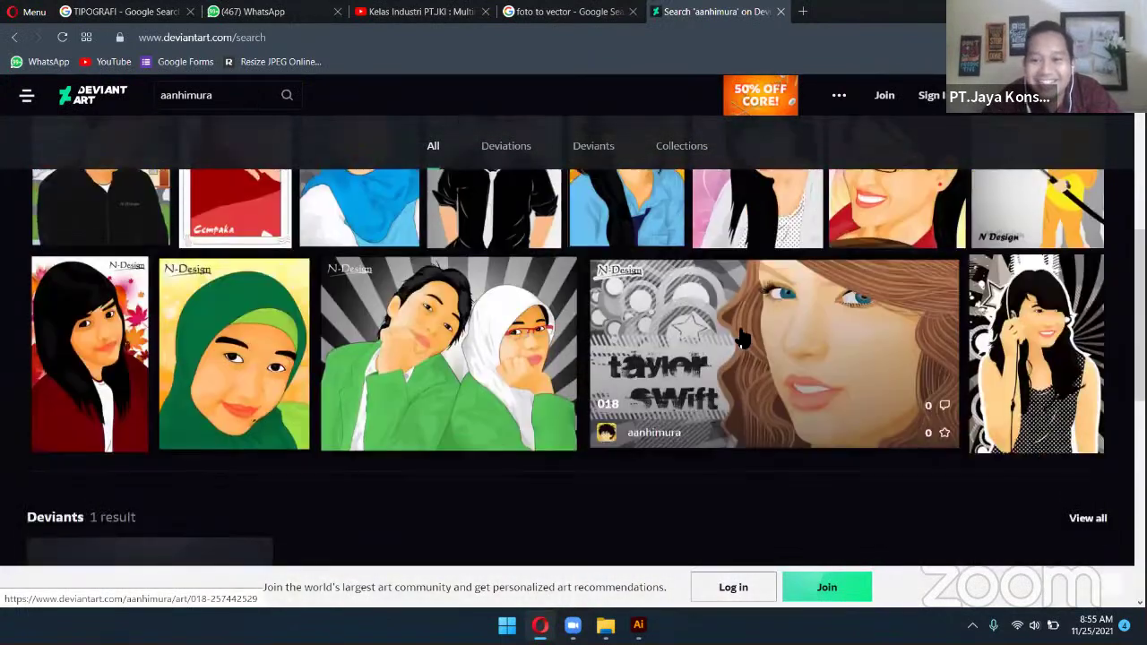
View the 018 and 016 artworks, return to the results, then switch windows
click(738, 331)
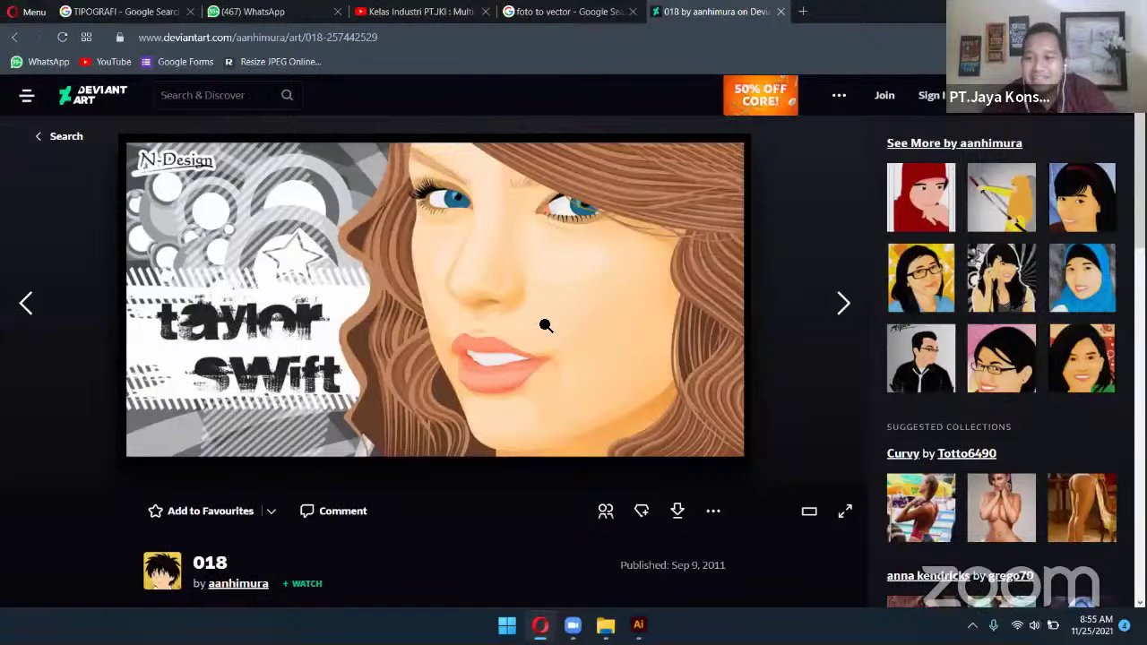
click(14, 37)
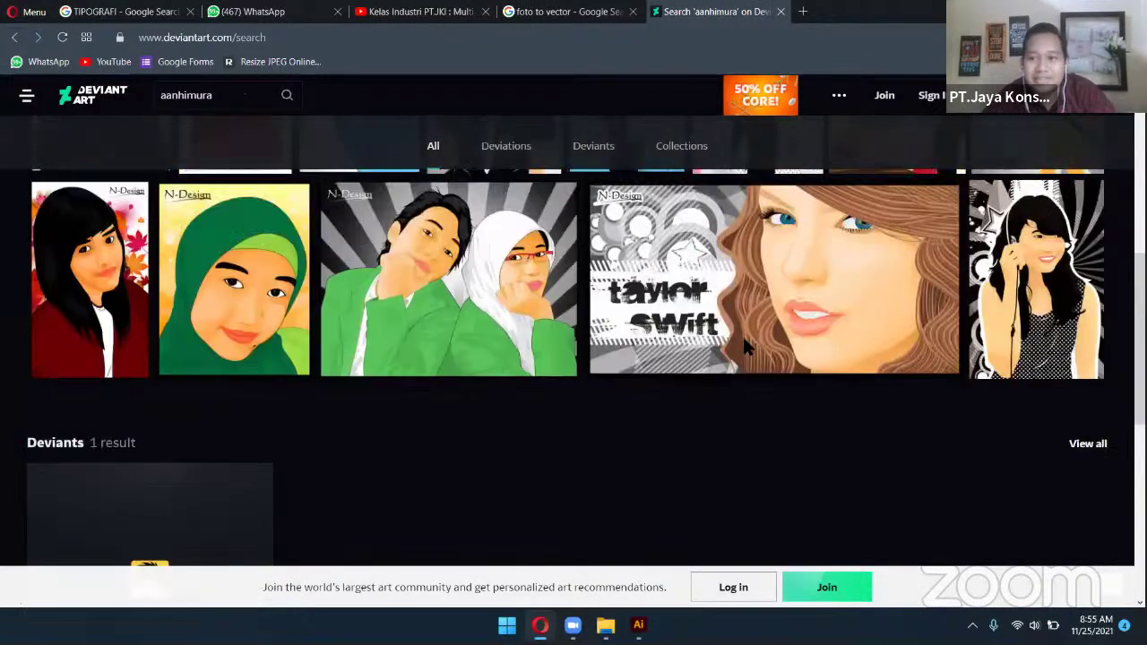
click(525, 284)
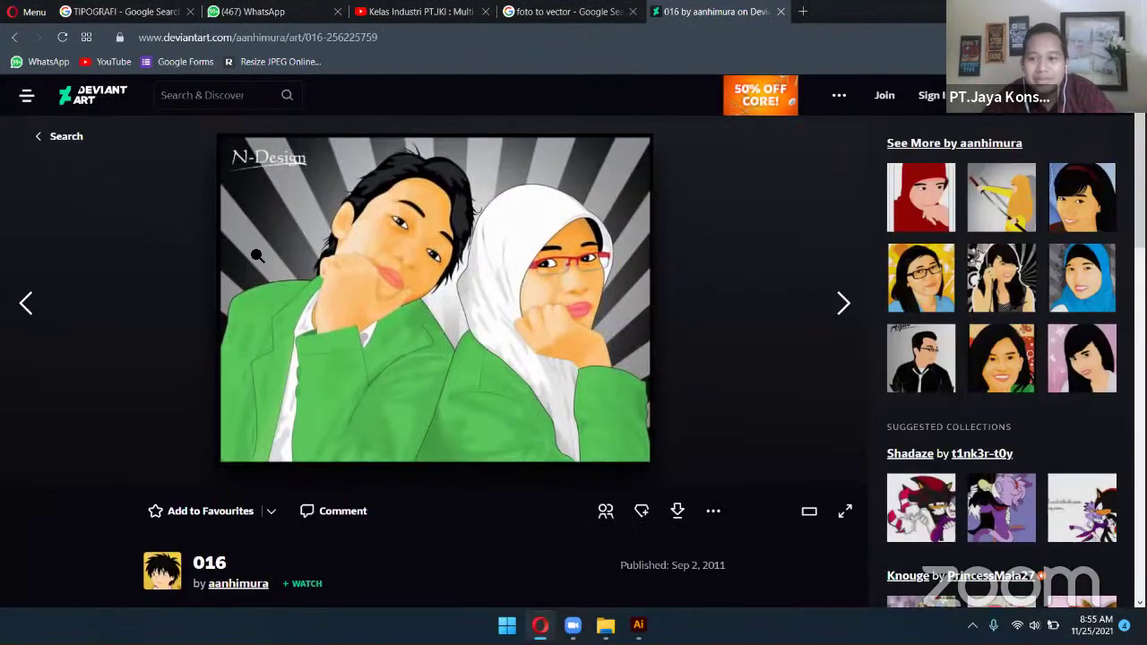
click(14, 37)
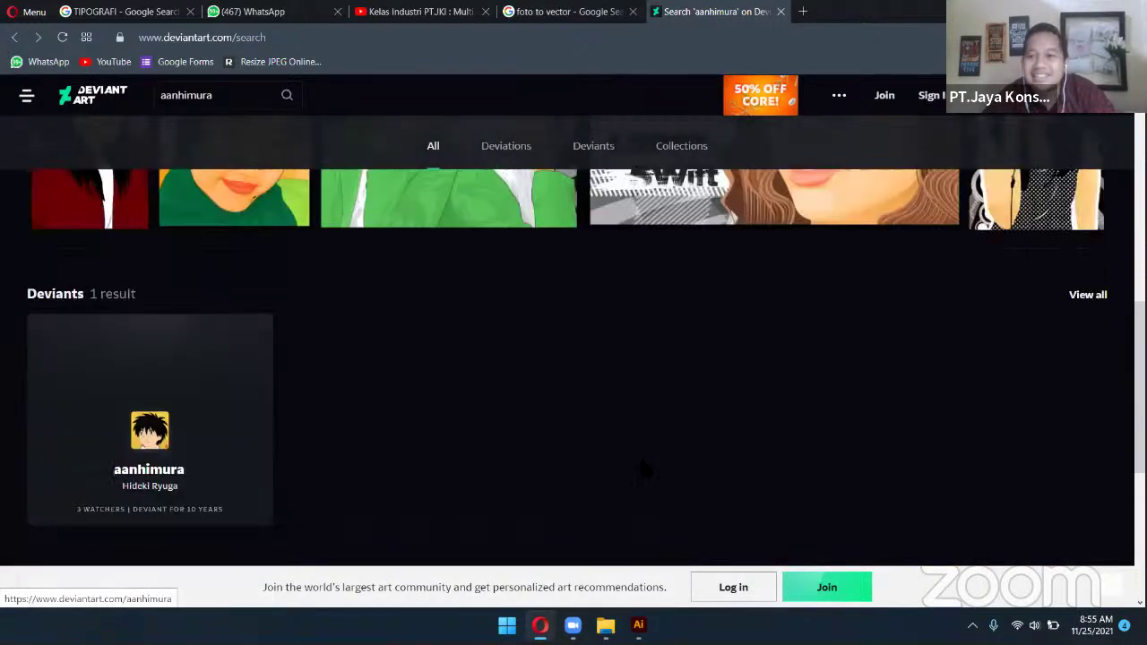
scroll(733, 358, up, 2)
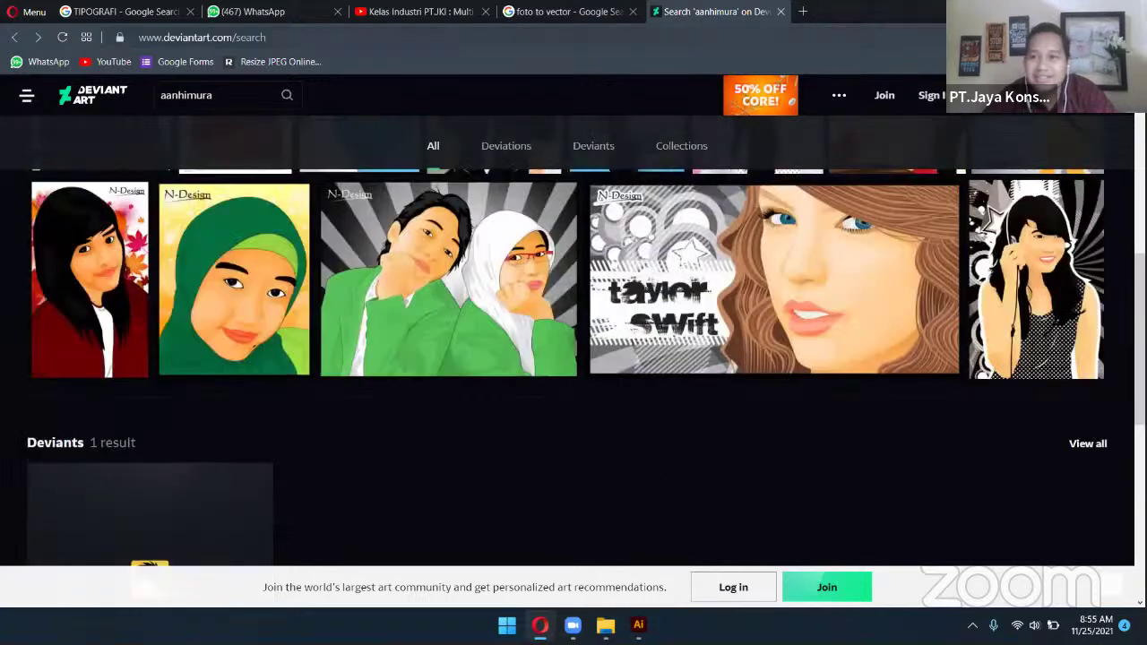
key(alt+Tab)
In File Explorer, switch to Large icons, go up to drive D, and select the passport photo
click(1082, 439)
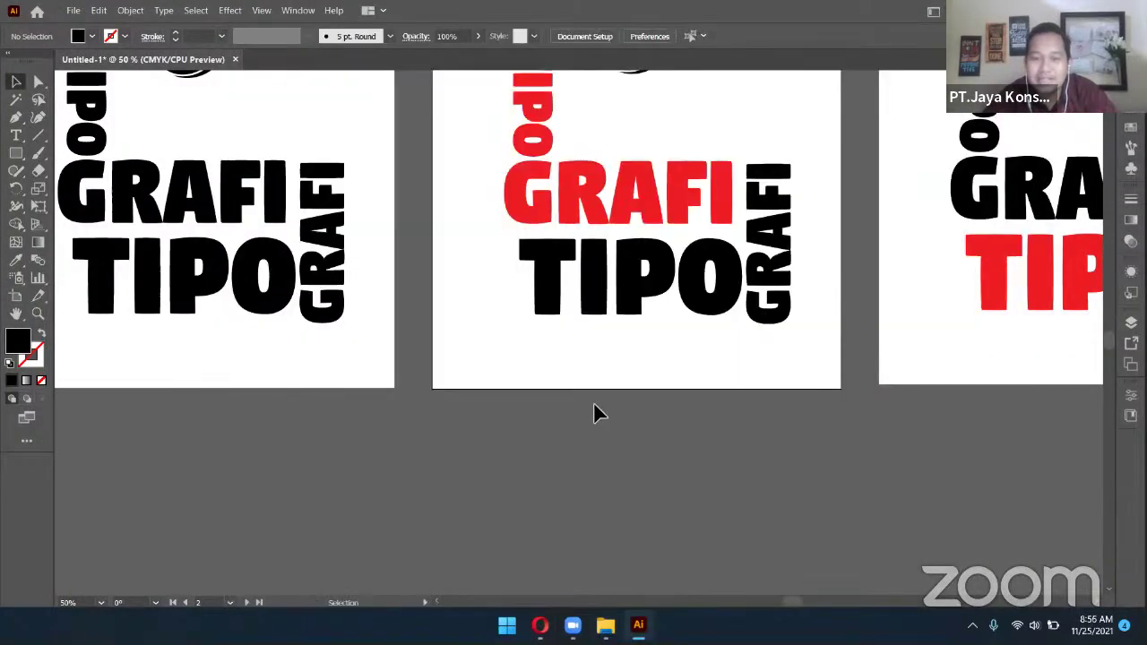
scroll(593, 409, down, 2)
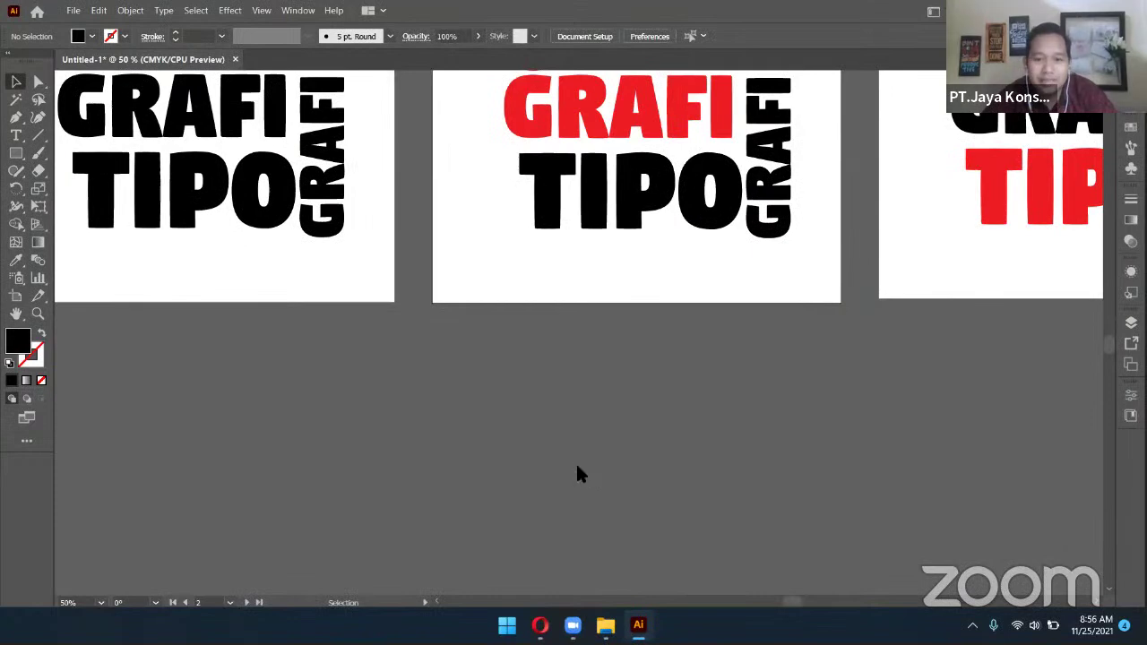
key(alt+Tab)
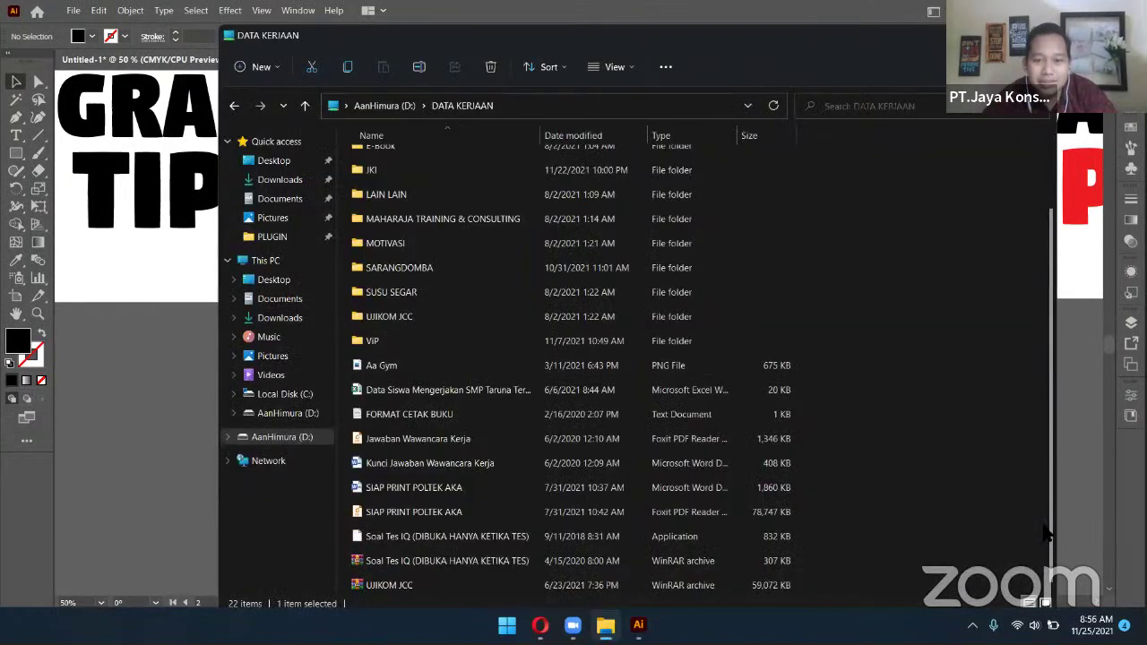
scroll(883, 377, up, 3)
click(805, 419)
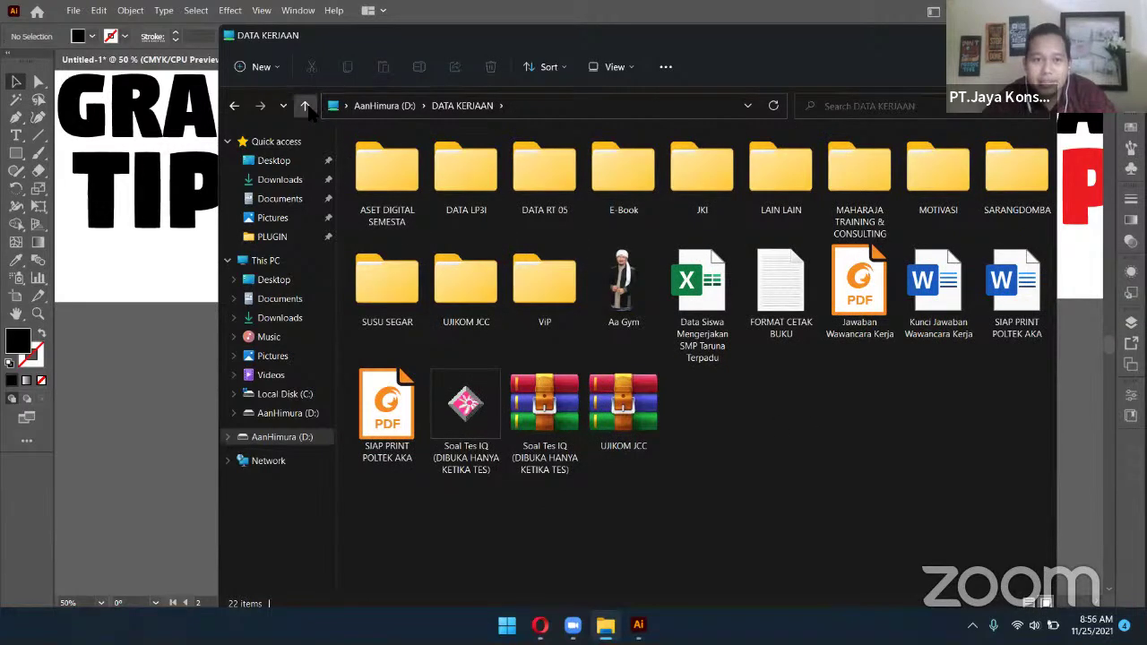
click(304, 104)
scroll(751, 434, down, 3)
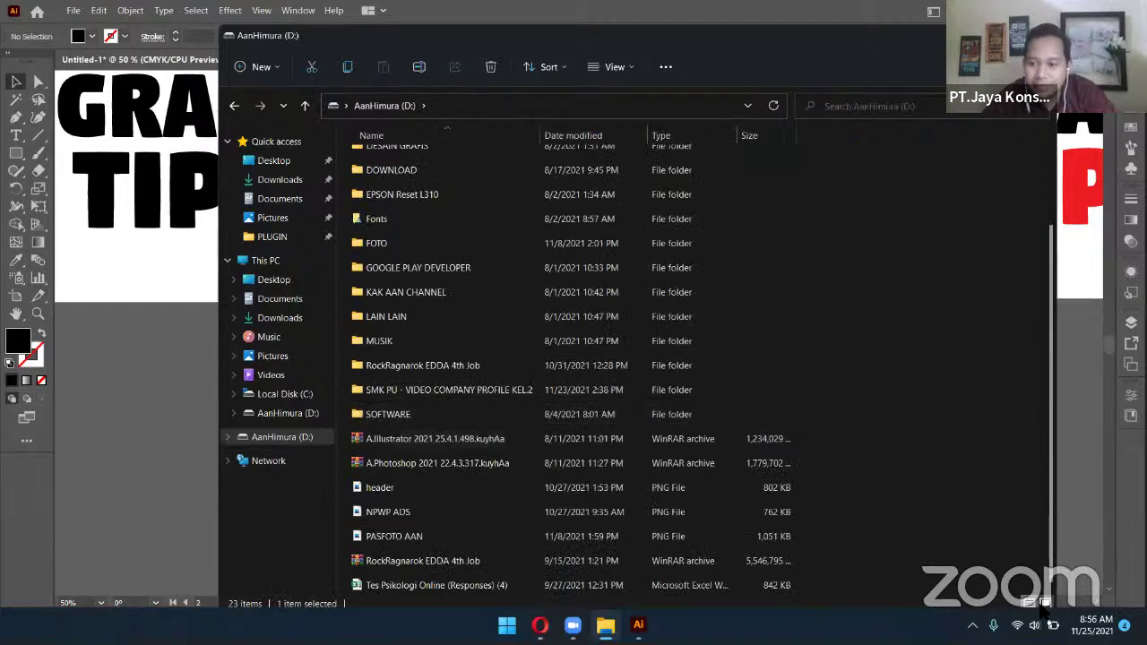
ctrl+scroll(902, 475, up, 3)
click(544, 380)
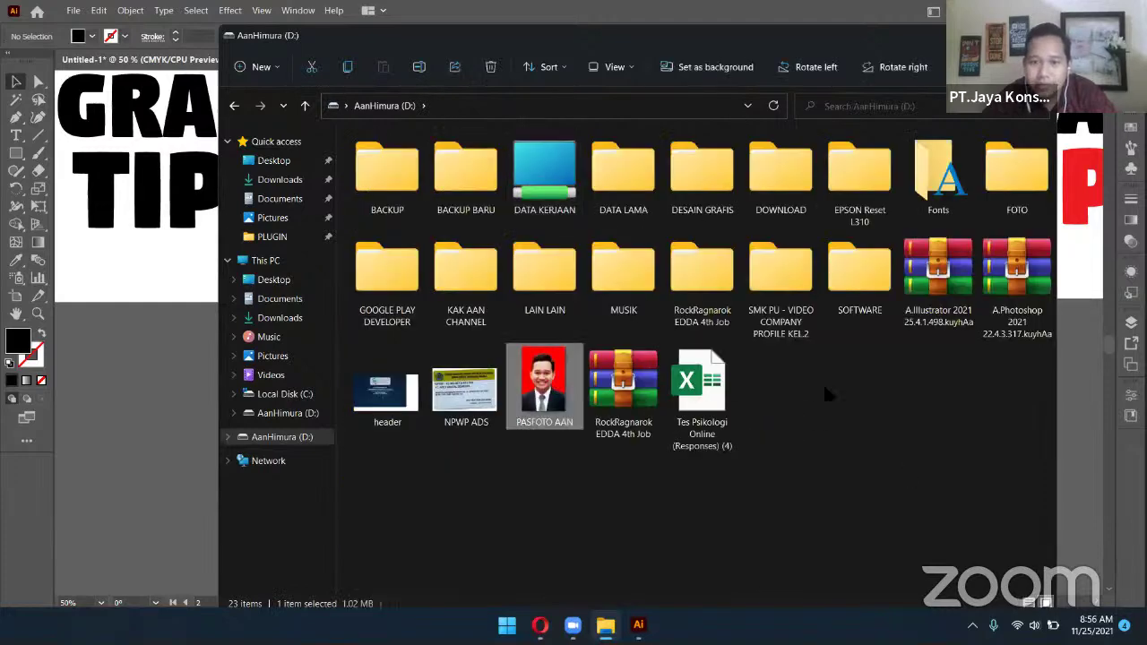
Drag the passport photo into Illustrator and move it down and to the left
drag(1077, 388, 876, 392)
drag(1016, 164, 571, 287)
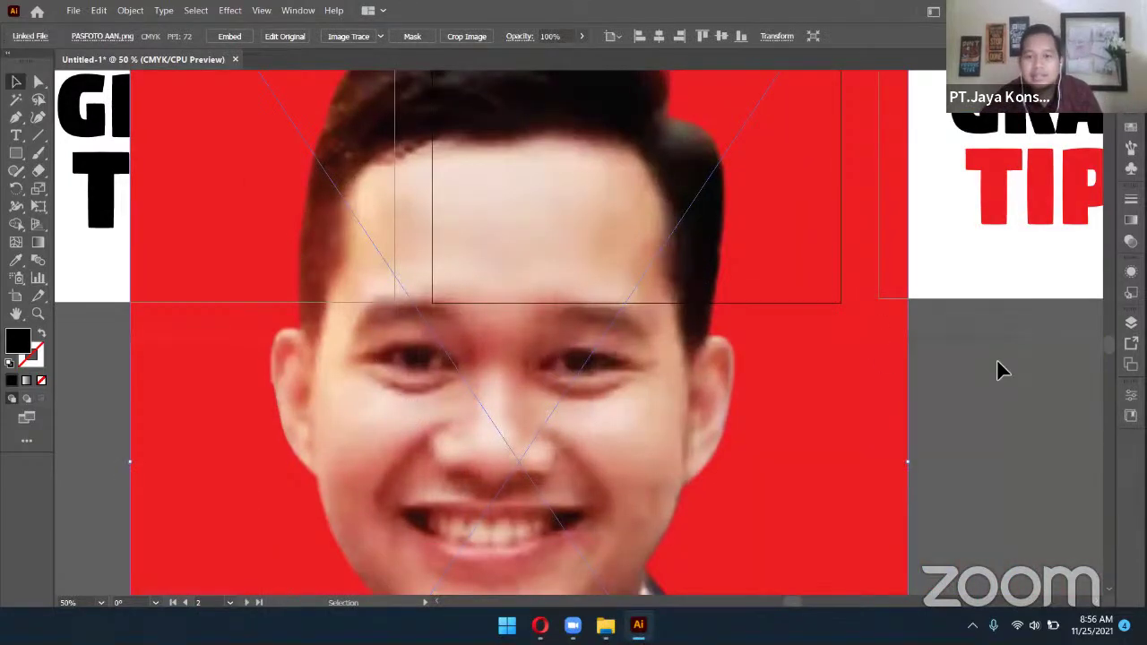
click(997, 359)
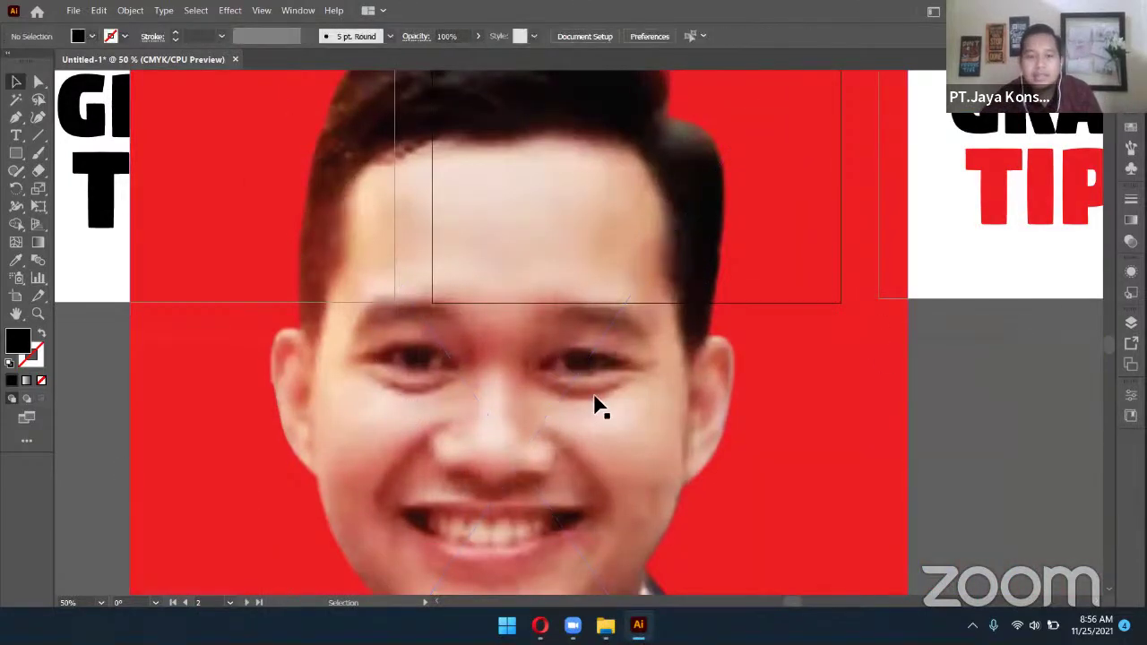
scroll(588, 393, down, 1)
scroll(591, 405, up, 2)
scroll(590, 405, up, 1)
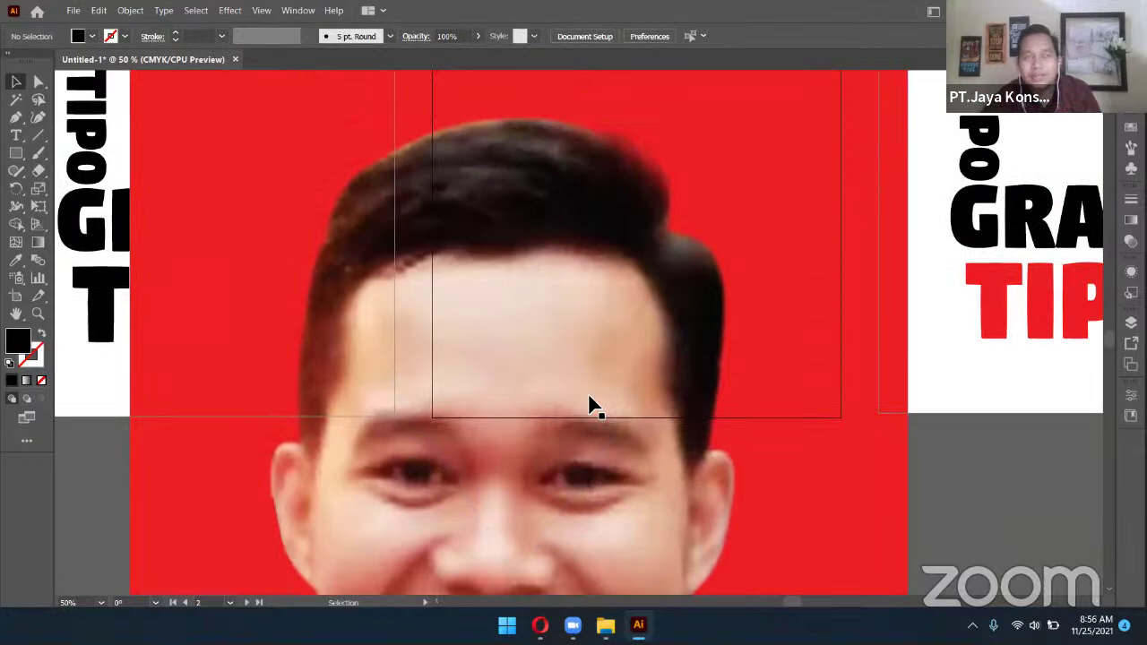
scroll(590, 405, down, 1)
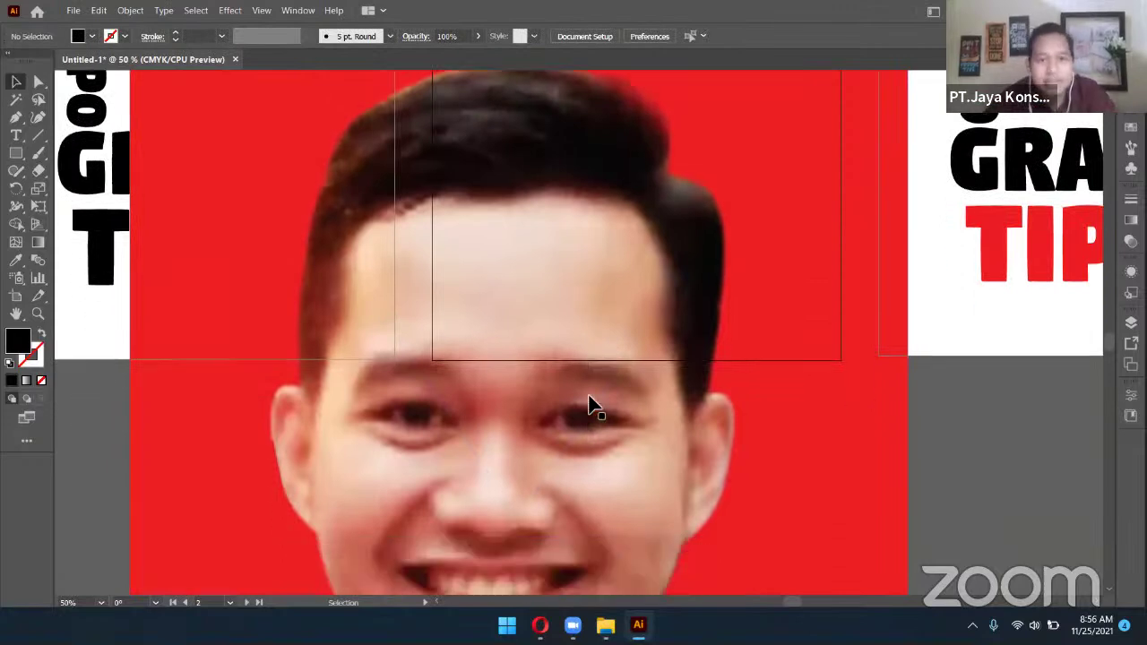
scroll(590, 405, down, 1)
scroll(590, 405, down, 1)
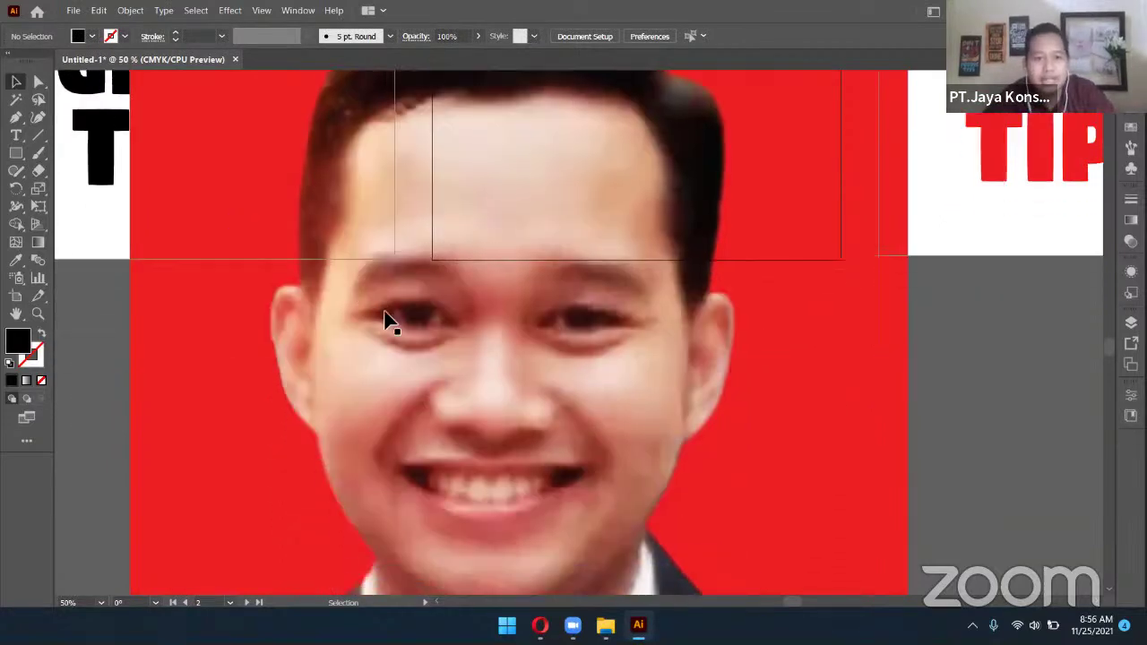
scroll(331, 301, up, 2)
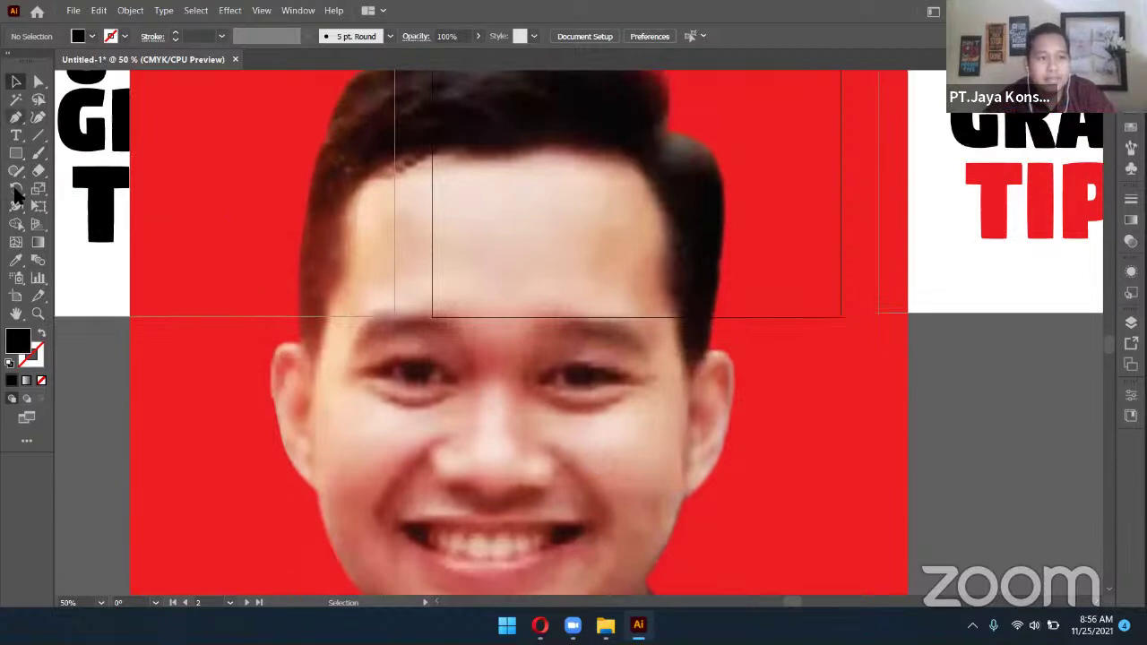
Trace a thin curved black eyebrow shape over the photo's left eyebrow with the Pen tool
click(16, 116)
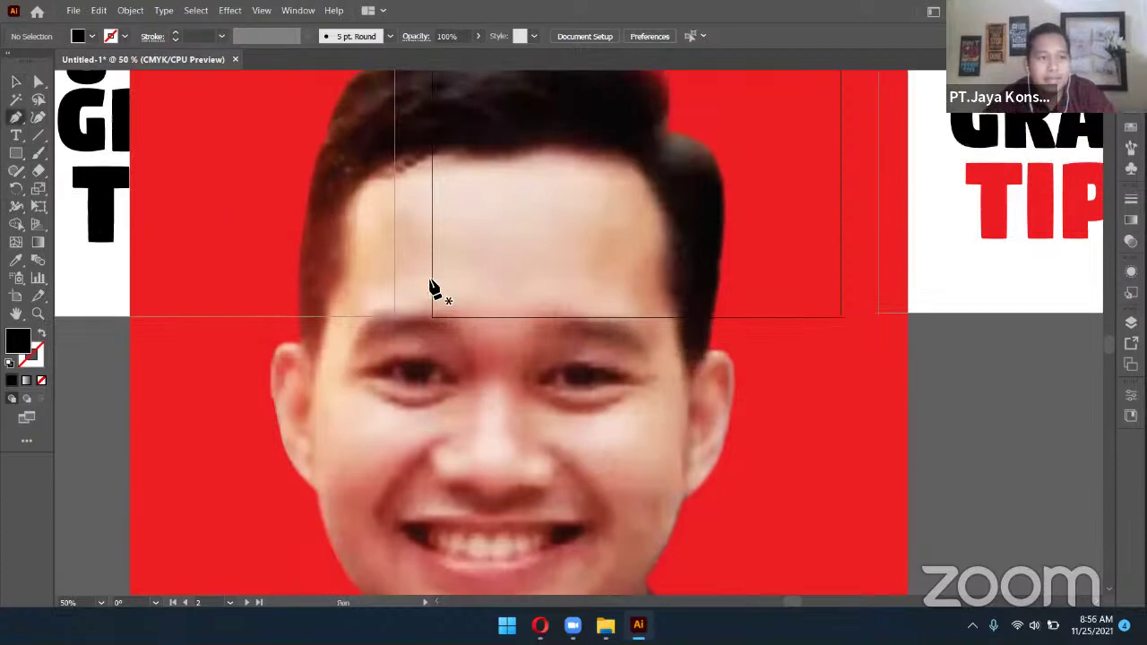
click(353, 339)
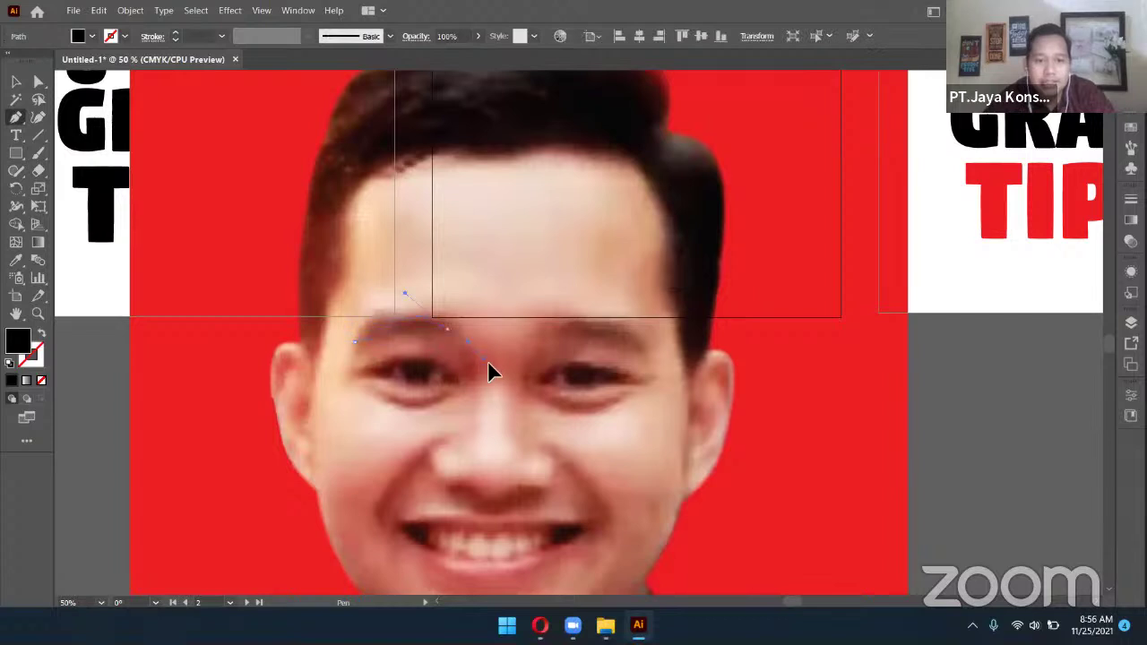
drag(496, 366, 498, 364)
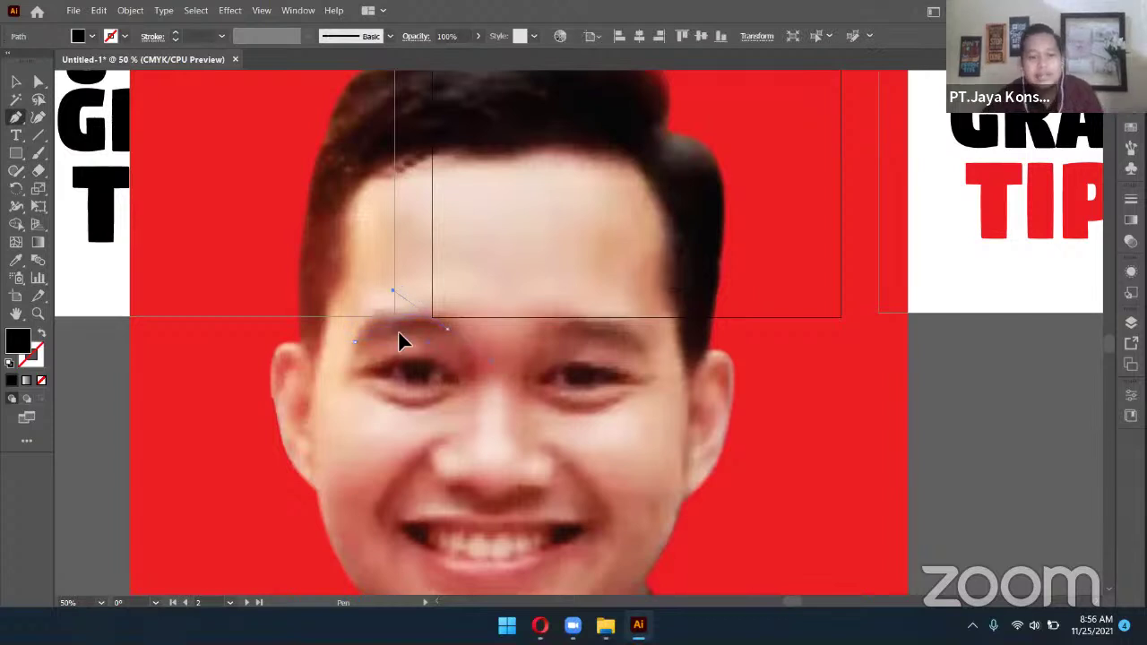
drag(407, 330, 407, 330)
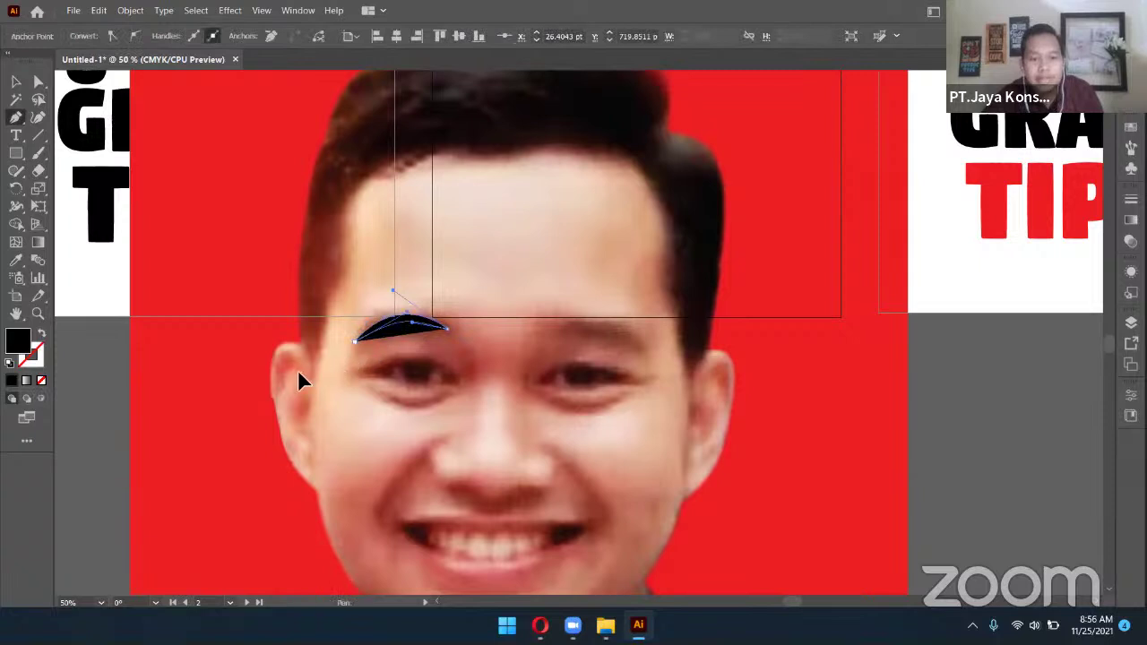
drag(299, 375, 301, 377)
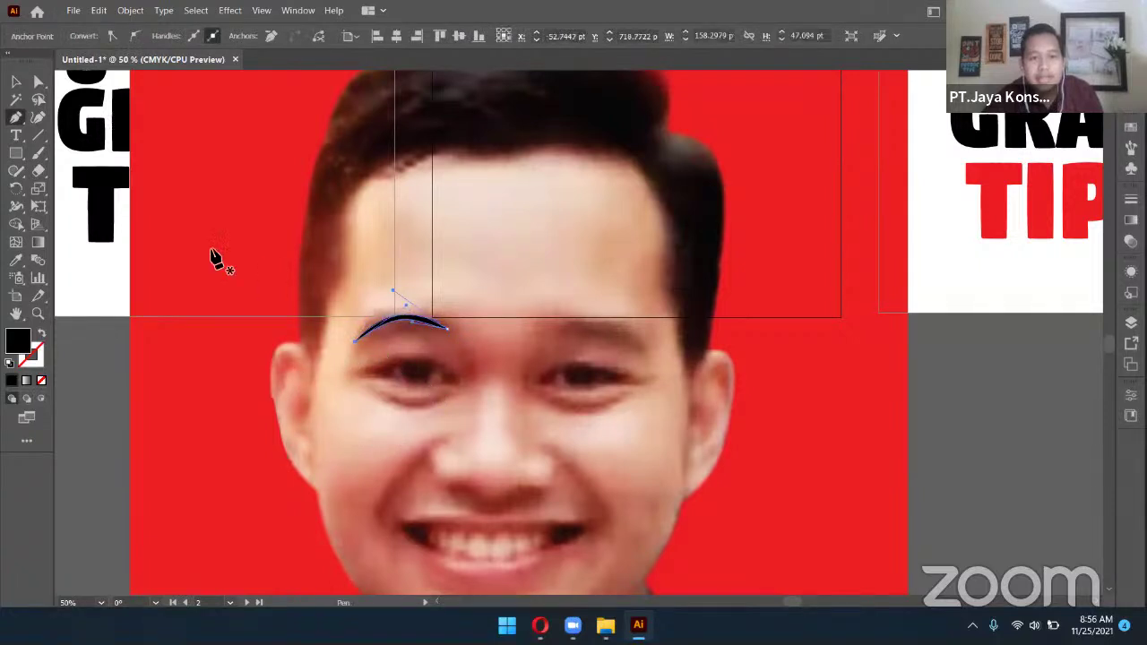
click(17, 85)
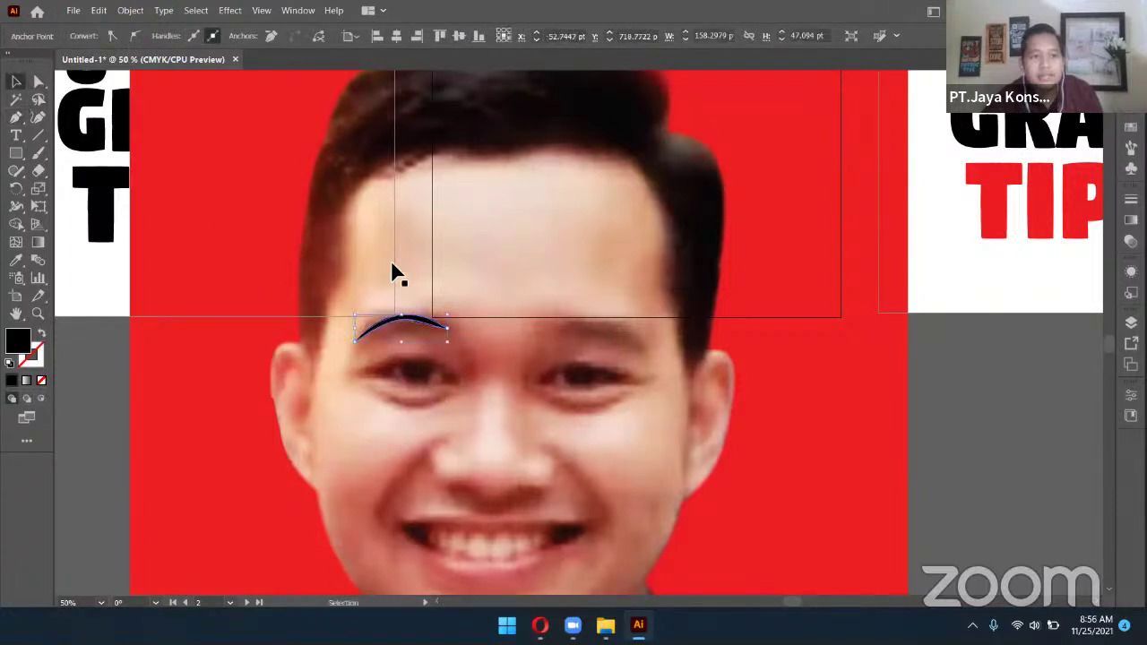
click(425, 328)
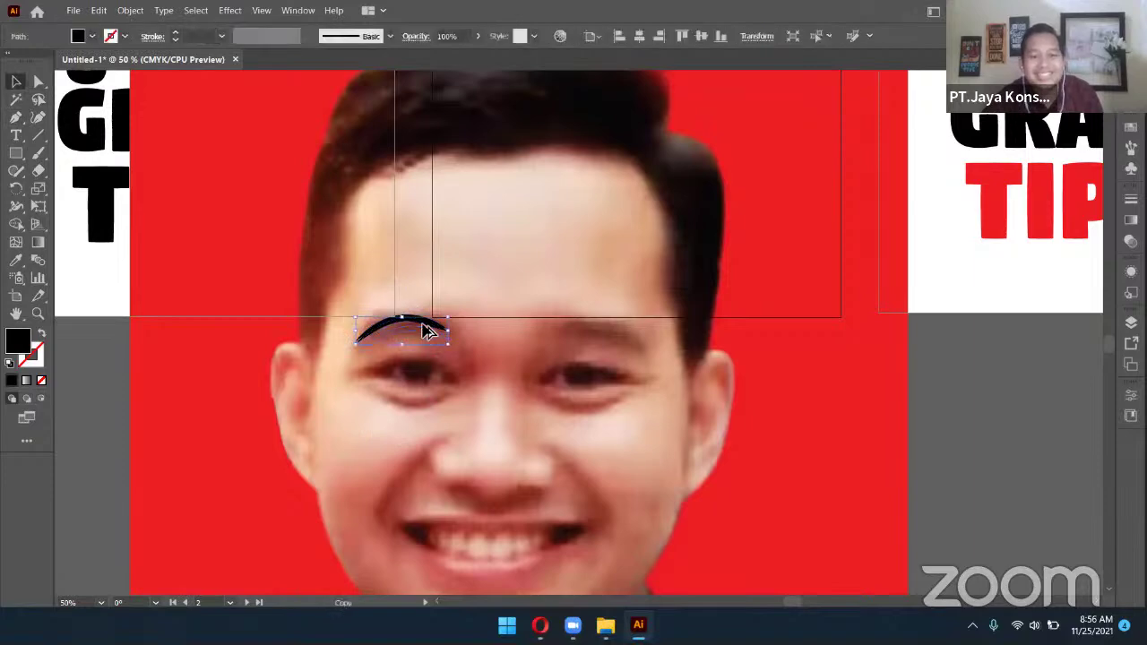
click(953, 378)
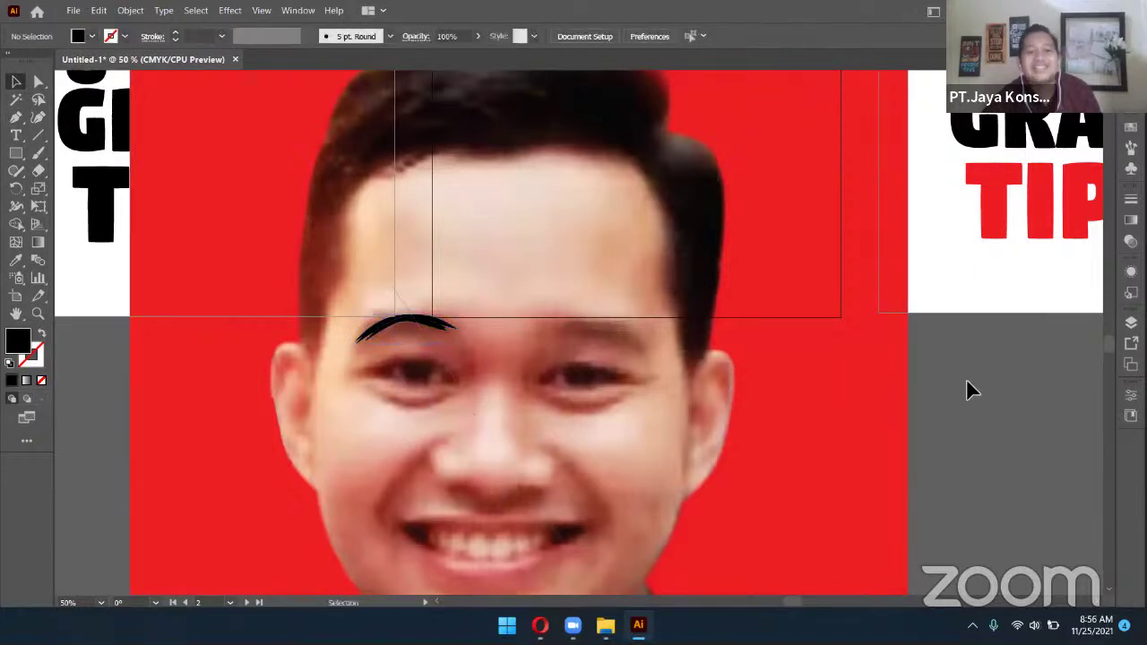
Scroll back to the placed passport photo and select it
scroll(966, 378, down, 1)
scroll(806, 333, down, 2)
scroll(798, 384, up, 5)
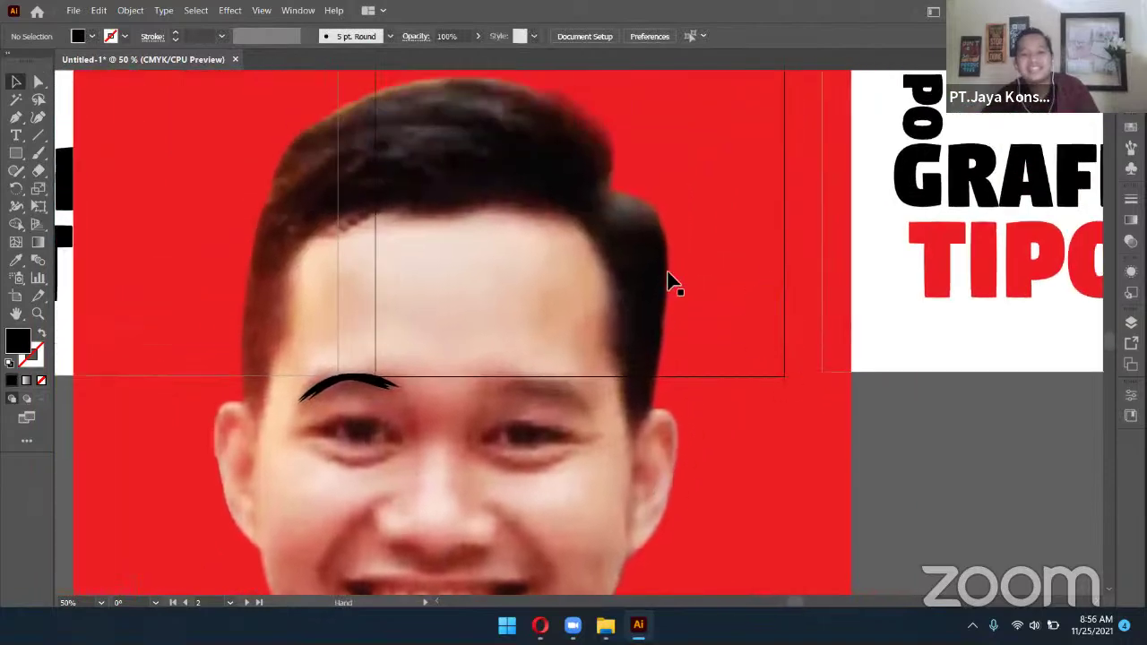
click(669, 281)
Delete the placed photo and the eyebrow shape, then switch to File Explorer
key(Delete)
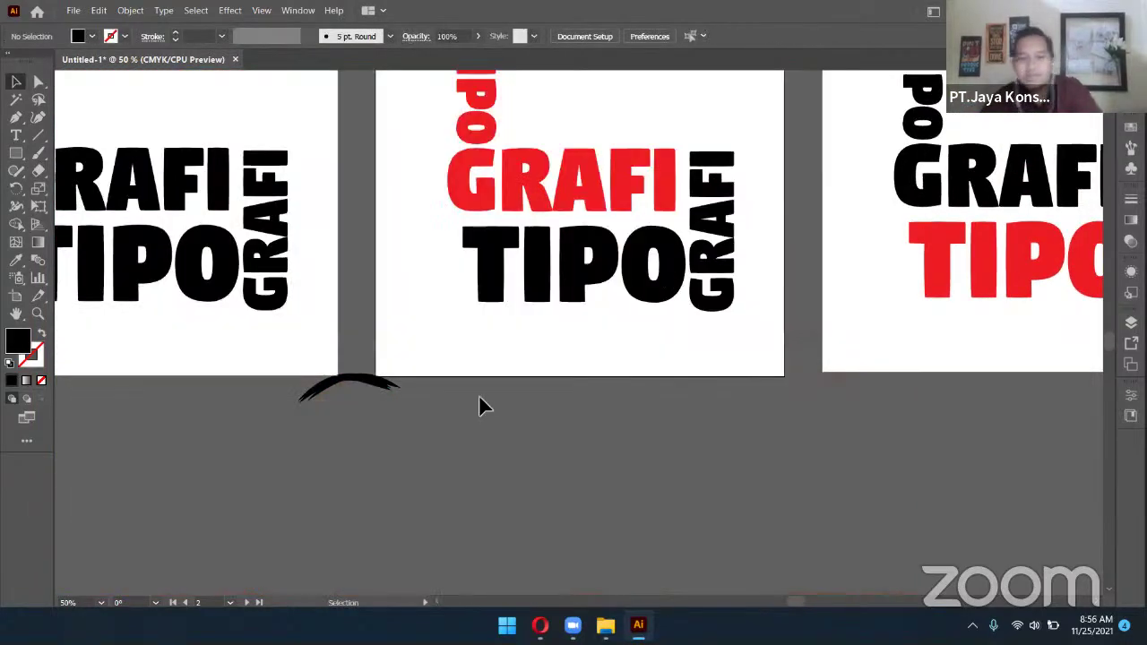
scroll(421, 394, down, 1)
key(ctrl+a)
key(Delete)
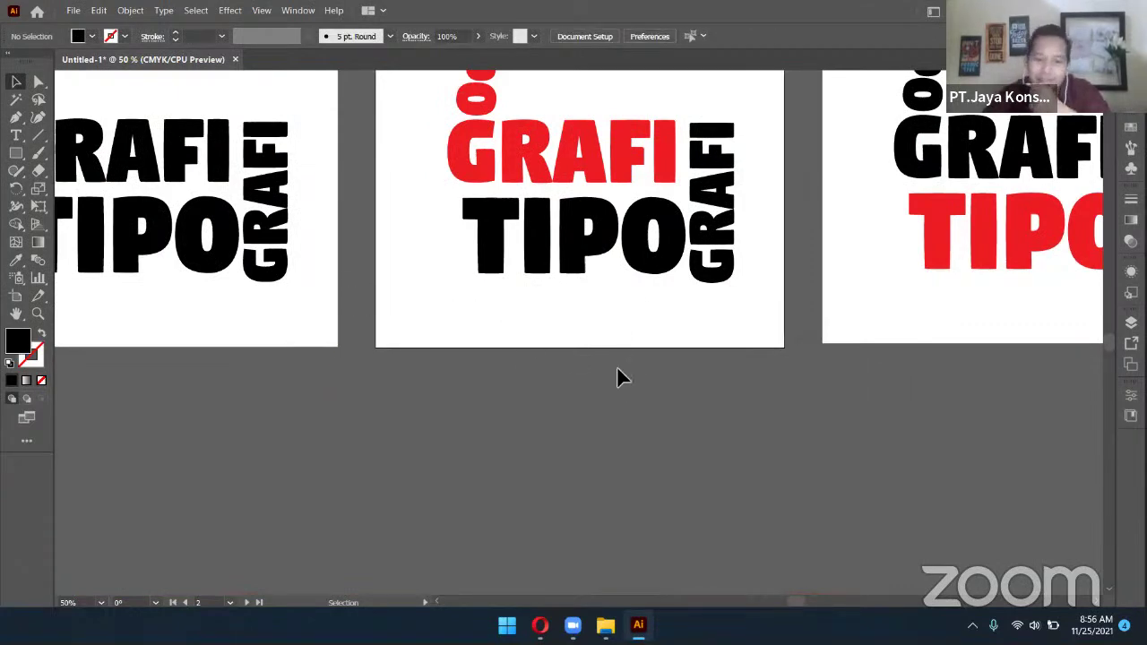
scroll(601, 385, up, 3)
scroll(604, 379, up, 3)
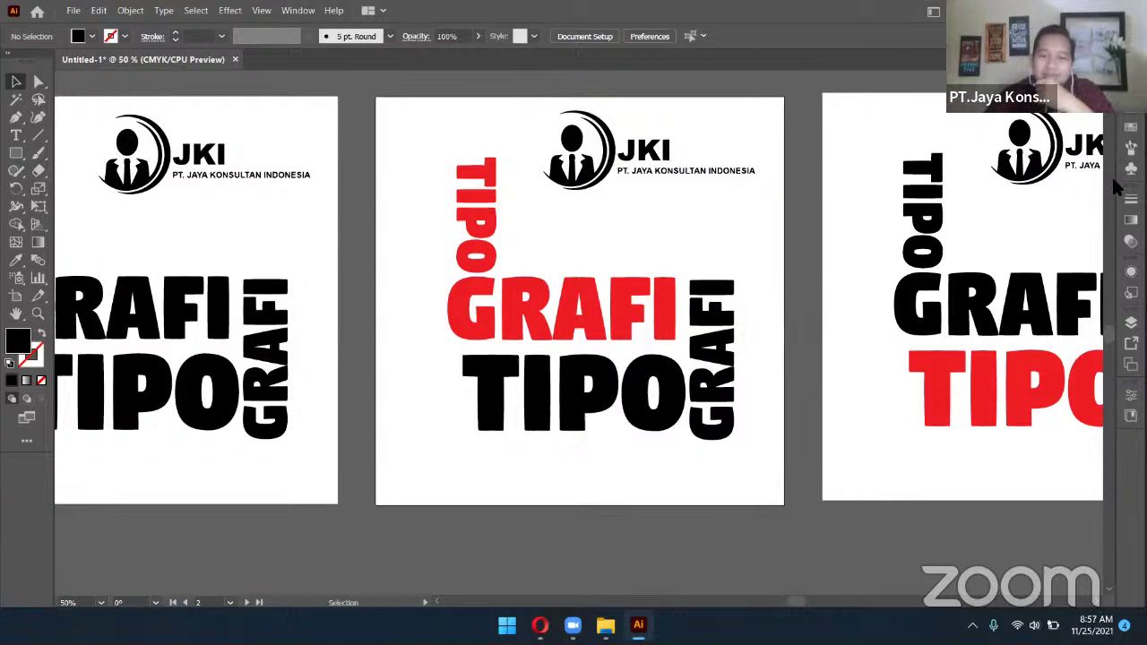
scroll(786, 289, down, 1)
scroll(860, 179, up, 1)
key(alt+Tab)
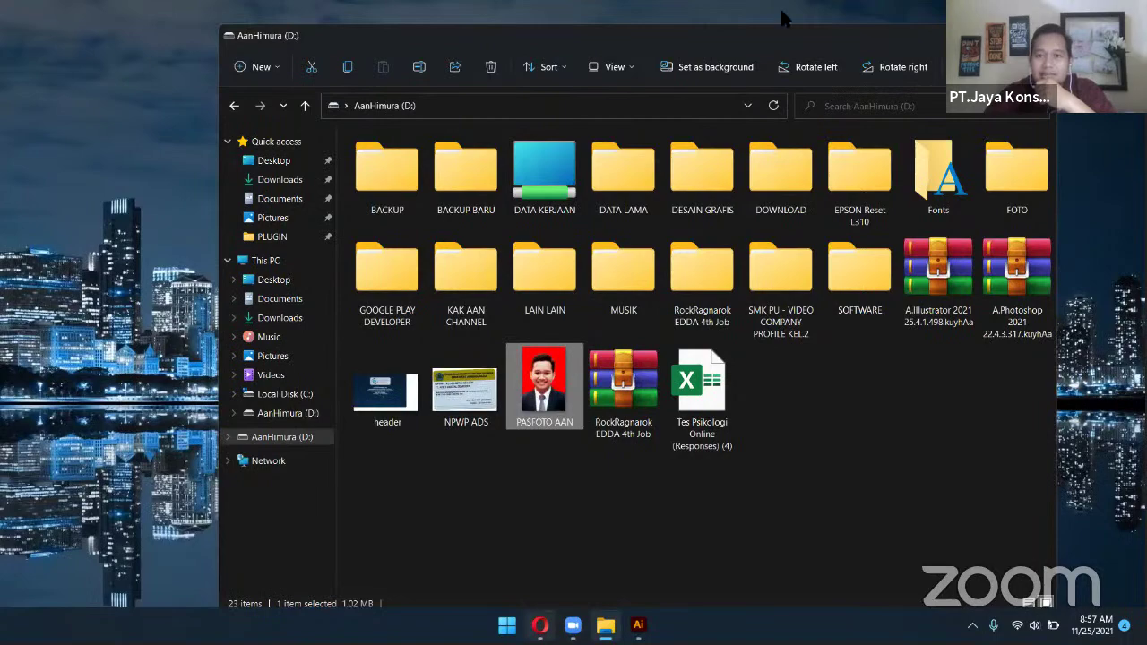
Close the foto to vector search tab and glance at the WhatsApp and YouTube tabs
key(alt+Tab)
key(ctrl+w)
key(ctrl+w)
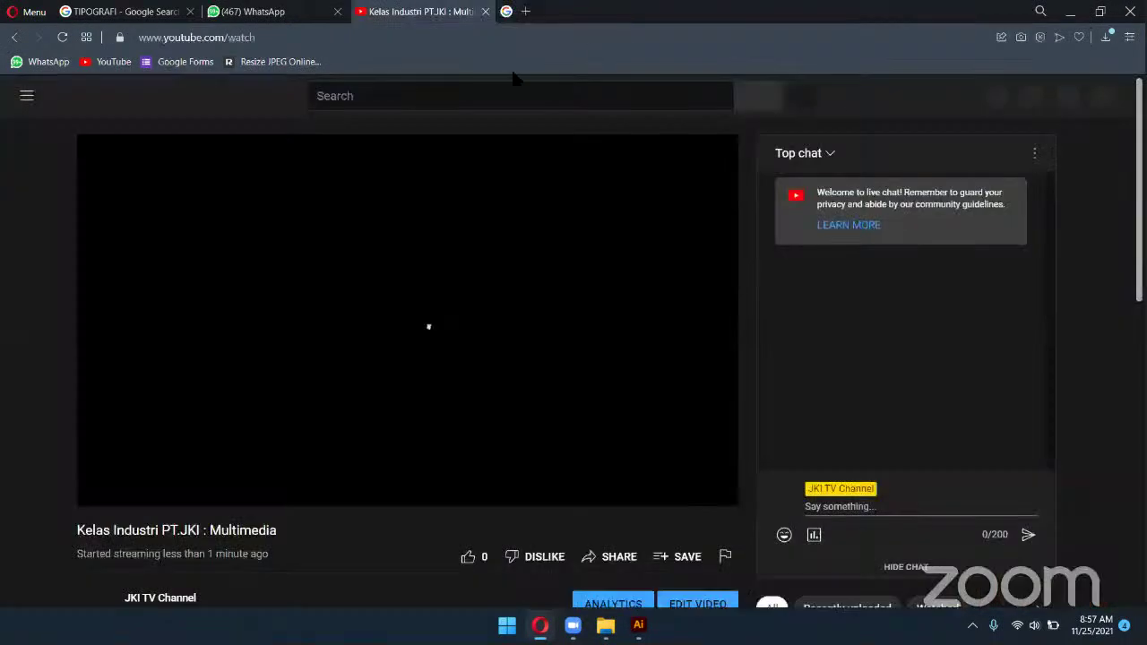
click(255, 11)
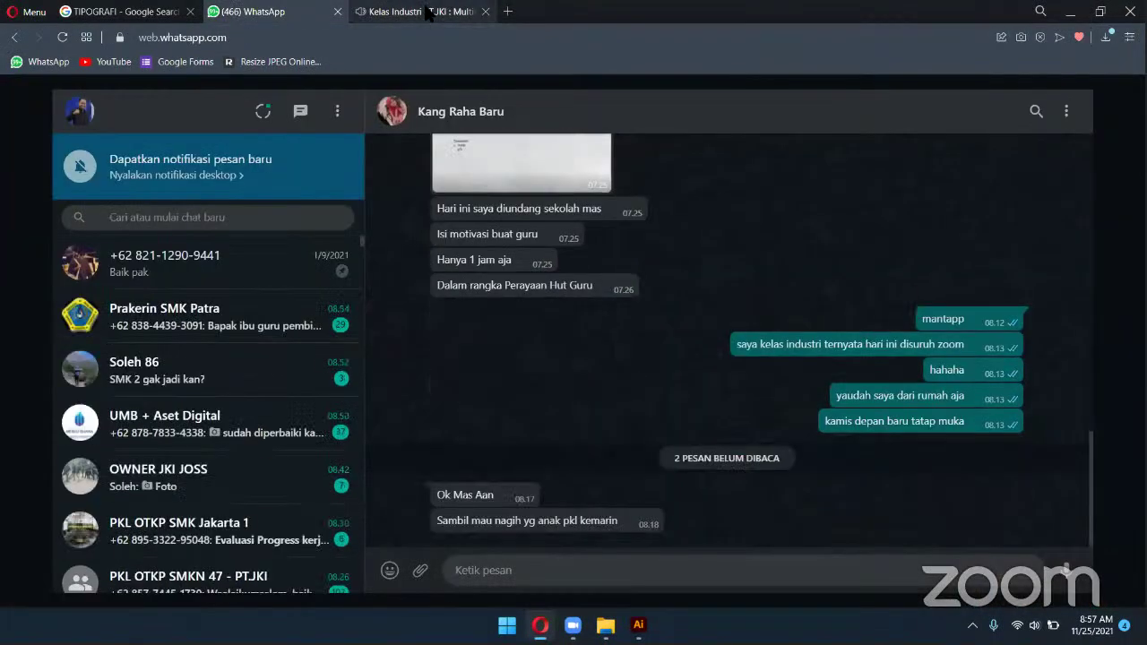
click(428, 12)
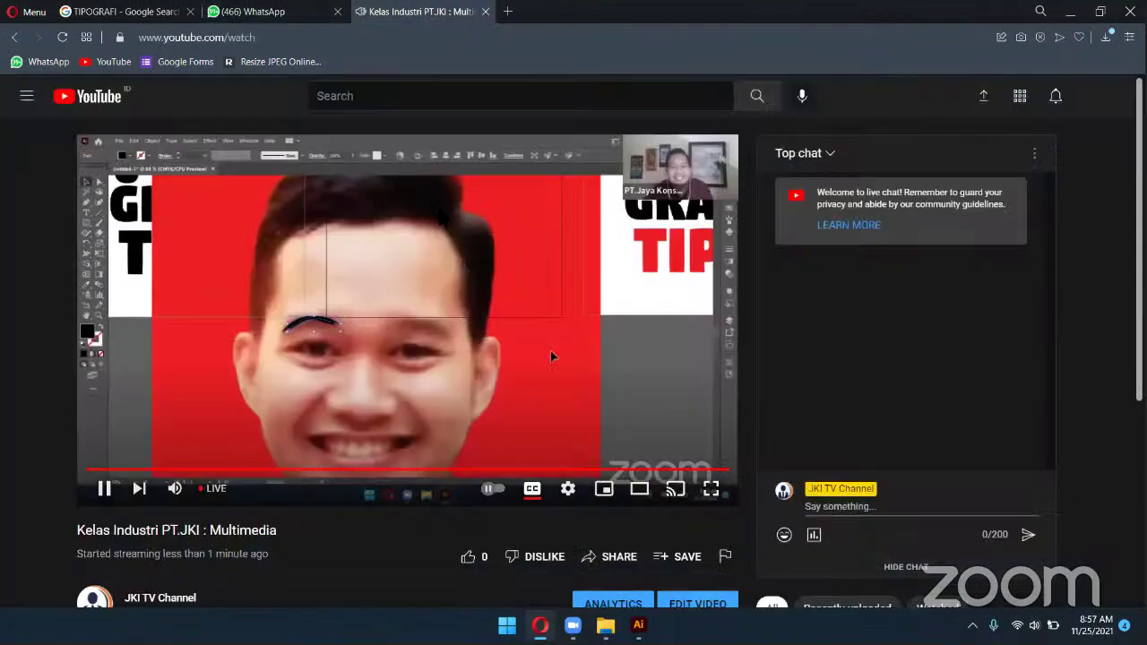
click(298, 14)
Browse the TIPOGRAFI image results, then return to the Illustrator artboards
click(126, 11)
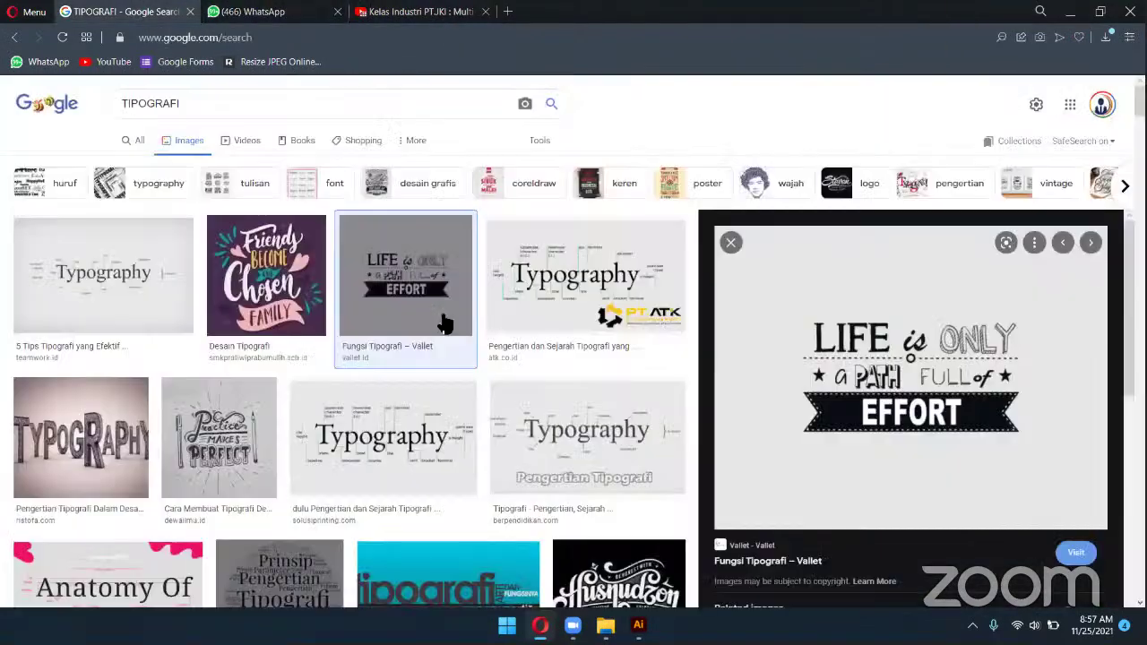
scroll(477, 348, down, 3)
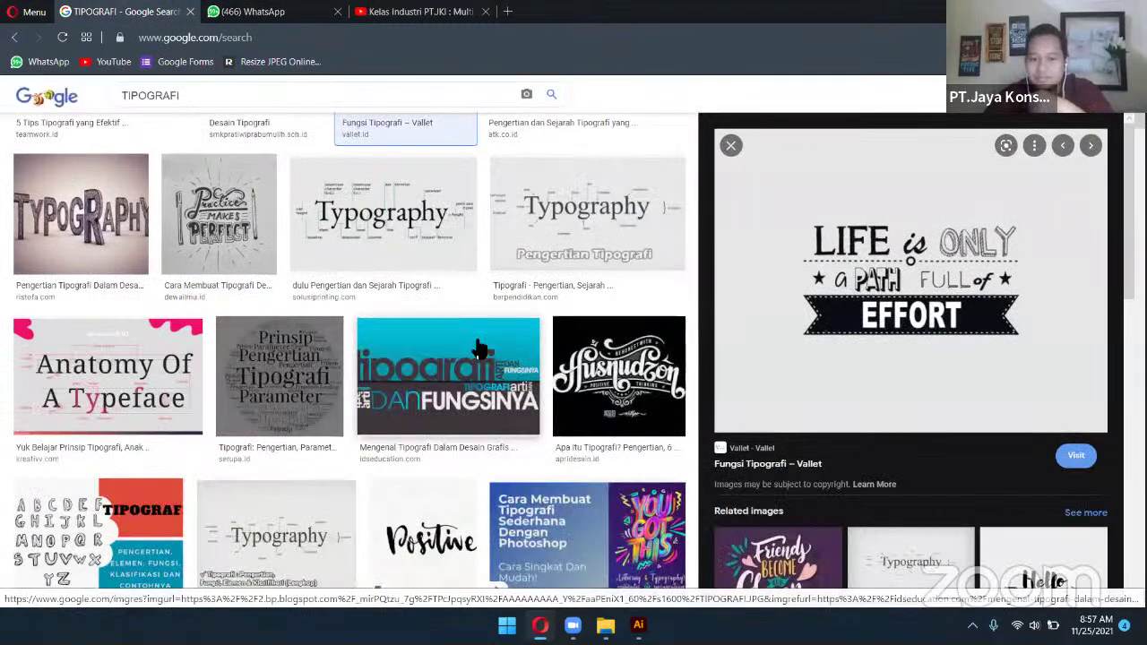
scroll(477, 349, down, 3)
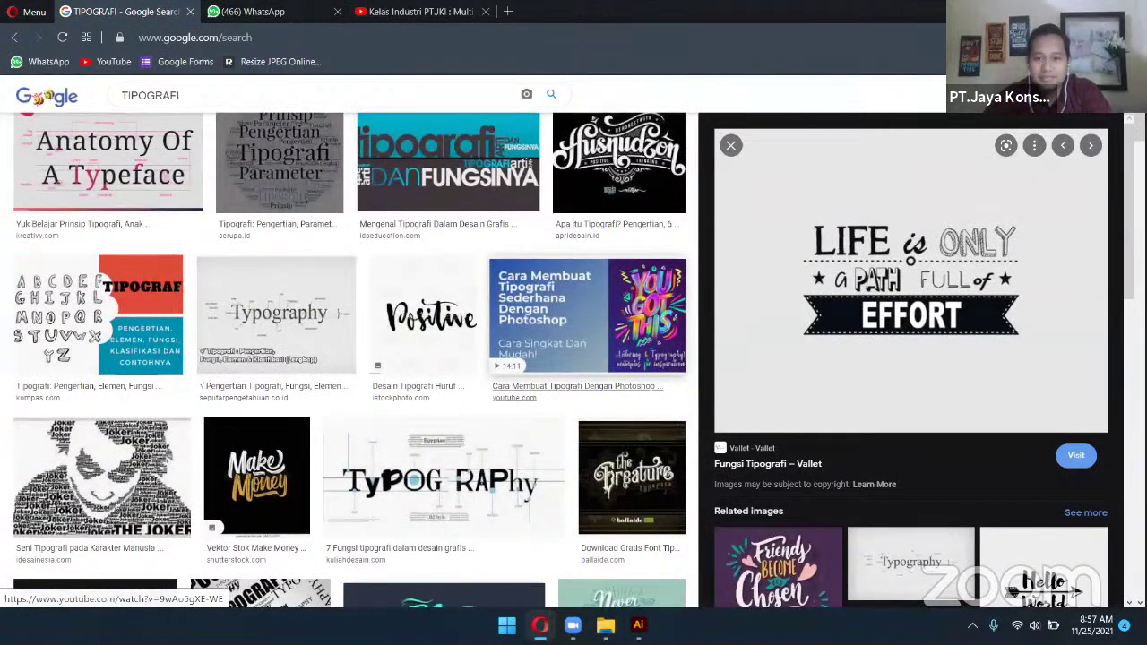
key(alt+Tab)
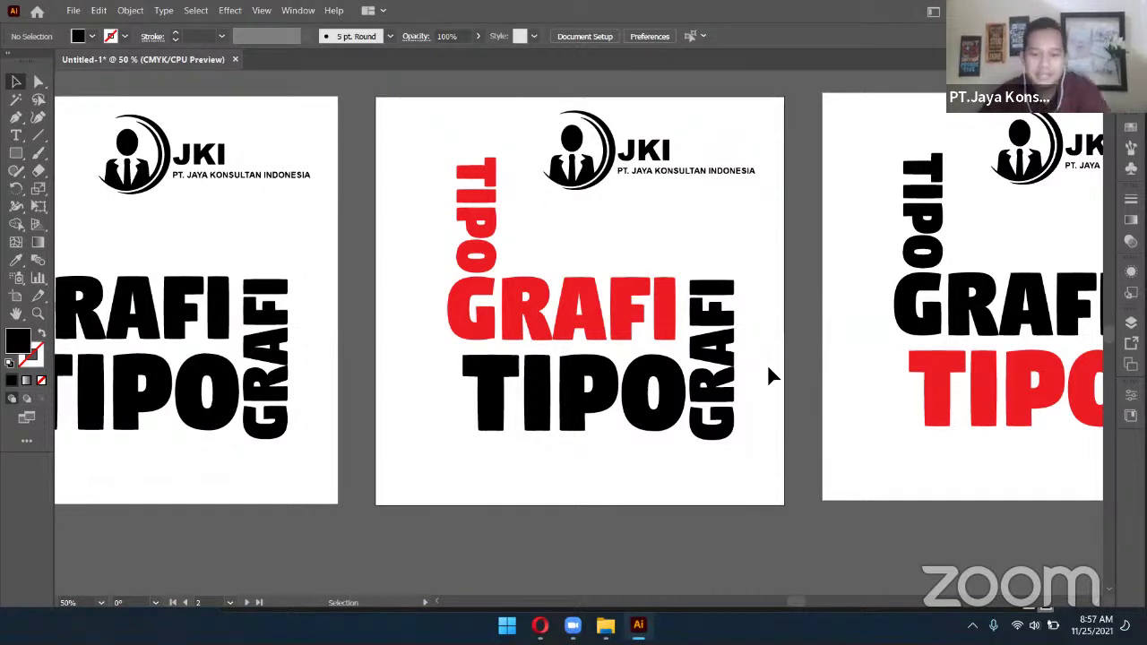
Restore the File Explorer window showing drive D from the taskbar
mouse_move(534, 620)
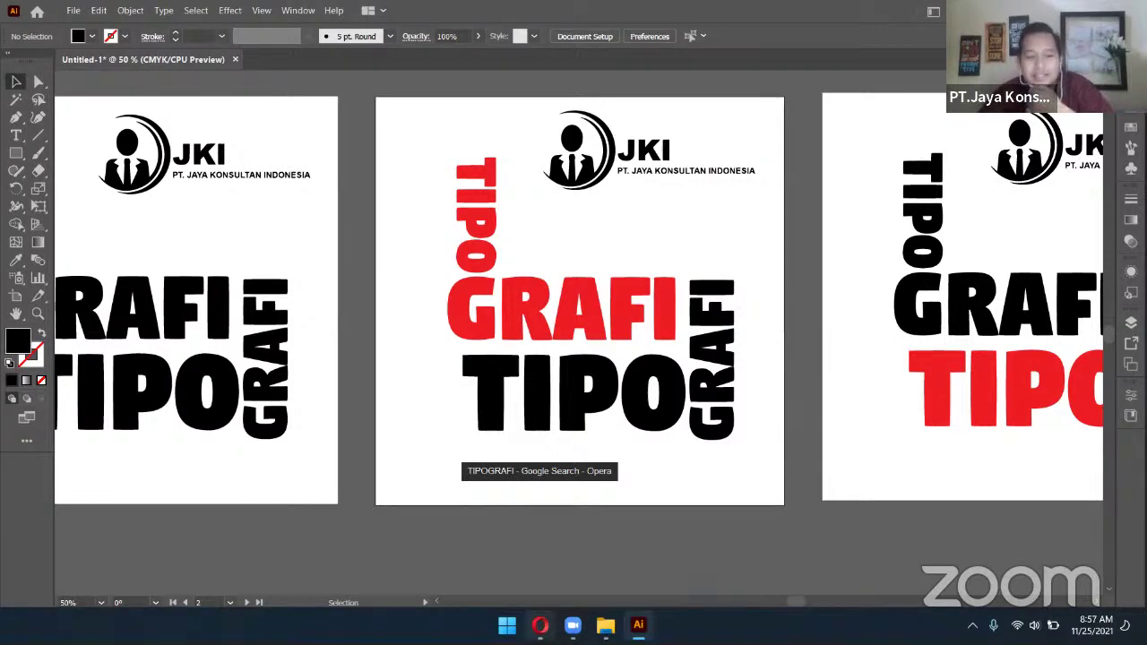
click(605, 625)
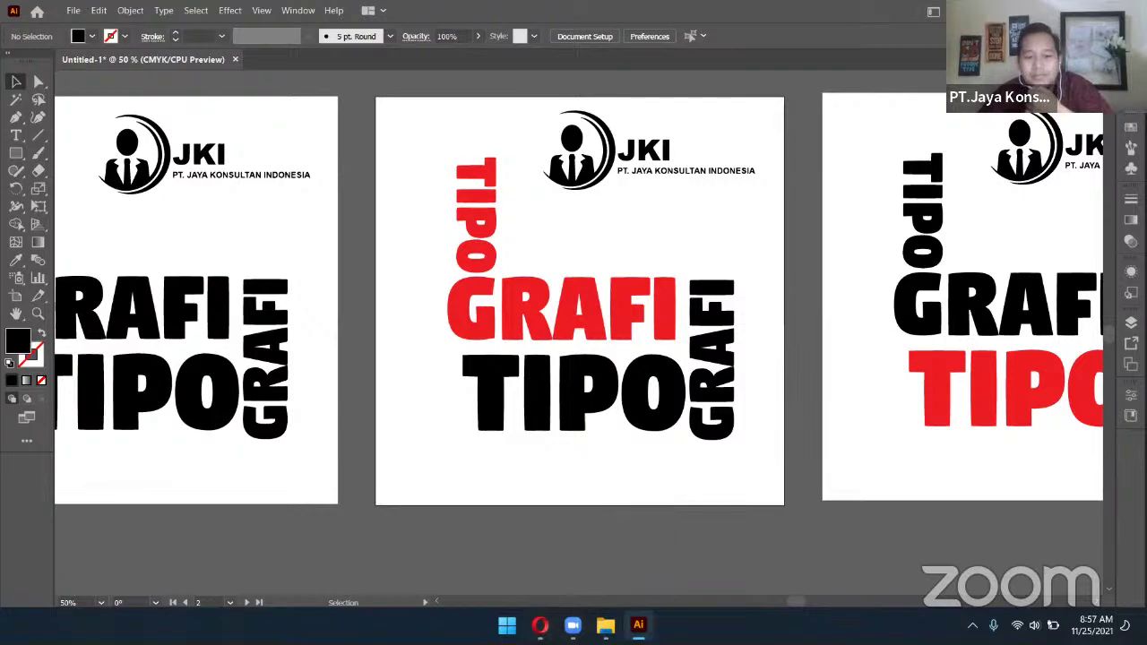
click(606, 625)
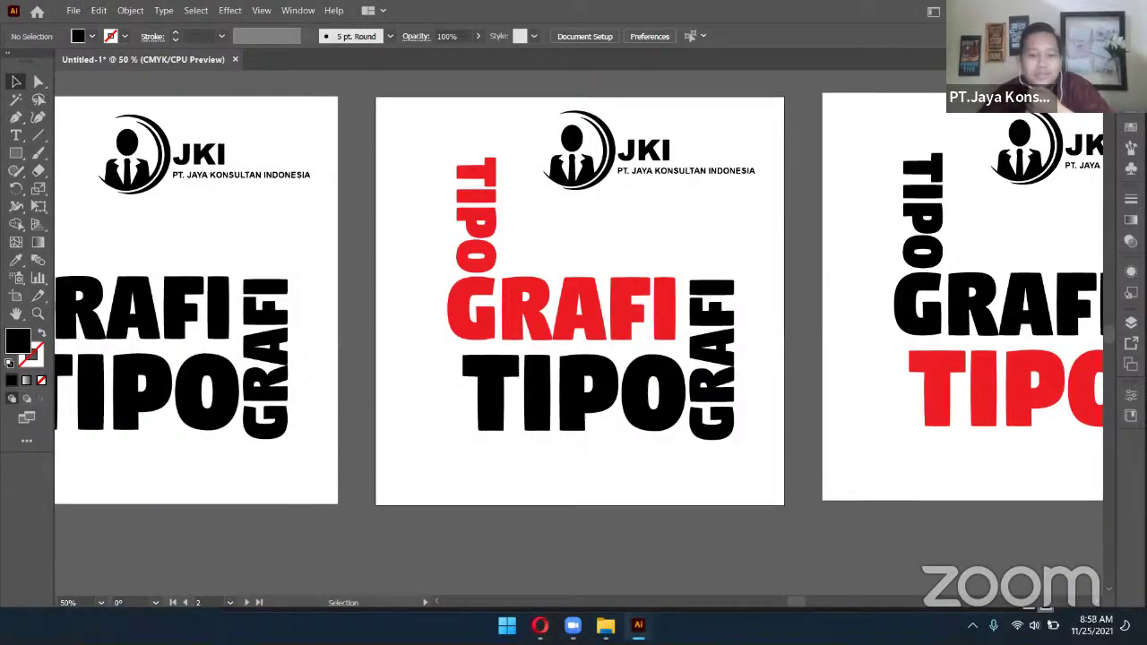
click(606, 624)
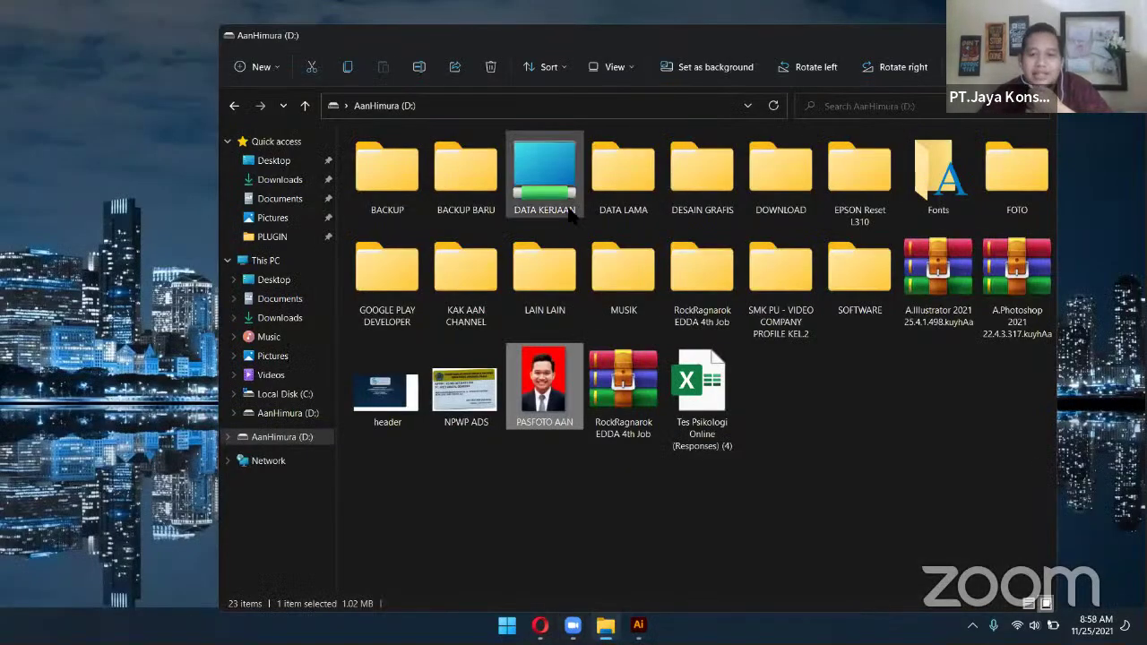
Open DATA KERJAAN › JKI › DESAIN › LOGO in File Explorer
double_click(546, 179)
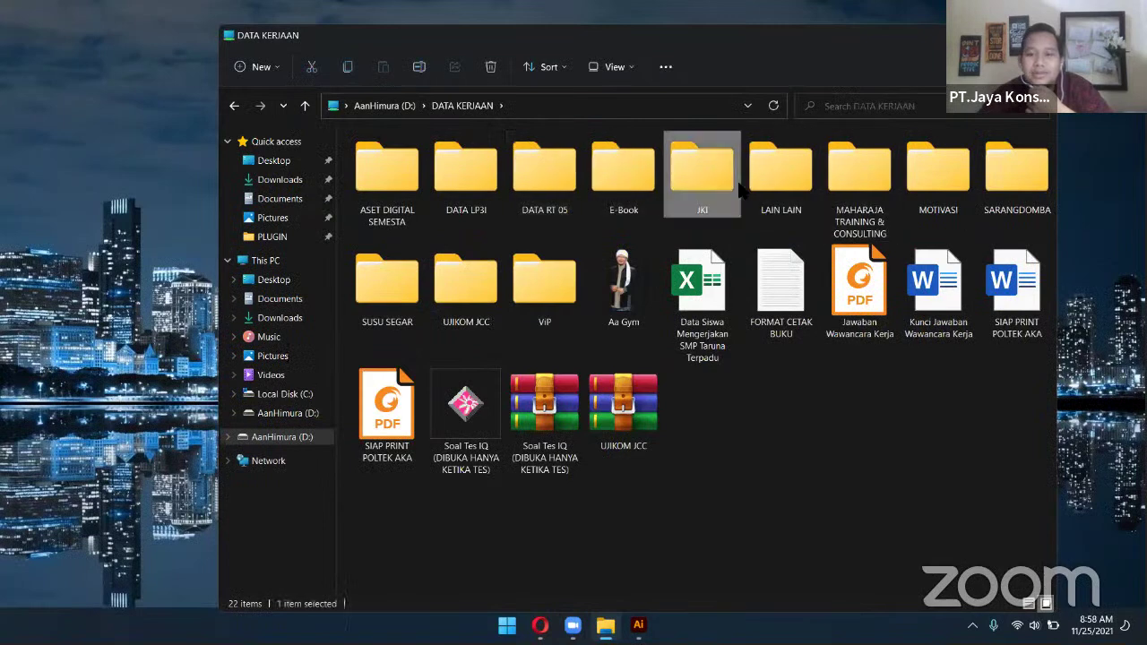
double_click(704, 179)
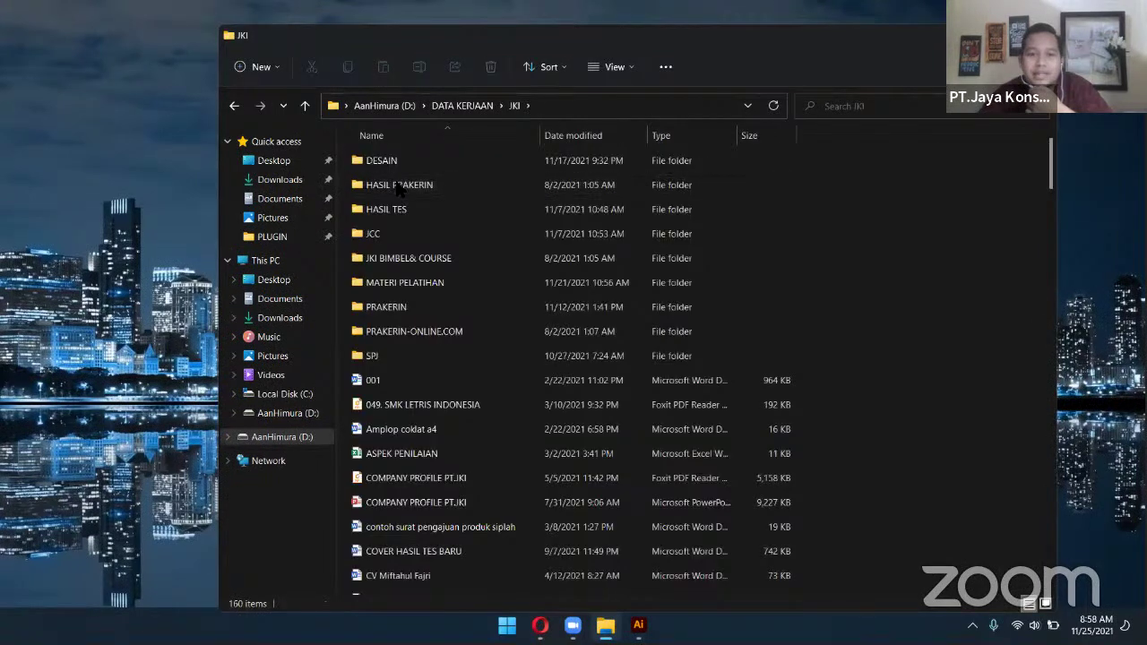
double_click(381, 162)
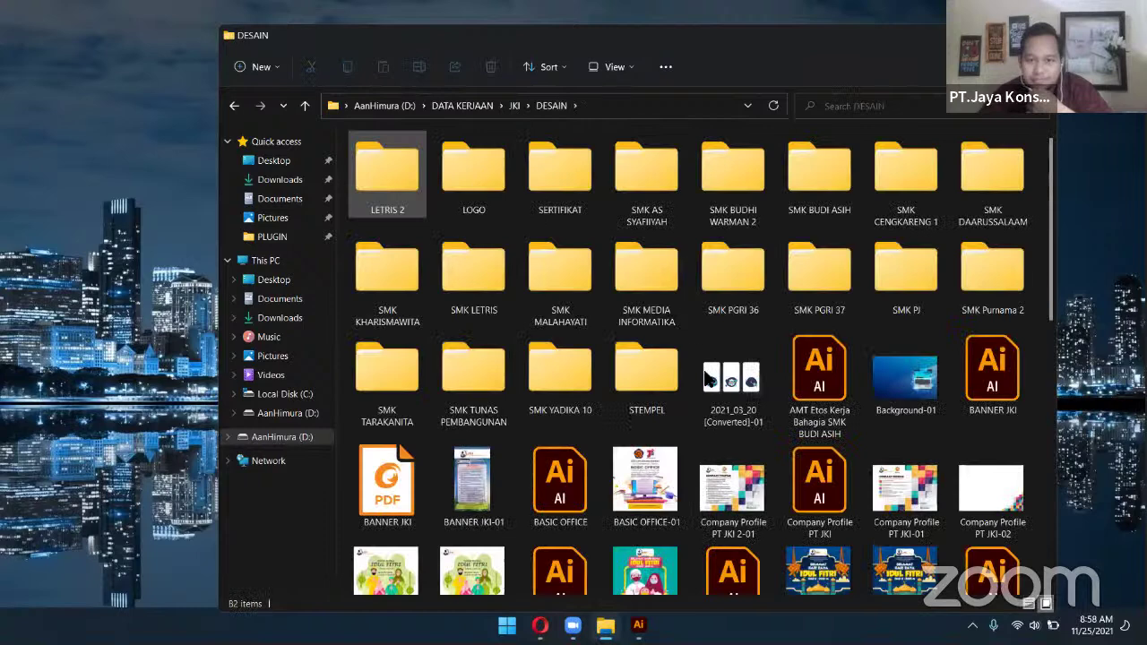
click(504, 186)
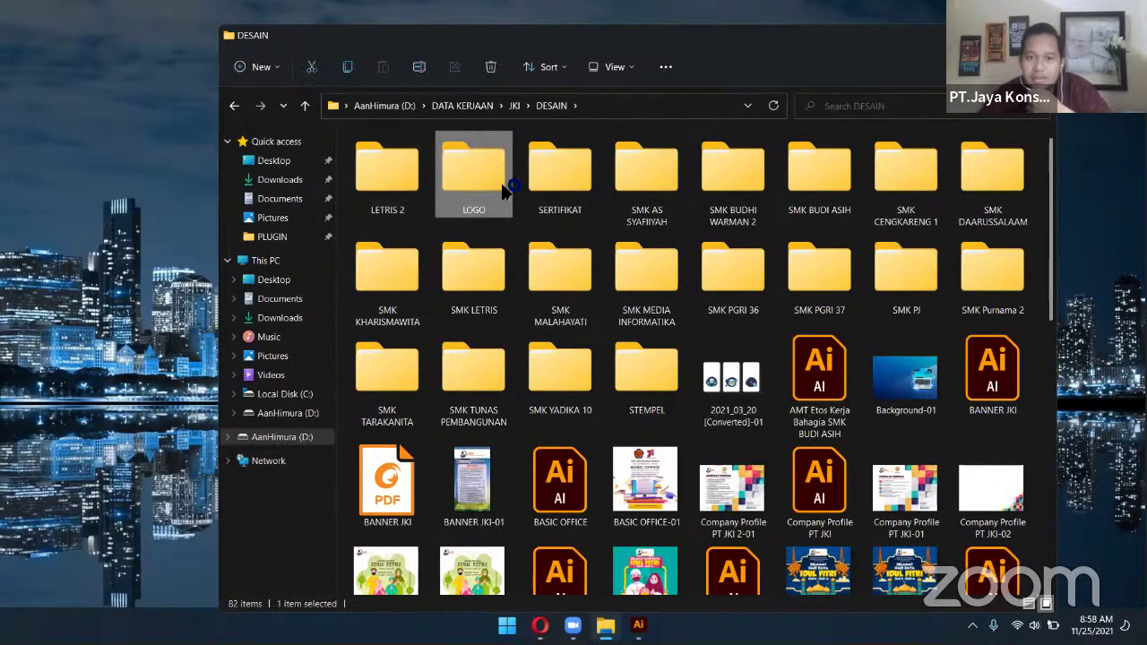
double_click(503, 186)
Select the LOGO ADS JCC-01 and LOGO ADS JCC-02 images
click(623, 269)
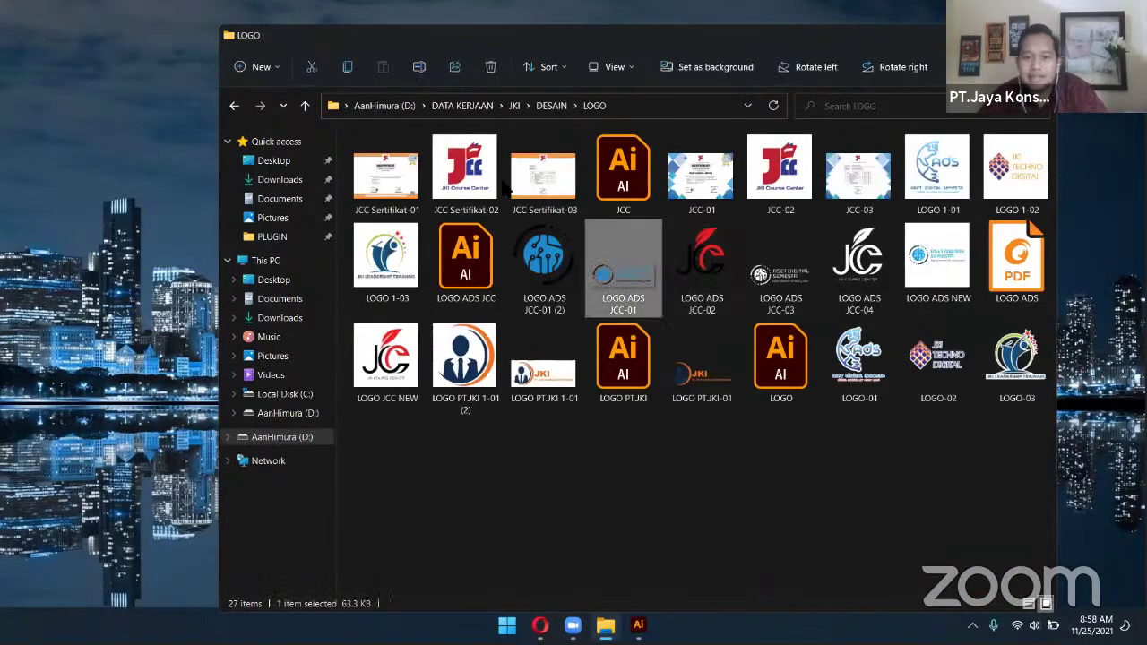
ctrl+click(701, 307)
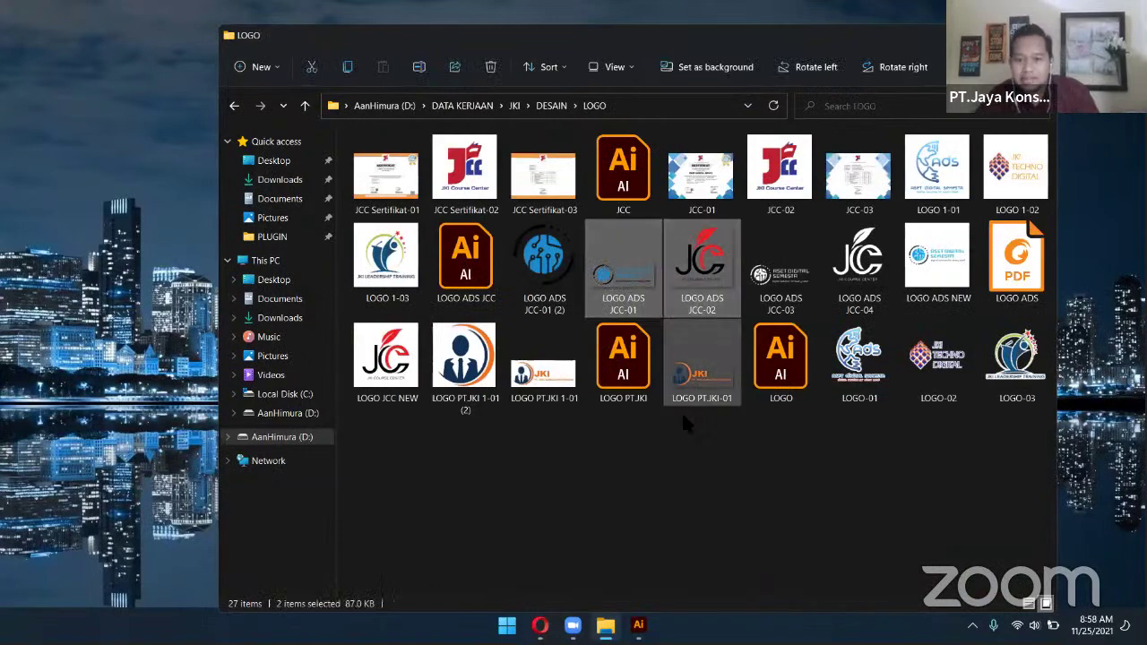
click(508, 624)
Open the PRAKERIN JKI & BHAKTI IDH group chat in WhatsApp Web by searching 'bhak'
click(540, 625)
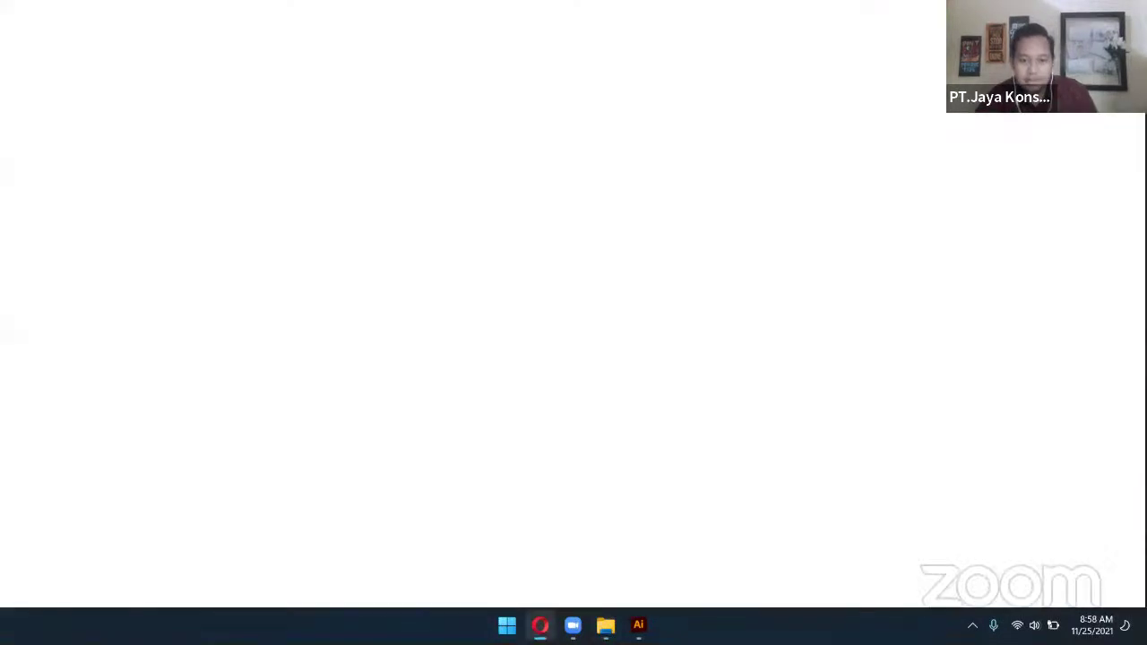
click(267, 11)
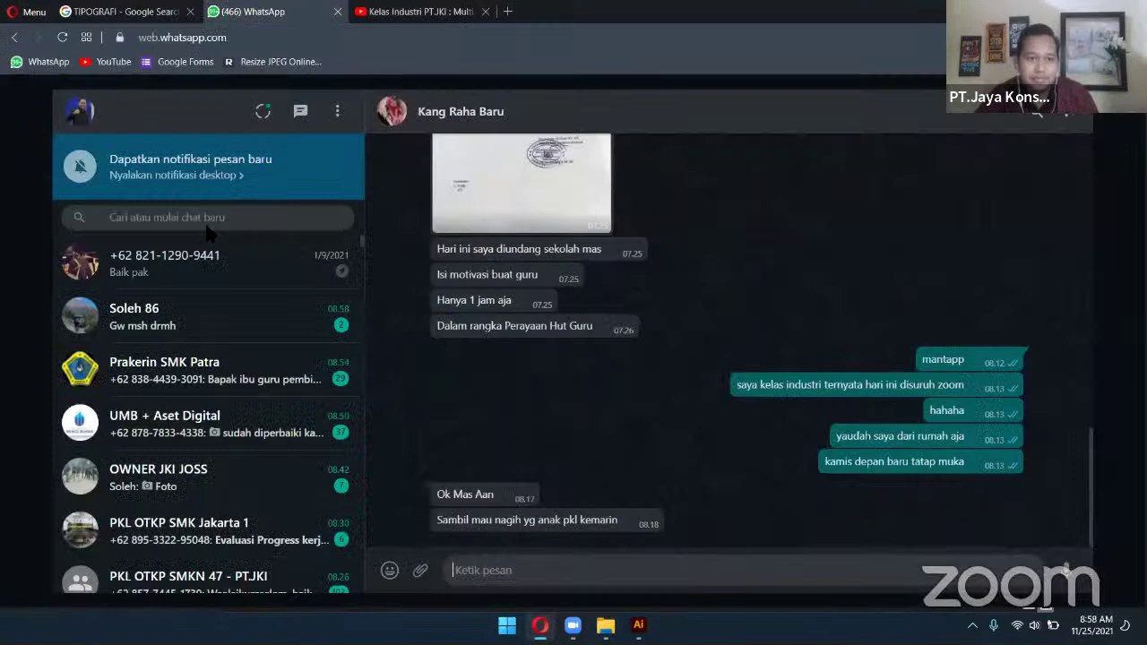
click(209, 224)
text(p)
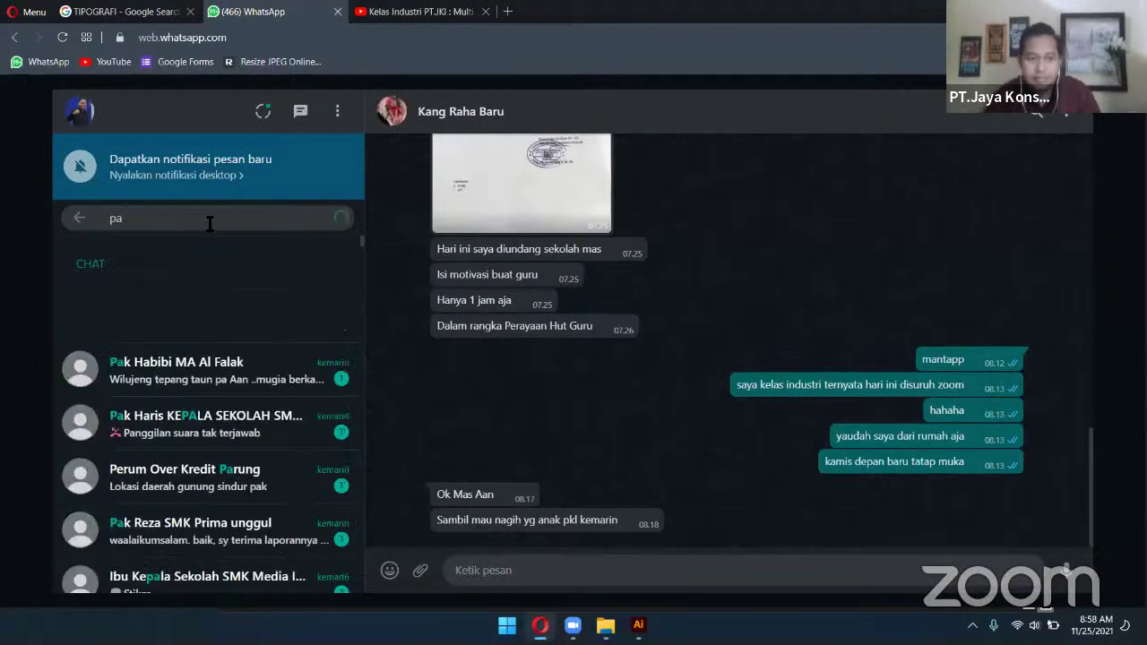
key(Escape)
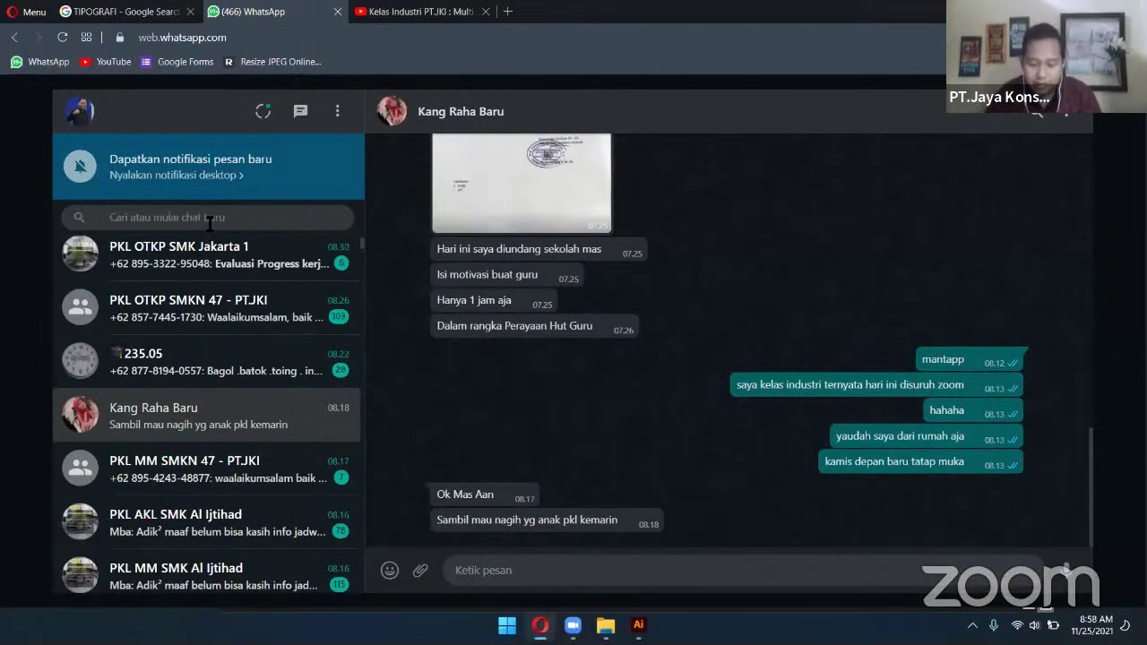
key(Up)
key(Return)
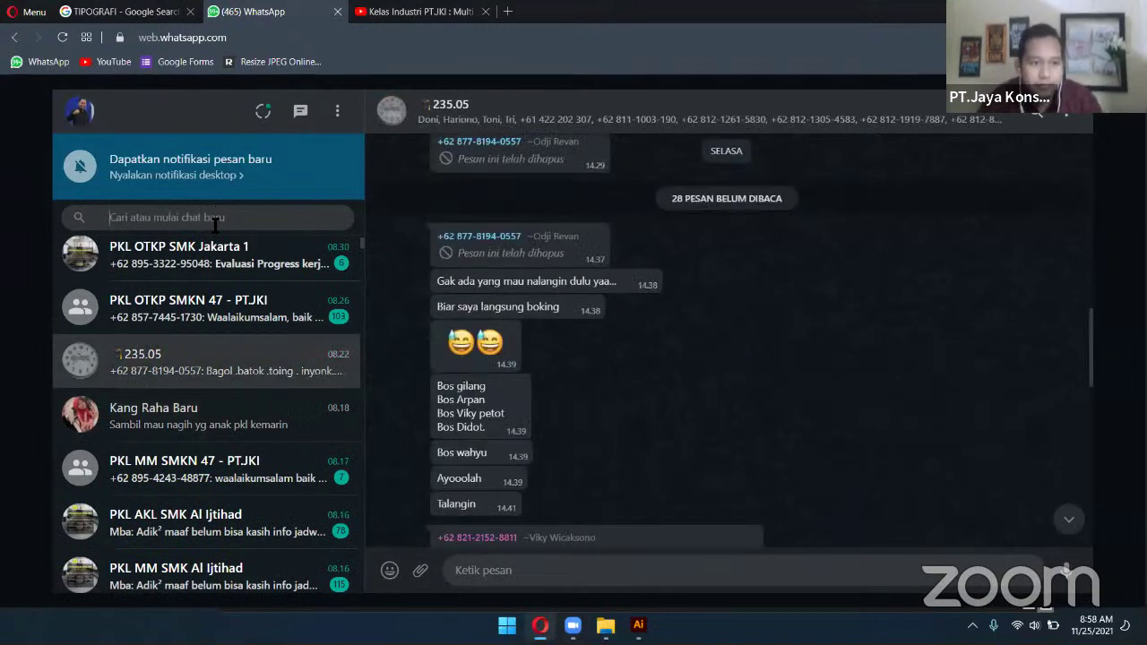
text(bhak)
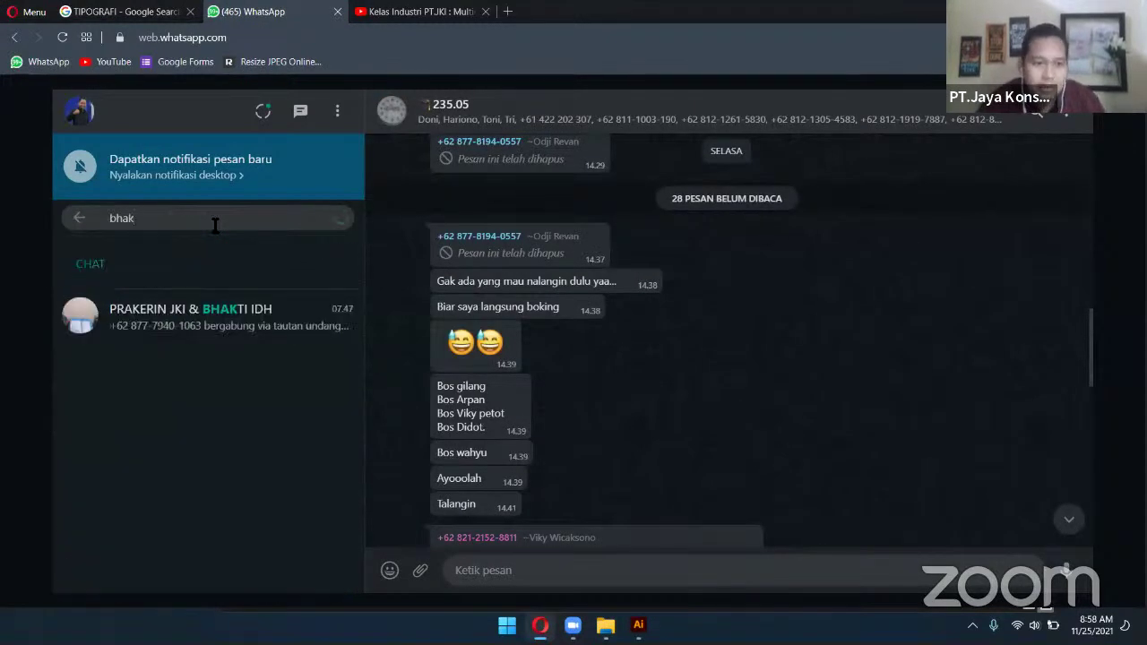
key(Down)
key(Return)
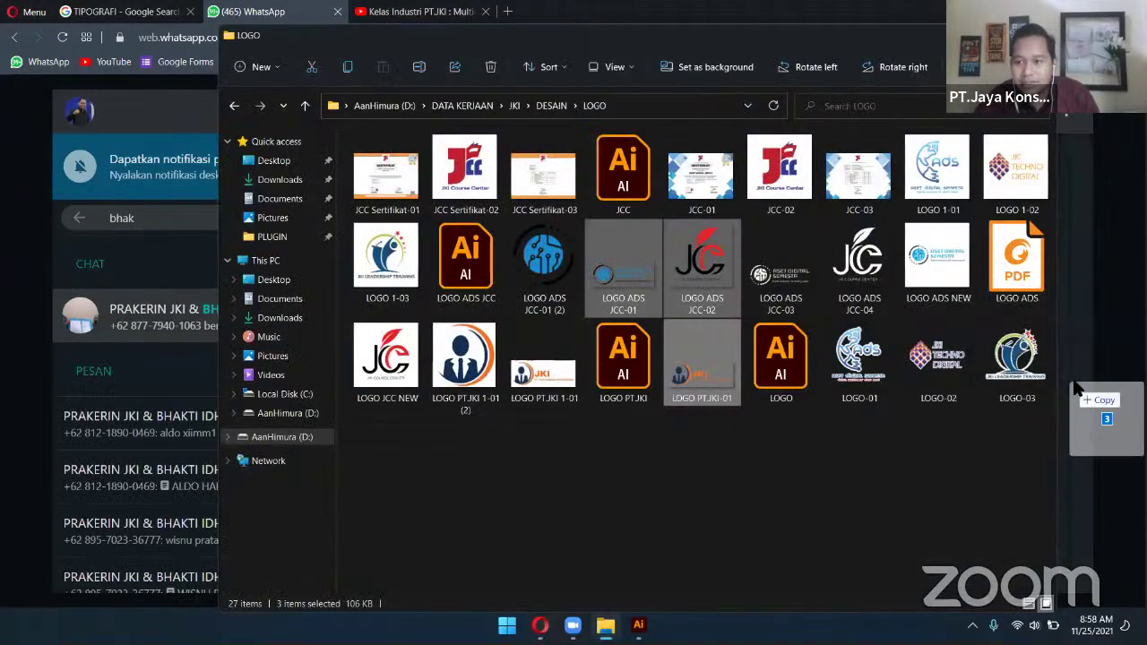
Drop the JKI, Aset Digital Semesta and JKI Course Center logos into the chat and send them
drag(1071, 394, 907, 353)
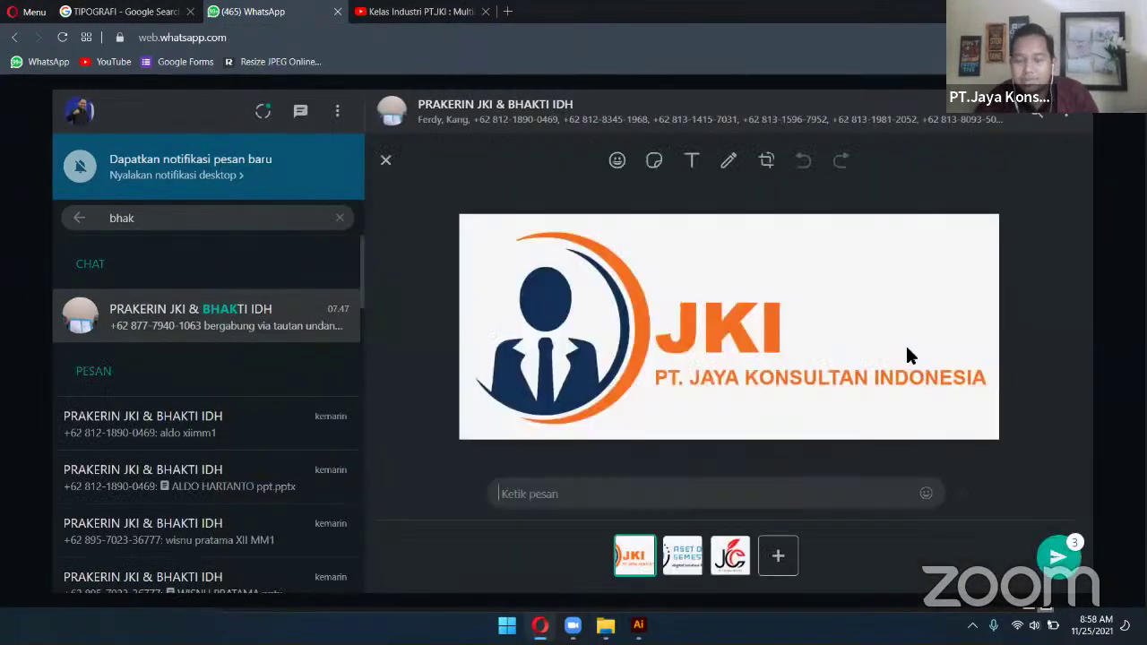
click(1055, 556)
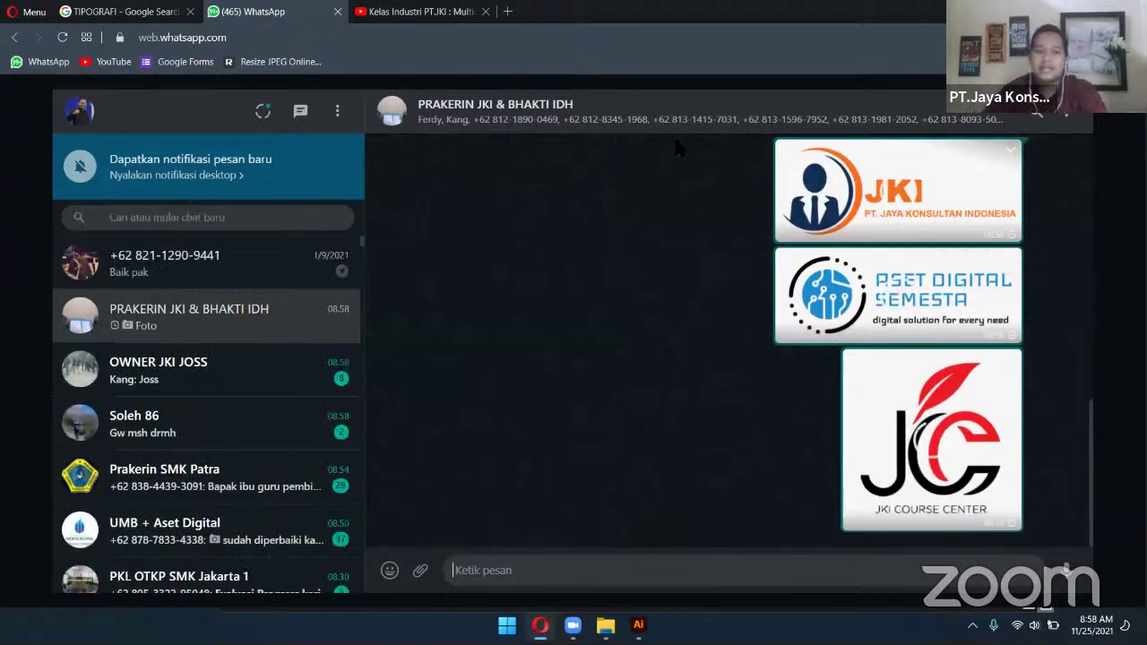
click(401, 17)
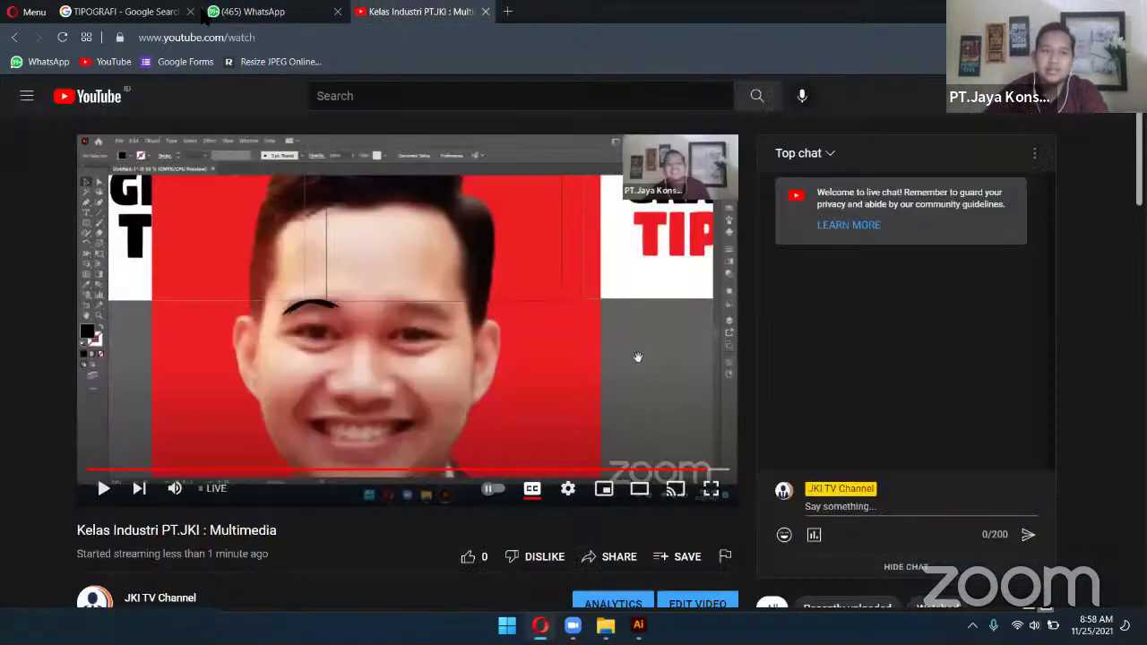
Look over the TIPOGRAFI image results, then switch to the File Explorer LOGO folder
click(121, 12)
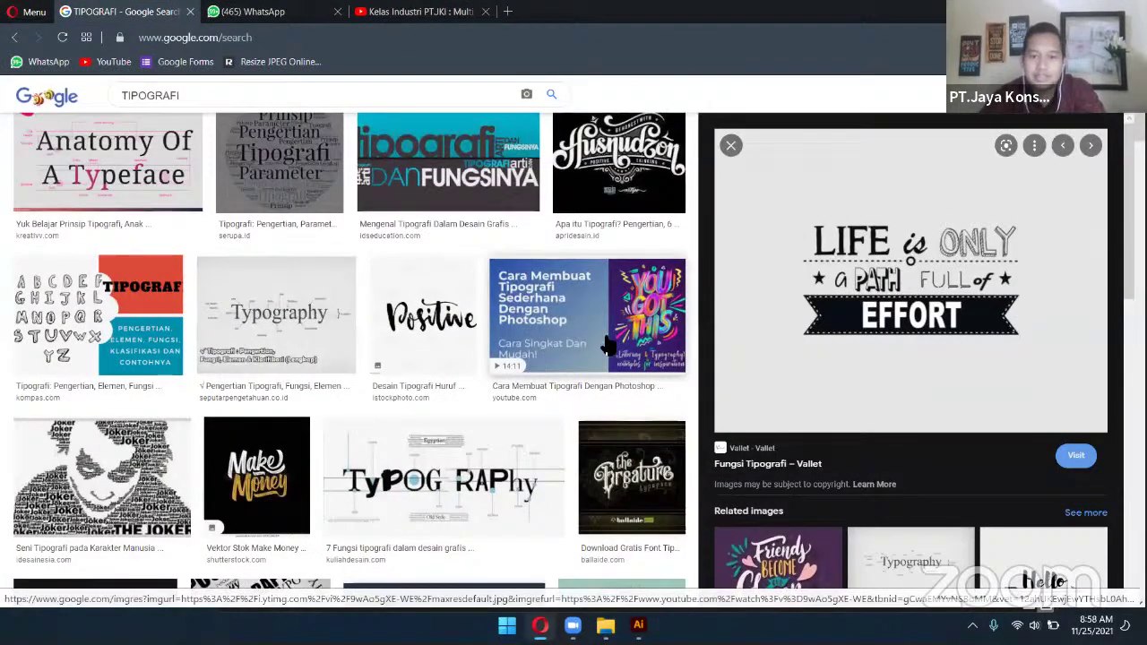
scroll(607, 344, down, 2)
scroll(621, 317, up, 1)
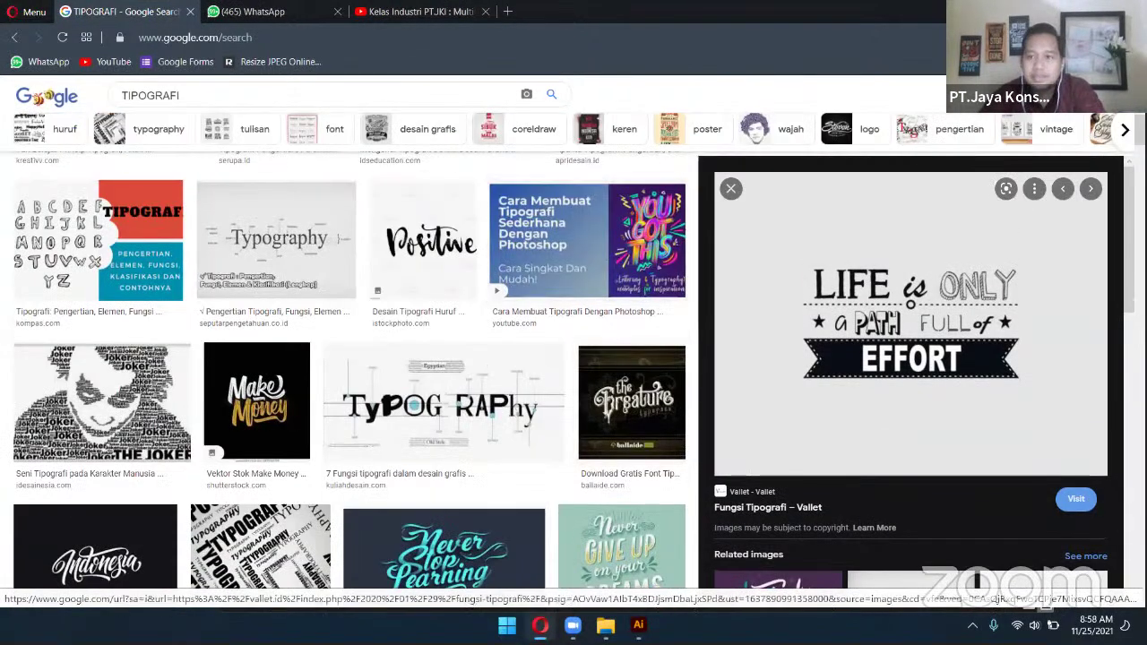
key(alt+Tab)
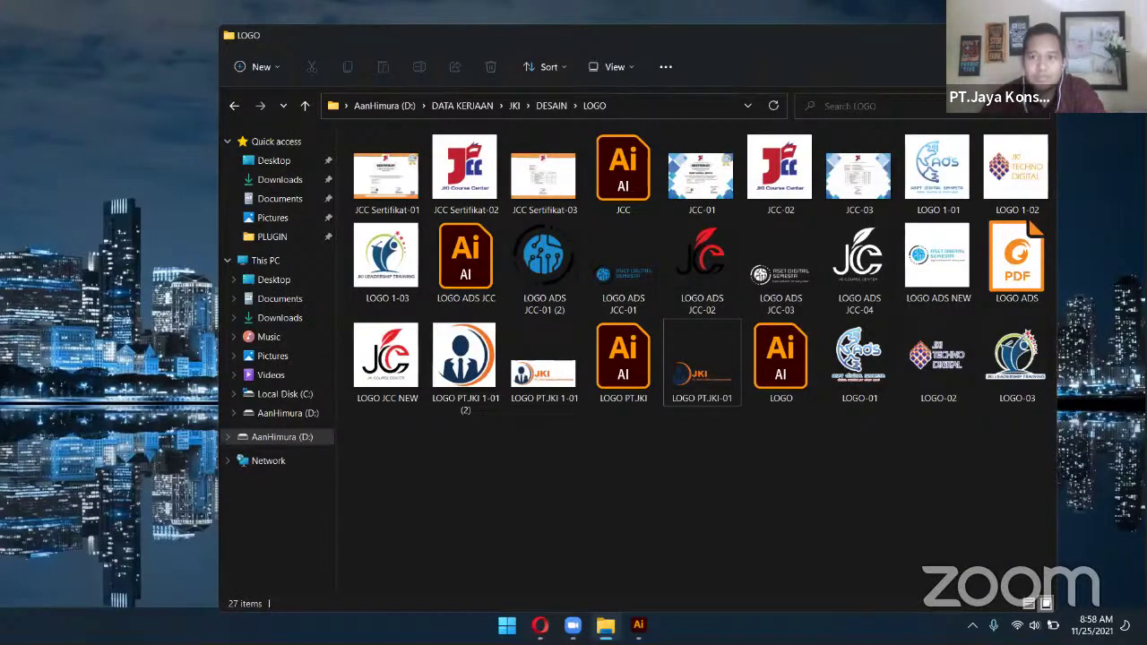
Close the Untitled-1 document without saving, quit Illustrator and close File Explorer
key(alt+Tab)
key(ctrl+w)
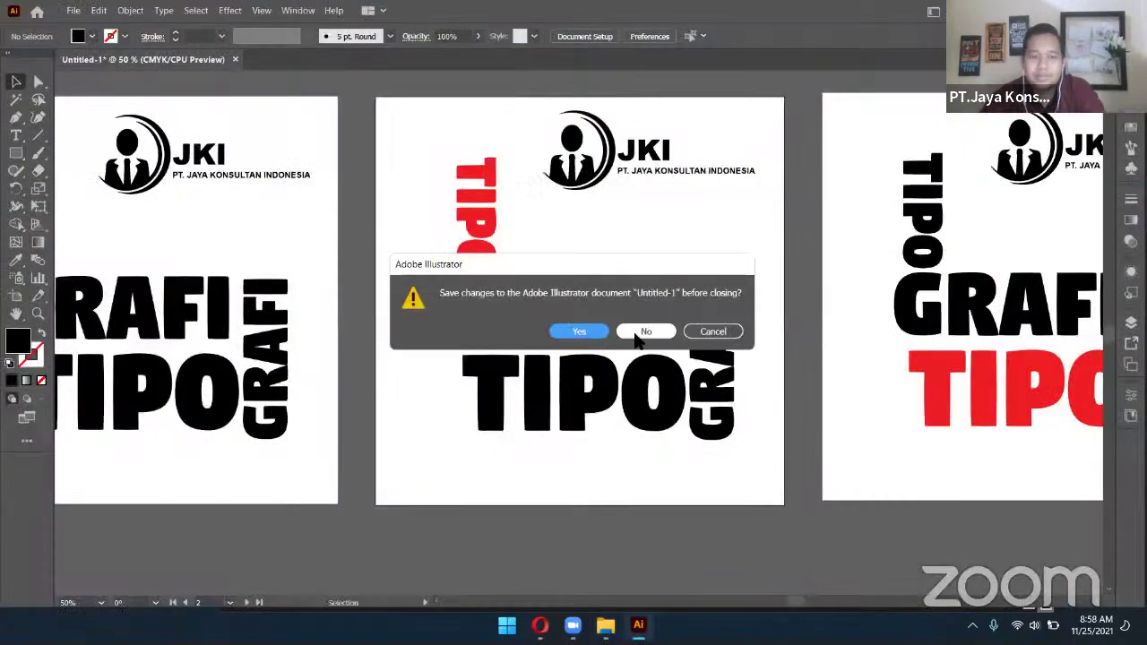
key(Escape)
key(ctrl+q)
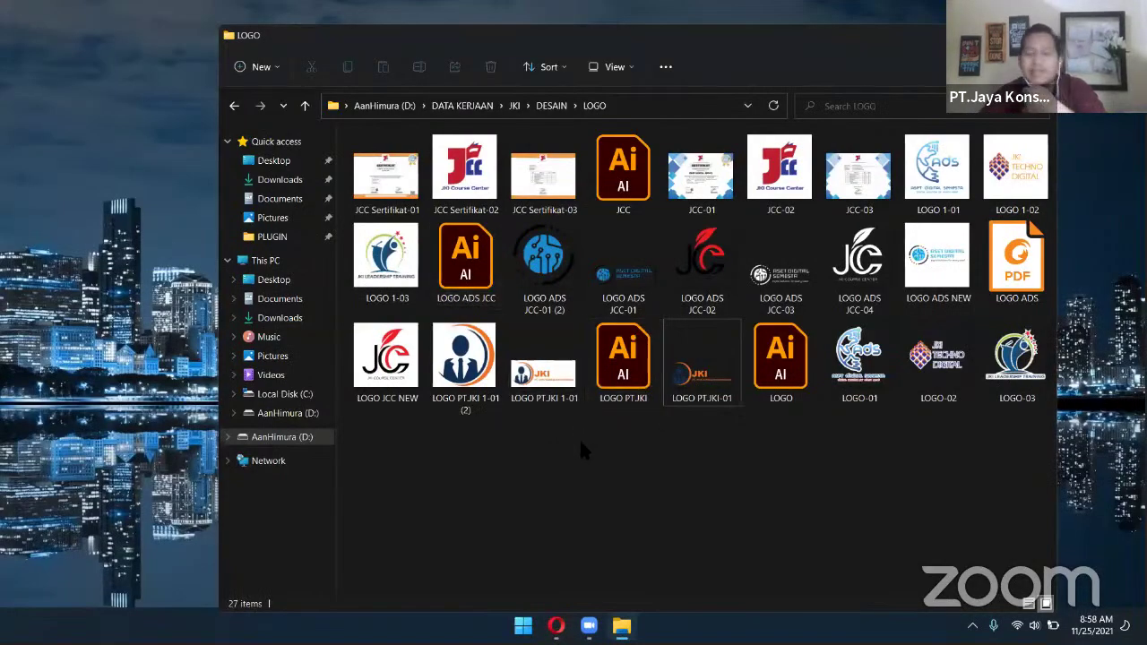
key(alt+F4)
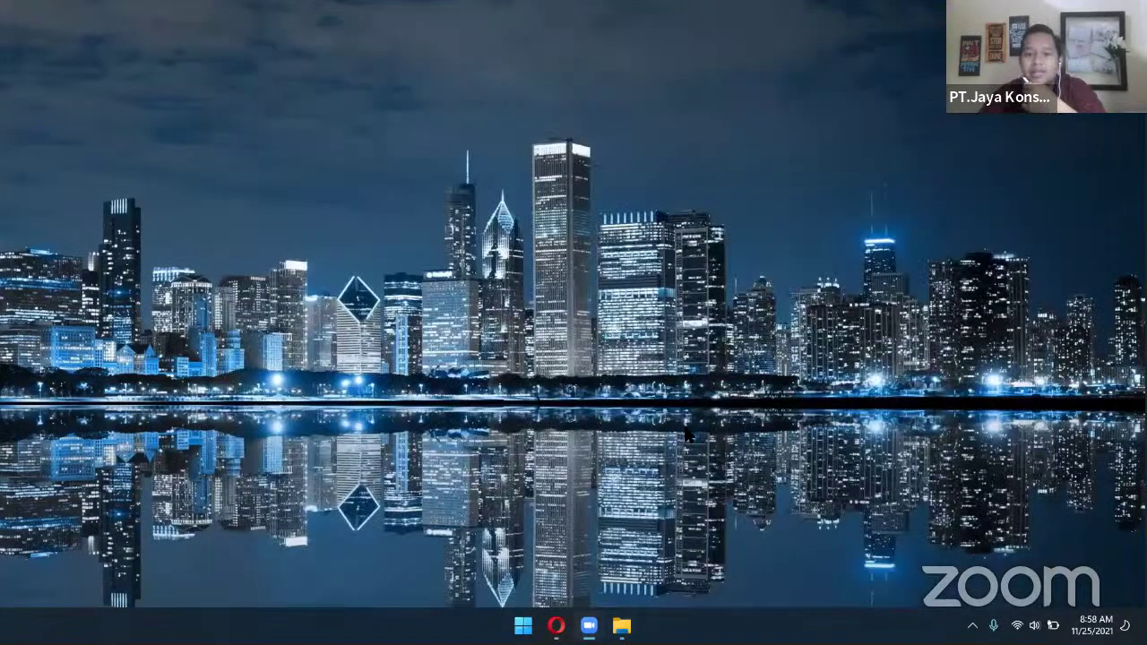
Load the mobirise website from Opera's address bar
key(alt+Tab)
click(291, 38)
text(mobirise)
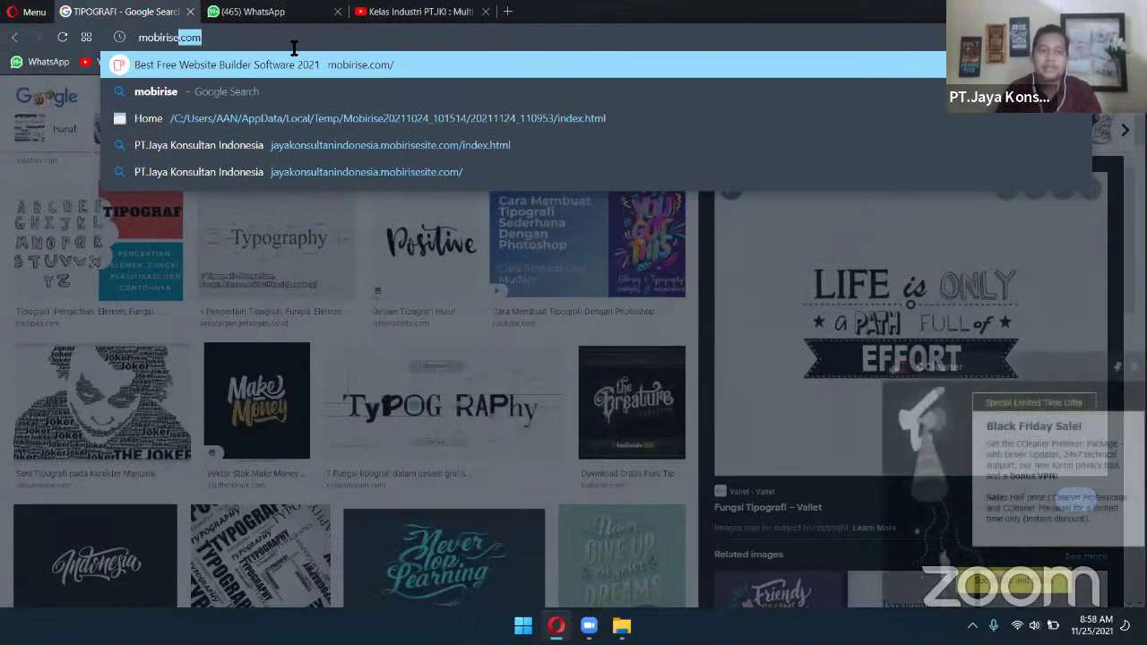
key(Return)
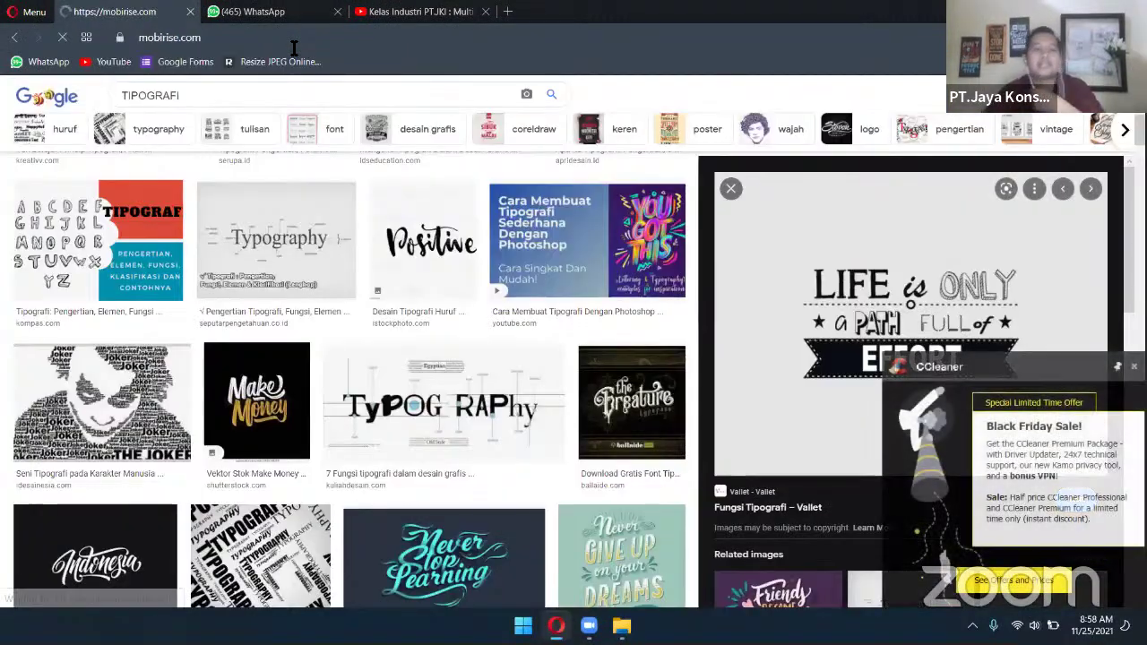
scroll(729, 201, down, 5)
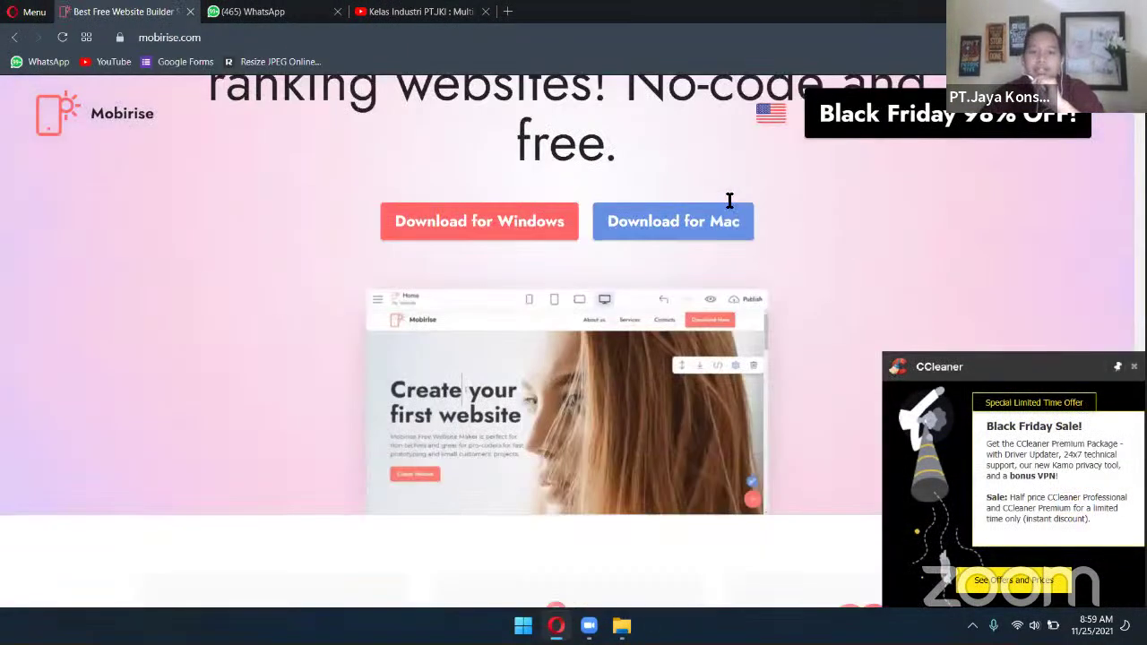
scroll(676, 307, up, 2)
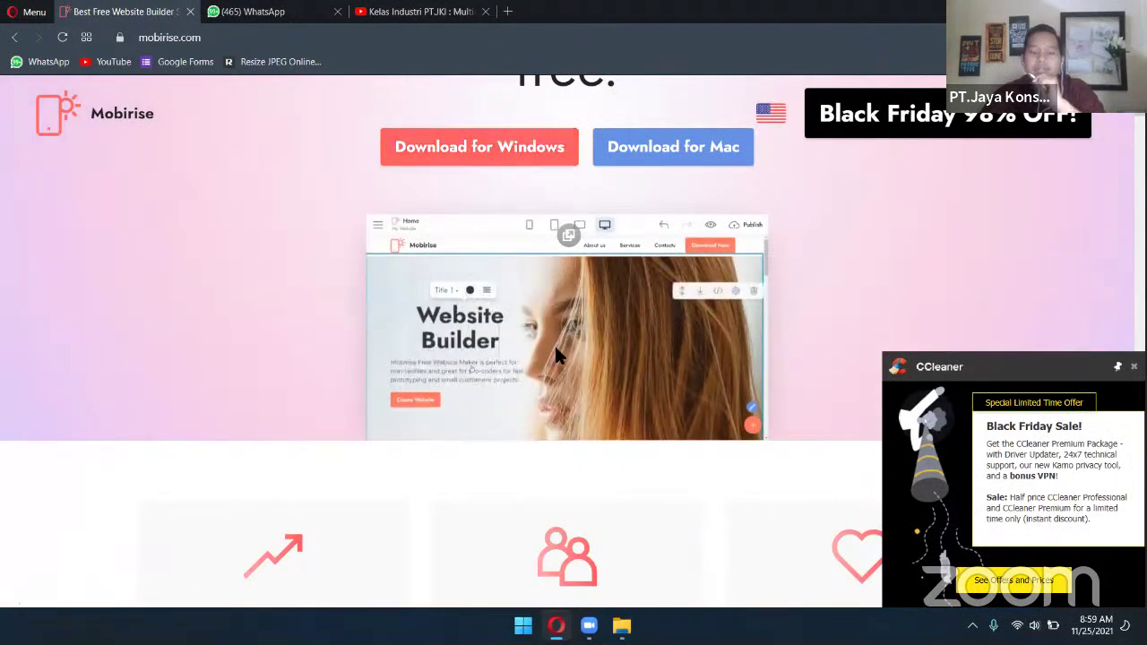
scroll(555, 353, down, 8)
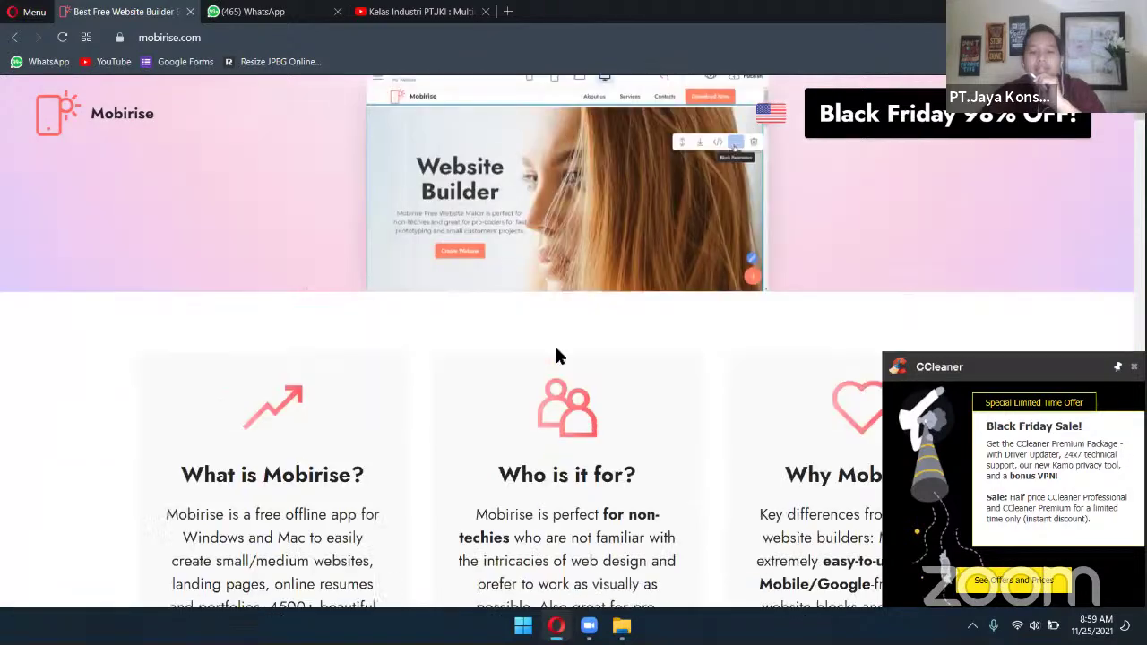
scroll(555, 356, down, 6)
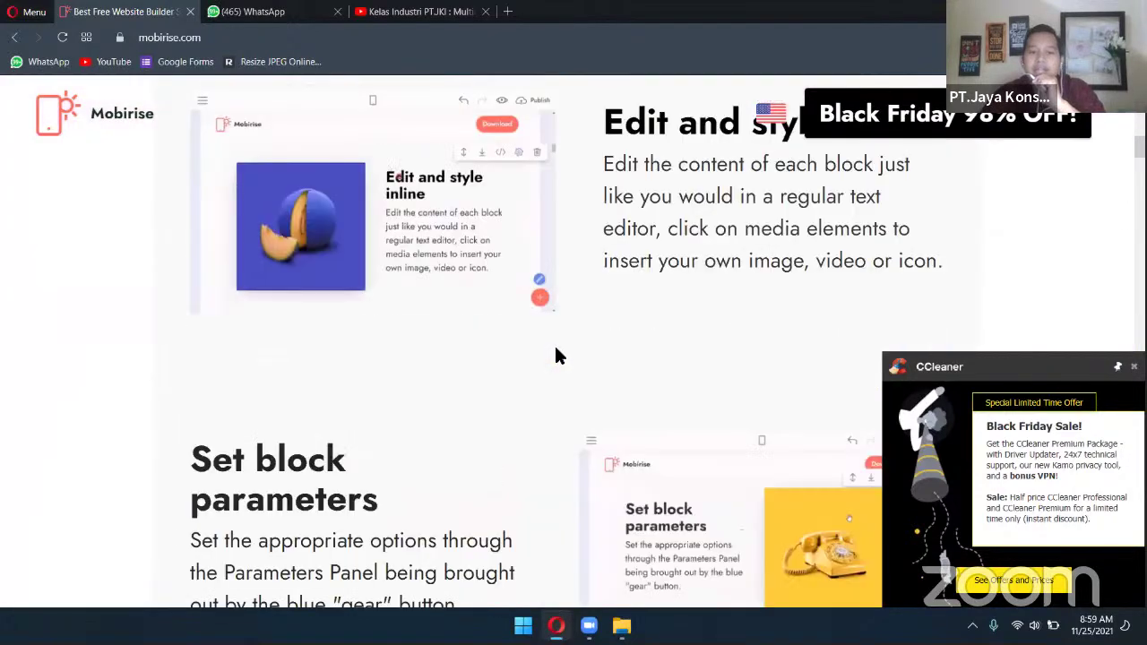
scroll(556, 356, up, 4)
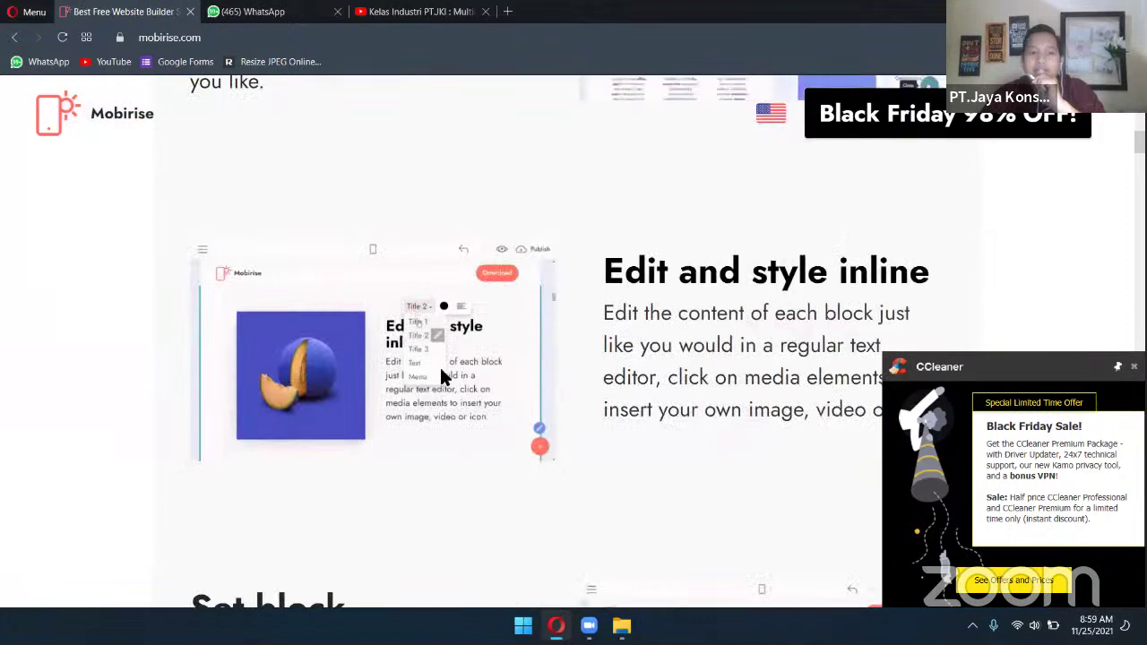
scroll(535, 368, down, 10)
scroll(535, 369, down, 9)
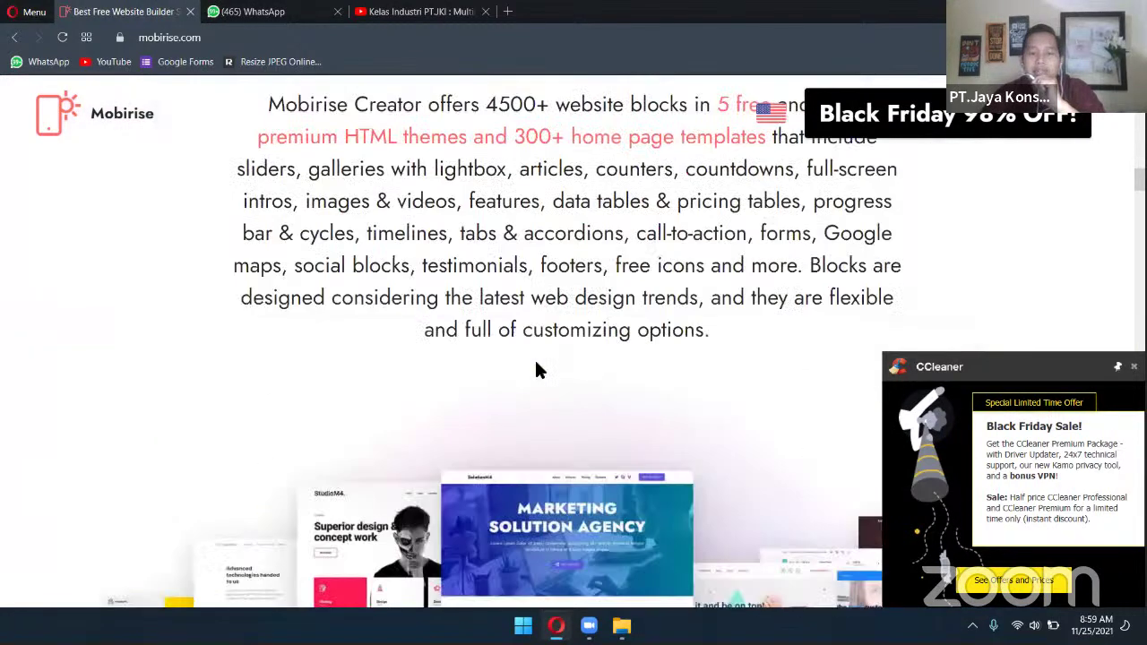
scroll(627, 351, up, 3)
scroll(591, 332, down, 3)
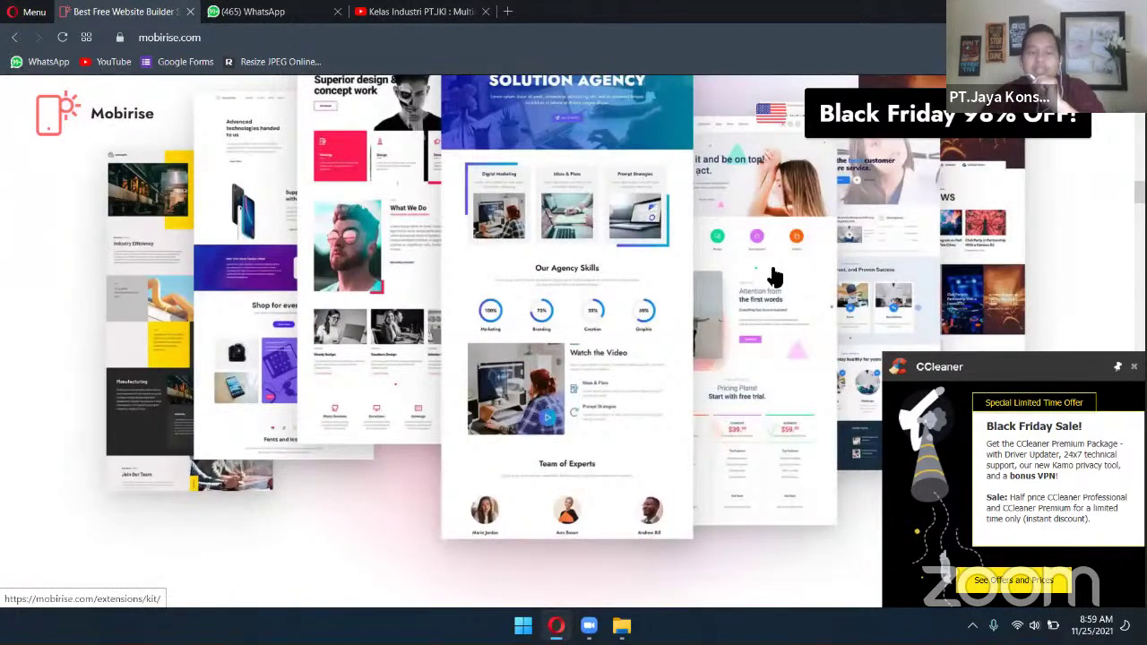
scroll(774, 277, up, 15)
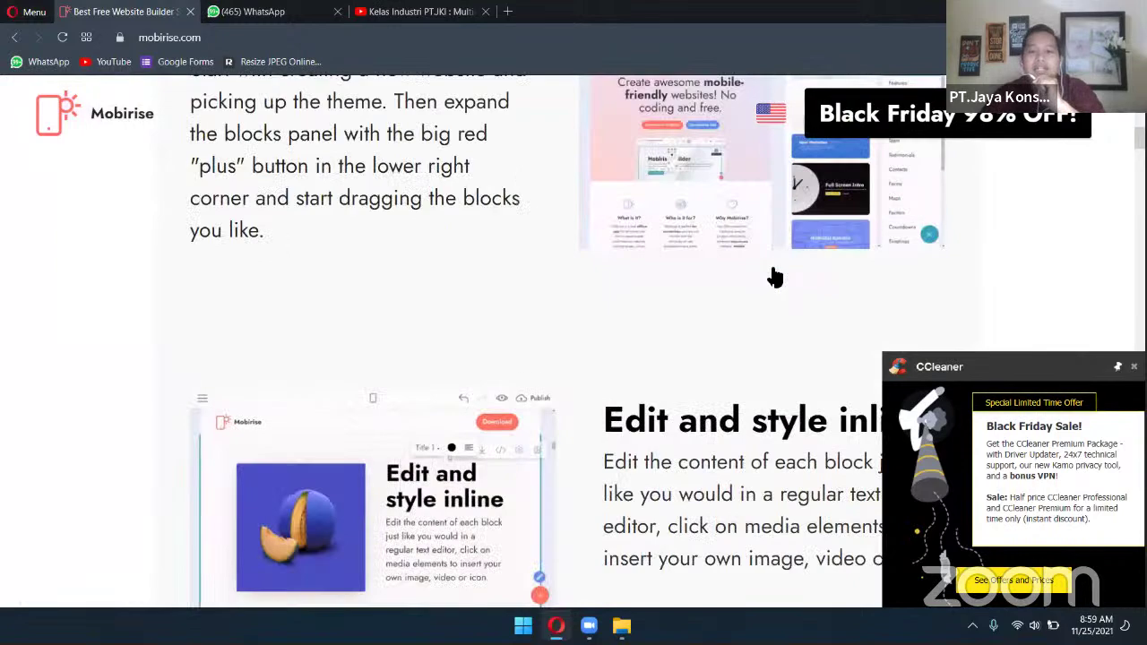
scroll(774, 277, down, 4)
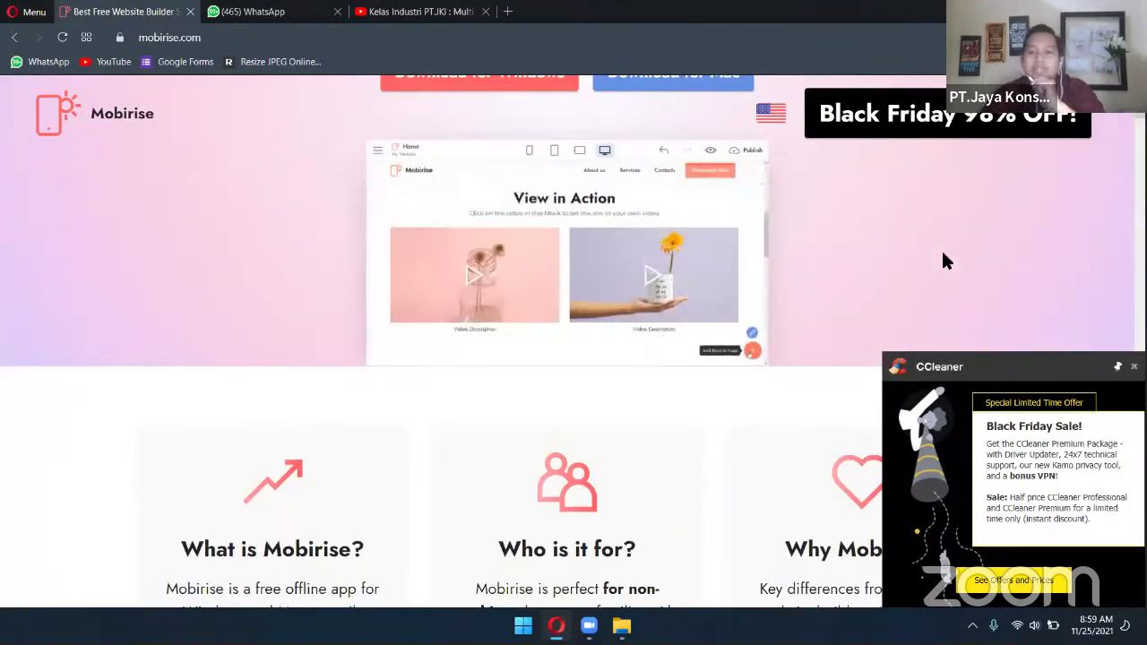
scroll(847, 278, up, 4)
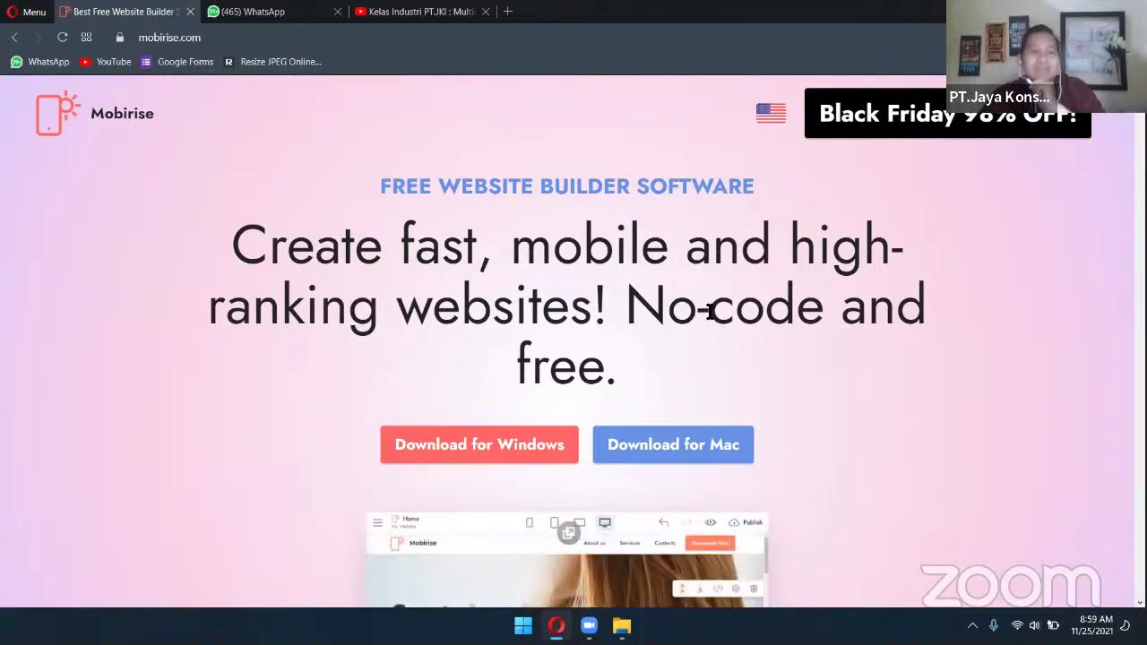
Try Download for Windows twice, each time landing on and browsing the Website Builder Kit page
click(434, 453)
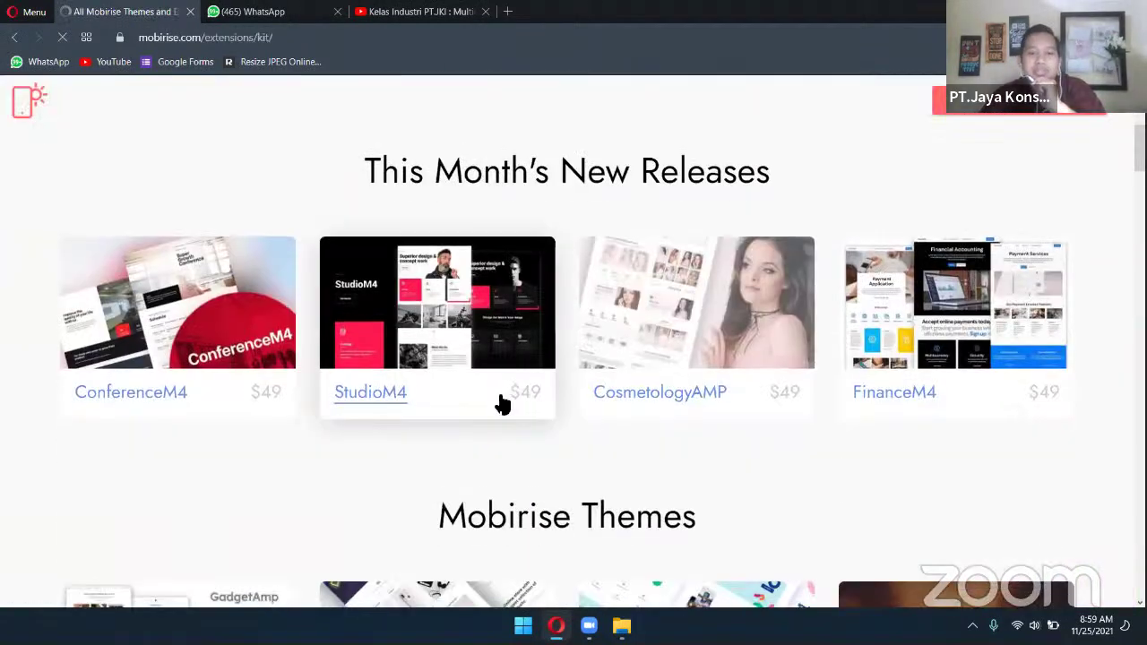
scroll(695, 351, down, 20)
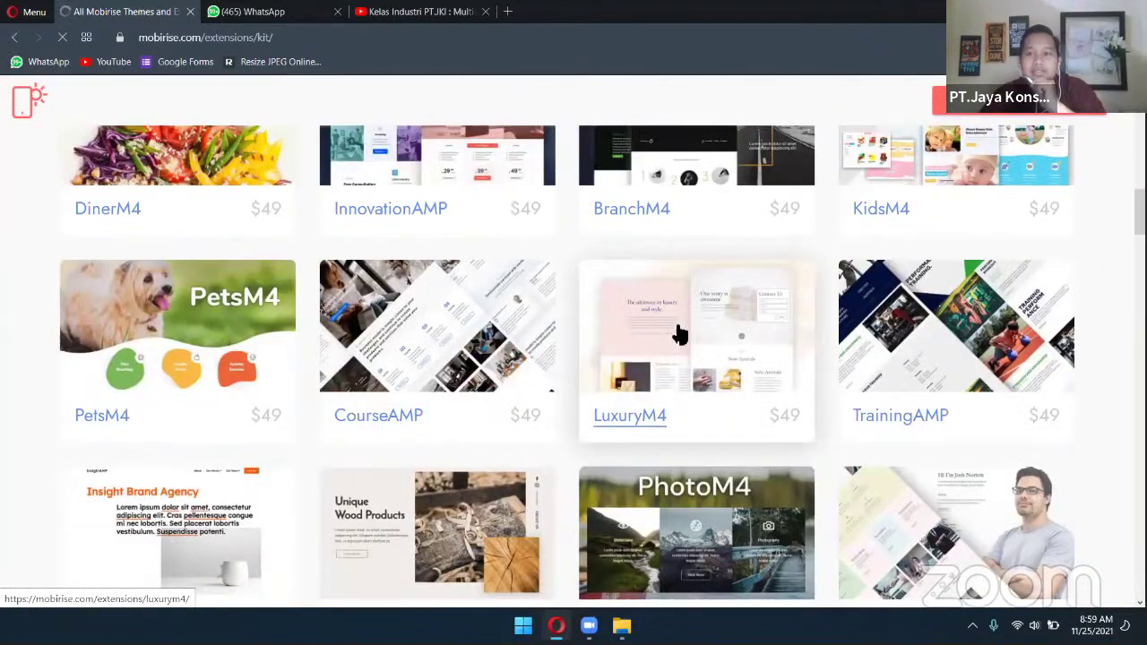
scroll(680, 336, up, 20)
scroll(717, 348, down, 2)
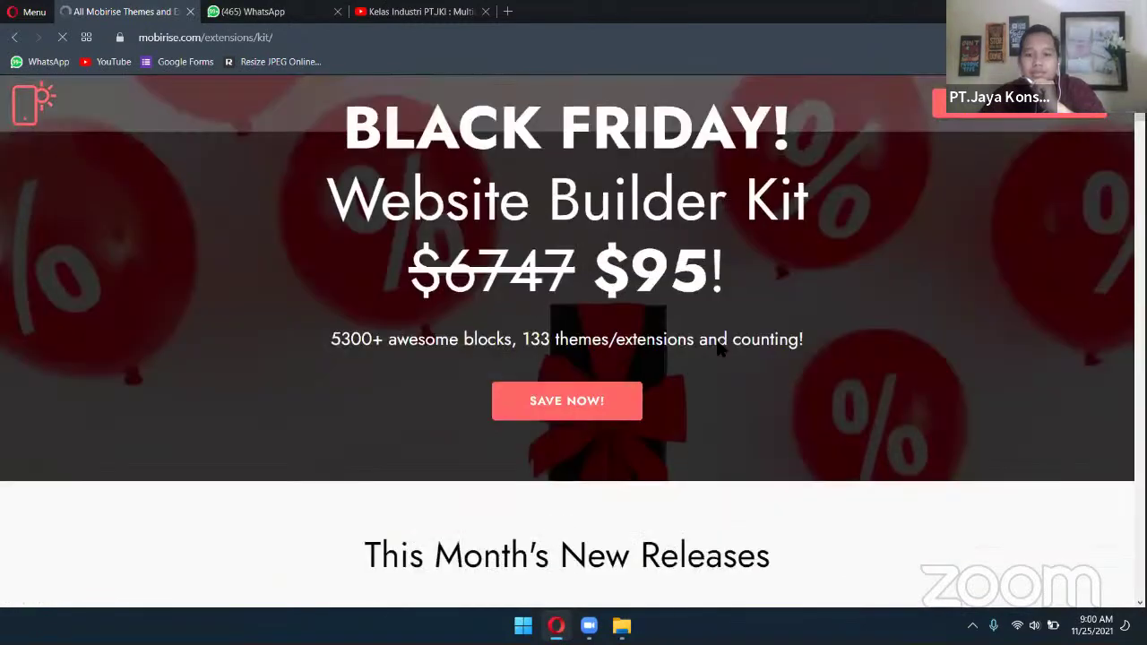
scroll(716, 348, up, 3)
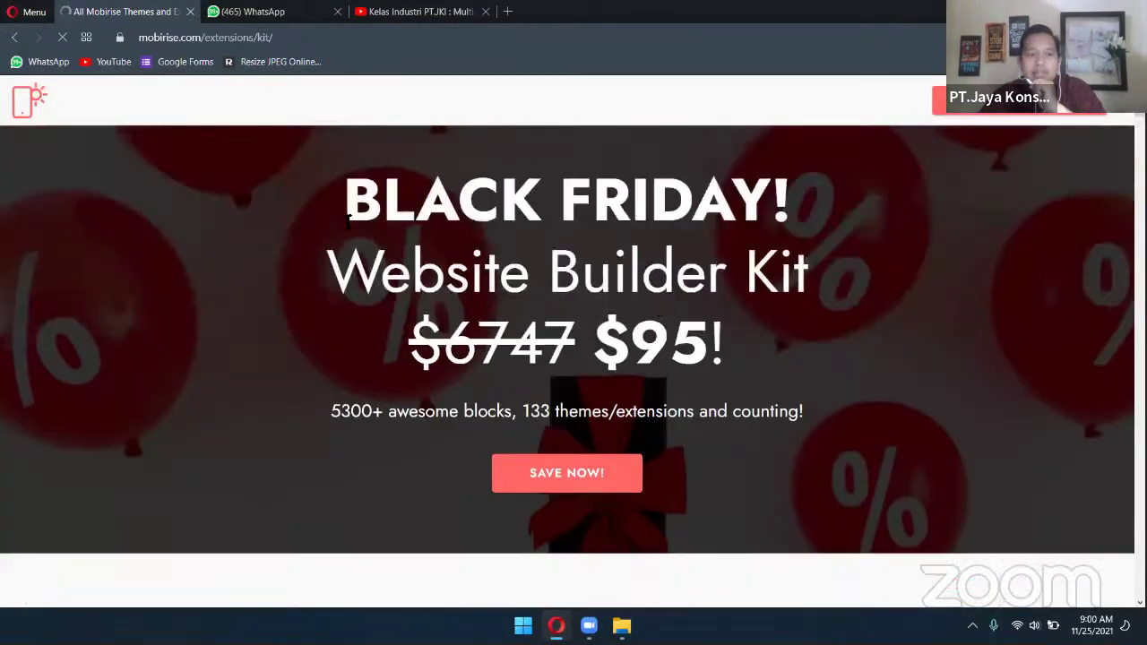
click(40, 105)
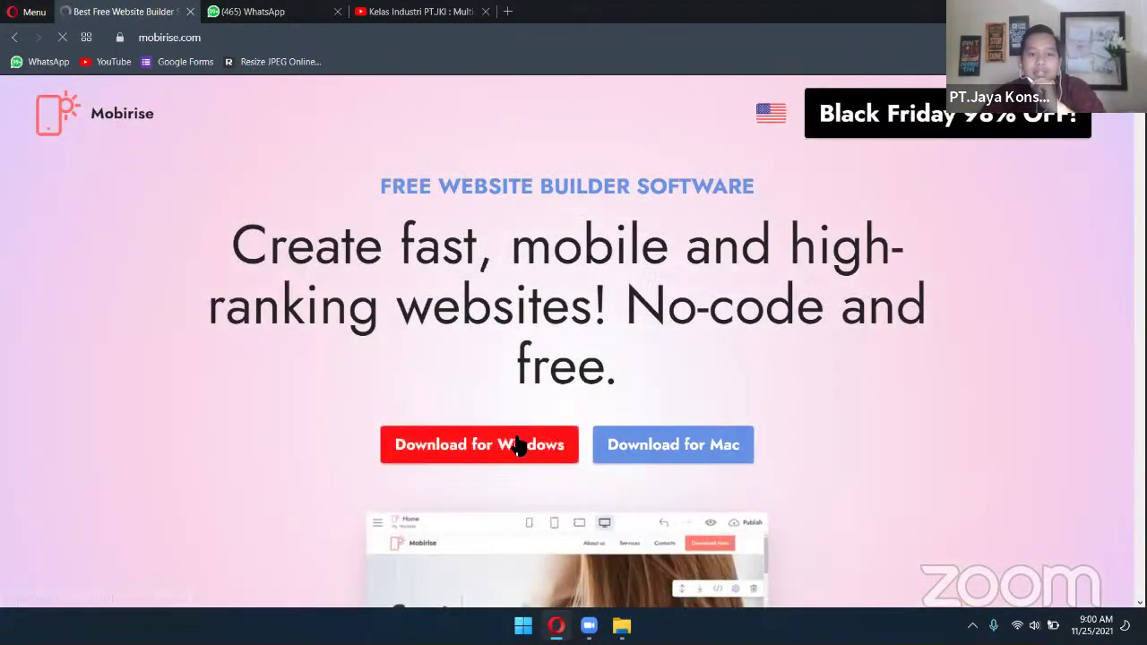
click(517, 446)
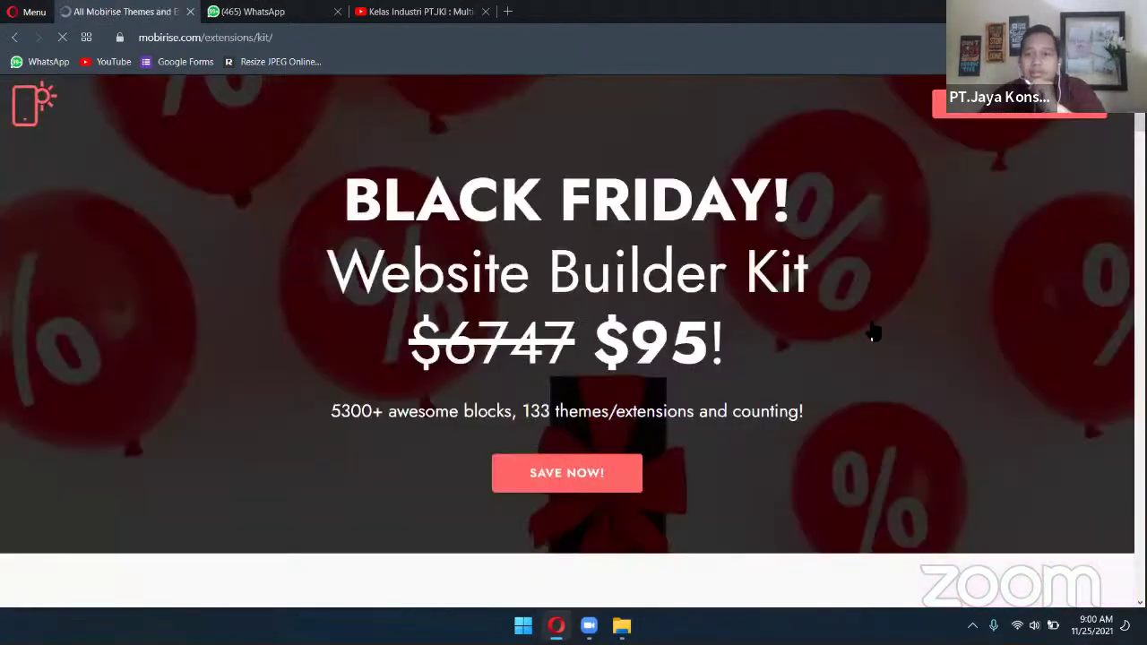
scroll(892, 327, down, 10)
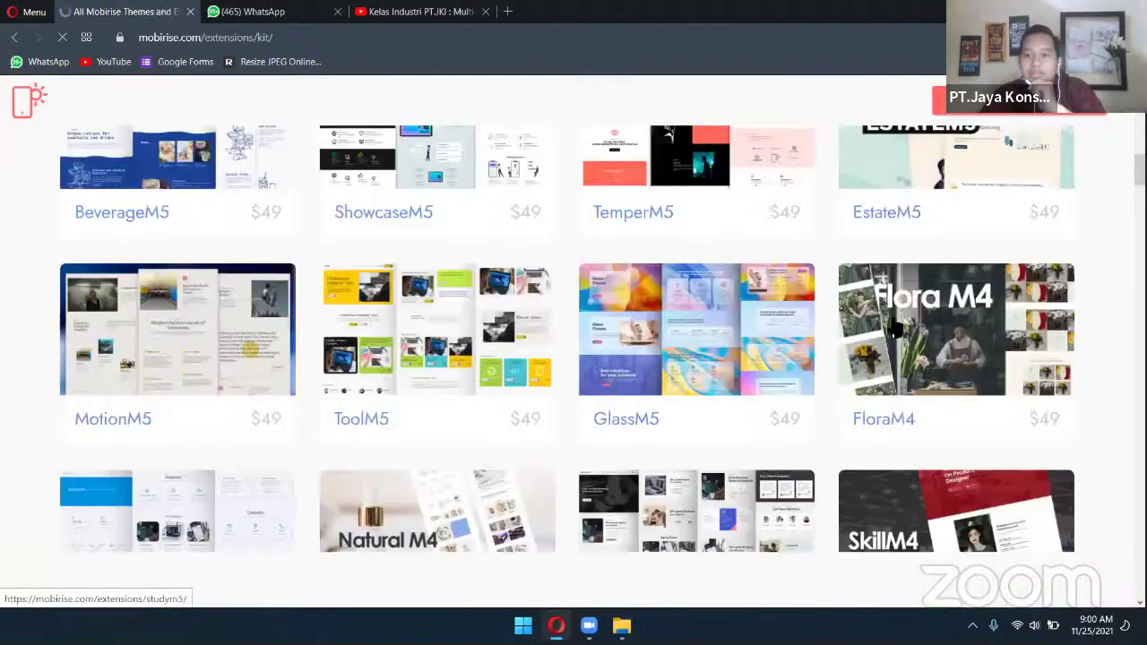
scroll(894, 327, down, 15)
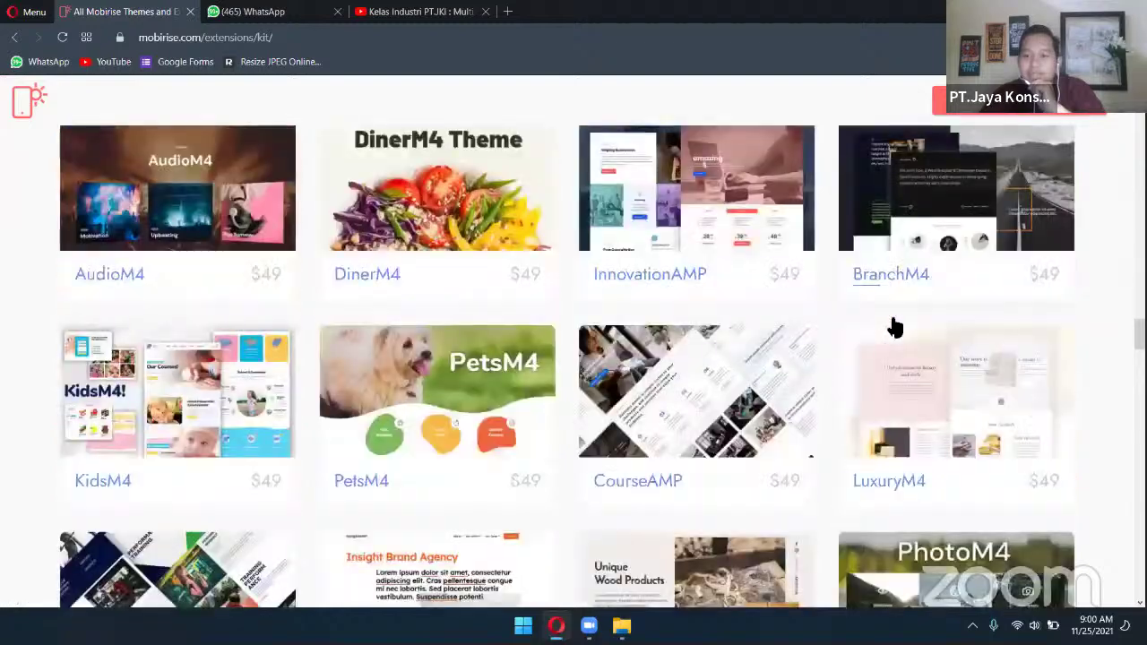
scroll(894, 327, down, 15)
scroll(894, 327, up, 8)
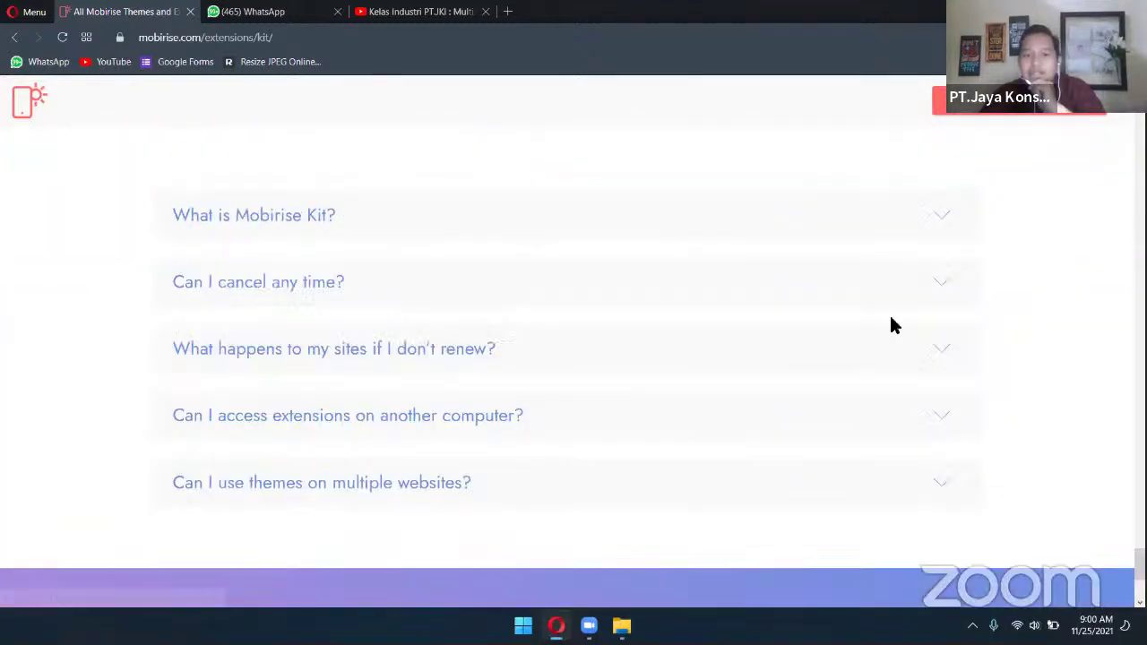
scroll(894, 327, down, 6)
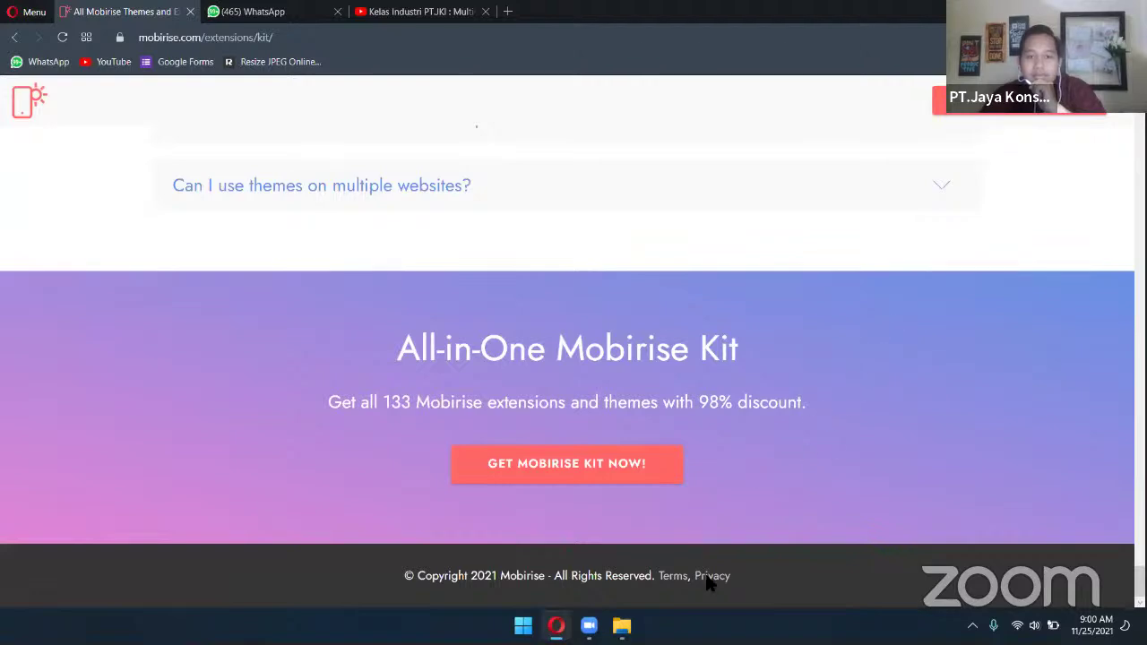
scroll(964, 445, up, 12)
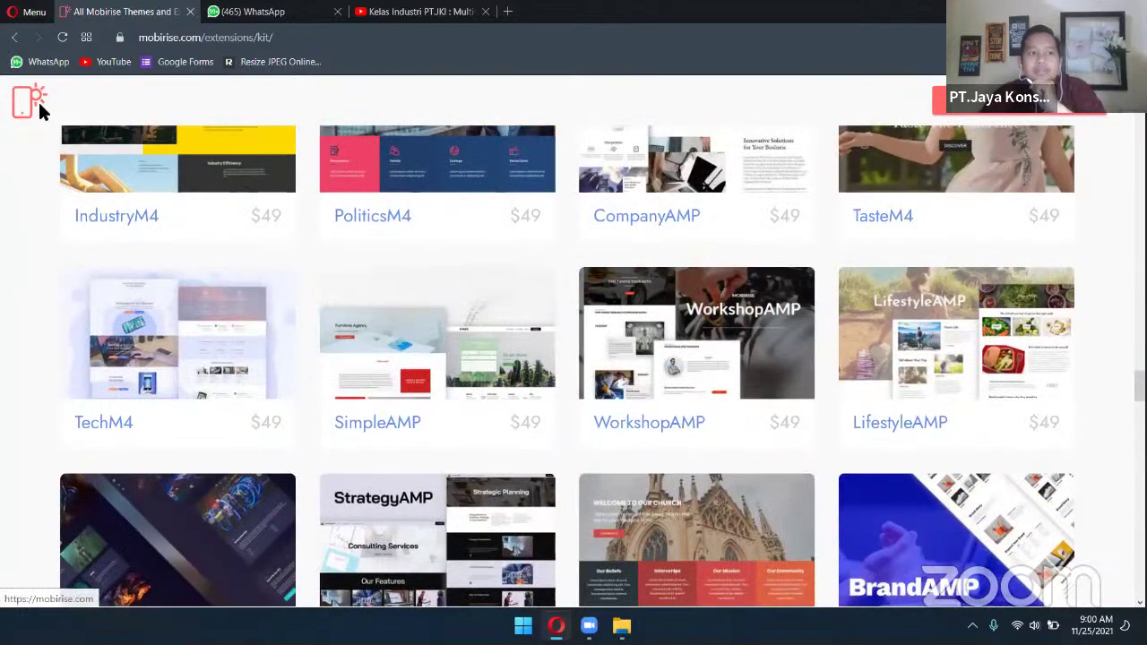
Retry the Windows download, then the Mac download, still ending up on the Black Friday kit page
click(40, 104)
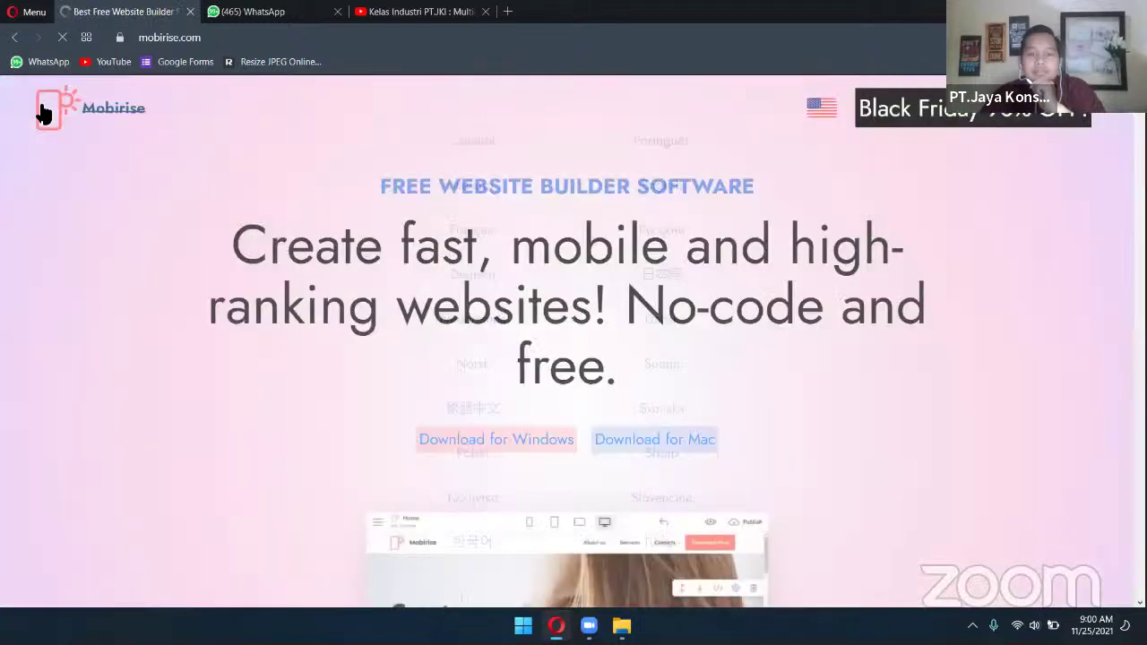
scroll(740, 287, down, 3)
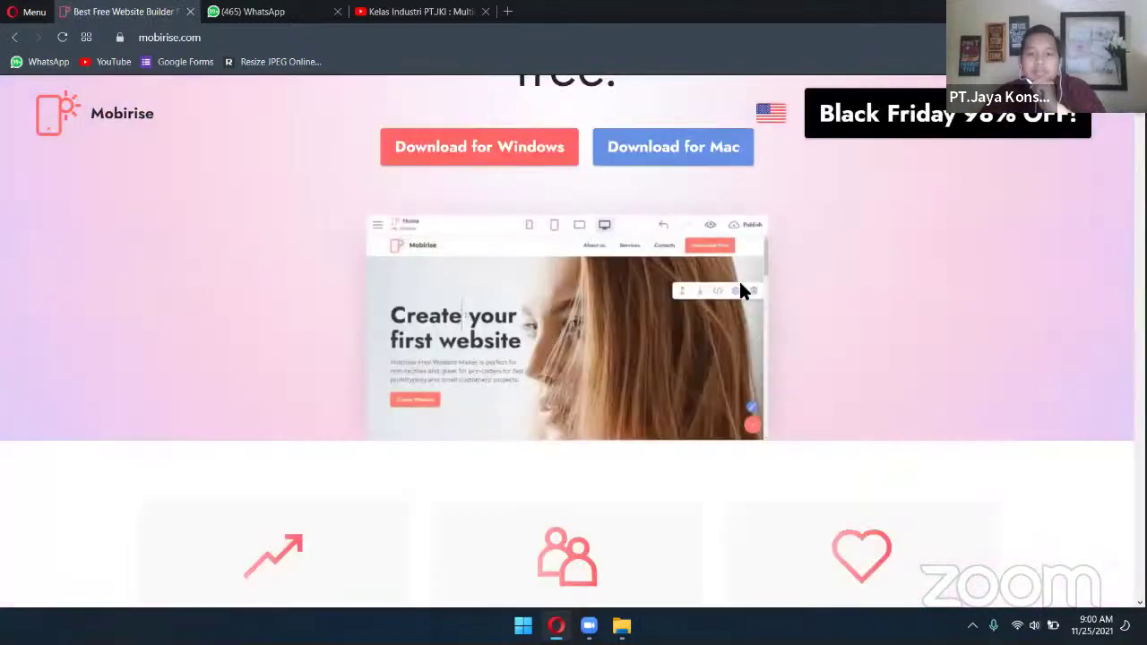
scroll(609, 350, up, 3)
click(538, 460)
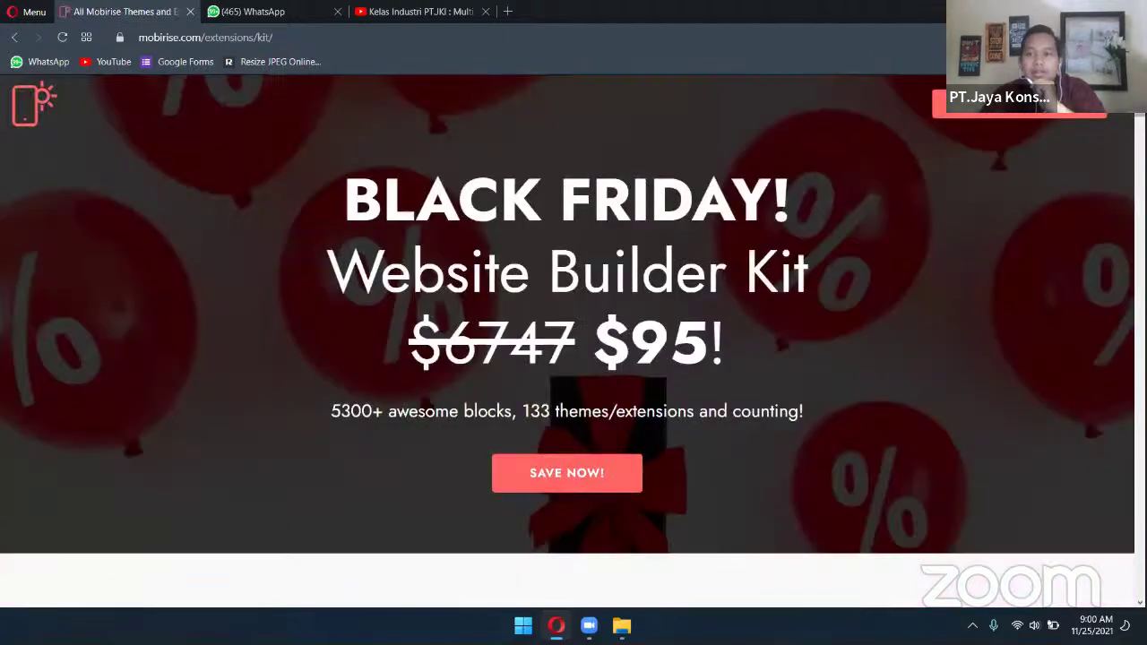
scroll(573, 358, down, 10)
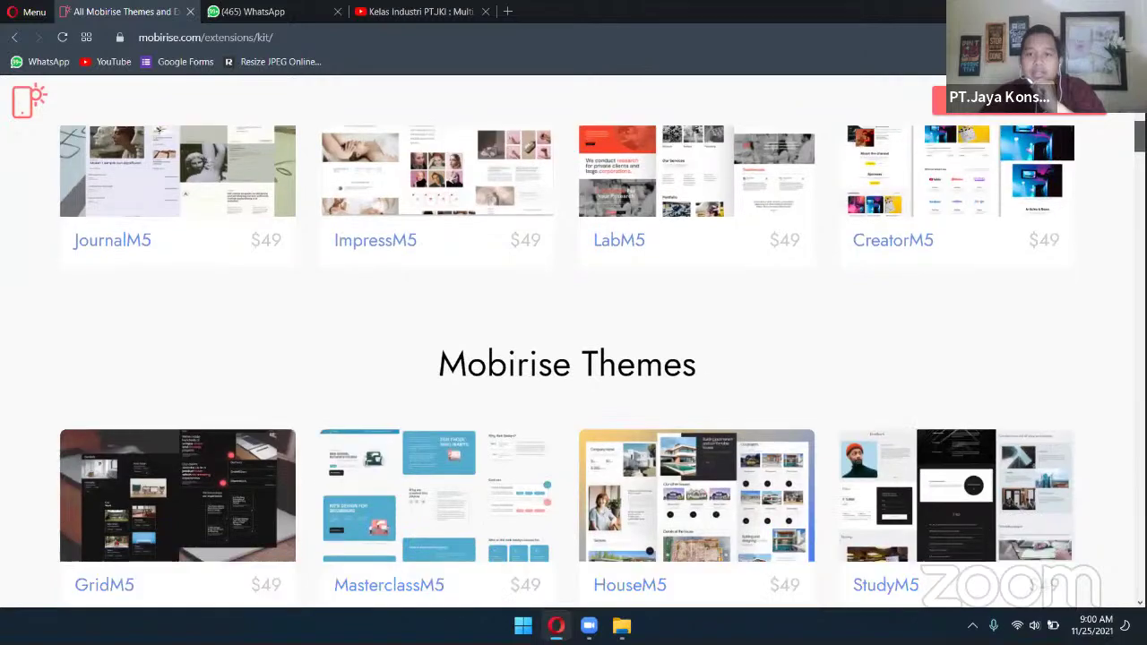
scroll(573, 358, down, 20)
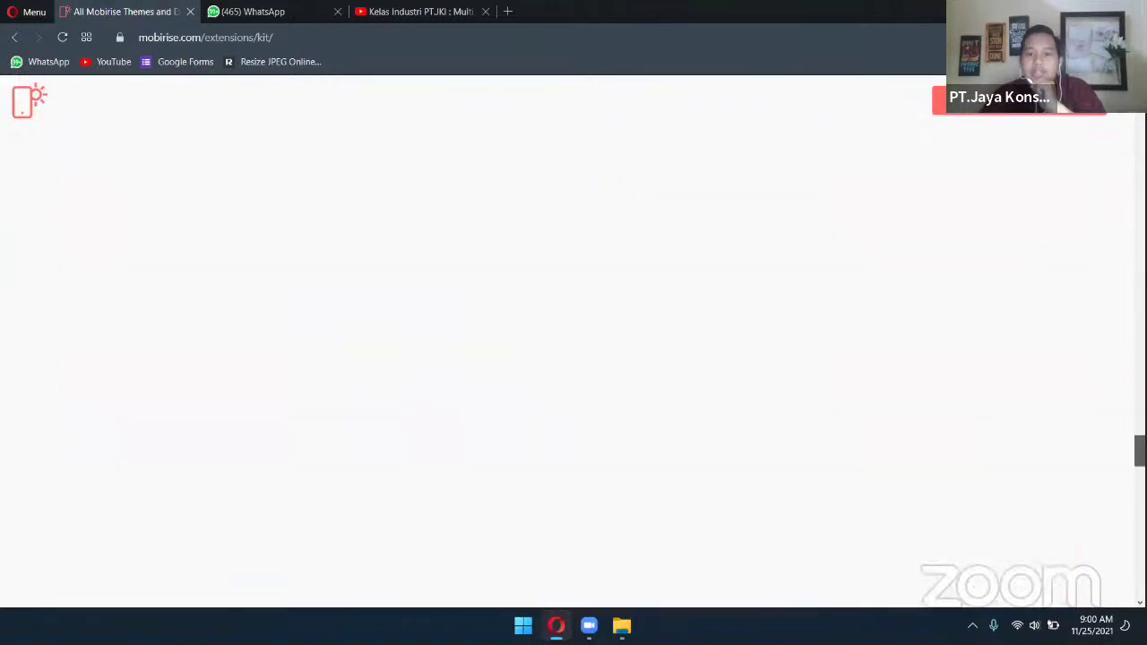
scroll(574, 358, down, 15)
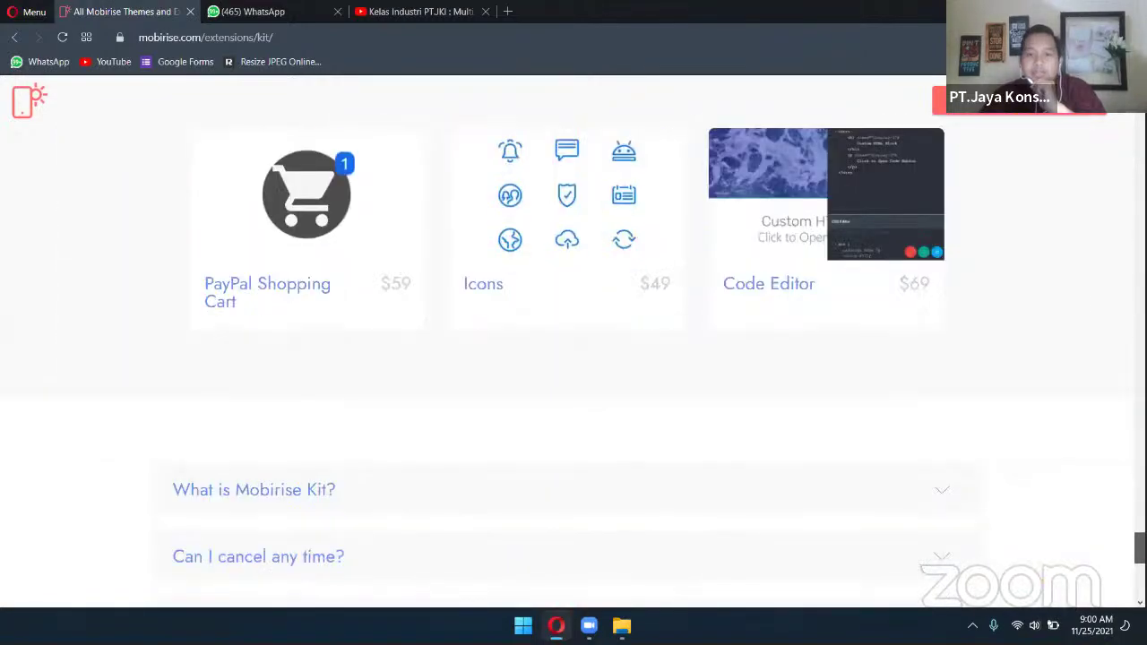
scroll(573, 358, down, 8)
key(Home)
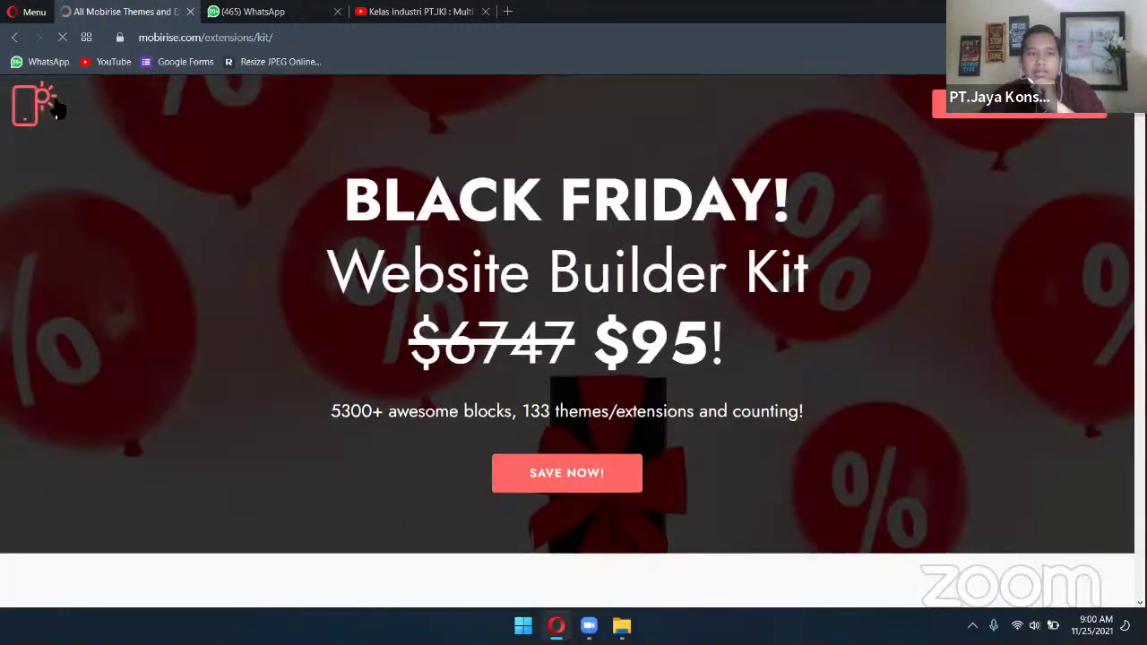
click(56, 106)
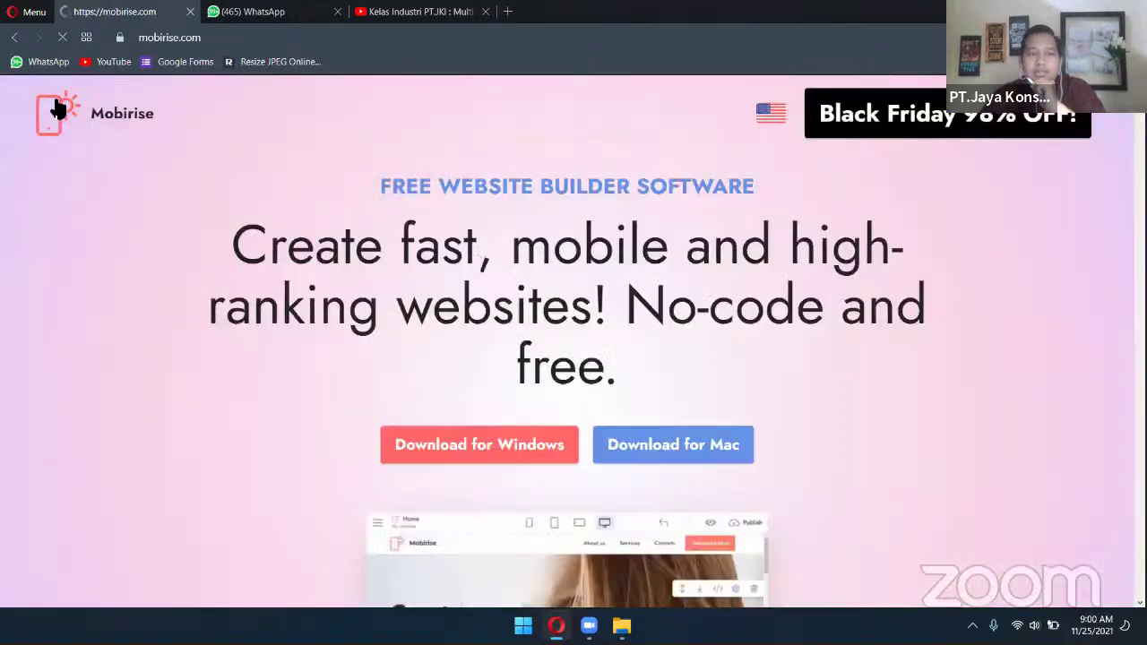
click(698, 459)
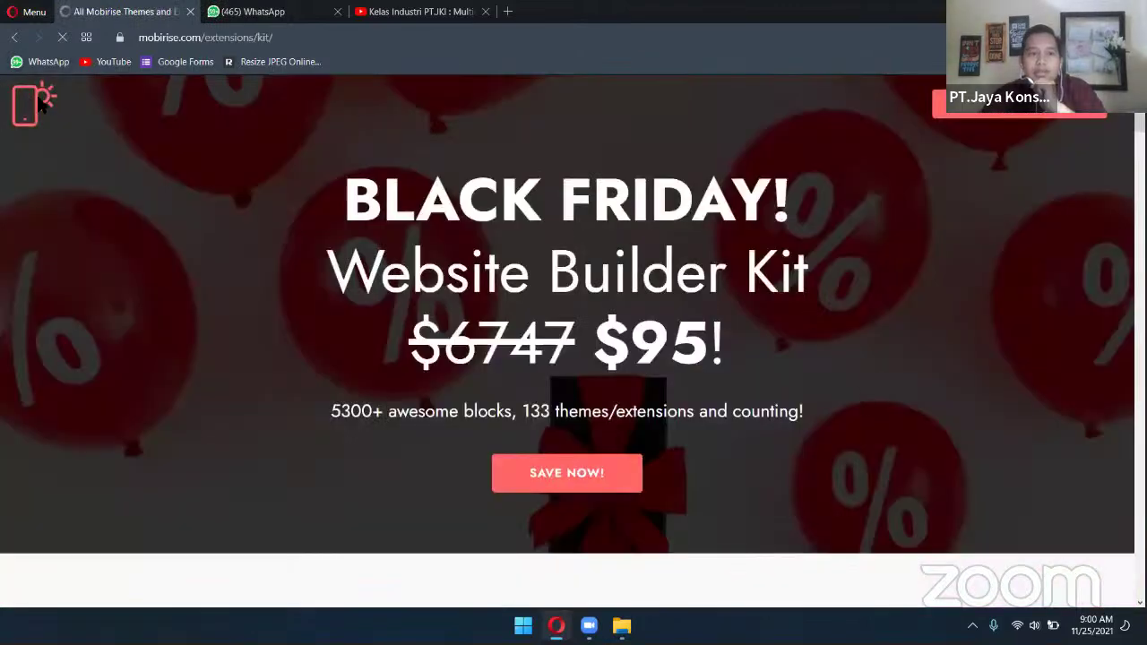
click(40, 104)
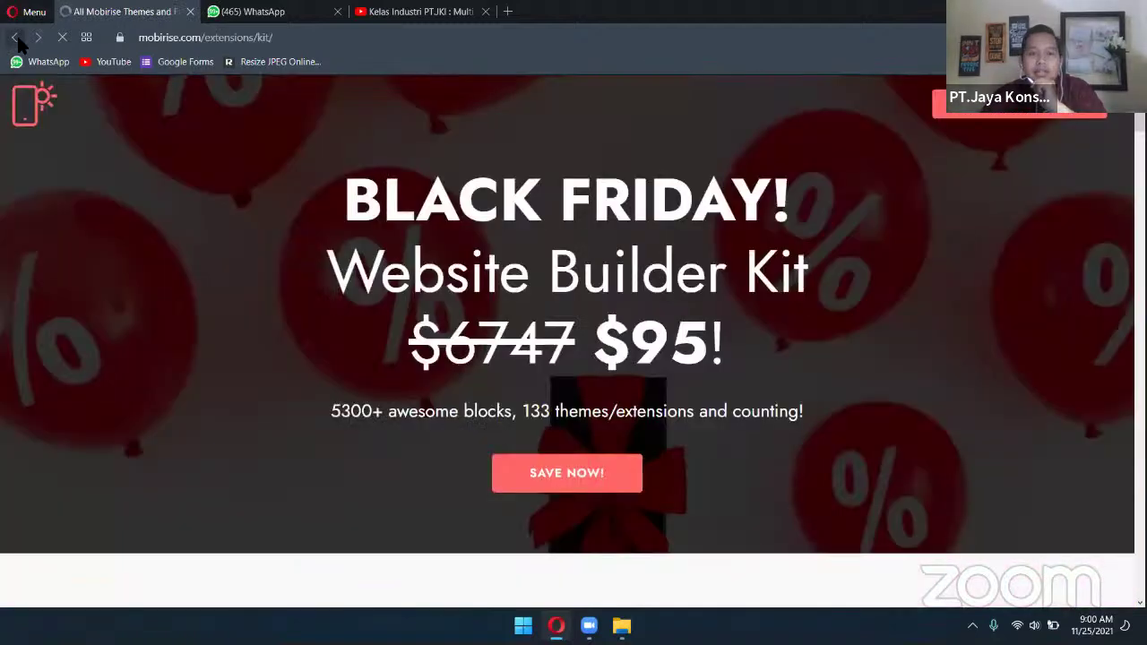
Search 'download mobirise' and save the Windows installer Mobirise5.exe into Downloads
click(294, 36)
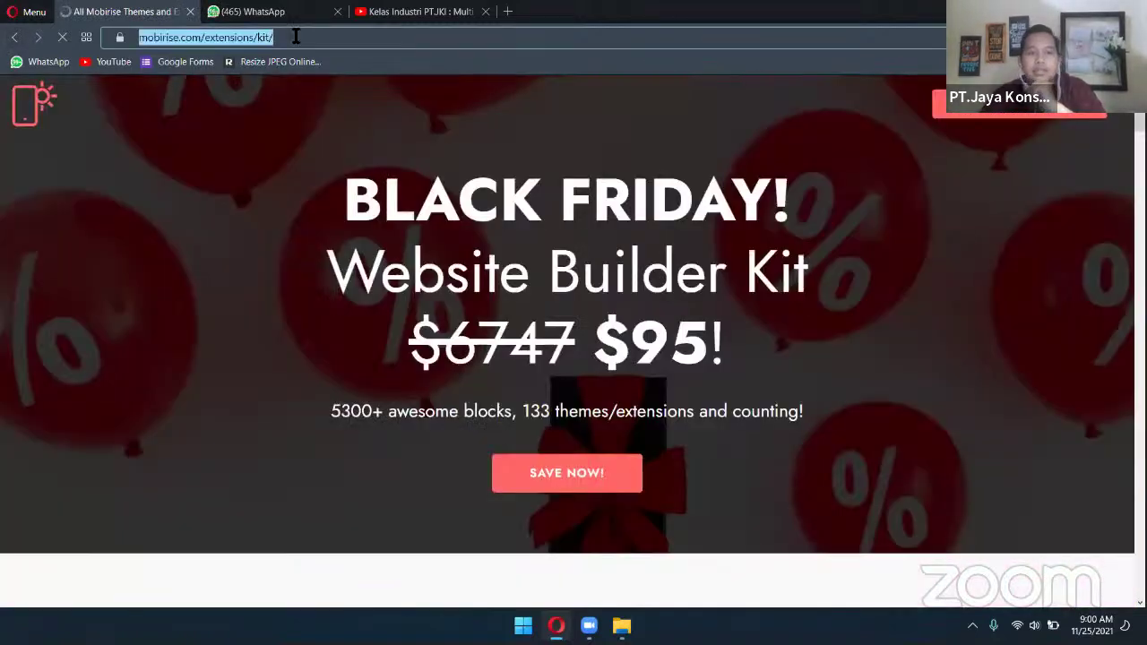
text(download m)
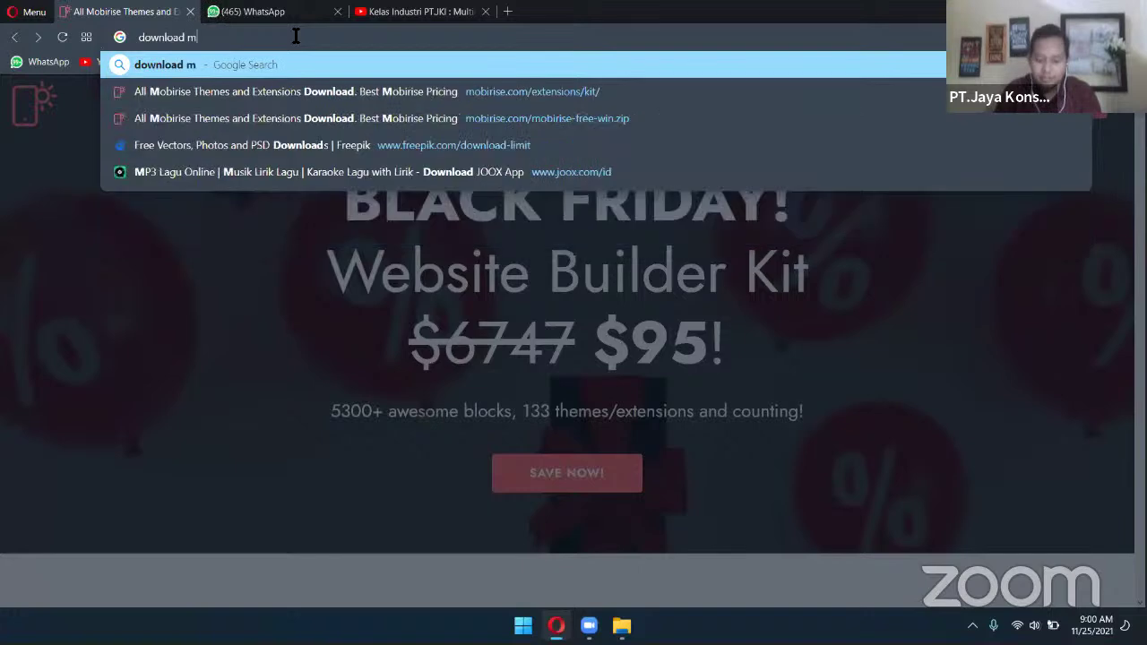
text(obirise)
key(Return)
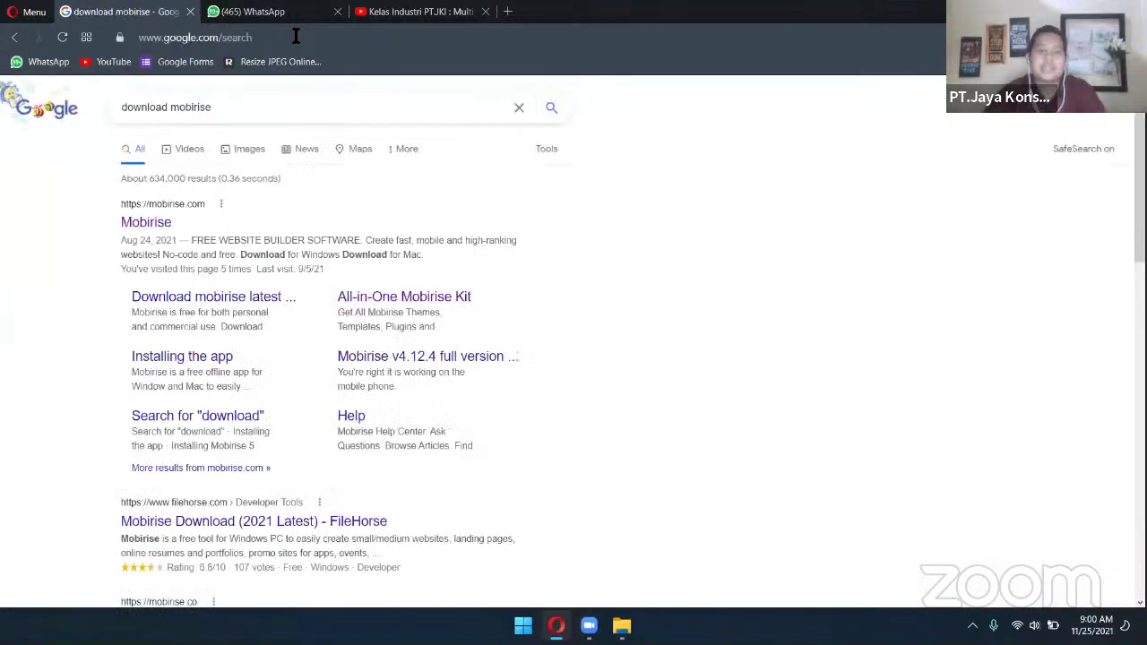
click(231, 331)
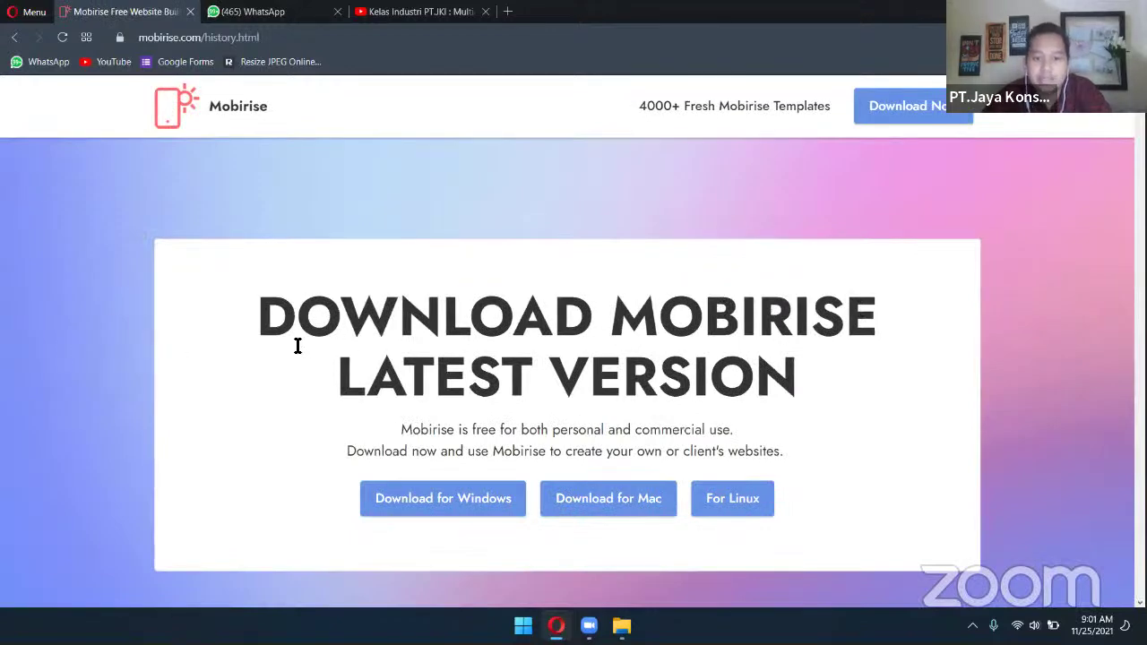
scroll(515, 354, down, 2)
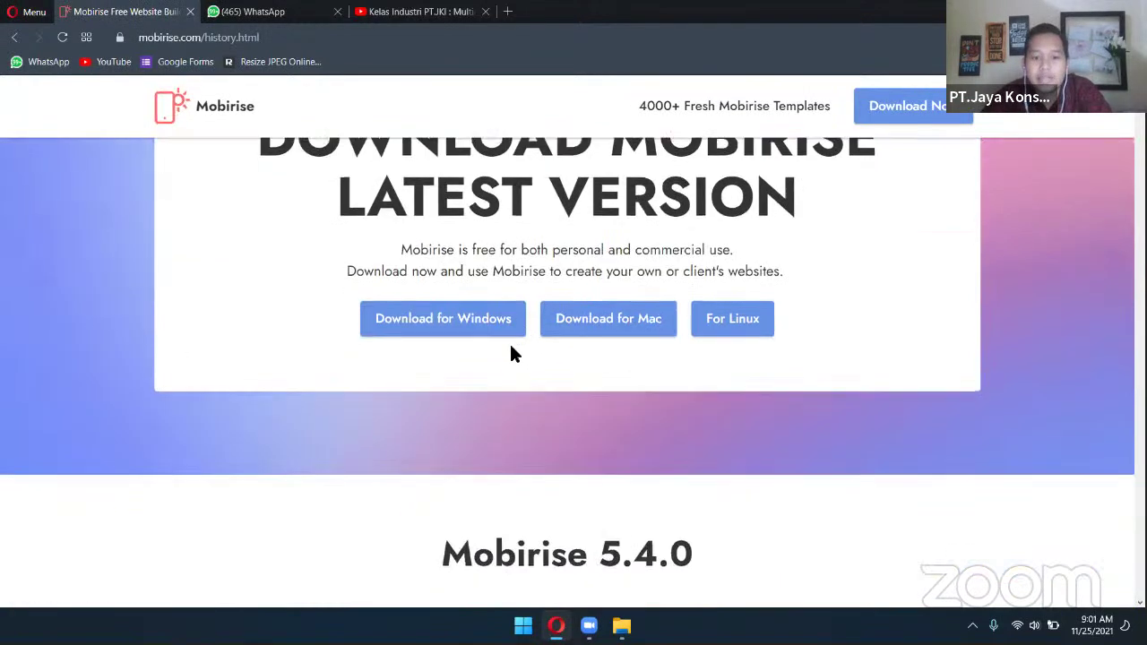
click(496, 334)
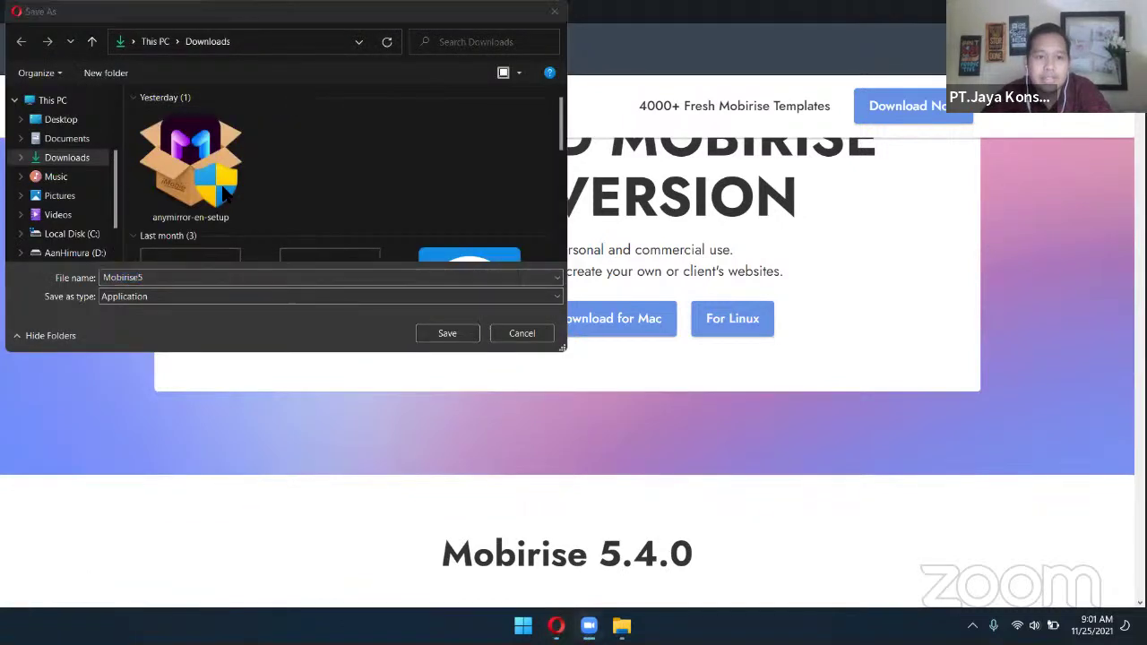
click(446, 334)
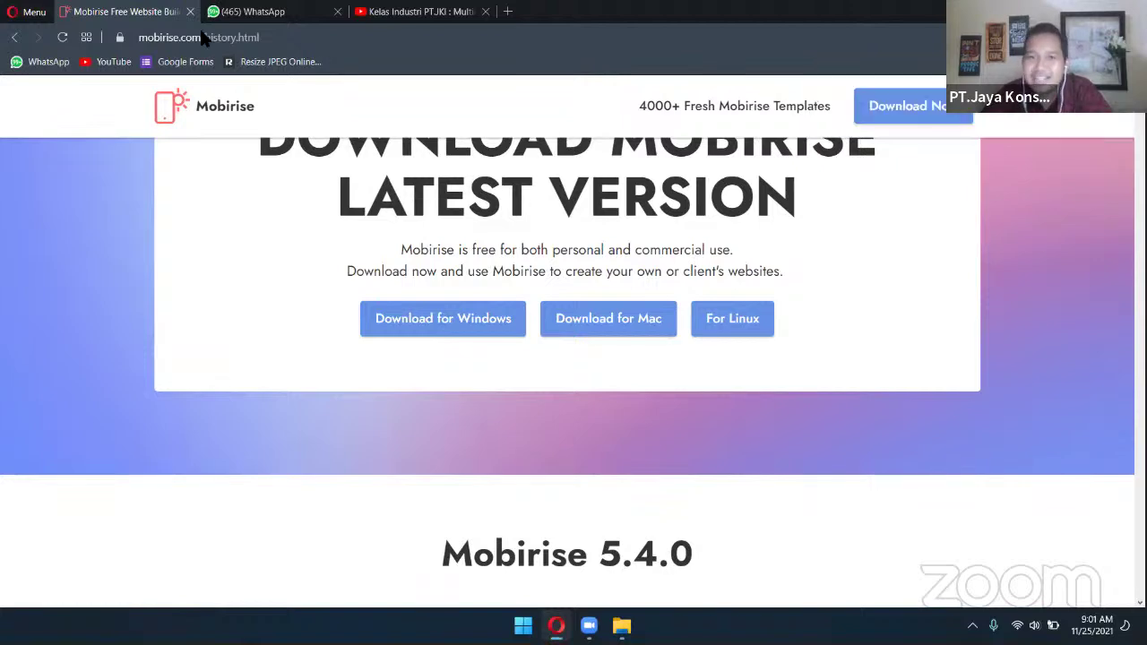
Switch to WhatsApp Web's chat and bring up File Explorer
click(250, 12)
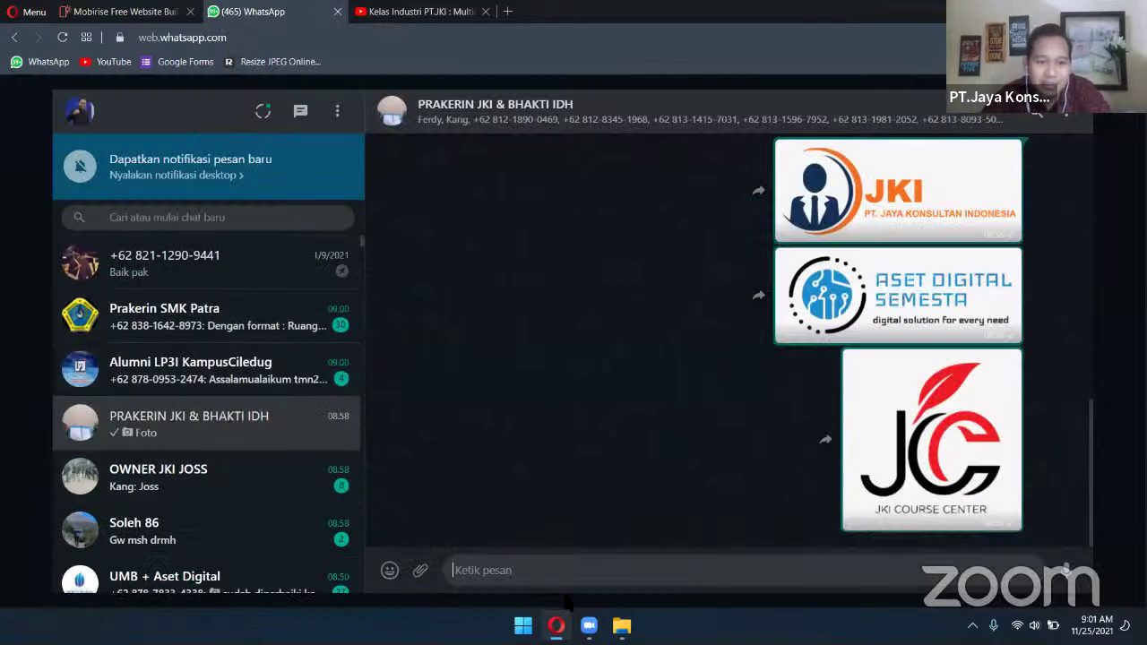
click(493, 582)
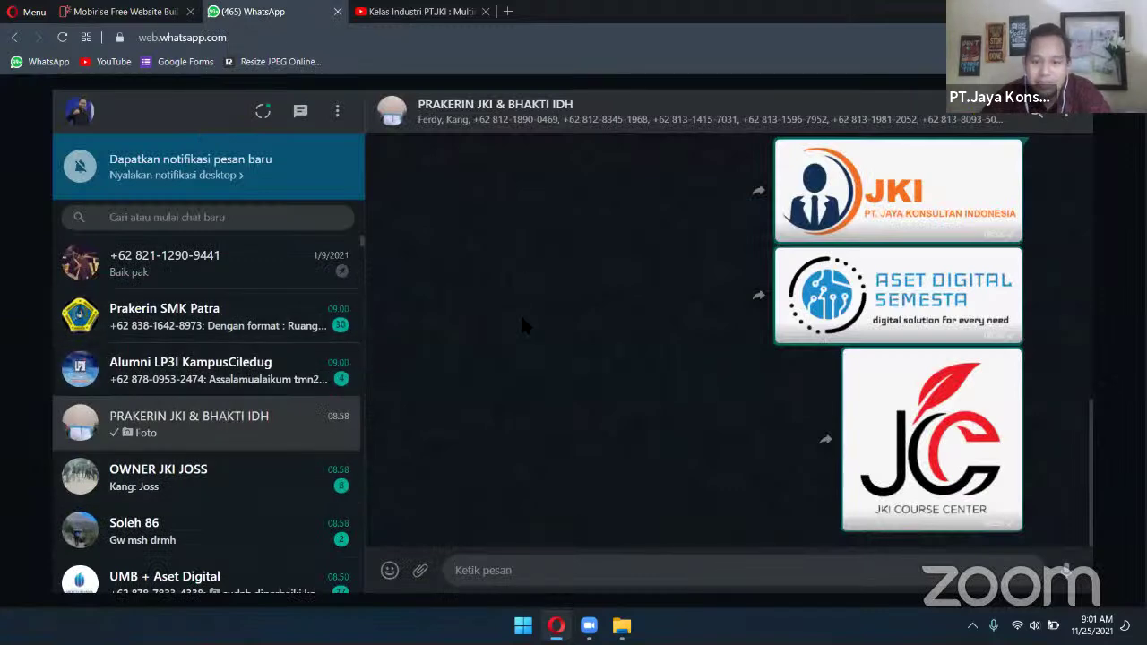
click(621, 626)
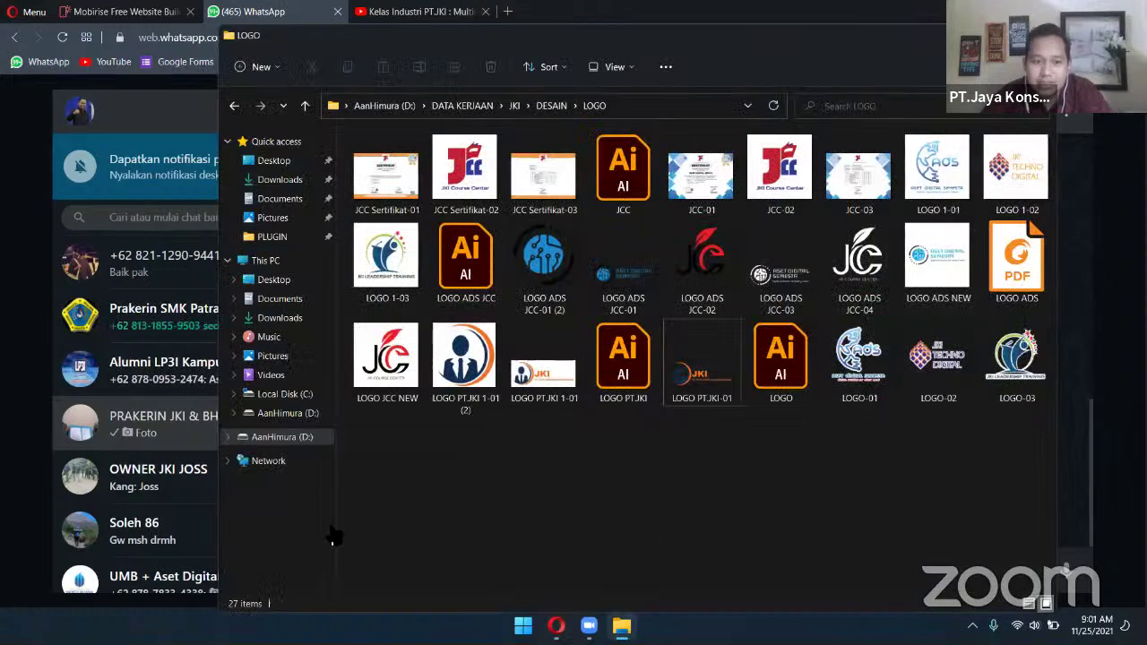
Search D:\SOFTWARE for 'mobirise' and select the MobiriseSetup application among the 476 results
click(304, 411)
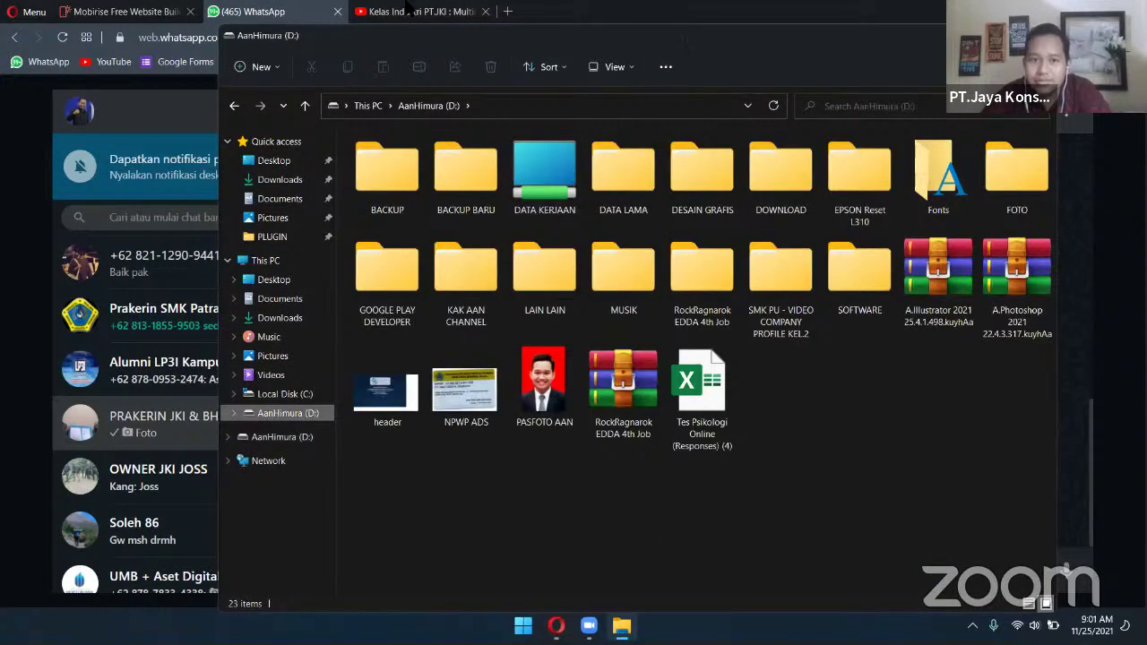
key(super+Up)
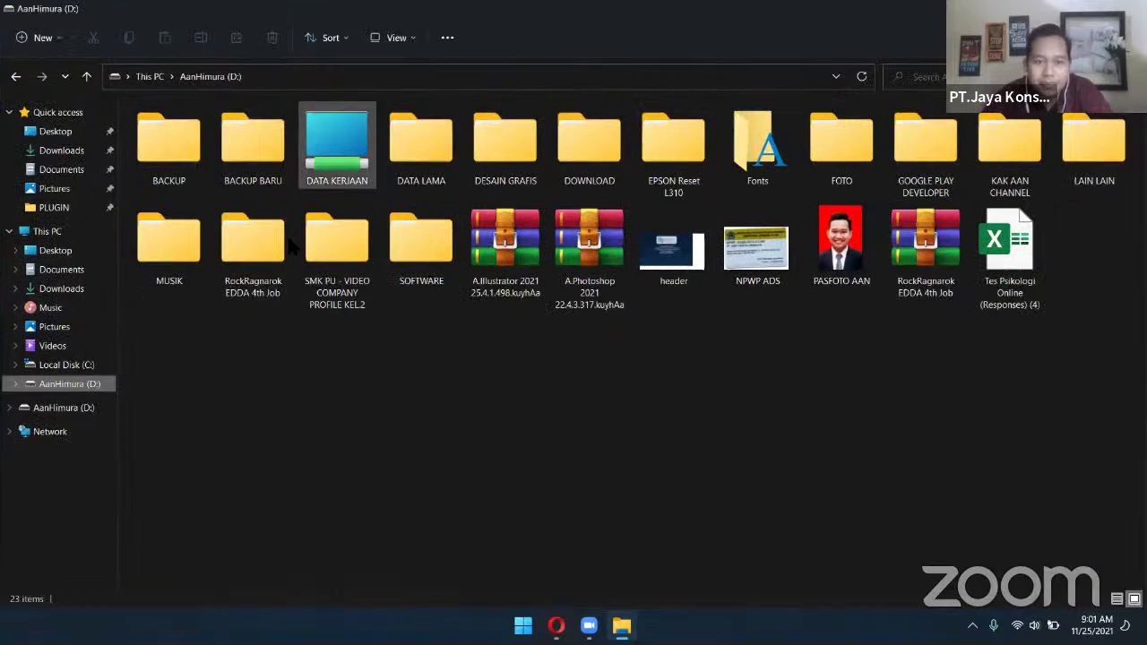
double_click(419, 257)
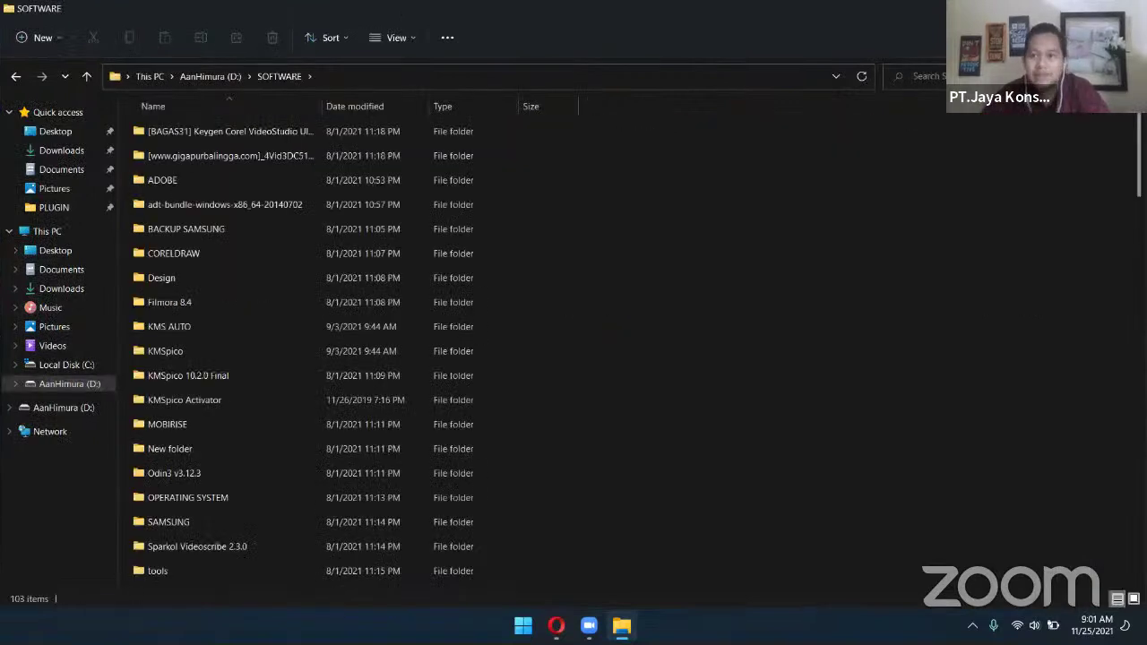
key(ctrl+f)
text(mobiris)
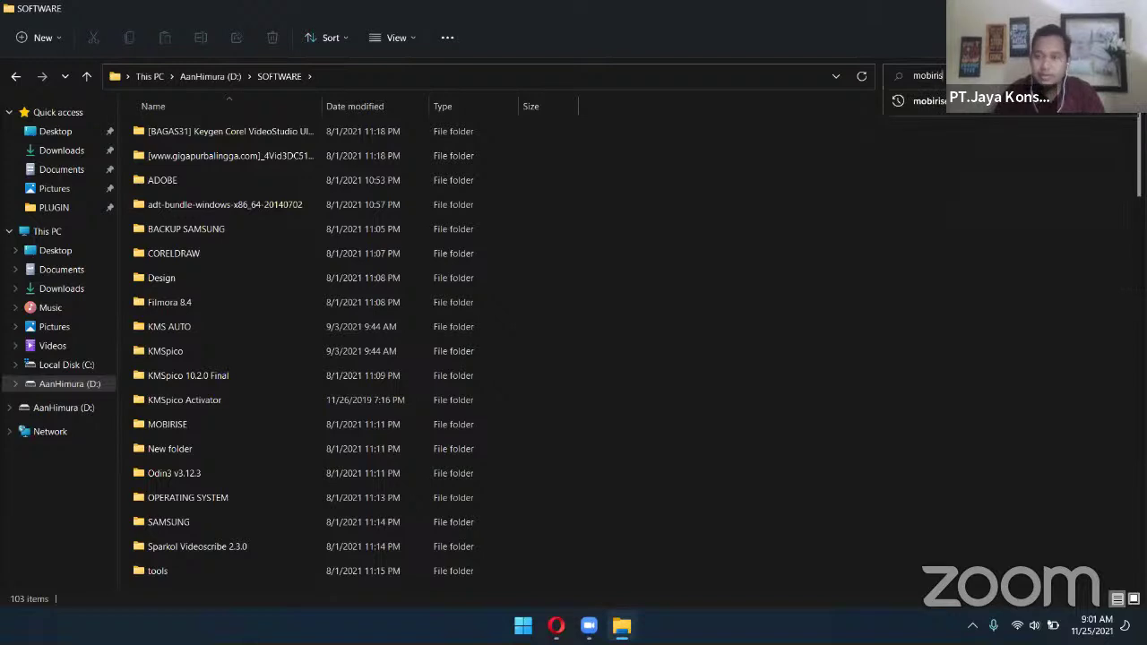
text(e)
key(Return)
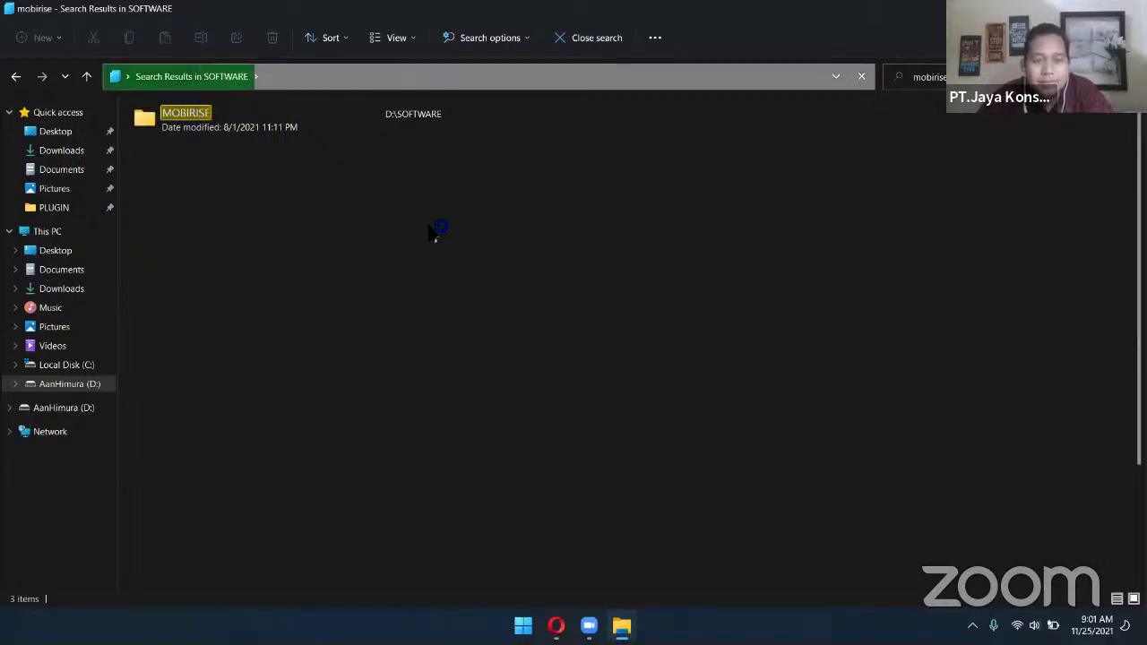
scroll(545, 307, down, 5)
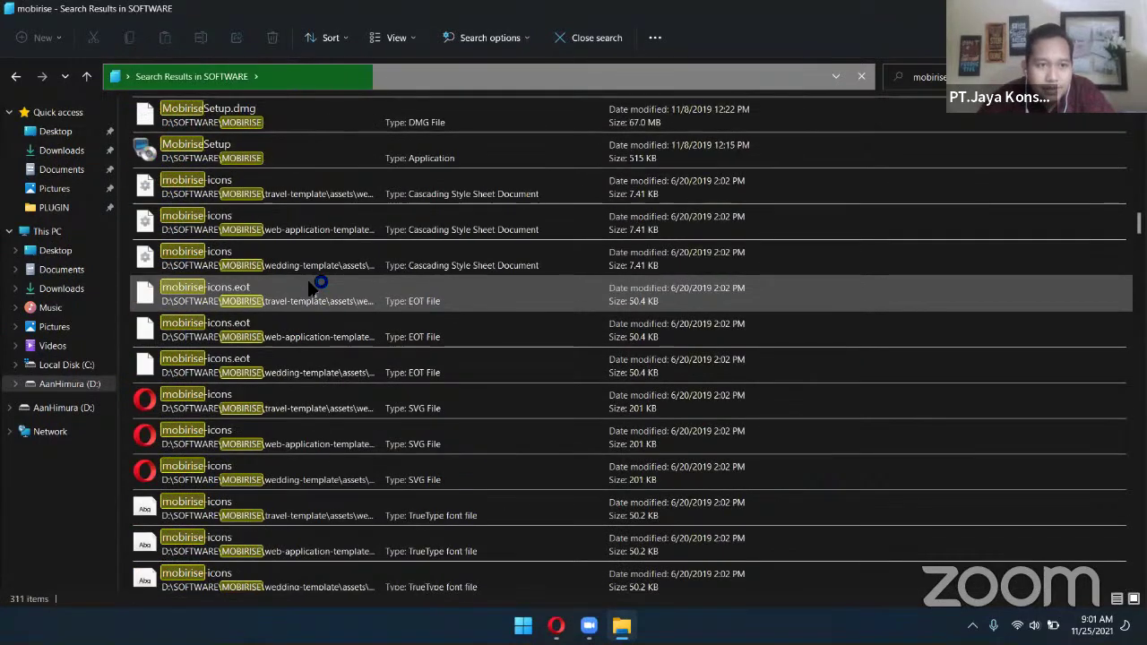
click(358, 166)
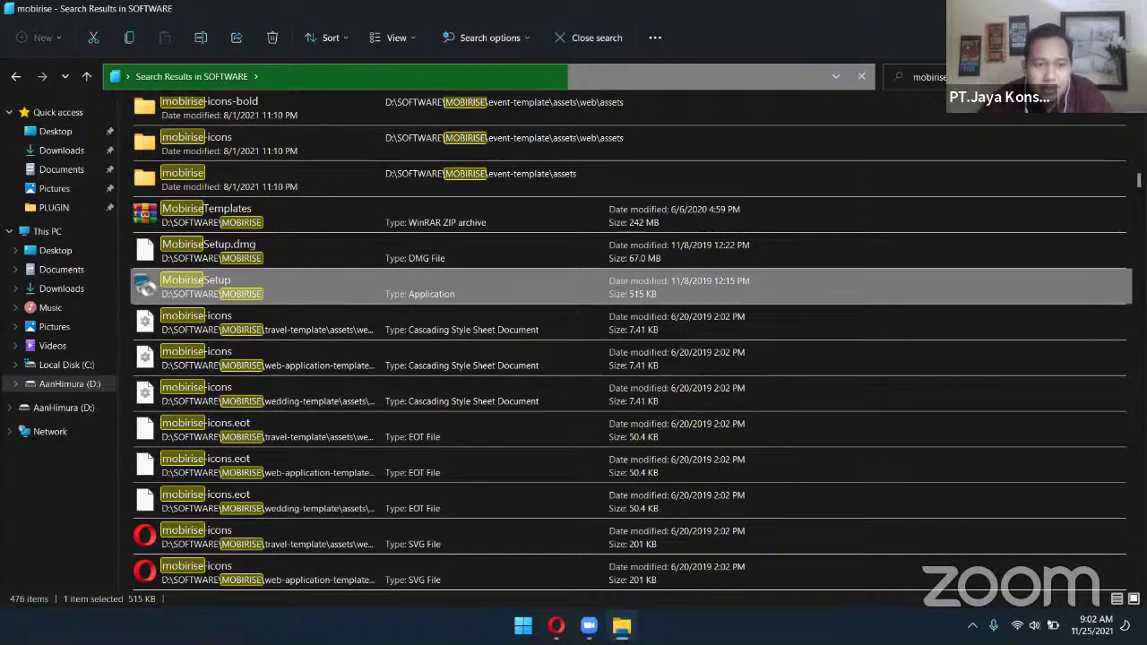
click(555, 626)
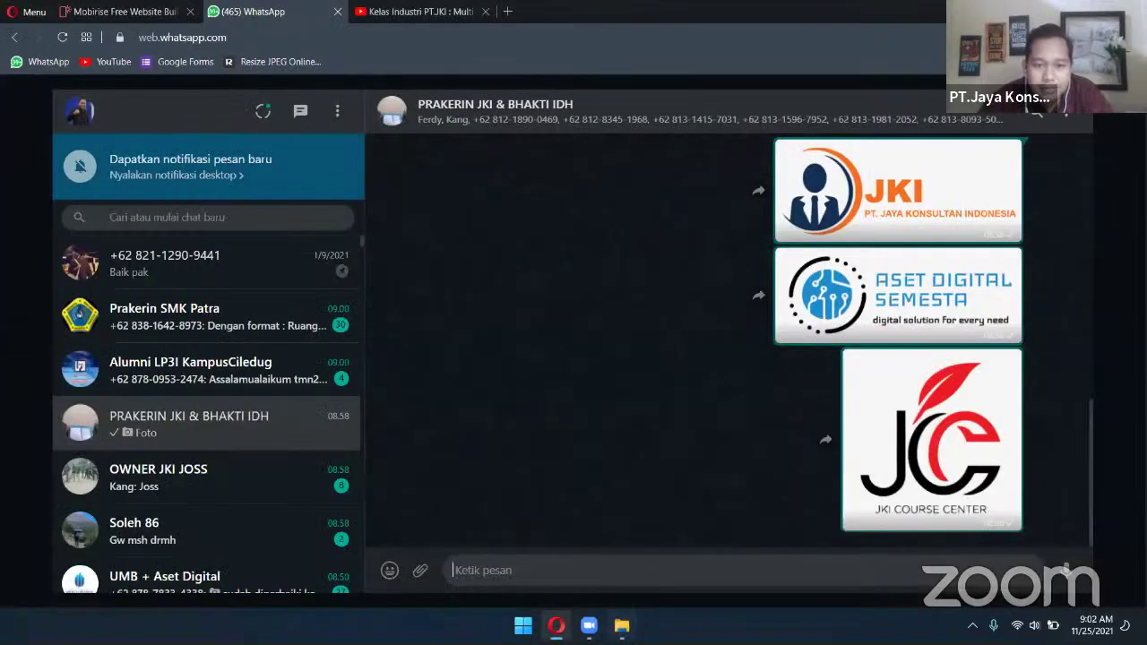
Drag MobiriseSetup.exe (515 kB) into the PRAKERIN group chat, send it, and minimize the browser
click(621, 625)
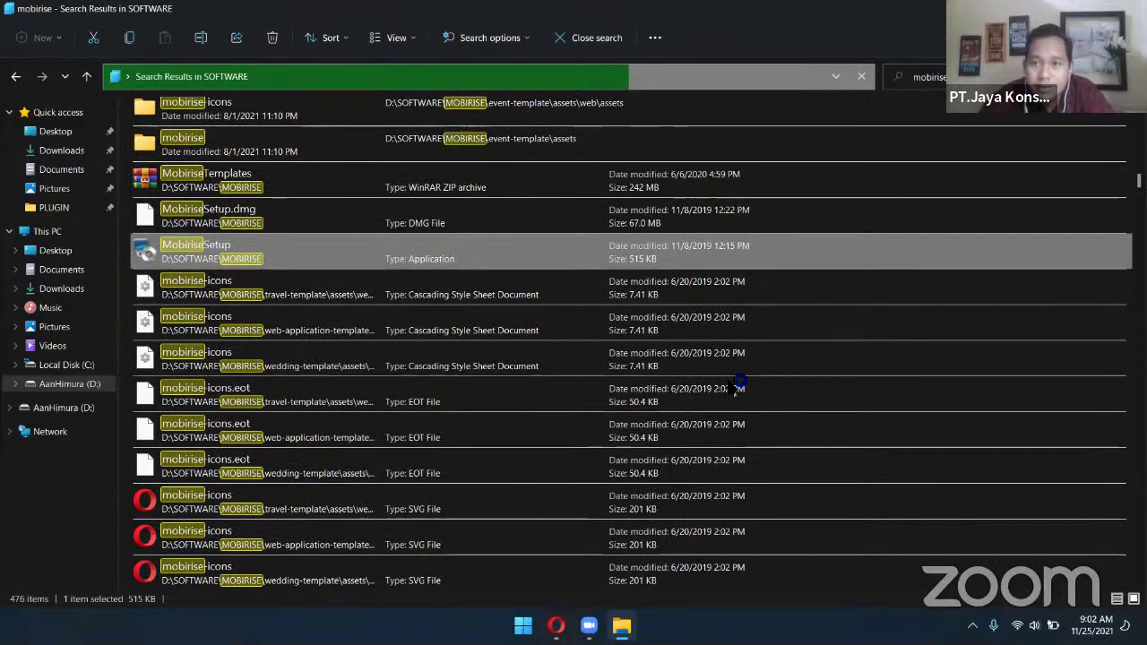
key(super+Down)
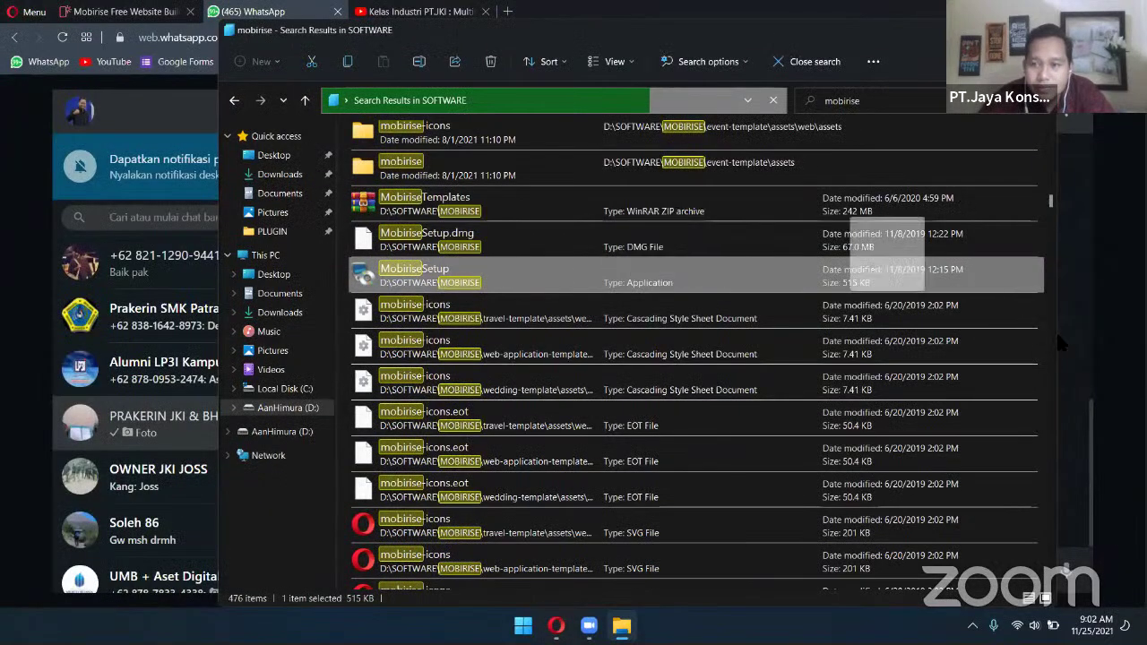
drag(1057, 342, 1075, 345)
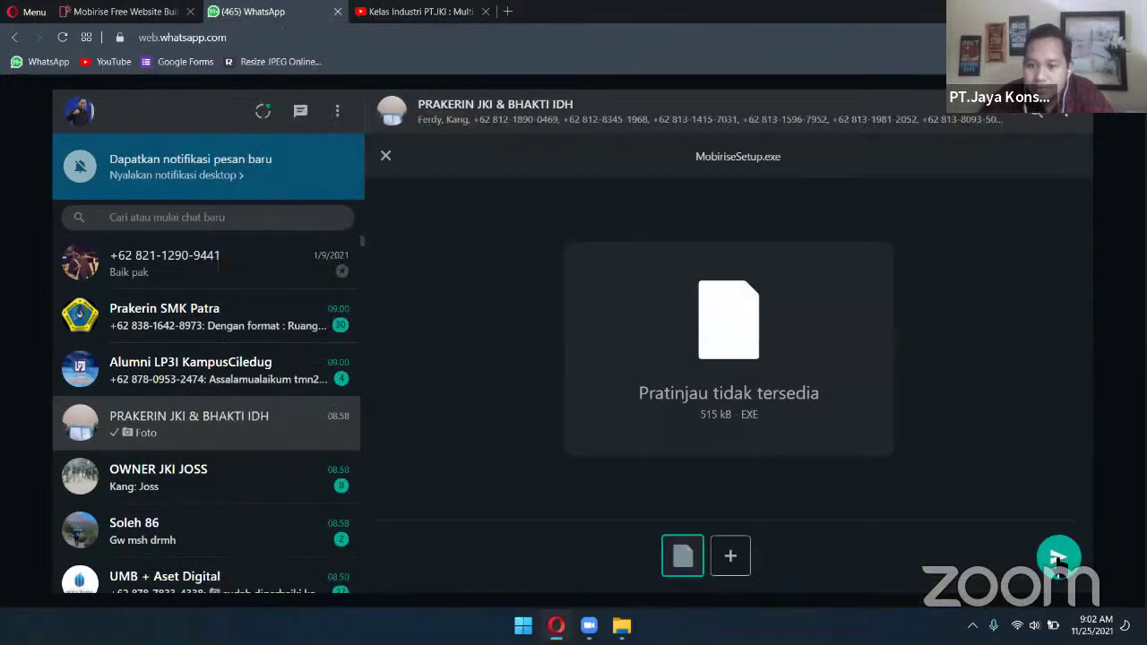
click(1058, 558)
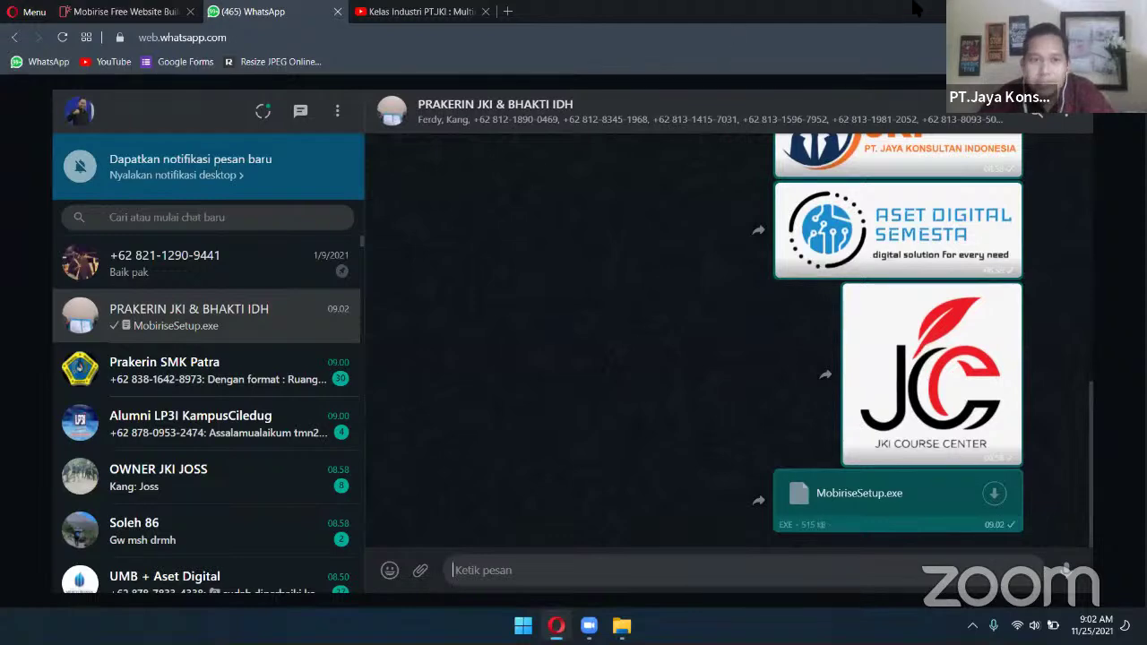
click(1068, 10)
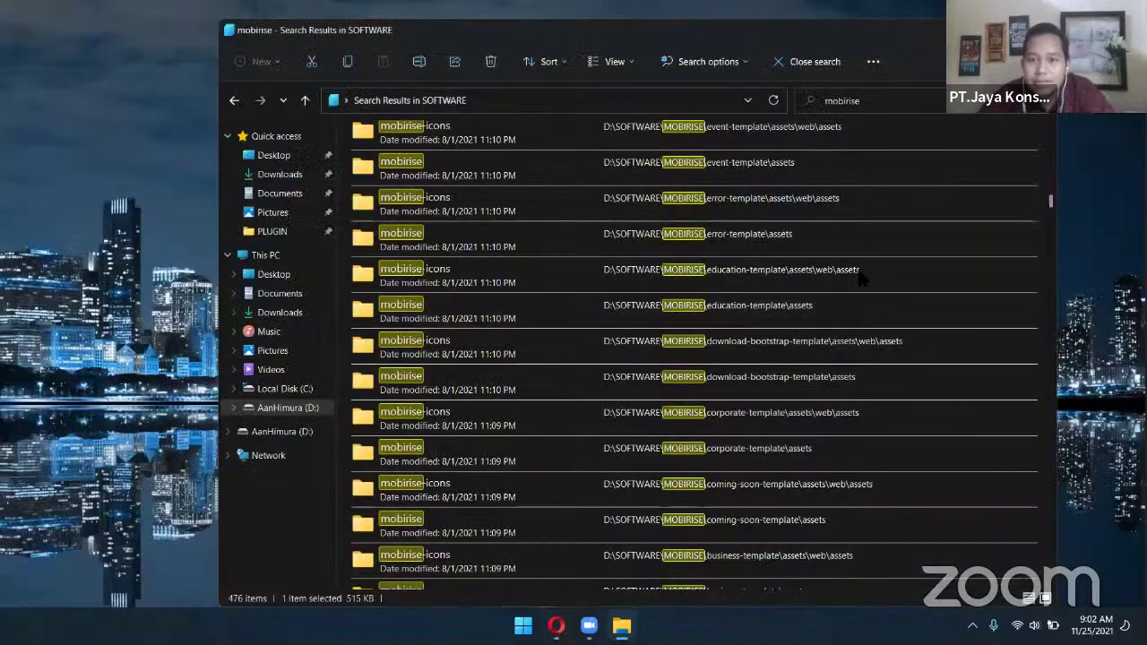
Close File Explorer and launch Mobirise4 from a Start menu search for 'mobi'
key(alt+F4)
key(super)
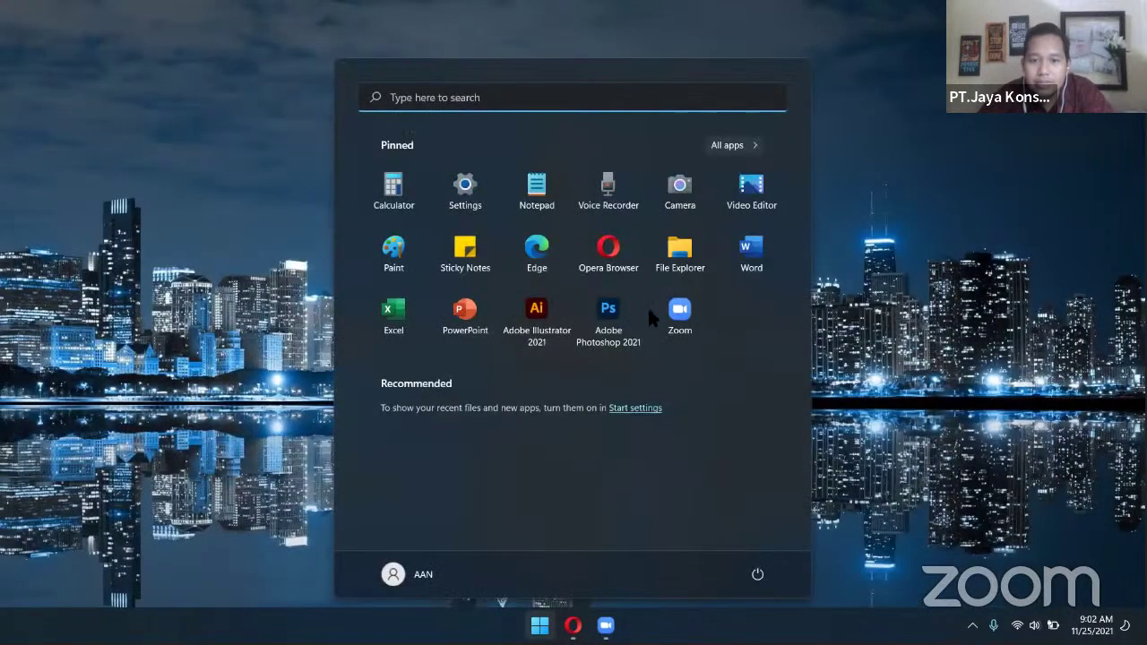
text(mobi)
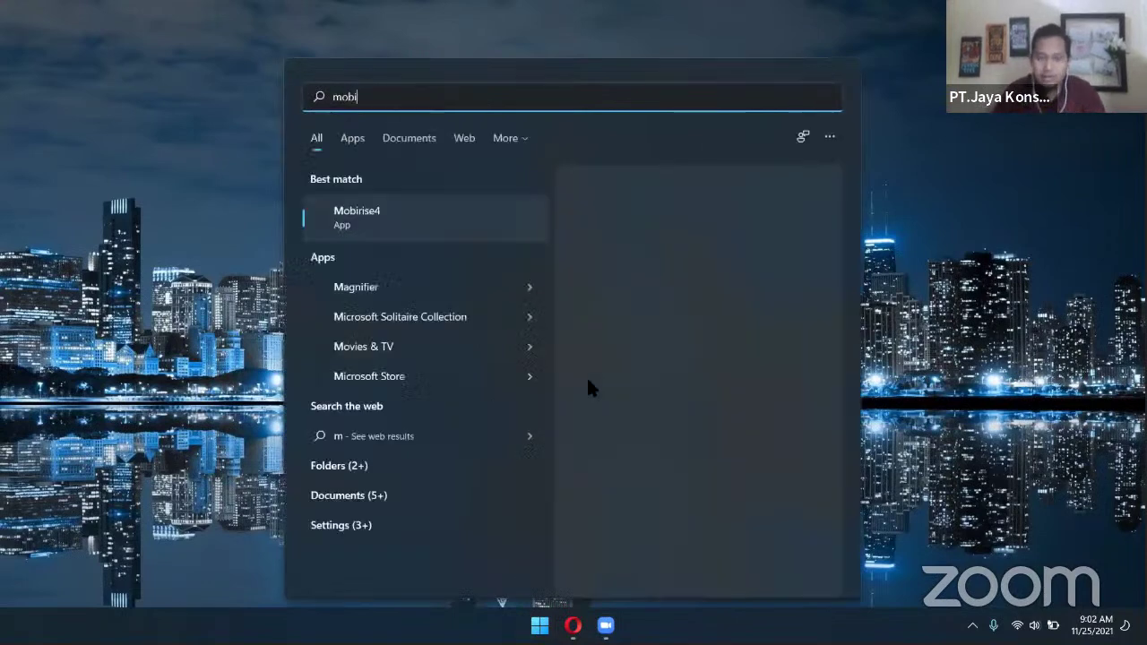
click(446, 220)
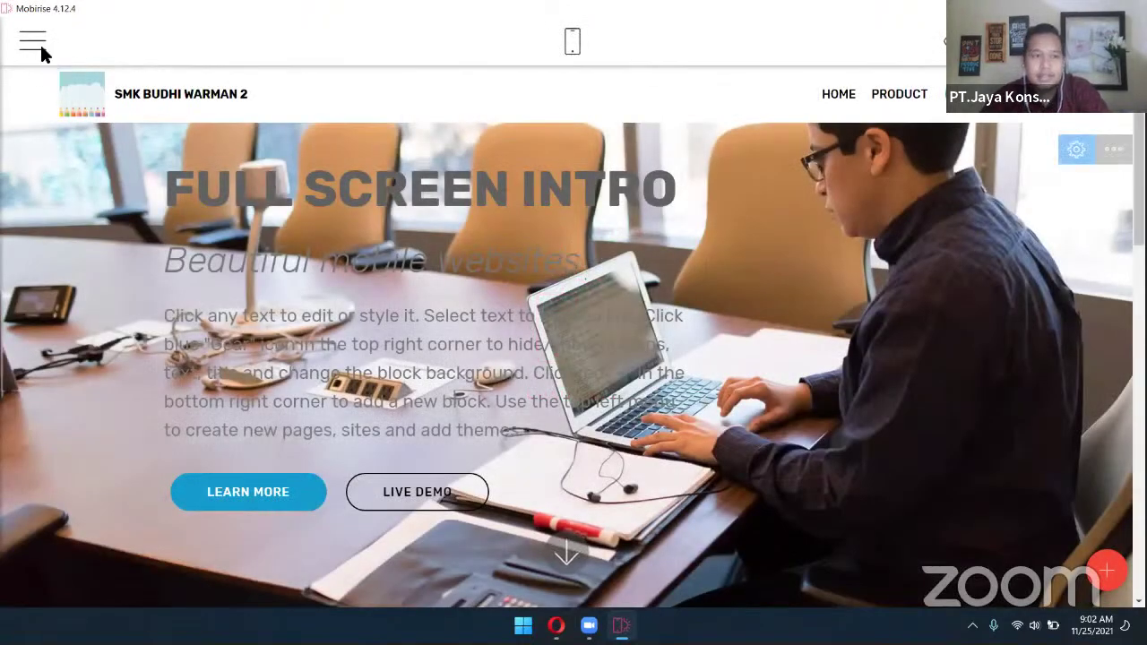
Delete the Site-11-24_1102 site from the Mobirise sites list
click(34, 42)
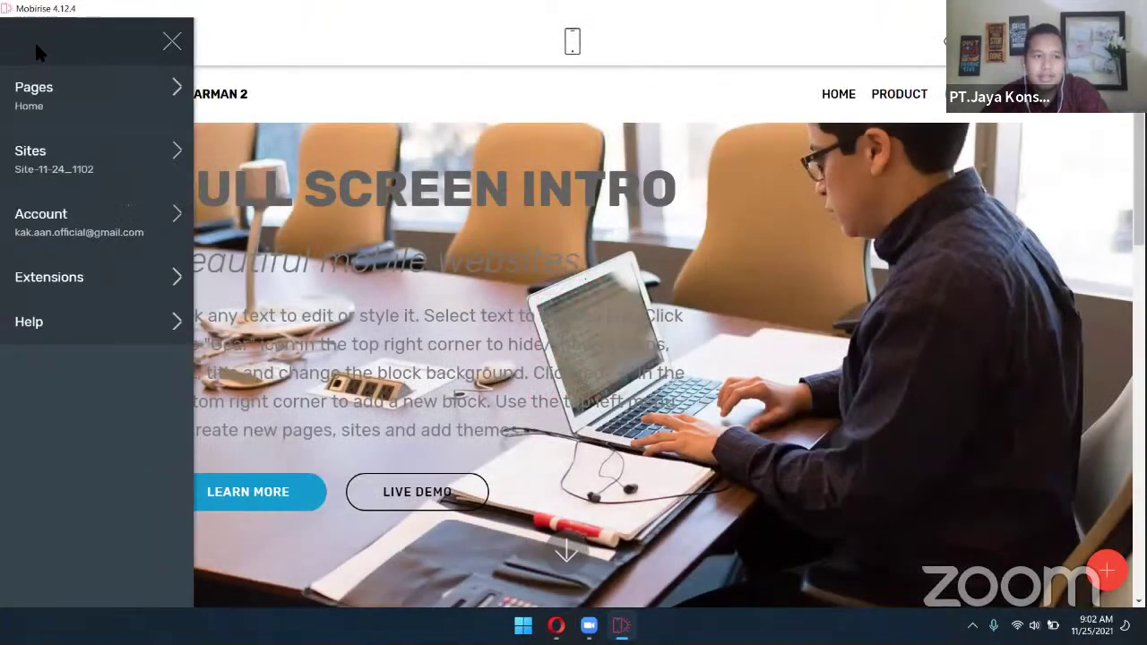
click(108, 139)
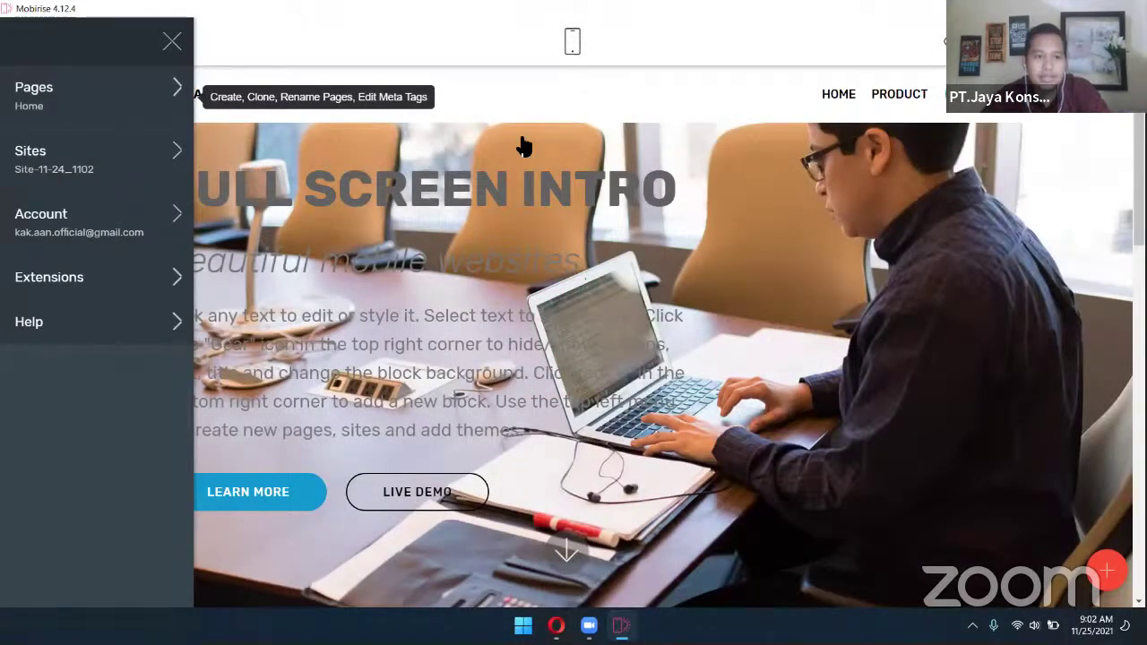
click(532, 96)
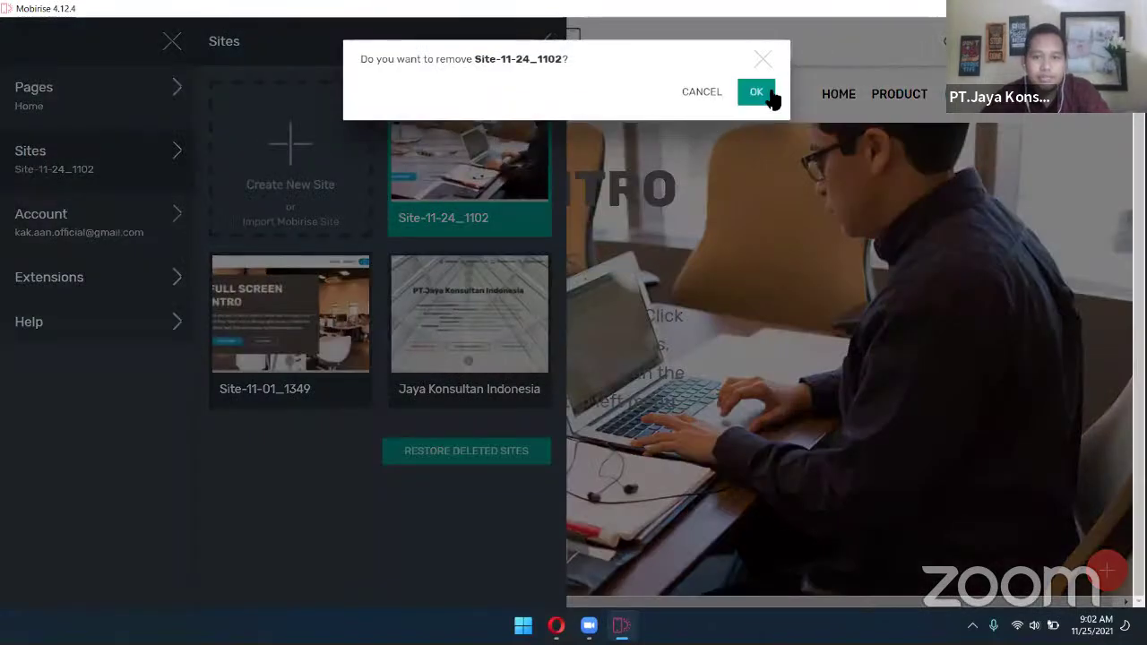
click(764, 95)
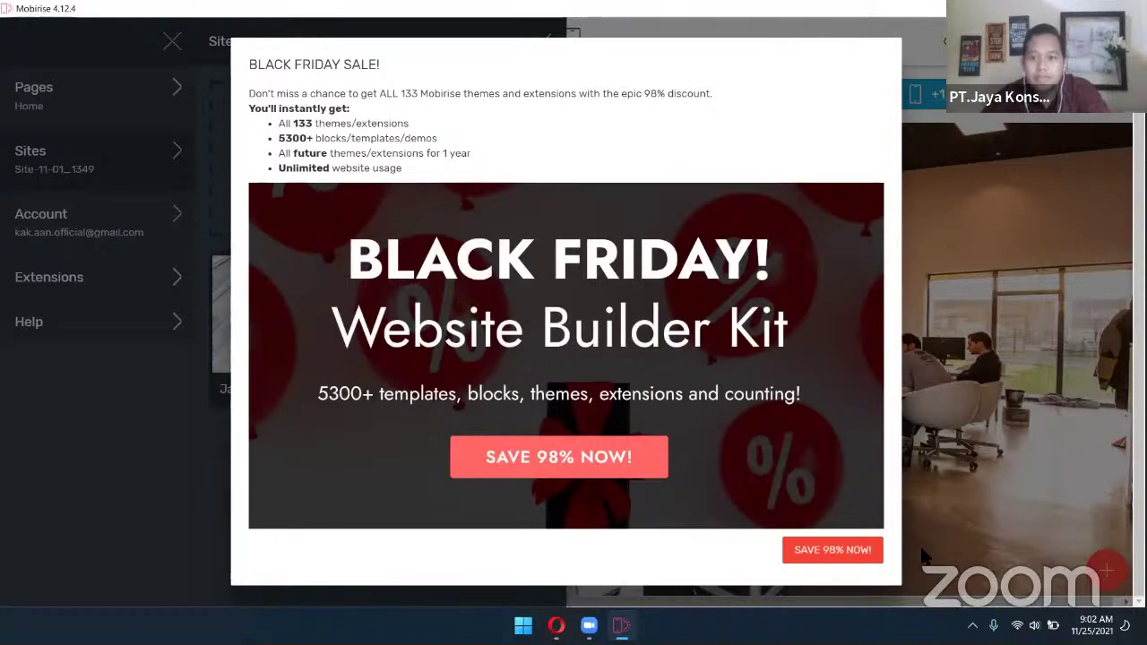
Dismiss the Black Friday pop-up, delete Site-11-01_1349, and begin a new site
click(876, 549)
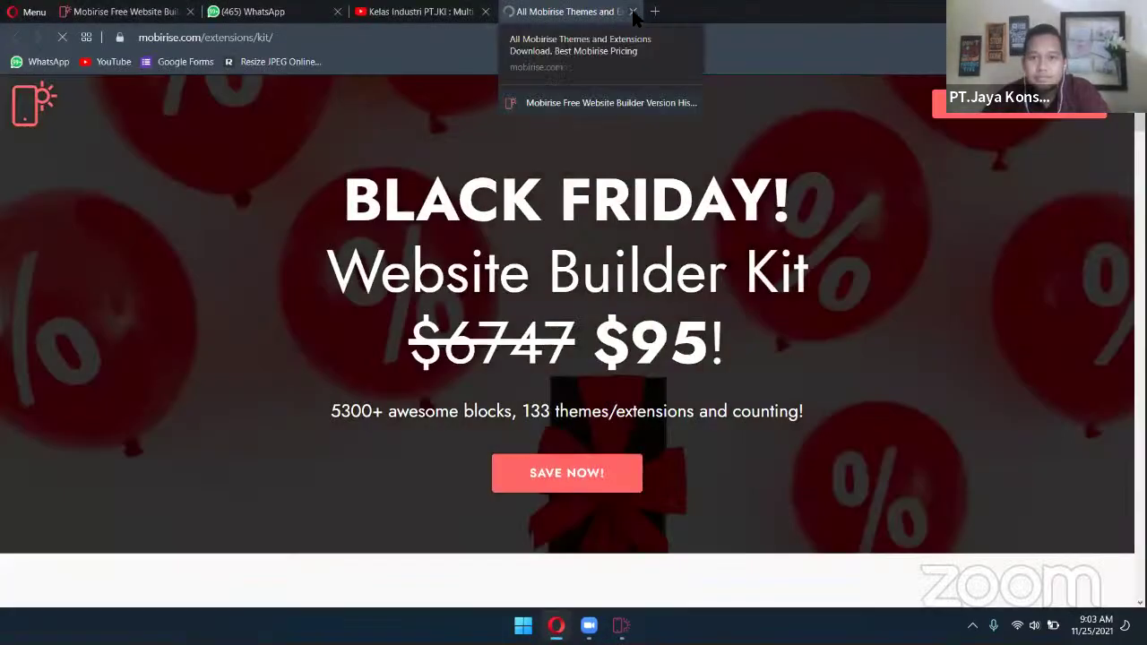
click(632, 11)
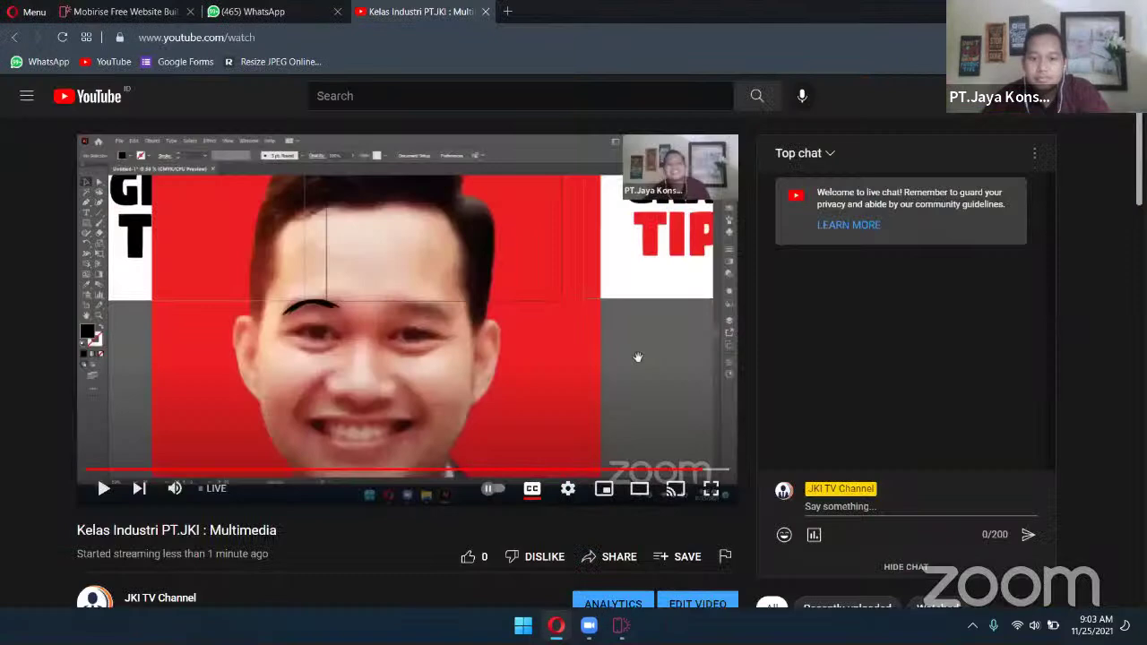
click(621, 625)
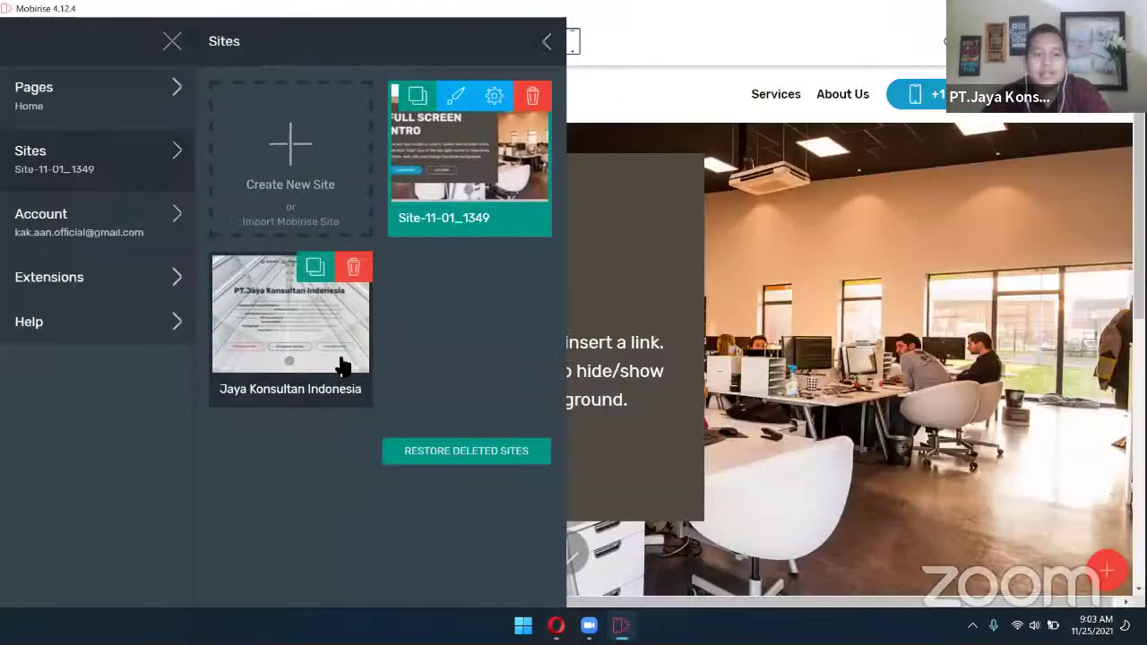
click(534, 96)
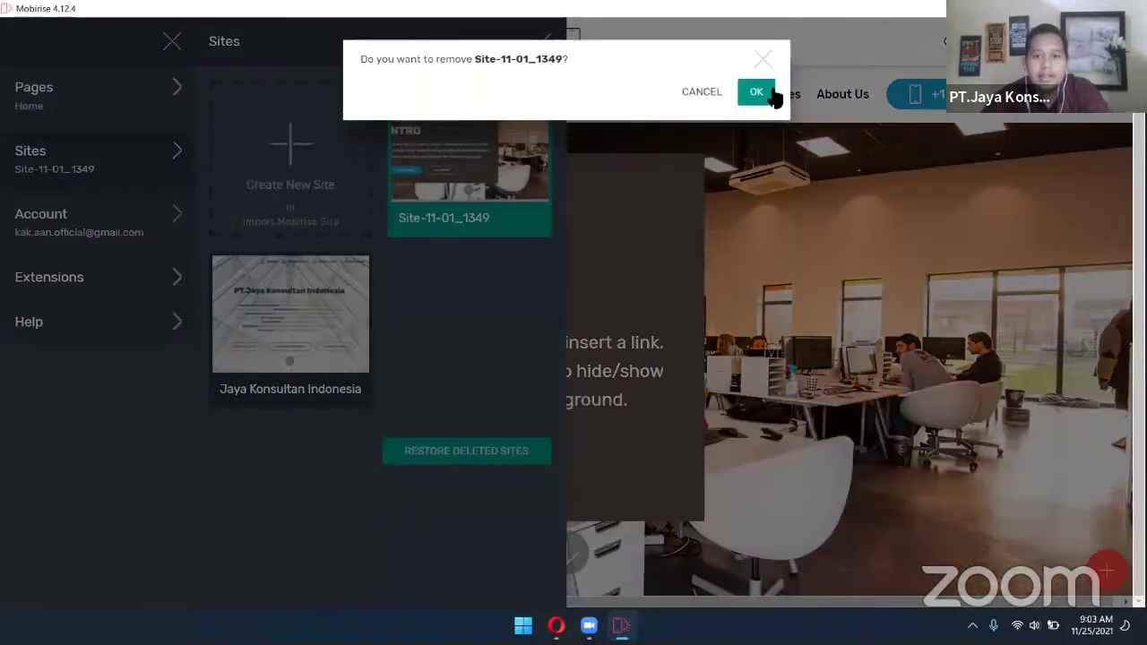
click(756, 92)
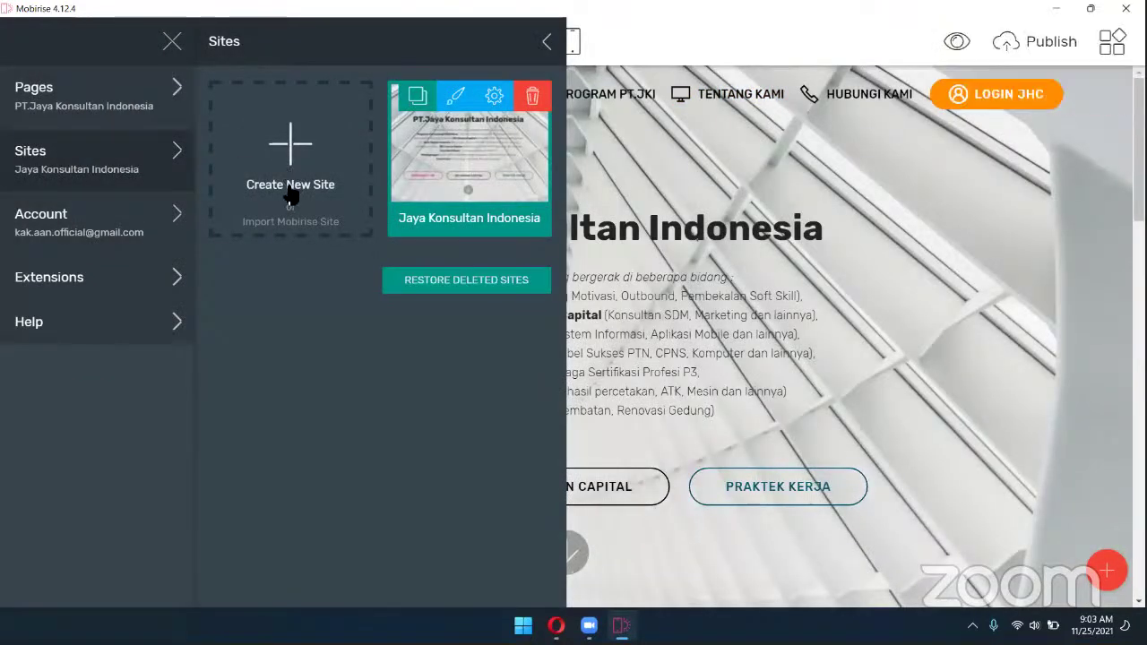
click(291, 188)
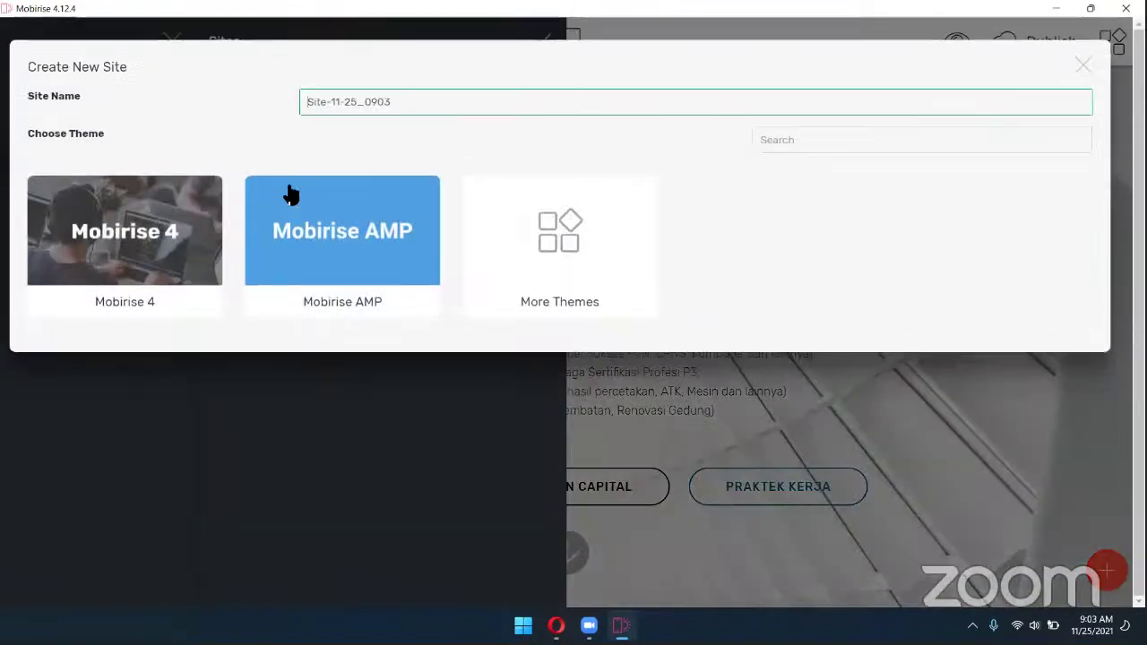
Name the new site 'Desainer Grafis', choose the Mobirise 4 theme and confirm
click(192, 223)
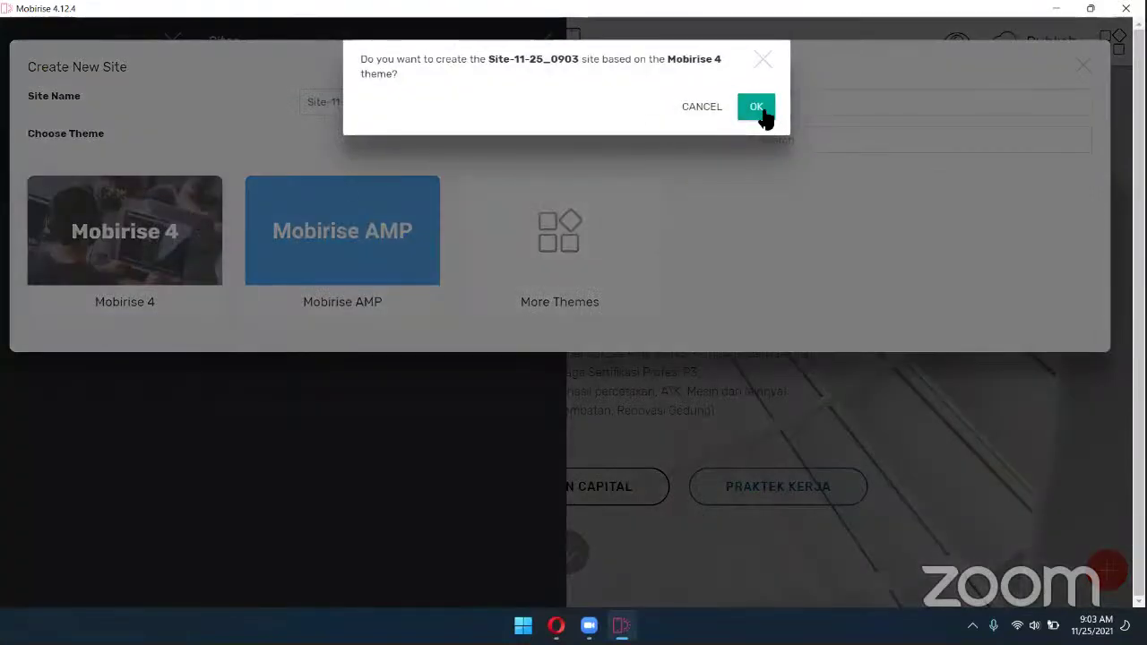
click(766, 57)
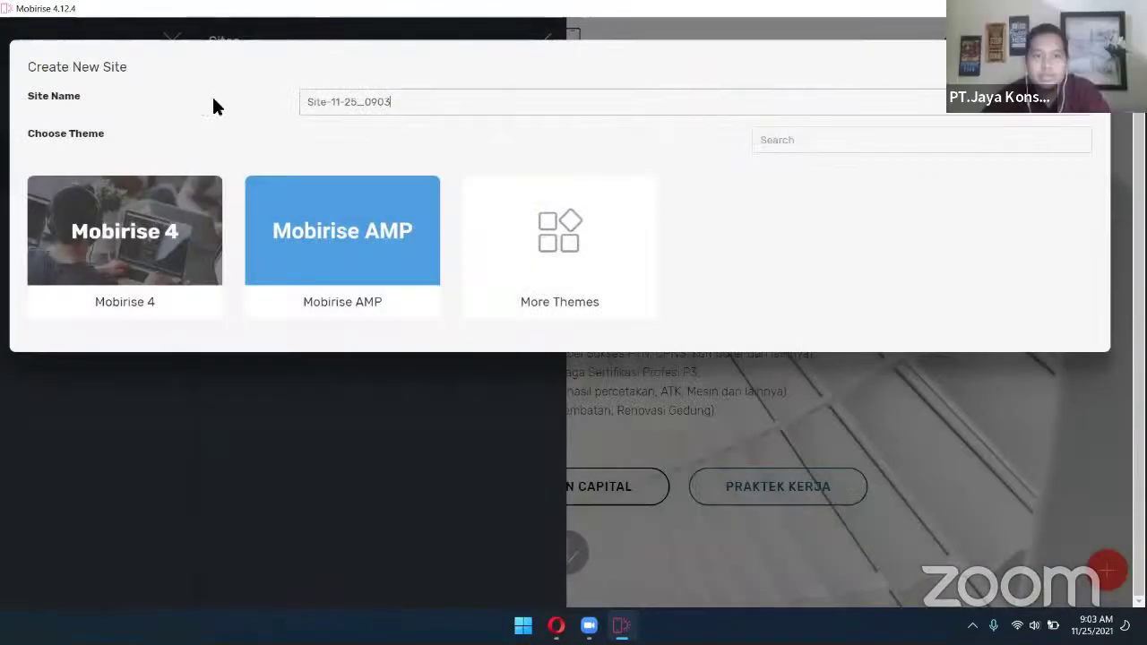
key(Tab)
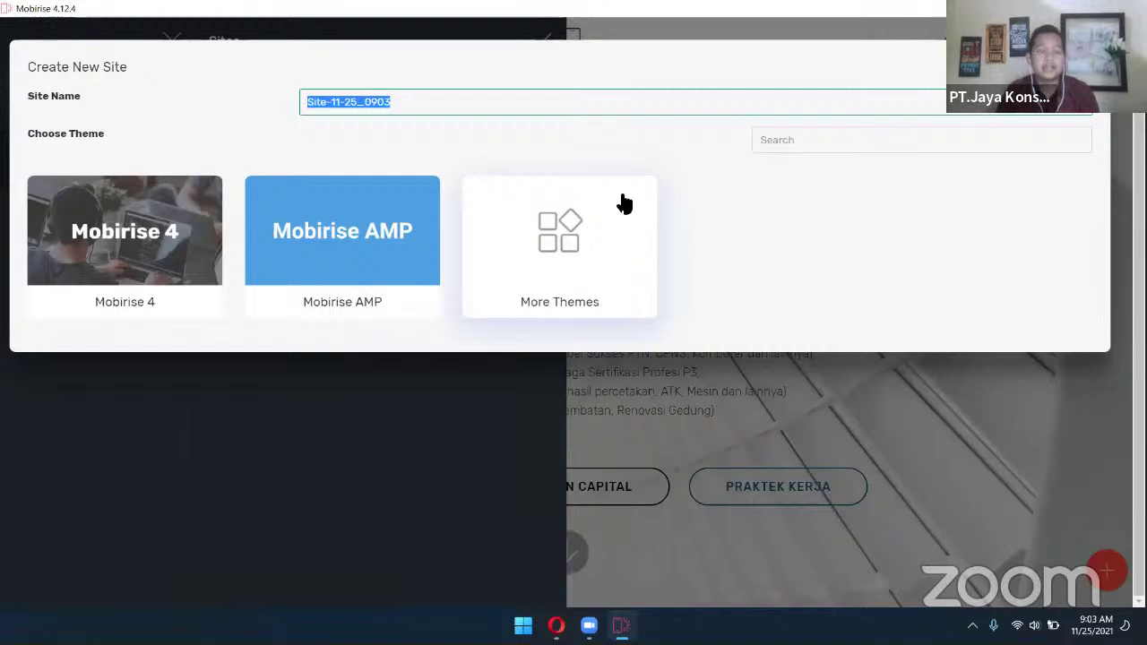
text(Desai)
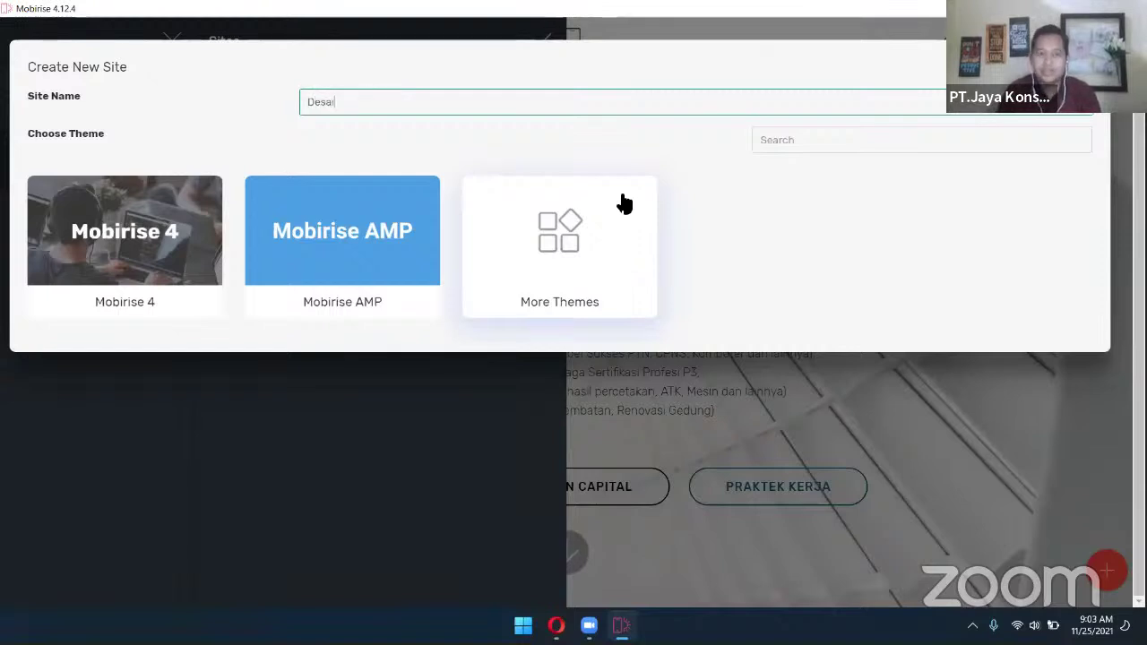
text(ner Gra)
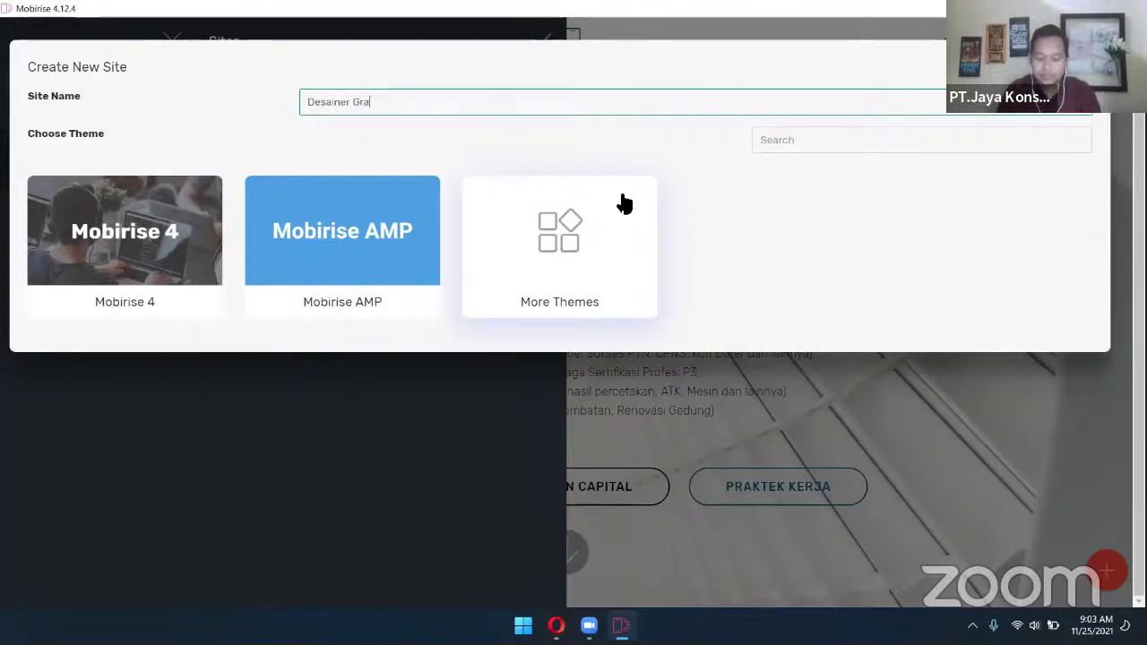
text(fis)
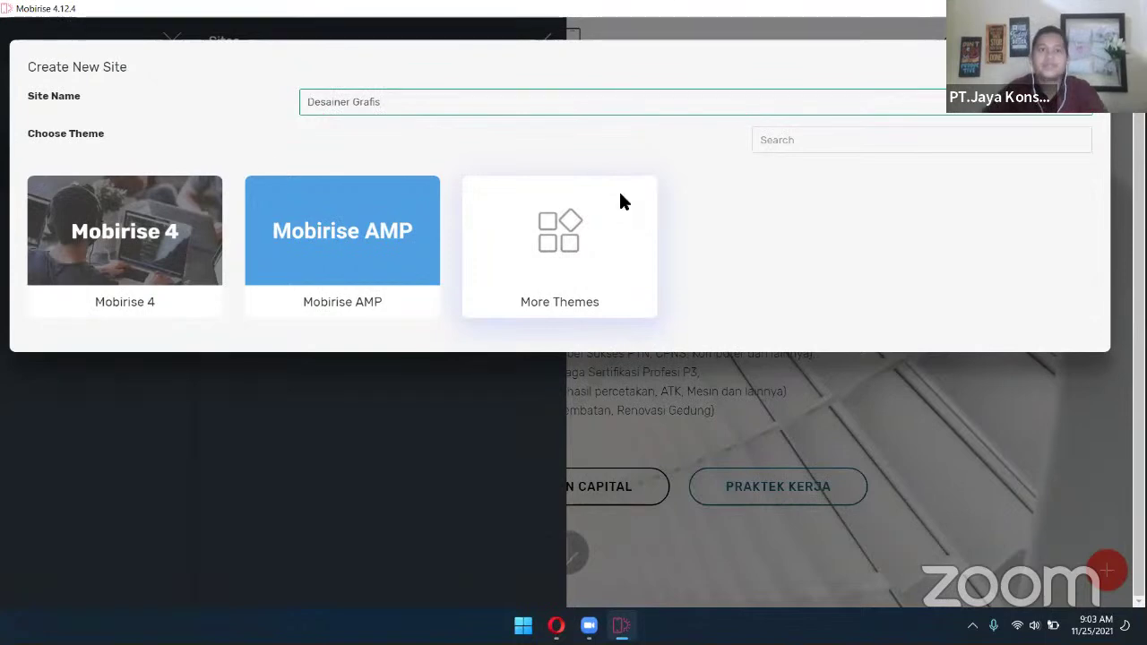
click(217, 242)
click(757, 95)
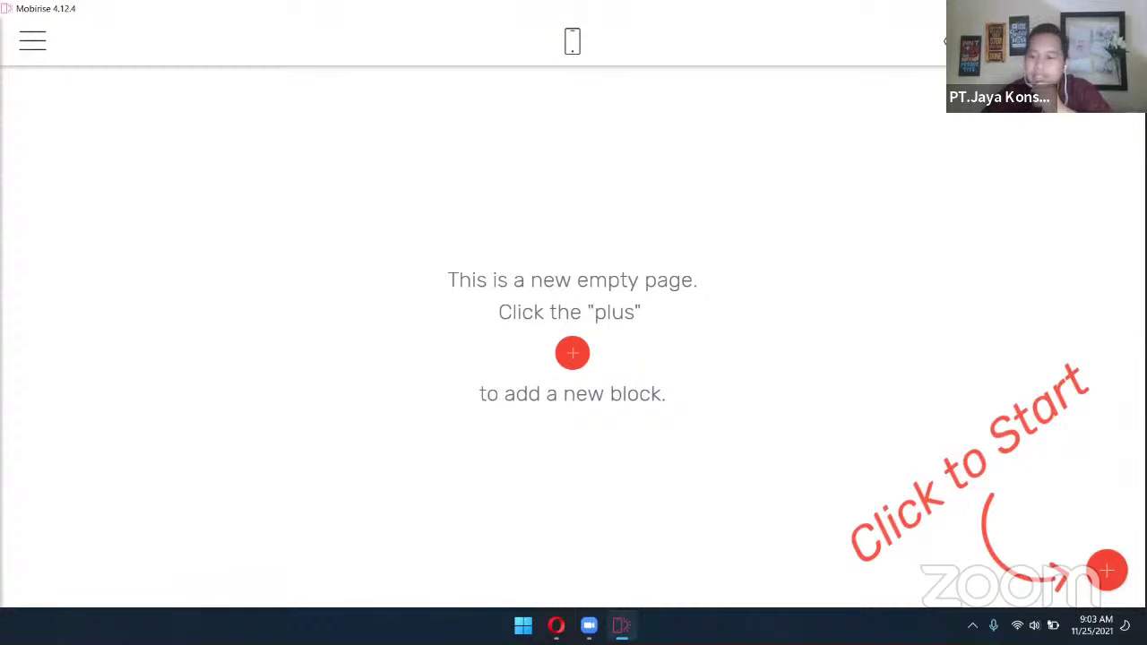
Place a navigation Menu block at the top of the empty page
click(572, 352)
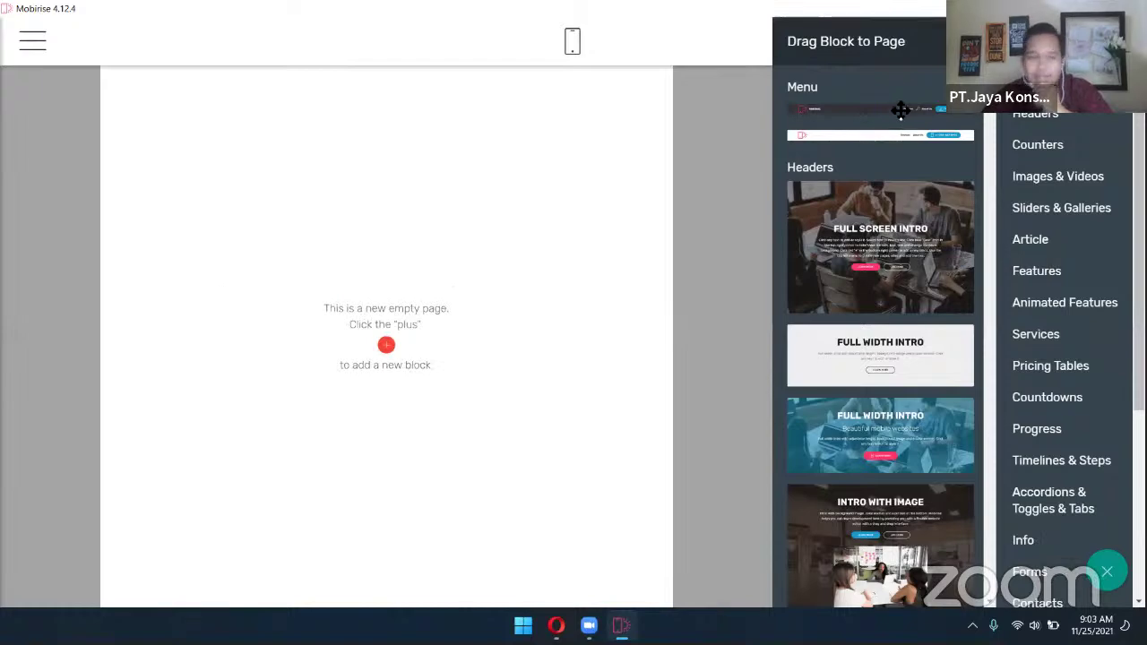
scroll(896, 295, down, 10)
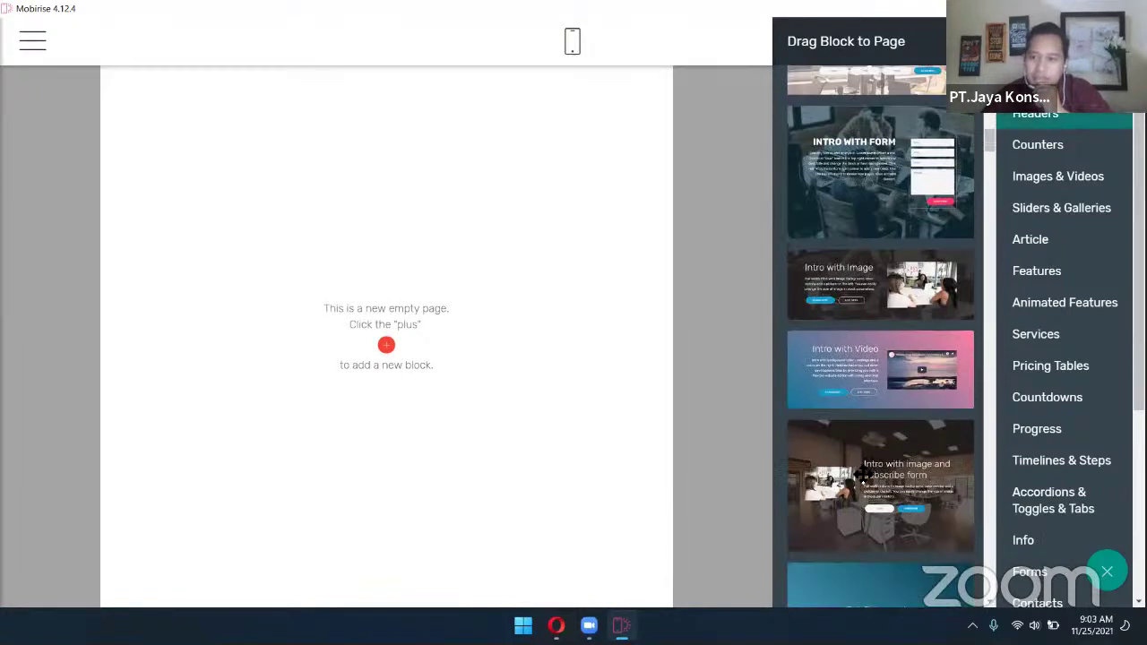
scroll(863, 448, up, 10)
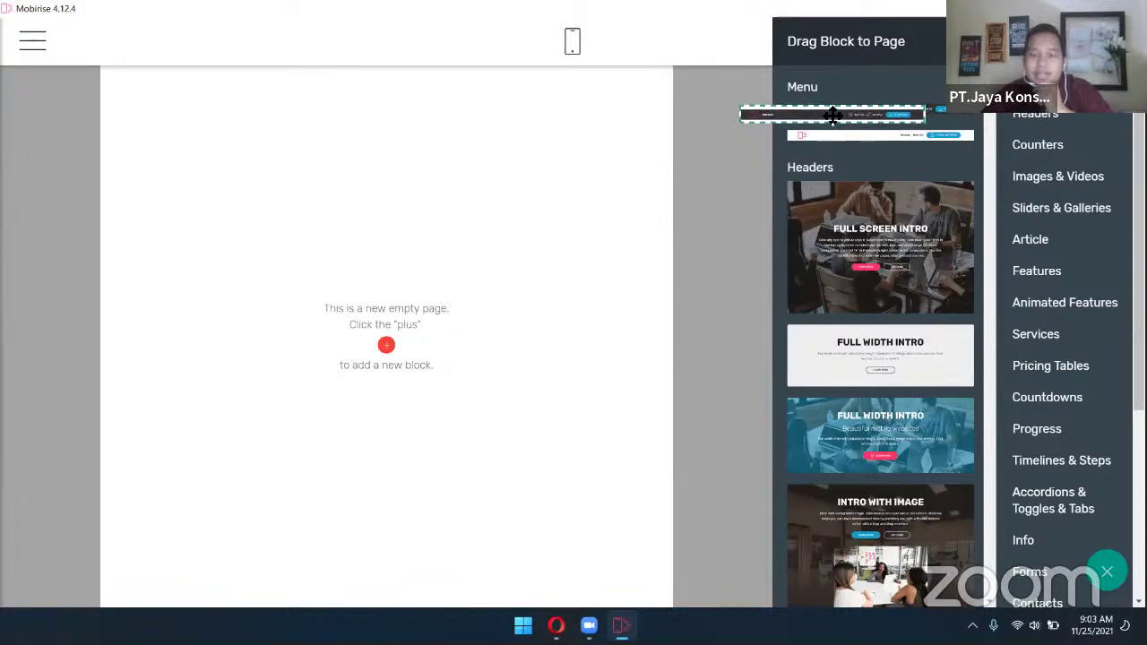
drag(887, 140, 413, 116)
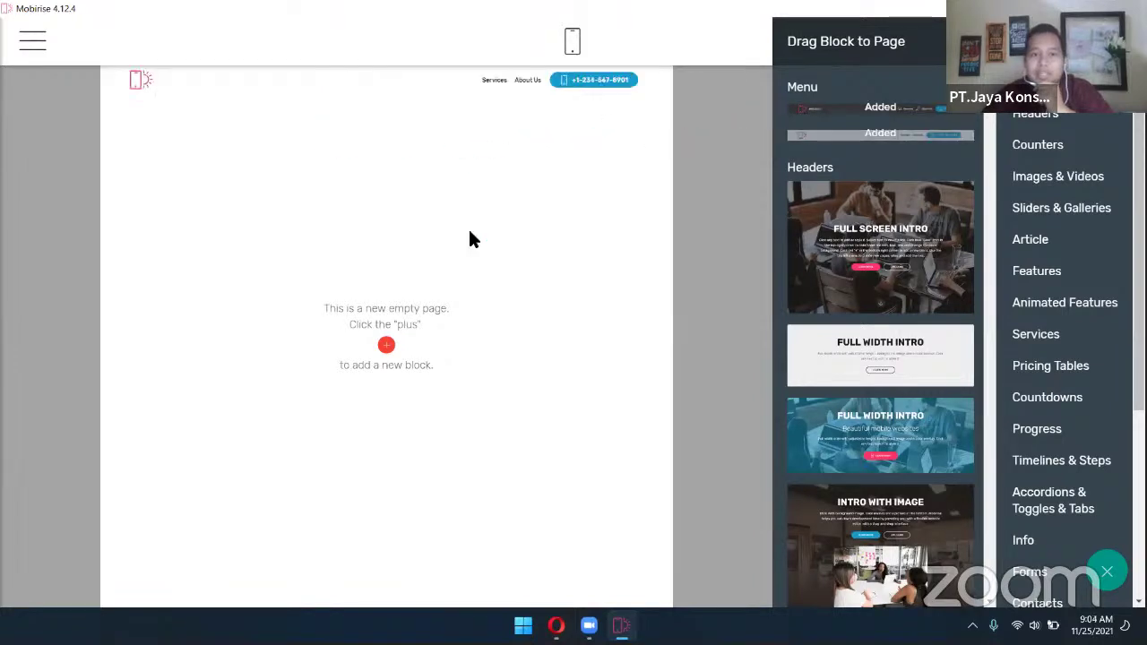
click(499, 188)
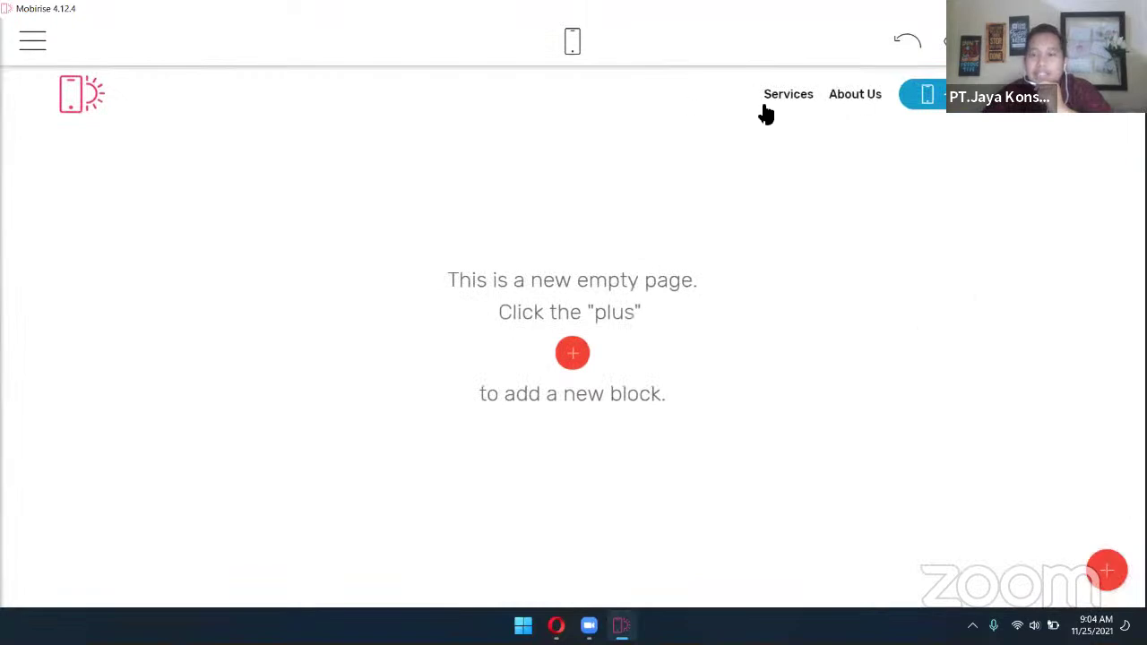
Add the Full Screen Slider block from Sliders & Galleries below the menu
click(1106, 570)
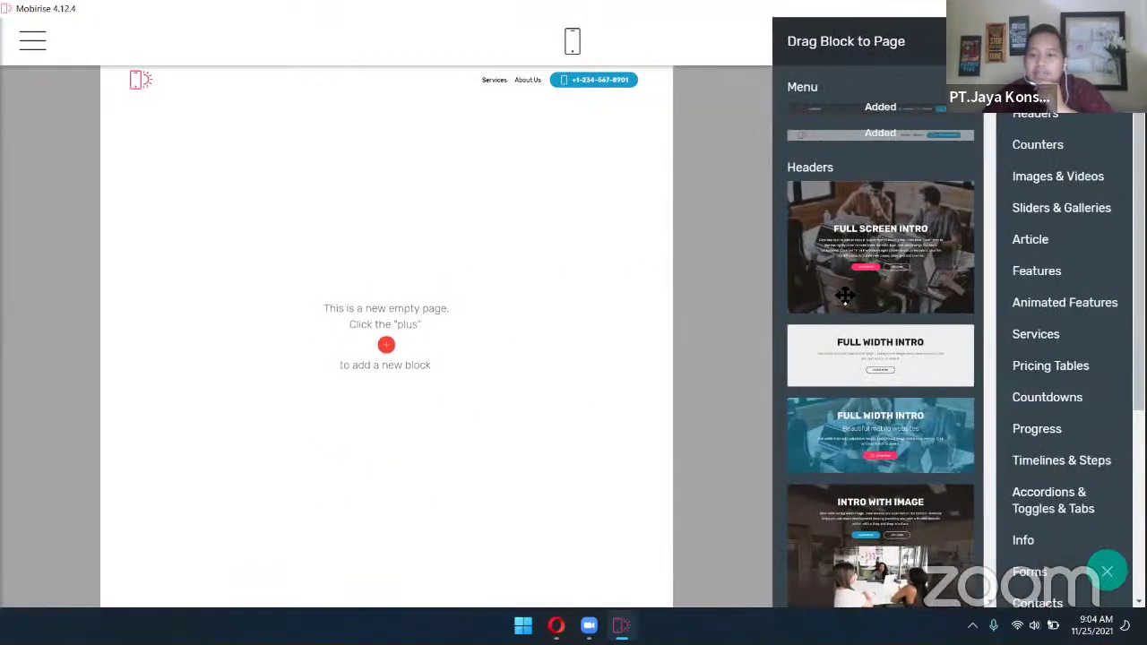
scroll(845, 295, down, 15)
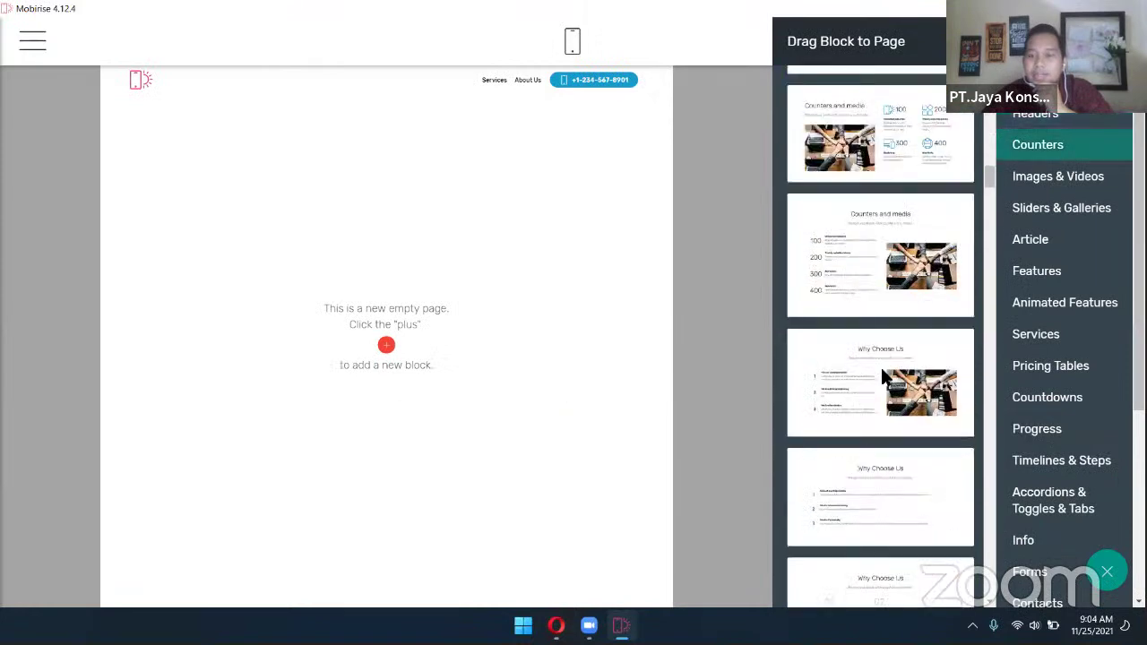
scroll(883, 377, down, 15)
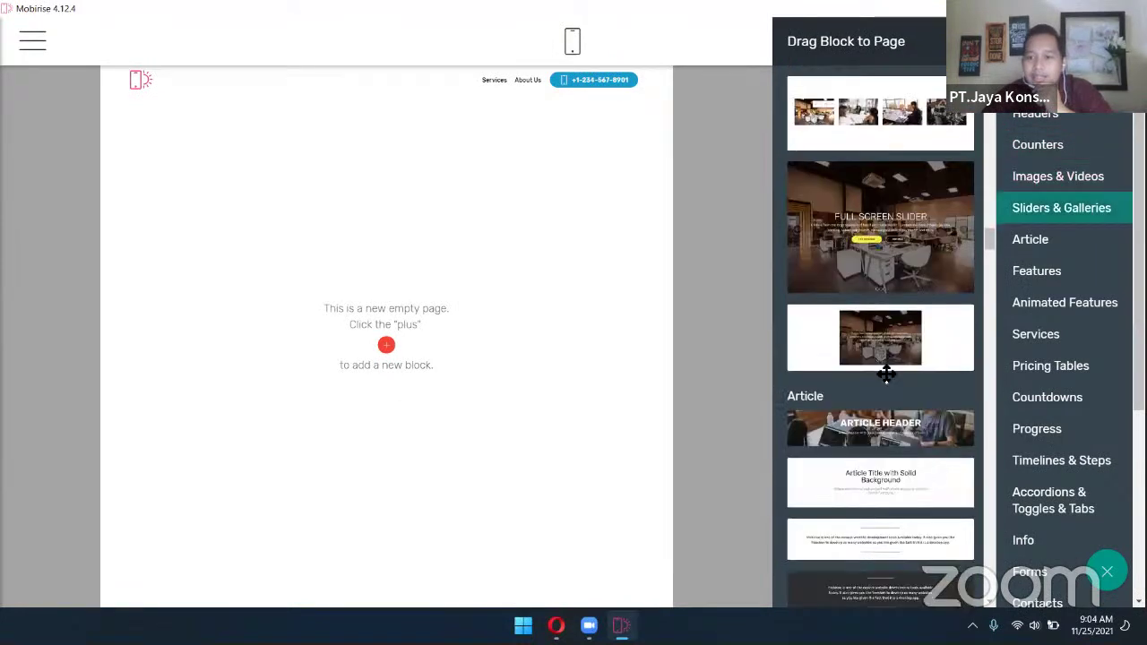
scroll(885, 375, down, 2)
scroll(885, 372, up, 2)
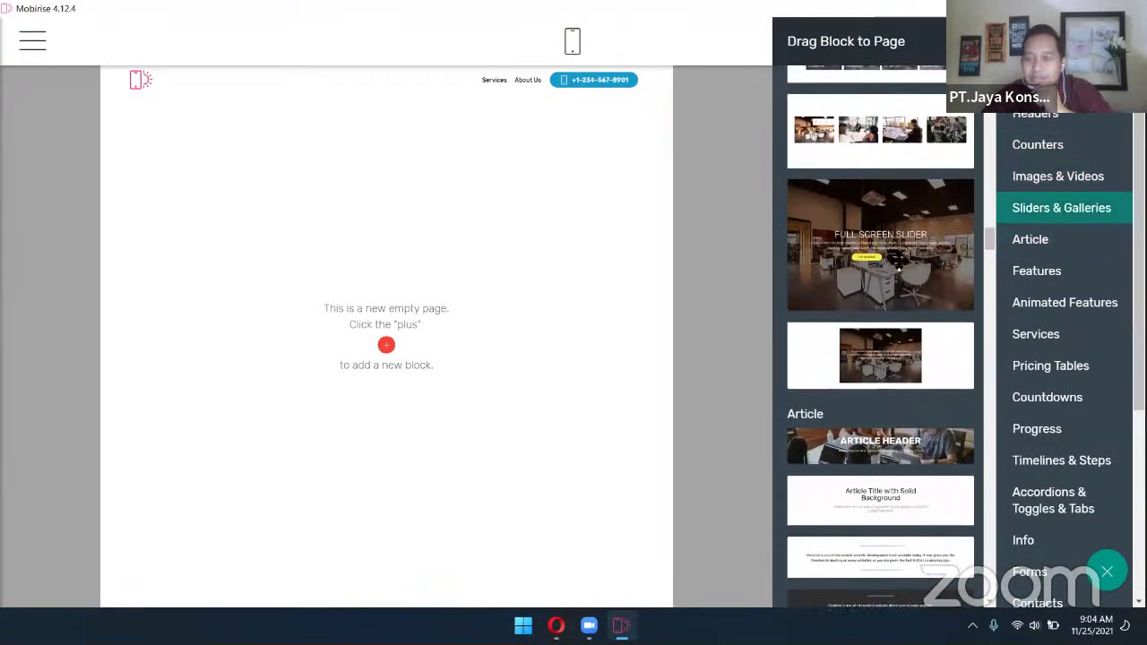
drag(896, 260, 453, 205)
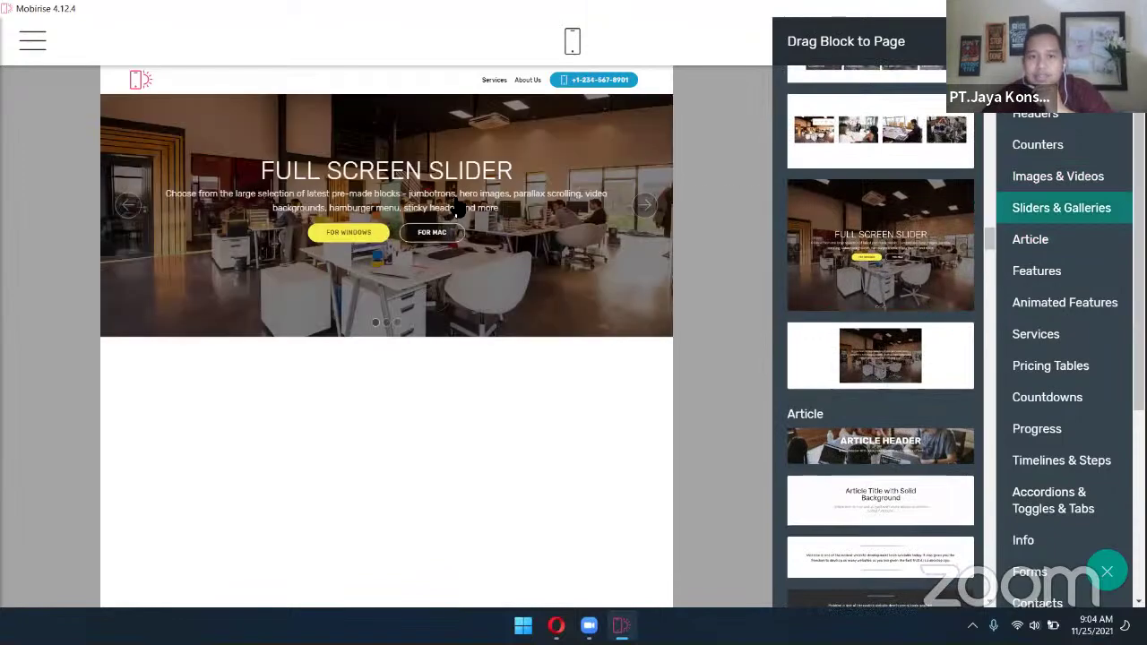
Cycle through the Full Screen Slider's slides and return to the first one
click(675, 393)
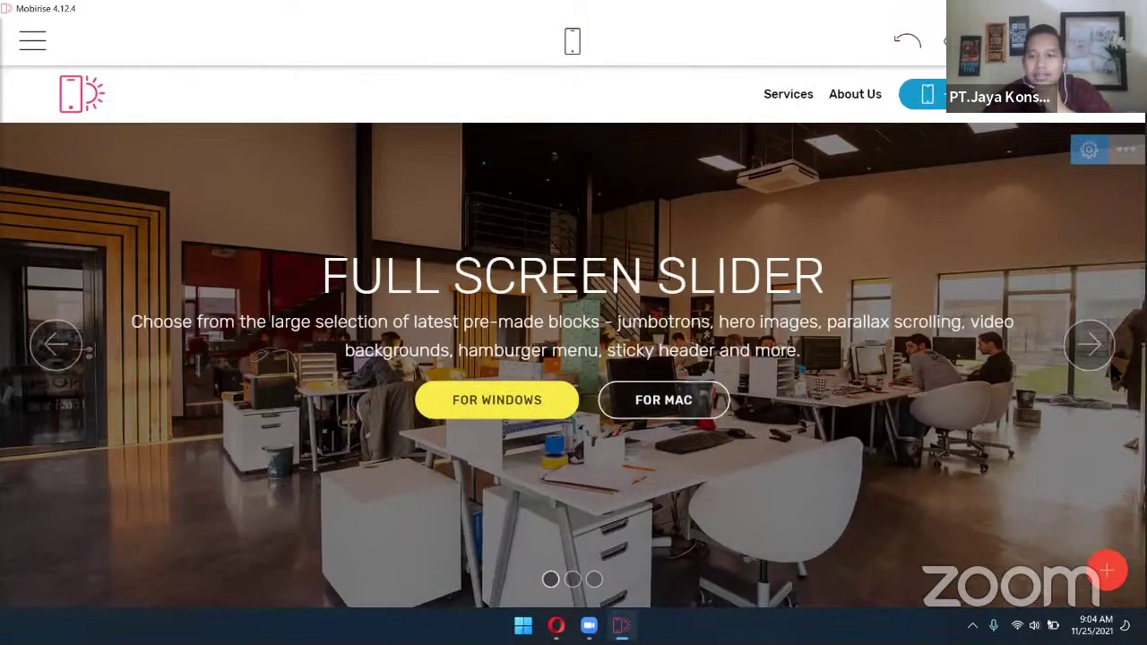
click(1108, 359)
click(1109, 359)
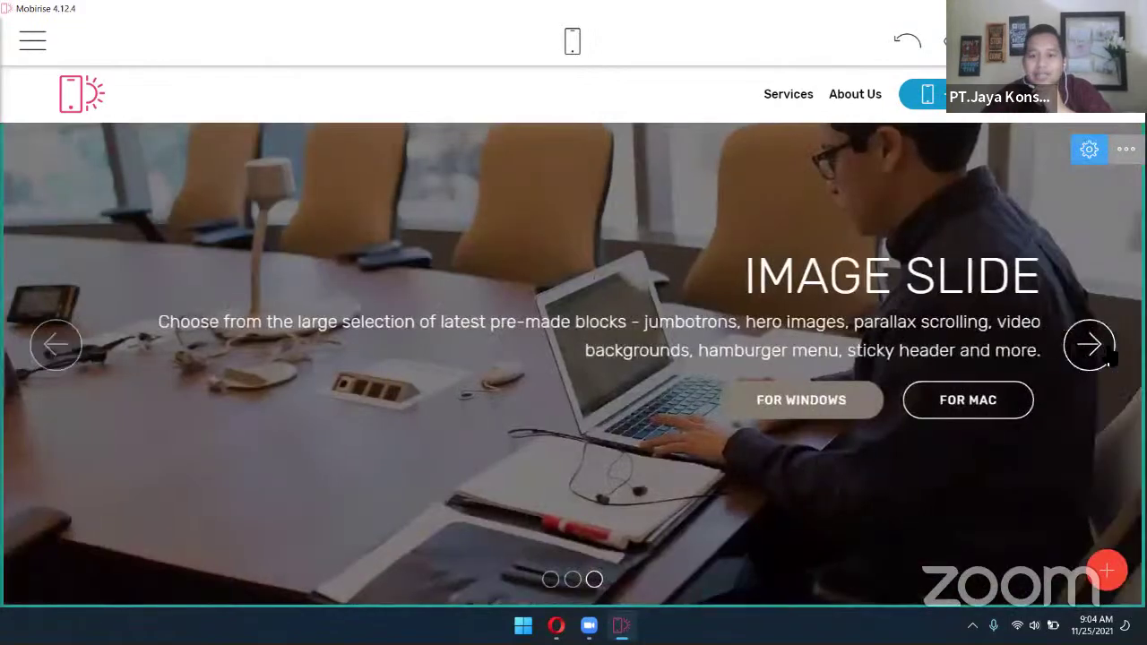
click(1108, 358)
click(1109, 358)
click(1108, 358)
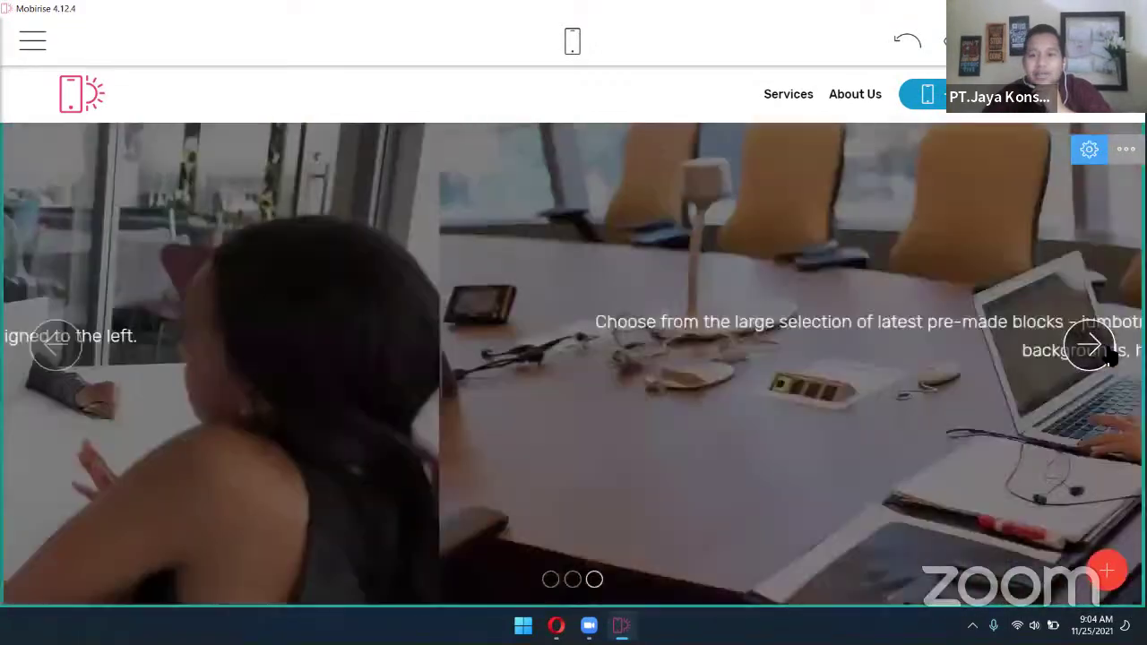
click(1109, 358)
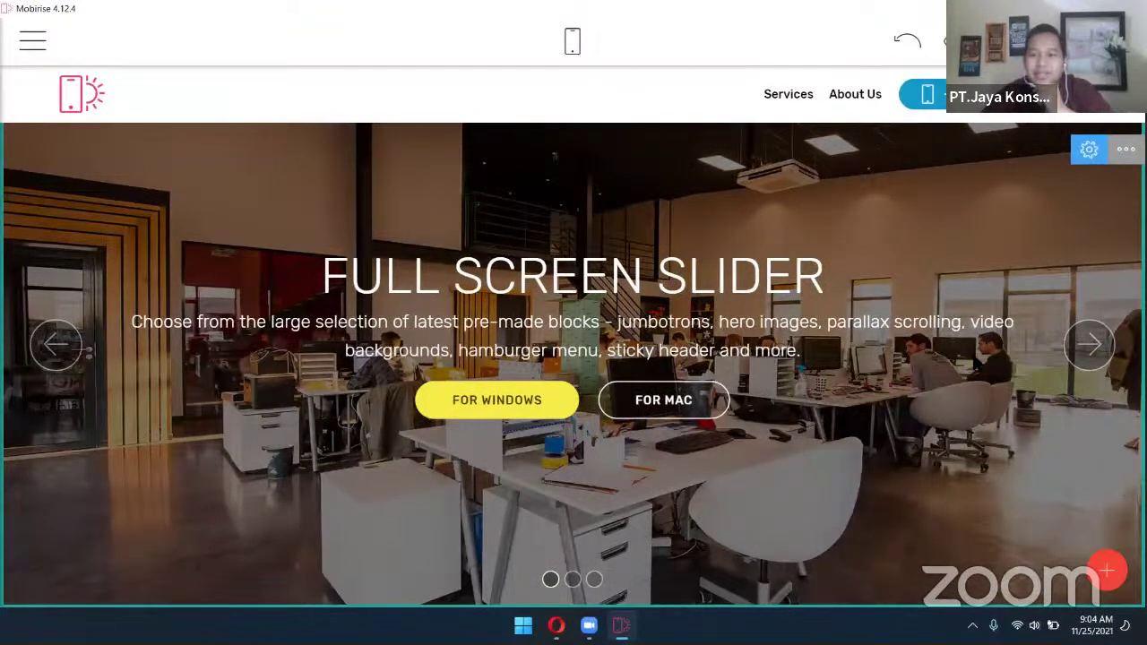
Rename the Services and About Us menu links to BERANDA and PORTOFOLIO
click(797, 99)
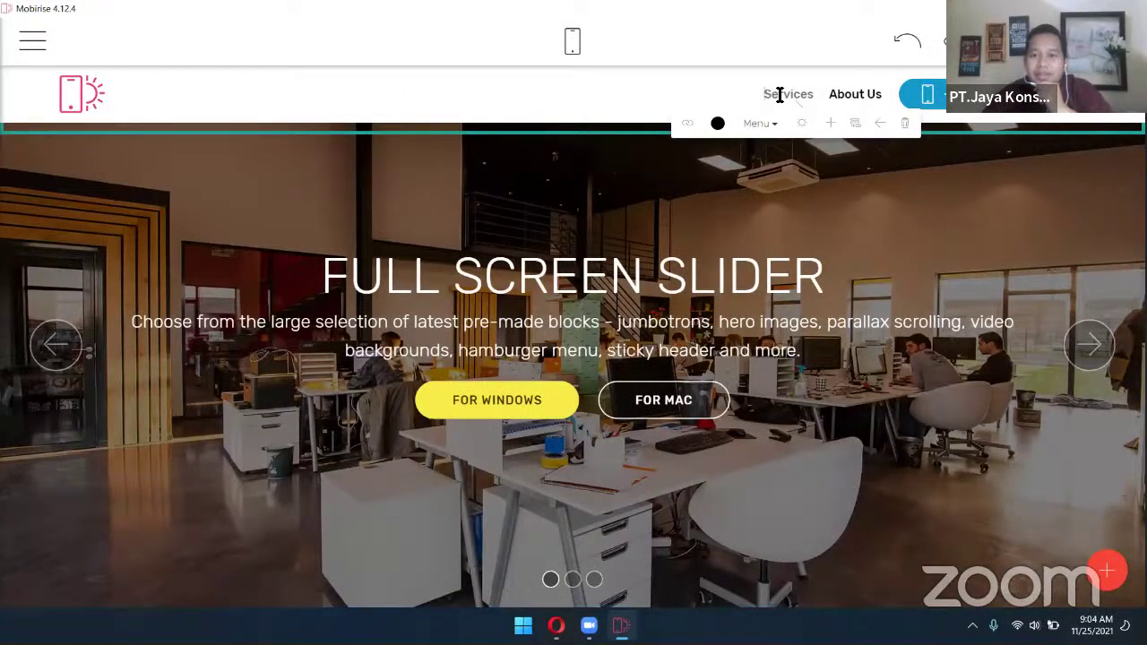
double_click(779, 94)
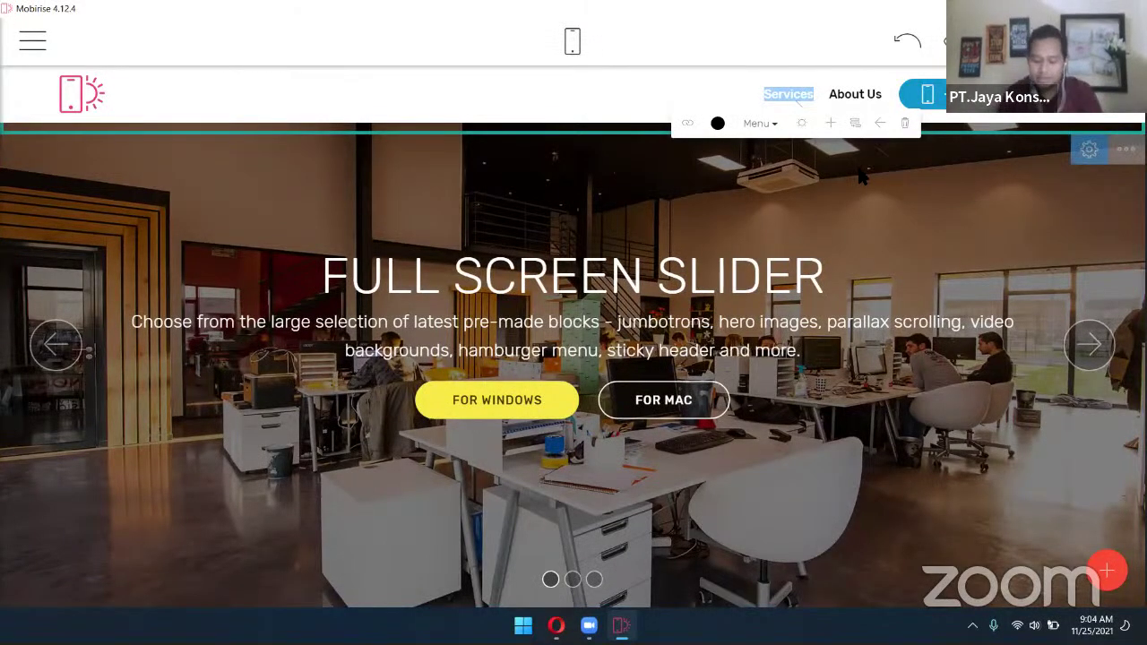
text(BERANDA)
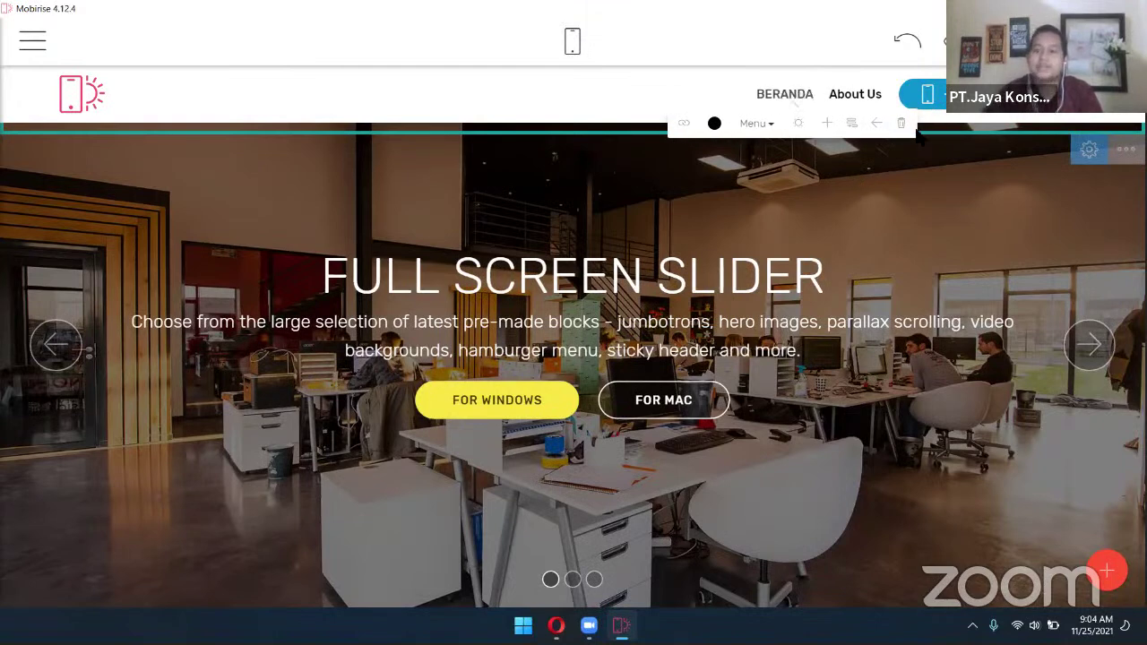
click(839, 94)
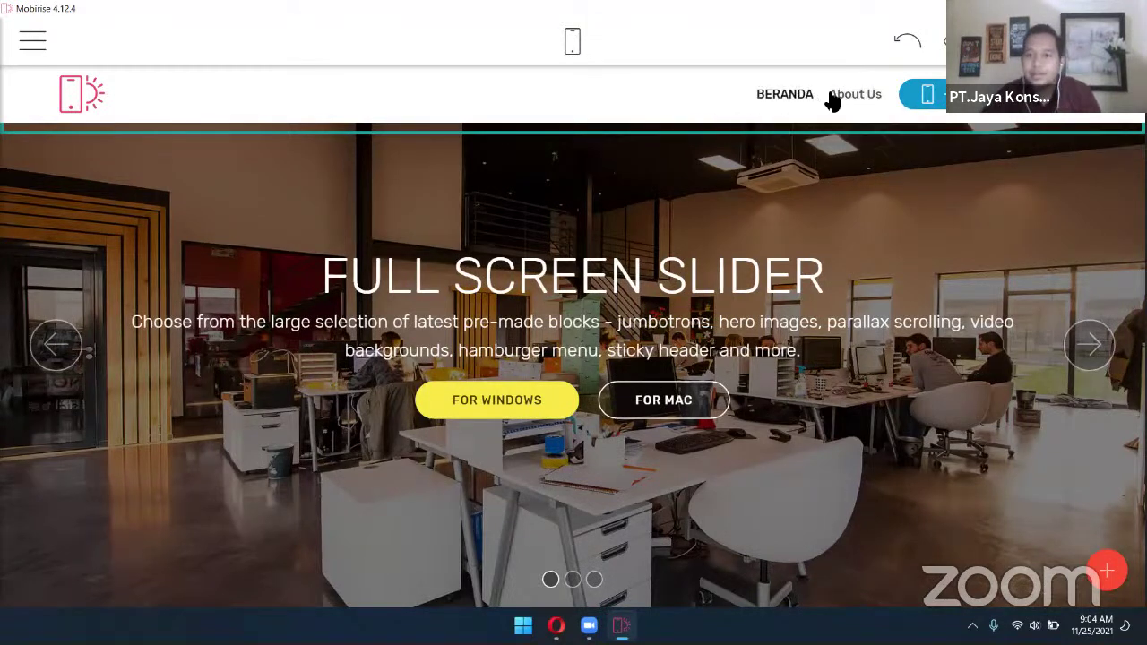
double_click(834, 95)
shift+click(889, 96)
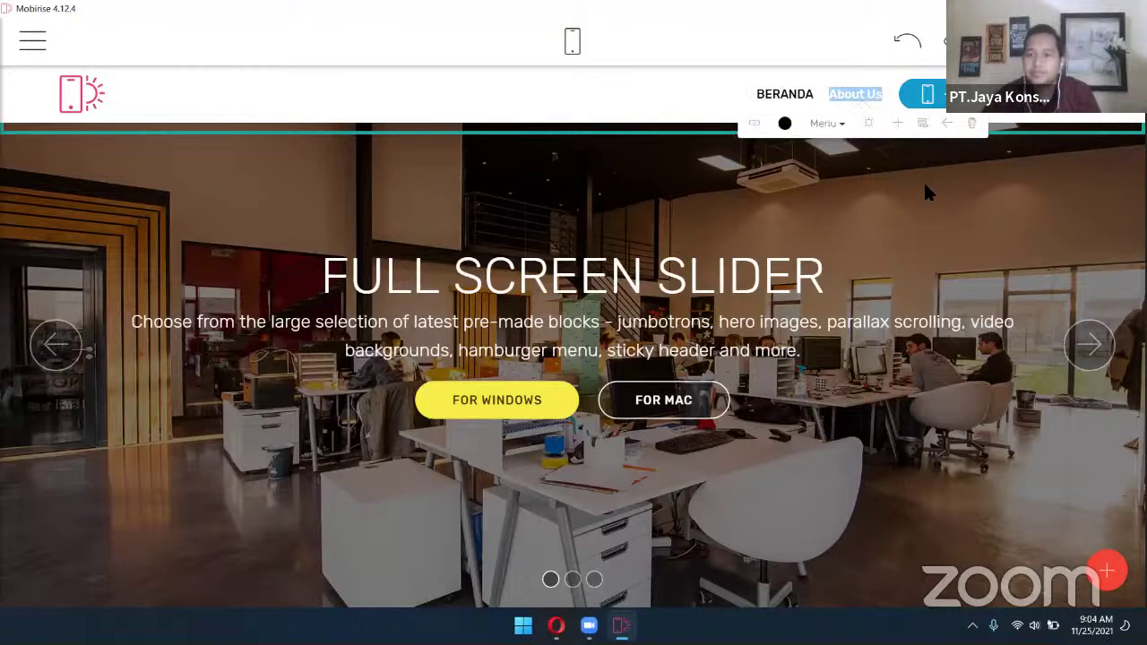
text(POR)
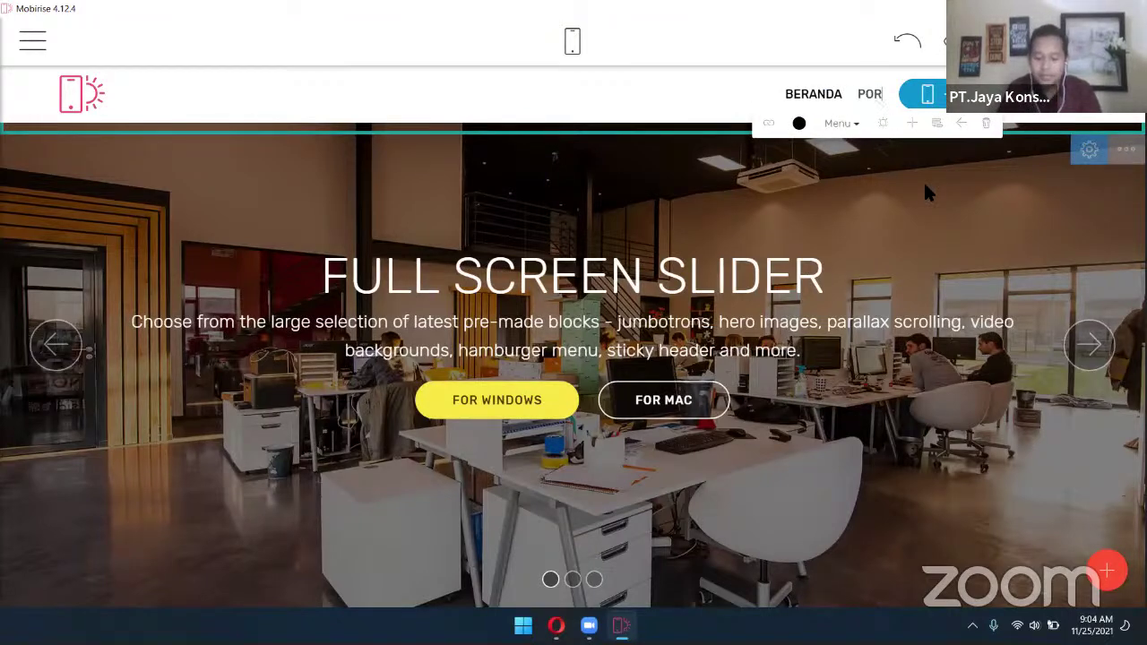
text(TOFOLIO)
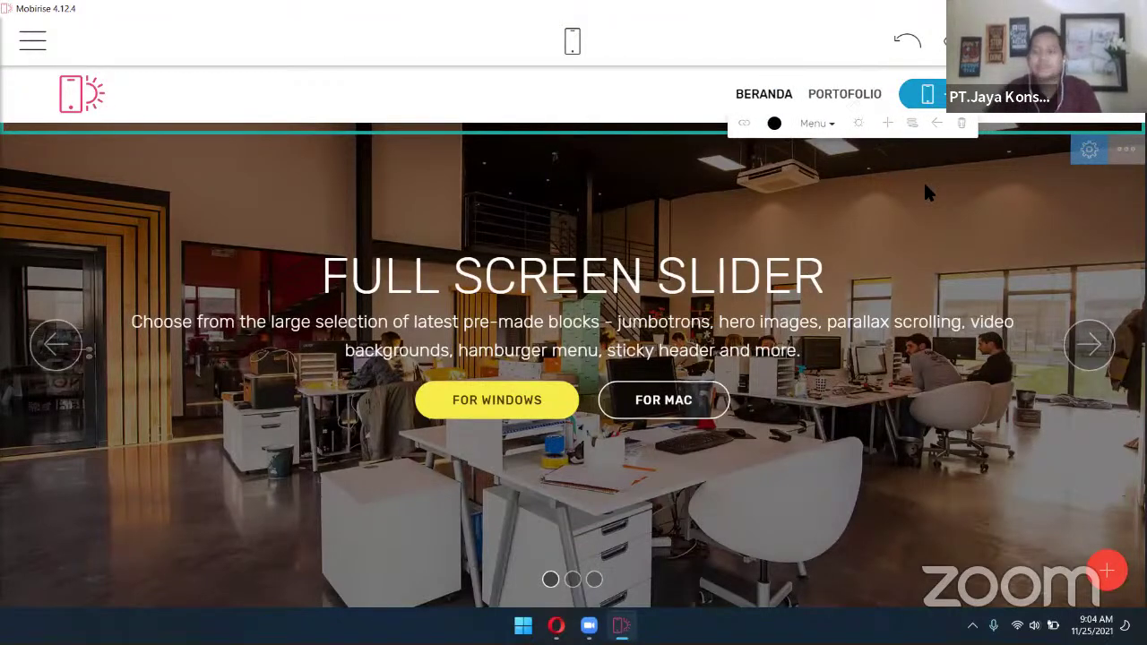
Add a third menu item named HUBUNGI KAMI, then delete and restore the blue button
click(887, 123)
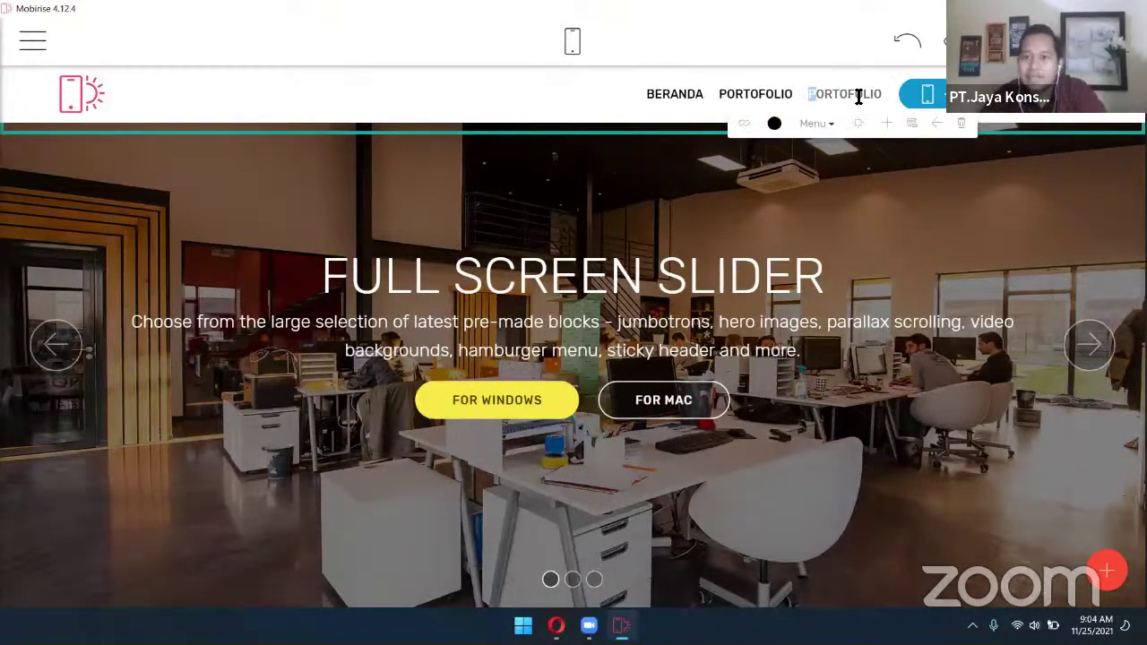
drag(858, 96, 881, 94)
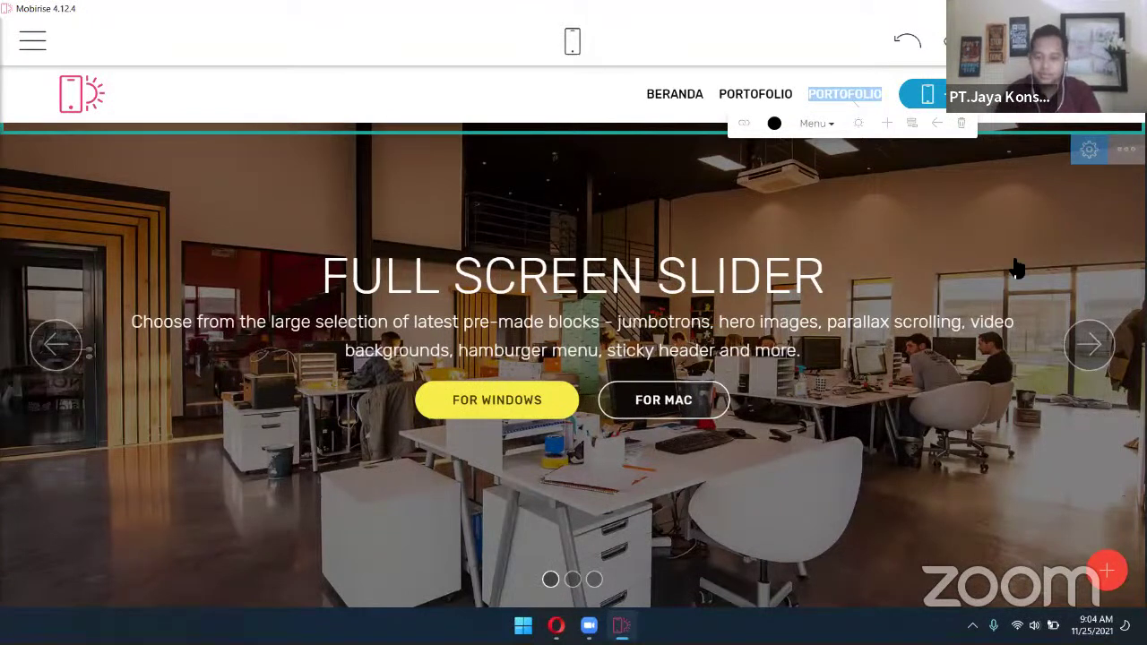
text(H)
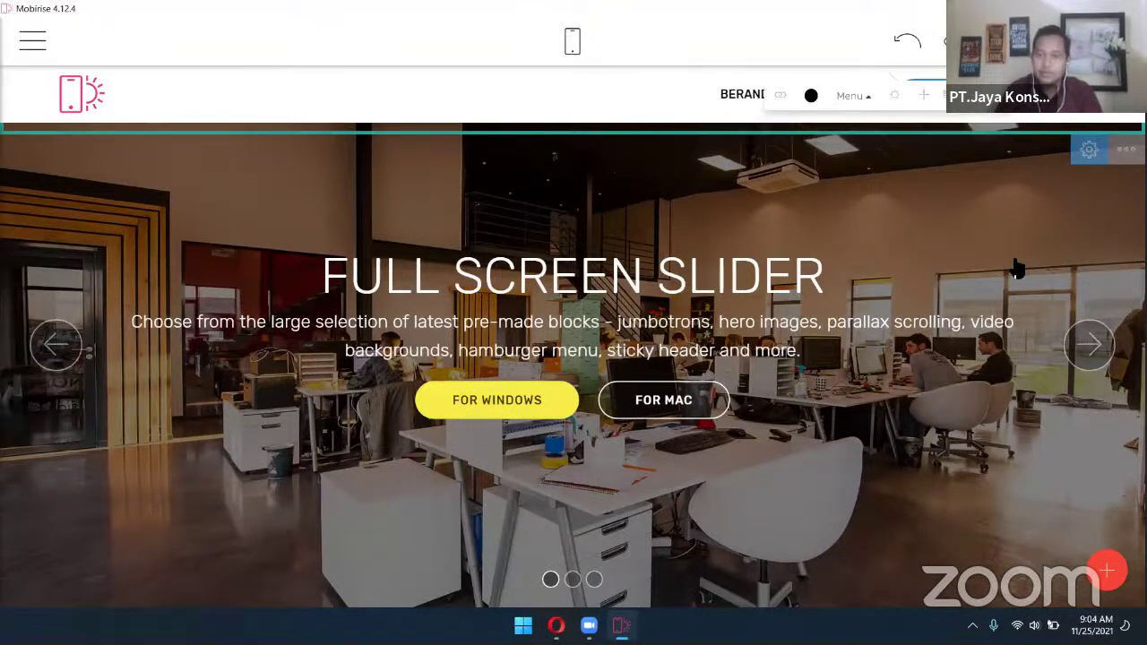
text(UBUNGI)
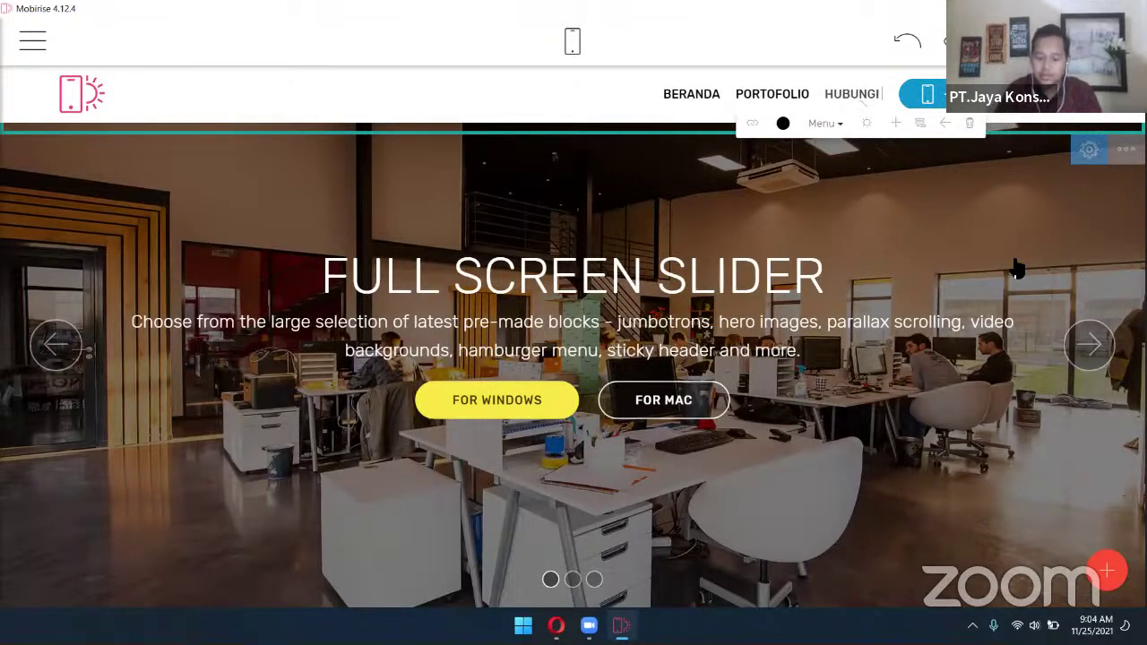
text( KAMI)
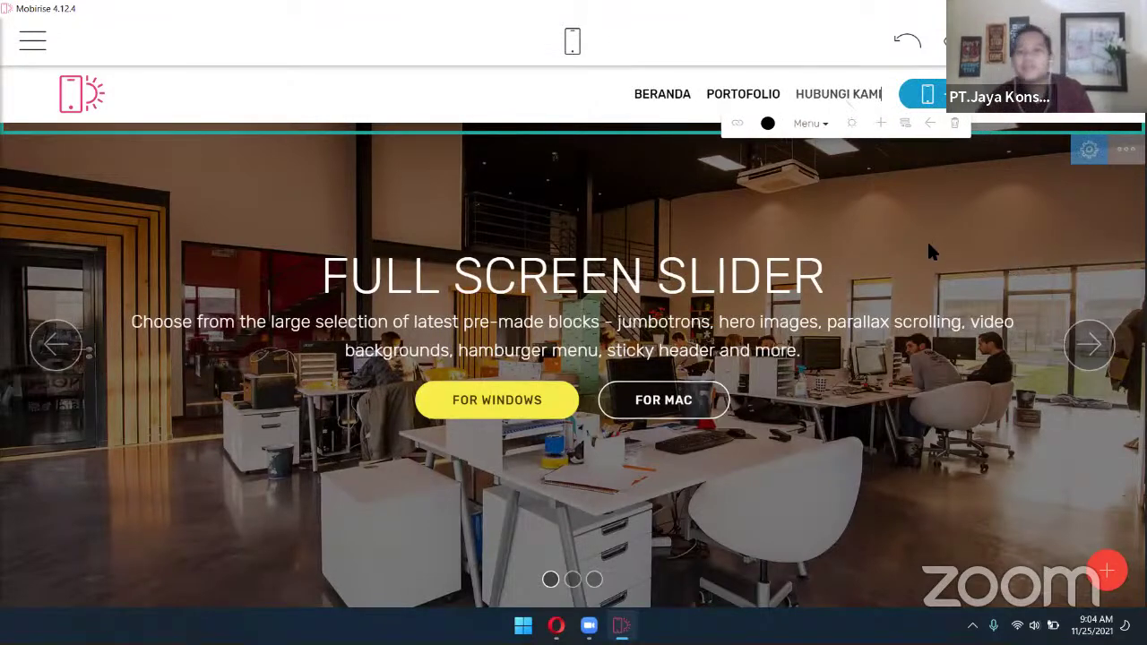
click(923, 94)
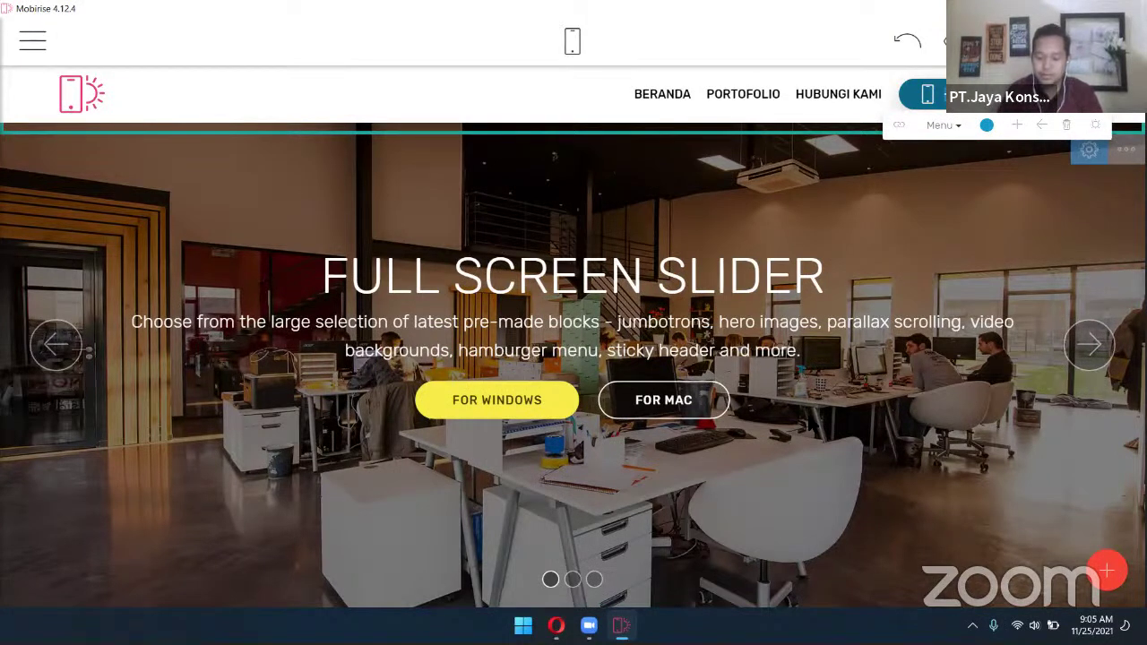
key(Delete)
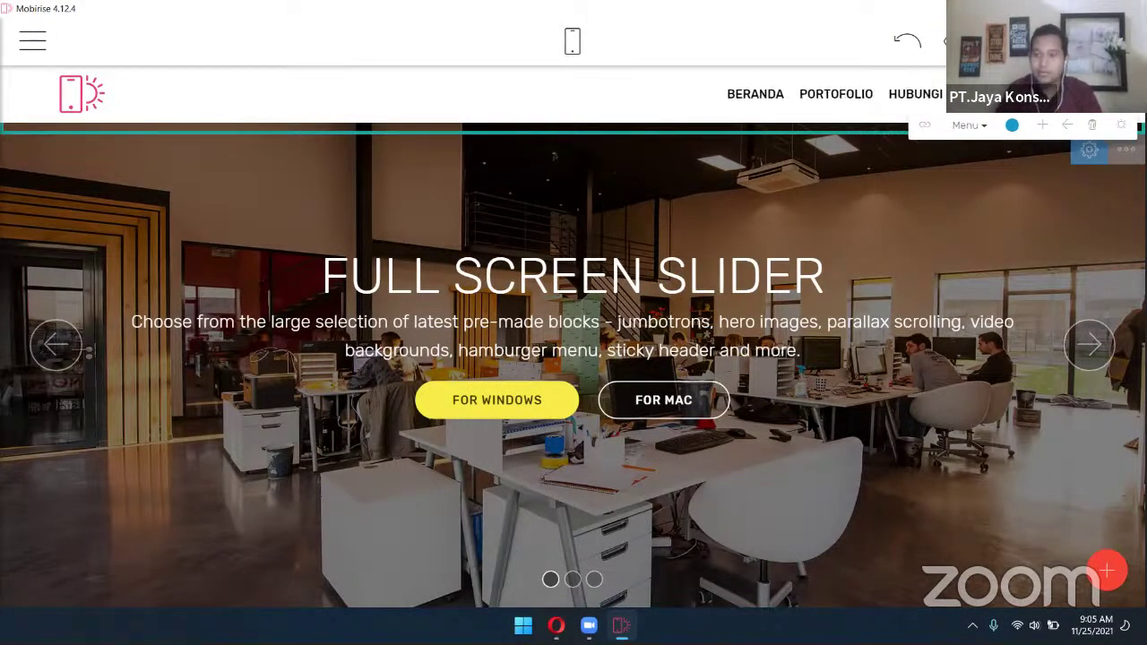
key(ctrl+z)
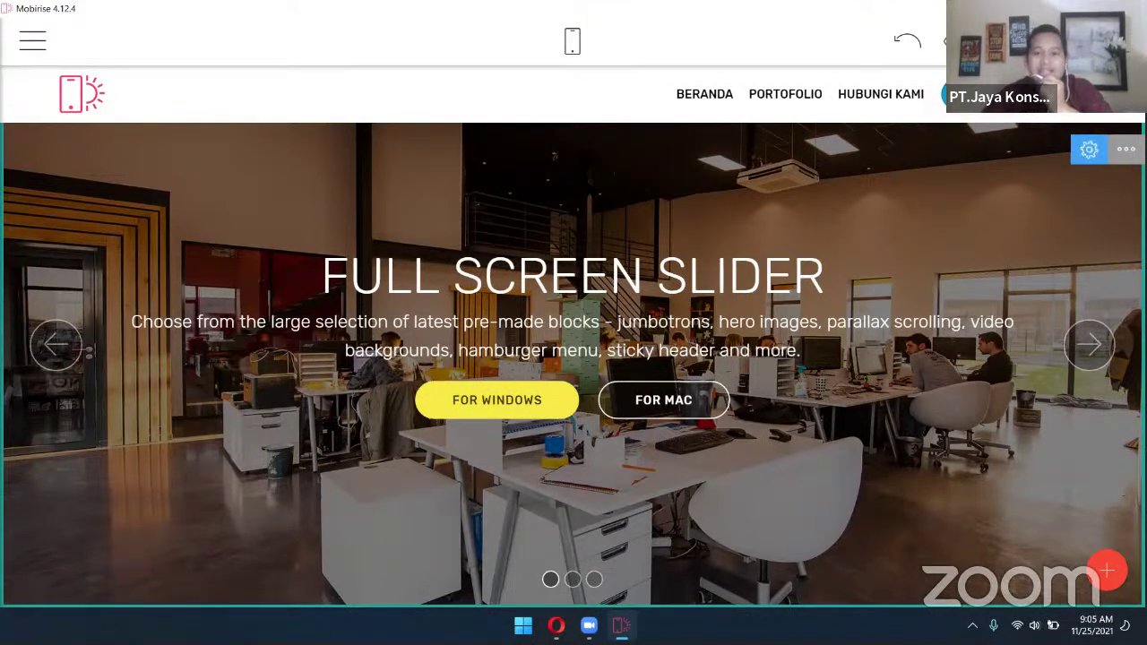
Change the slide title from FULL SCREEN SLIDER to DESAINER GRAFIS
click(553, 287)
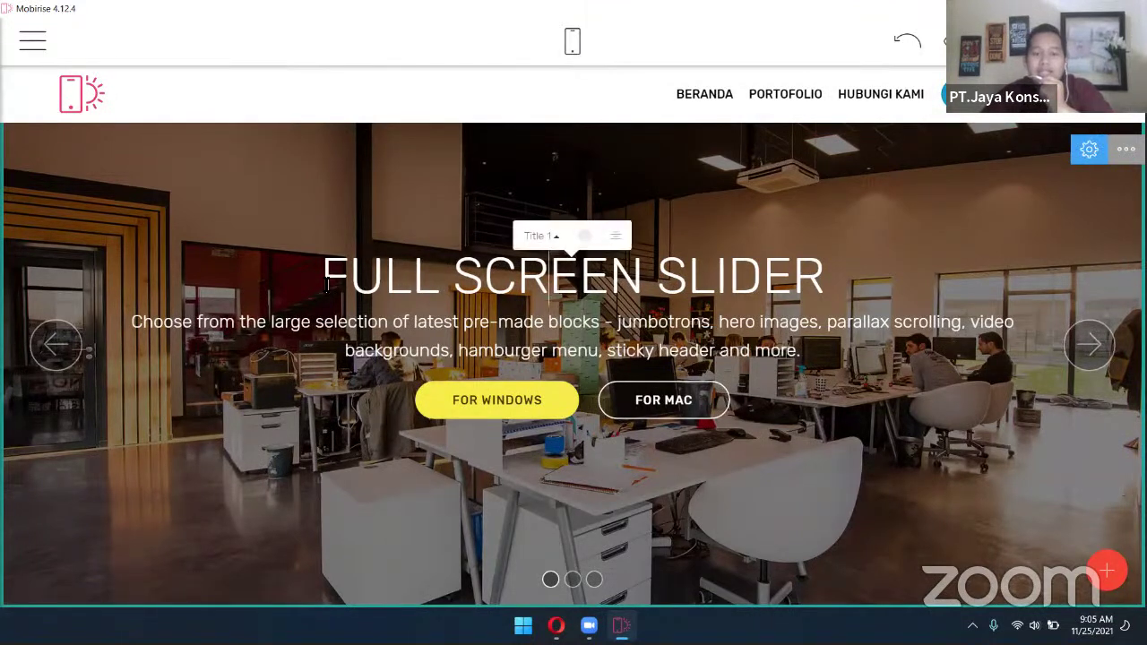
drag(327, 285, 835, 283)
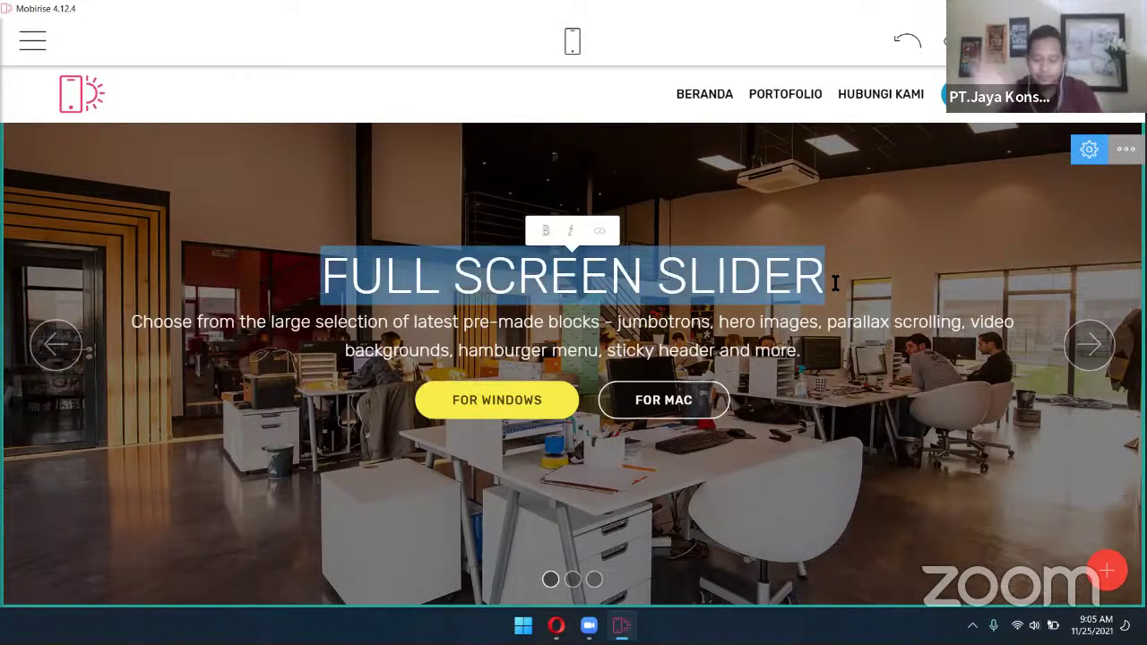
text(DESAINER GR)
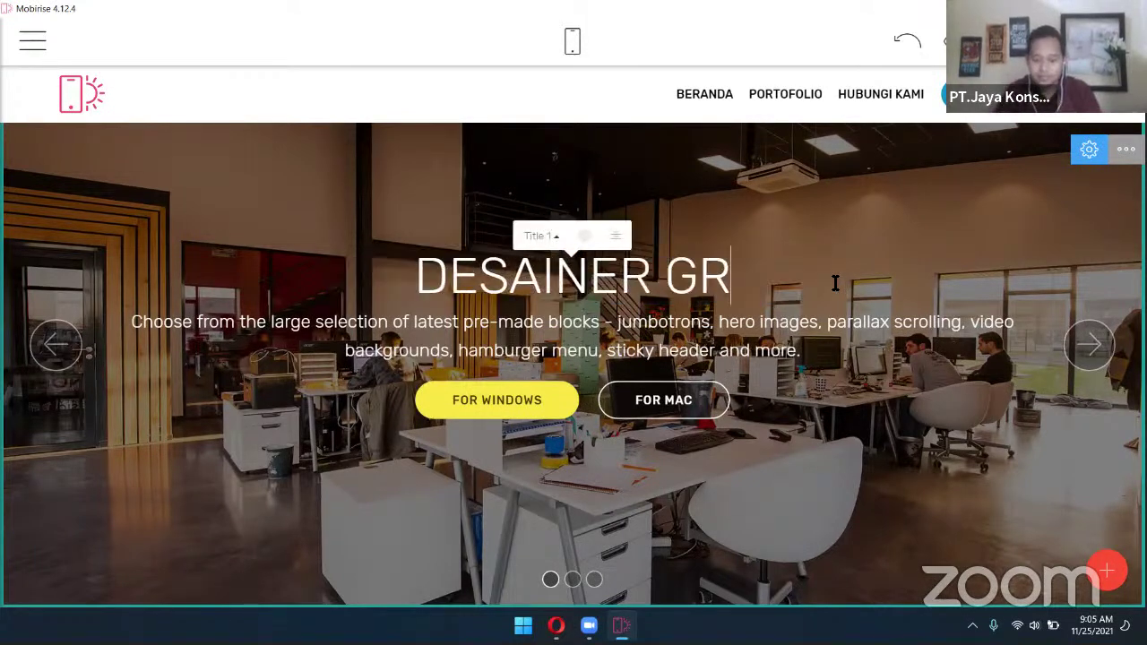
text(AFIS)
Replace the slide's description paragraph with the designer's full name
click(701, 321)
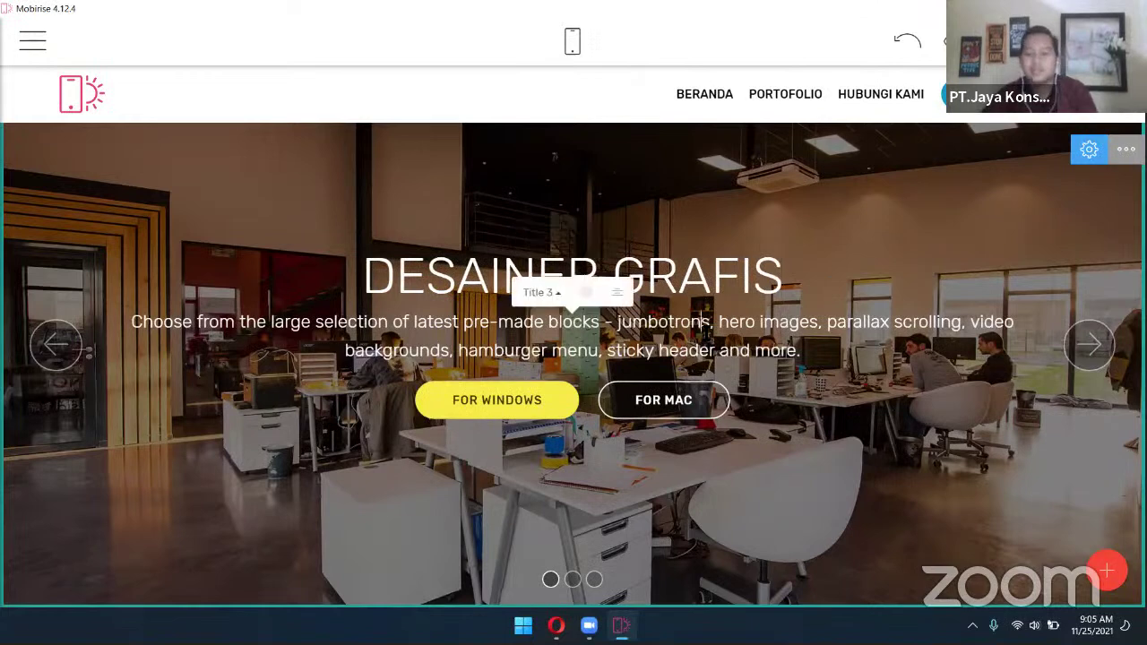
key(ctrl+a)
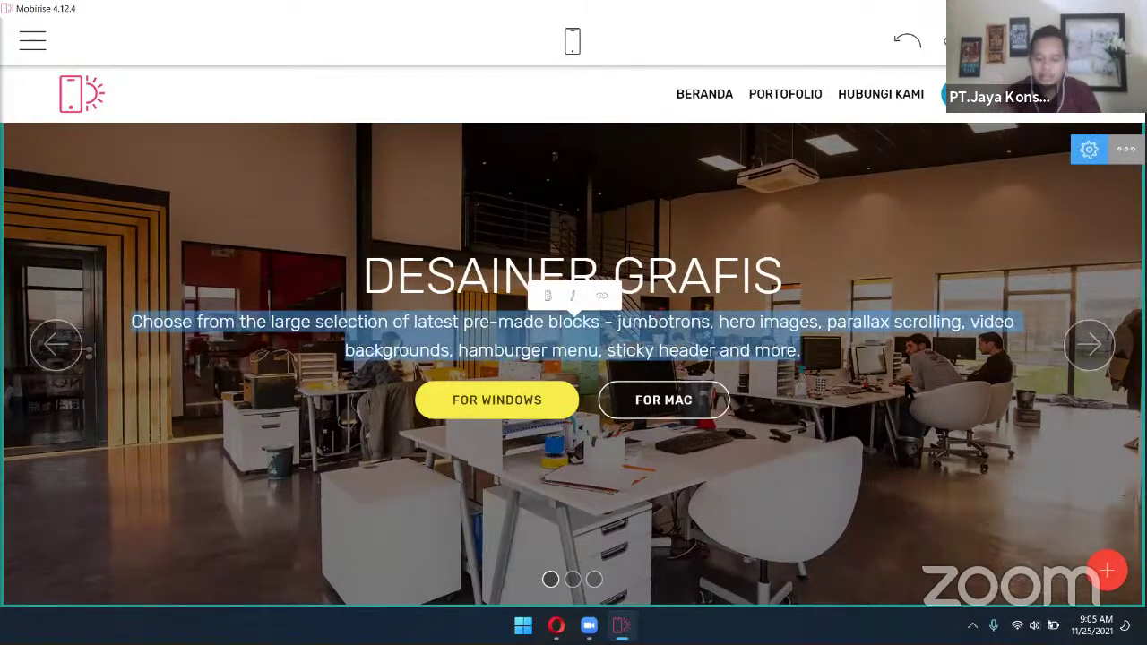
key(BackSpace)
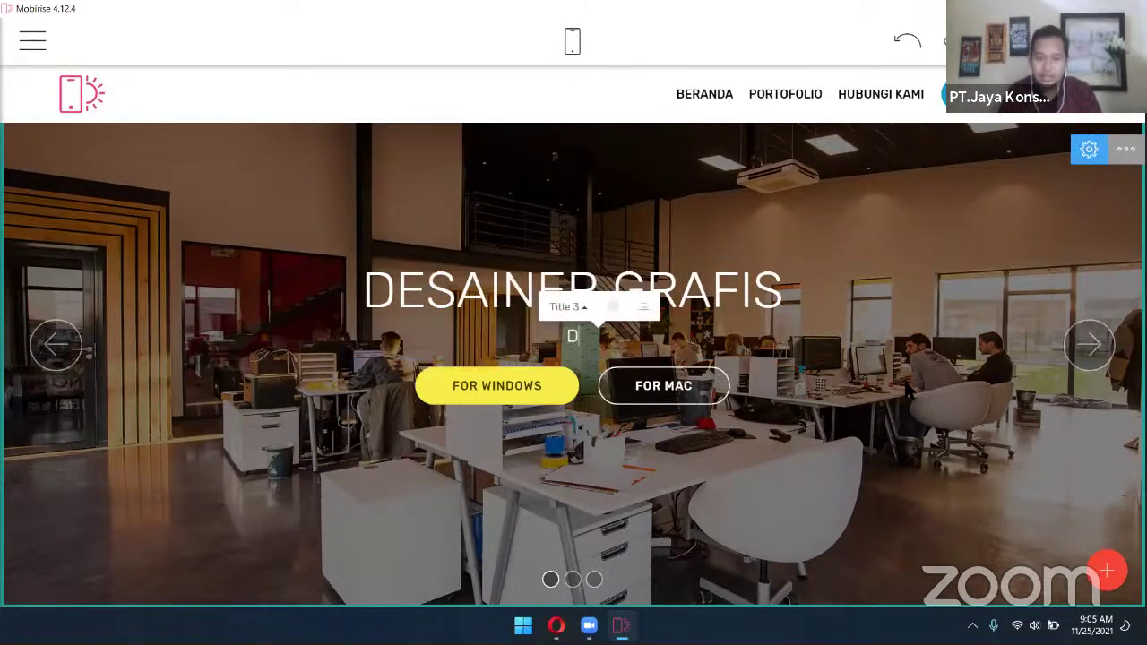
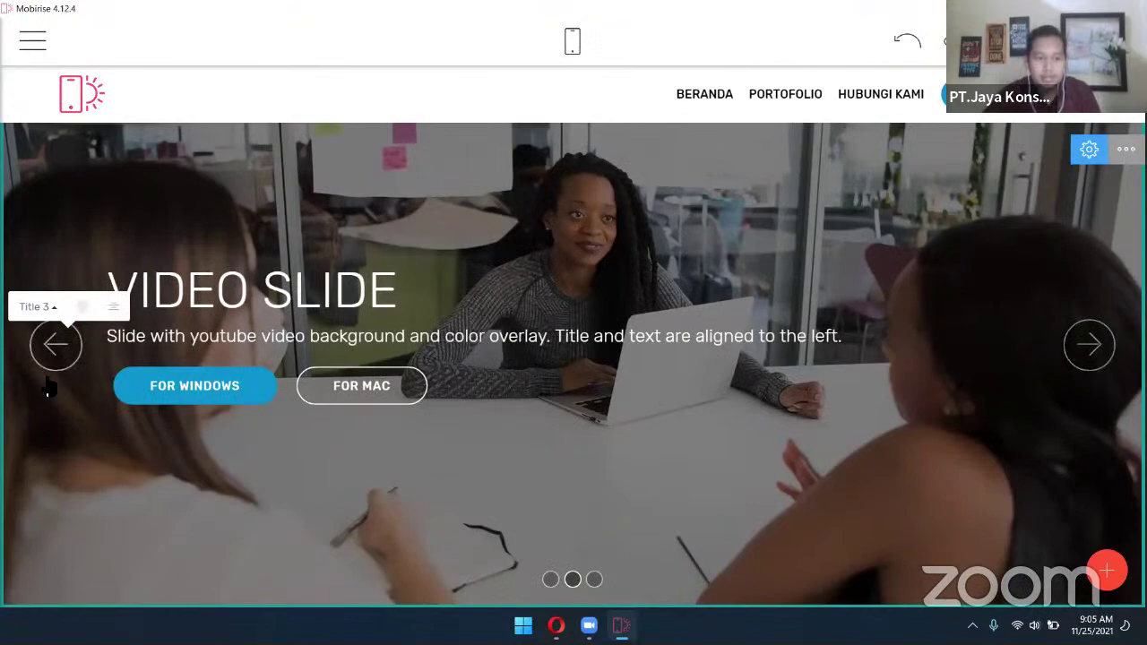
click(54, 345)
click(592, 336)
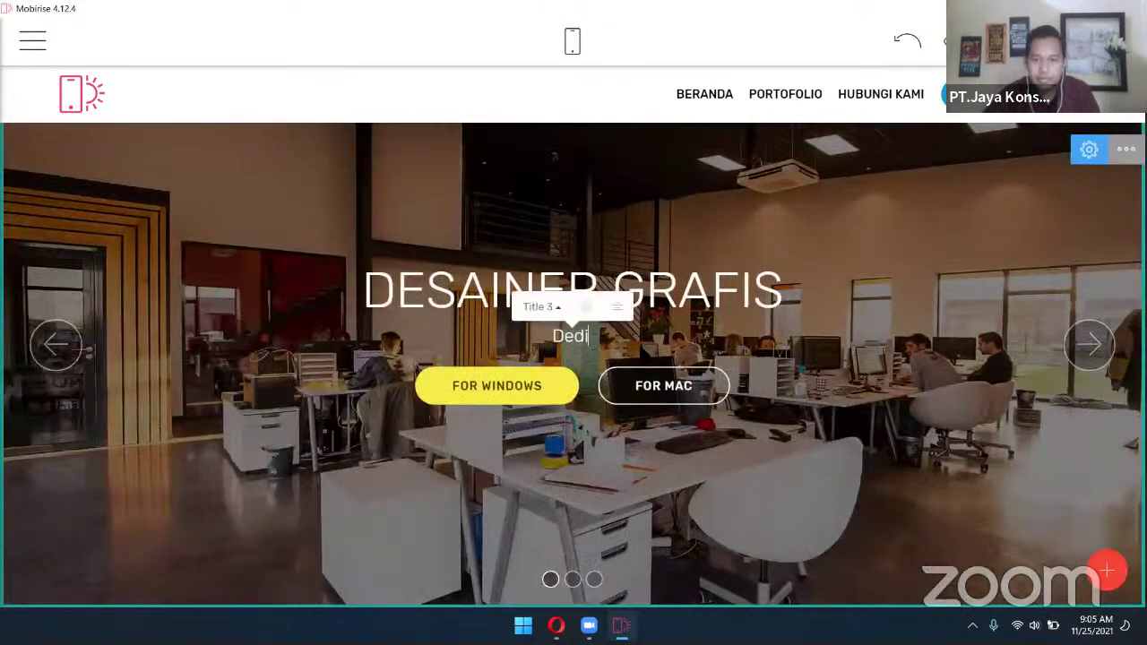
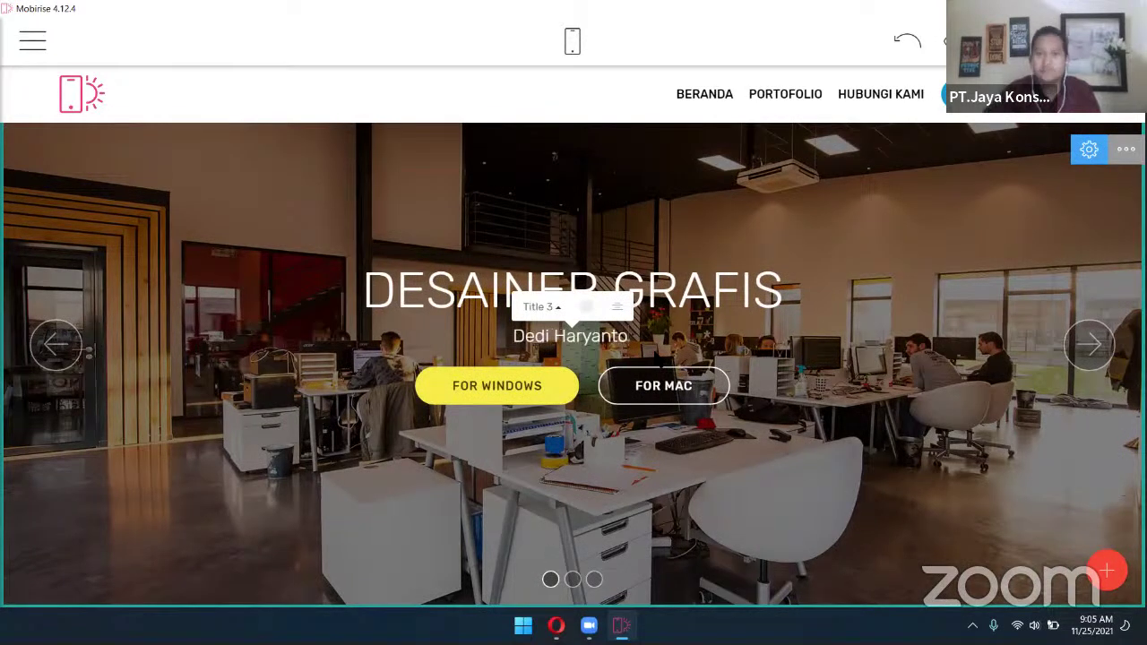
Relabel the FOR WINDOWS button as PORTOFOLIO
click(715, 225)
click(505, 399)
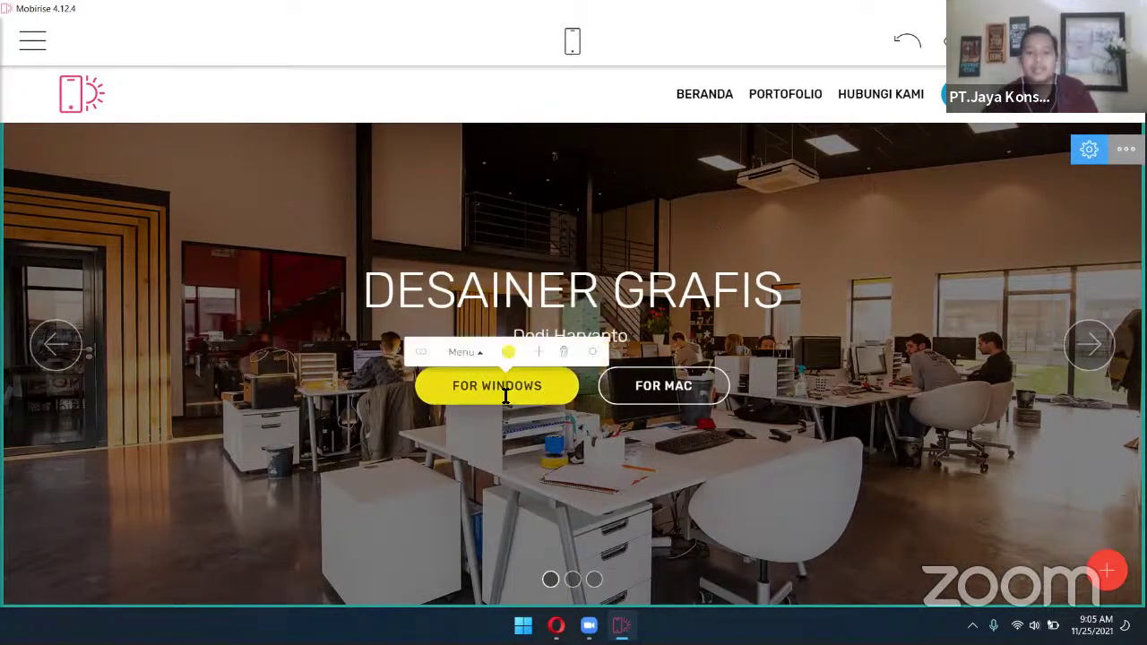
triple_click(491, 386)
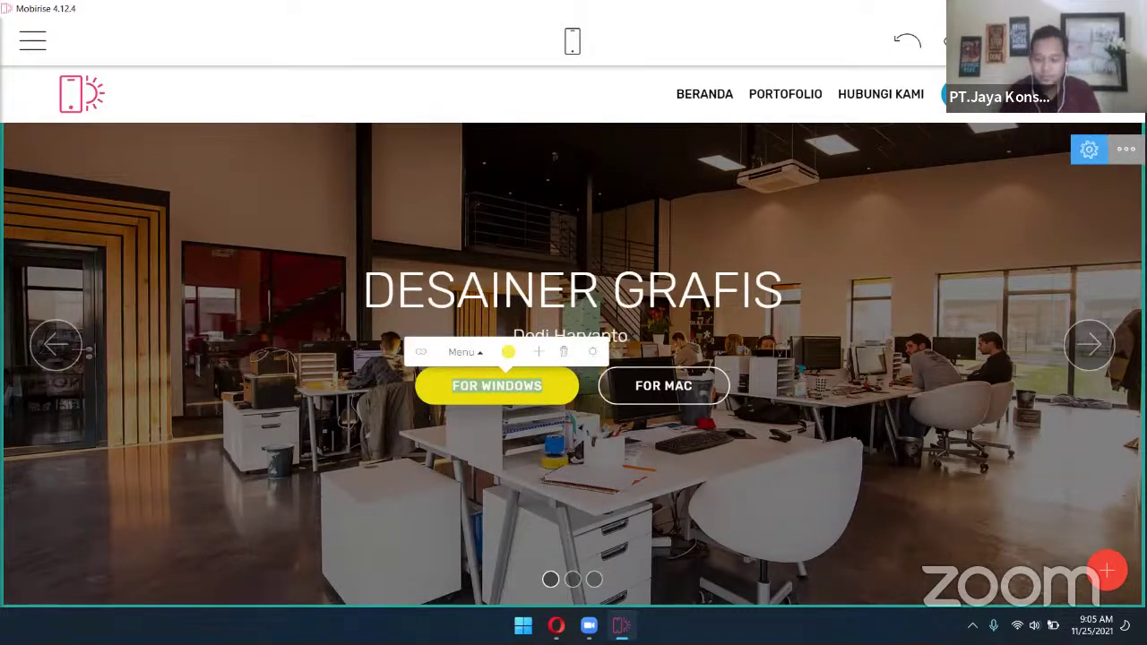
text(porti)
key(BackSpace)
key(BackSpace)
key(BackSpace)
key(BackSpace)
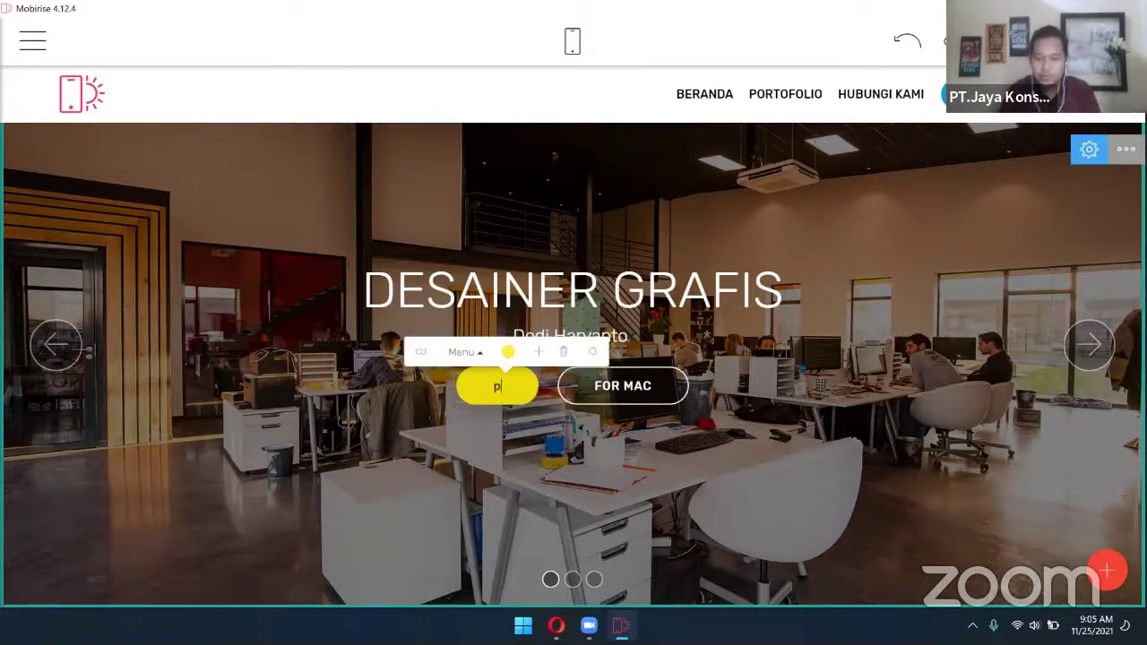
text(orti)
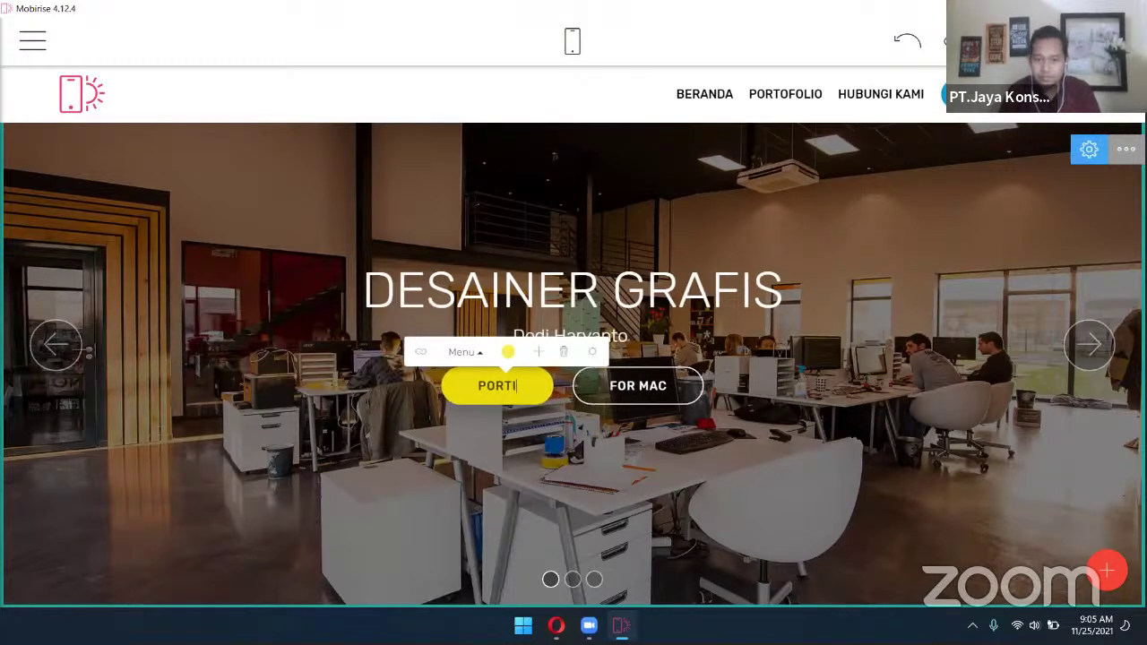
key(BackSpace)
text(ofolio)
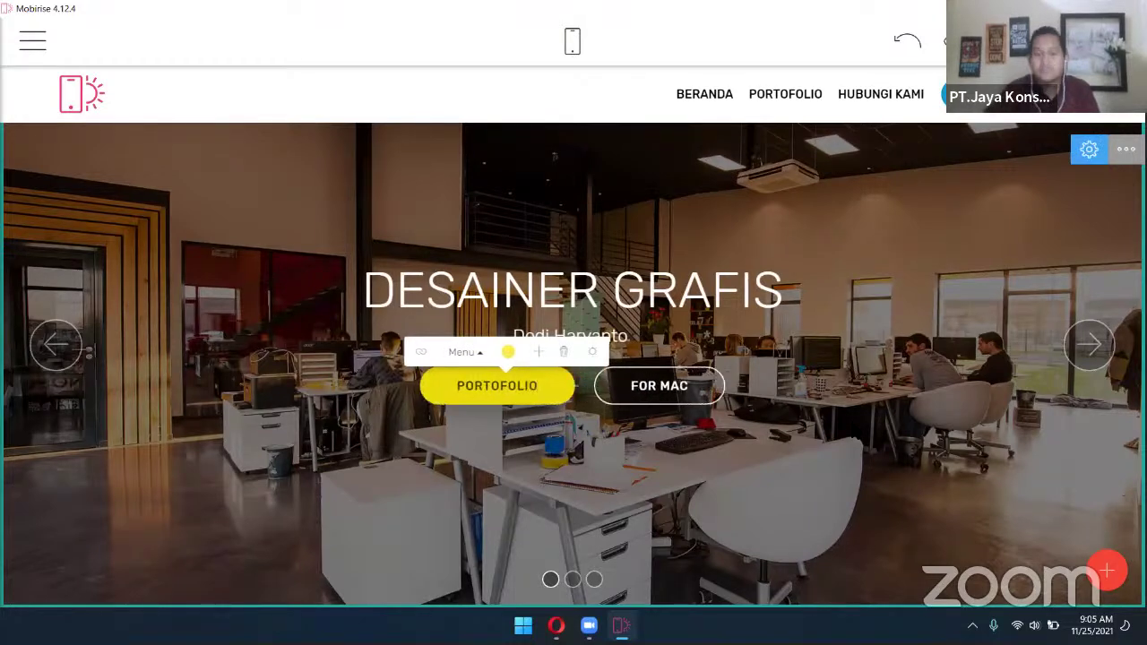
Relabel the FOR MAC button as HUBUNGI KAMI and check the slides
click(679, 386)
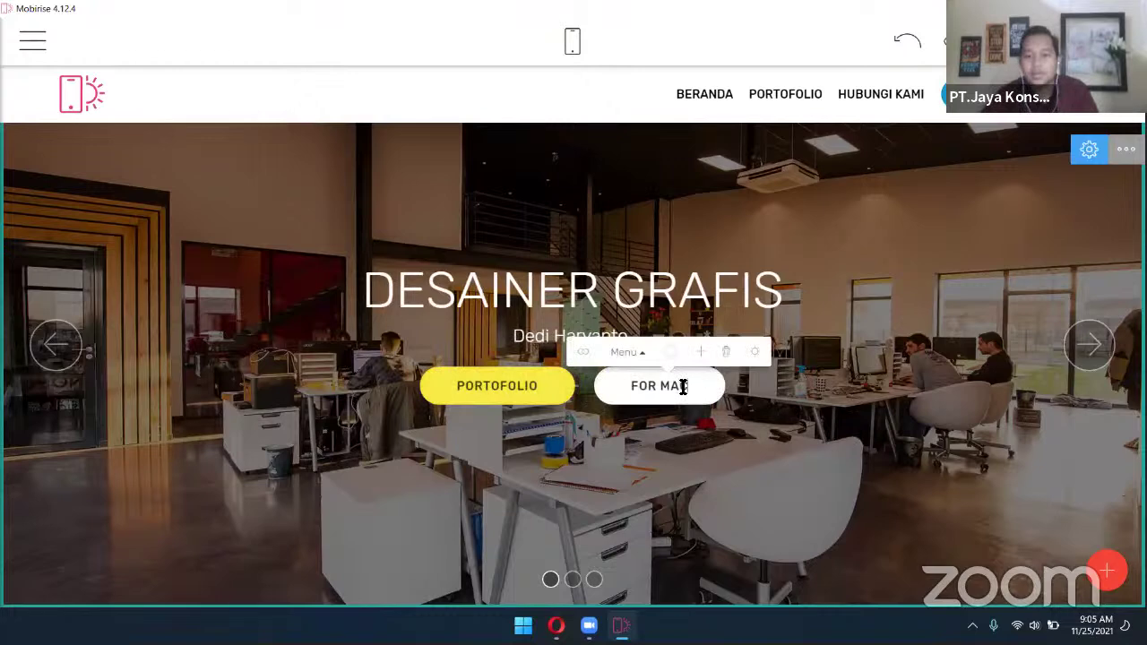
drag(689, 386, 631, 386)
text(hubni)
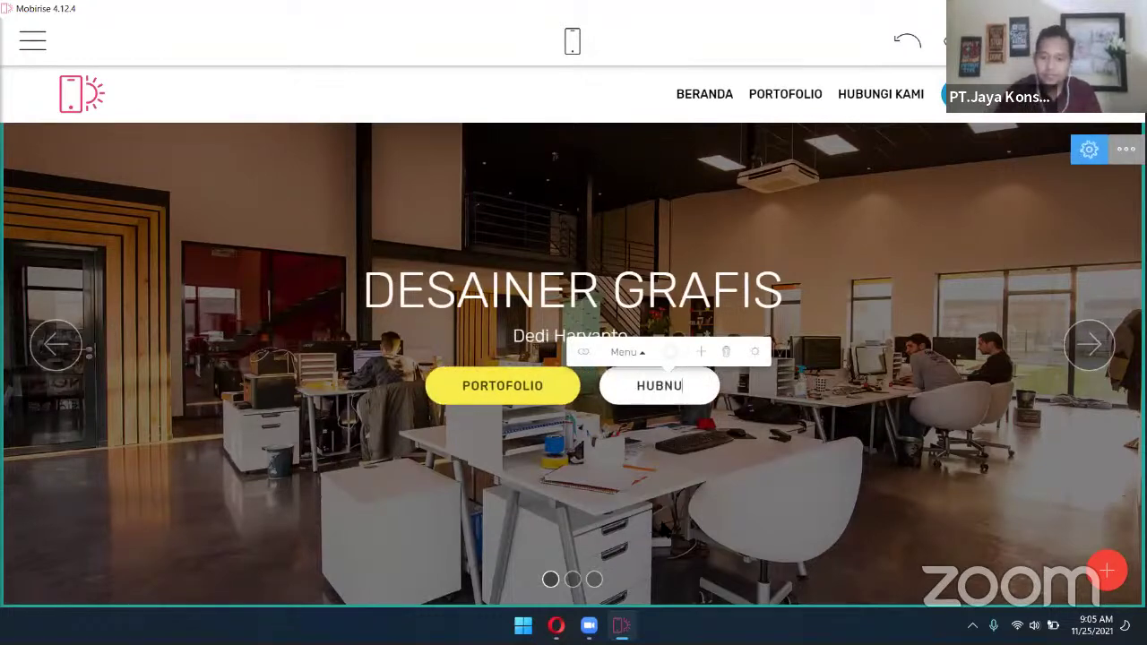
key(BackSpace)
key(BackSpace)
text(ungi kami)
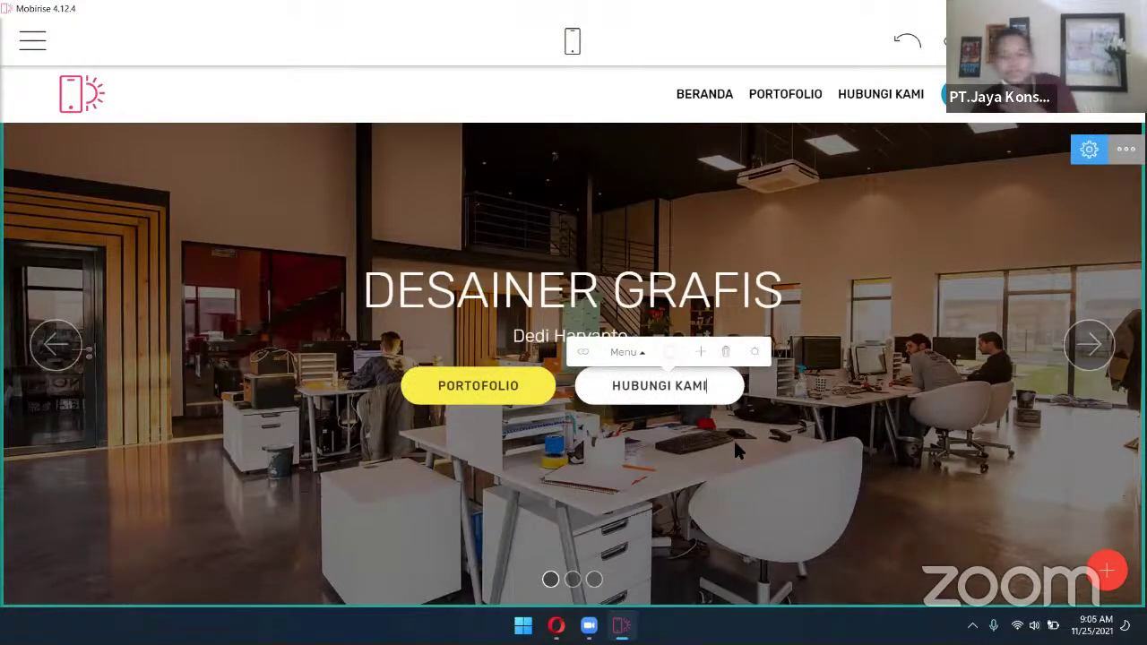
click(678, 230)
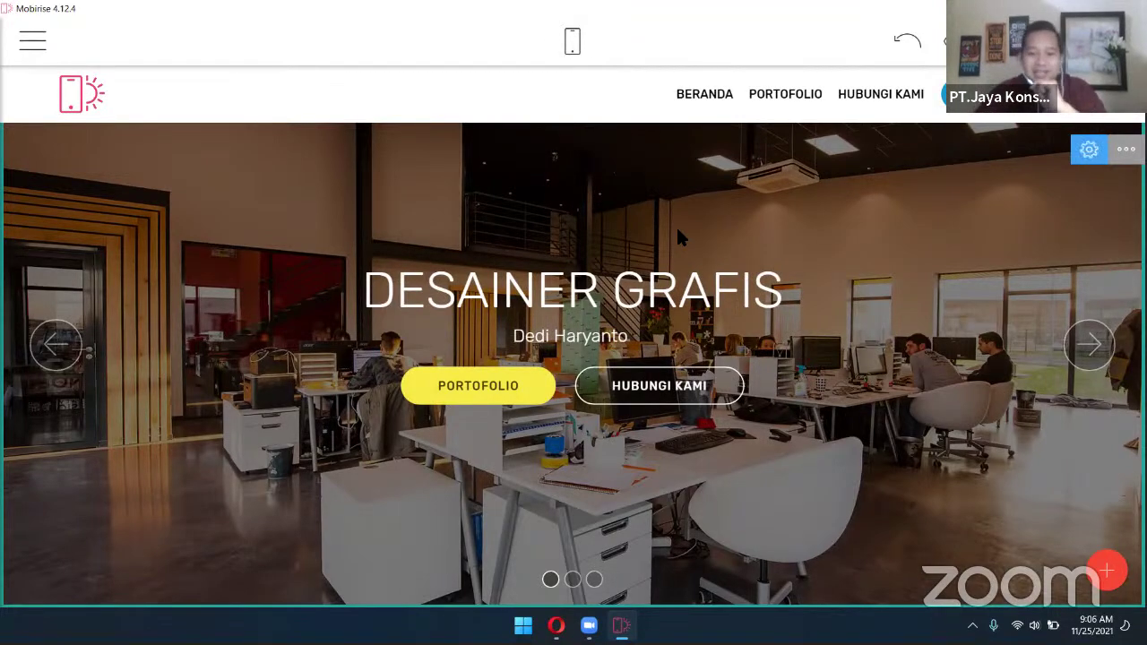
click(1102, 351)
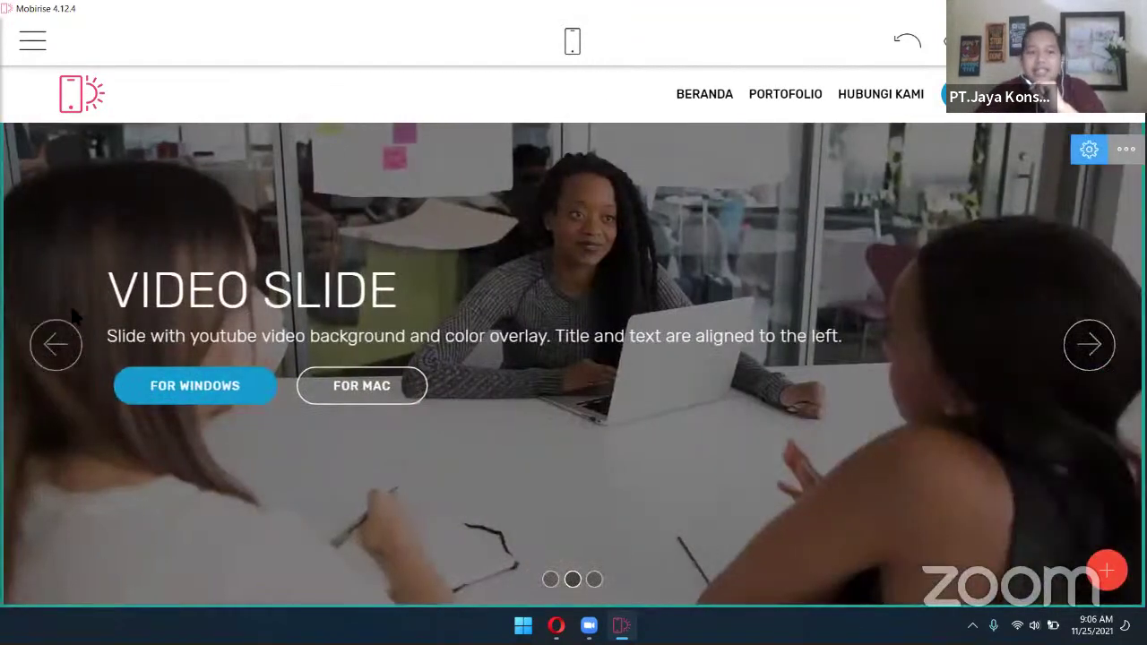
click(1103, 351)
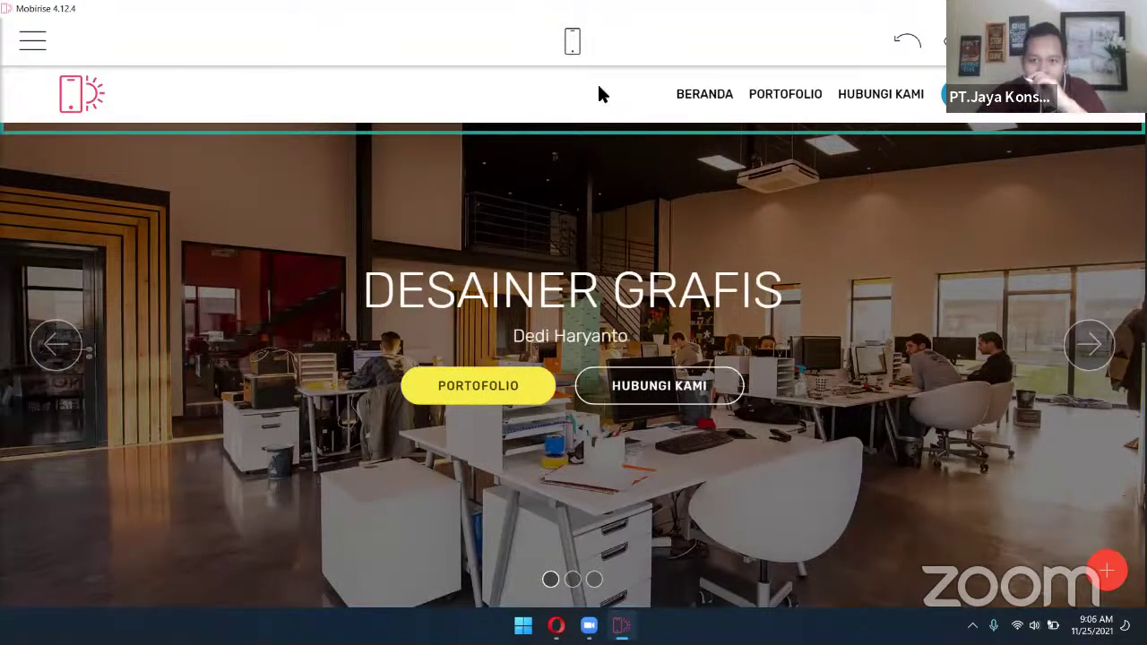
In the menu block settings, turn on Show Logo and Show Brand Name, keeping menu items shown
click(1136, 106)
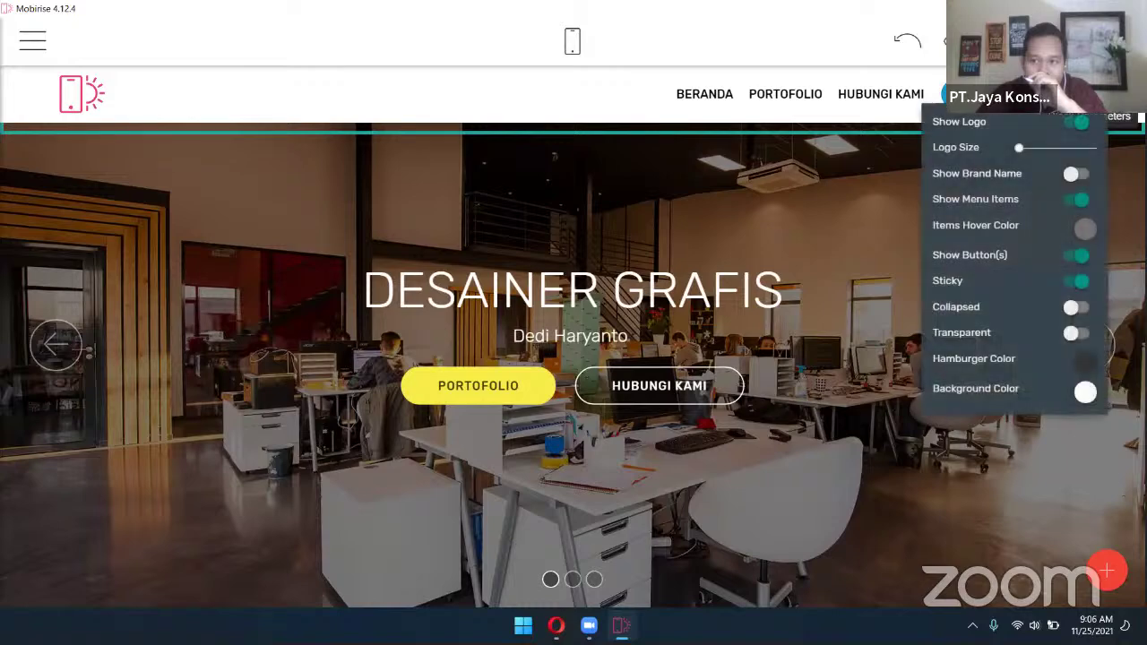
drag(1019, 147, 1018, 147)
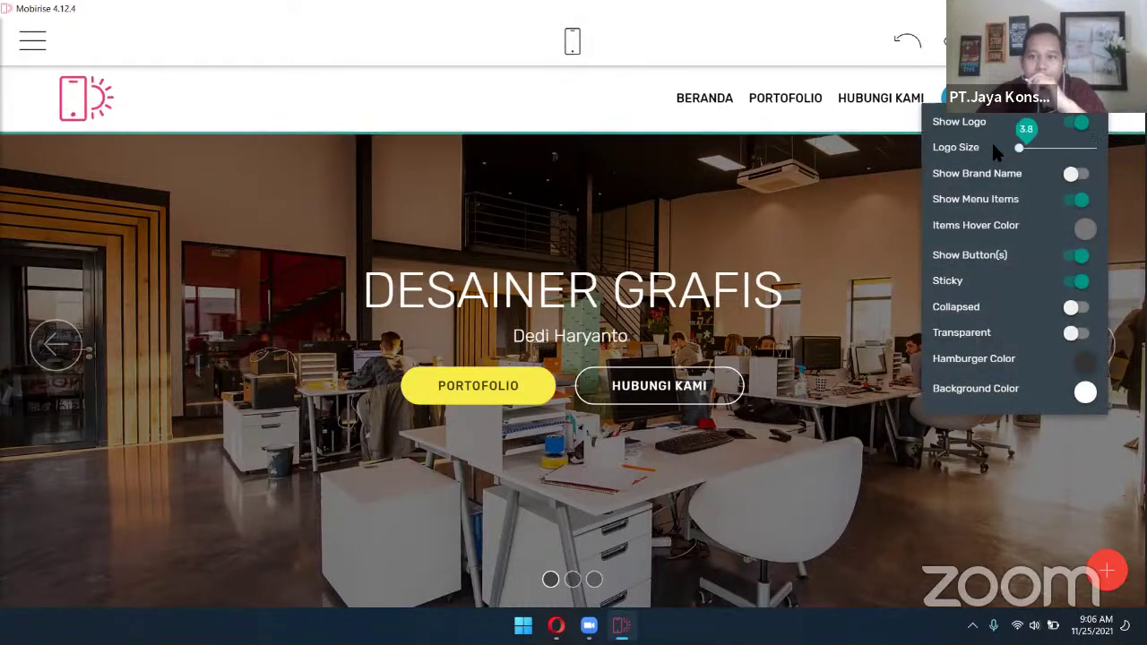
click(1077, 125)
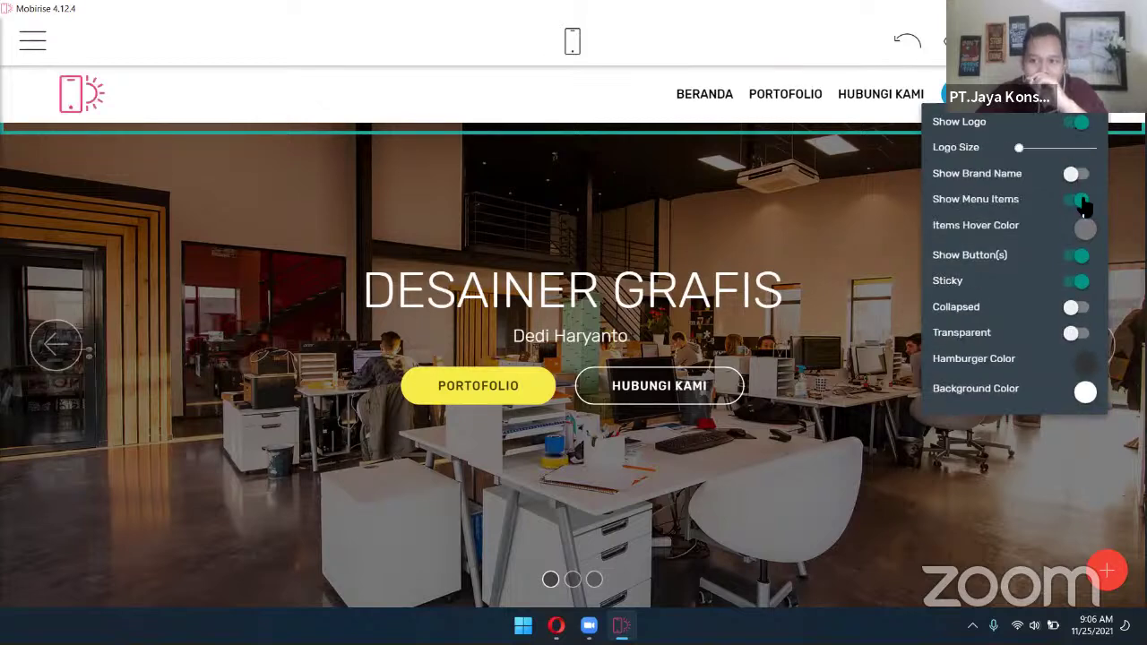
click(1081, 200)
click(1080, 199)
click(1078, 178)
click(1078, 177)
click(1078, 178)
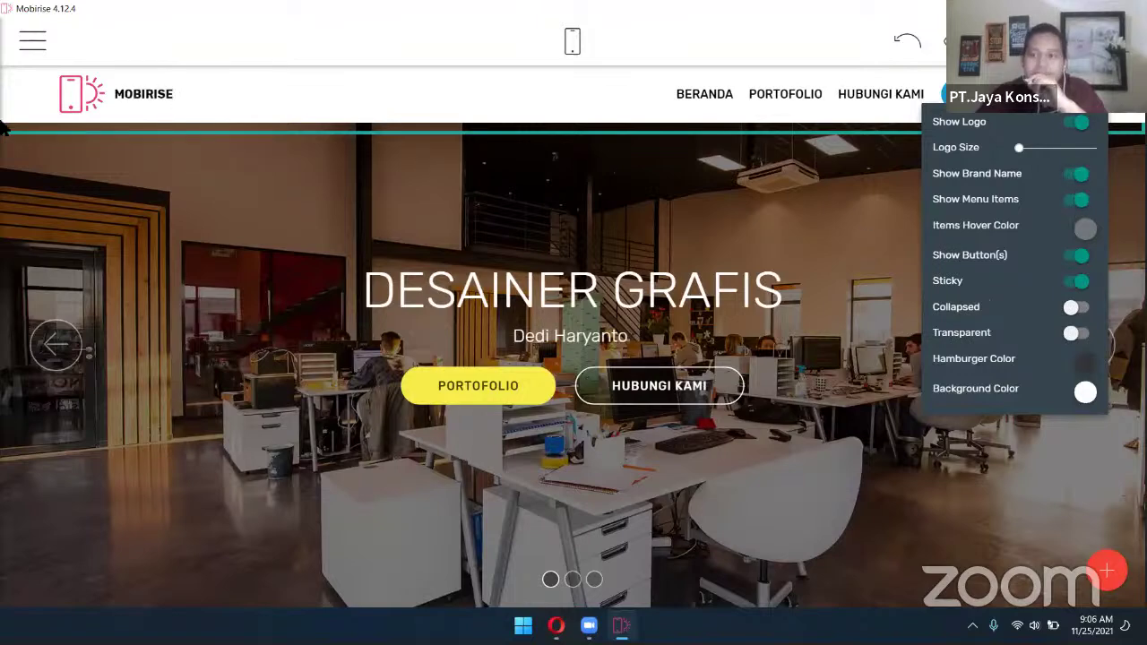
Change the MOBIRISE brand text to the designer's name followed by PROFILE
click(179, 99)
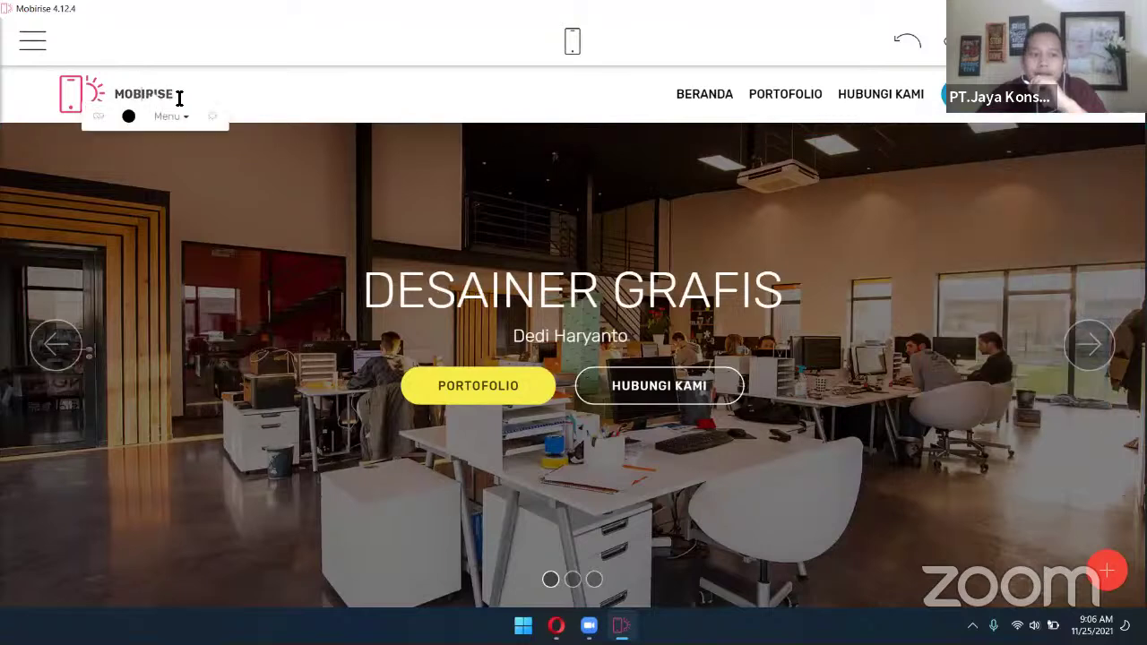
double_click(156, 96)
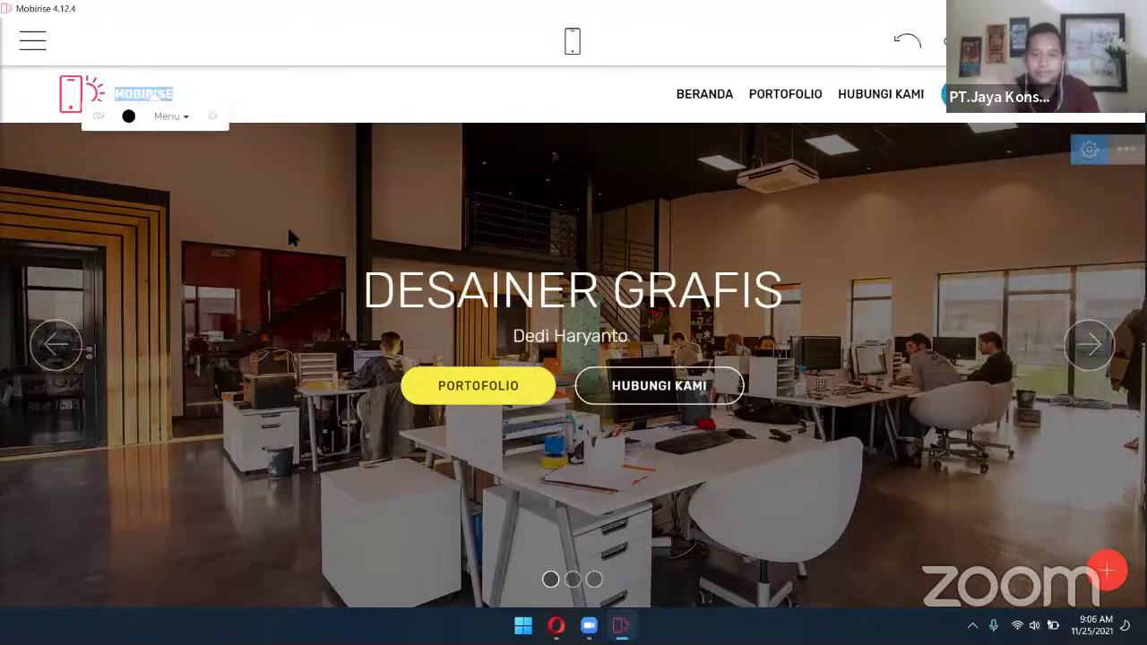
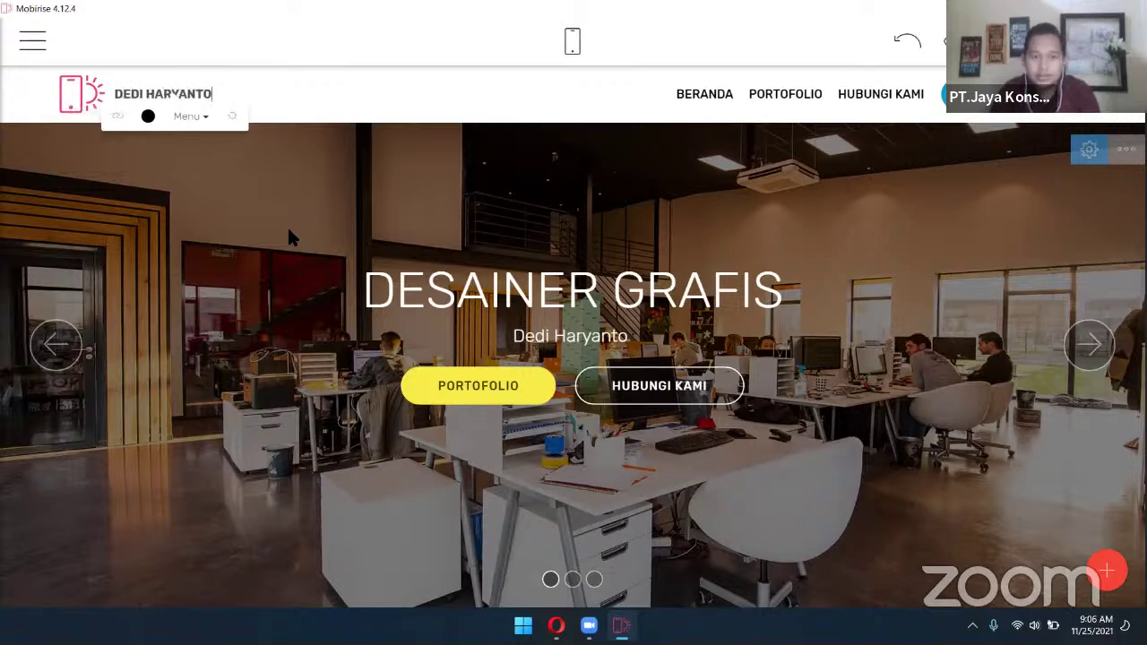
text( PROFILE)
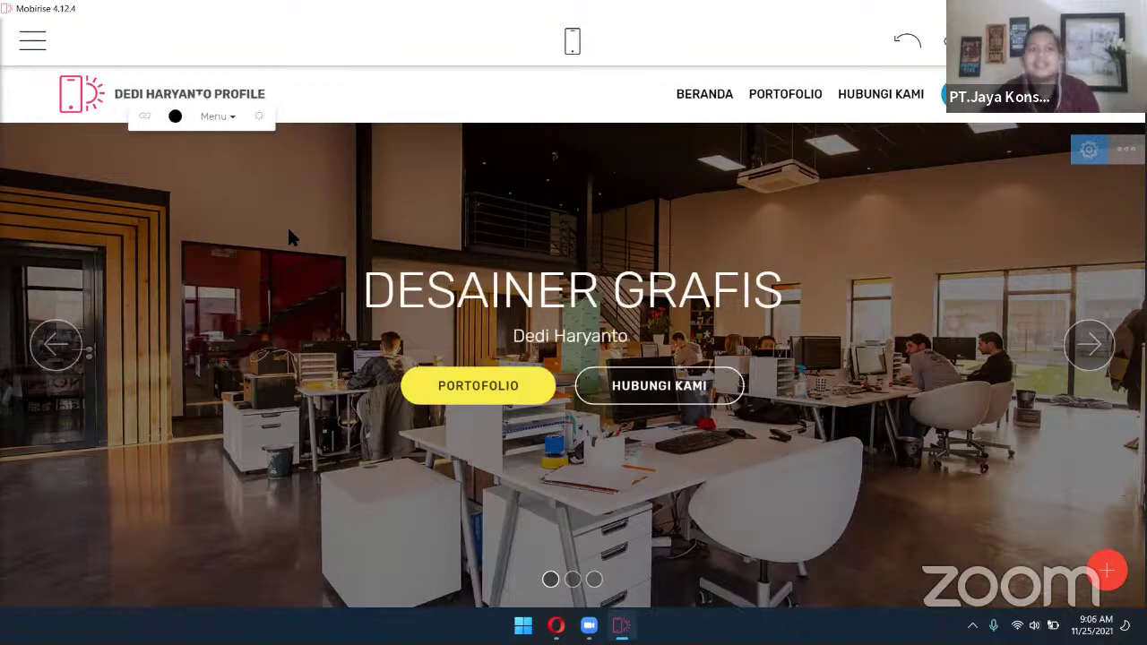
click(288, 229)
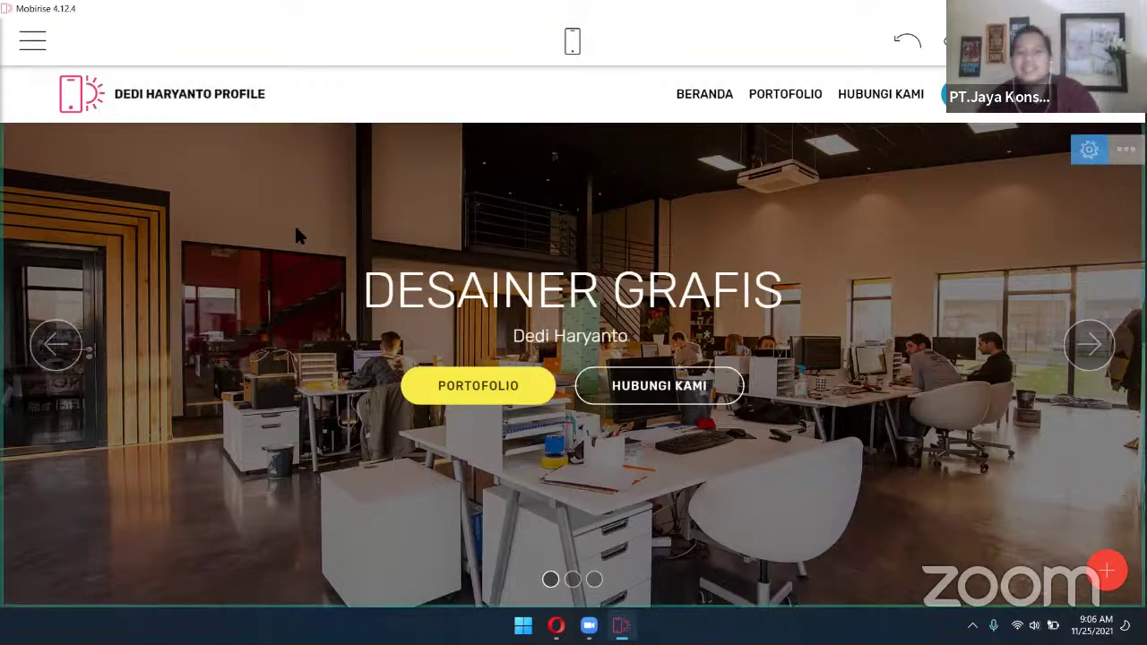
Replace the header logo with the red headphone robot from the Free Online Library
click(87, 103)
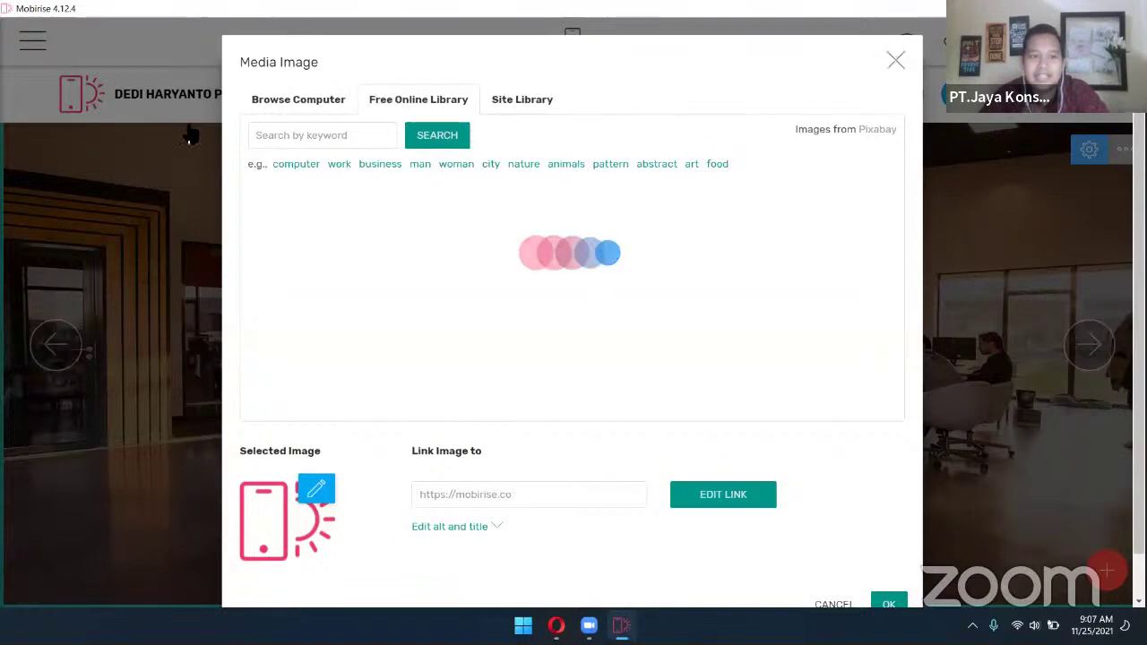
click(87, 106)
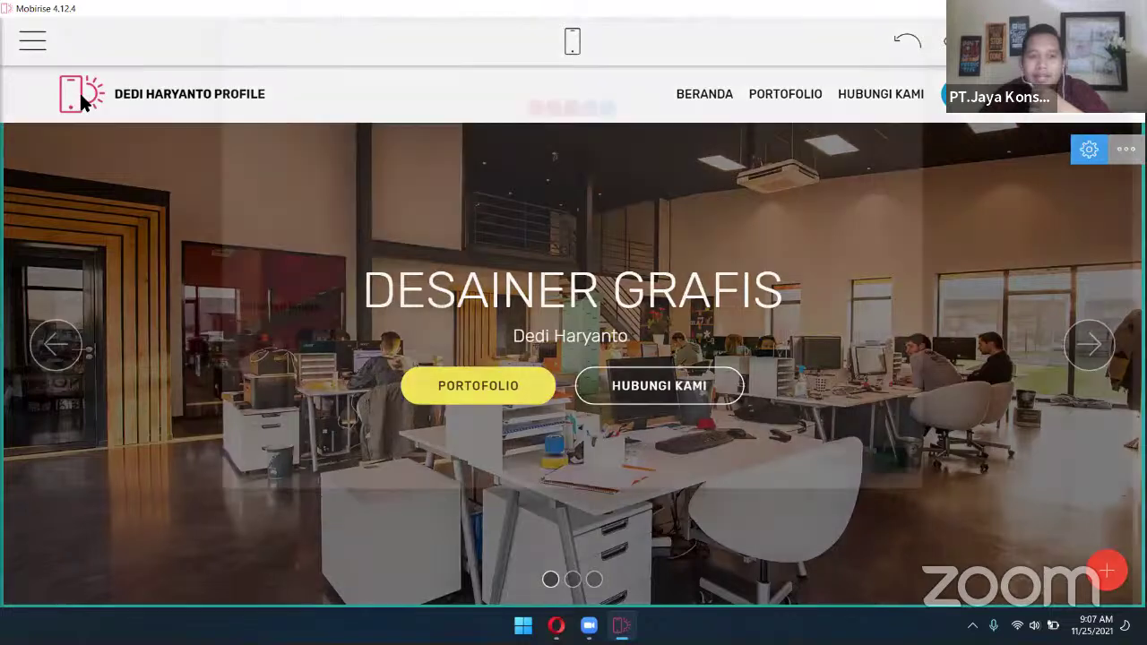
click(85, 100)
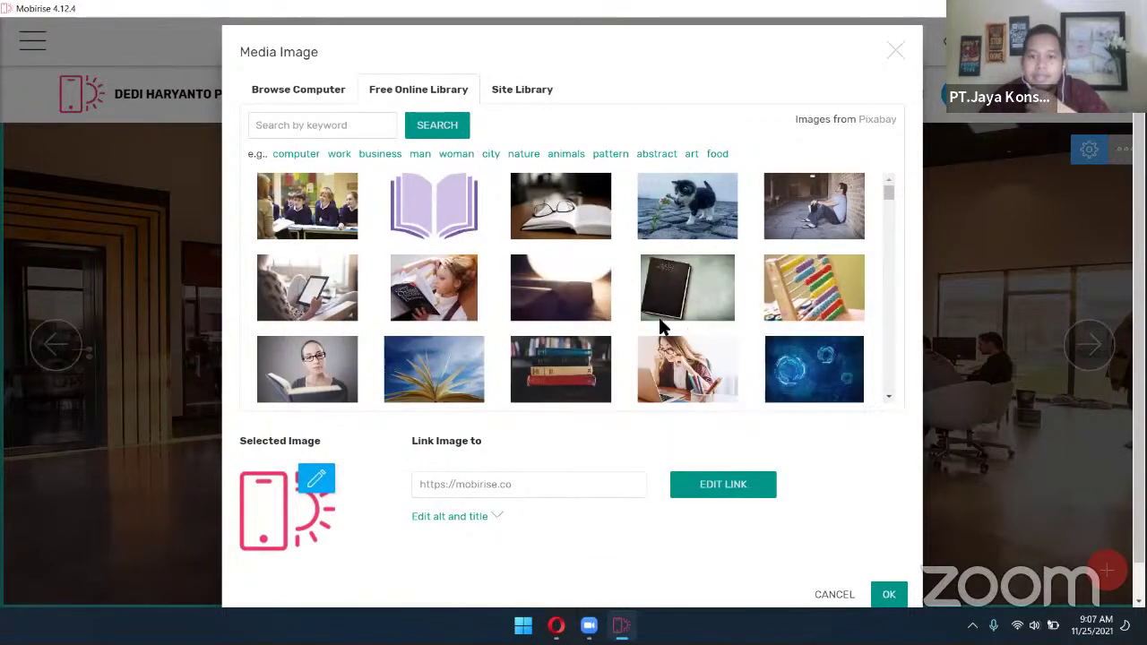
scroll(661, 328, down, 4)
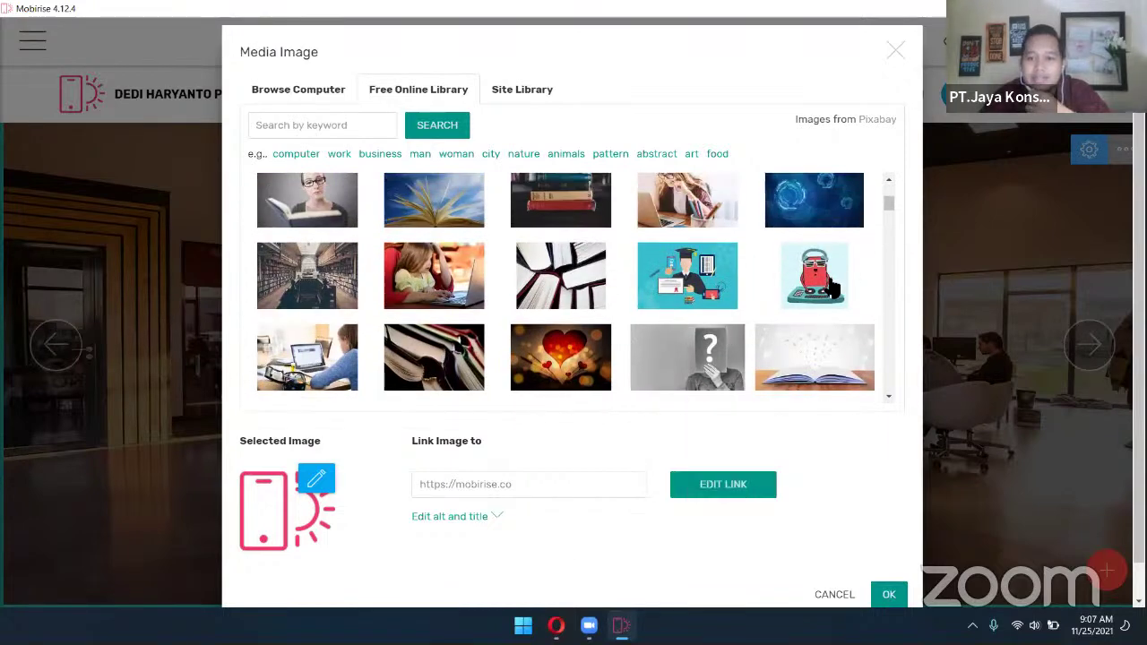
mouse_move(826, 285)
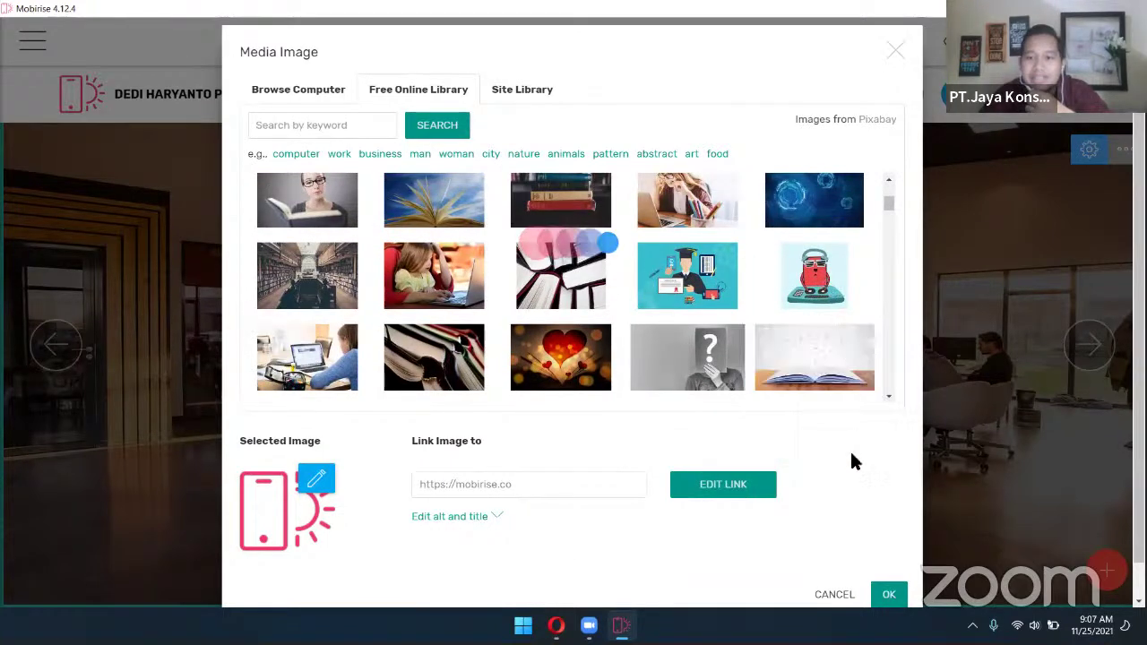
scroll(850, 449, down, 2)
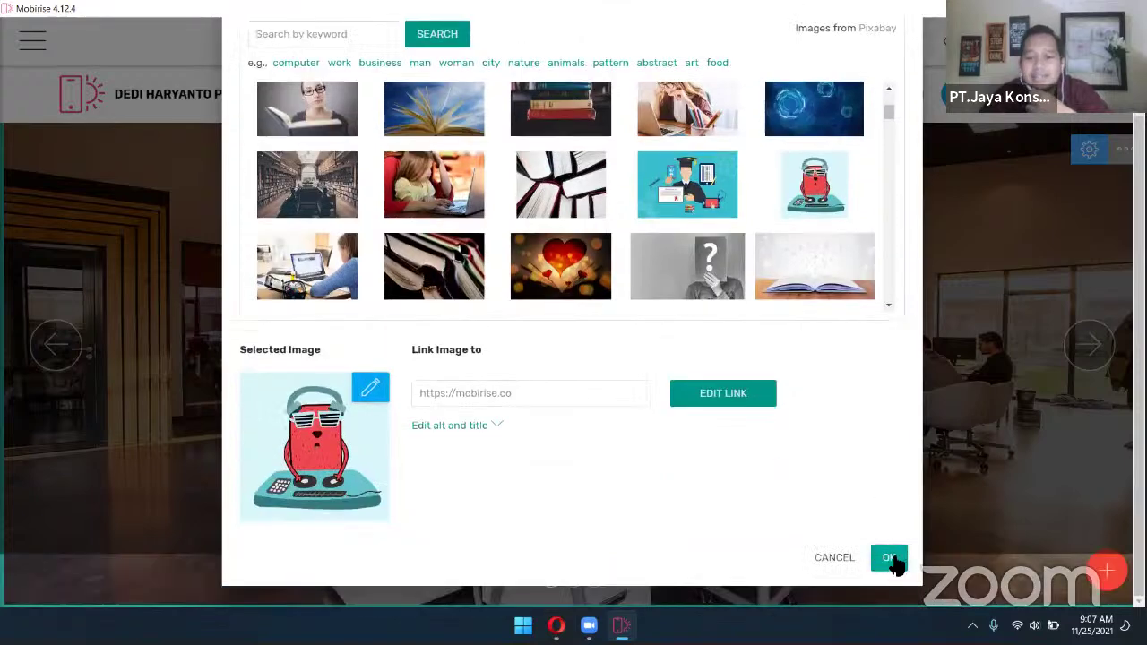
click(888, 564)
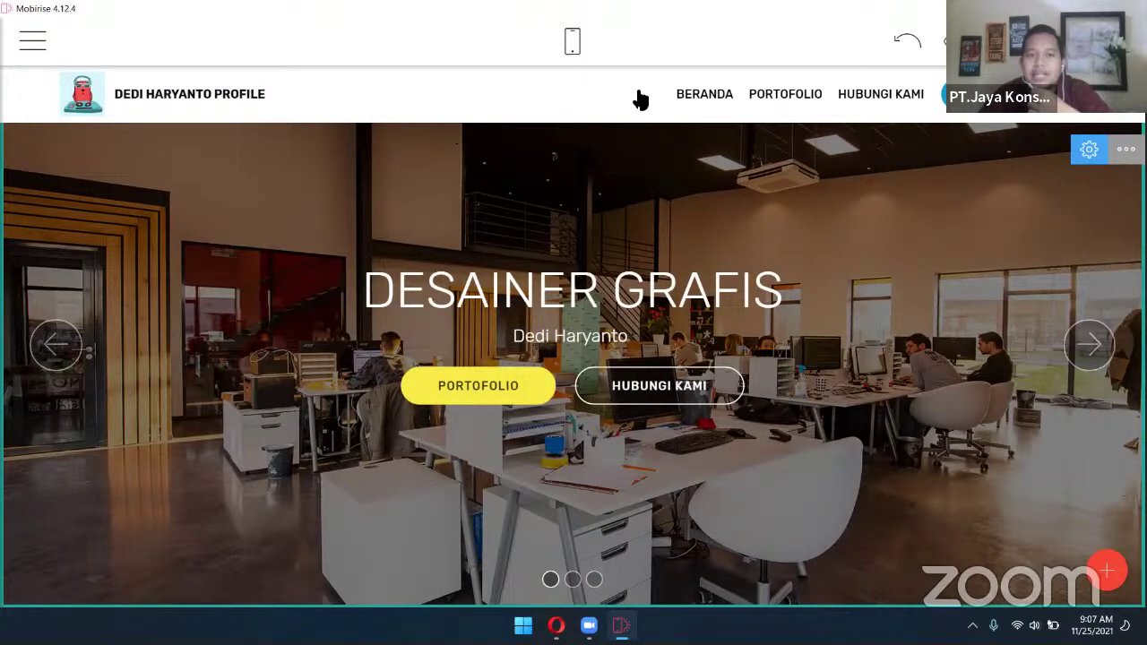
Link the BERANDA menu item to the Home site page and preview the site
click(723, 94)
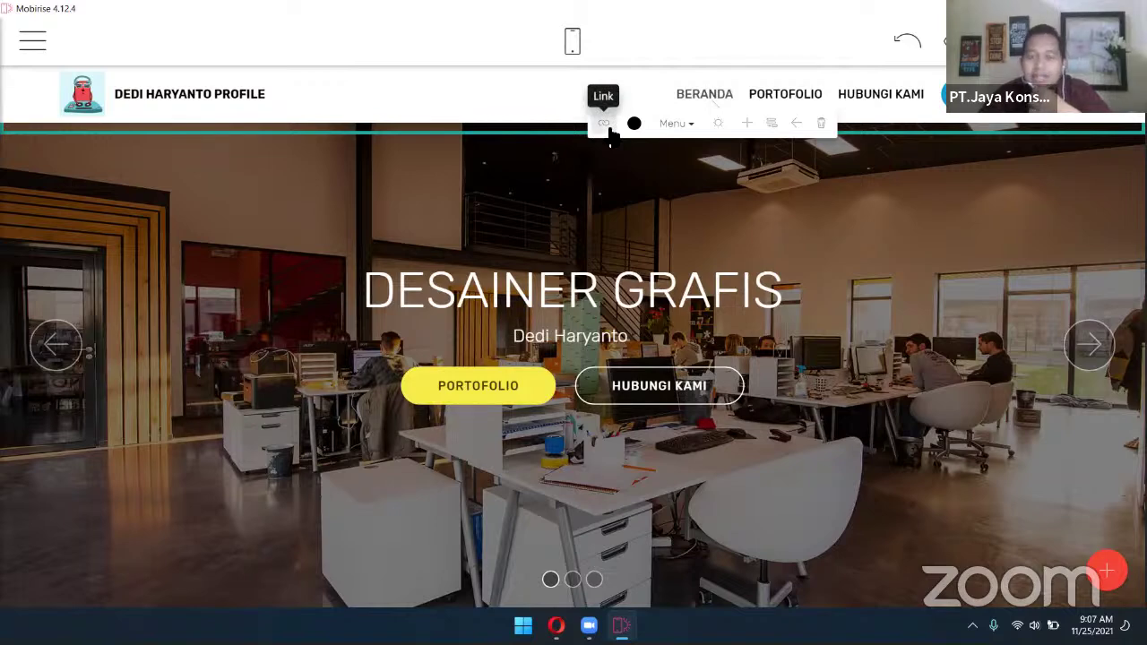
click(606, 125)
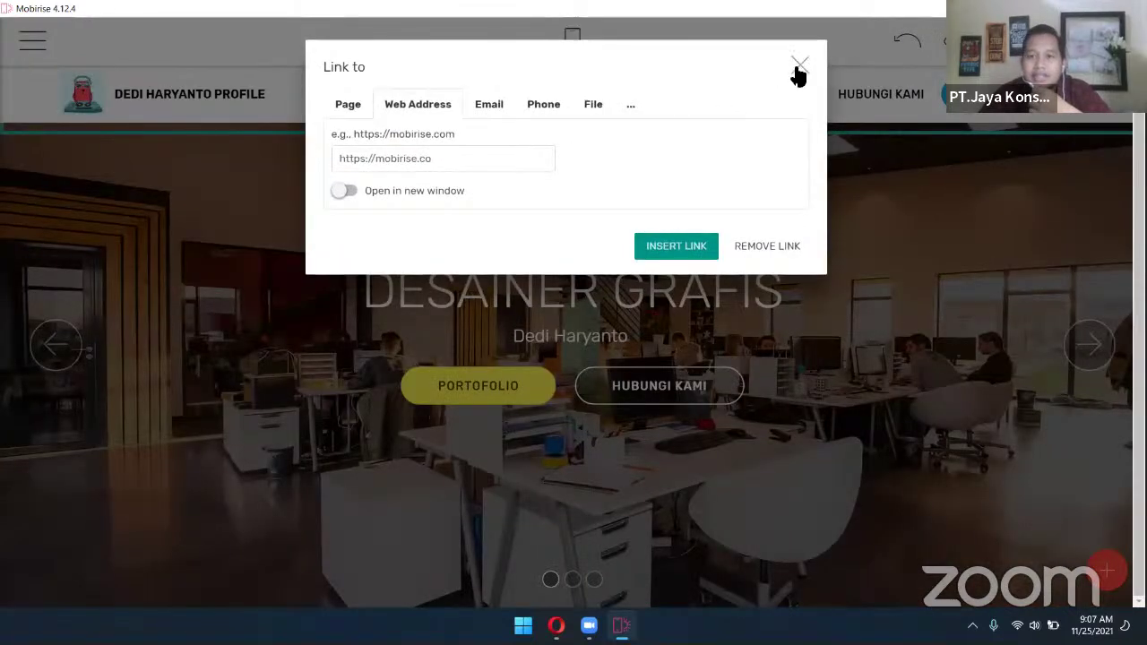
click(798, 68)
click(715, 97)
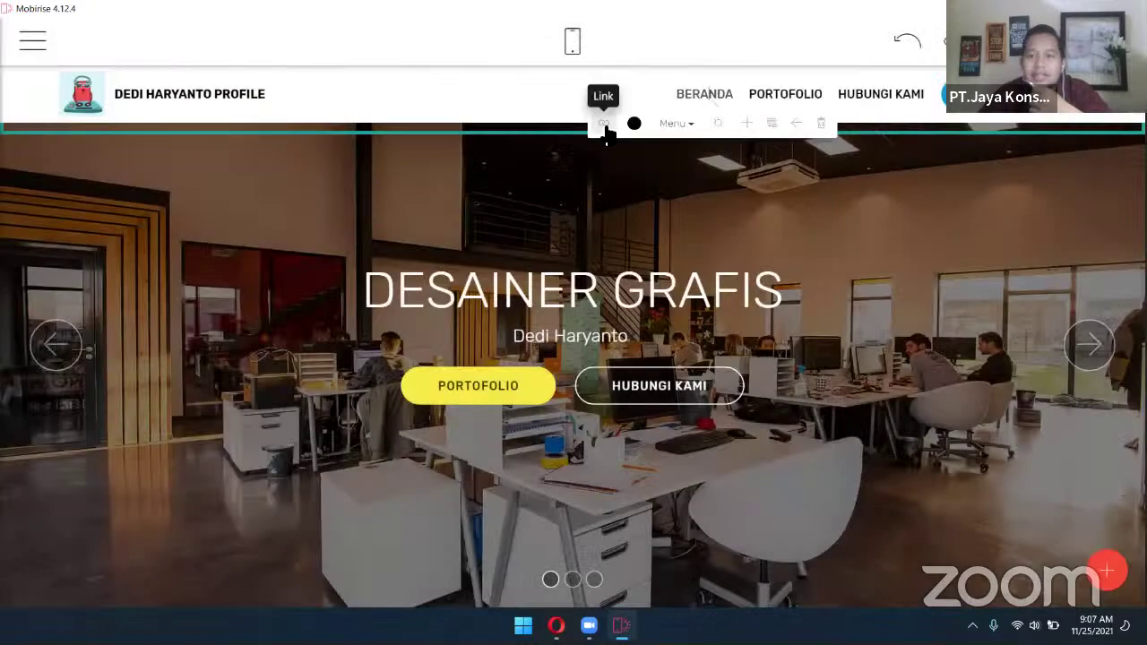
click(608, 128)
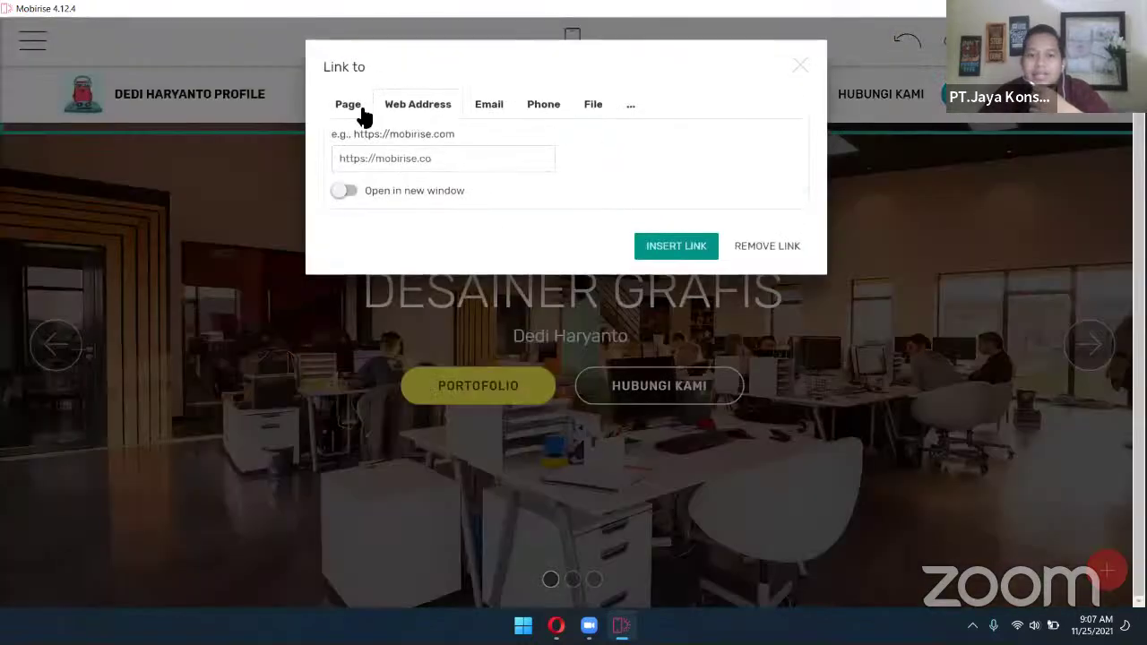
click(360, 106)
click(541, 159)
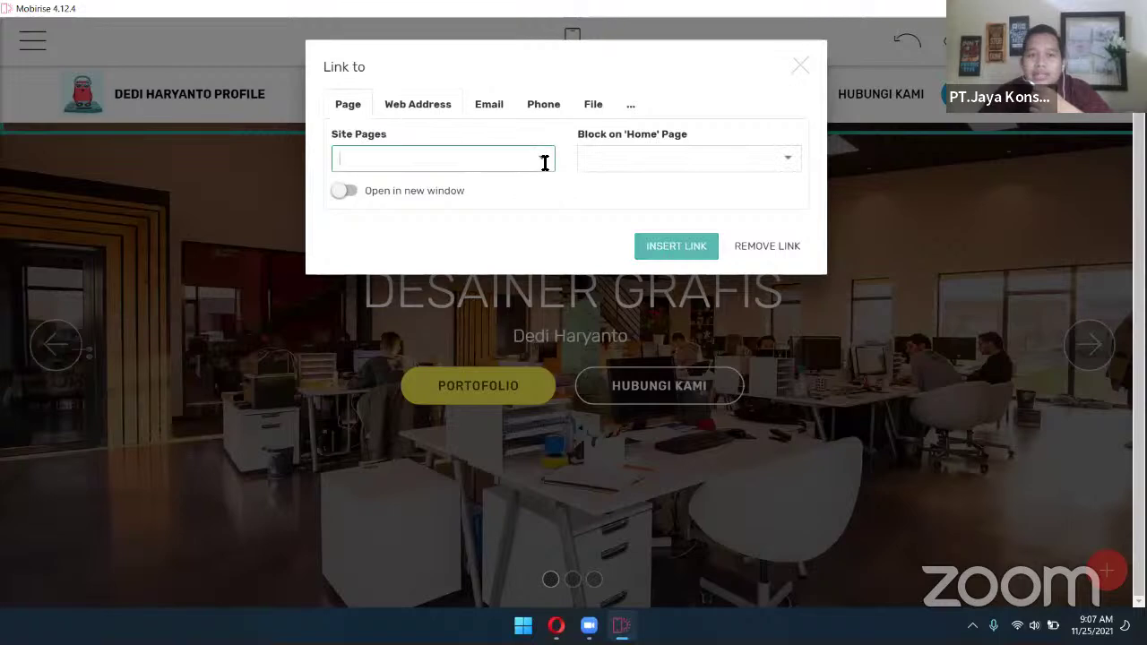
click(515, 190)
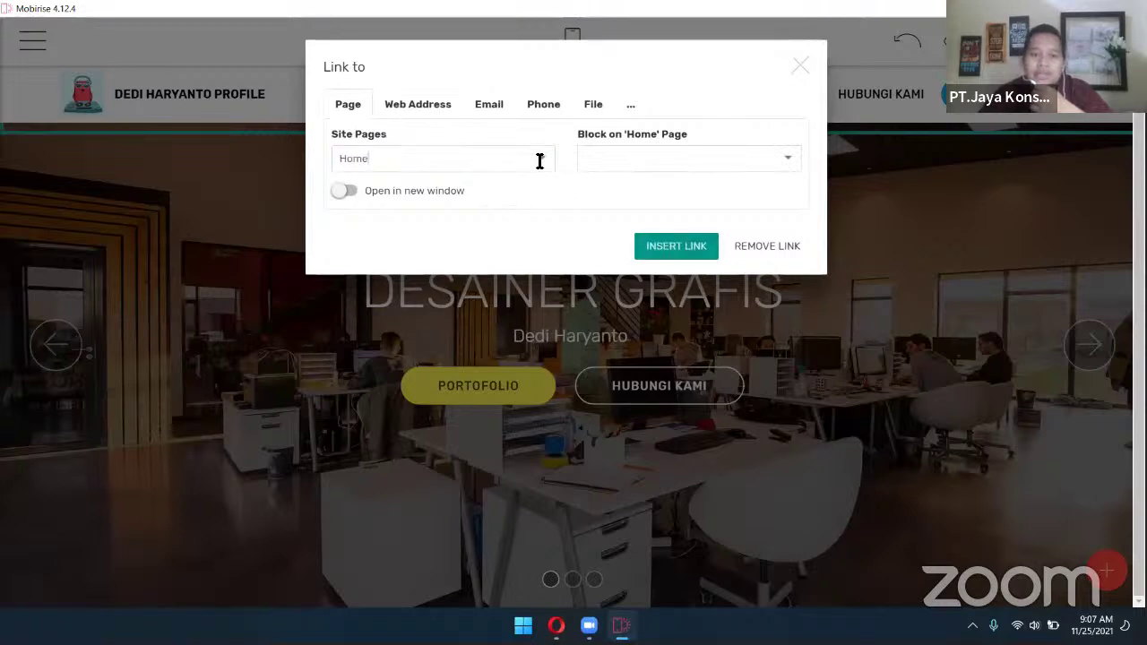
click(537, 159)
click(537, 192)
click(685, 246)
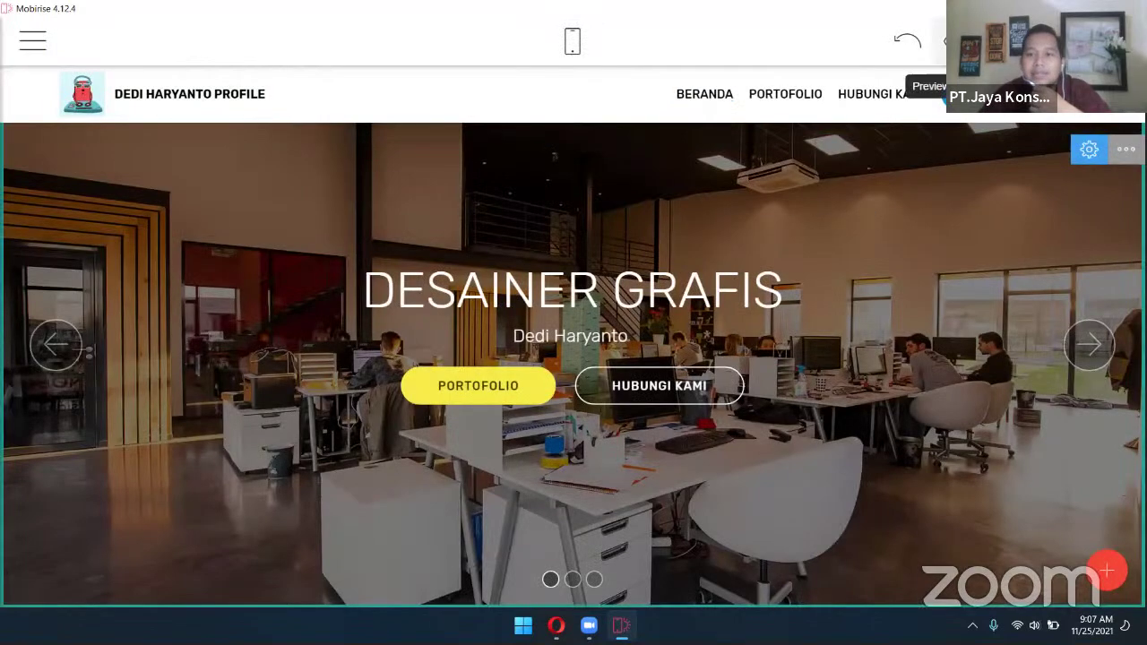
click(951, 40)
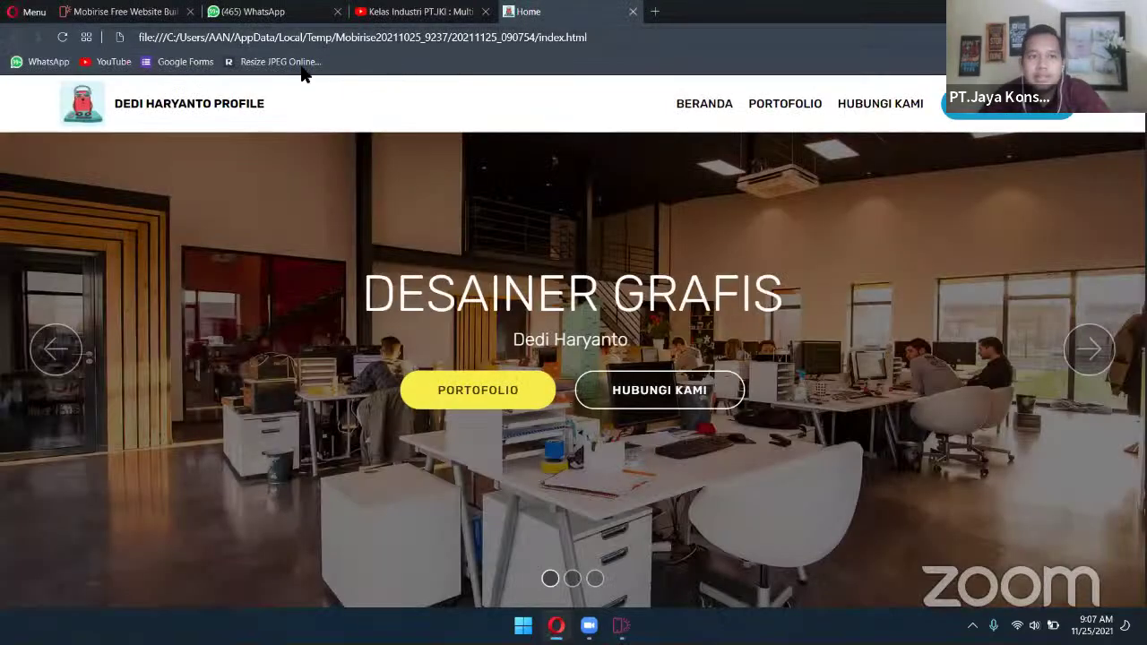
Test the BERANDA and PORTOFOLIO links in Opera, close extra tabs, and return to Mobirise
click(190, 12)
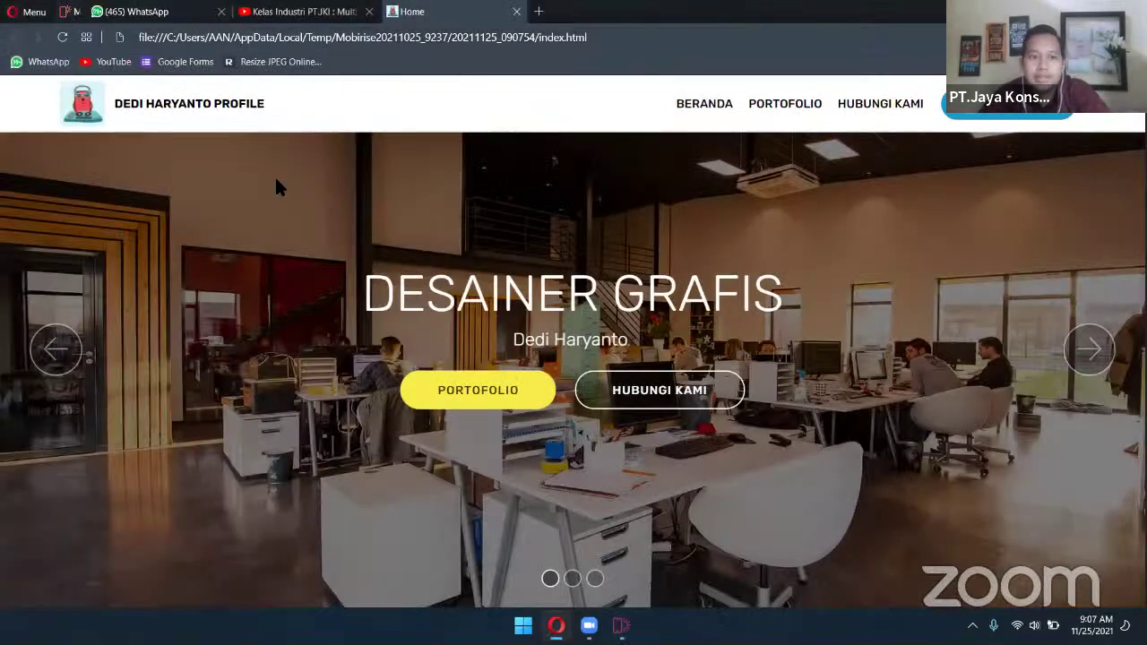
click(698, 112)
click(698, 112)
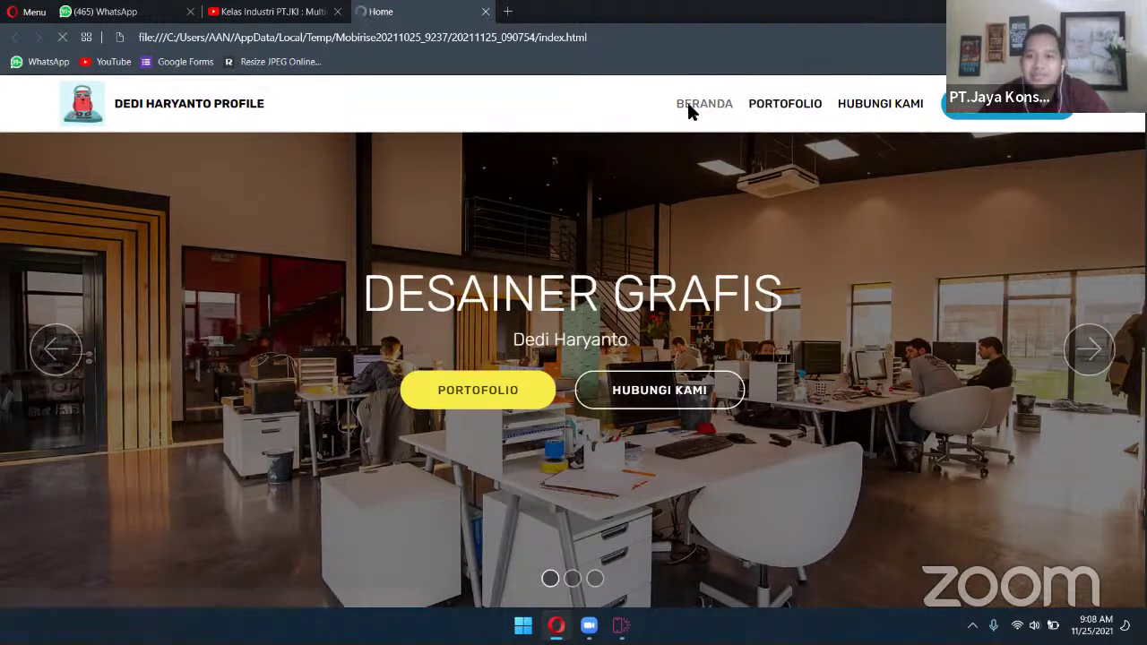
click(811, 104)
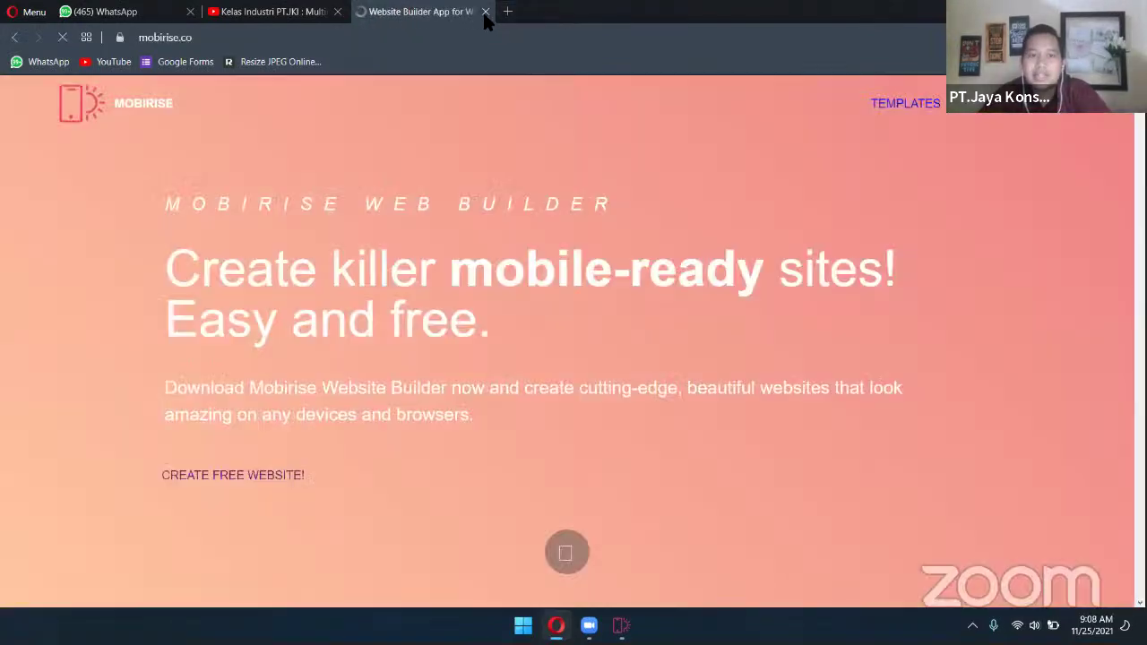
click(485, 12)
key(alt+Tab)
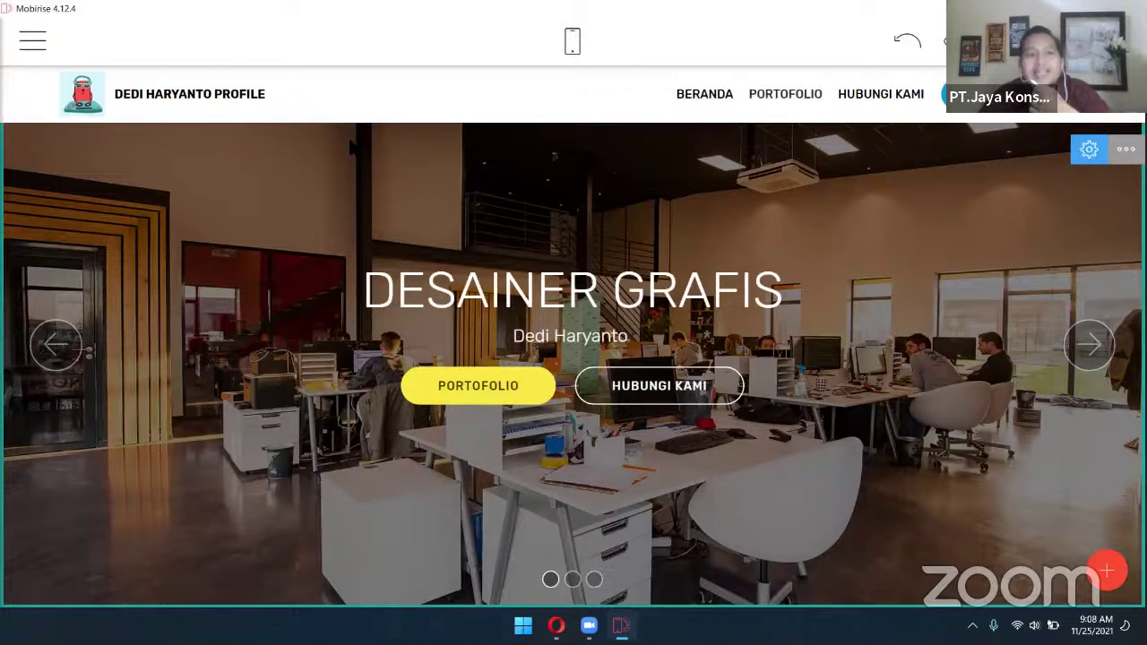
Link the header brand name text to the Home page
click(192, 93)
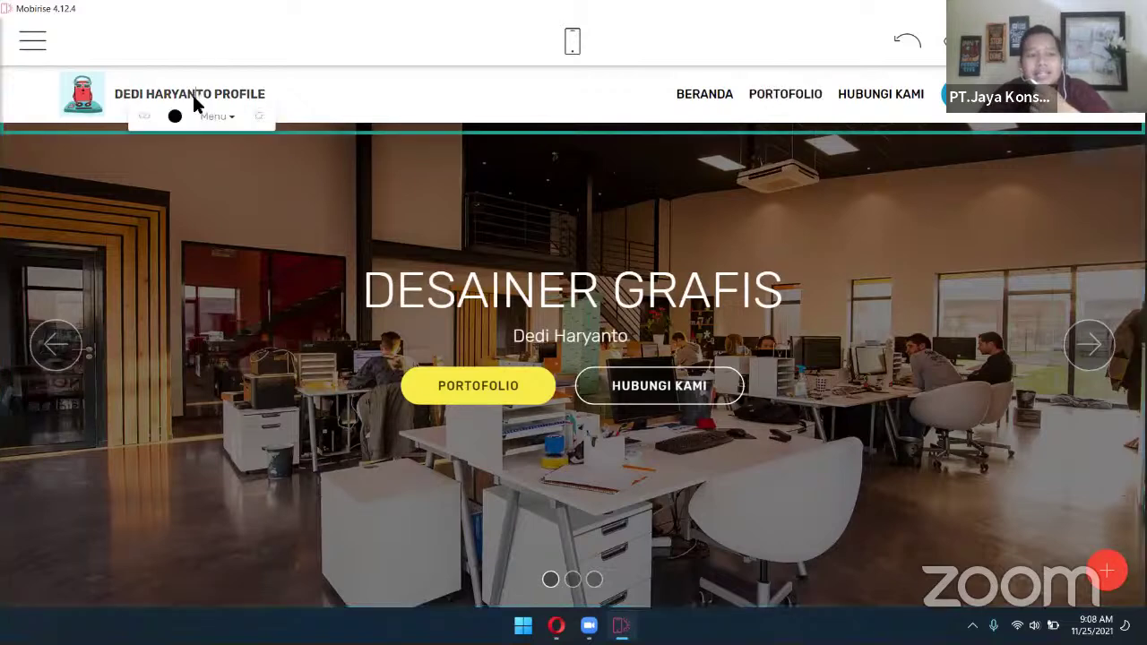
click(148, 117)
click(348, 108)
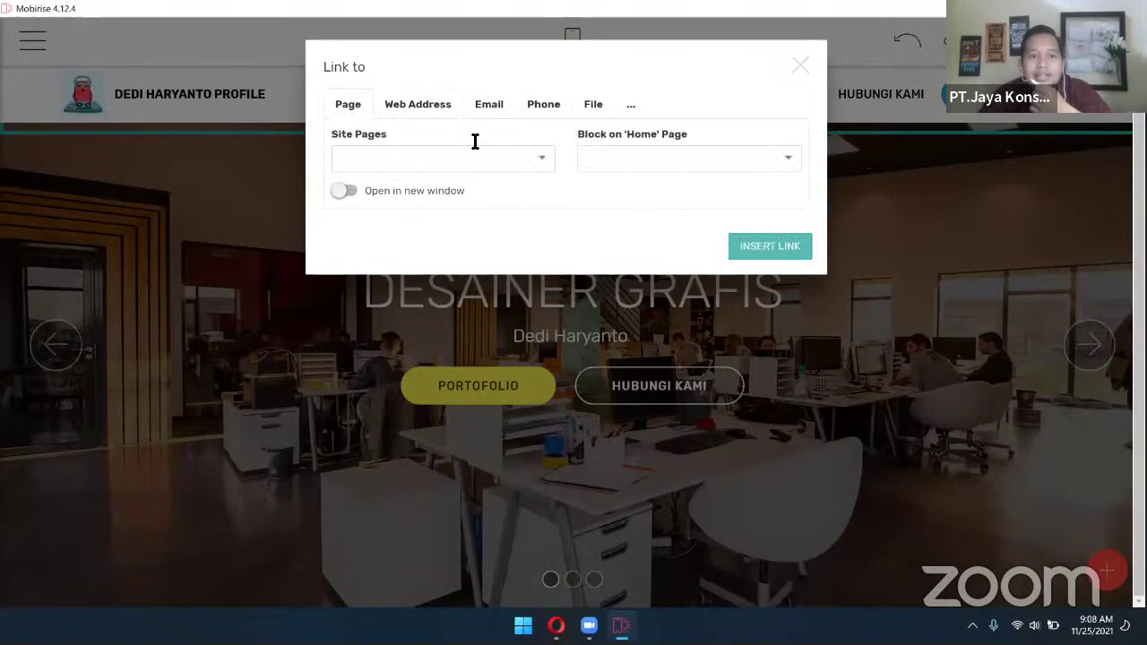
click(546, 157)
click(541, 157)
click(538, 159)
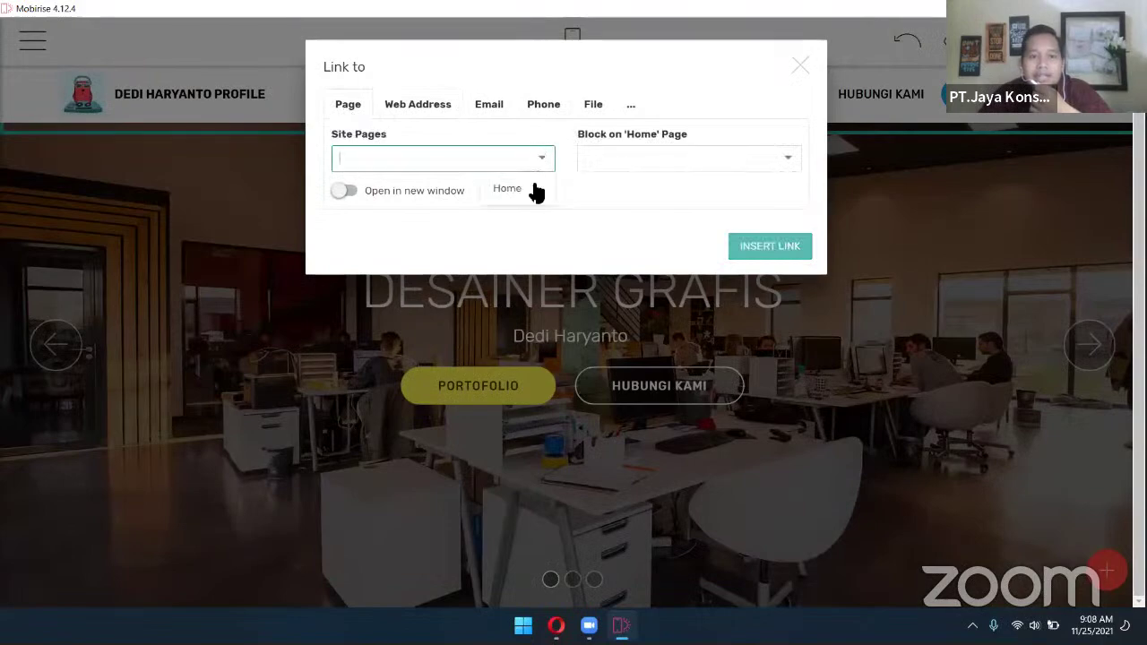
click(507, 189)
click(766, 251)
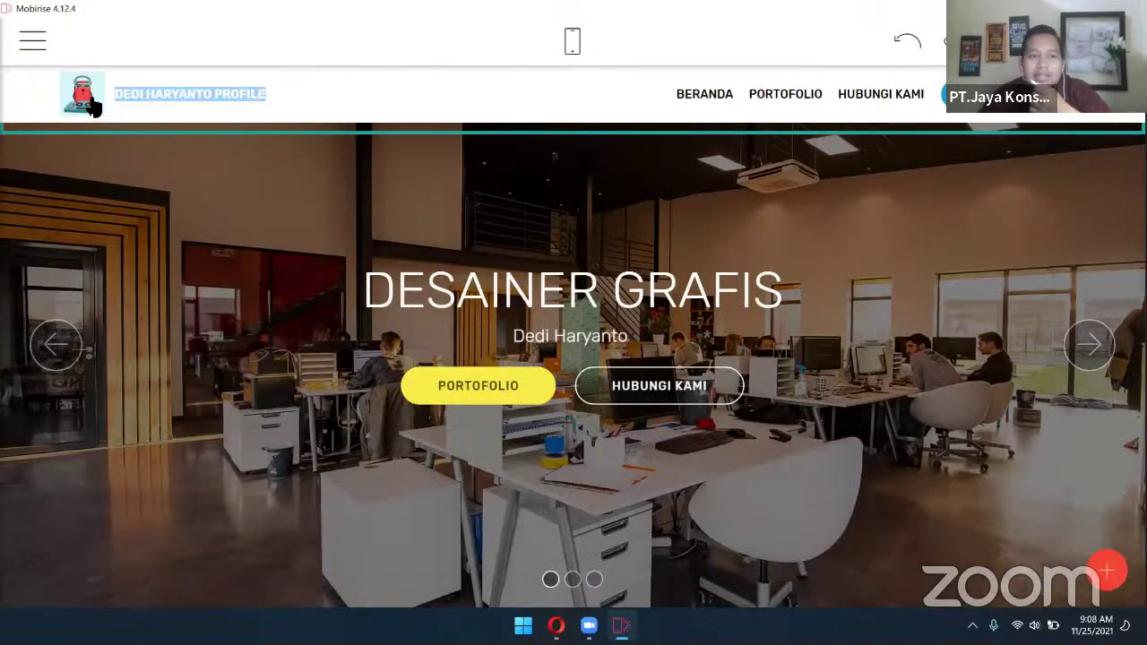
Link the robot logo image to the Home page and confirm the image settings
click(92, 101)
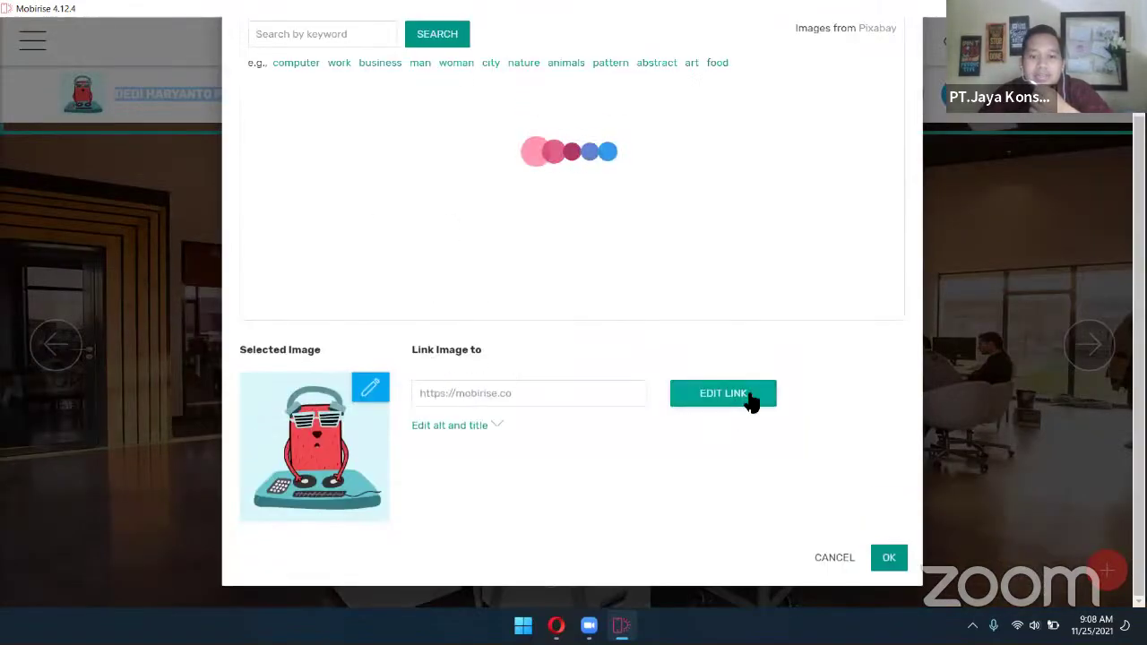
click(751, 397)
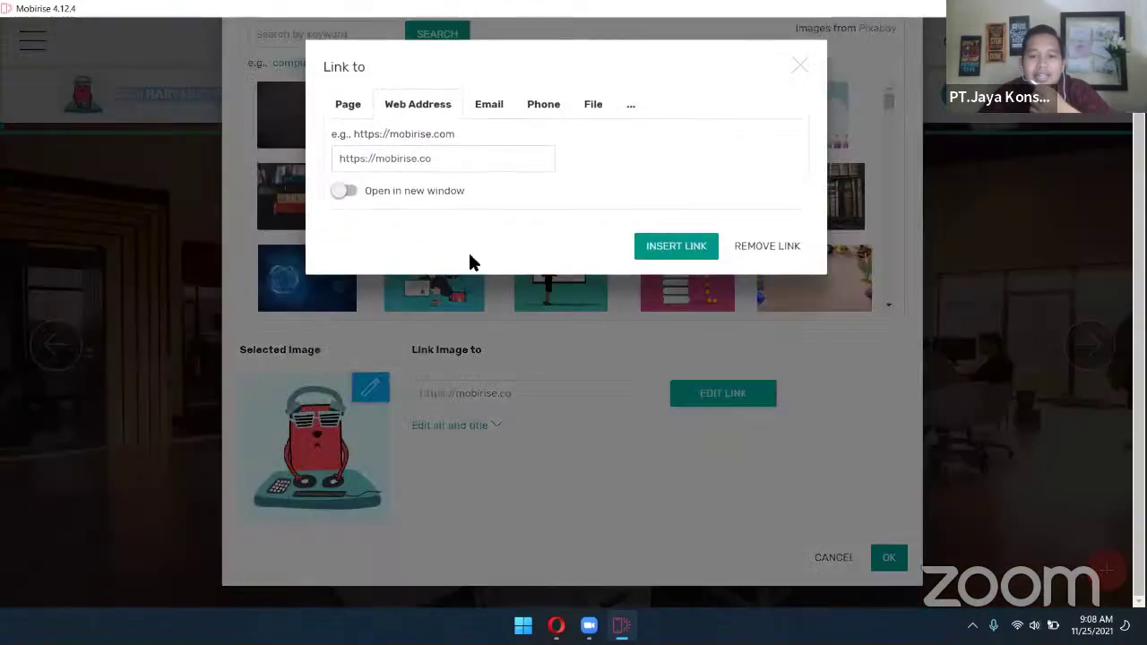
click(351, 106)
click(527, 153)
click(524, 189)
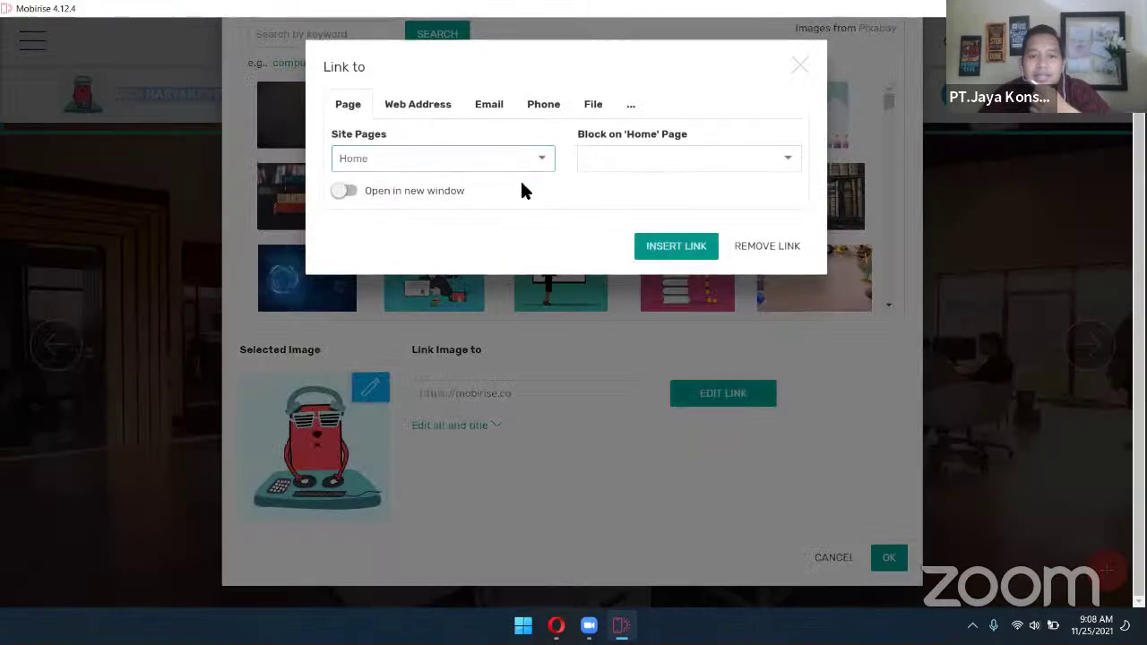
click(680, 256)
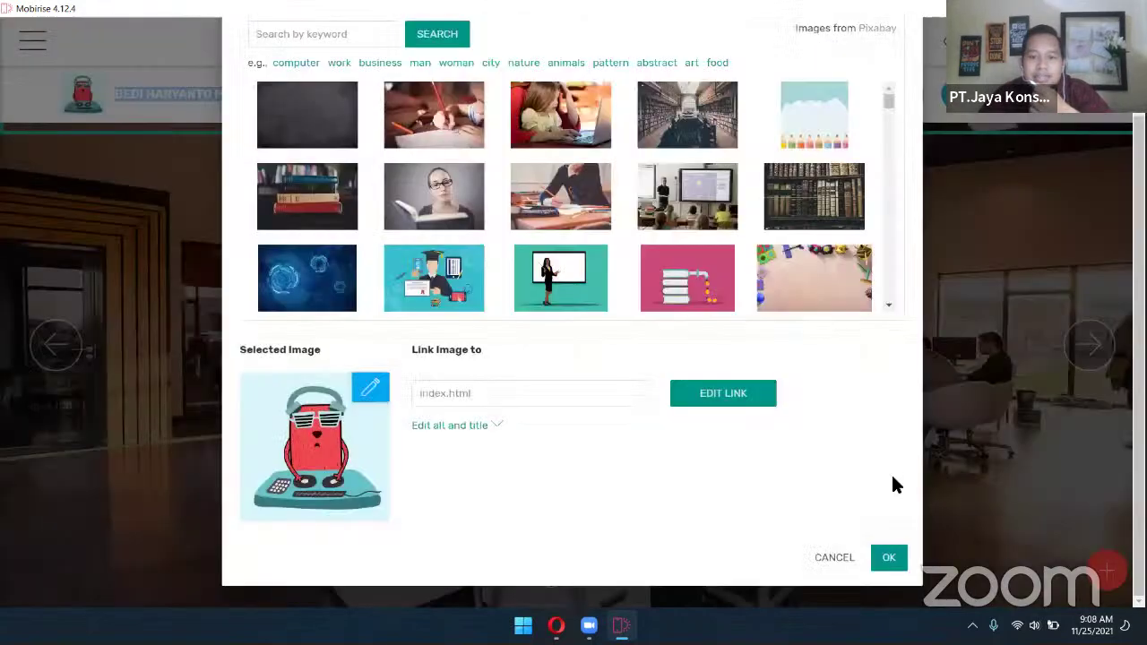
click(889, 559)
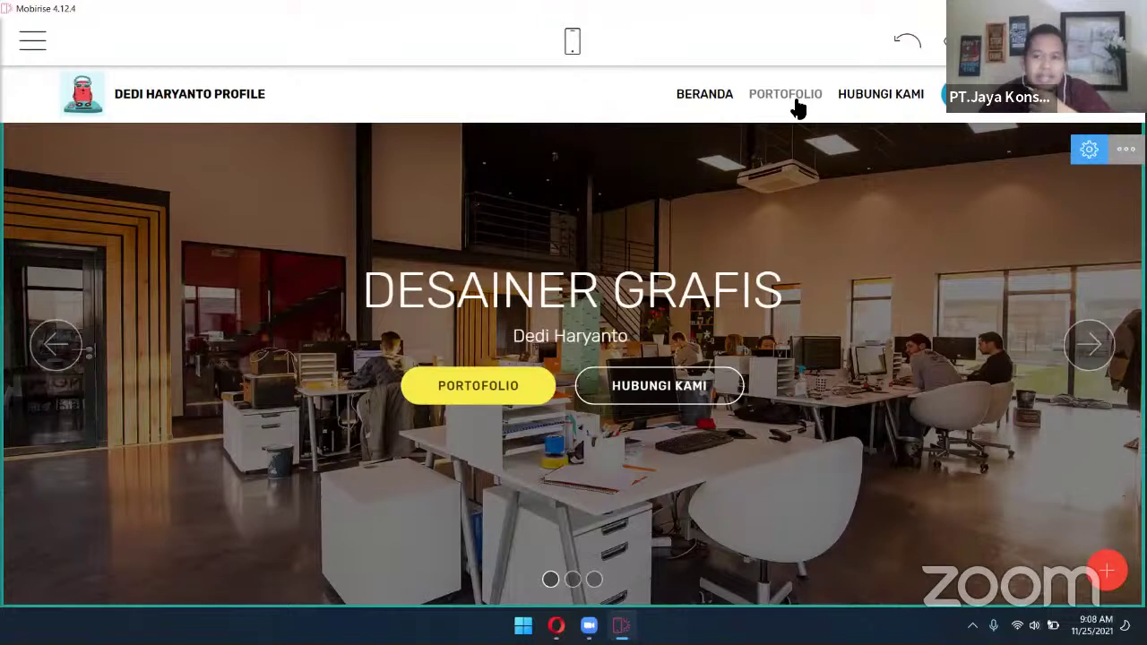
Rename the third menu item from HUBUNGI KAMI to TENTANG SAYA
click(898, 96)
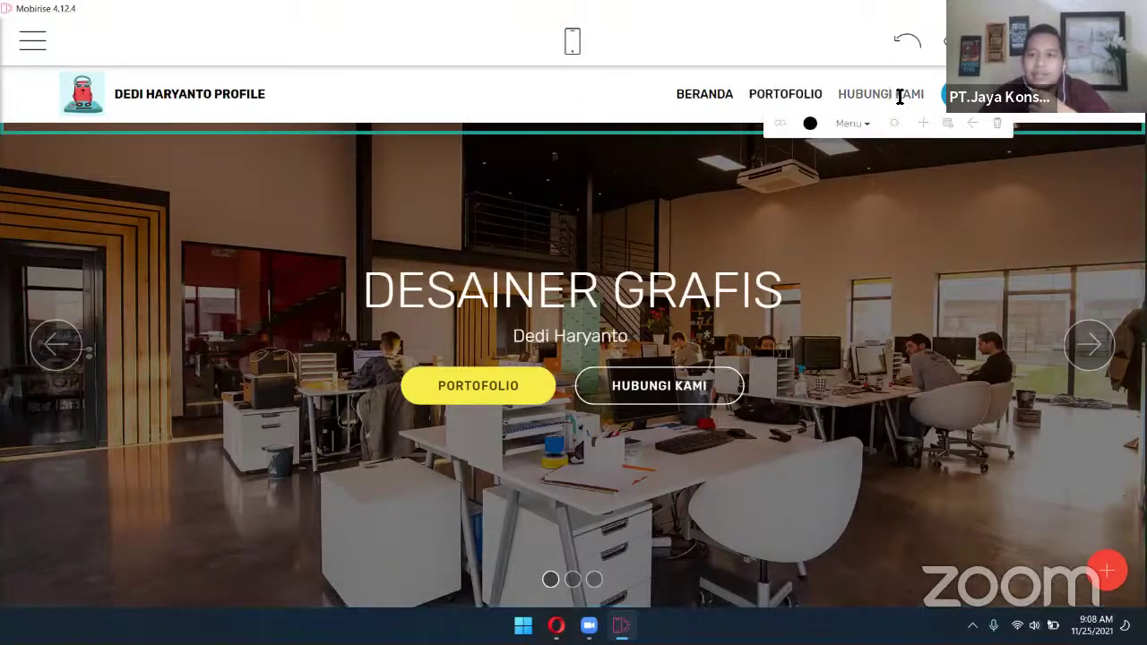
drag(895, 96, 874, 94)
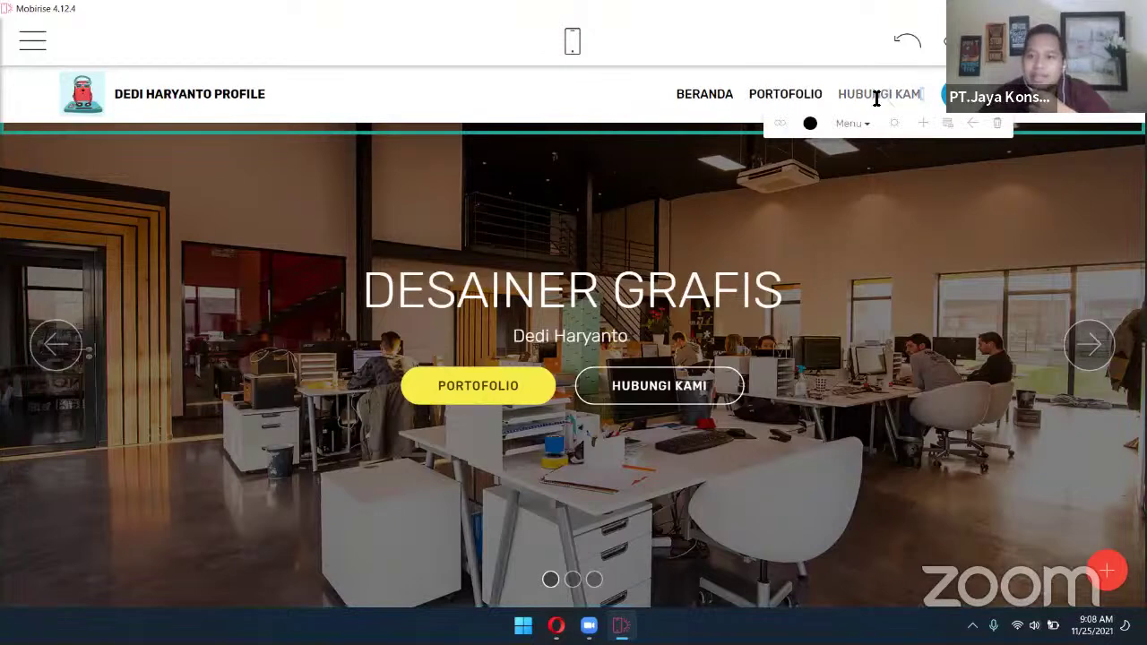
triple_click(875, 95)
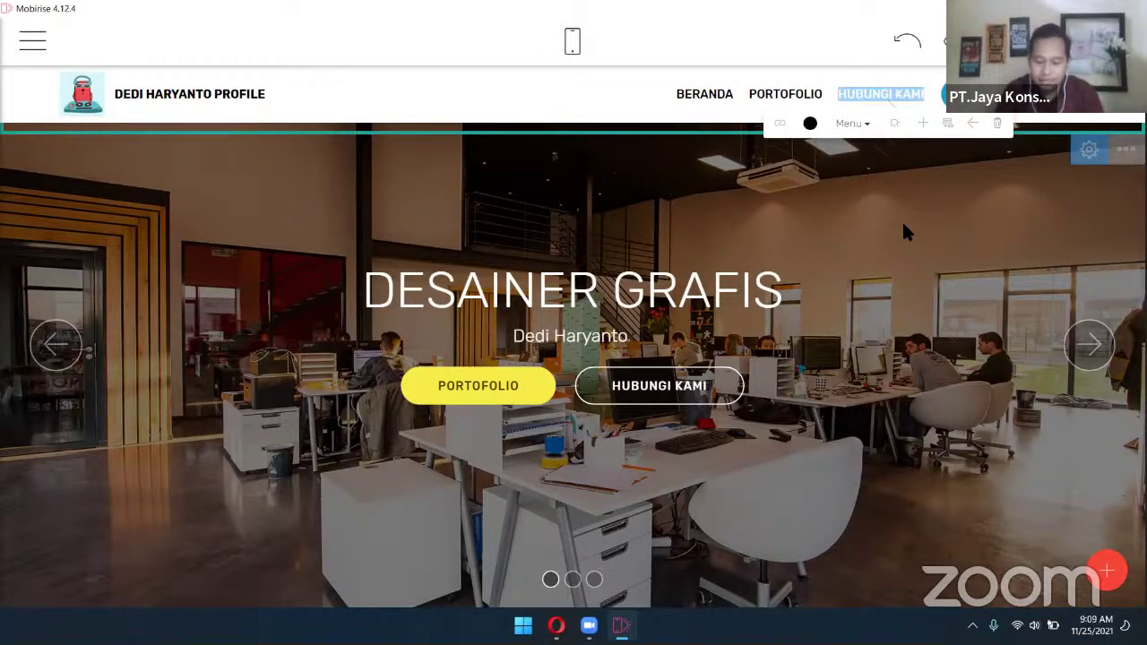
text(PROFIL SA)
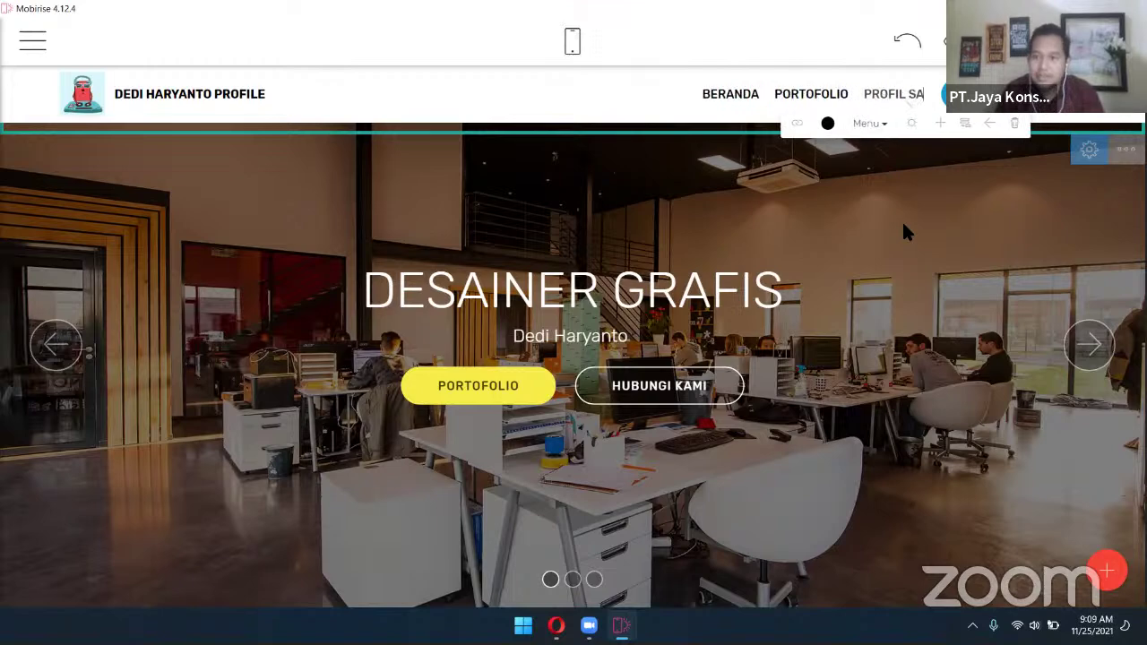
text(YA)
key(BackSpace)
key(BackSpace)
key(BackSpace)
key(BackSpace)
key(BackSpace)
key(BackSpace)
key(BackSpace)
key(BackSpace)
key(BackSpace)
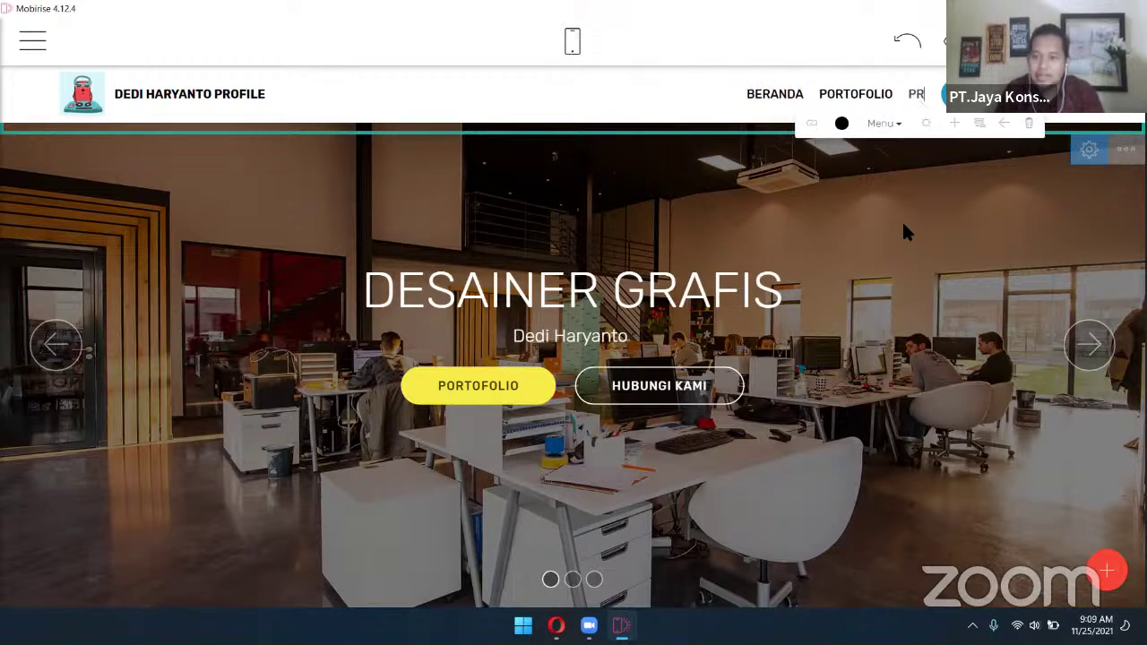
key(BackSpace)
text(TENTANG SAY)
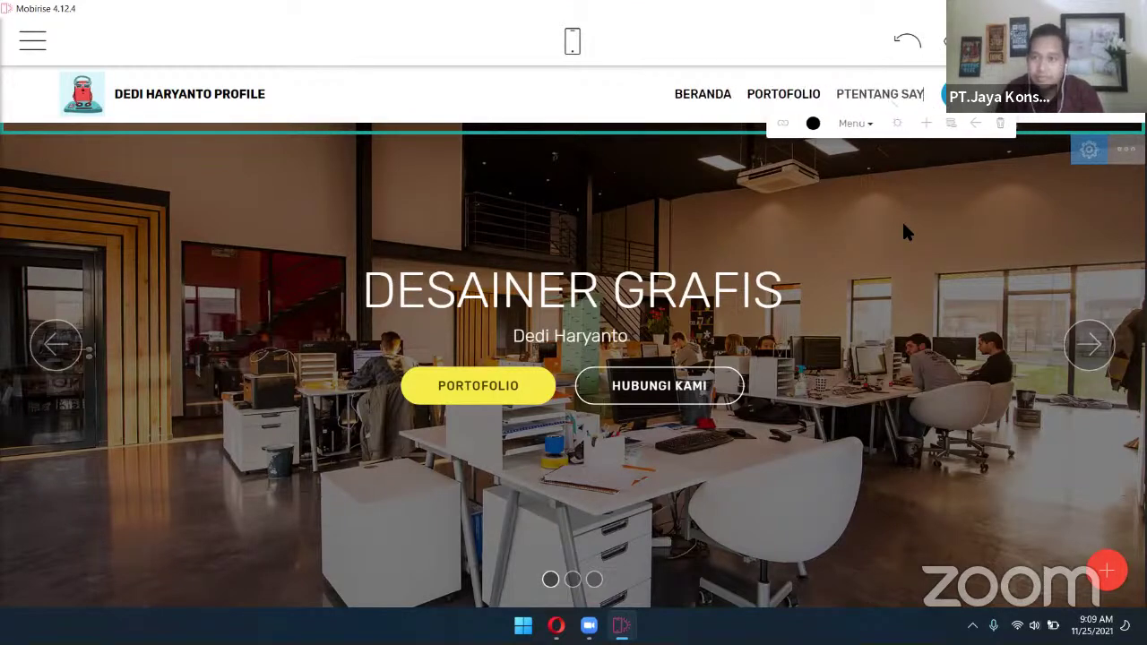
text(A)
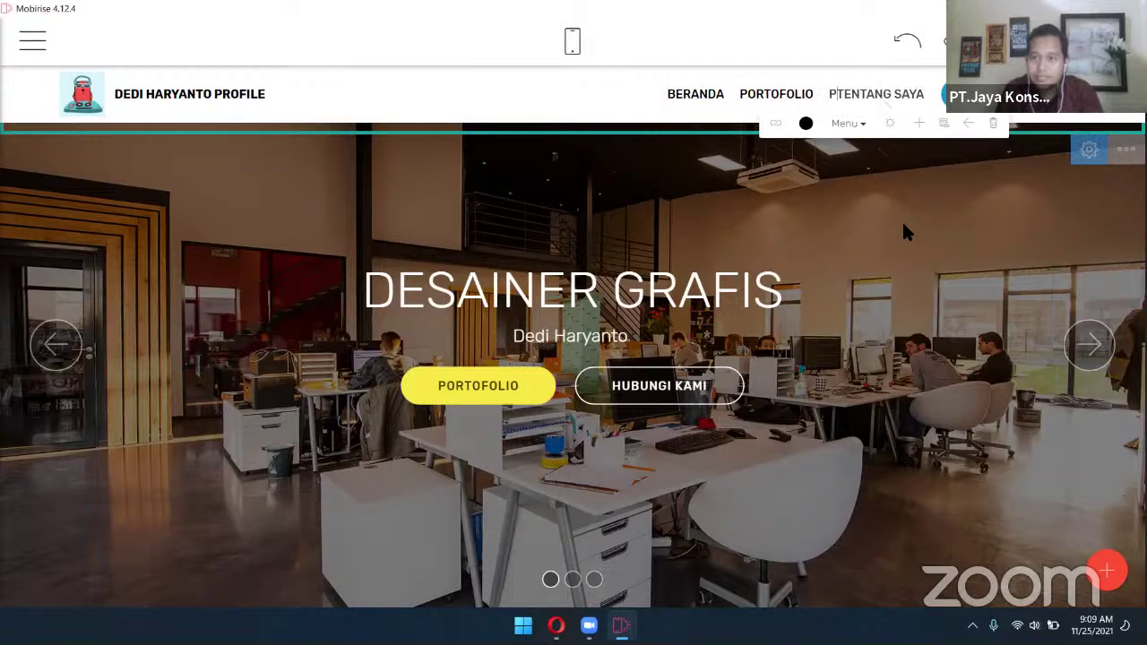
key(Home)
key(Delete)
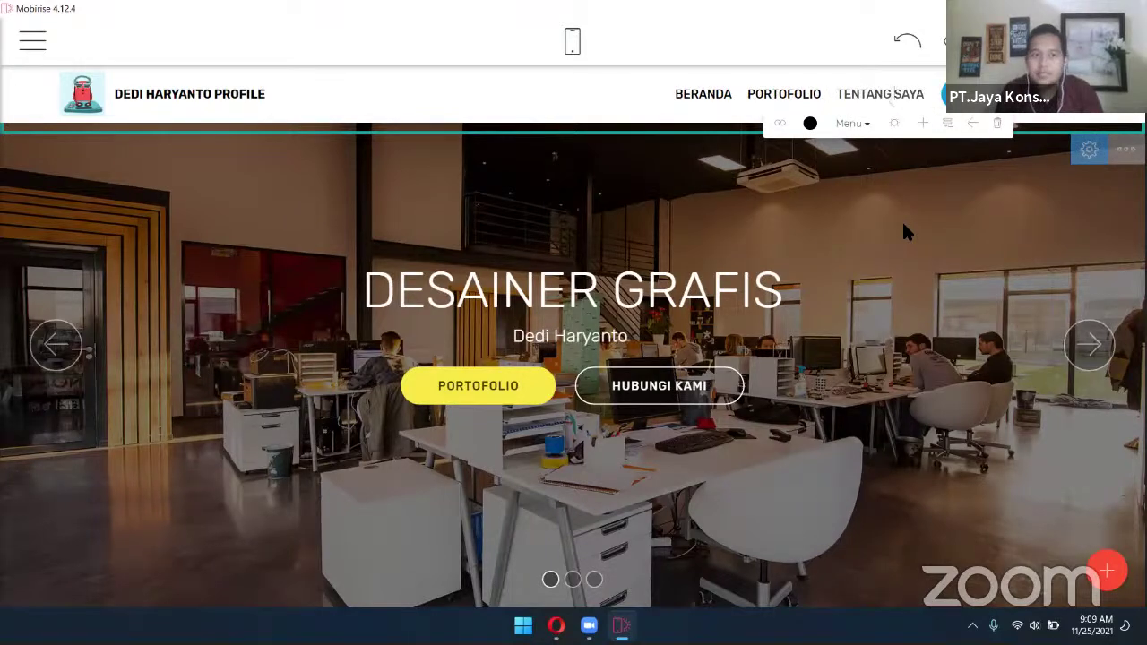
key(shift+Right)
key(shift+Right)
key(shift+Right)
key(shift+Right)
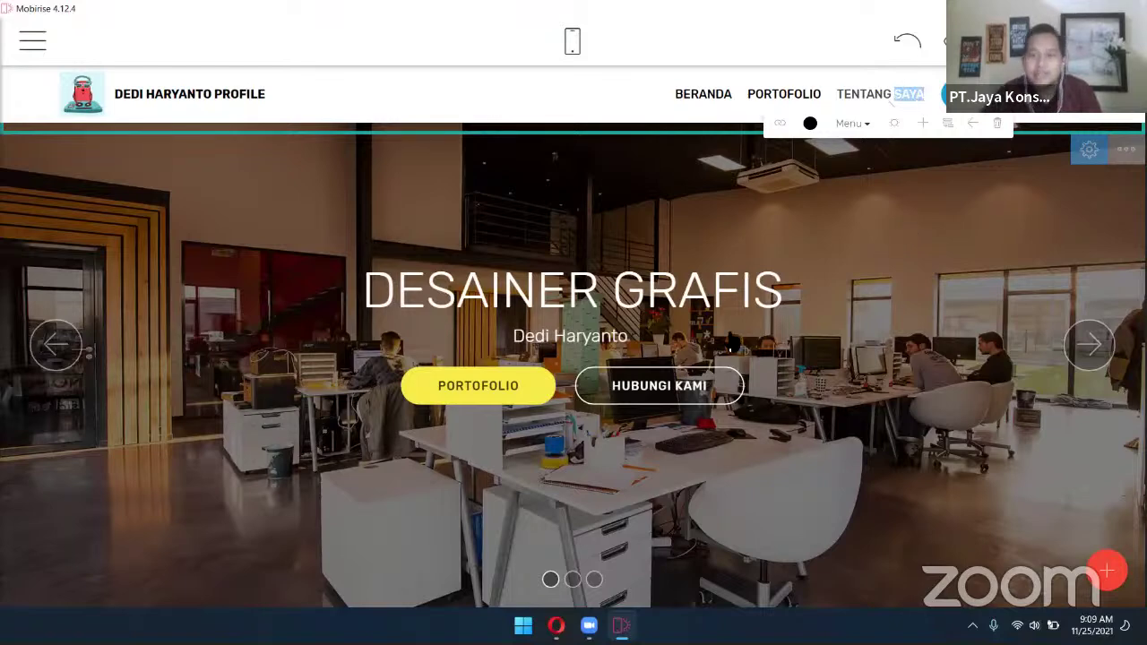
Change the hero's second button text from HUBUNGI KAMI to TENTANG SAYA
click(676, 383)
drag(706, 388, 613, 387)
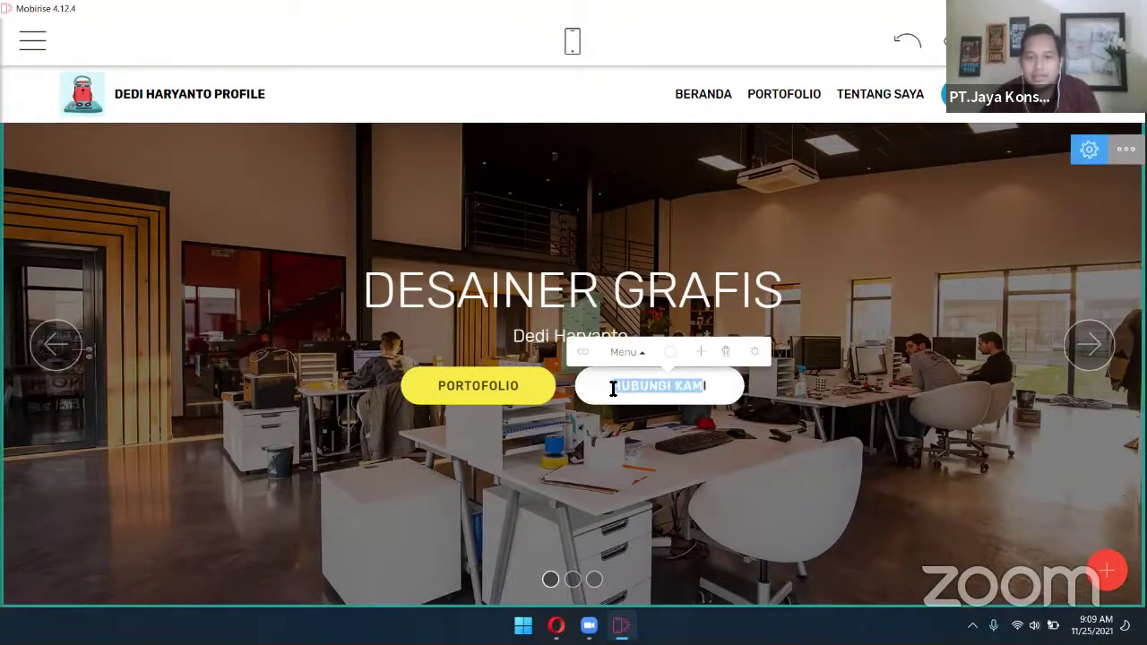
drag(691, 386, 589, 389)
text(T)
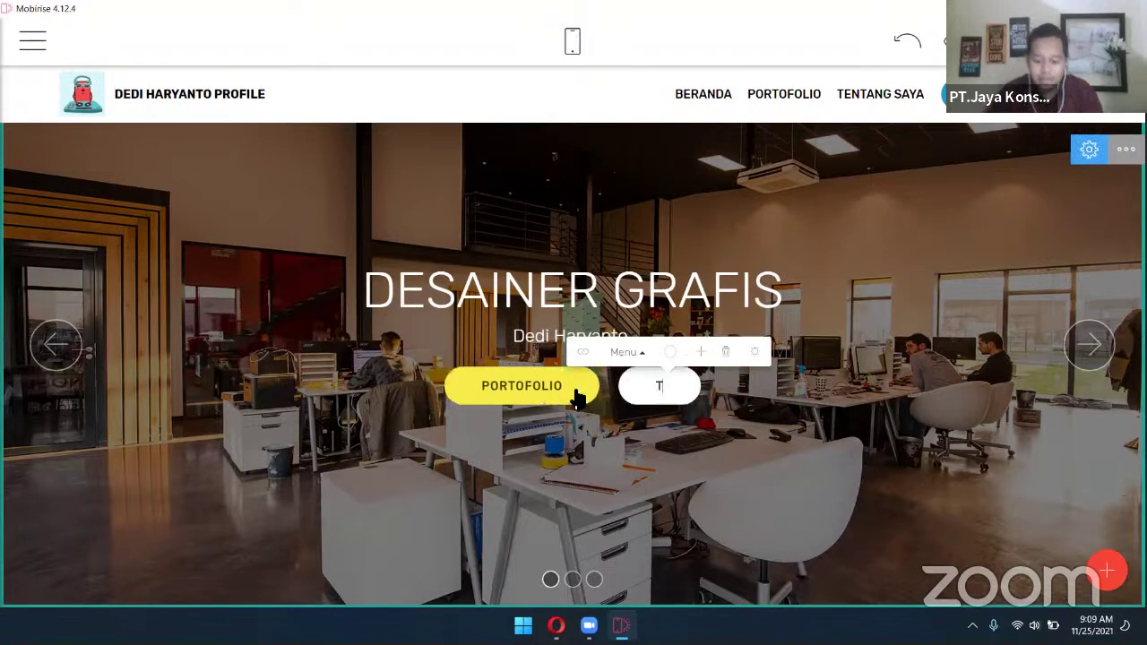
text(ENTANG SAYA)
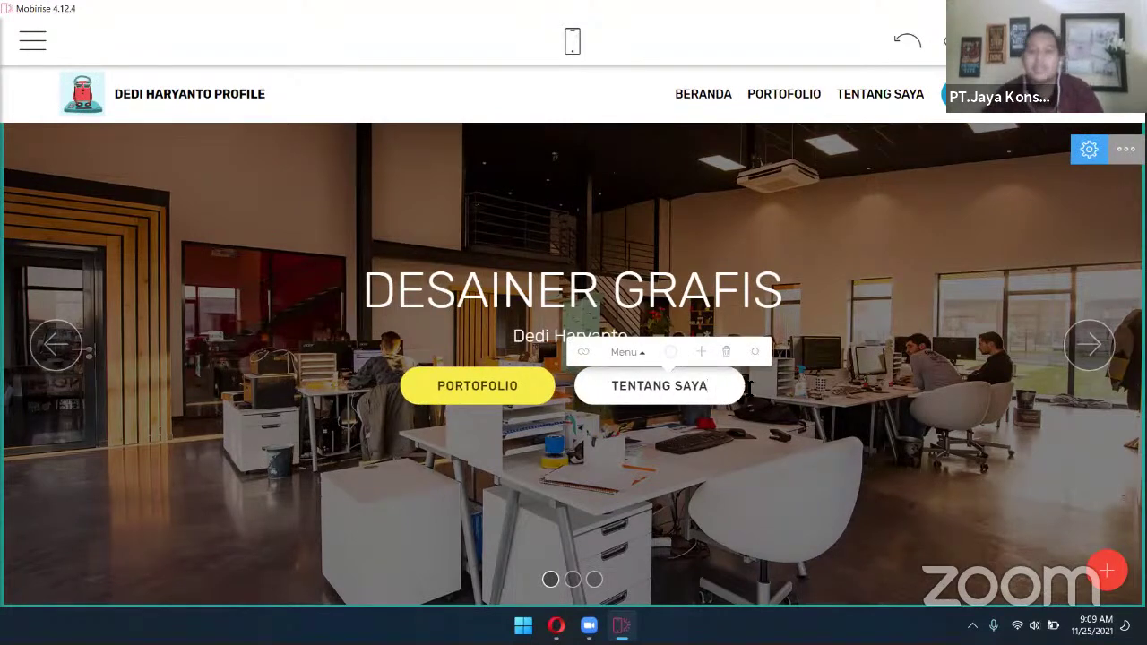
click(1042, 243)
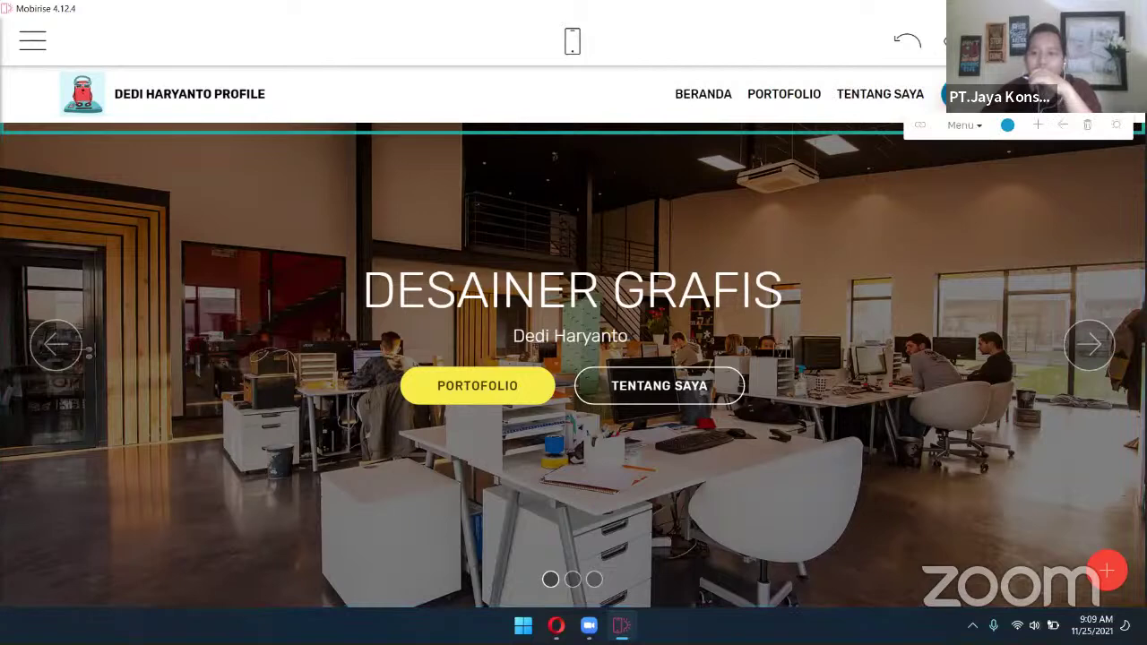
In Site Styles, replace the red Buttons and Links colour with green #65ff33
click(1009, 126)
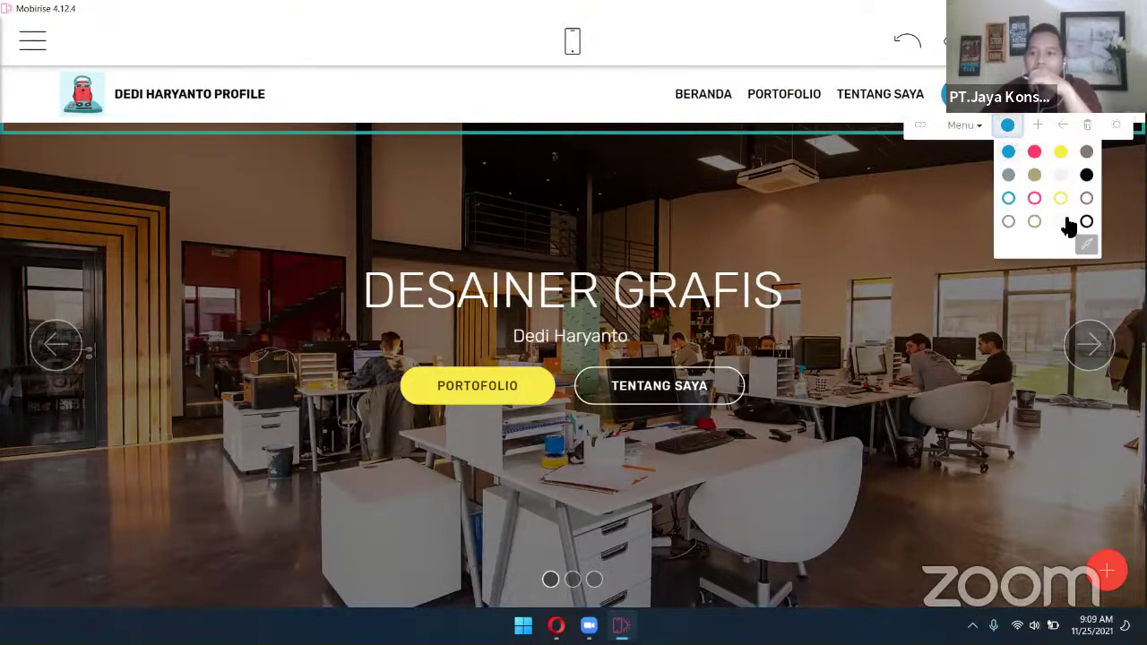
click(1084, 245)
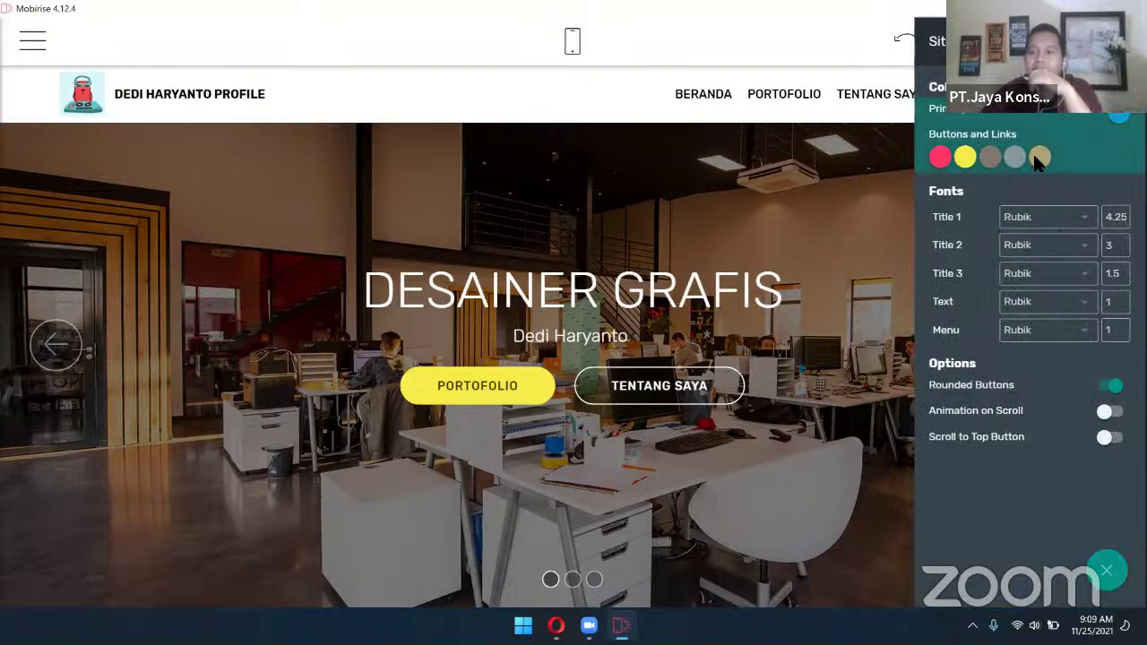
click(941, 159)
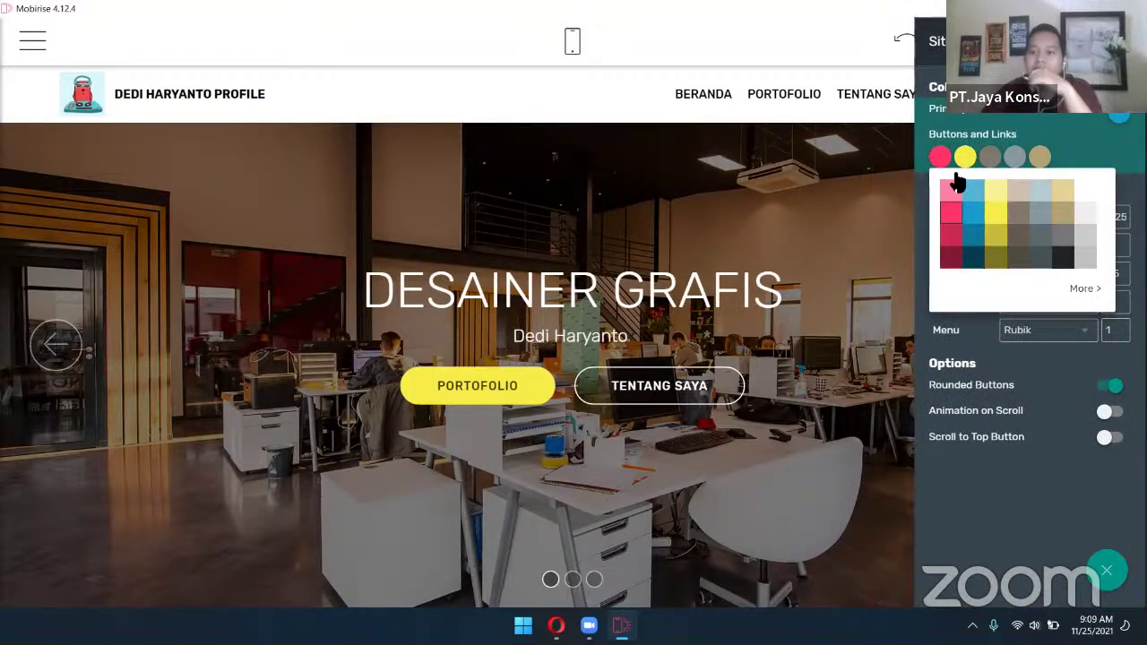
click(1083, 285)
click(1121, 213)
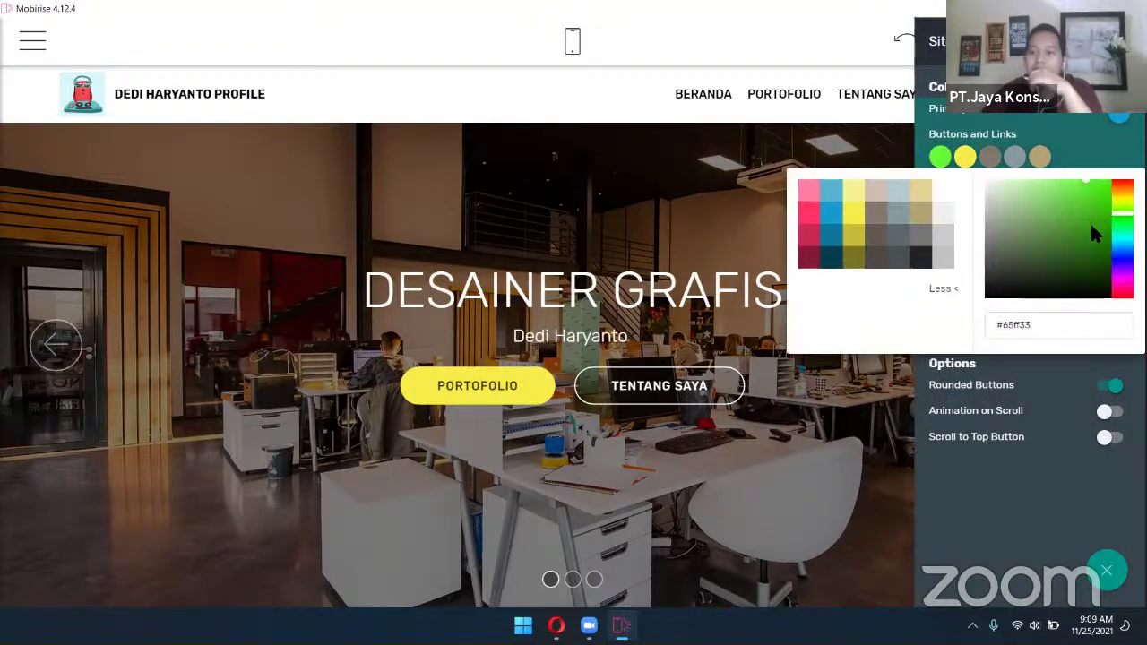
click(1107, 571)
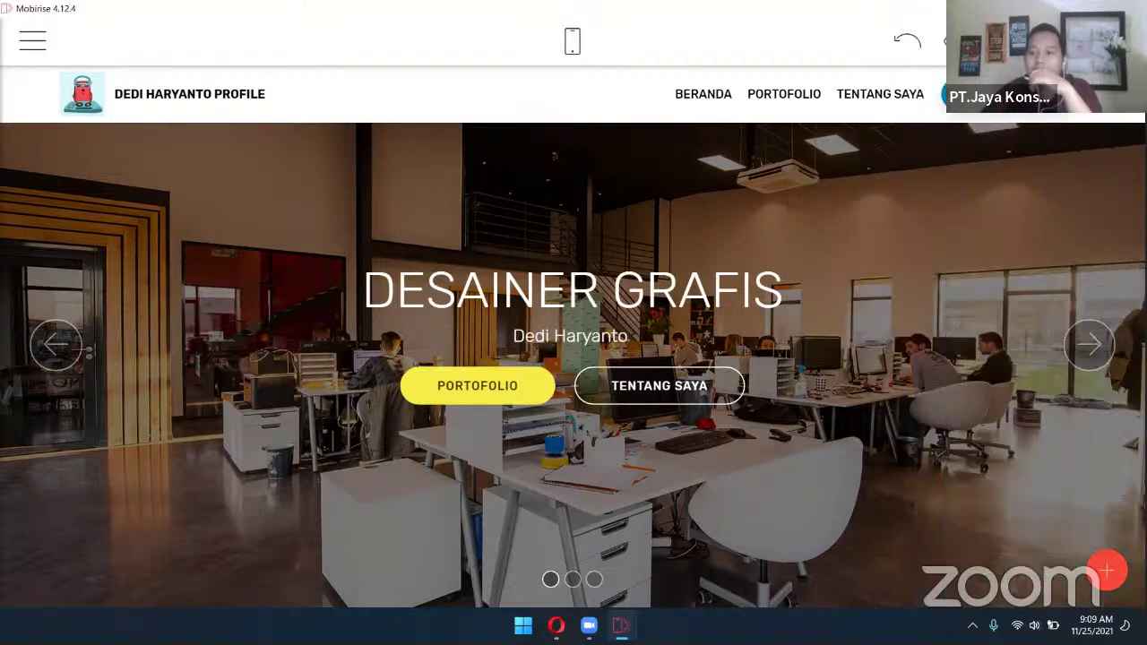
click(1008, 126)
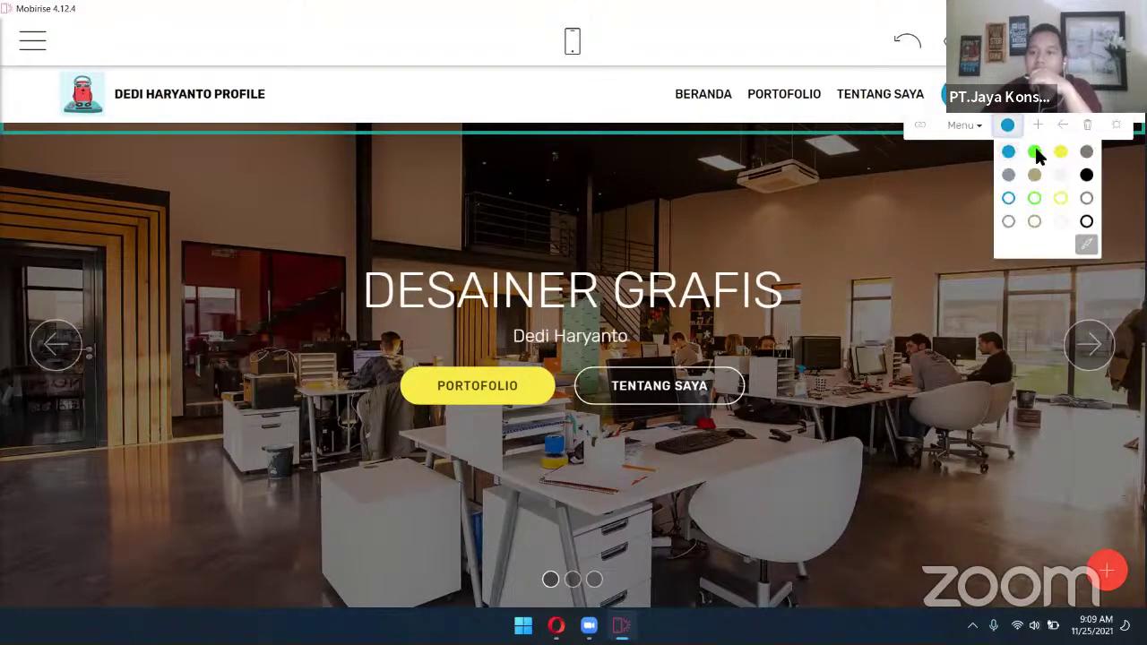